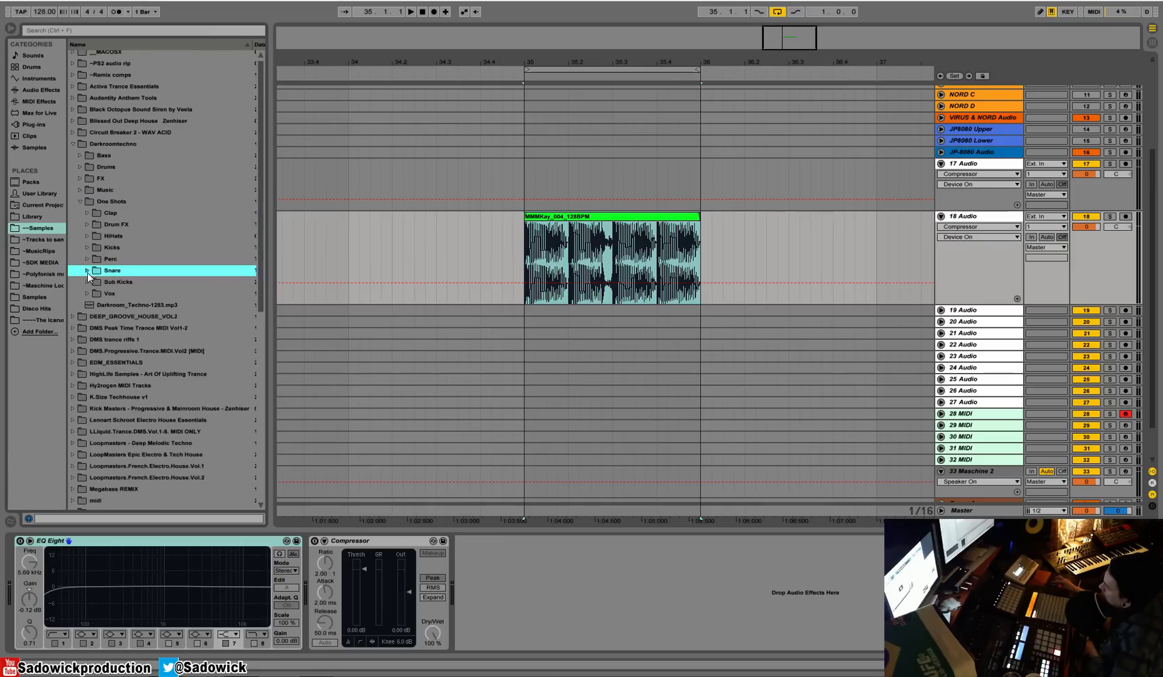
Open the Kicks folder under Darkroomtechno's One Shots and audition its kick samples down to Sunshine_002.1.wav.
scroll(170, 360, "down", 3)
left_click(156, 328)
left_click(154, 340)
key("Down")
key("Down")
key("Down")
key("Down")
key("Down")
key("Down")
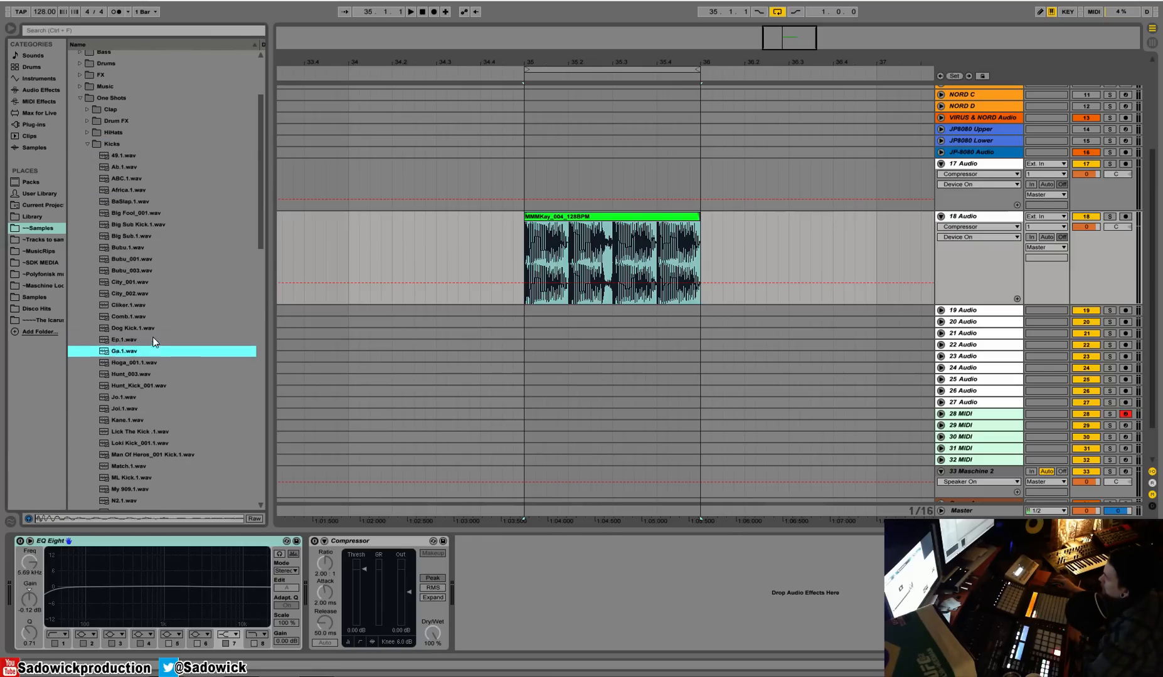
key("Down")
key("Down")
key("Down")
key("Down")
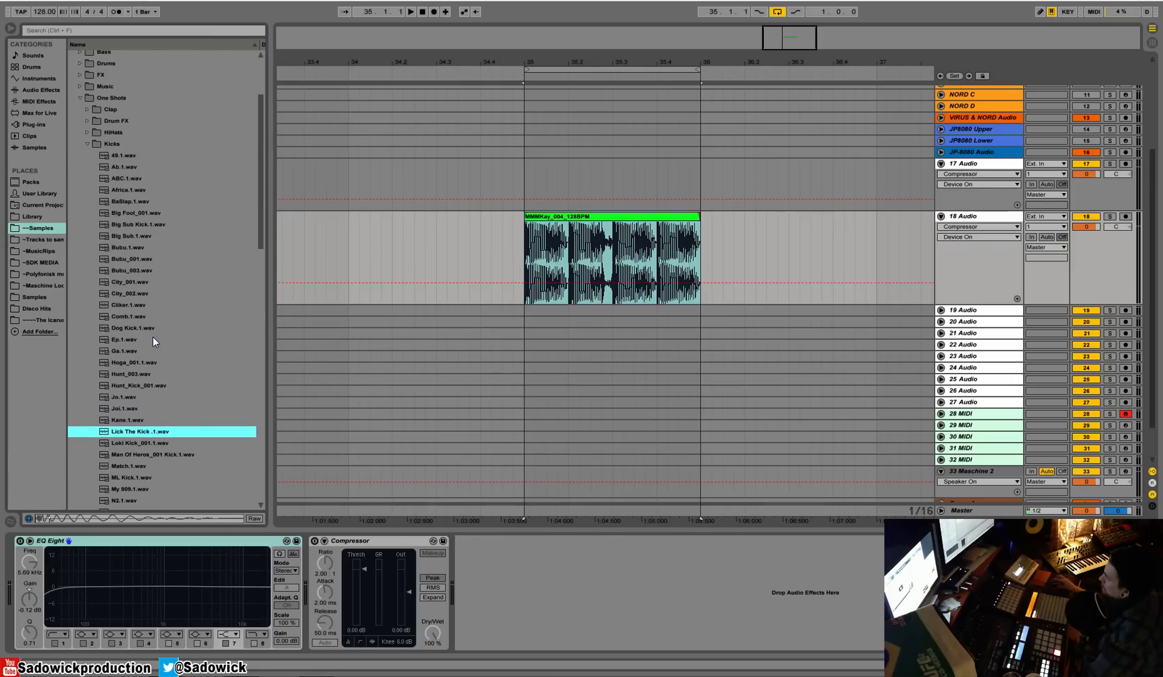
key("Up")
key("Down")
key("Down")
key("Down")
key("Down")
key("Down")
key("Down")
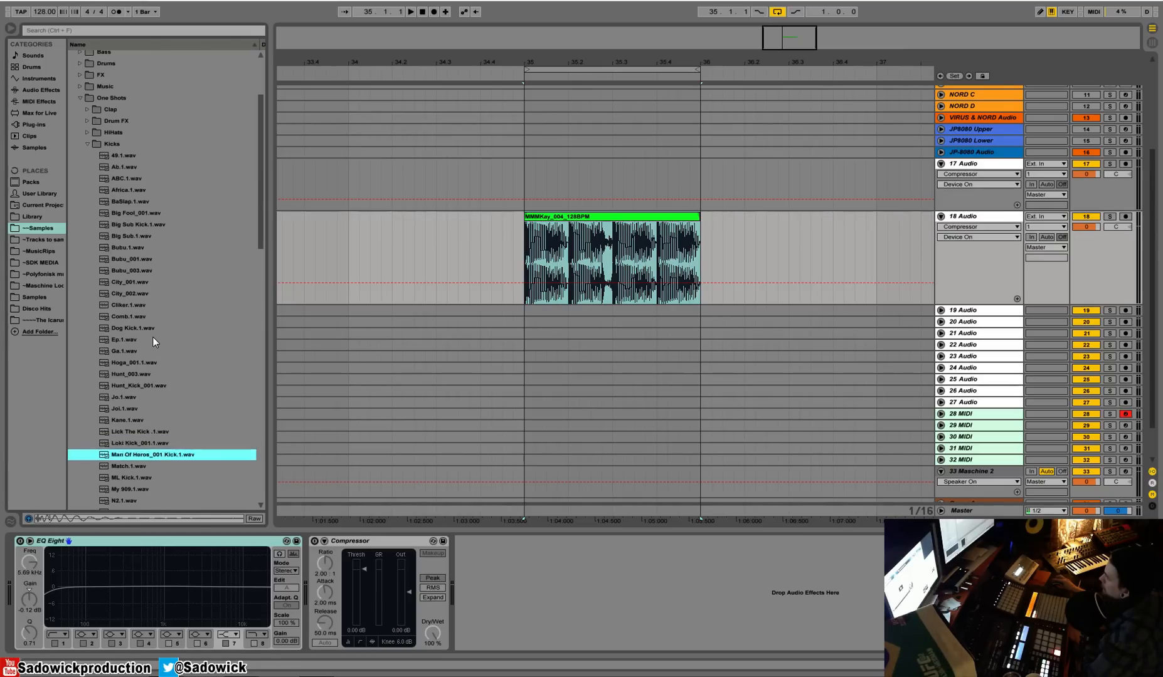
key("Down")
key("Down")
key("Down")
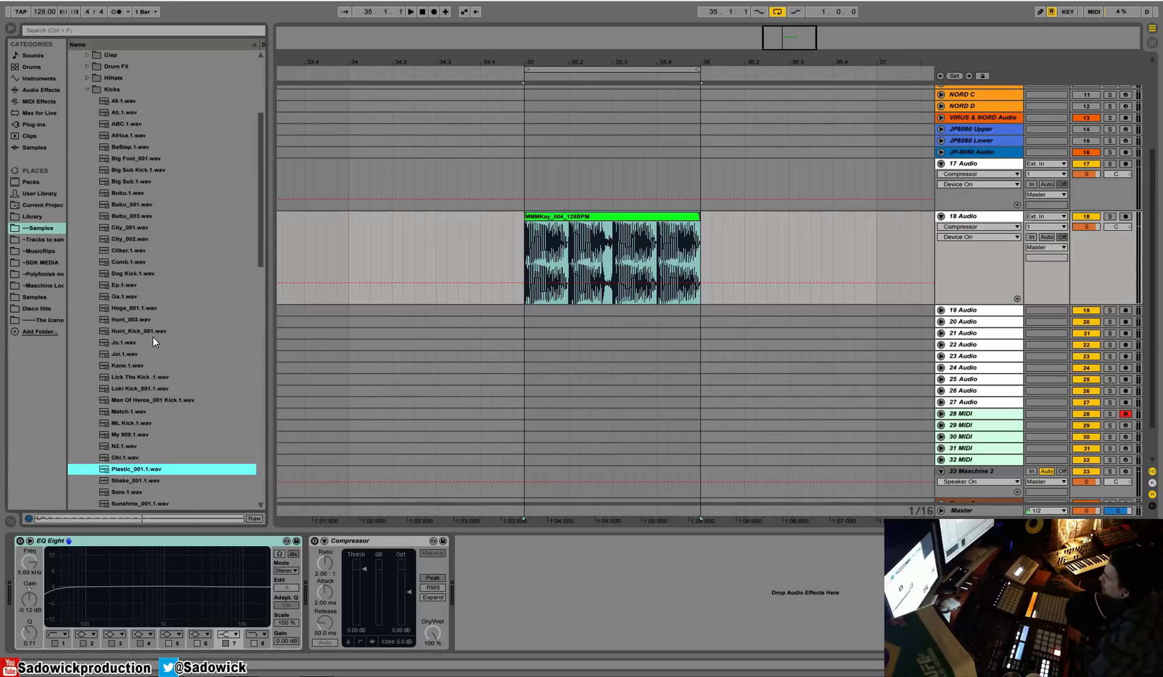
key("Up")
key("Down")
key("Down")
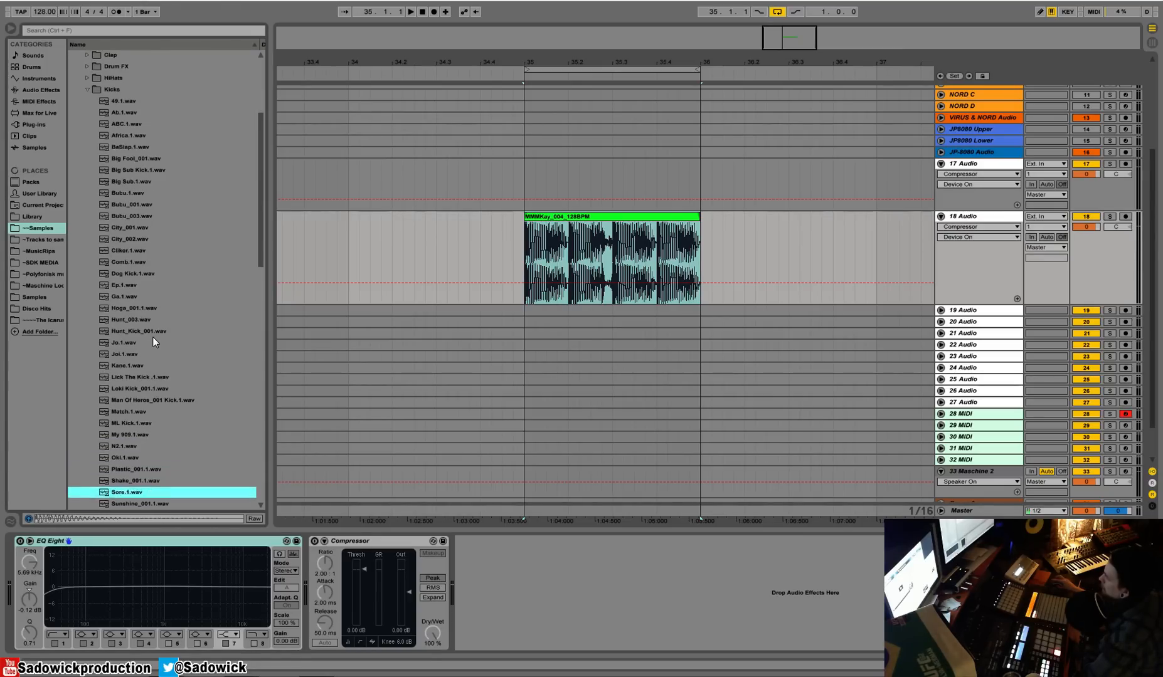
key("Down")
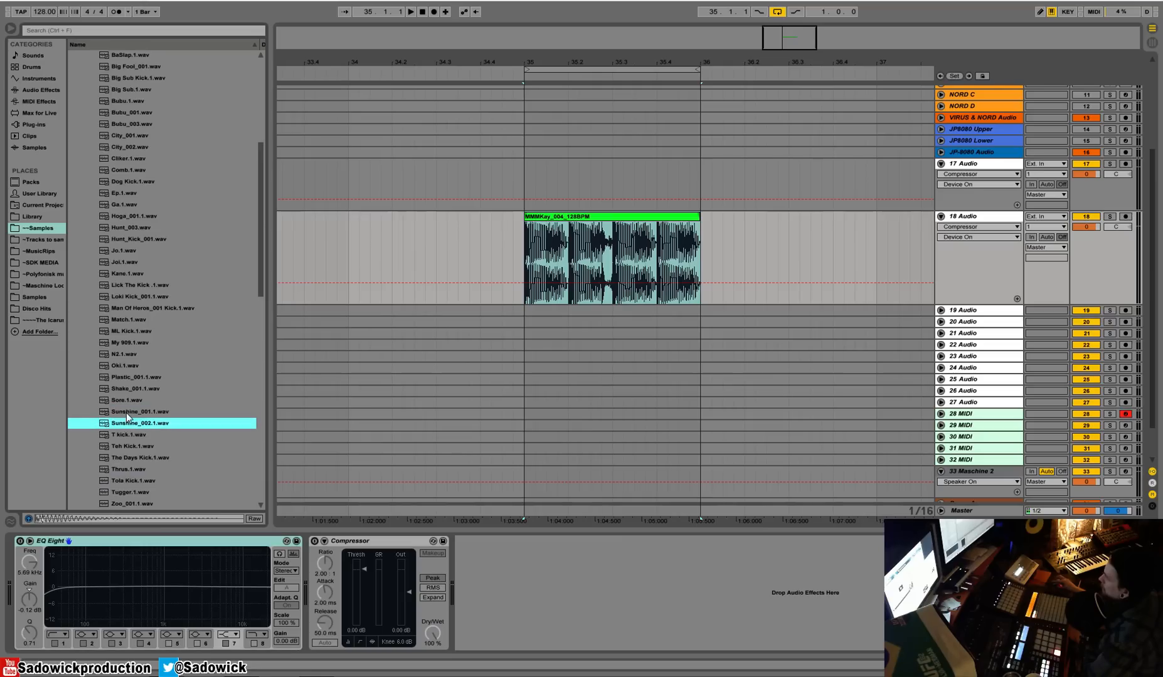
Place Sunshine_002.1.wav on the 17 Audio track at bar 35, show its fades and shorten the clip to end just before beat 2.
left_click_drag(125, 424, 524, 192)
right_click(545, 186)
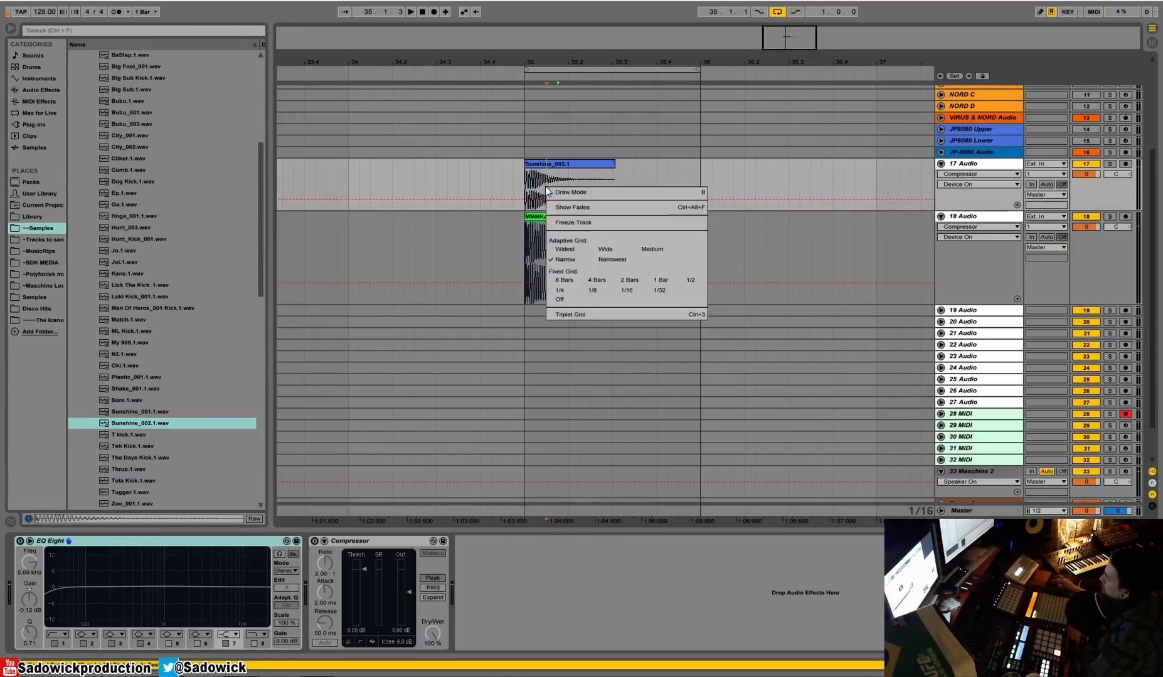
left_click(576, 207)
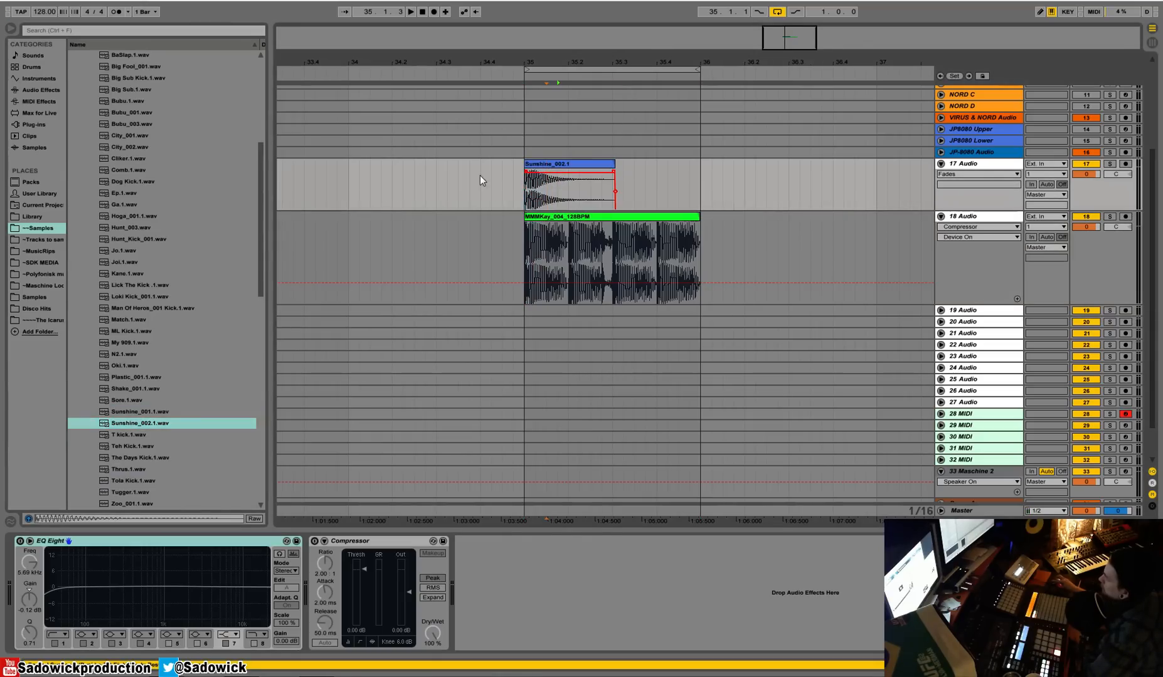
left_click_drag(611, 166, 565, 177)
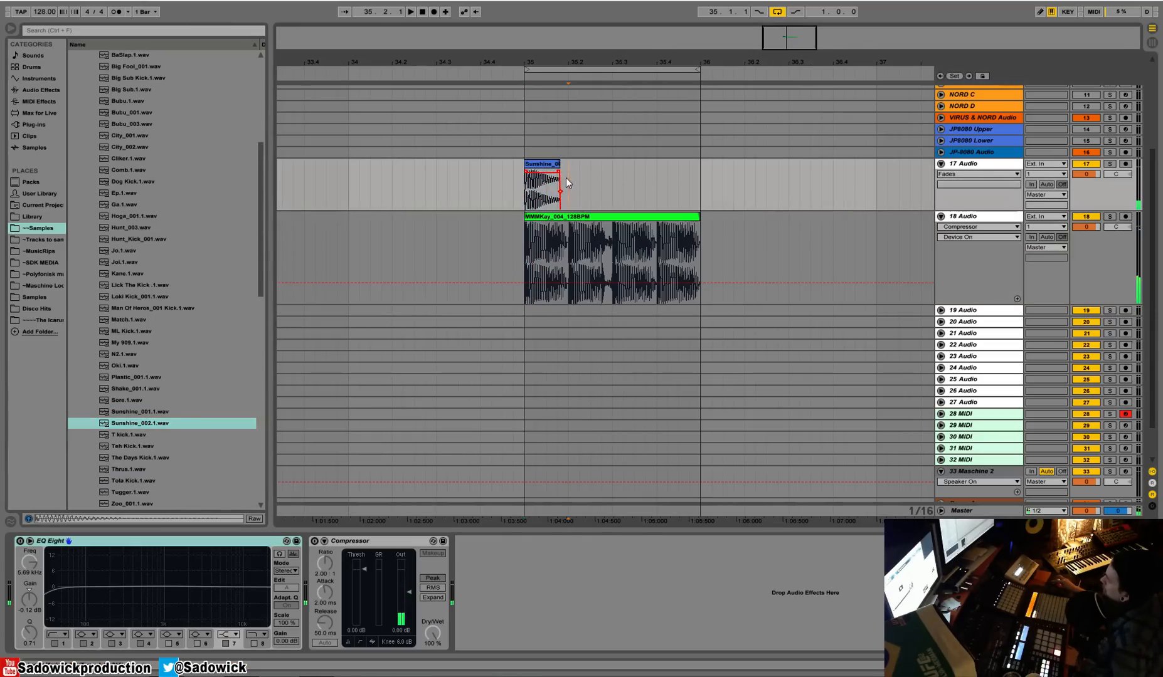
Turn on the Compressor of the 18 Audio track.
left_click(1093, 265)
left_click(401, 630)
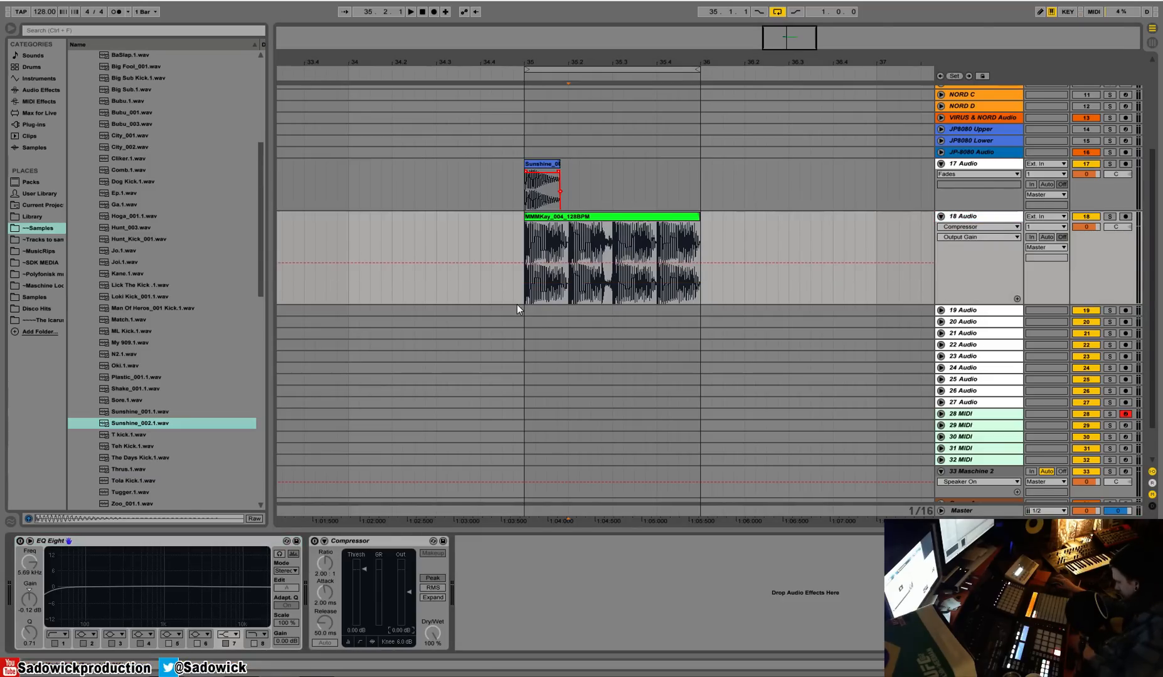
left_click(315, 541)
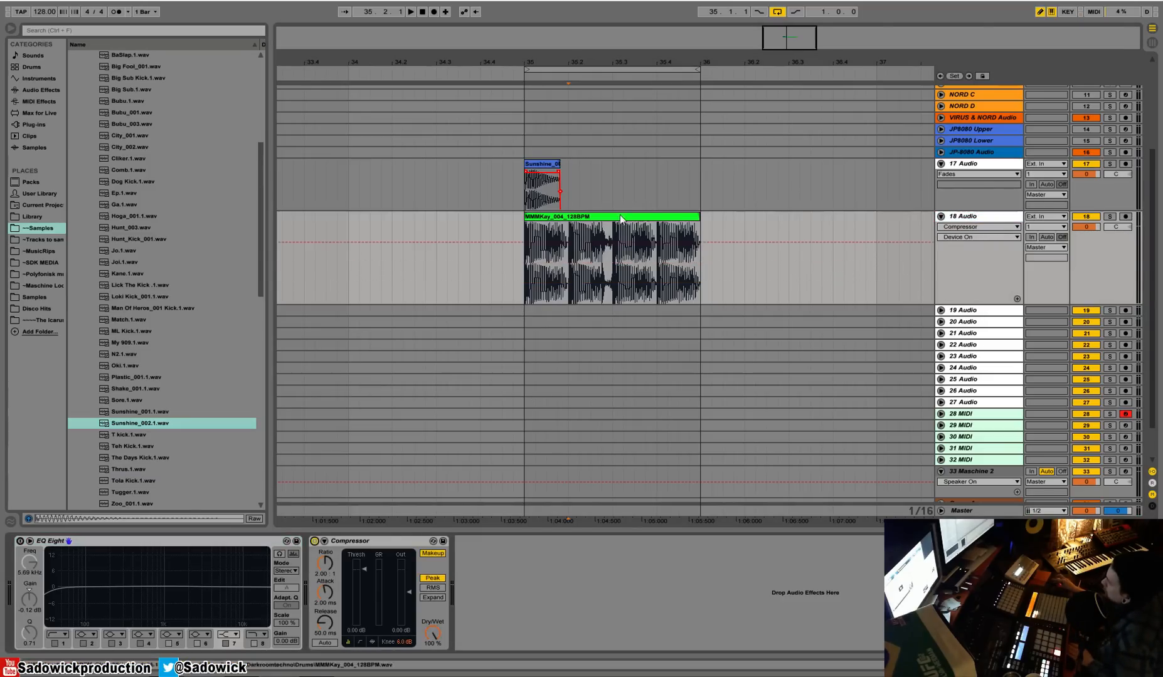
left_click(538, 283)
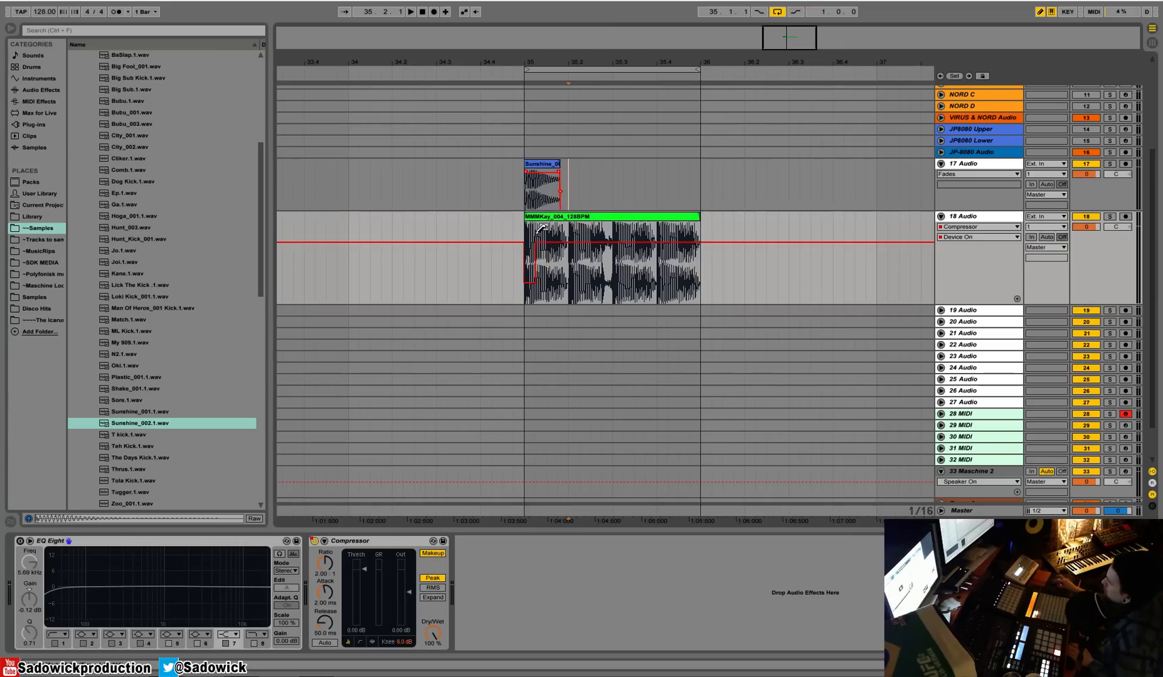
right_click(316, 542)
left_click(346, 566)
Draw Compressor Output Gain automation on 18 Audio that drops at the start of bar 35 and returns halfway through the first beat.
left_click(406, 632)
left_click(534, 300)
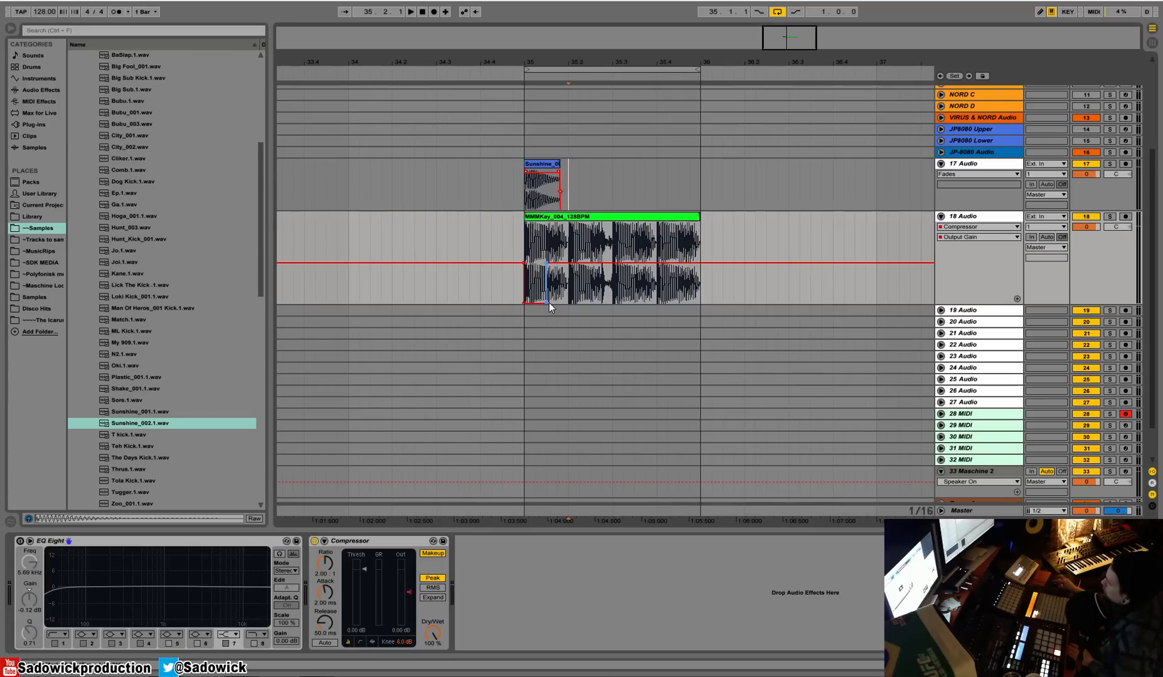
left_click(546, 304)
left_click(546, 303)
Duplicate the first beat of 18 Audio with its gain ramp across the other three beats of bar 35 and play it back.
left_click_drag(525, 282, 570, 250)
key("ctrl+d")
key("ctrl+d")
key("ctrl+d")
left_click(574, 216)
key("space")
key("space")
Duplicate the Sunshine_002.1 kick's one-beat section onto the remaining three beats of bar 35 on 17 Audio.
left_click_drag(565, 168, 526, 187)
left_click(526, 187)
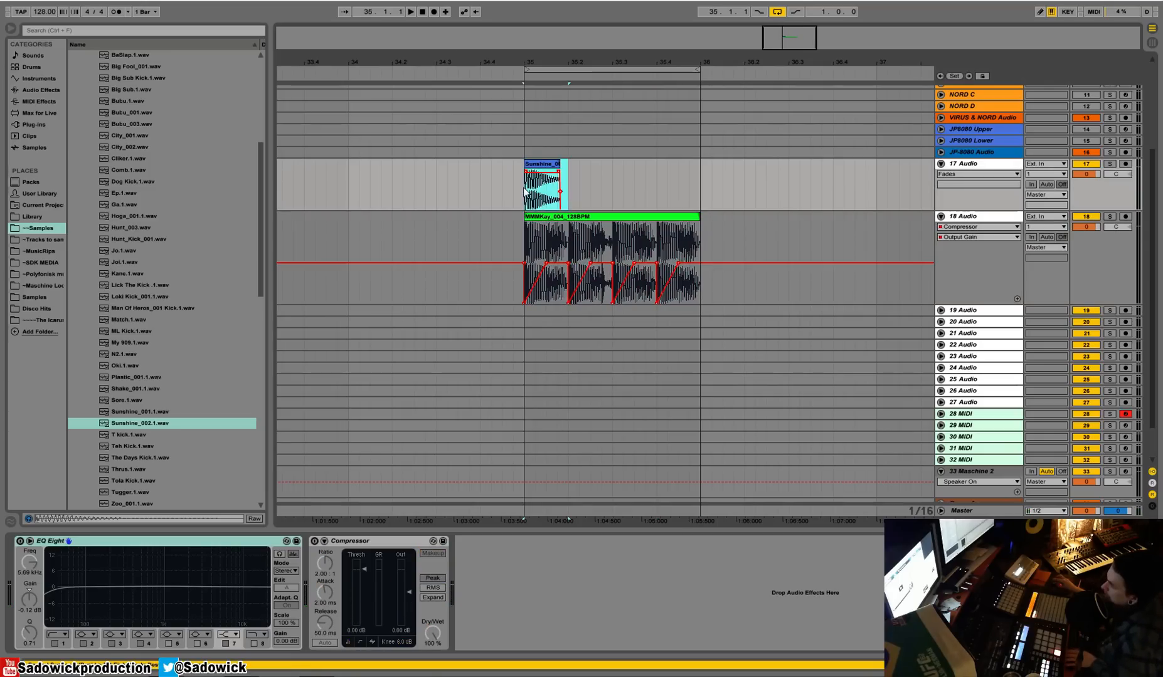
key("ctrl+d")
key("ctrl+d")
key("ctrl+d")
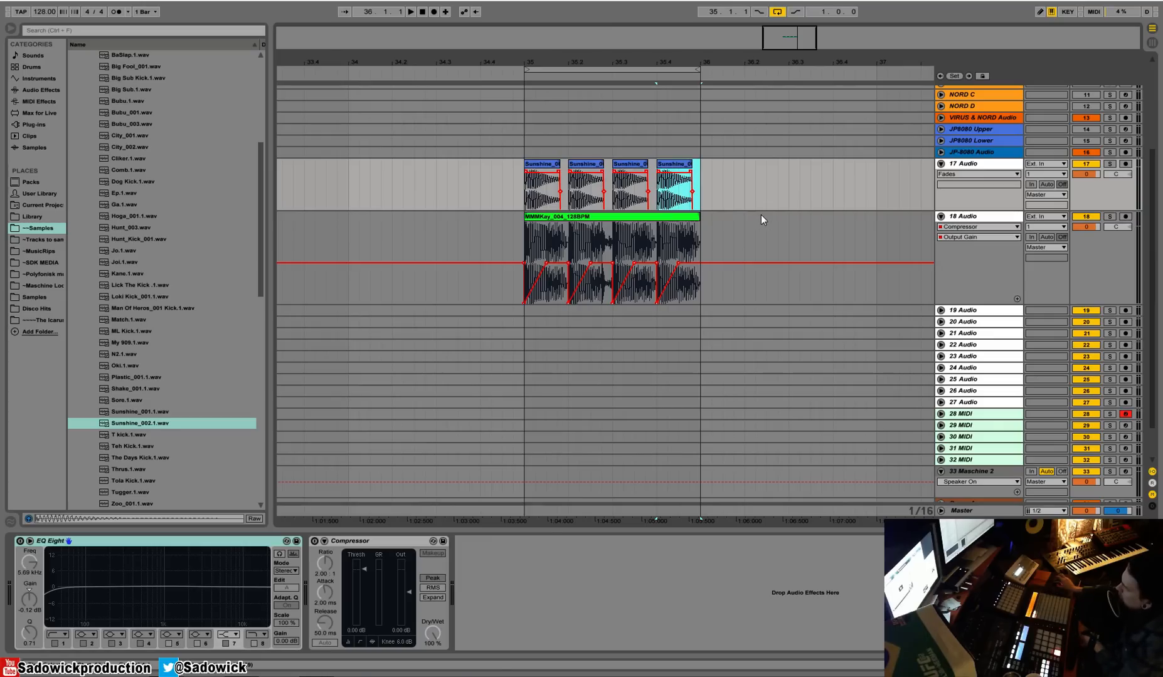
Turn on EQ Eight for 17 Audio and set band 3 to a 241 Hz cut of about 6 dB with Q 2.39 while playing.
left_click(1107, 175)
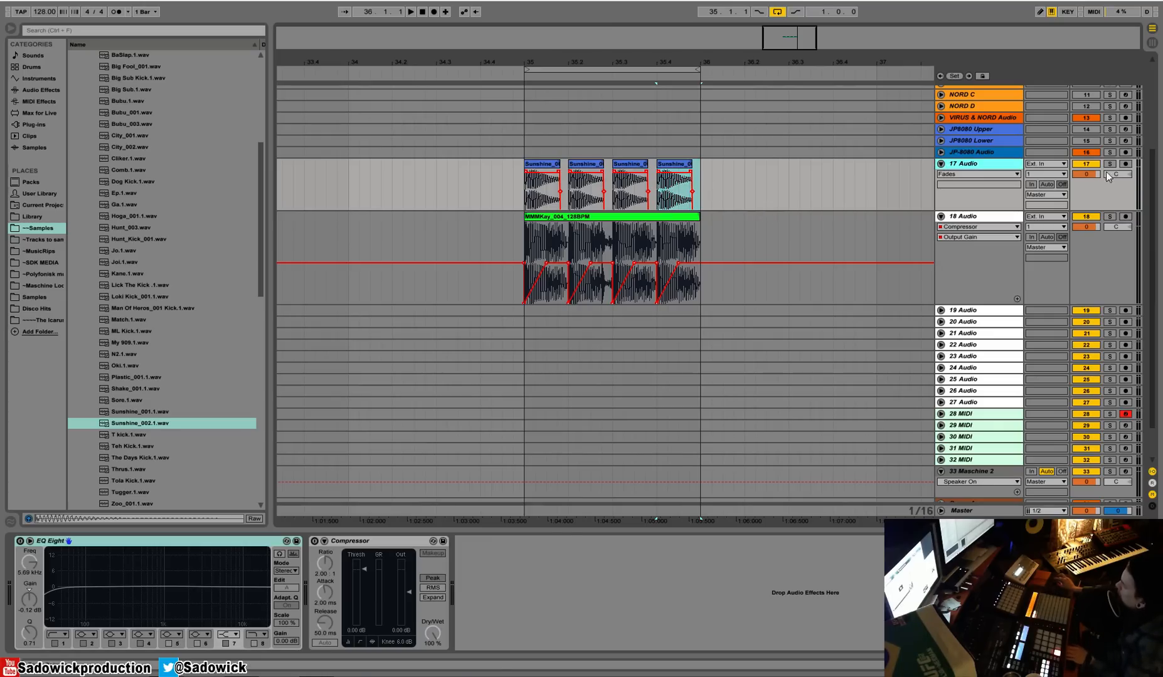
left_click(20, 541)
left_click_drag(149, 588, 112, 611)
key("space")
left_click_drag(30, 633, 29, 605)
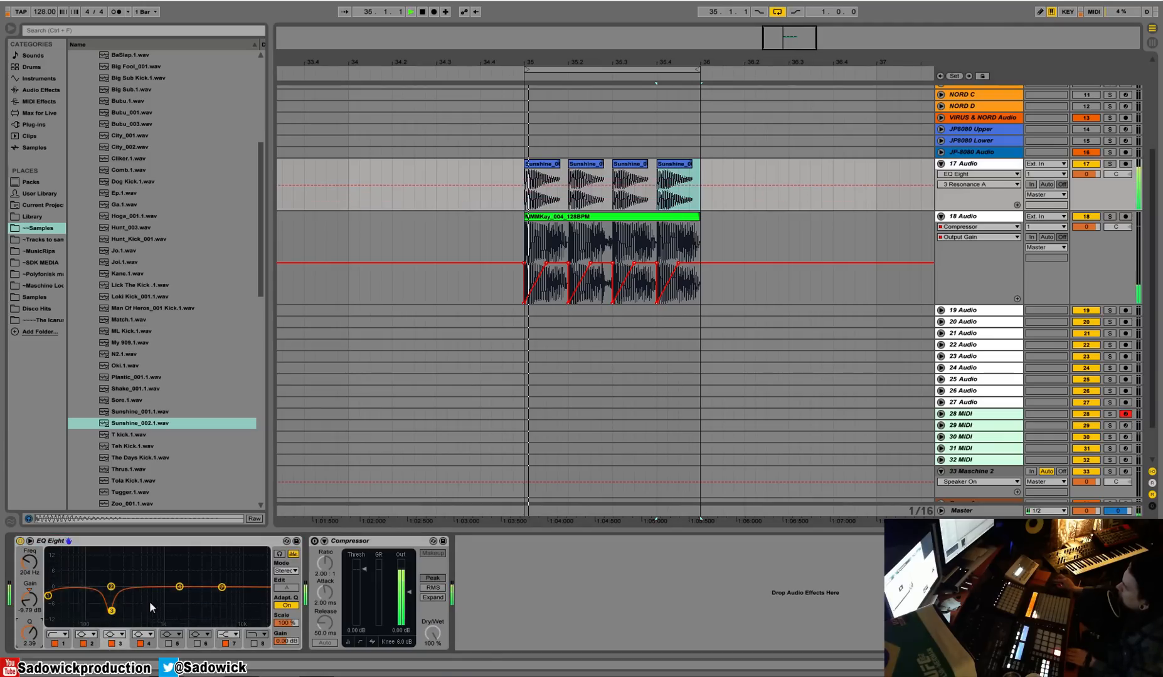
left_click_drag(112, 611, 117, 607)
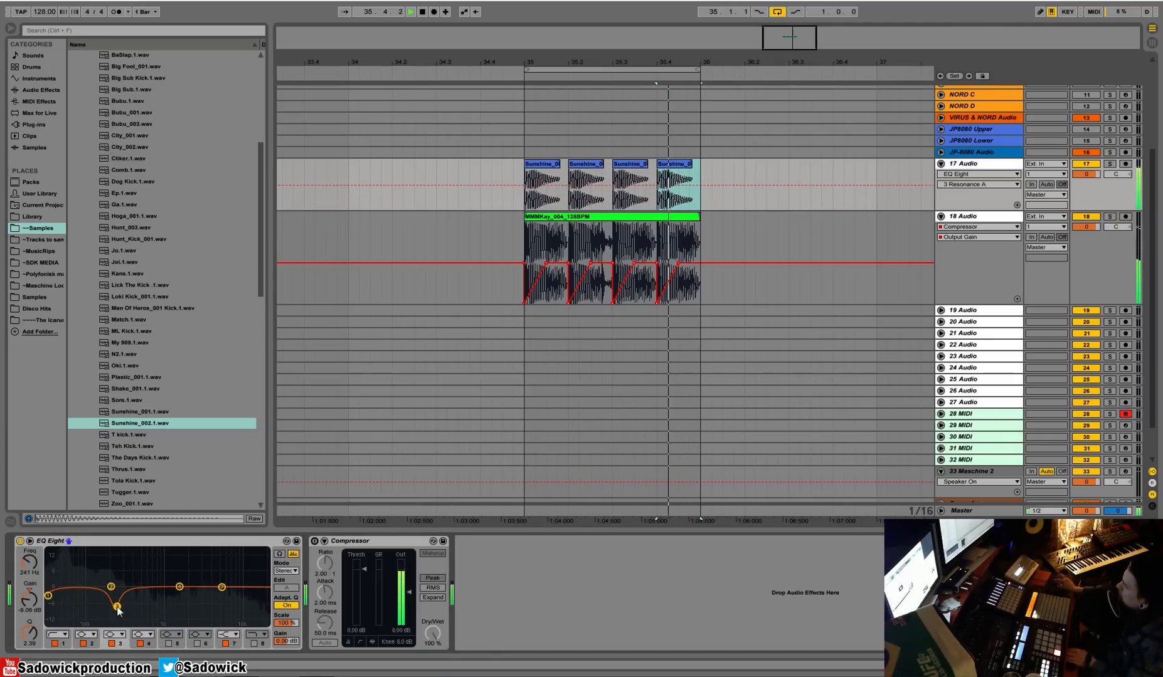
key("space")
Shorten the loop of the MMMKay_004_128BPM clip on 18 Audio to its first beat and play it back.
double_click(567, 237)
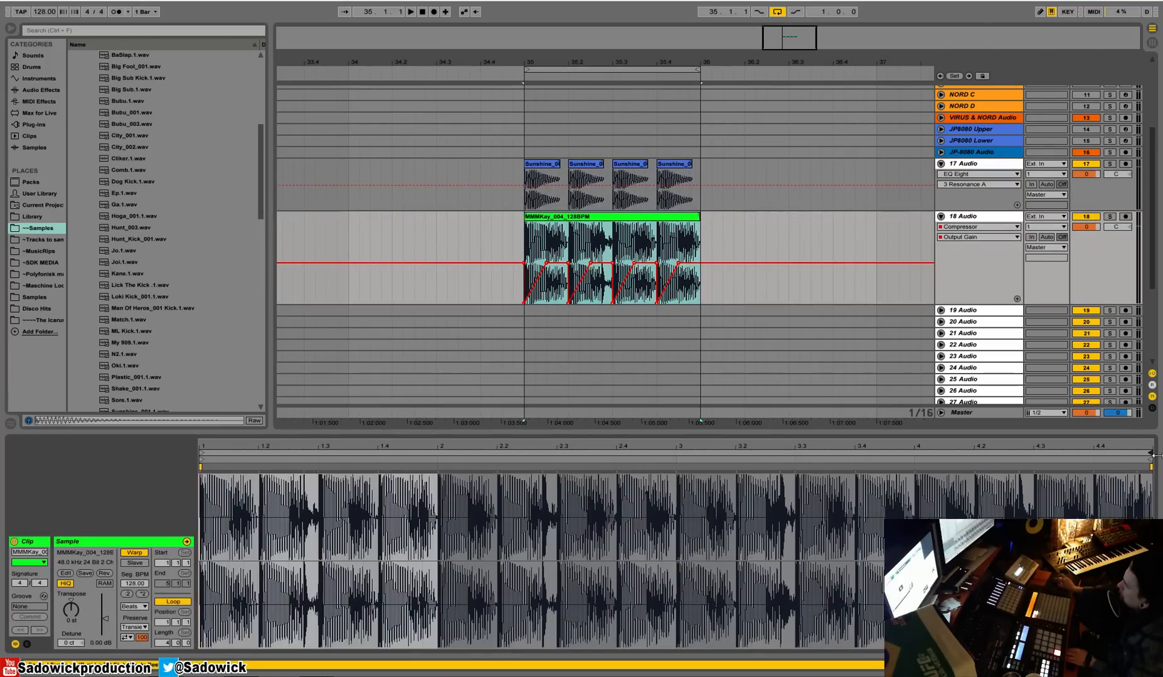
left_click_drag(1150, 453, 253, 459)
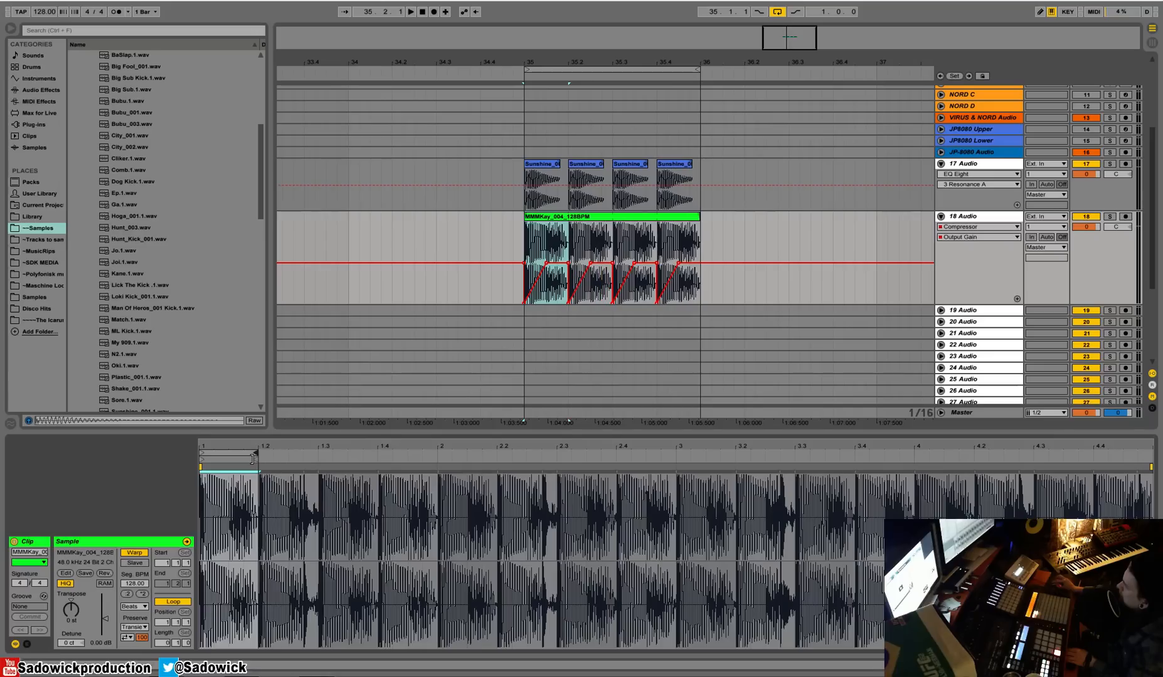
key("space")
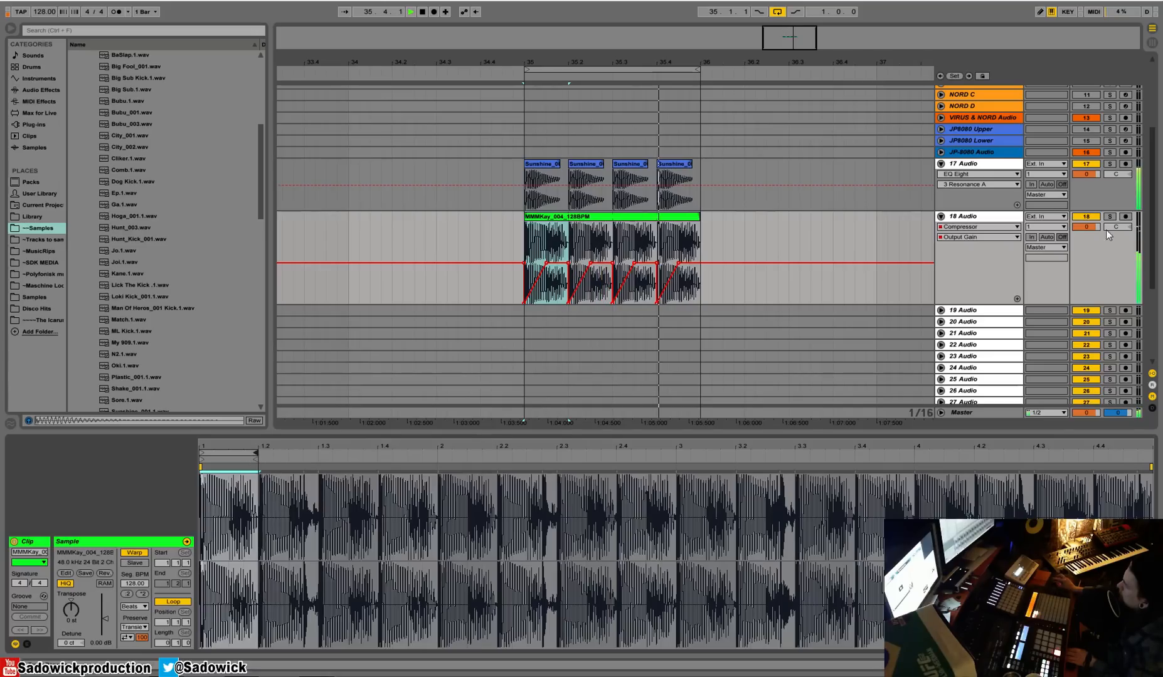
Show the devices of 17 Audio and audition the remaining kicks from T kick.1.wav to the Zoo samples.
left_click(978, 164)
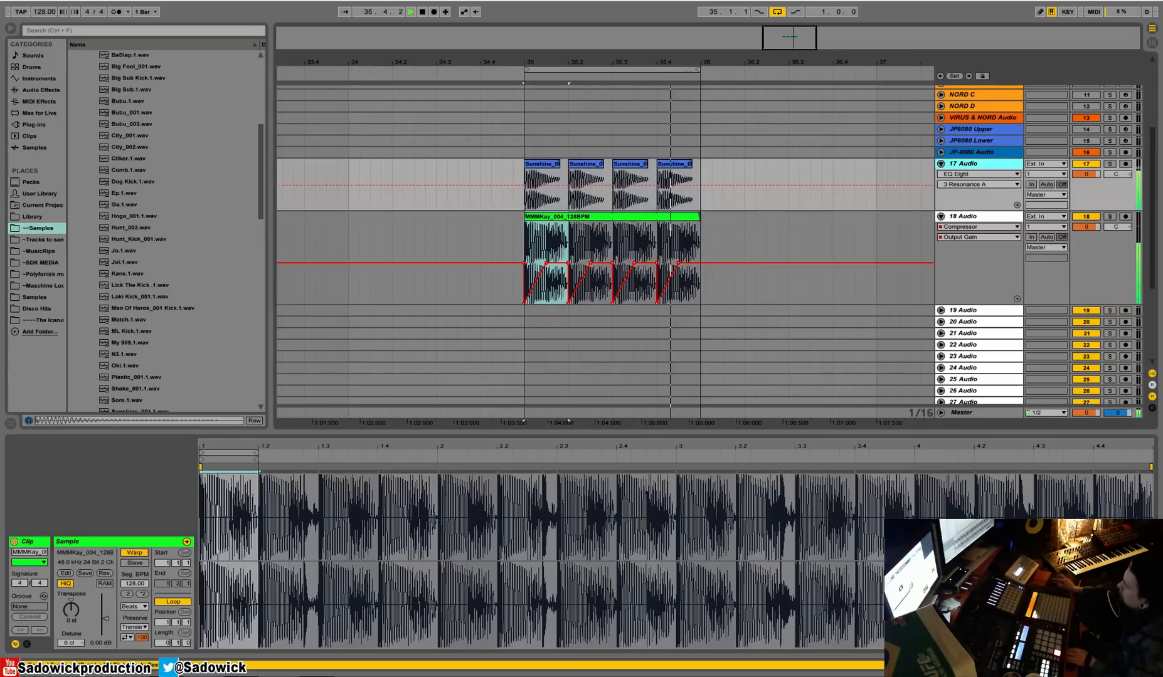
left_click(1109, 665)
left_click(107, 435)
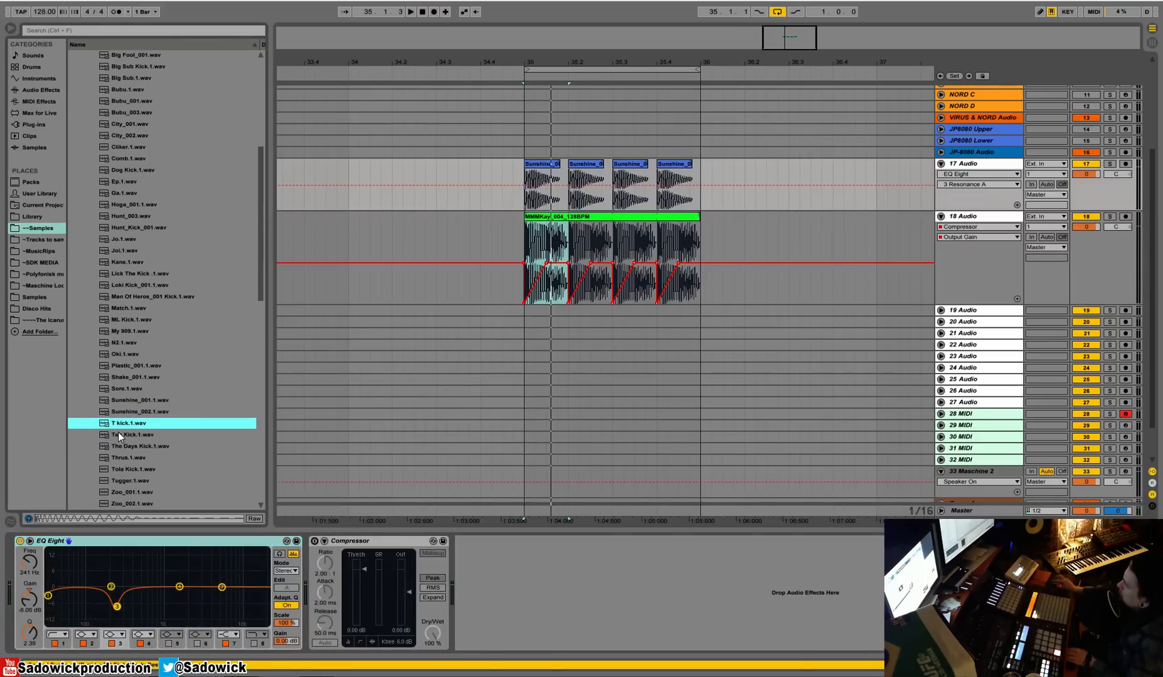
key("Down")
key("Down")
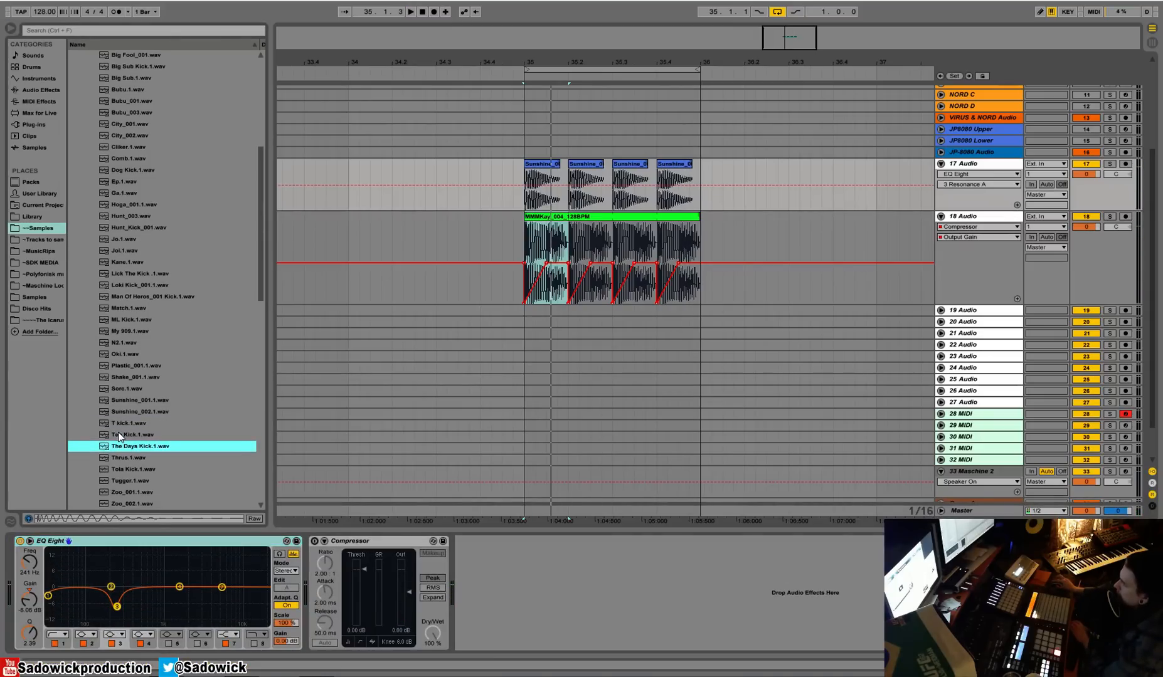
key("Down")
key("Down")
key("Down")
key("Down")
key("Down")
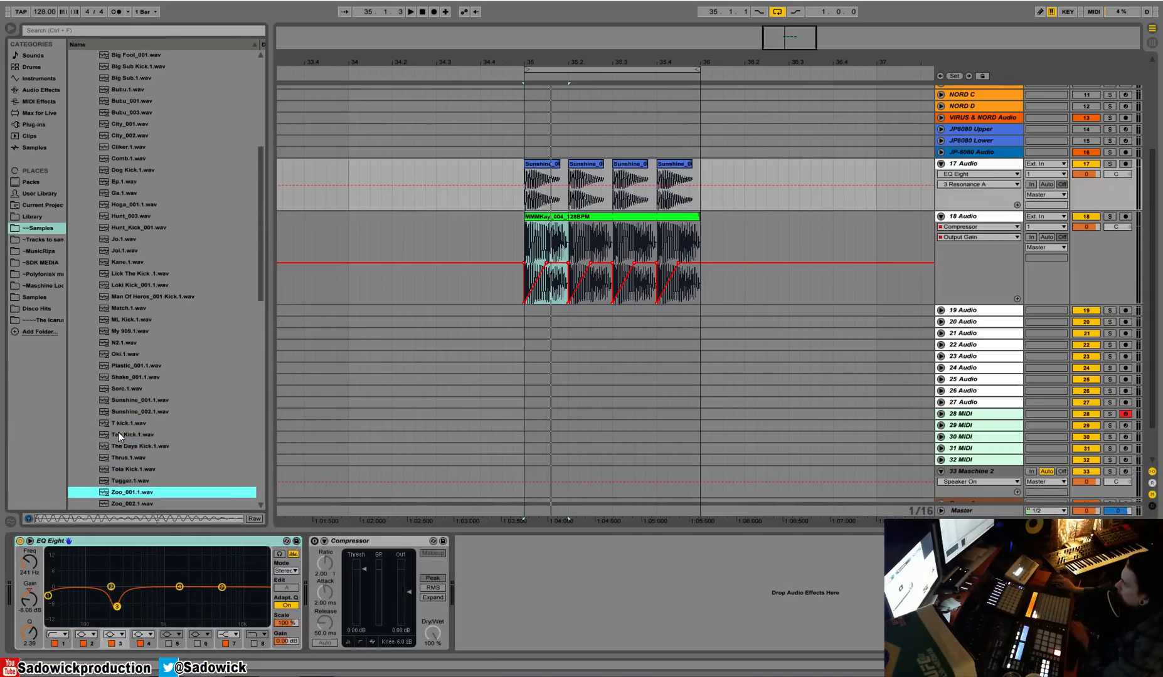
scroll(120, 434, "down", 3)
key("Up")
key("Up")
left_click_drag(259, 305, 238, 280)
key("Down")
key("Down")
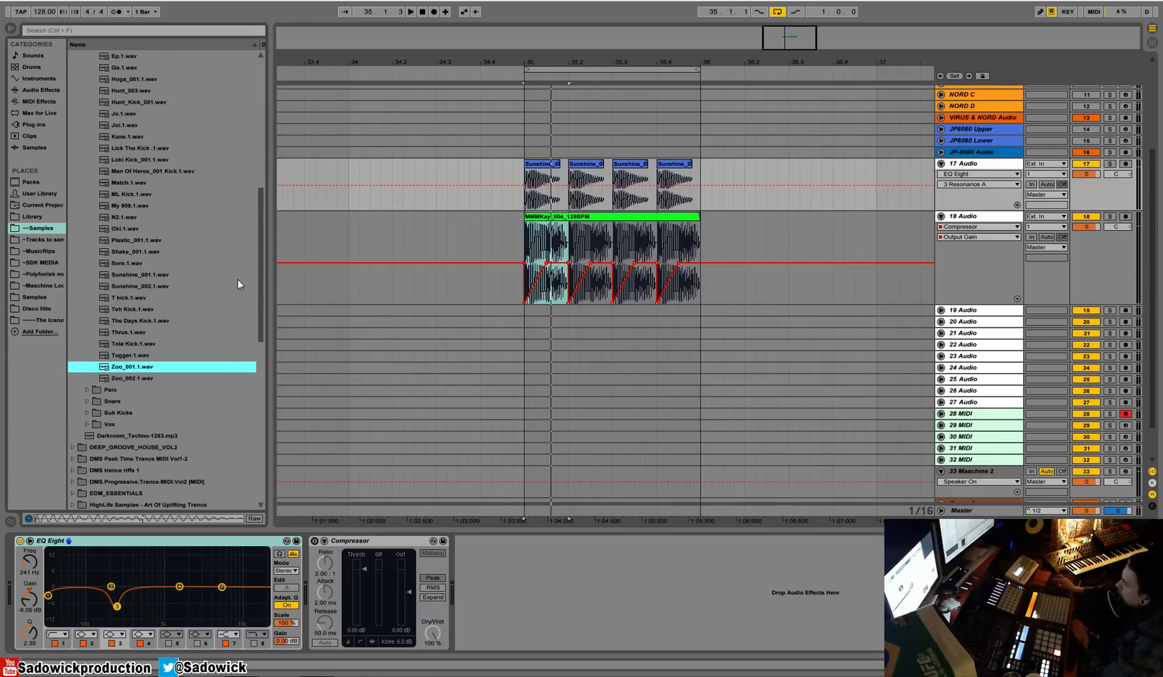
key("Up")
Layer Zoo_001.1.wav over the start of the first kick on 17 Audio, show the fades and play the result.
left_click_drag(116, 371, 523, 197)
key("space")
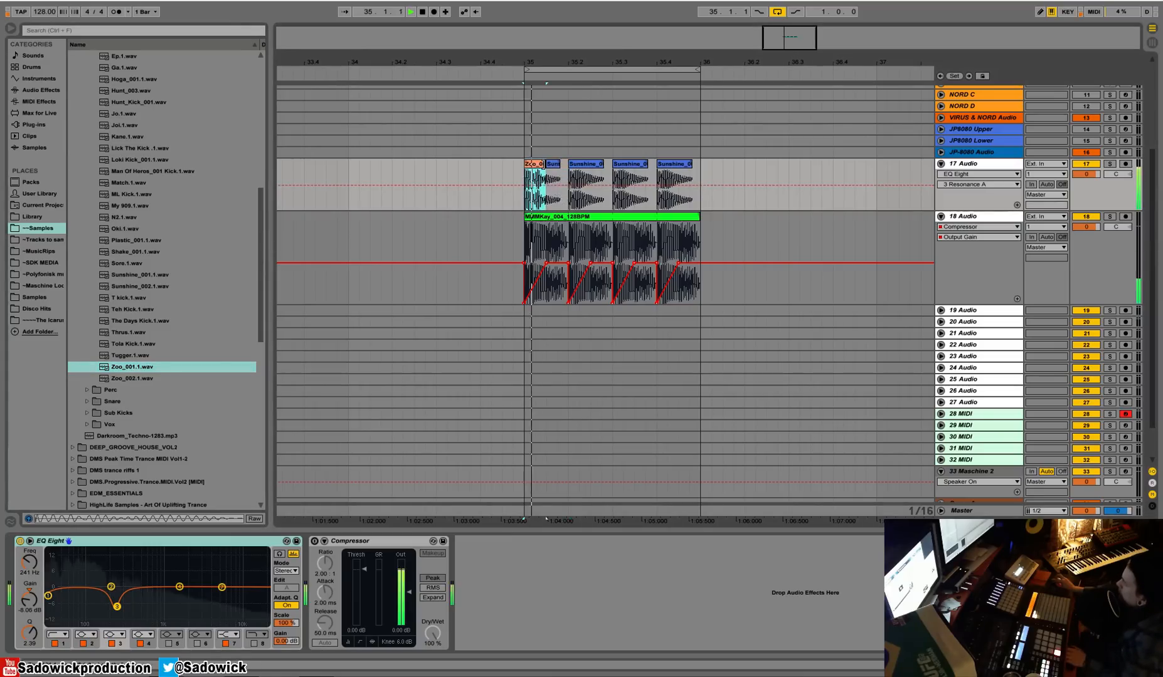
key("space")
right_click(535, 197)
left_click(569, 221)
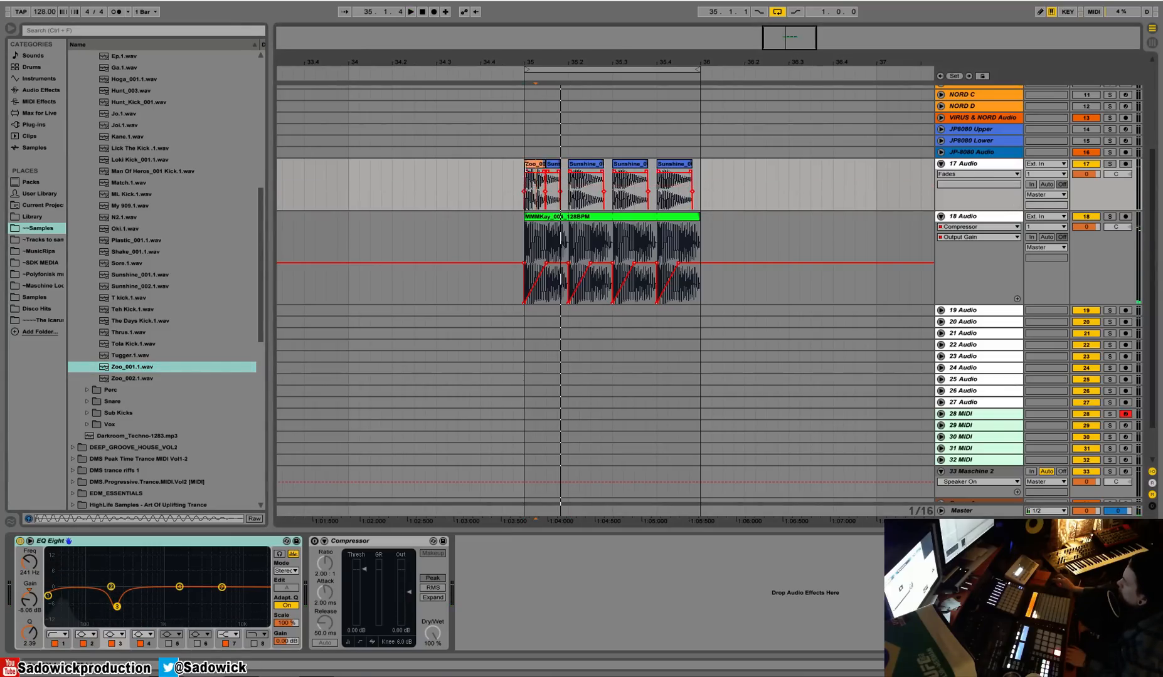
left_click_drag(535, 63, 511, 126)
key("space")
left_click(513, 164)
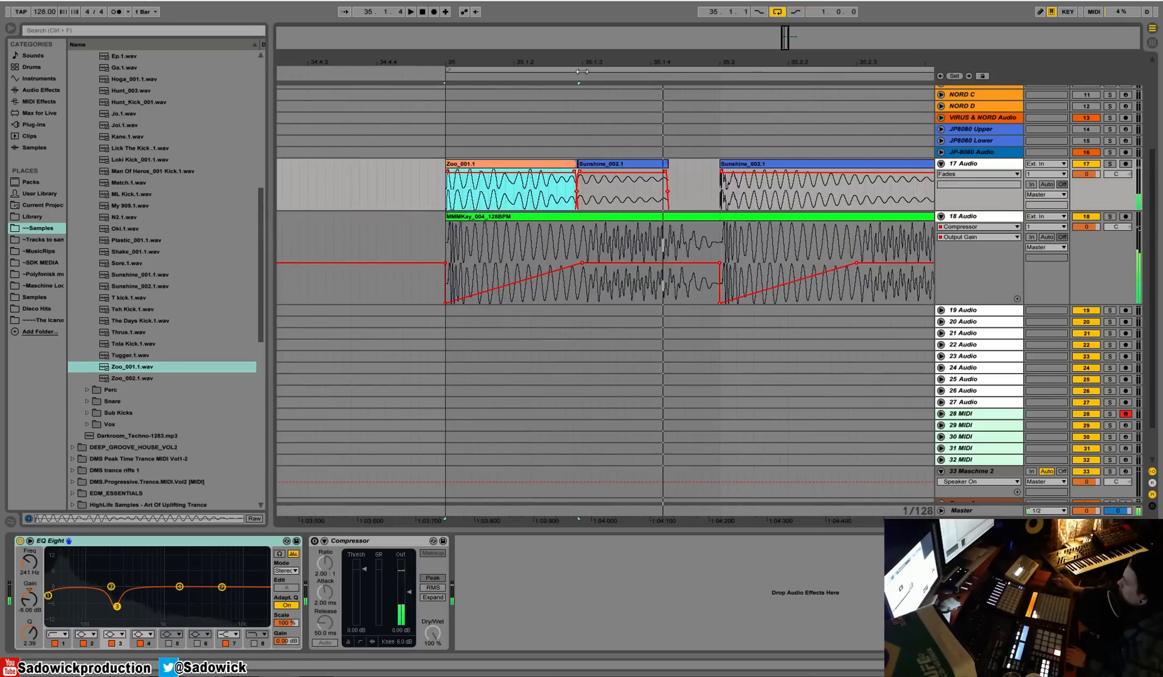
Duplicate the first beat's combined Zoo and Sunshine kick across the other three beats of 17 Audio and play the bar.
left_click_drag(442, 67, 441, 61)
left_click_drag(499, 185, 362, 186)
key("ctrl+d")
key("space")
key("ctrl+d")
key("ctrl+d")
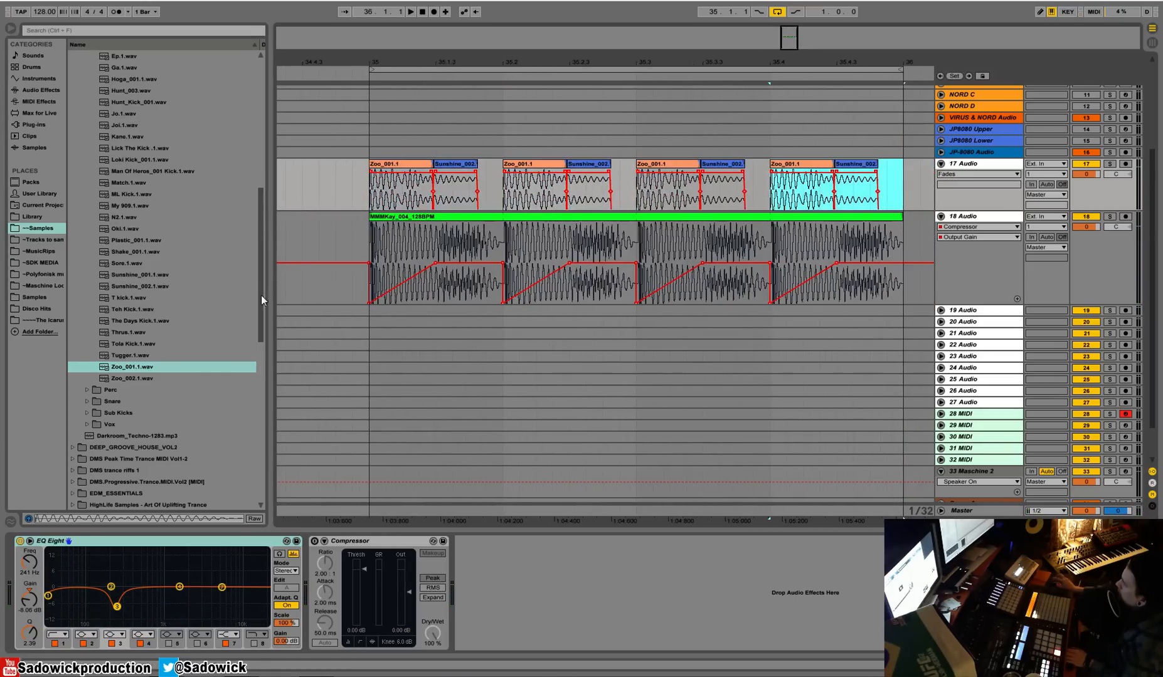
key("space")
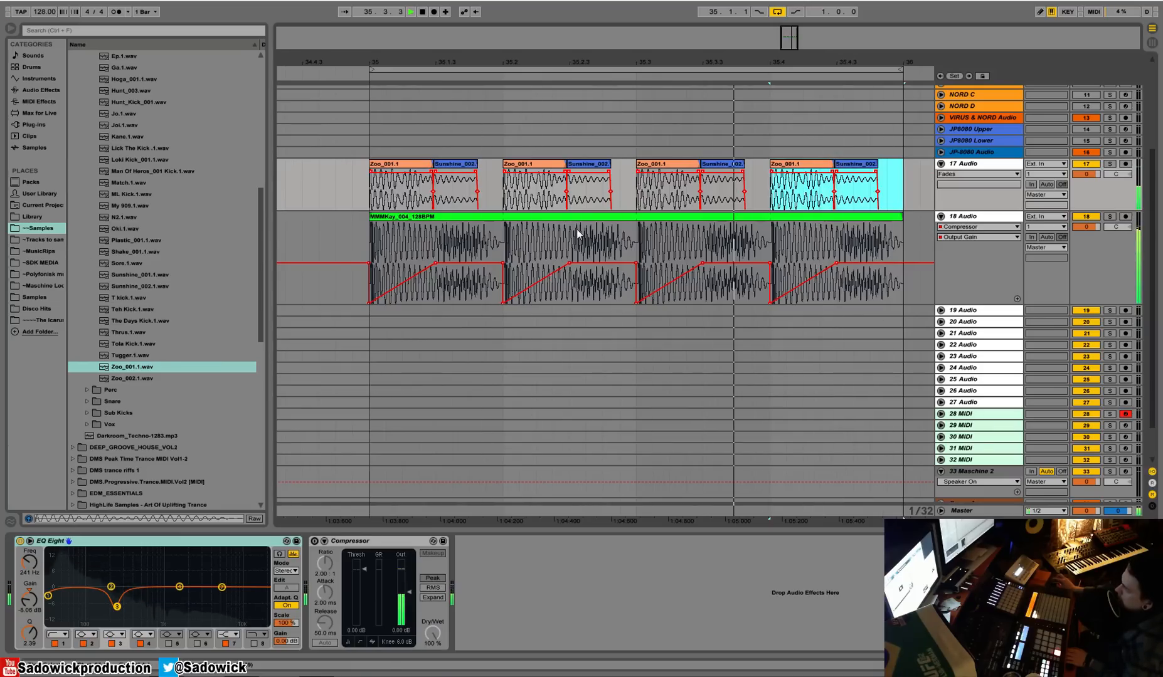
Solo the 18 Audio track and turn on its EQ Eight.
mouse_move(516, 61)
left_mouse_down()
mouse_move(515, 143)
mouse_move(515, 38)
left_mouse_up()
left_click(1110, 217)
key("space")
left_click(21, 542)
Set EQ Eight band 3 on 18 Audio to a cut of about 9 dB near 201 Hz and check it in playback.
left_click_drag(146, 587, 133, 608)
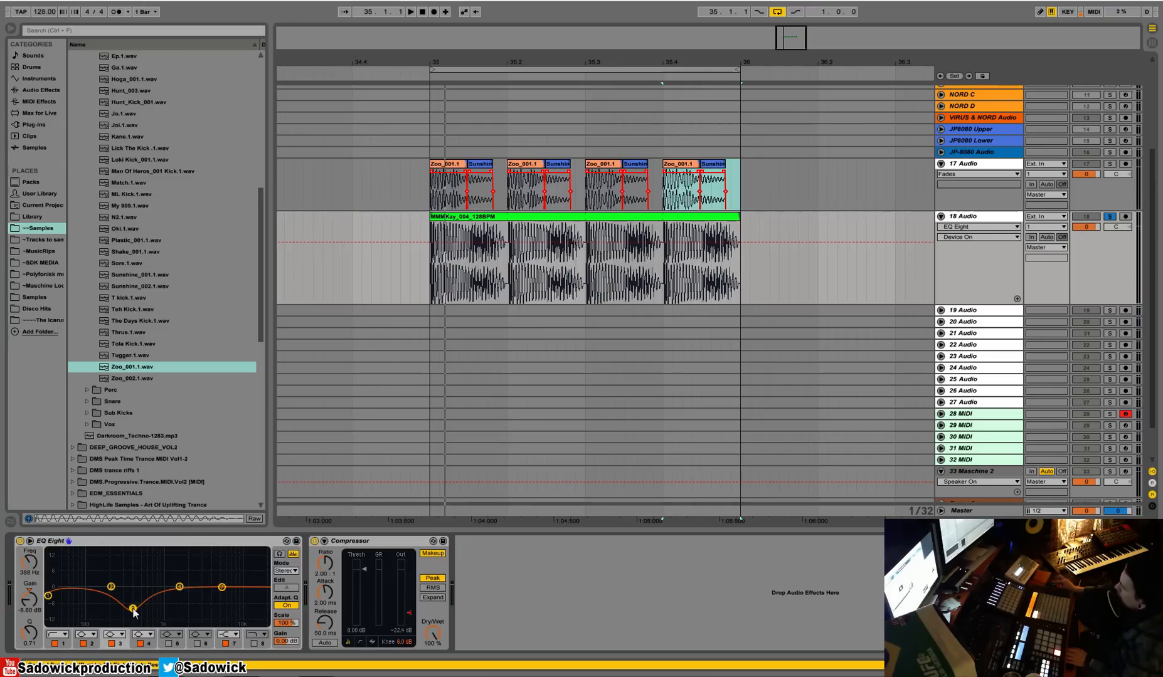
mouse_move(29, 636)
left_mouse_down()
mouse_move(30, 596)
mouse_move(29, 656)
left_mouse_up()
left_click_drag(110, 618, 114, 605)
key("space")
Narrow the band 3 cut on 18 Audio to Q 3.32 and lower band 4 by about 3.4 dB at 721 Hz.
left_click_drag(179, 587, 110, 609)
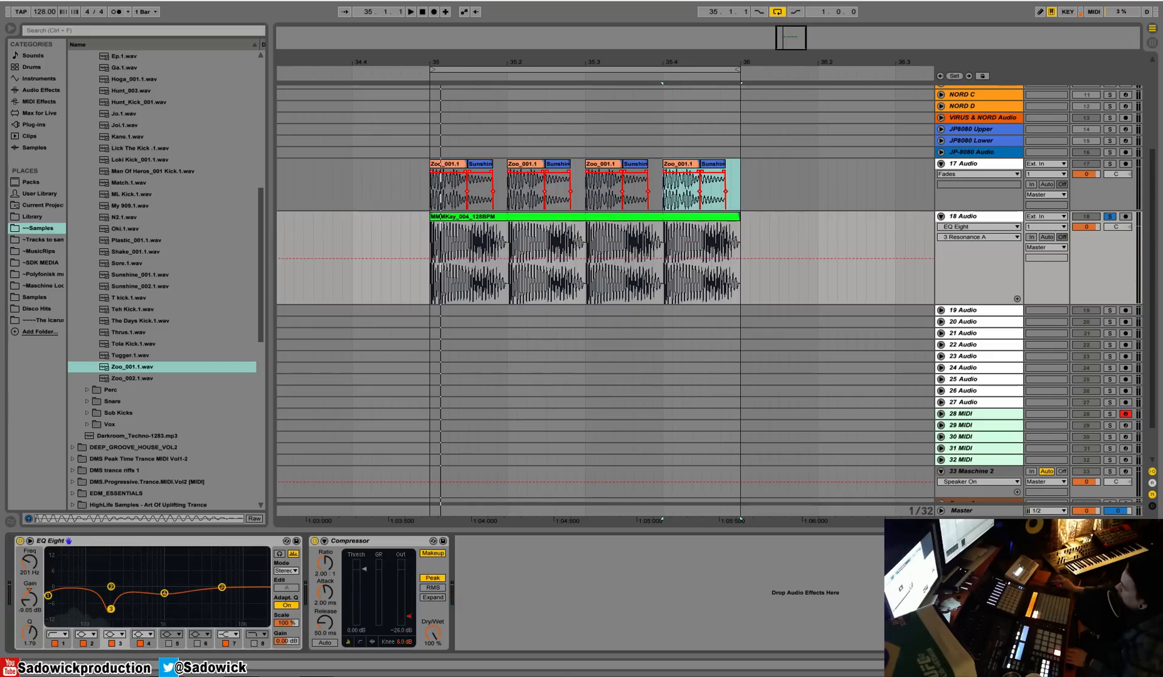
left_click_drag(27, 638, 28, 628)
key("space")
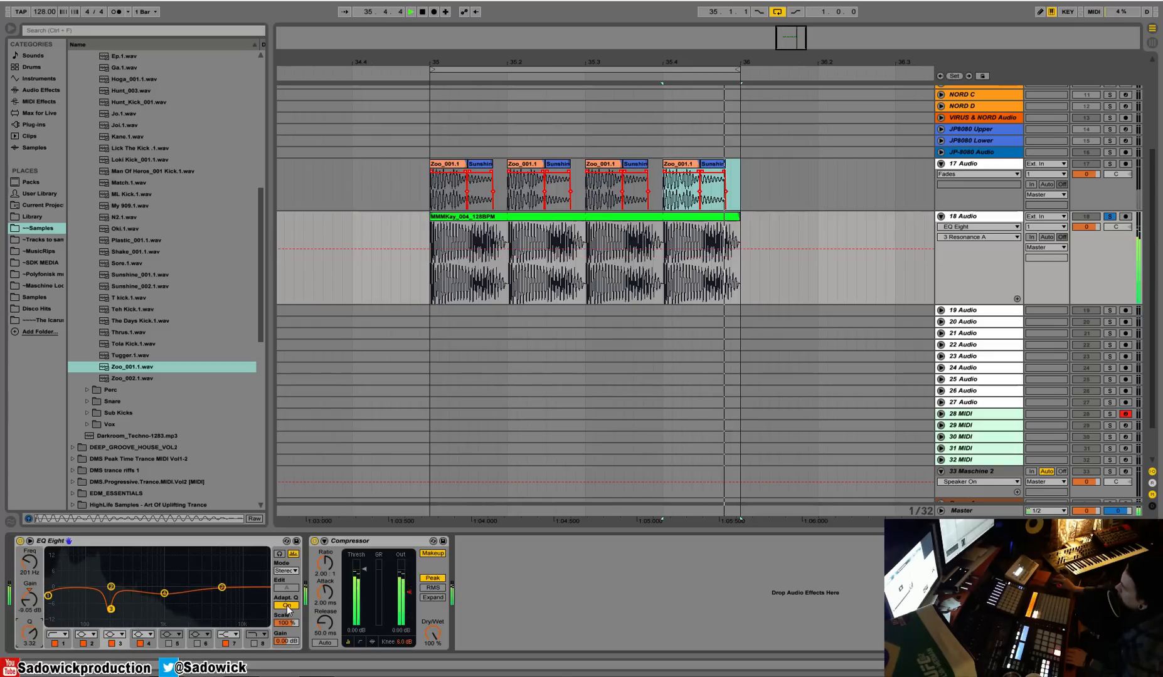
left_click_drag(164, 593, 153, 594)
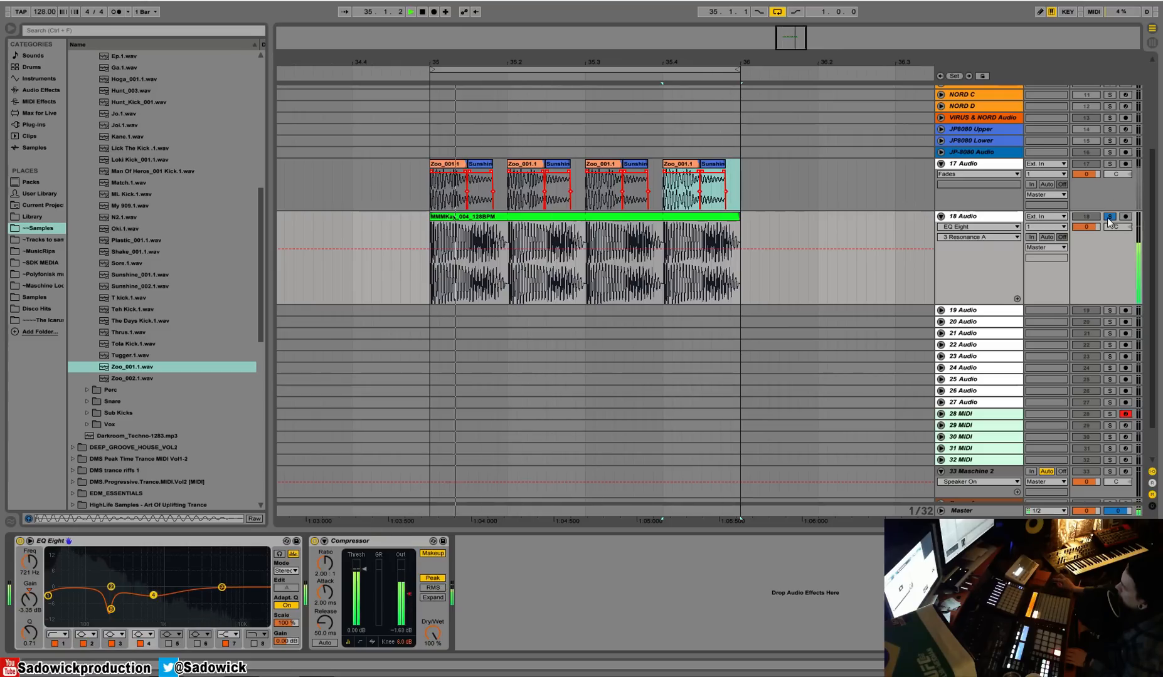
Lower the 18 Audio track volume to -1.8 dB and the 17 Audio track volume to -1.5 dB.
left_click_drag(1086, 226, 1085, 233)
left_click_drag(1086, 174, 1085, 180)
On 17 Audio, shape EQ Eight band 3 into a cut of about 8 dB near 240 Hz and adjust band 4.
left_click(973, 164)
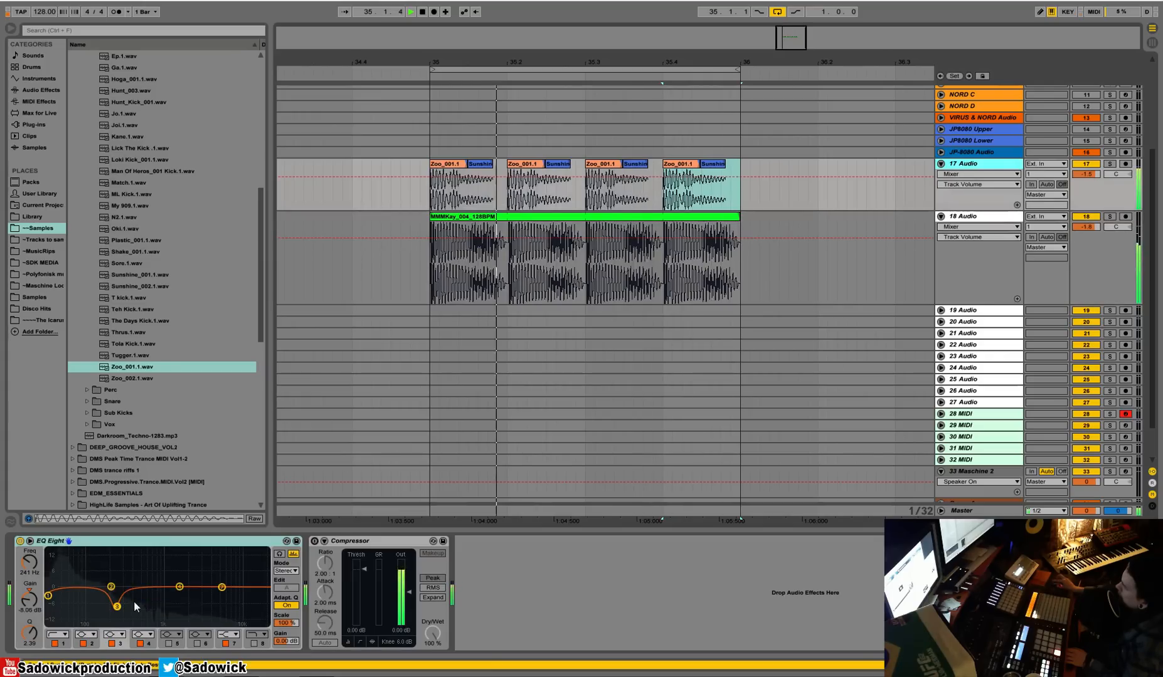
left_click_drag(117, 607, 116, 610)
left_click_drag(180, 588, 175, 588)
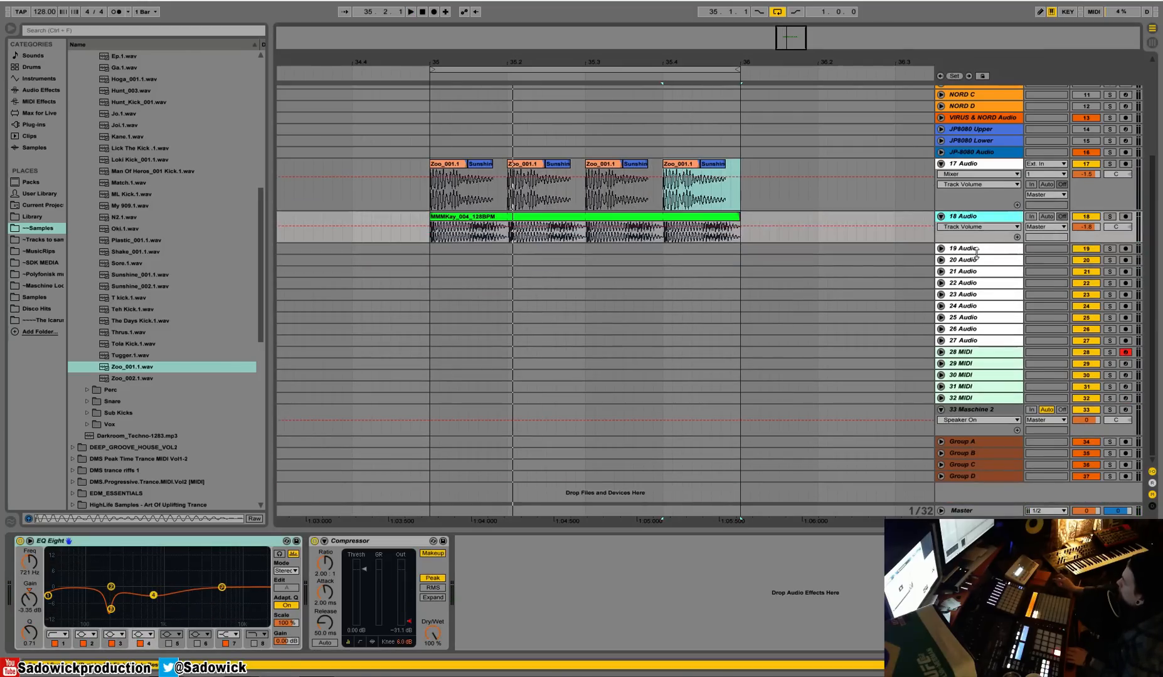
Unfold the 19 Audio track and open the Perc folder of one-shot samples.
left_click(976, 253)
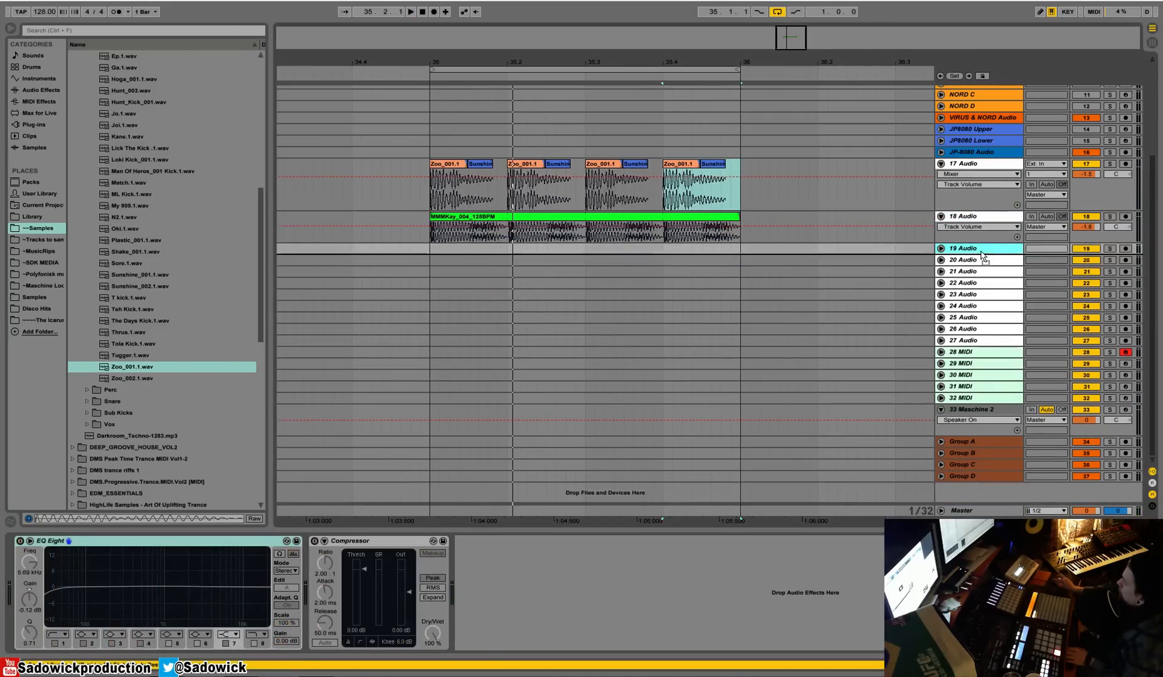
left_click_drag(976, 253, 972, 271)
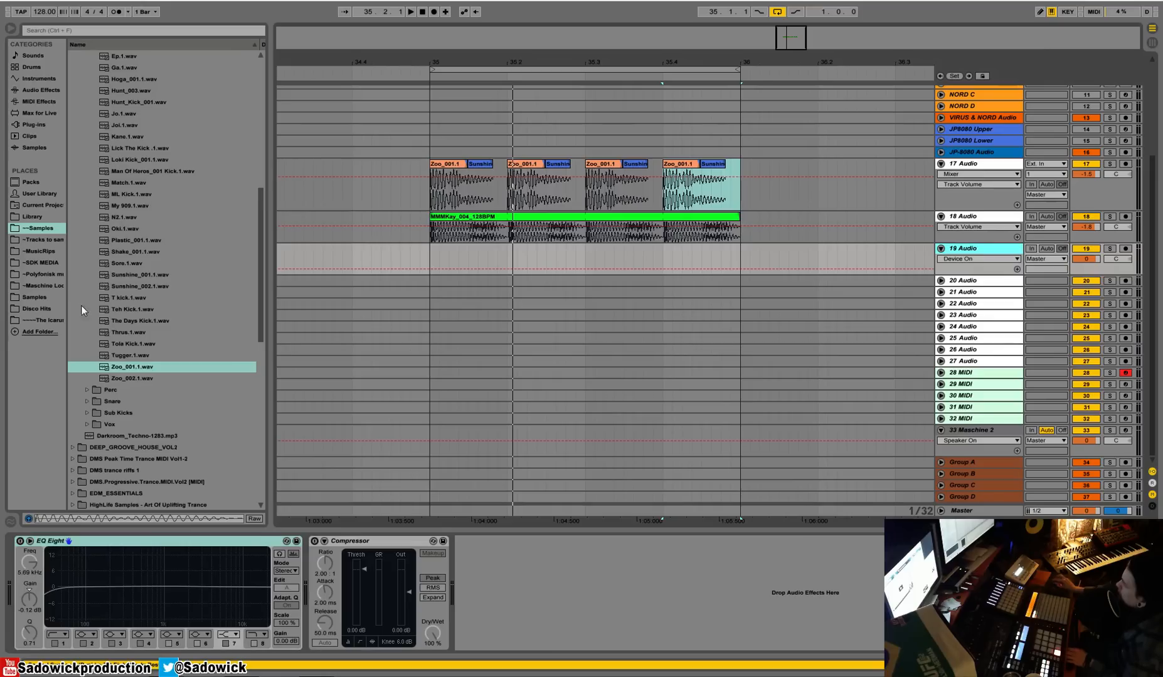
left_click(87, 390)
scroll(88, 387, "down", 9)
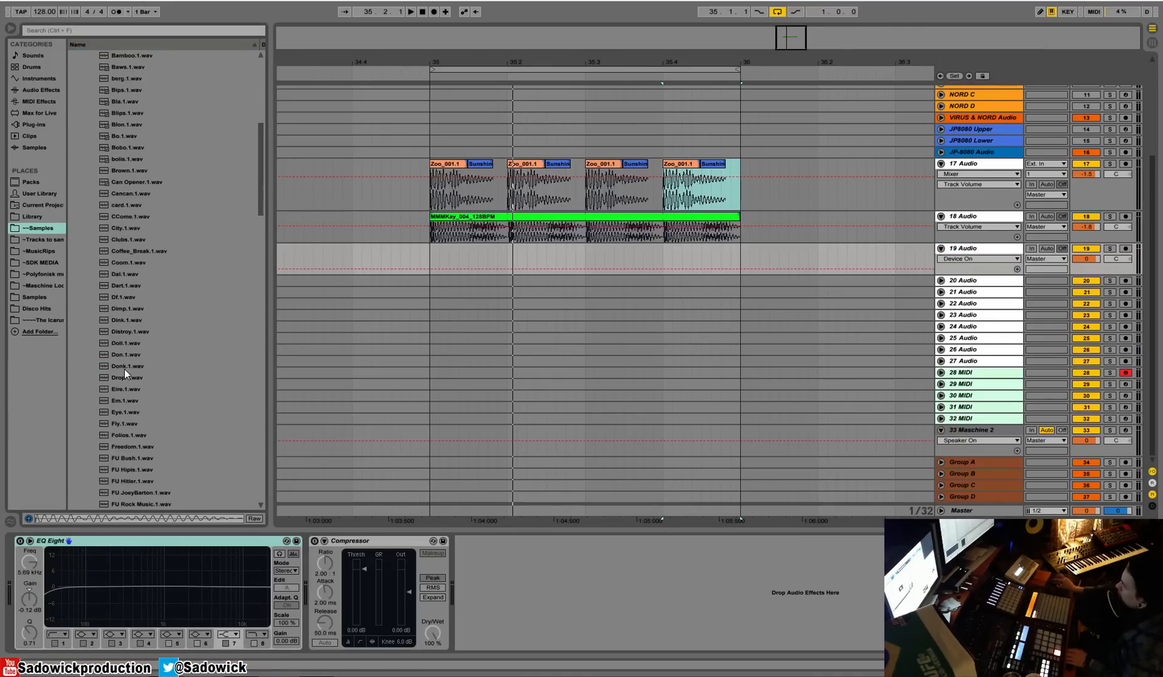
Audition the Perc samples from Eire.1.wav to FU Bush.1.wav and place FU Hipis.1.wav on 19 Audio at 35.1.4.
left_click(132, 206)
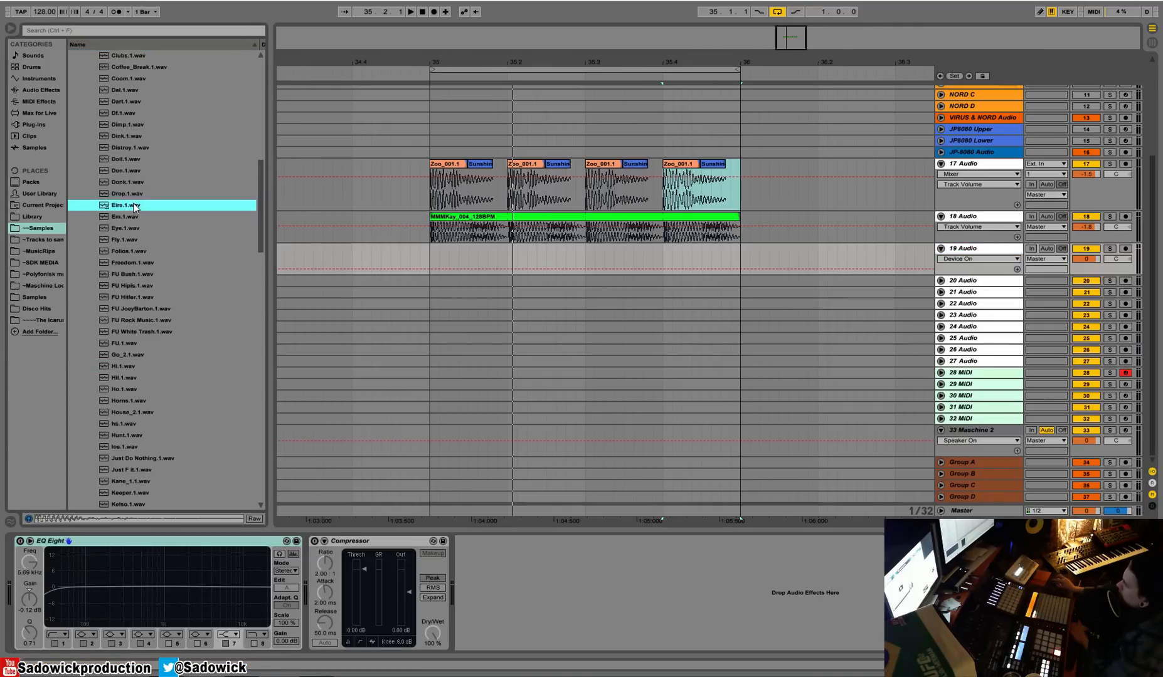
left_click(133, 218)
left_click(133, 230)
left_click(135, 244)
left_click(135, 247)
left_click(188, 238)
left_click(185, 247)
key("Down")
key("Down")
key("Down")
key("Down")
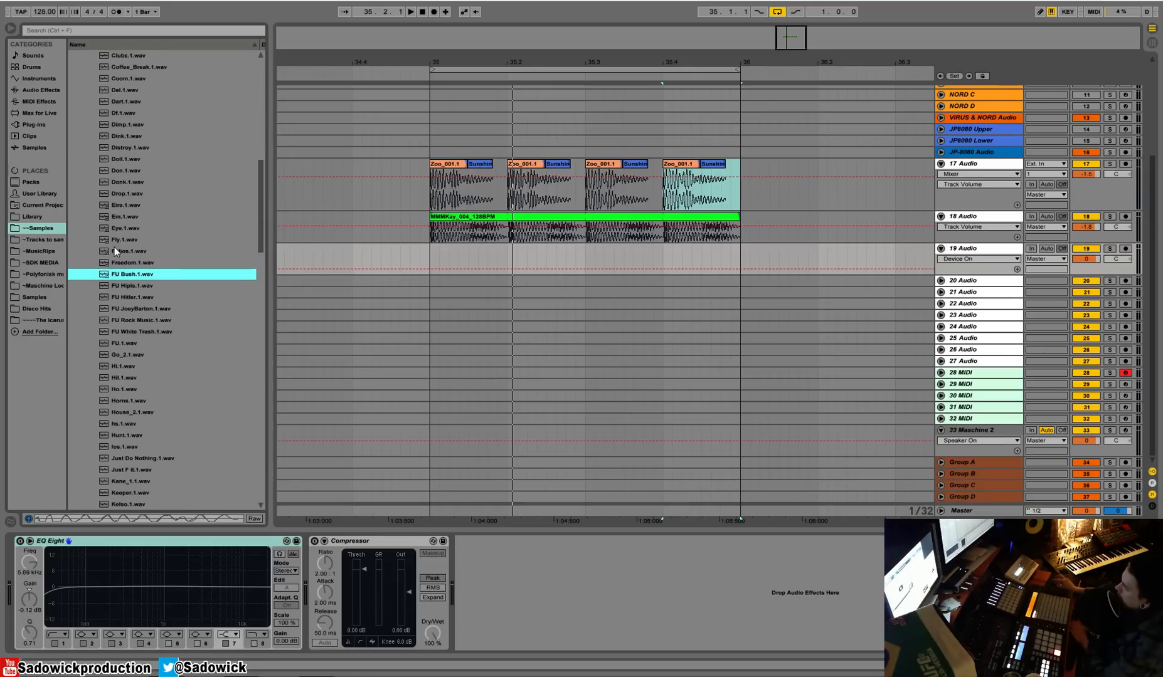
key("Up")
key("Up")
key("Down")
left_click_drag(136, 289, 489, 254)
Audition the following Perc samples and place Hunt.1.wav on 19 Audio between beats 35.2 and 35.3.
left_click(131, 300)
key("Down")
key("Down")
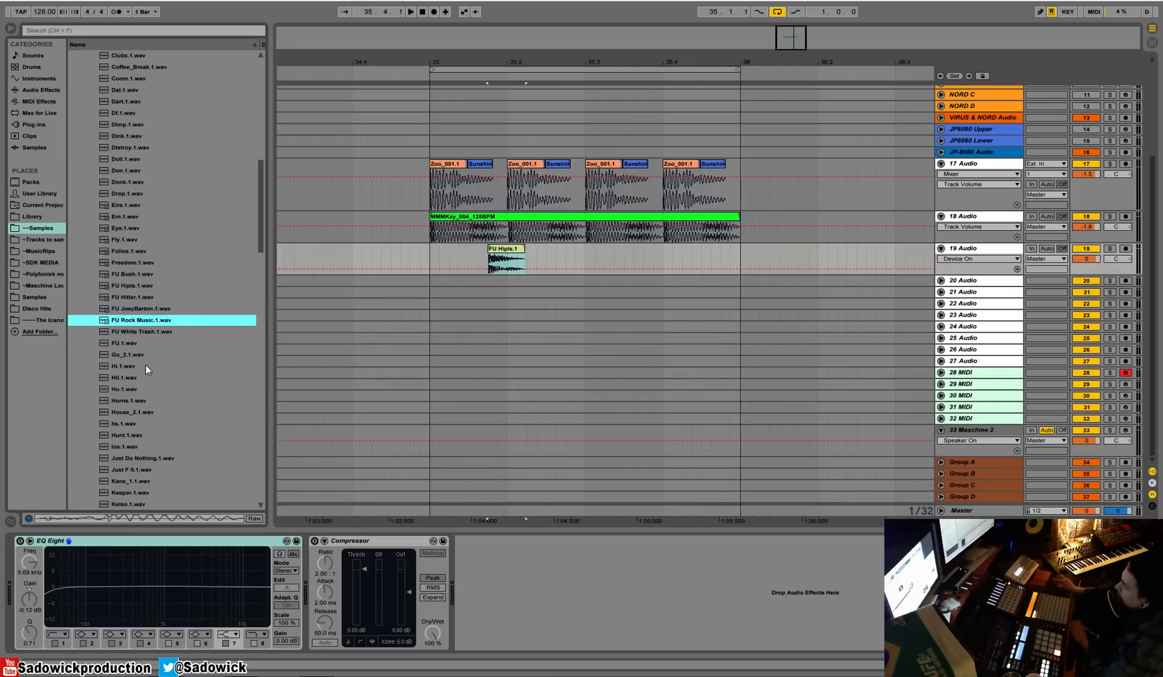
left_click(148, 298)
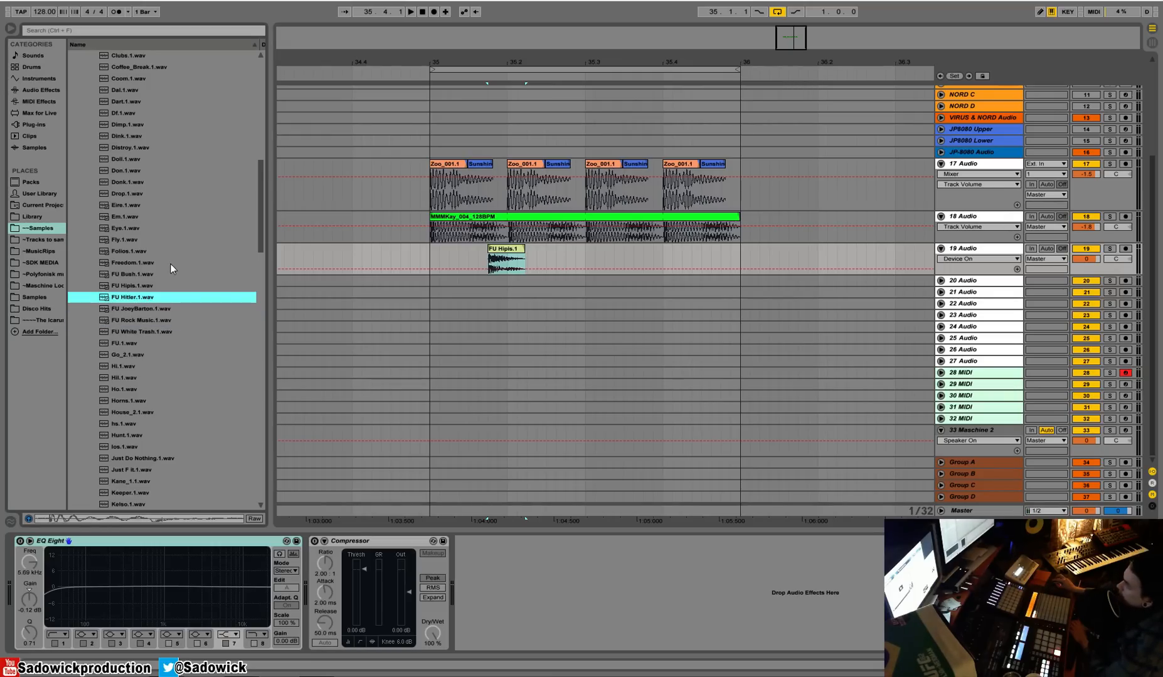
key("Down")
scroll(162, 370, "down", 3)
left_click(144, 310)
key("Down")
key("Down")
key("Down")
key("Down")
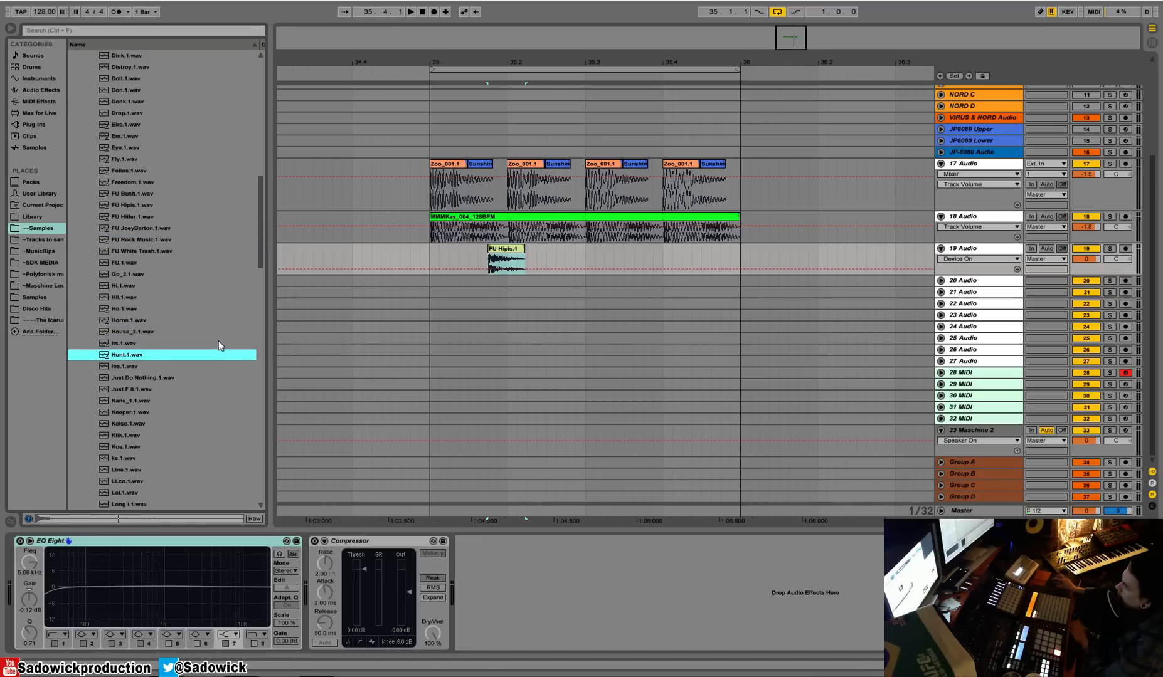
left_click_drag(158, 354, 556, 260)
Audition more Perc samples, from around Keeper.1.wav down to Moxi.1.wav.
left_click(144, 397)
scroll(143, 396, "down", 3)
key("Down")
key("Down")
key("Down")
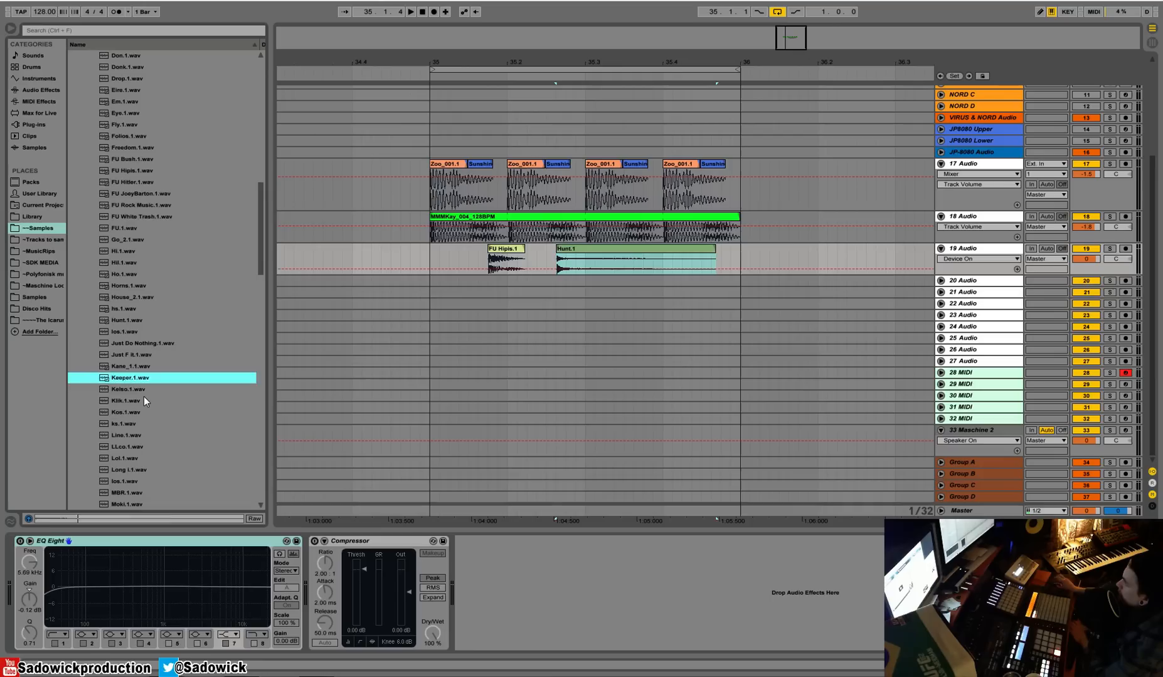
scroll(144, 397, "down", 8)
left_click(142, 398)
key("Down")
key("Down")
key("Up")
key("Down")
key("Down")
scroll(132, 405, "down", 5)
scroll(145, 414, "down", 12)
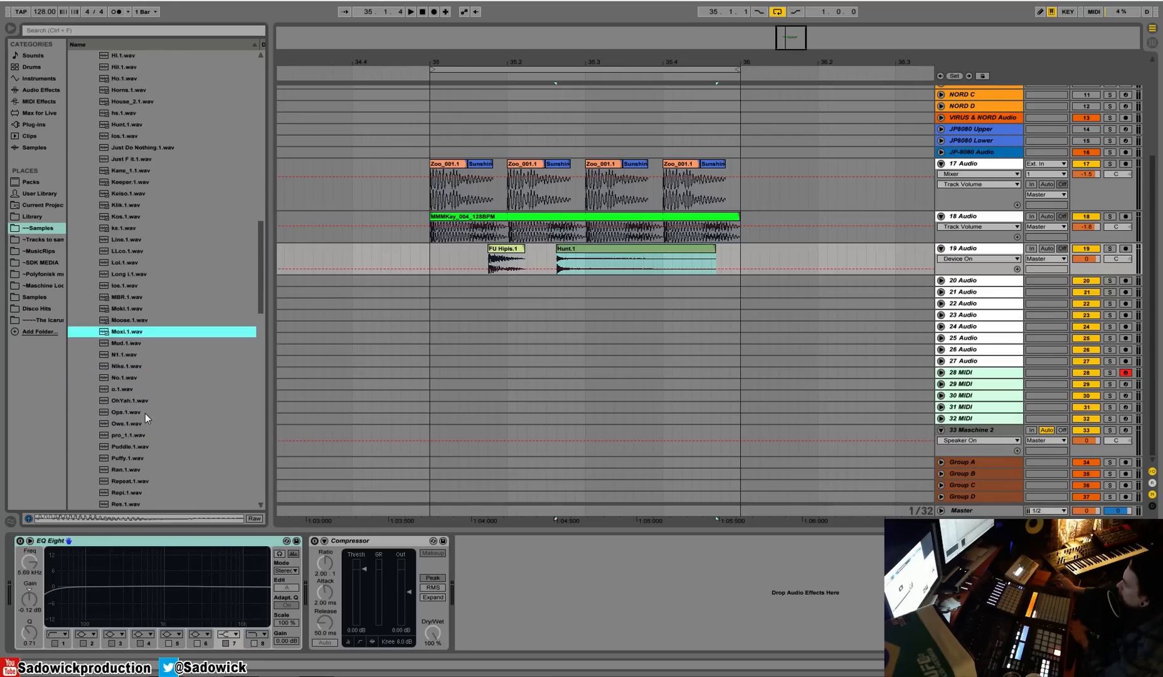
Audition the rest of the Perc candidates from Mud.1.wav through Sand.1.wav to Surfer.1.wav.
left_click(118, 251)
key("Down")
key("Down")
key("Down")
key("Down")
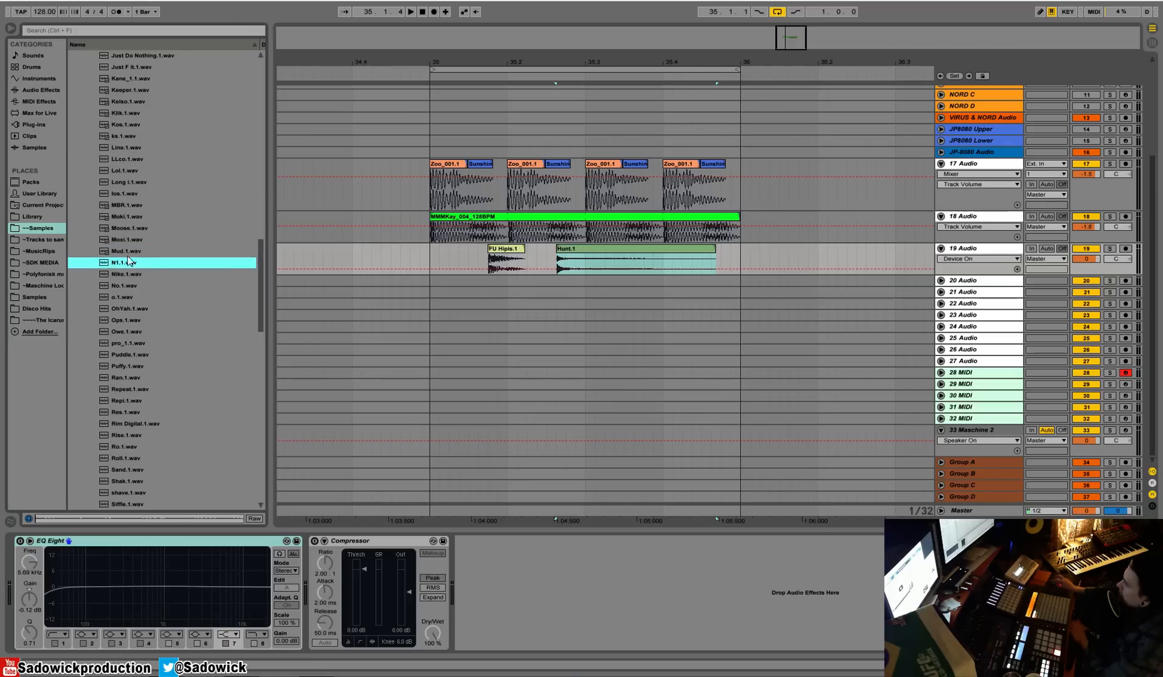
key("Down")
key("Down")
key("Down")
key("Down")
key("Down")
key("Down")
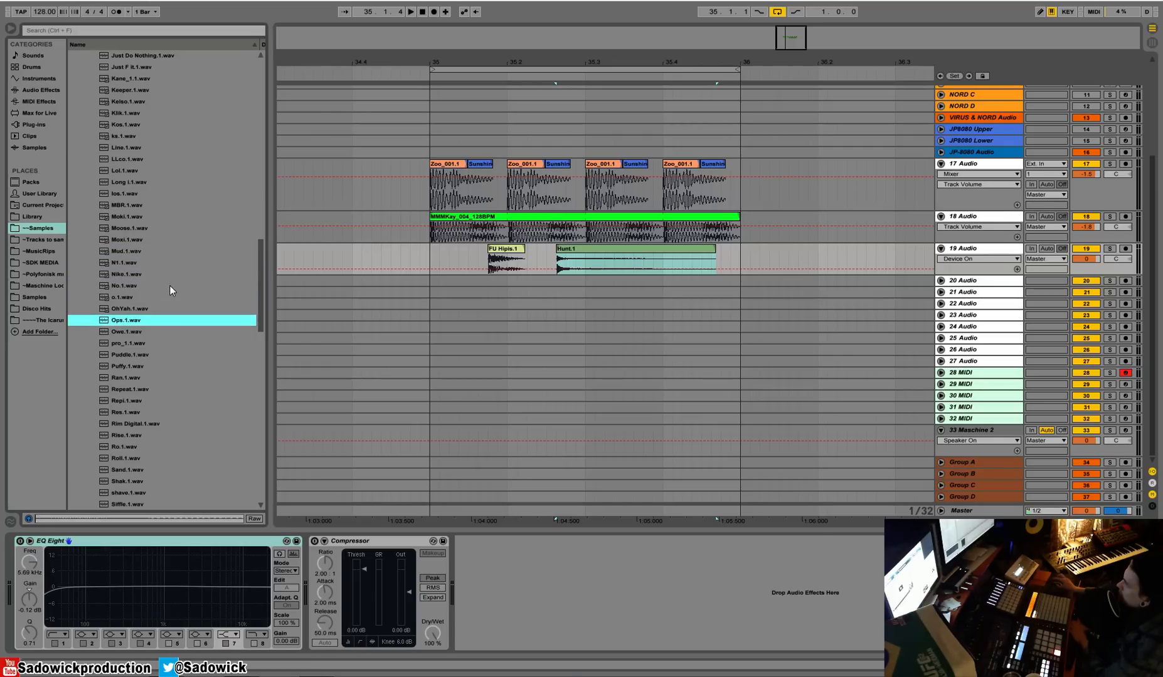
key("Down")
key("Down")
key("Down")
key("Down")
key("Down")
key("Down")
key("Down")
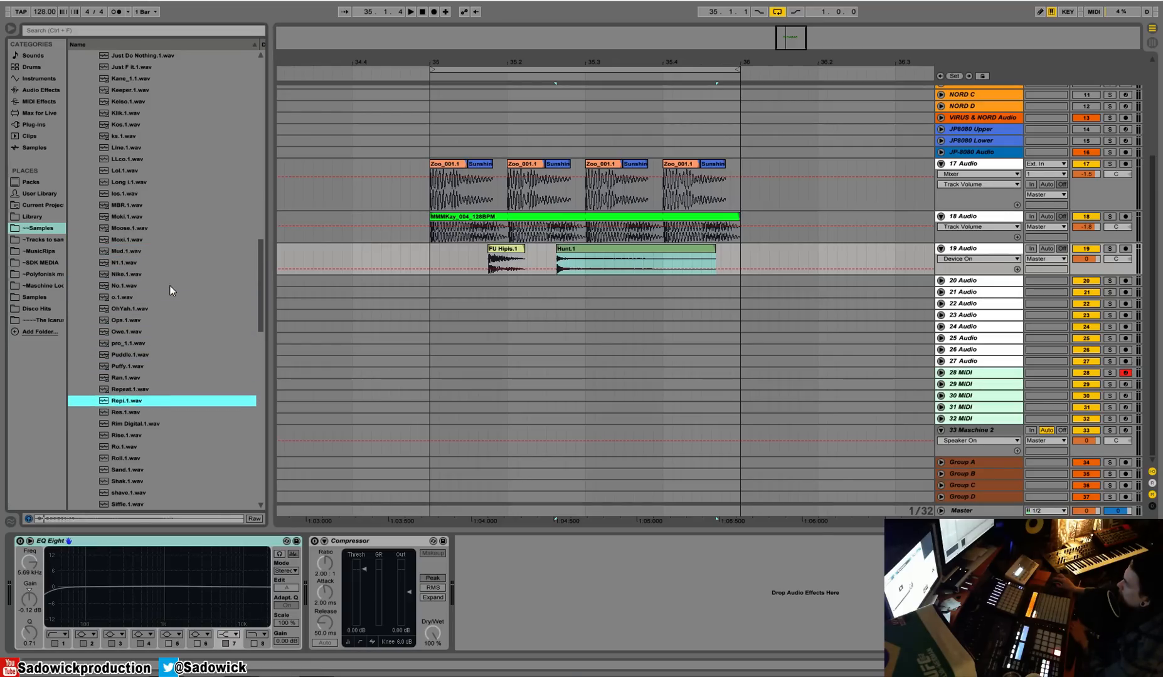
key("Down")
key("Down")
key("Down")
key("Down")
key("Down")
key("Down")
key("Down")
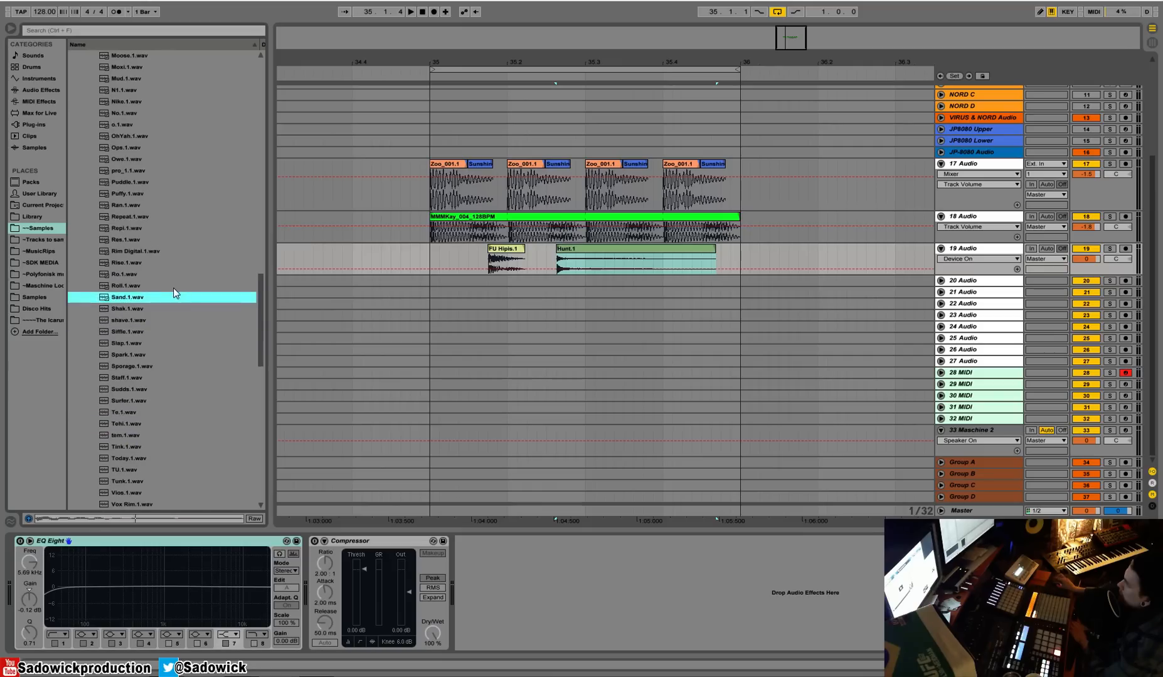
scroll(261, 347, "down", 3)
scroll(260, 364, "down", 5)
key("Down")
key("Down")
key("Down")
key("Down")
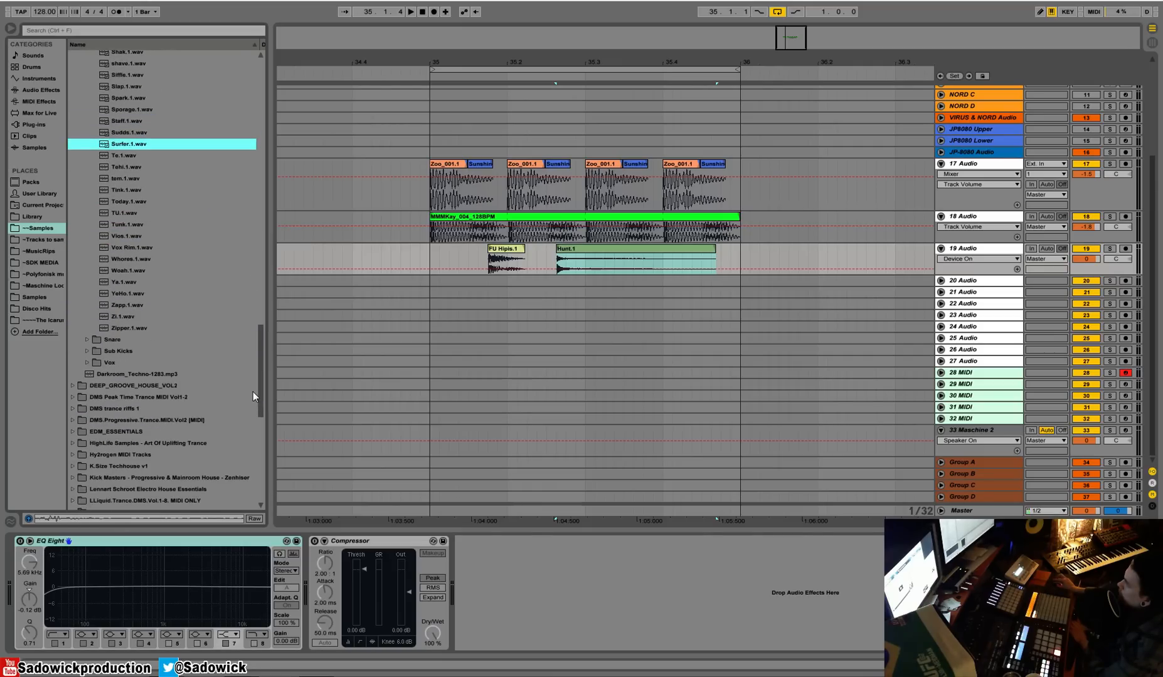
Open the Vox folder of one-shots and audition some of its samples, including Ehhh.1.wav.
left_click(85, 363)
left_click(107, 195)
key("Up")
scroll(138, 202, "up", 3)
key("Up")
key("Up")
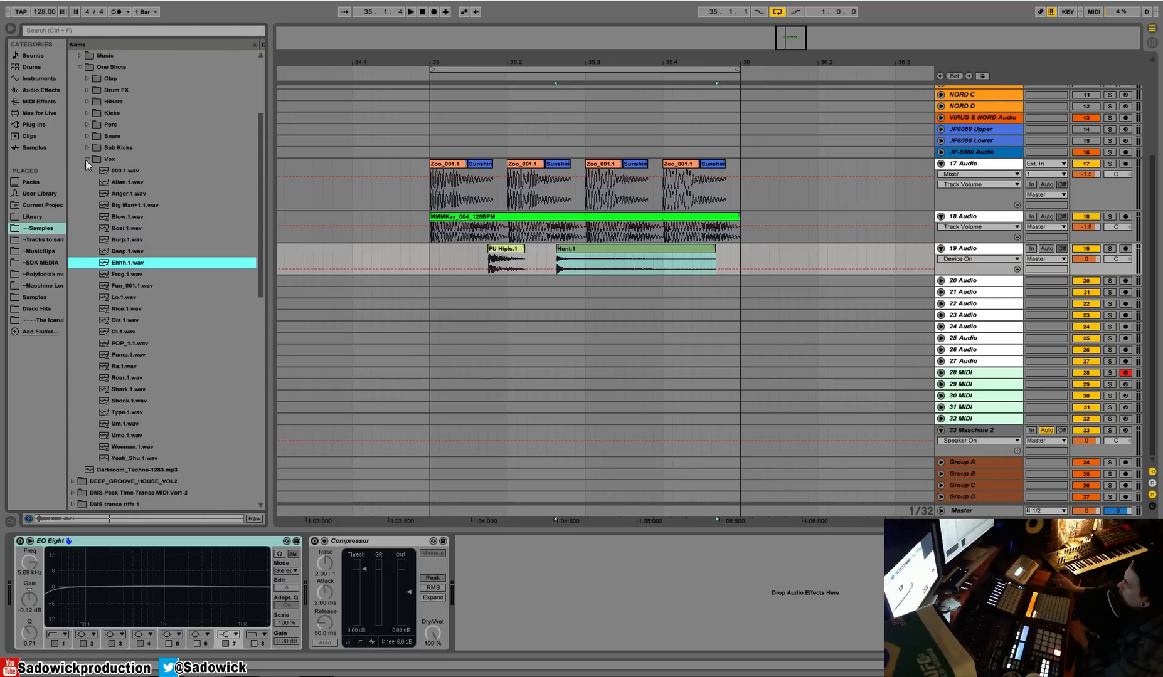
Close the one-shot folders and check the first loops in the Music folder.
left_click(85, 159)
left_click(89, 137)
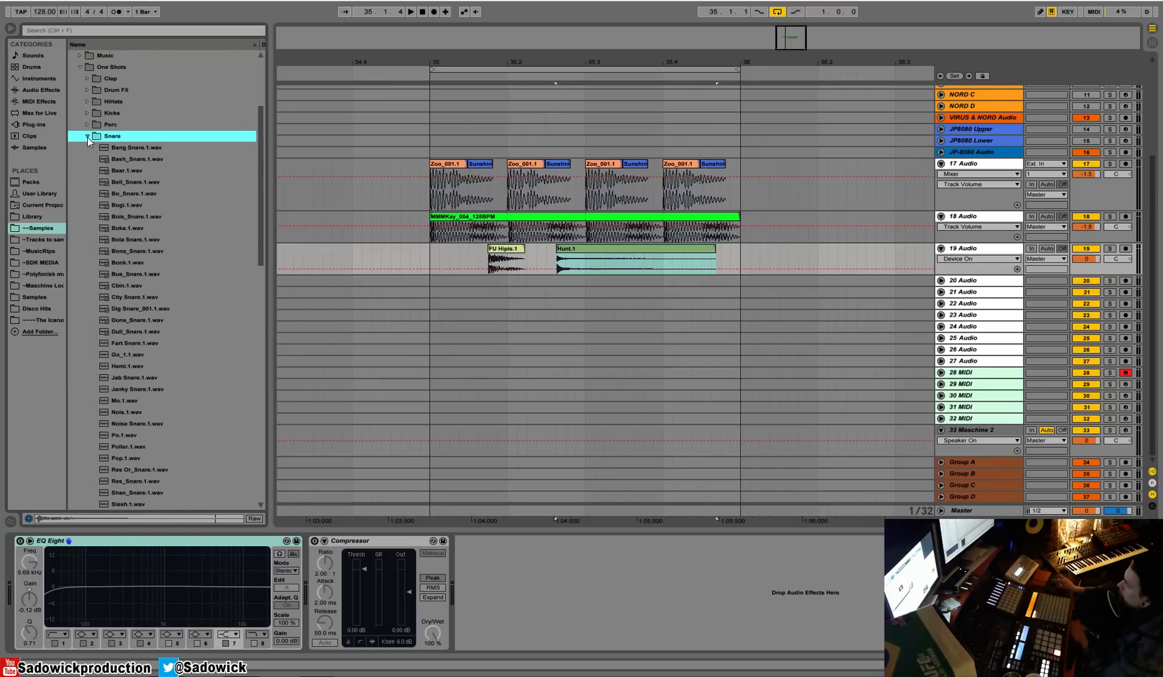
left_click(87, 137)
left_click(80, 65)
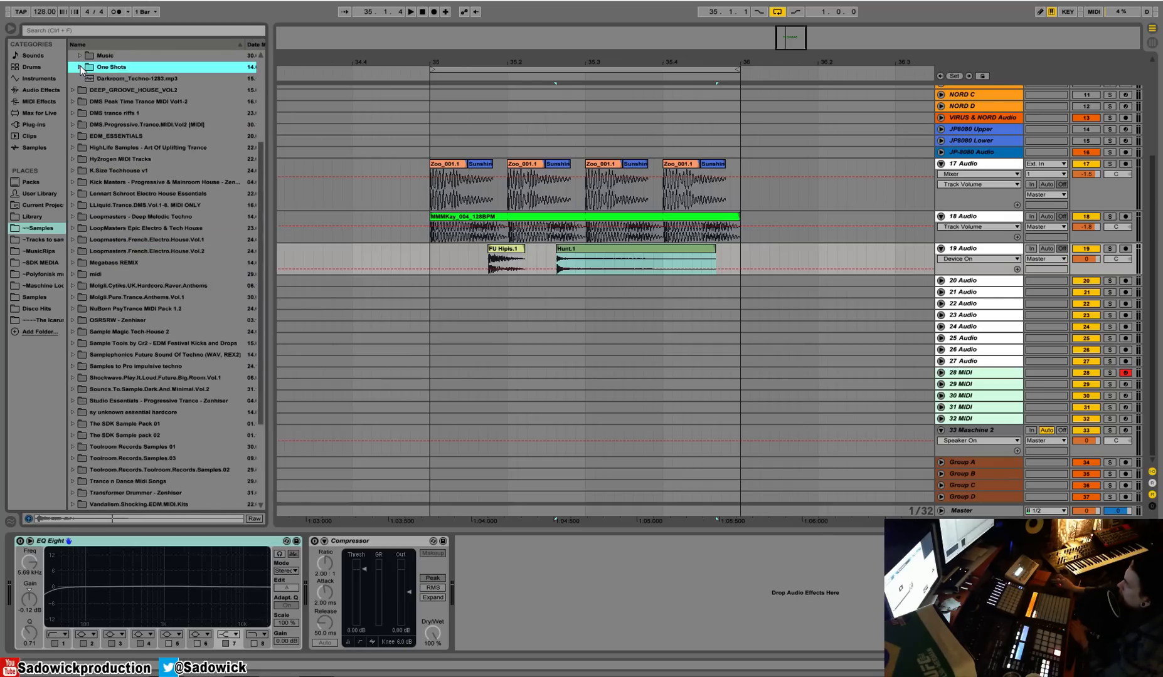
key("Left")
left_click(81, 79)
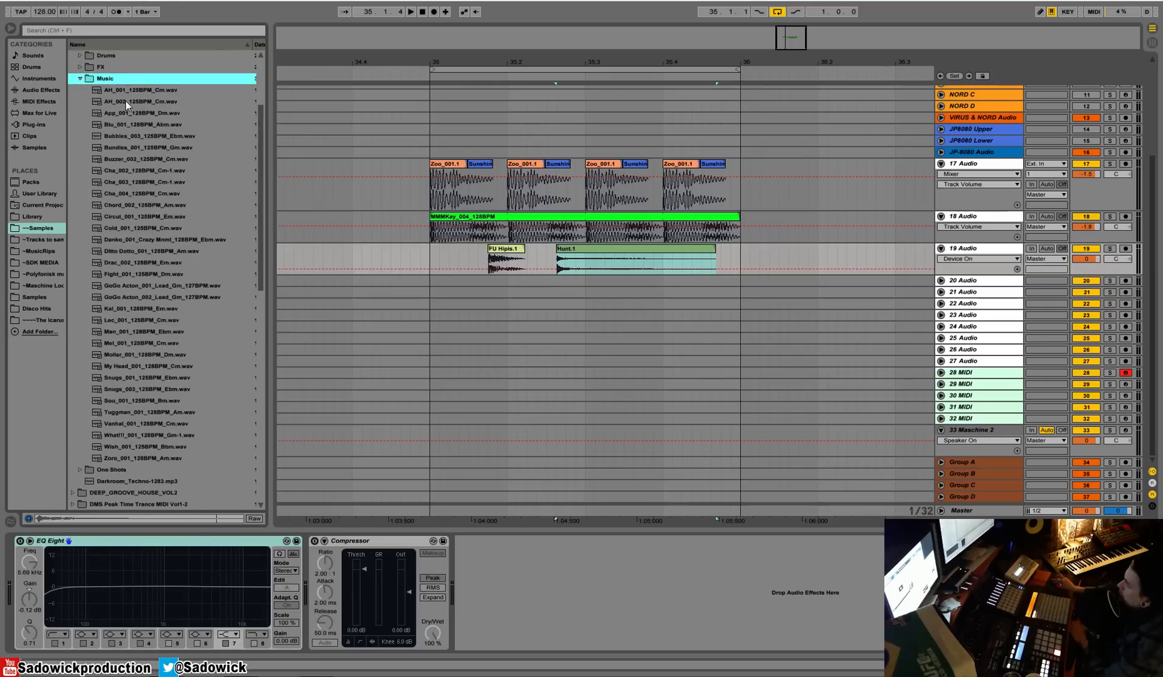
left_click(126, 101)
left_click(114, 91)
left_click(95, 79)
Open the FX folder and audition its effects from Carz.1.wav to Seaside Suicide.1.wav.
left_click(78, 68)
left_click(97, 81)
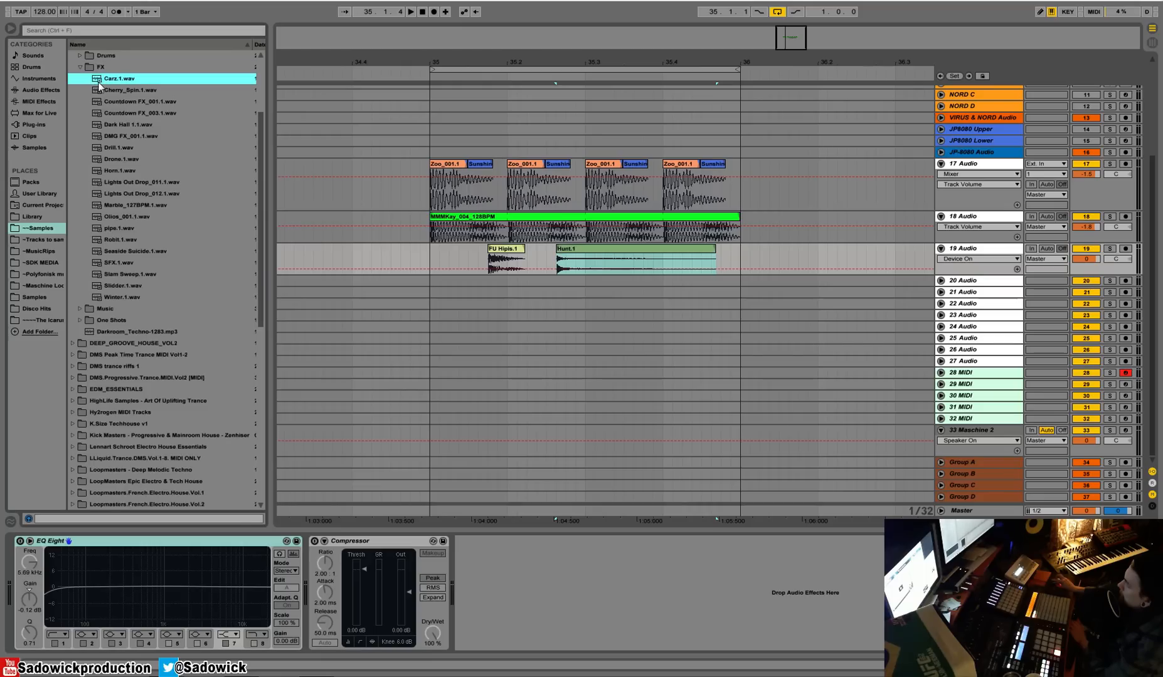
key("Down")
key("Down")
left_click(151, 114)
scroll(148, 352, "down", 3)
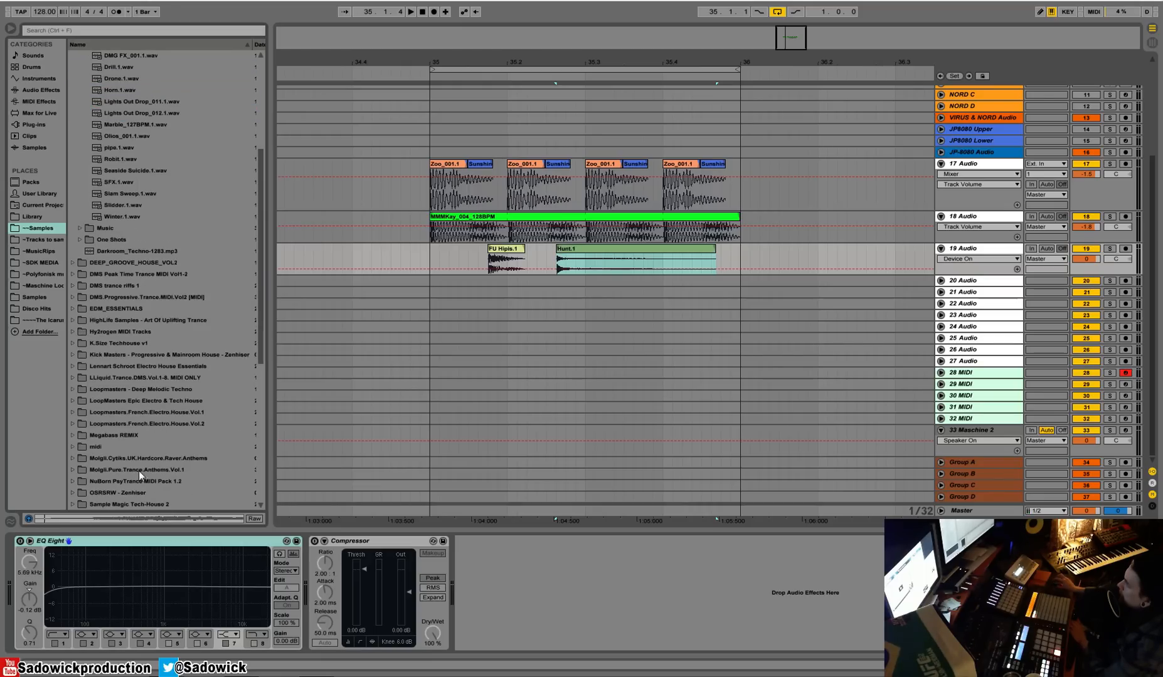
scroll(95, 219, "up", 2)
left_click(126, 175)
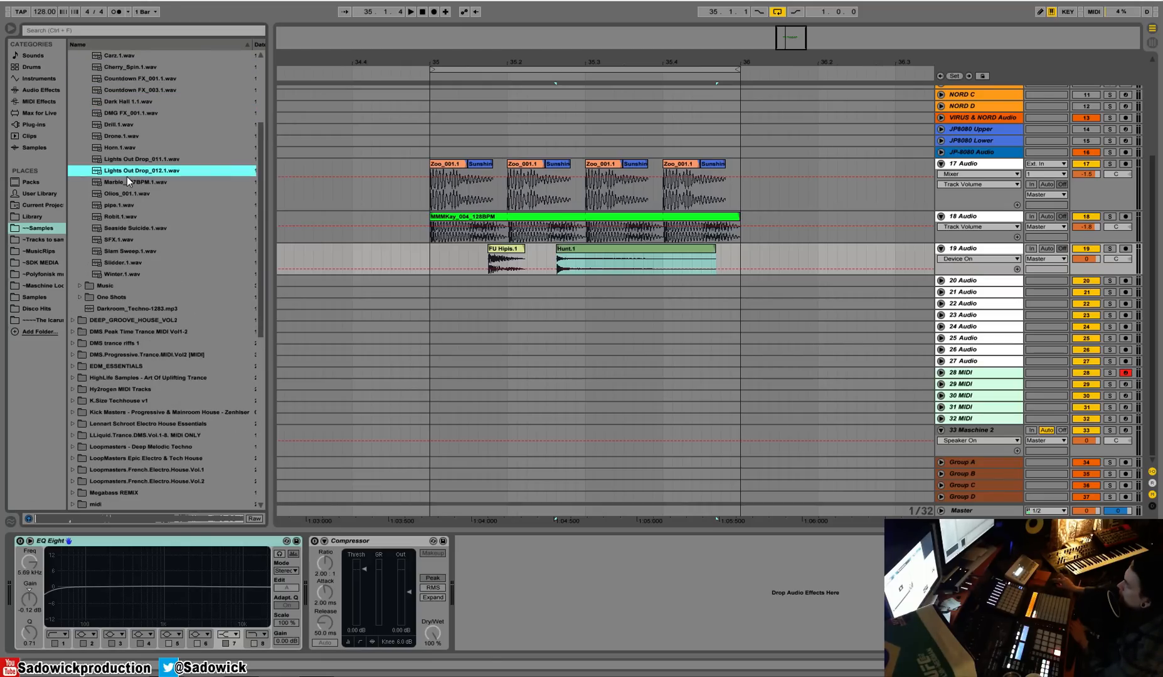
key("Down")
key("Down")
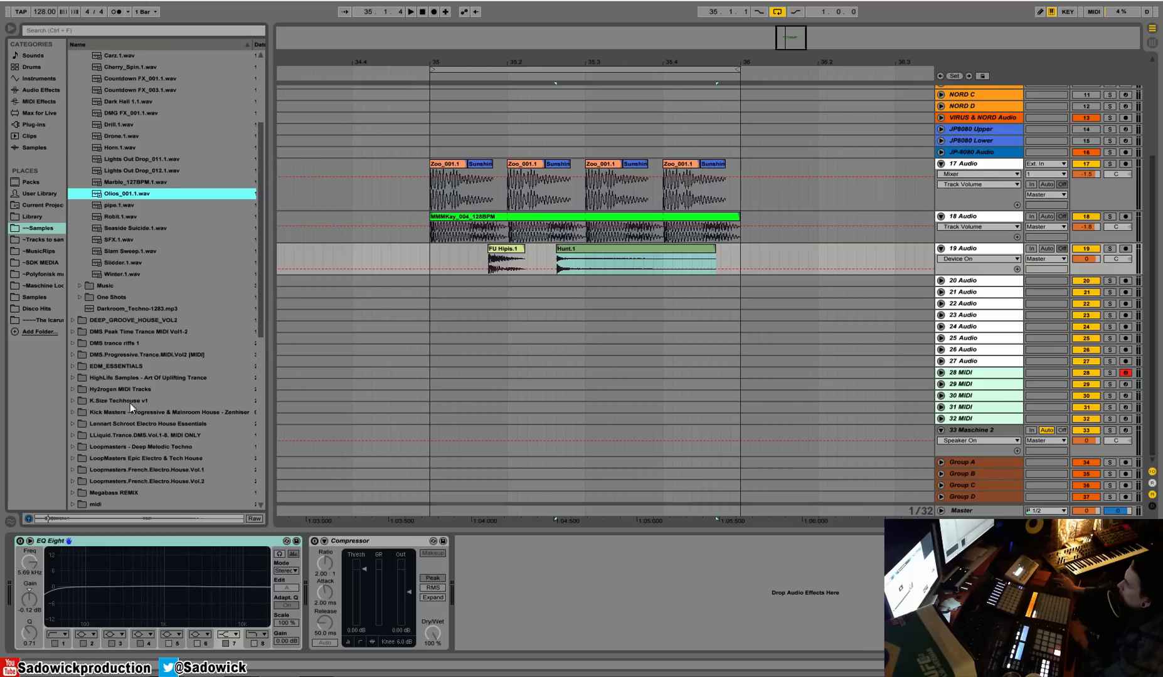
key("Down")
key("Down")
key("Down")
key("Down")
key("Down")
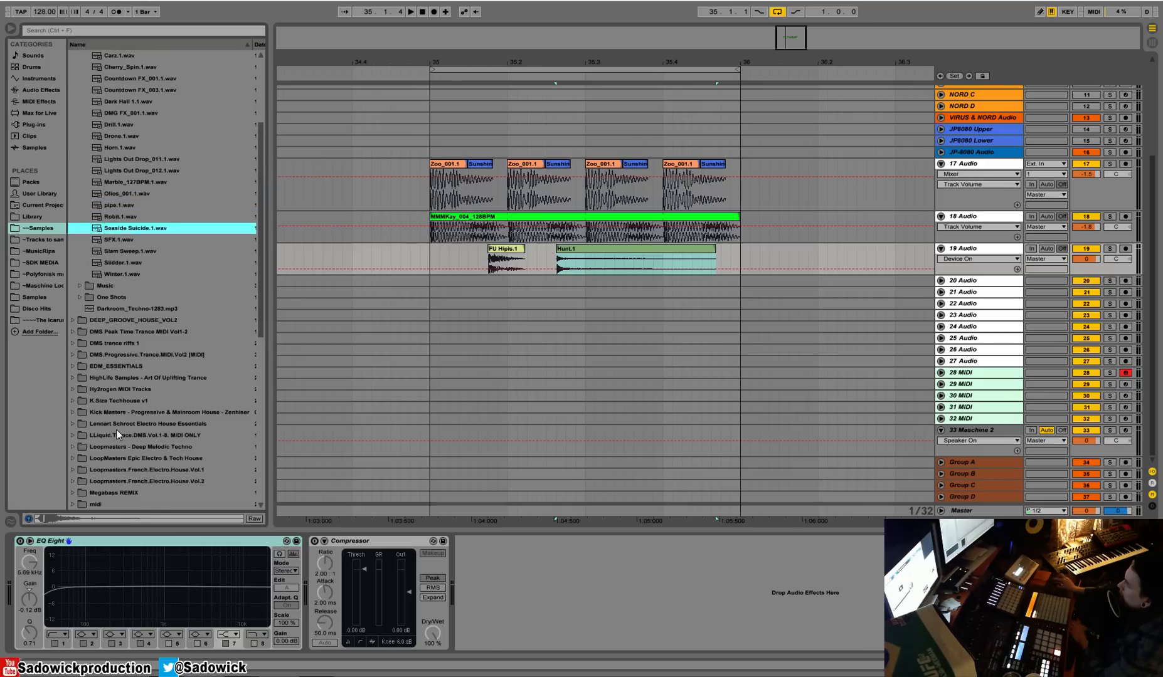
Browse DEEP_GROOVE_HOUSE_VOL2 and audition the DGH2_Synth_Multi_01 samples under DGH2_Sounds_And_FX.
left_click(74, 320)
left_click(86, 114)
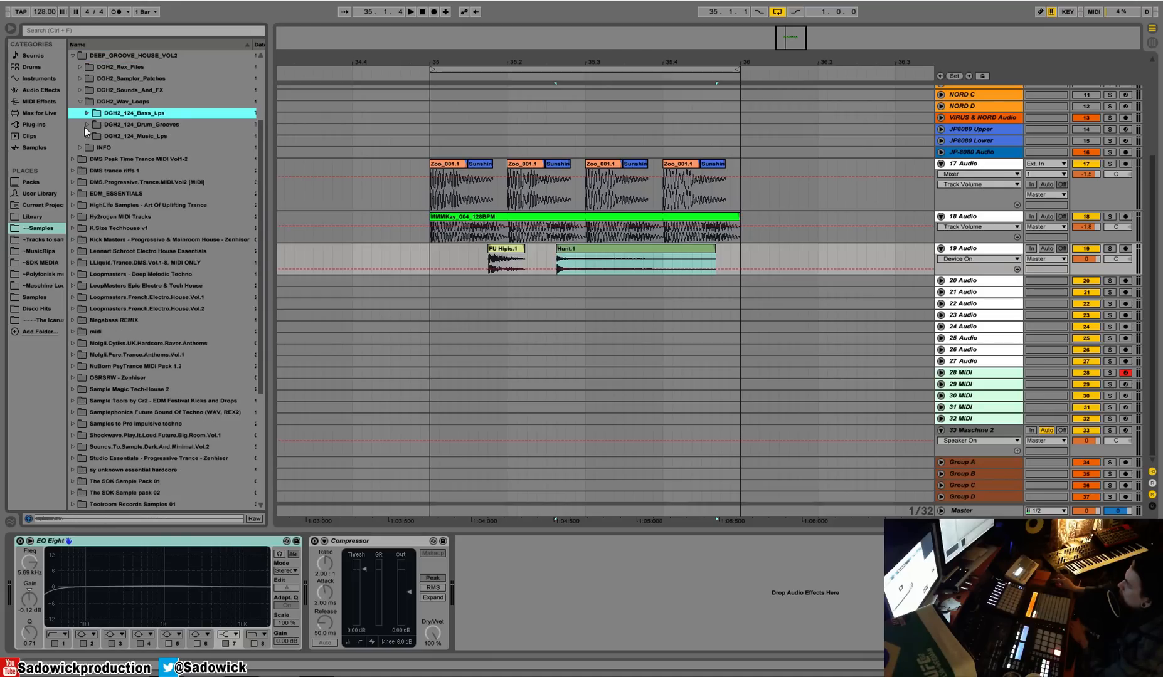
left_click(80, 101)
left_click(79, 90)
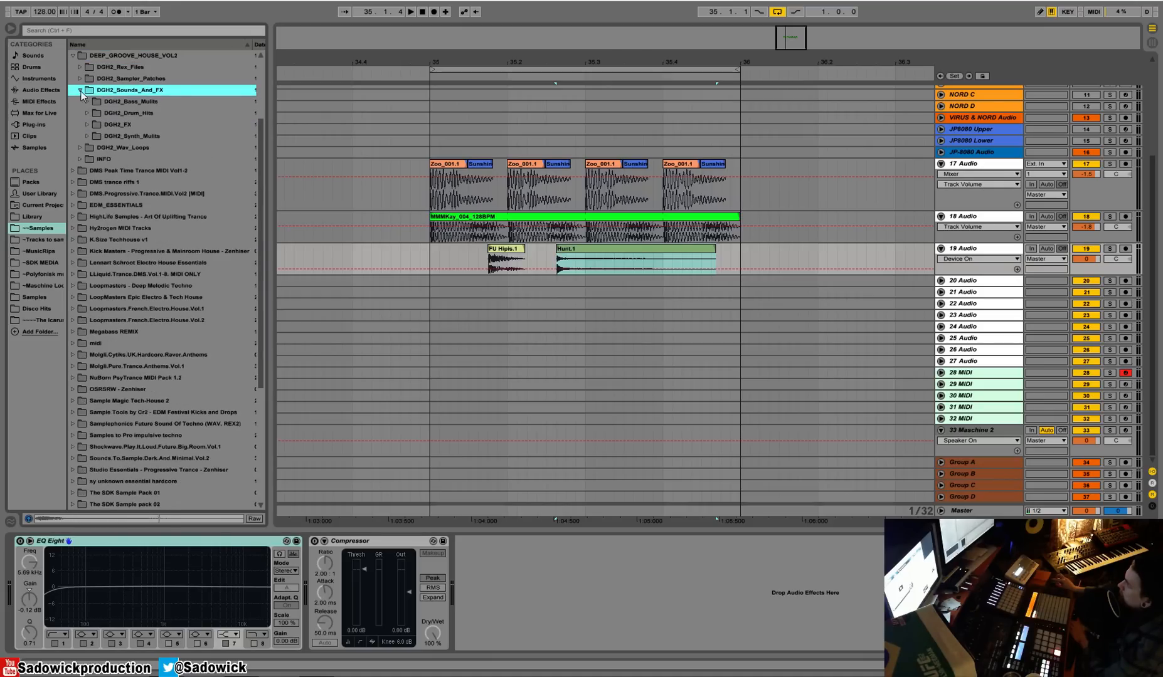
left_click(87, 135)
left_click(95, 147)
left_click(148, 173)
left_click(149, 180)
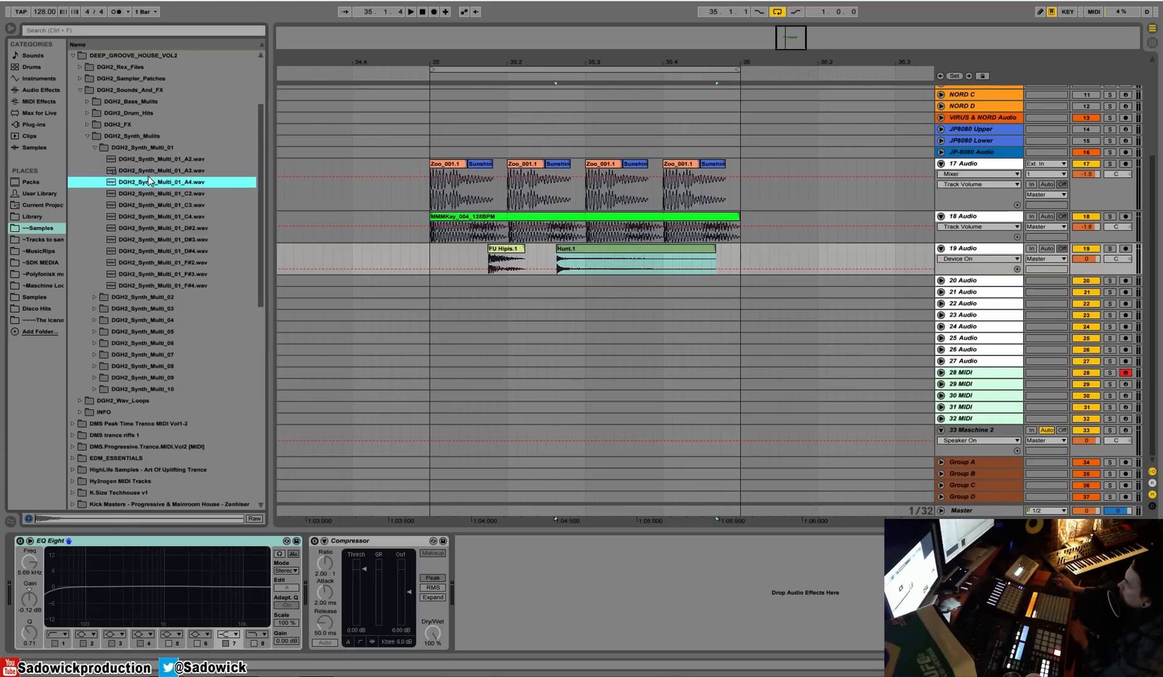
Audition the DGH2_Claps samples under DGH2_Drum_Hits and place DGH2_Clap_05.wav on 20 Audio near beat 35.2.
left_click(87, 135)
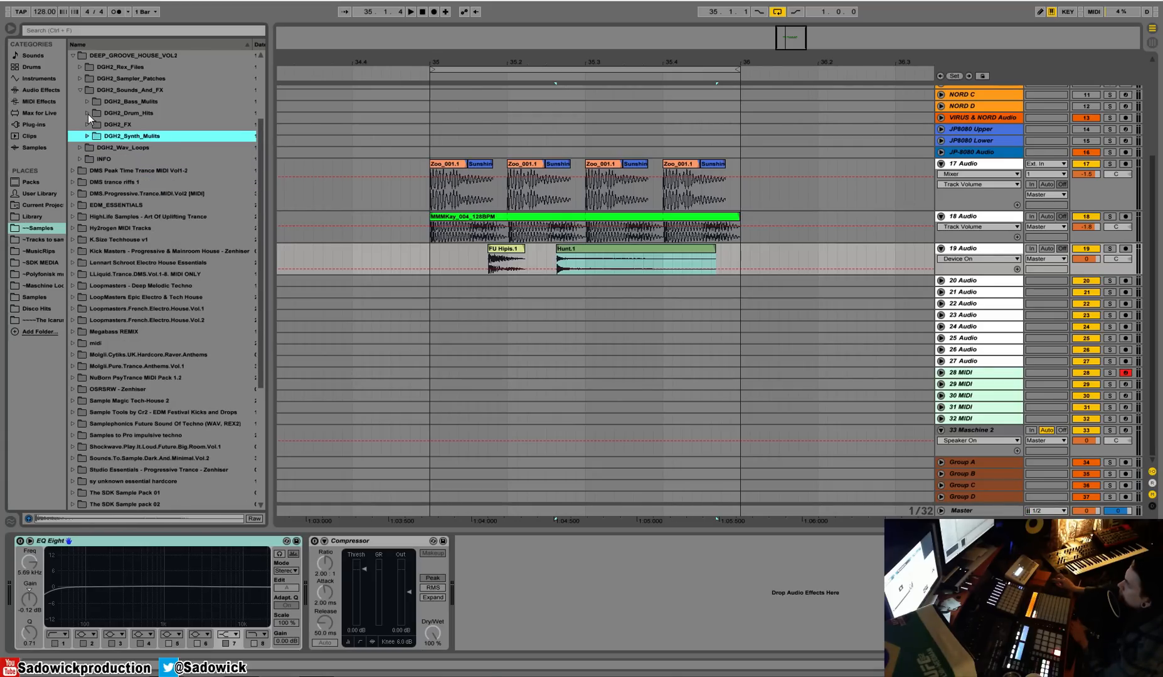
left_click(88, 114)
left_click(113, 146)
left_click(101, 137)
left_click(139, 159)
left_click(146, 170)
left_click(156, 181)
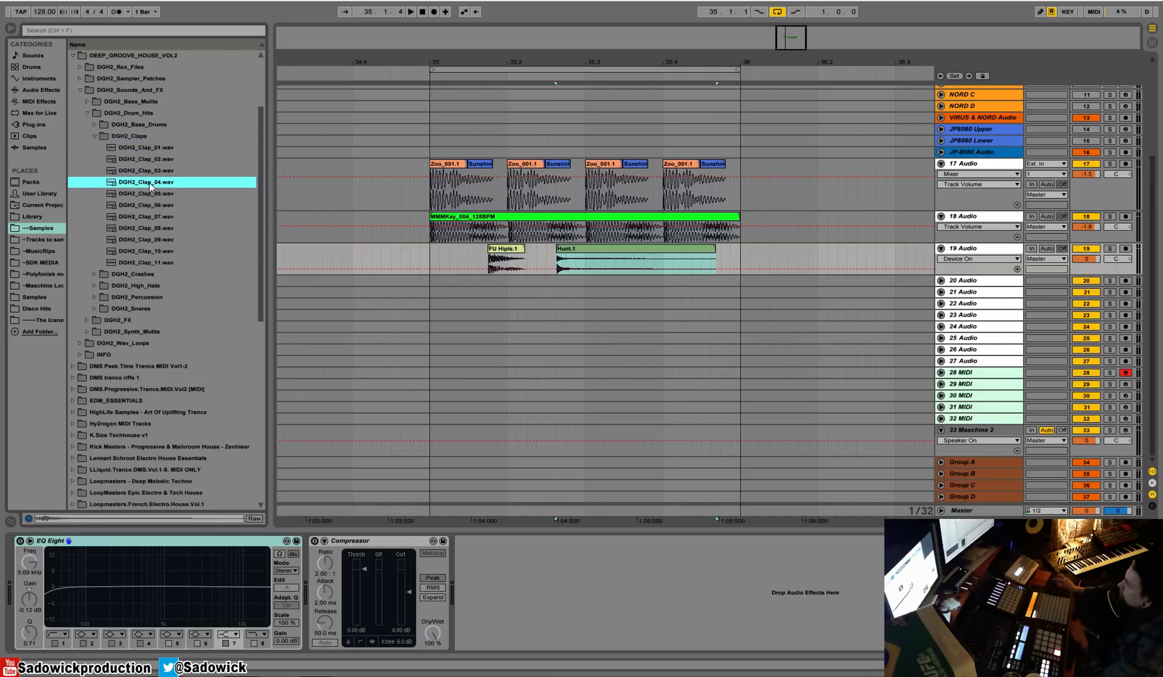
left_click(154, 193)
left_click(475, 247)
Unfold 20 Audio and nudge the DGH2_Clap_05 clip to start just before beat 35.2, lining its peak up with the second kick.
left_click_drag(503, 283, 512, 281)
left_click_drag(986, 286, 976, 369)
left_click_drag(518, 62, 518, 151)
left_click_drag(474, 284, 463, 283)
key("space")
left_click_drag(448, 59, 515, 12)
left_click_drag(536, 286, 527, 286)
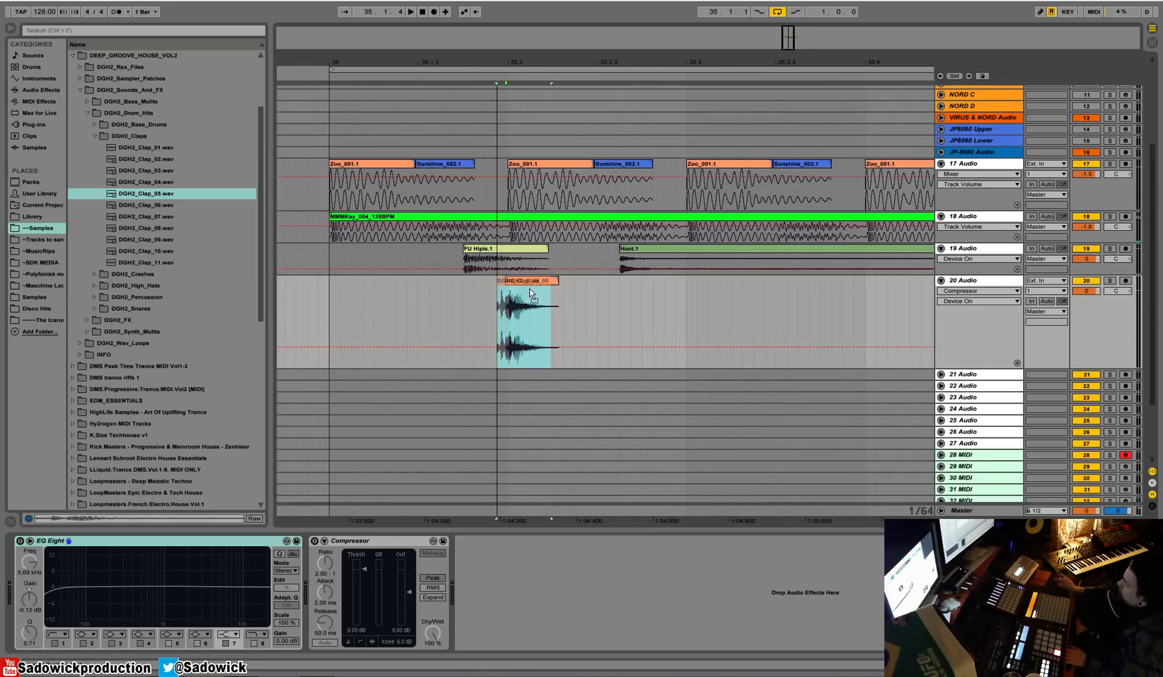
left_click_drag(513, 64, 483, 244)
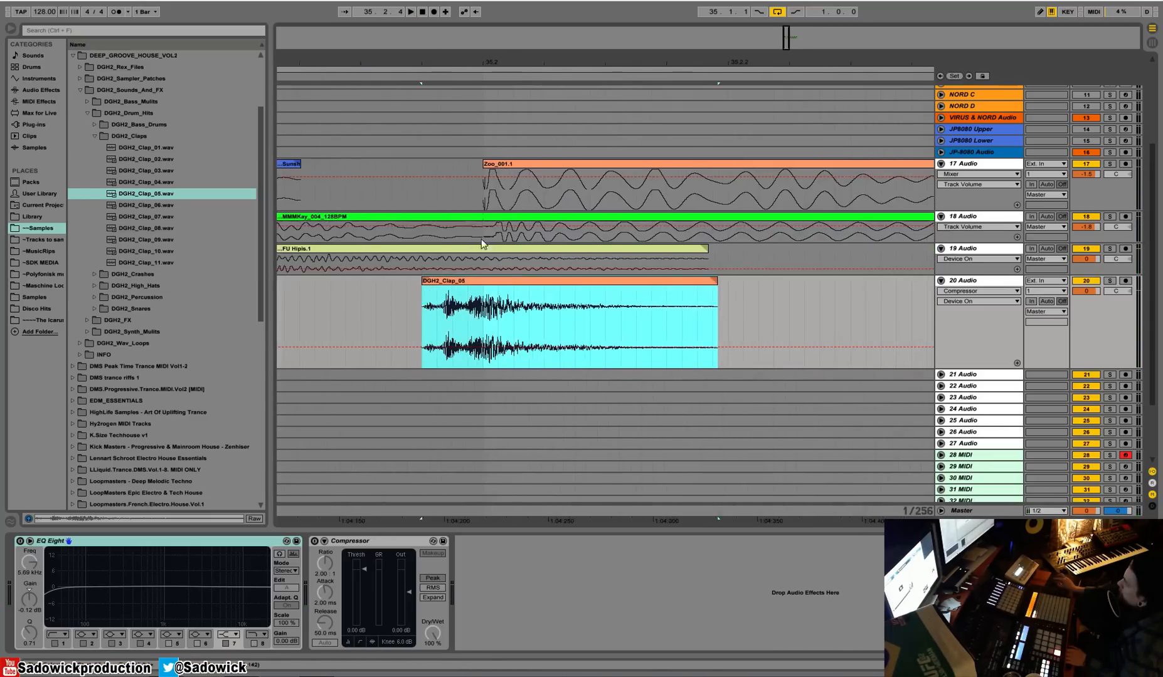
left_click_drag(482, 285, 497, 285)
Move the Hunt.1 clip on 19 Audio slightly earlier to 35.2.3 and play the bar from its start.
left_click_drag(544, 59, 530, 12)
left_click_drag(613, 249, 600, 259)
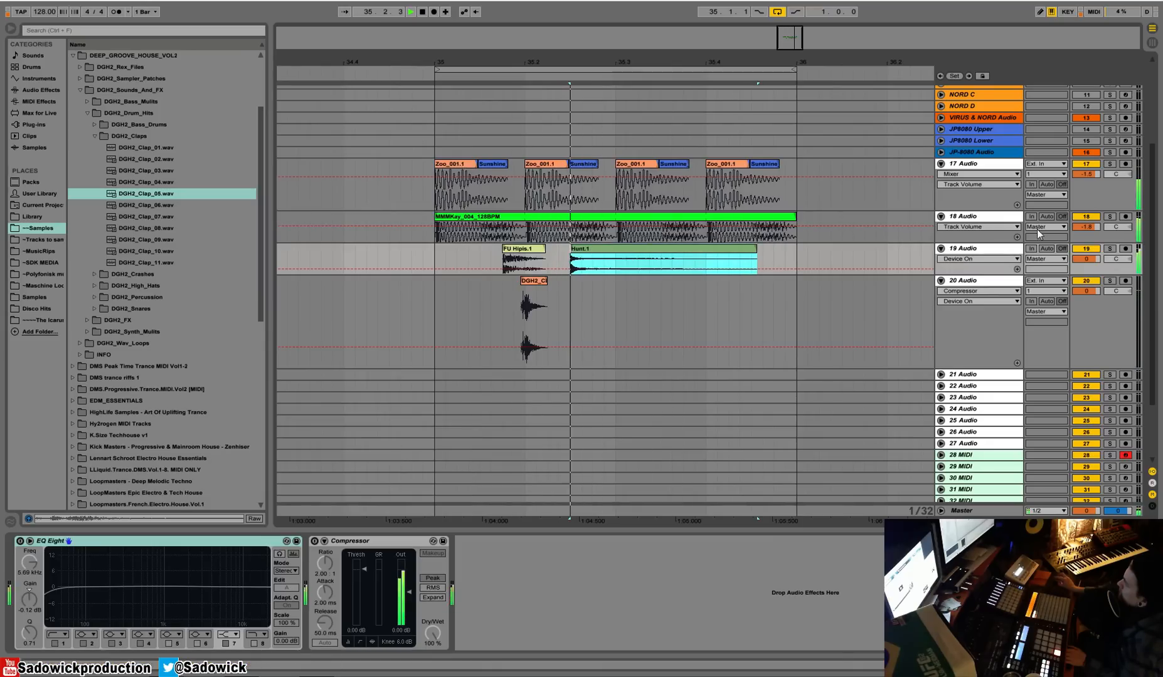
left_click(434, 259)
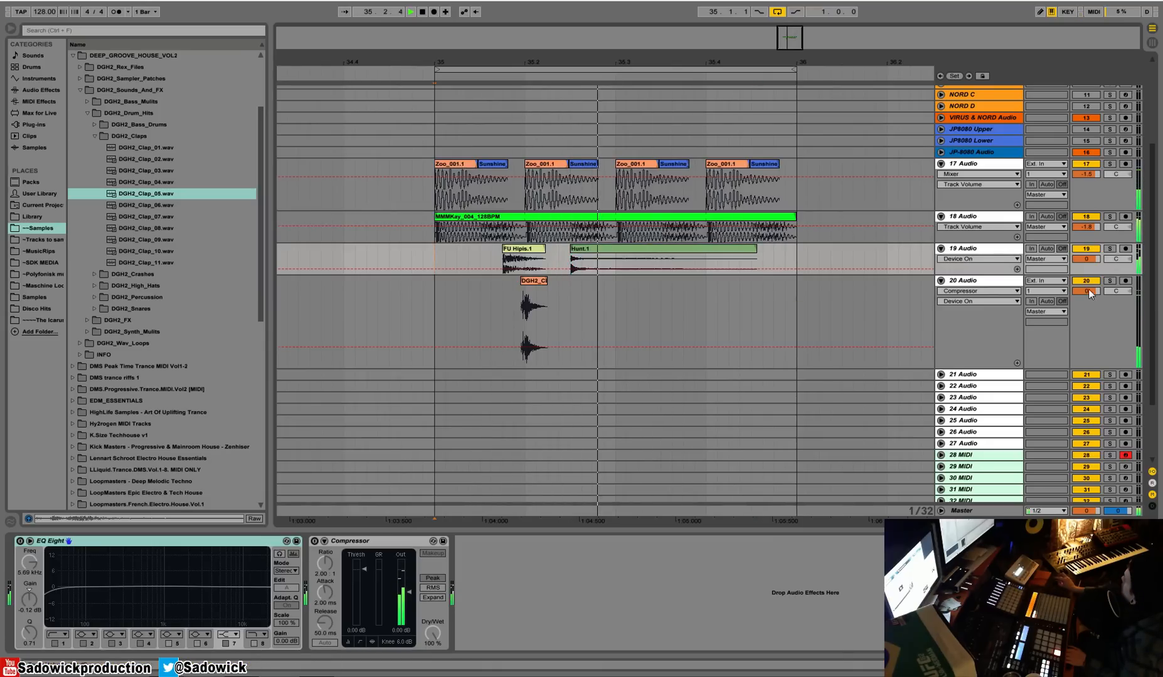
Duplicate the DGH2_Clap_05 clip half a bar onward on 20 Audio and set the track volume to -4.4.
left_click_drag(613, 291, 435, 312)
key("ctrl+d")
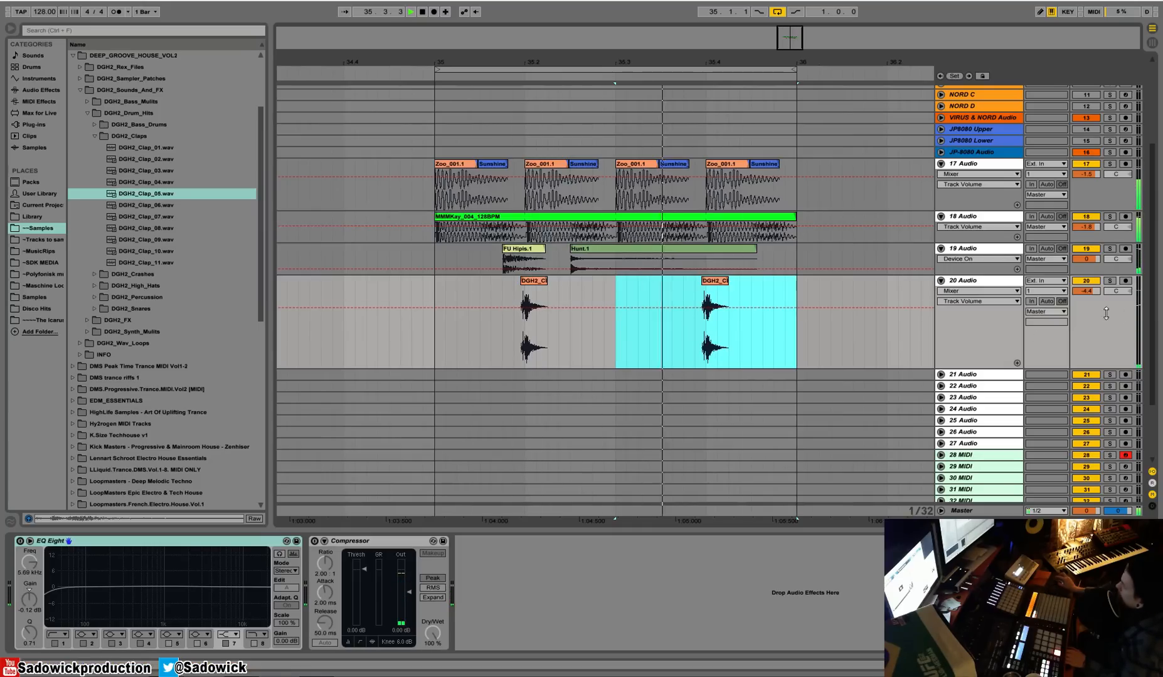
left_click(424, 576)
Turn on EQ Eight on 20 Audio and dip band 3 at about 381 Hz to thin the clap's low mids.
left_click(20, 541)
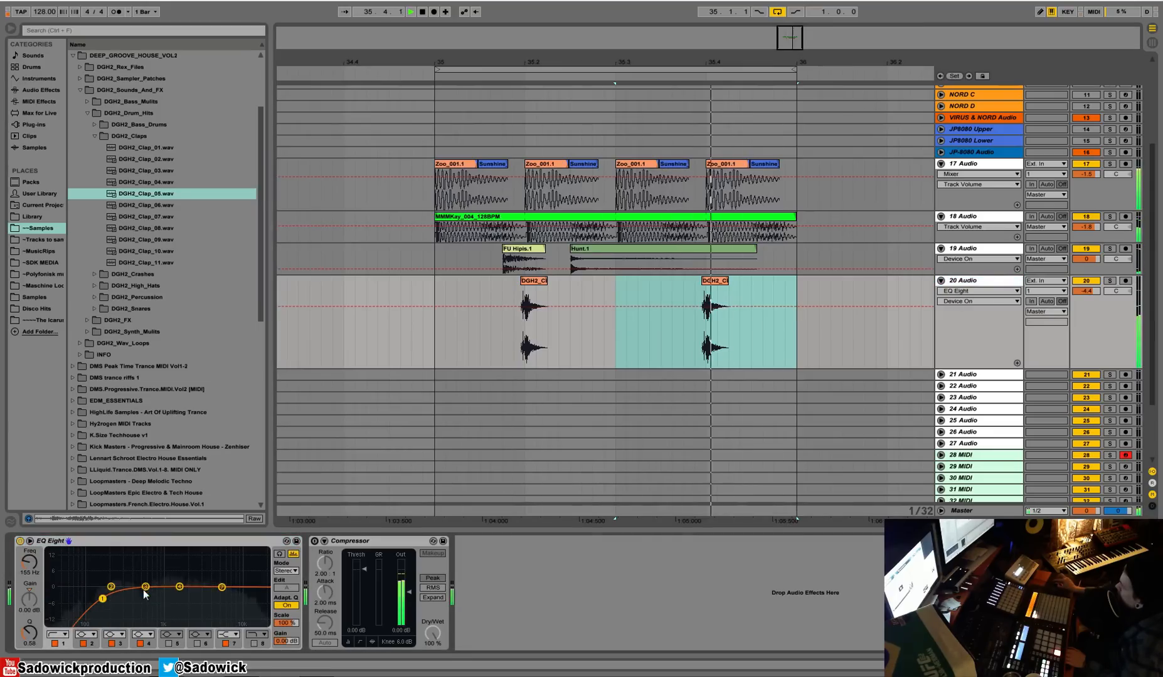
left_click_drag(145, 586, 141, 595)
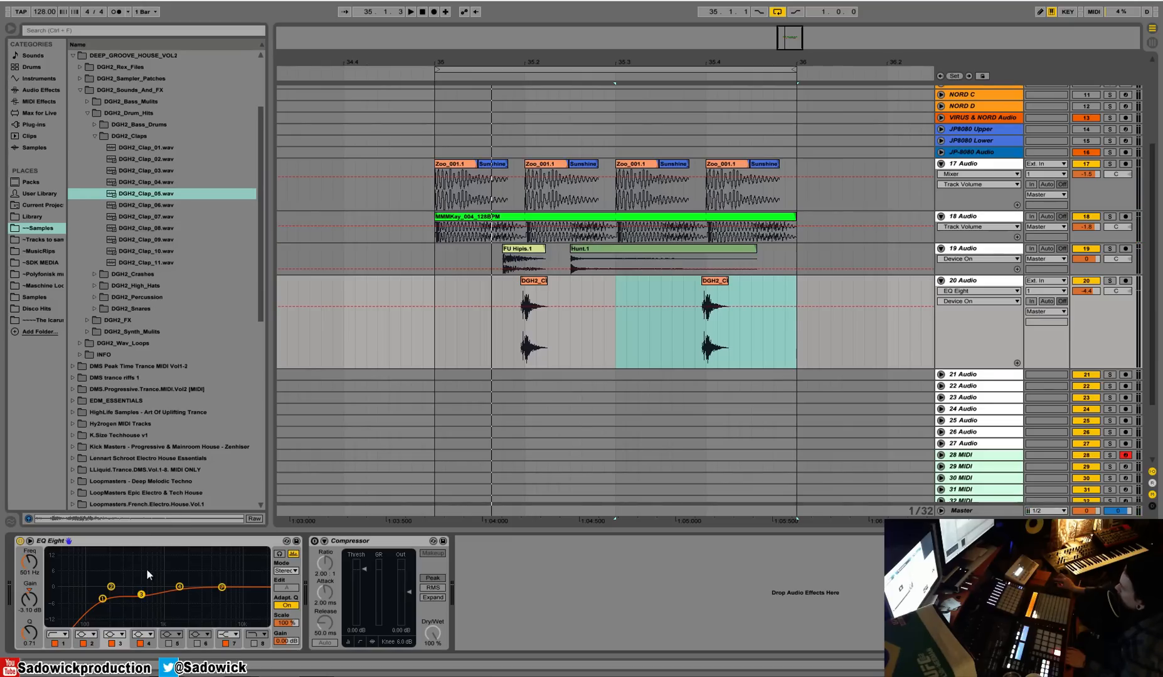
key("space")
mouse_move(135, 597)
left_mouse_down()
mouse_move(107, 597)
mouse_move(133, 597)
left_mouse_up()
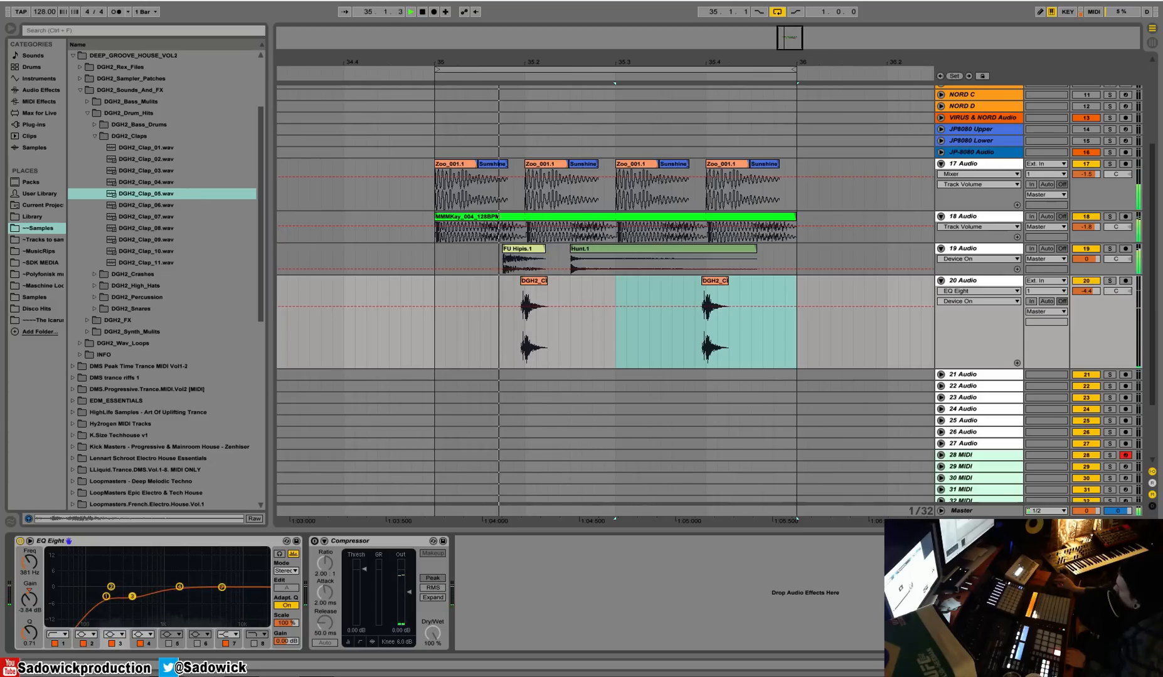
Solo 20 Audio and enable its Compressor, setting a 4.50:1 ratio, about 2.19 ms attack and a lowered threshold while playing the clap.
left_click(1109, 283)
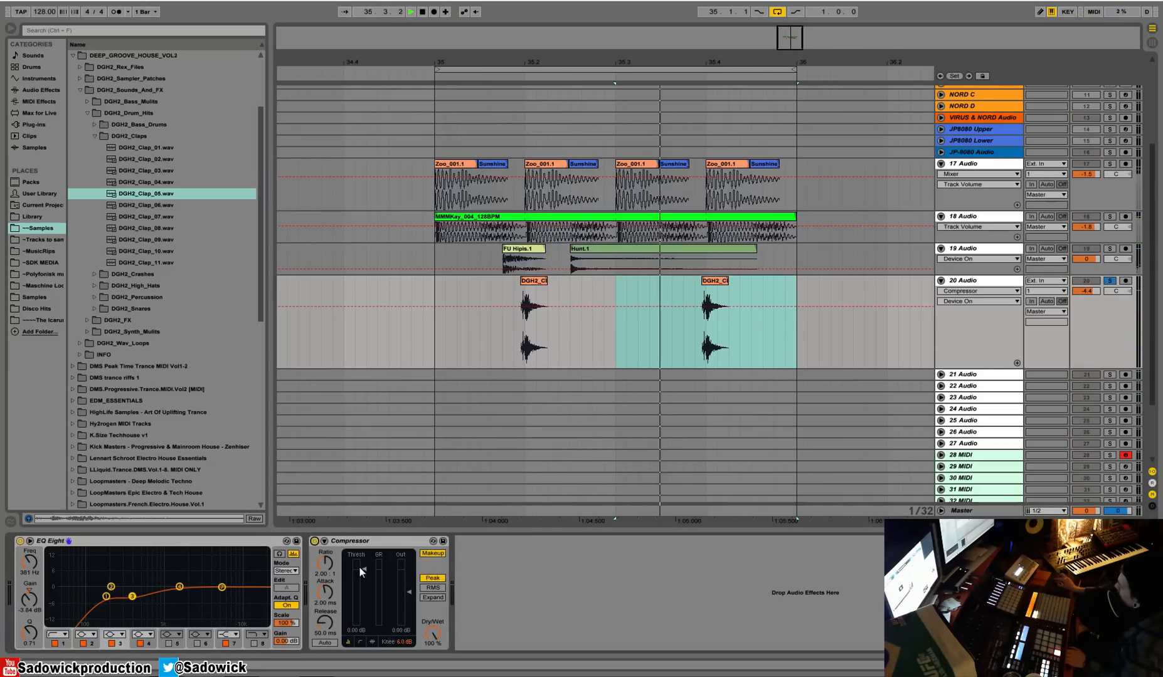
left_click_drag(362, 568, 321, 544)
left_click_drag(368, 583, 368, 596)
key("space")
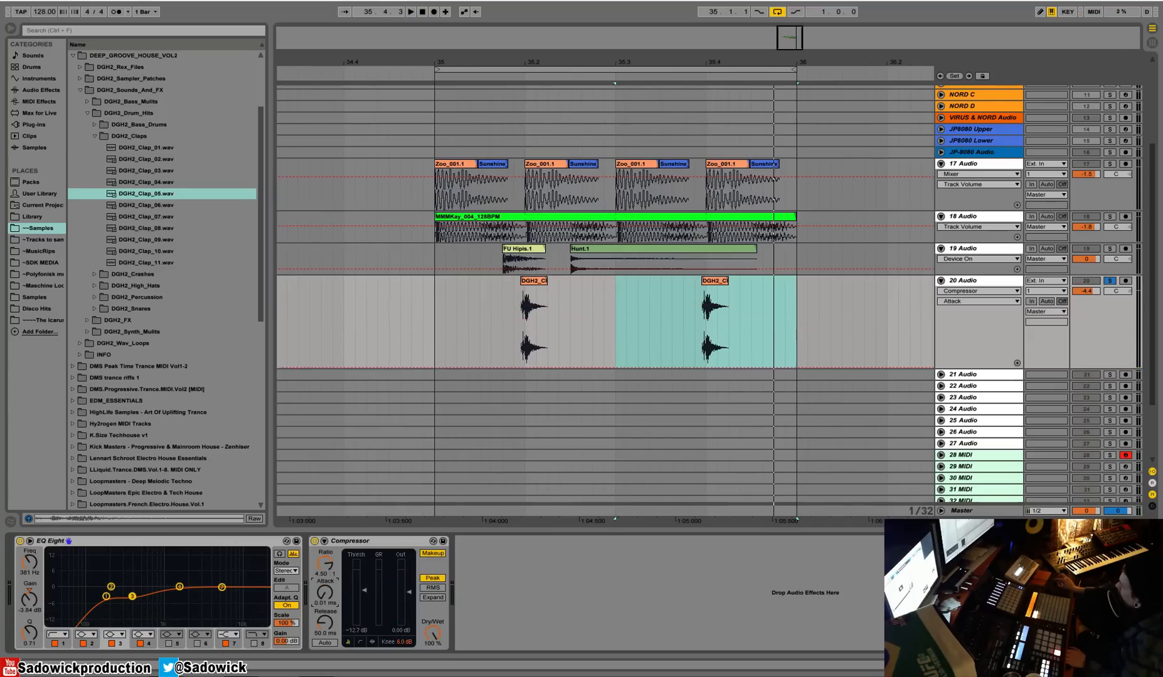
left_click_drag(364, 591, 325, 566)
key("space")
key("space")
left_click_drag(367, 605, 366, 600)
key("space")
Add a Reverb after the Compressor on 20 Audio and disable its input filters, Spin, diffusion shelves and Chorus.
left_click(42, 90)
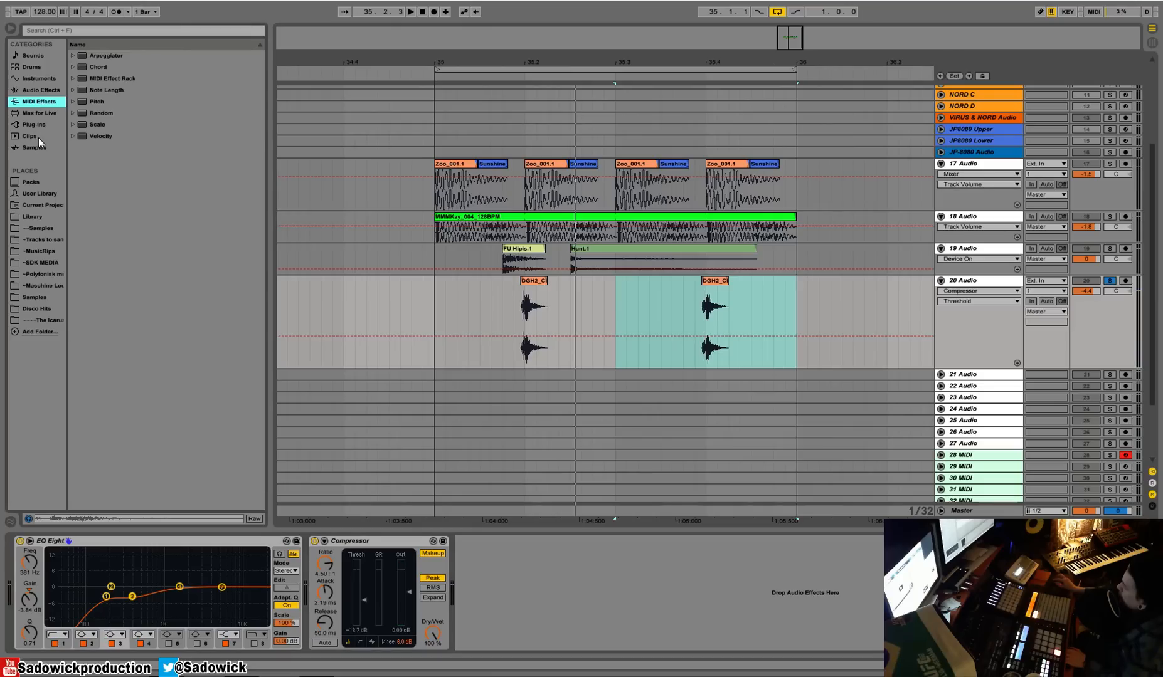
left_click_drag(104, 378, 503, 546)
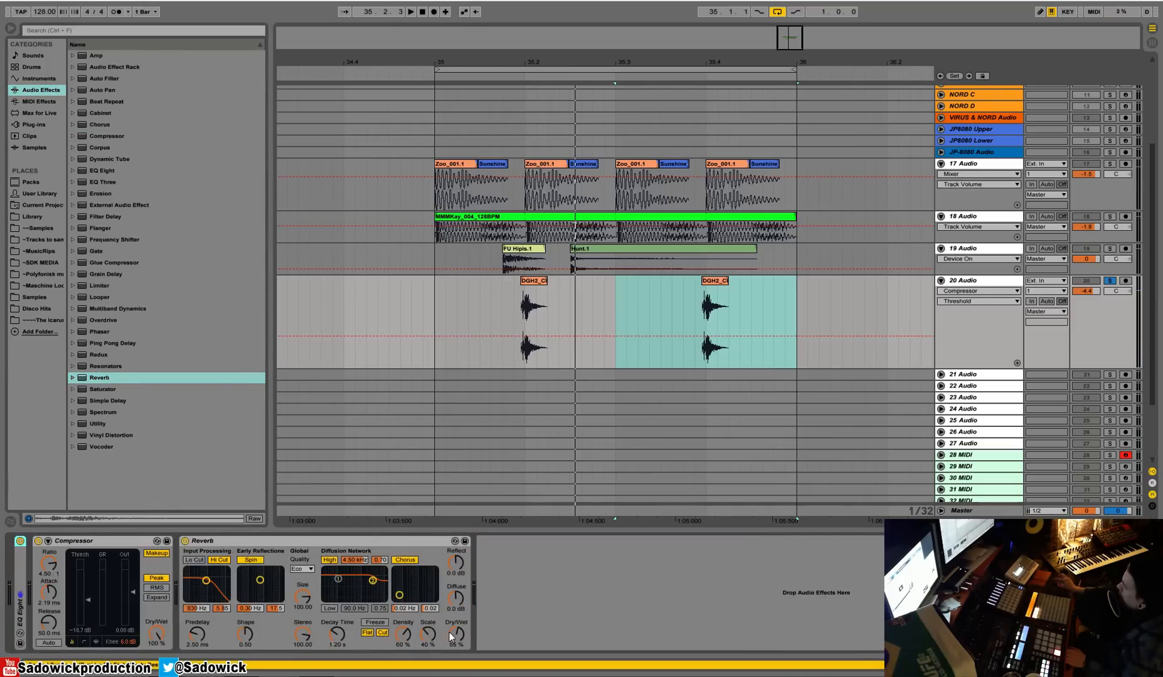
left_click(330, 560)
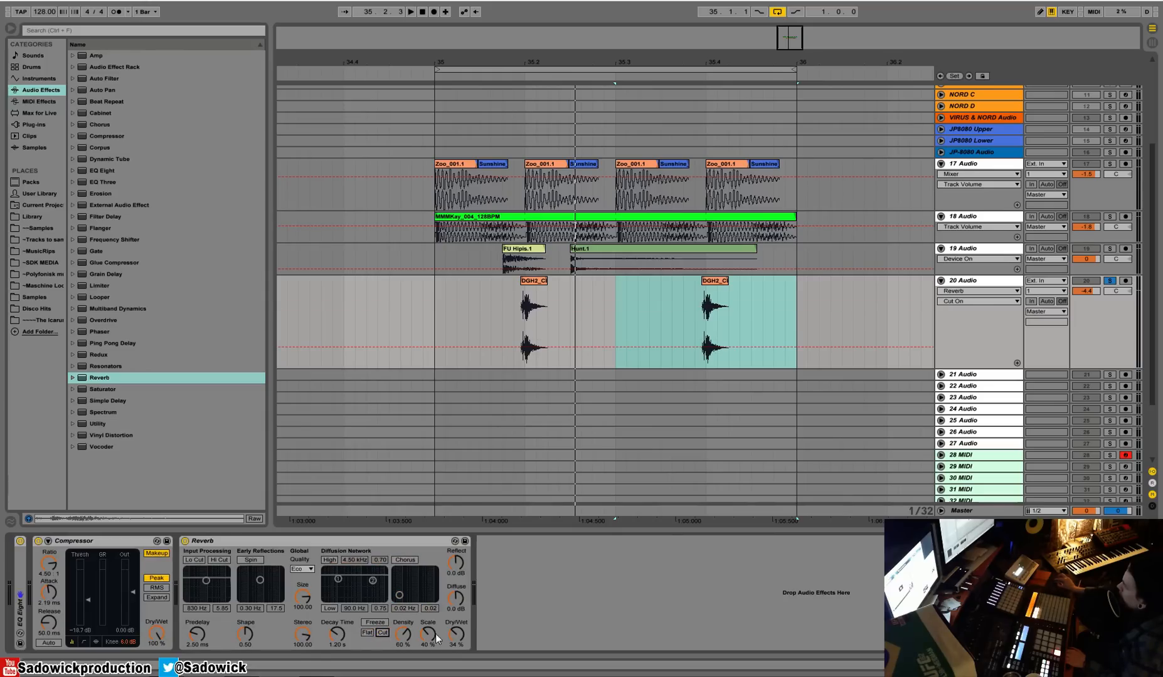
Set the clap Reverb to 1.02 s decay time, 17.4 ms predelay and 21% dry/wet.
left_click_drag(456, 634, 456, 640)
left_click_drag(338, 636, 339, 631)
left_click_drag(449, 637, 448, 643)
left_click_drag(338, 635, 337, 644)
left_click(194, 631)
left_click_drag(193, 631, 194, 621)
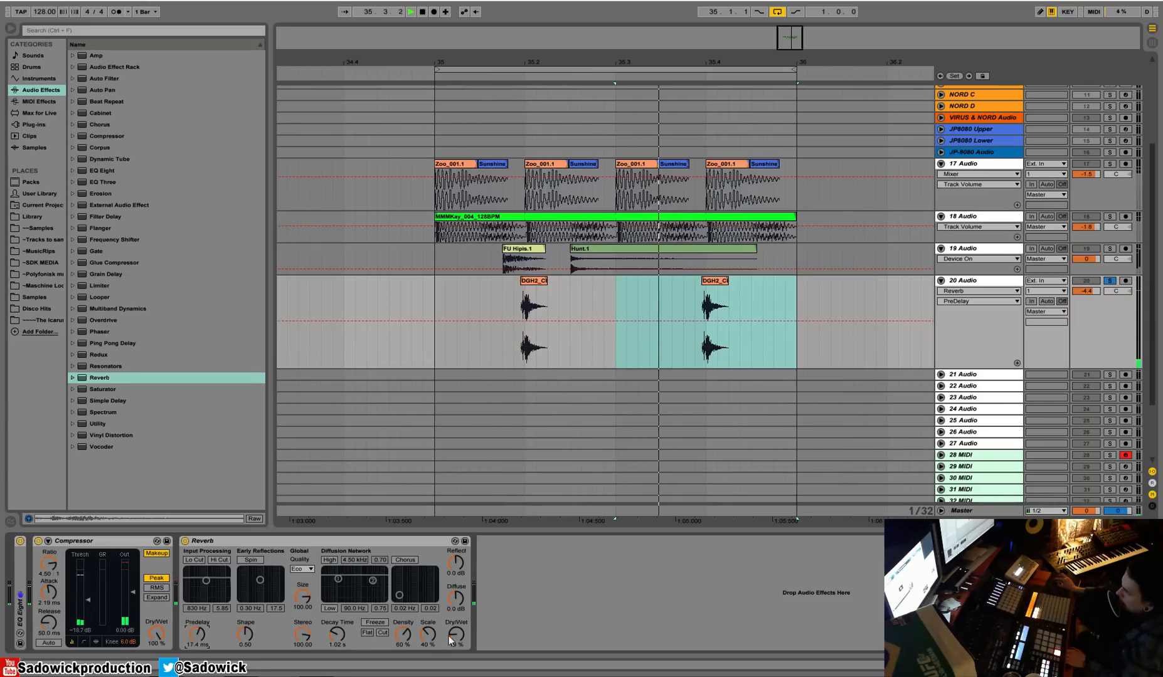
left_click_drag(456, 635, 456, 632)
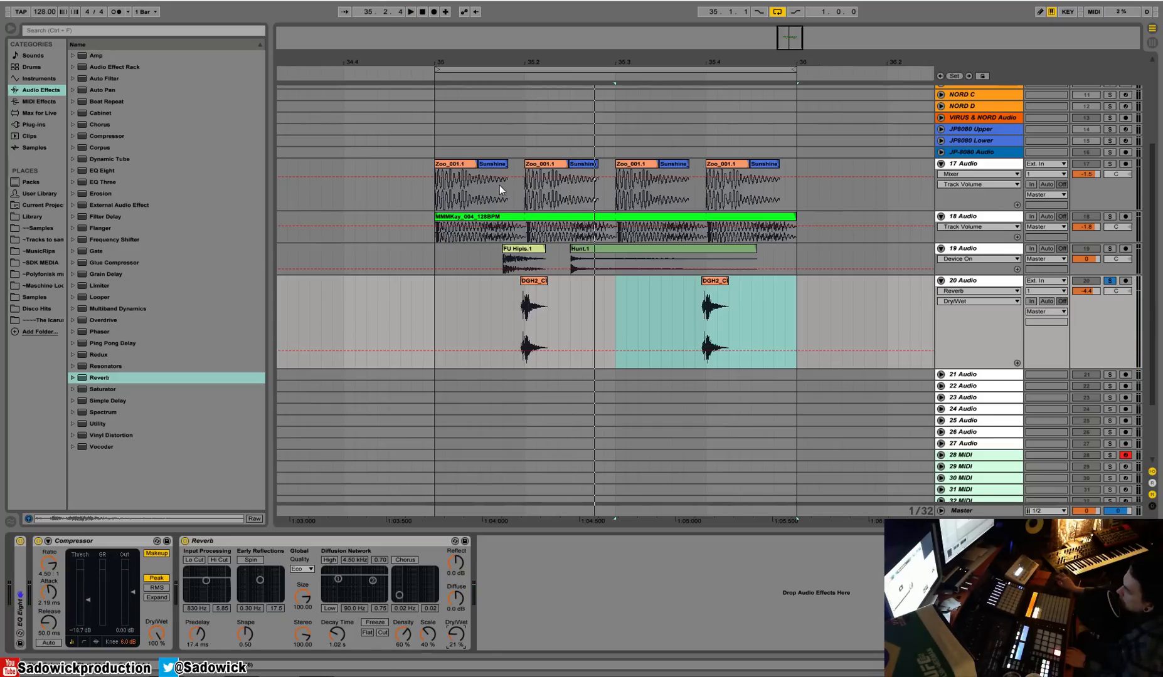
Unsolo the clap track, set its volume to -6.4 and move it above the percussion track.
left_click(462, 217)
left_click(1110, 281)
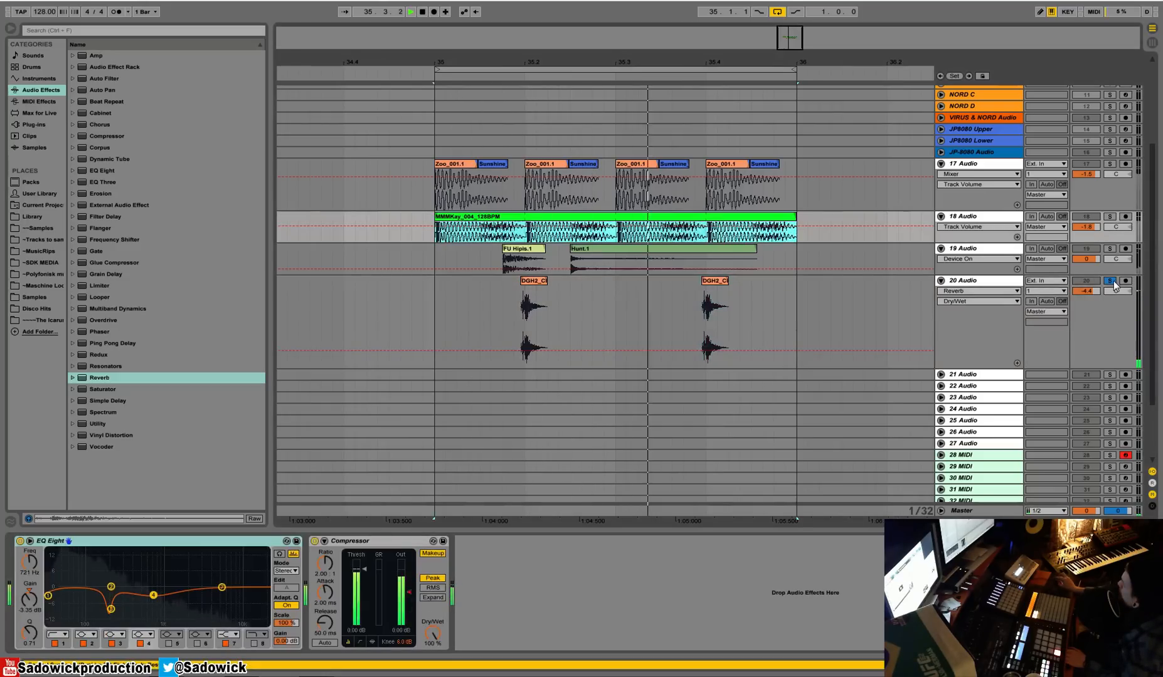
left_click(1110, 249)
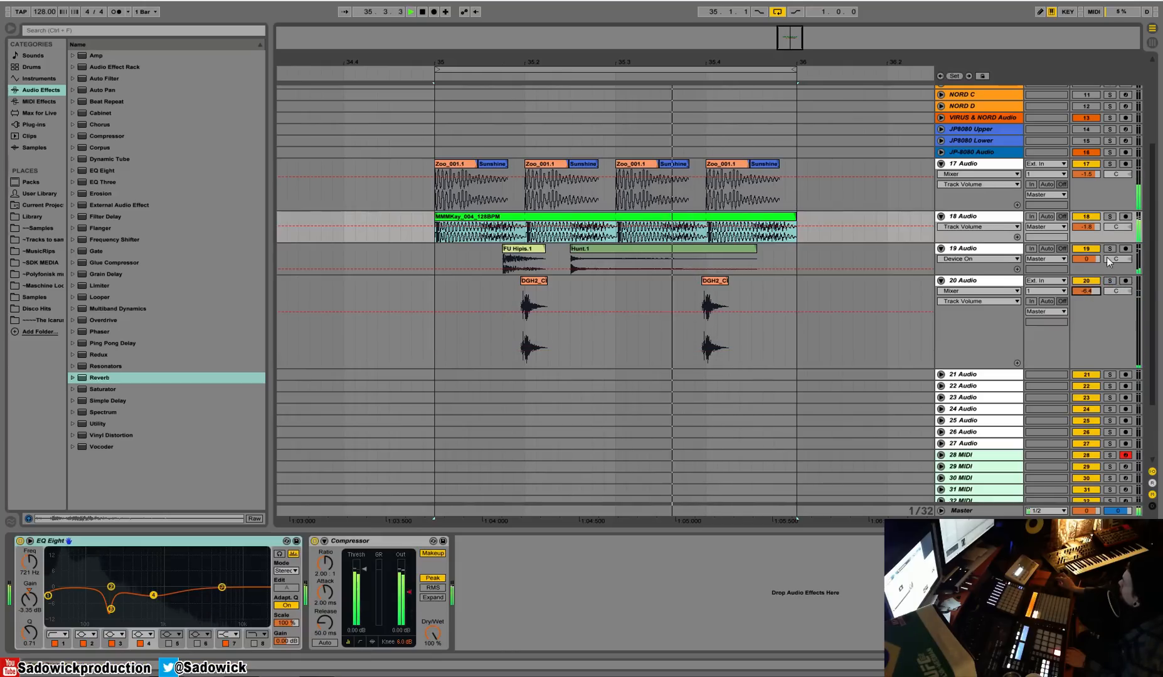
left_click(1078, 291)
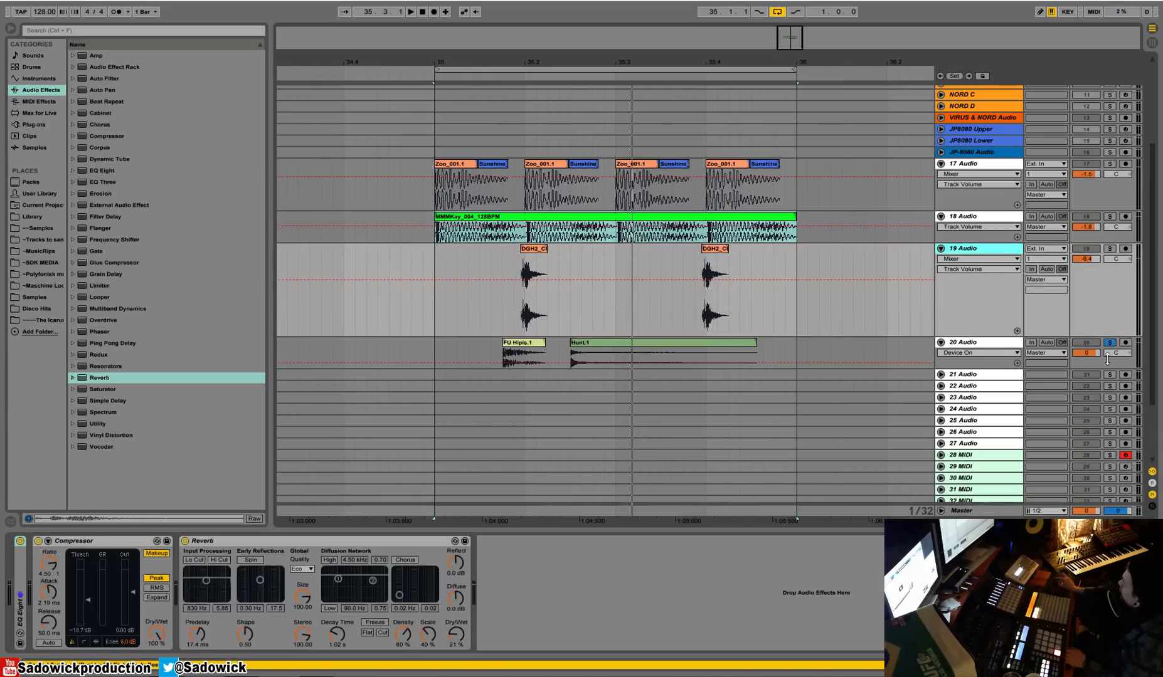
Enlarge the soloed percussion track 20 Audio and play its FU Hipis.1 and Hunt.1 clips.
left_click(1107, 359)
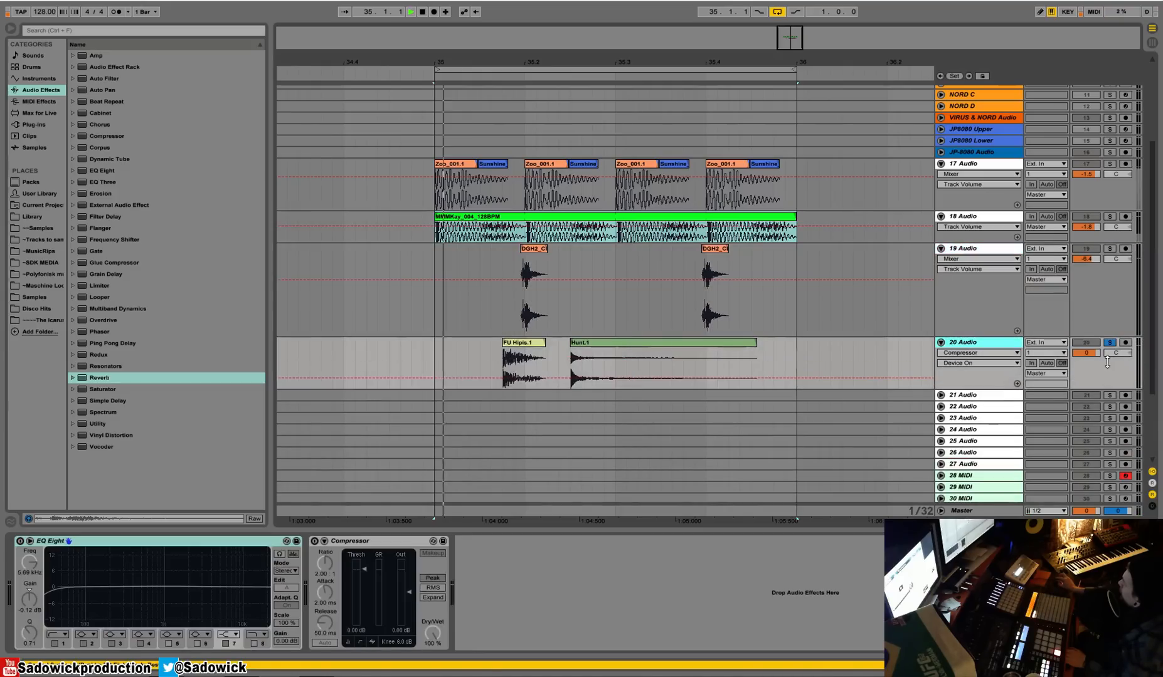
left_click(543, 344)
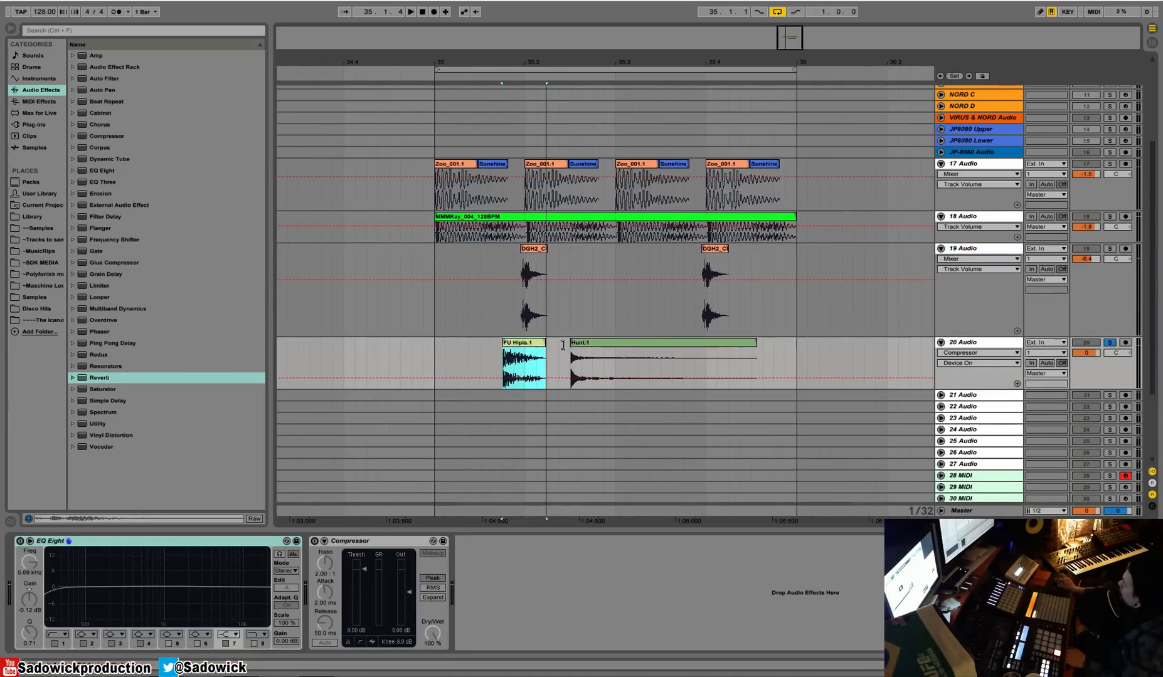
left_click_drag(1108, 379, 1105, 393)
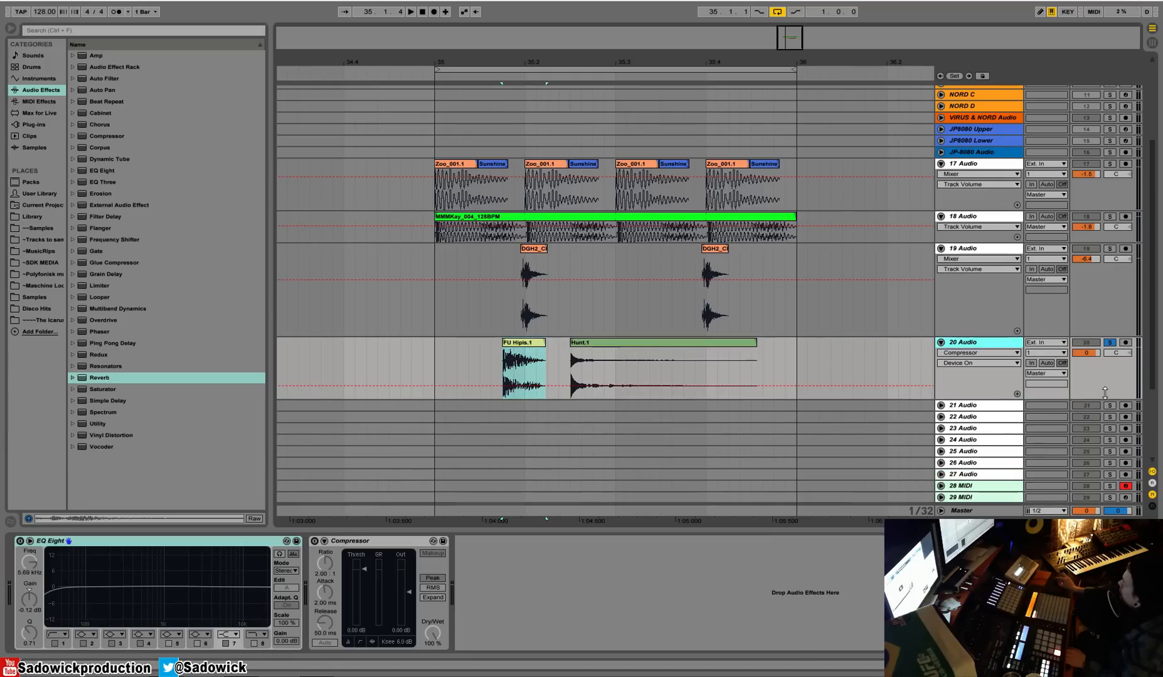
key("space")
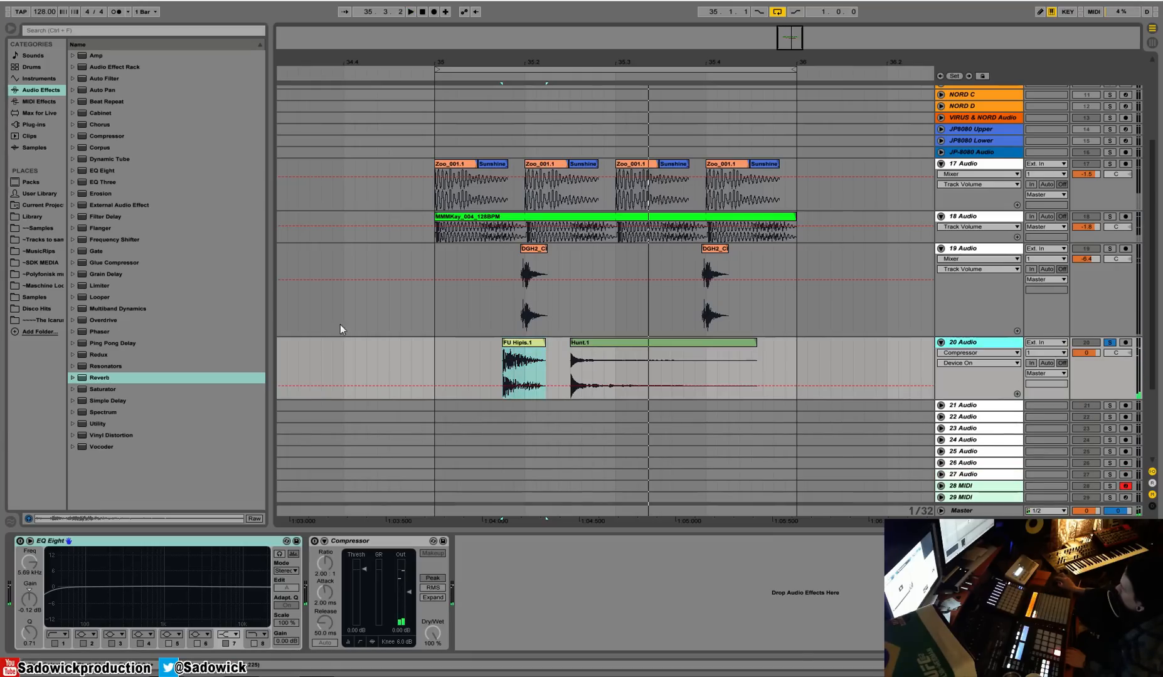
Add a Reverb first in 20 Audio's chain with High quality, 38% dry/wet and 5.96 s decay, switching off its filters, Spin and Chorus.
left_click_drag(109, 378, 66, 580)
key("space")
left_click_drag(287, 628, 283, 635)
left_click(200, 633)
left_click(219, 632)
left_click(167, 561)
left_click(138, 570)
left_click(136, 601)
left_click(77, 561)
left_click(54, 560)
left_click_drag(172, 635, 172, 605)
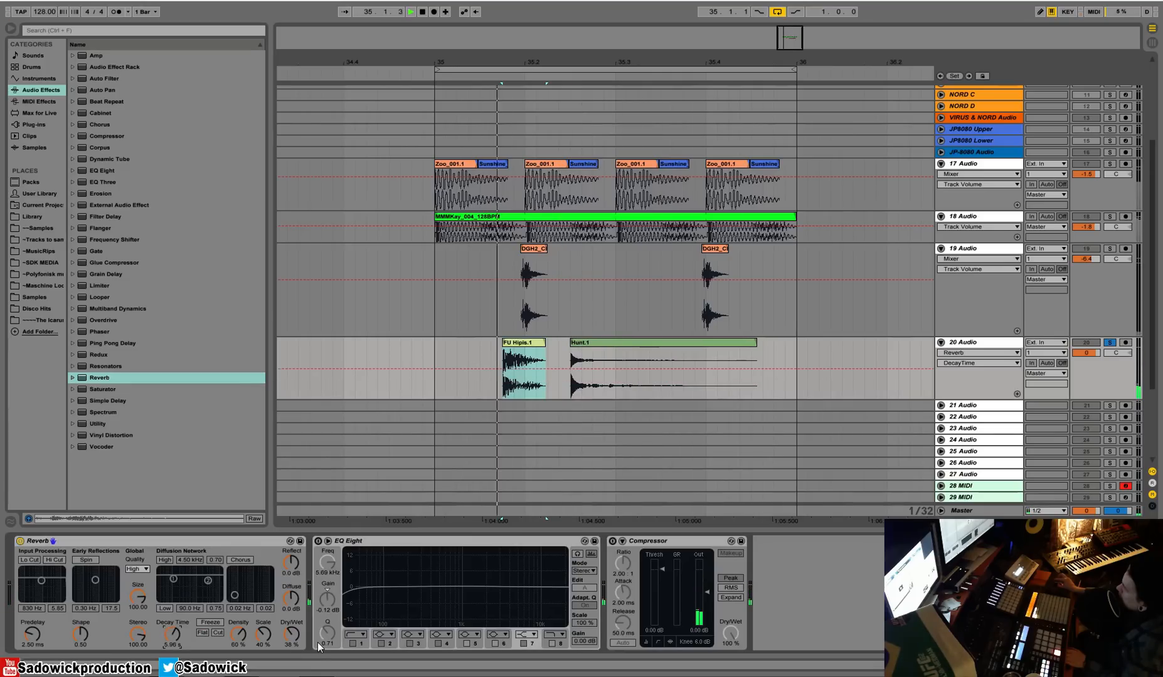
Enable 20 Audio's EQ Eight and Compressor, set 0.01 ms attack and -17.1 dB threshold without Makeup, and unsolo the track.
left_click(319, 540)
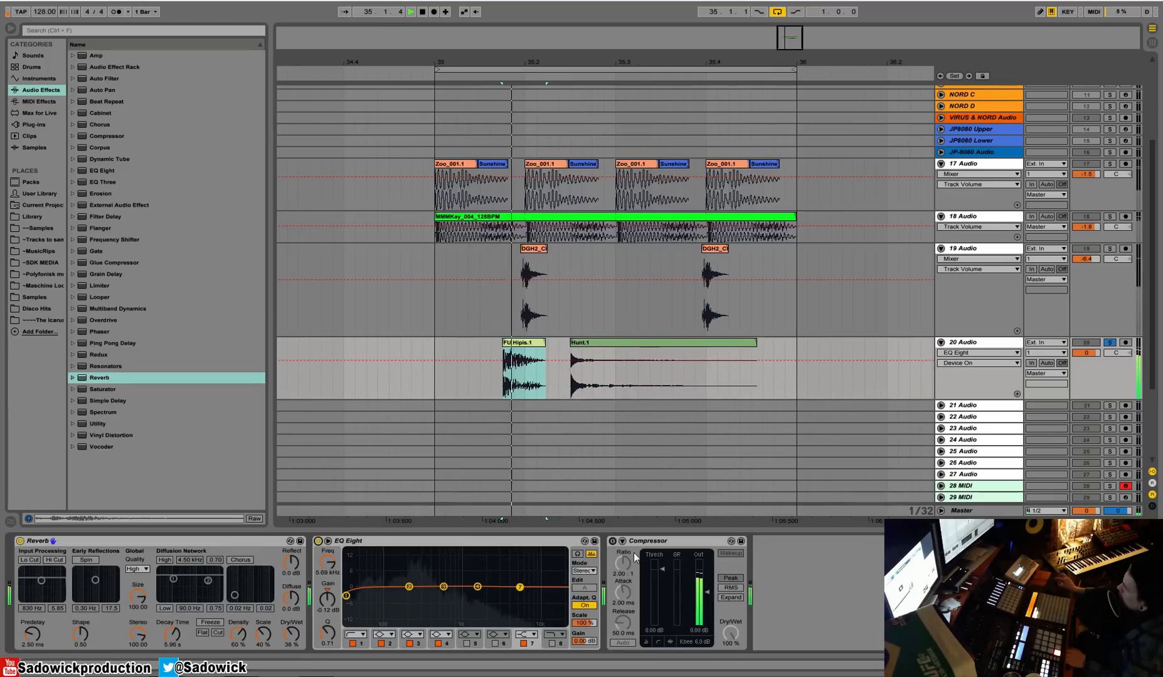
left_click(613, 540)
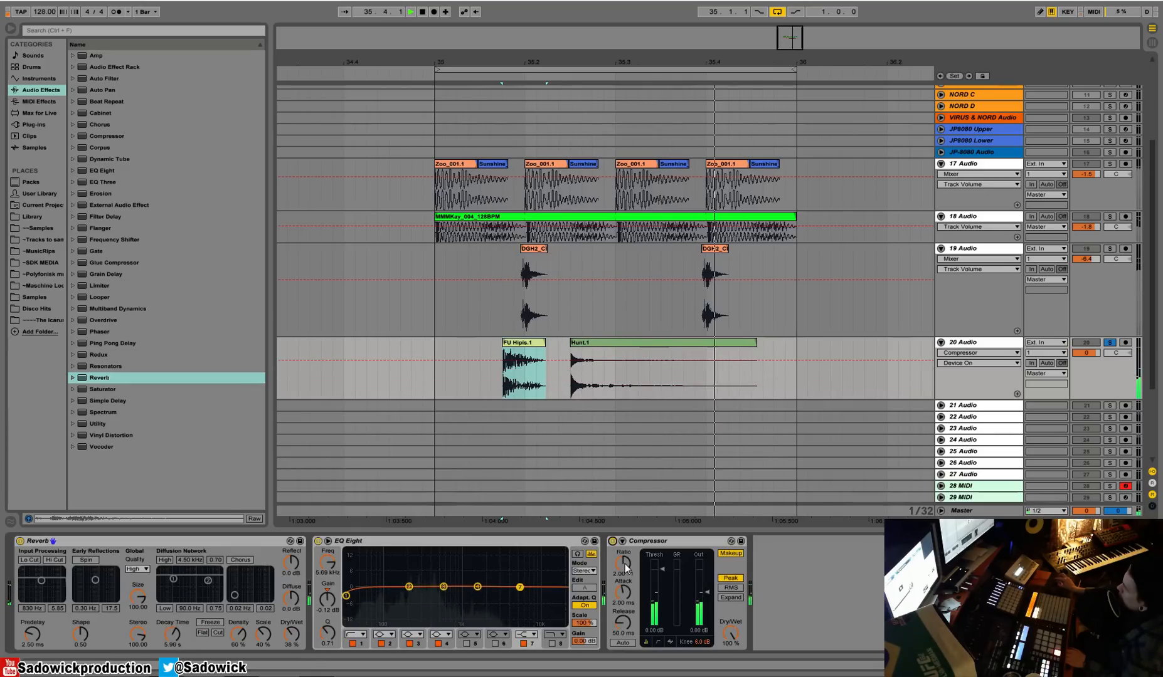
left_click(731, 554)
left_click_drag(662, 569, 623, 634)
left_click_drag(662, 599, 662, 601)
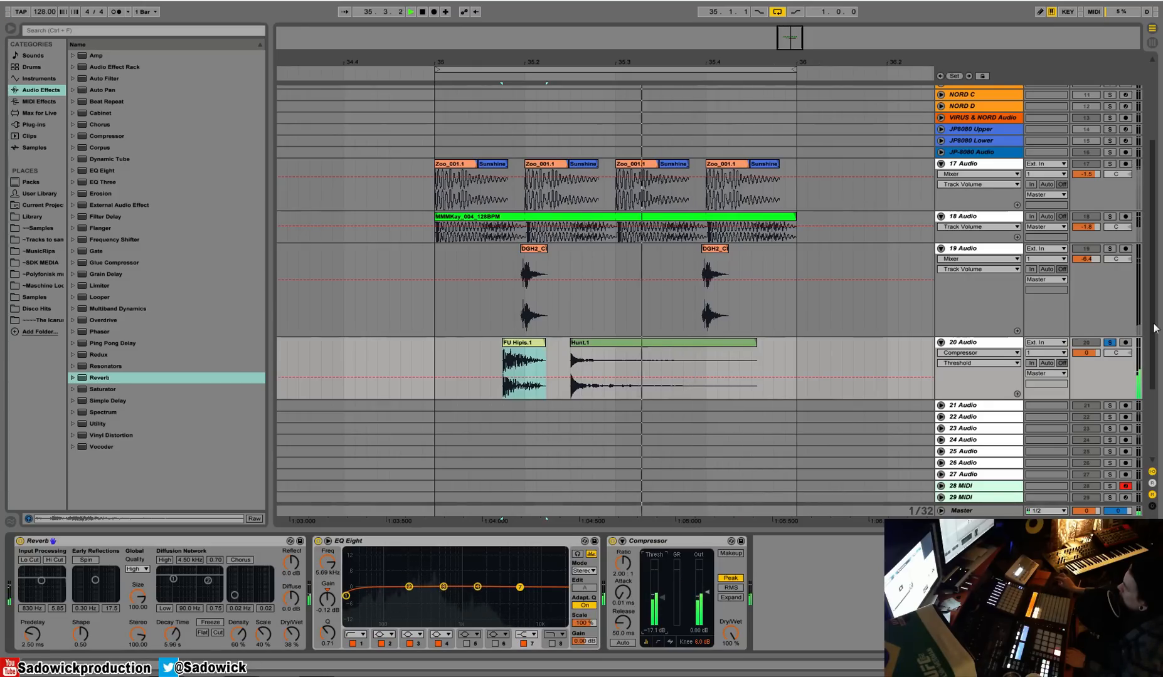
left_click(1110, 343)
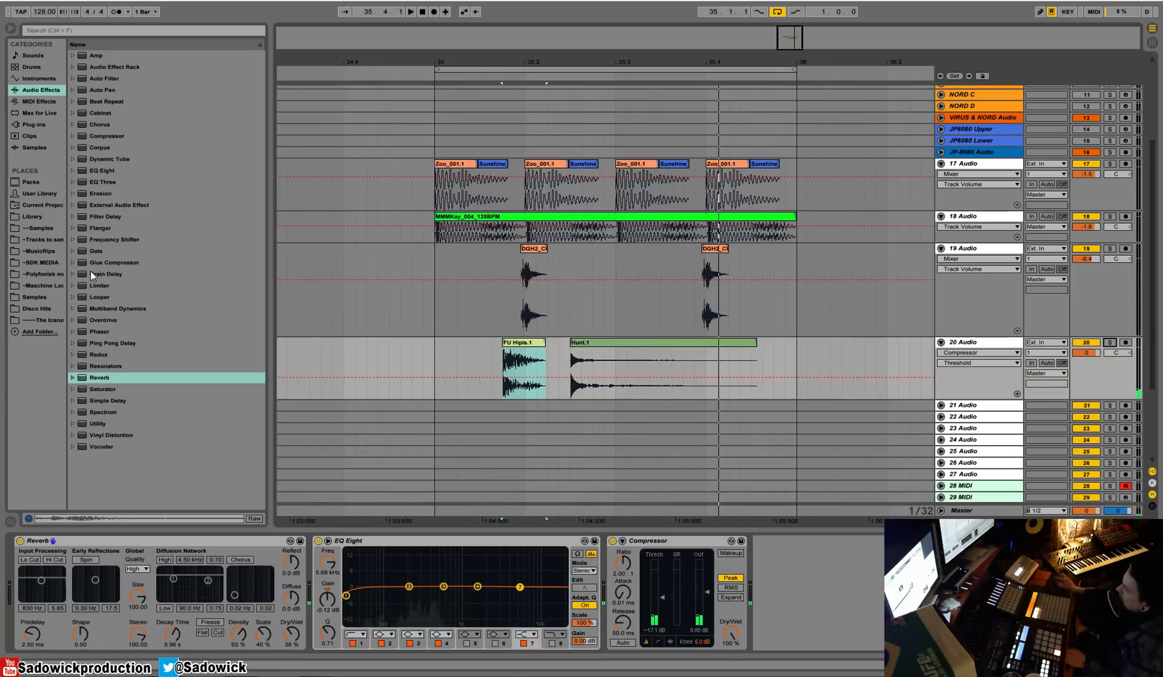
Add a second Compressor at the end of 20 Audio's chain and sidechain it from 17-Audio.
left_click_drag(115, 136, 401, 340)
left_click_drag(827, 579, 827, 577)
double_click(495, 543)
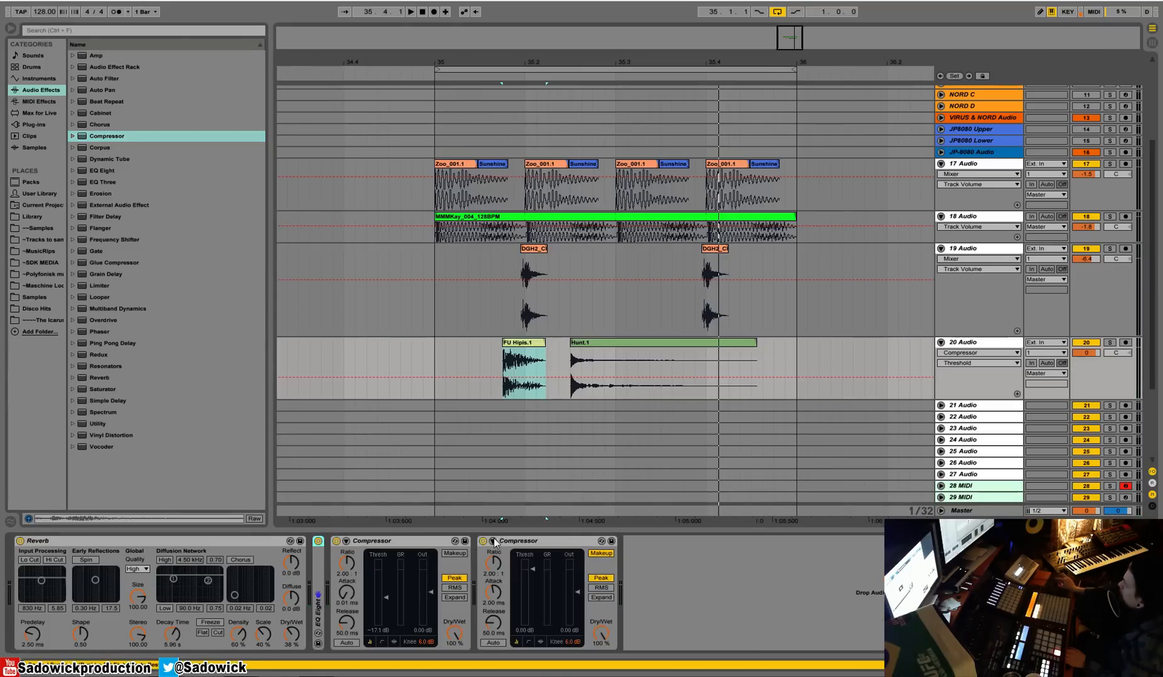
double_click(416, 542)
left_click(365, 541)
left_click(371, 553)
left_click(370, 572)
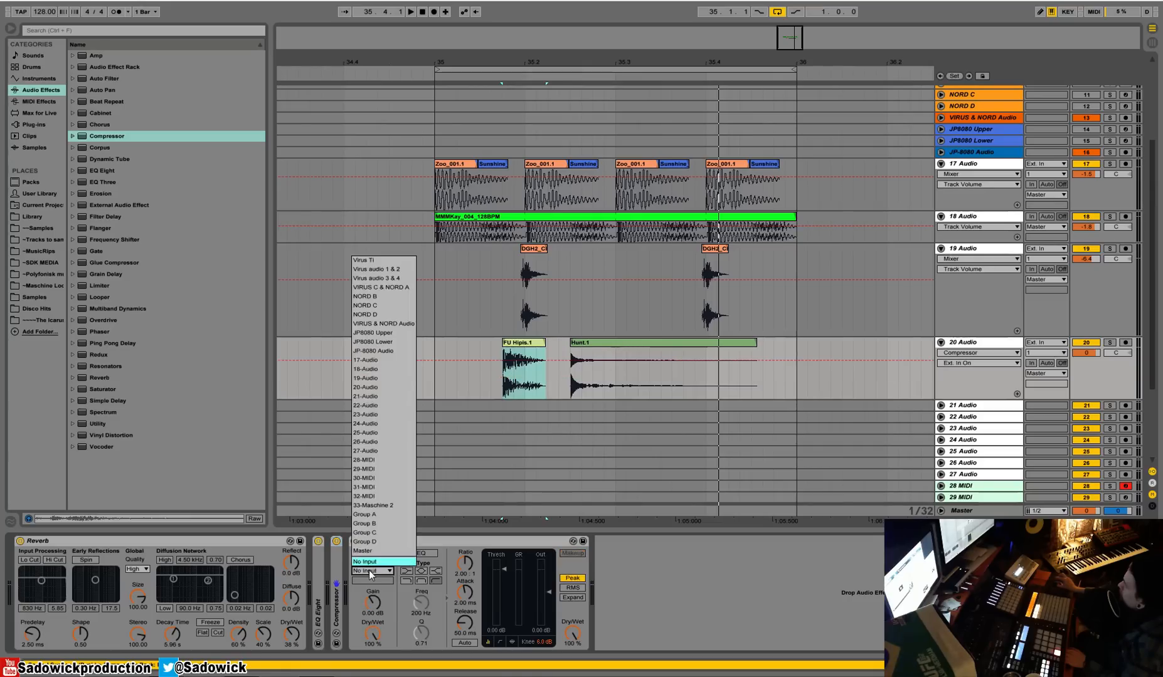
left_click(366, 360)
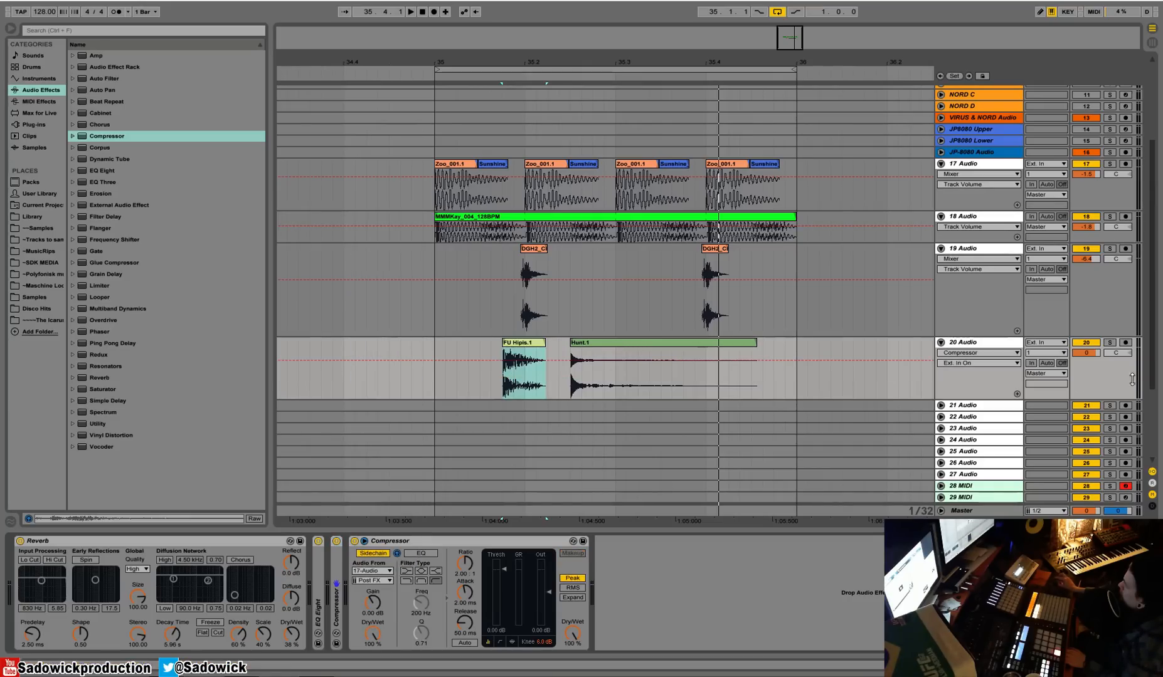
Solo 20 Audio and adjust the sidechain Compressor's threshold in its activity view during playback.
left_click(1110, 345)
key("space")
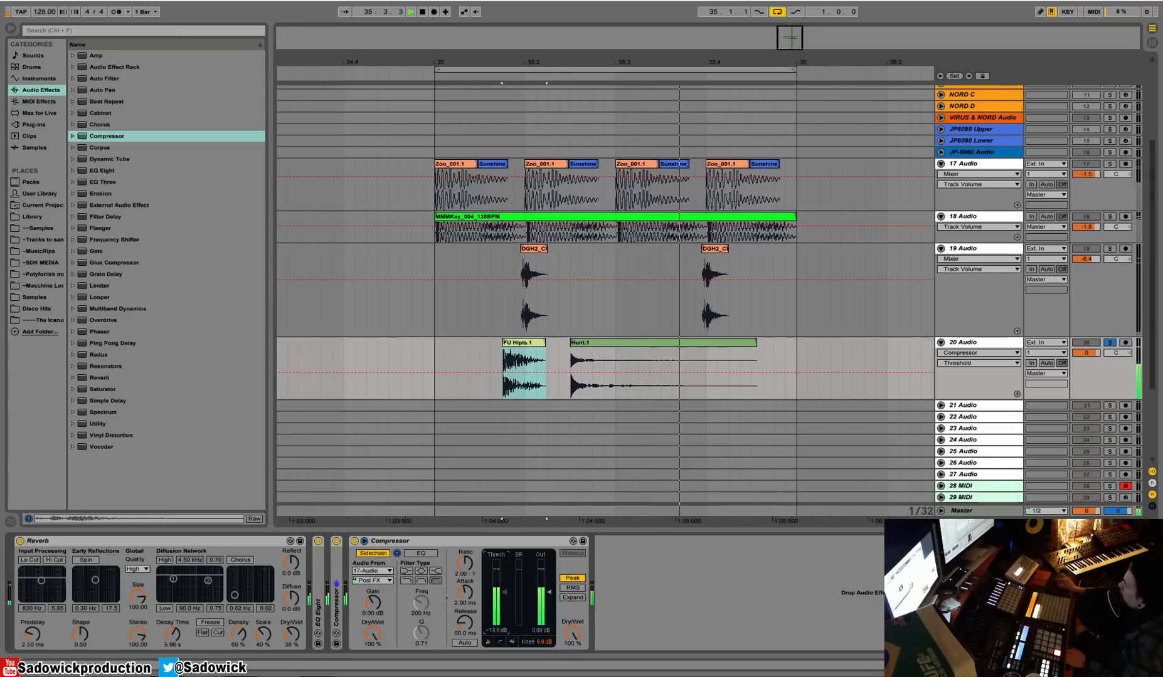
left_click(510, 641)
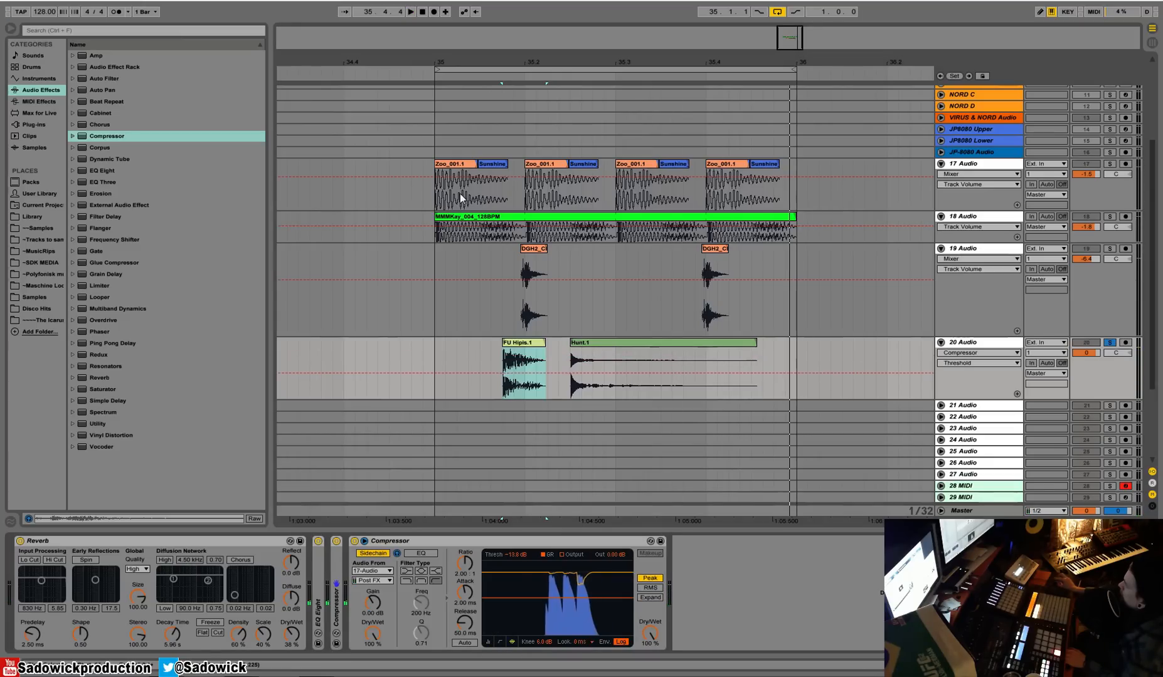
key("space")
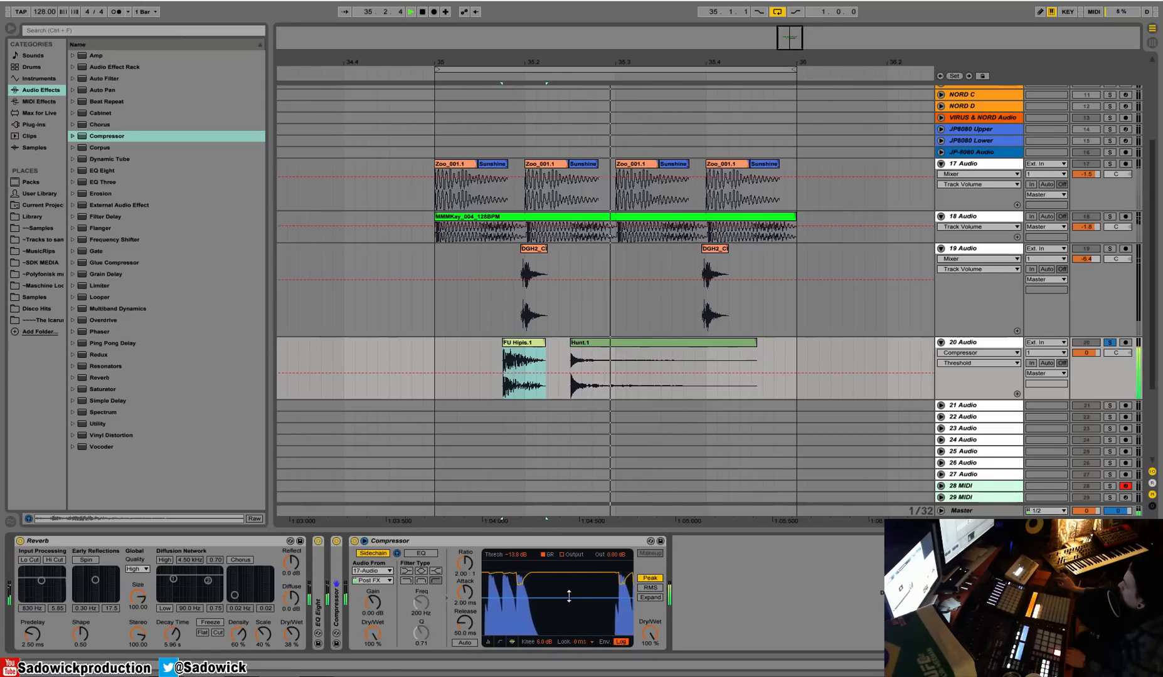
left_click_drag(553, 598, 554, 588)
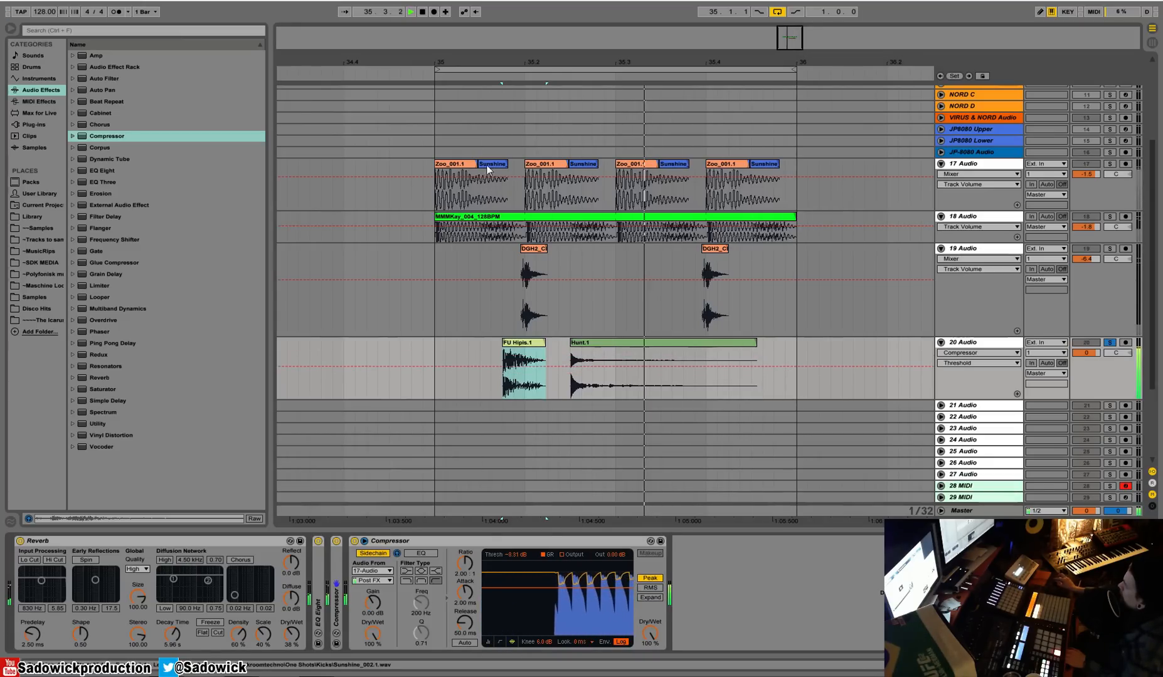
Delete the four Sunshine kick clips from 17 Audio.
left_click_drag(477, 182, 509, 162)
key("Delete")
left_click(584, 166)
key("Delete")
left_click(673, 166)
key("Delete")
left_click(764, 168)
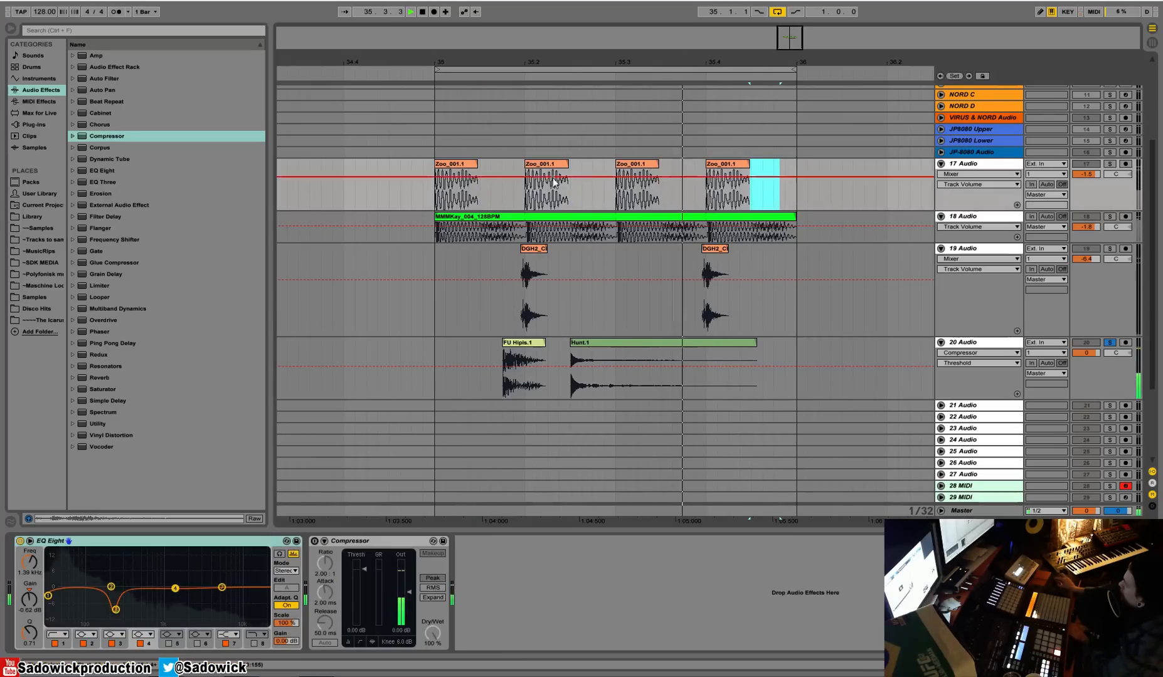
key("Delete")
Extend the first Zoo_001.1 clip slightly, show the fades on 17 Audio and give that clip a short fade-out.
mouse_move(477, 165)
left_mouse_down()
mouse_move(495, 165)
mouse_move(481, 165)
left_mouse_up()
left_click(472, 190)
right_click(473, 189)
left_click(513, 218)
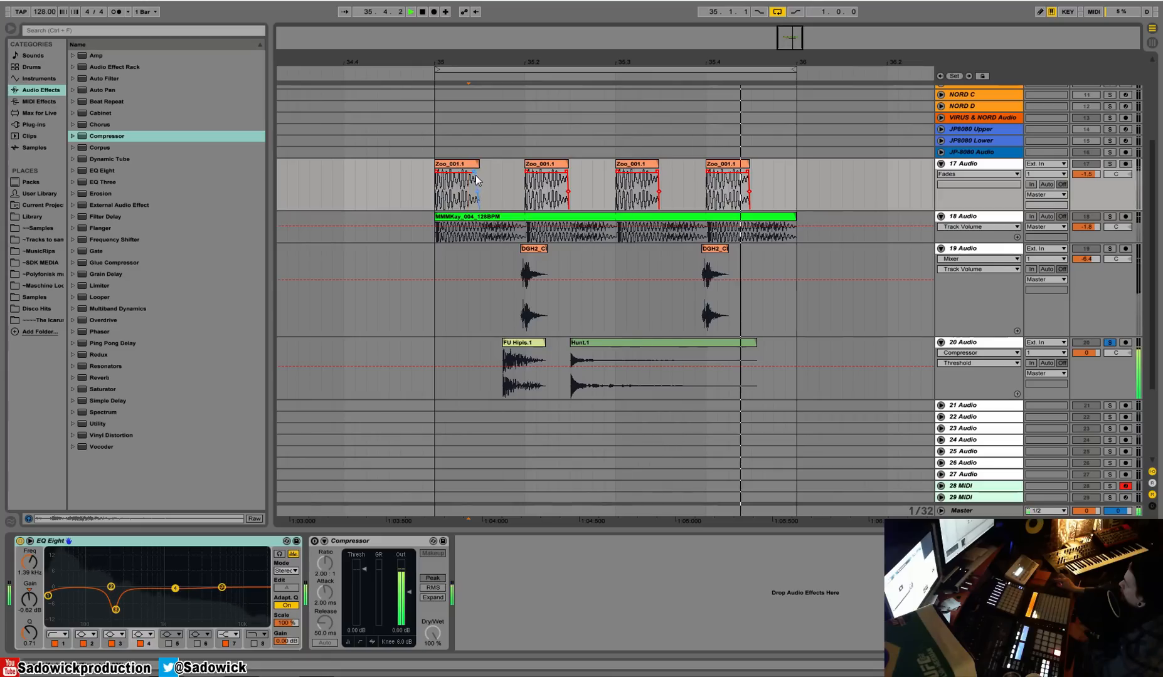
key("space")
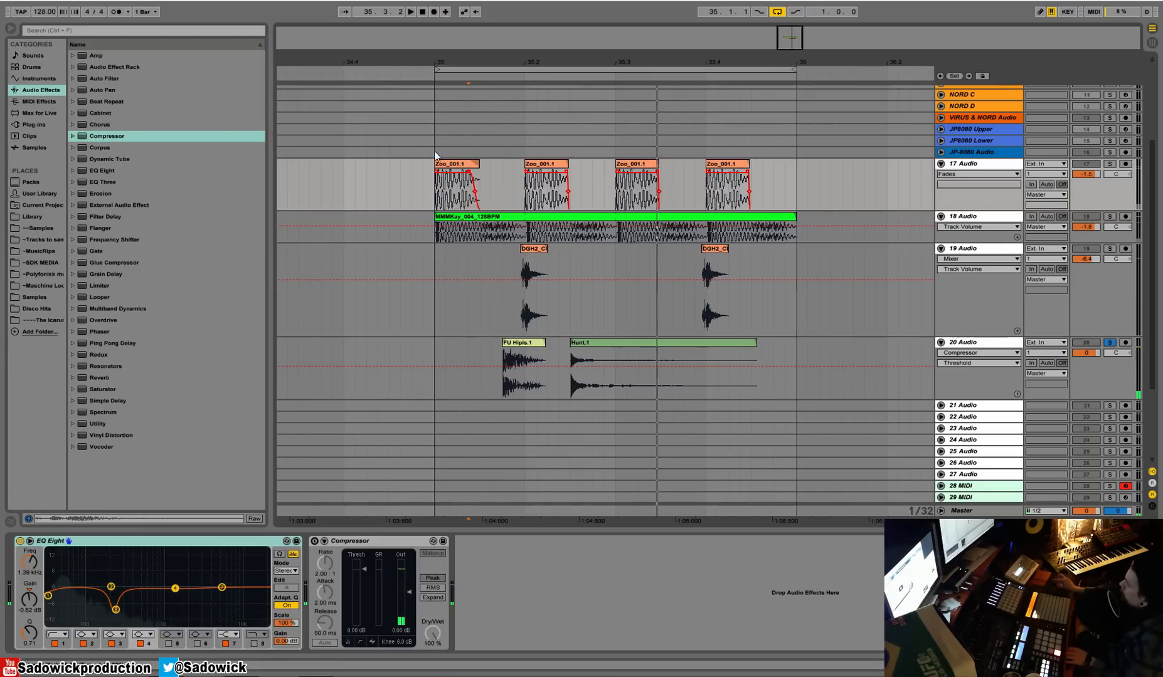
Duplicate the first beat's faded kick over the other three beats of bar 35, play it and display 20 Audio's devices.
left_click_drag(435, 153, 526, 190)
key("ctrl+d")
key("ctrl+d")
key("ctrl+d")
key("space")
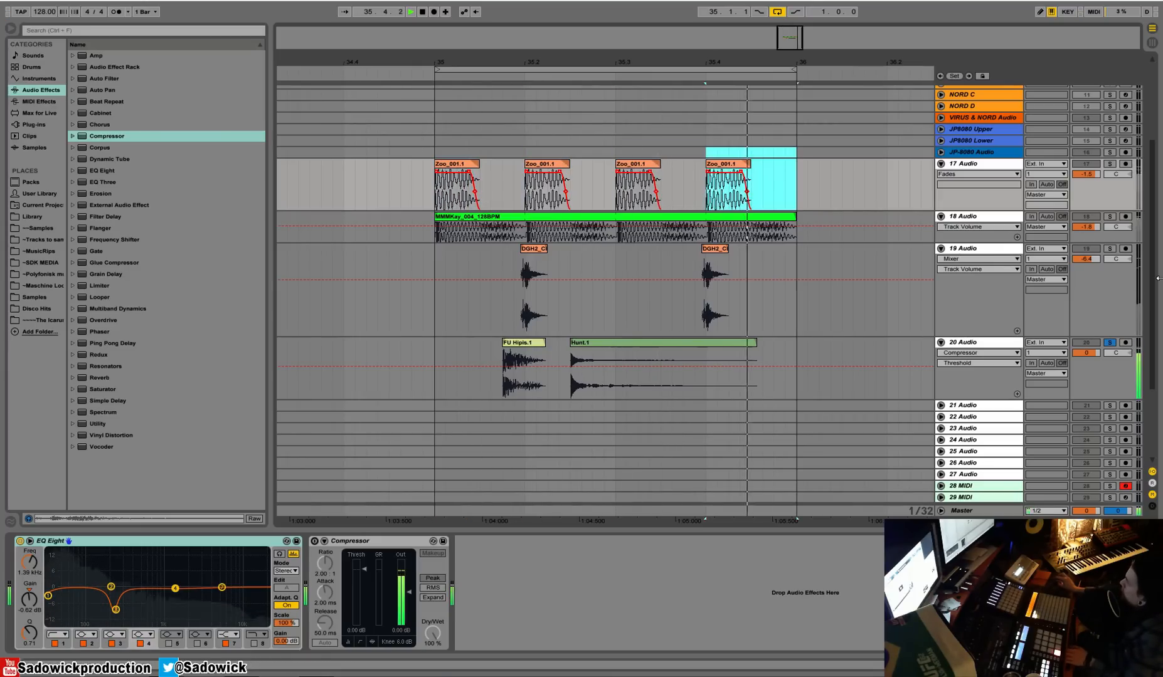
left_click(1117, 378)
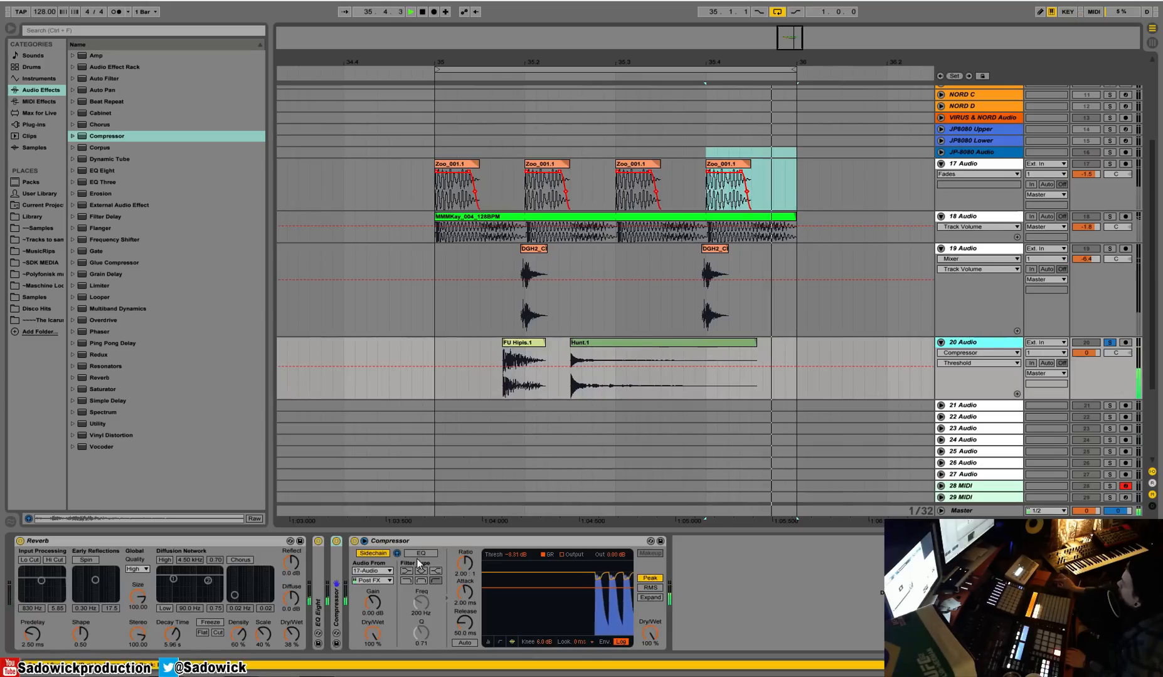
Enable the sidechain EQ on 20 Audio's Compressor, raise its ratio to inf:1 and lower its threshold to about -28 dB.
left_click(421, 553)
left_click_drag(563, 591, 562, 612)
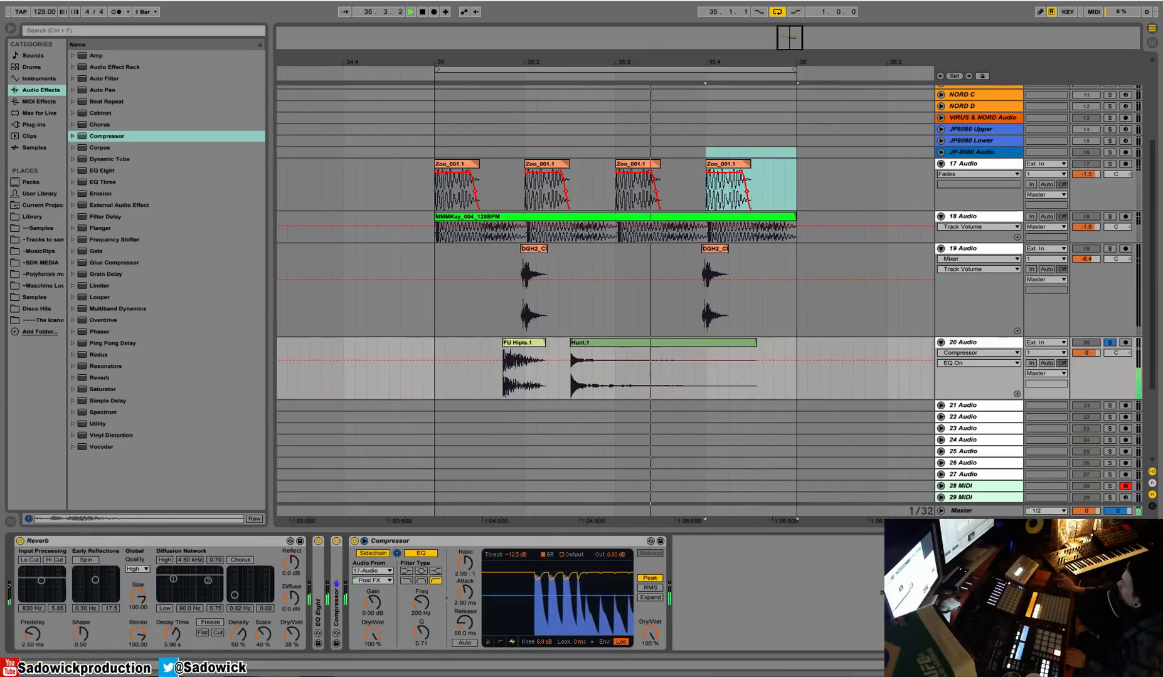
left_click_drag(465, 564, 464, 496)
left_click_drag(531, 610, 530, 616)
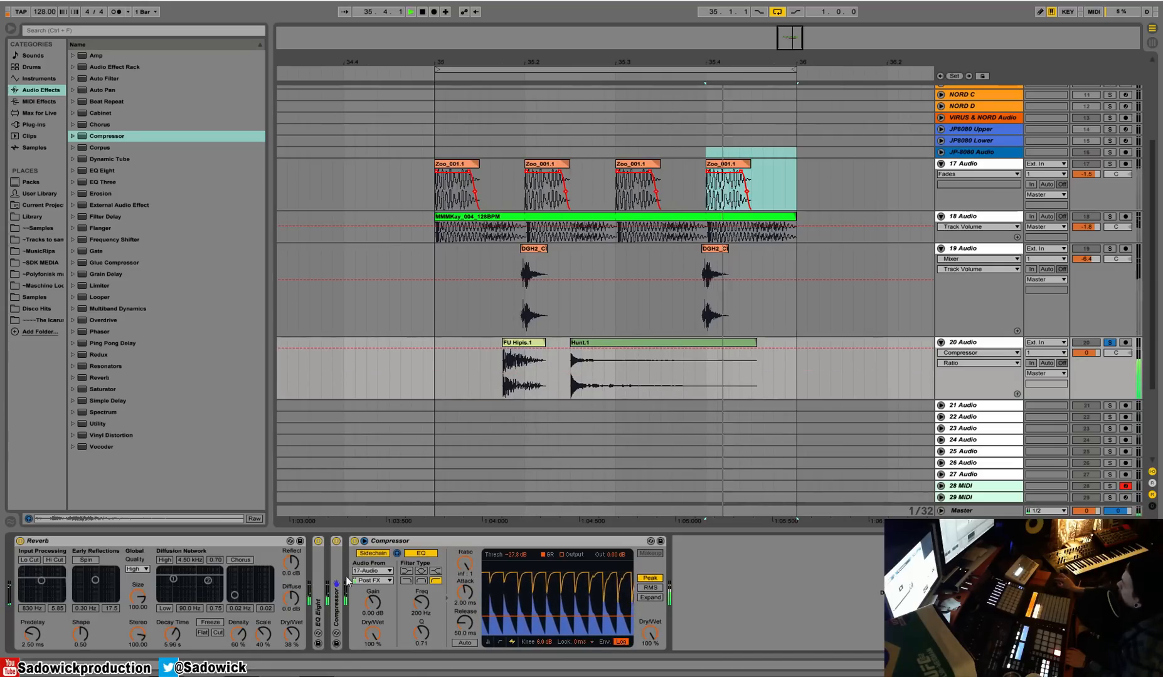
Turn off the solo on 20 Audio and reduce the height of the 19 Audio track.
left_click(1110, 343)
left_click_drag(1101, 336, 1099, 296)
left_click(1098, 332)
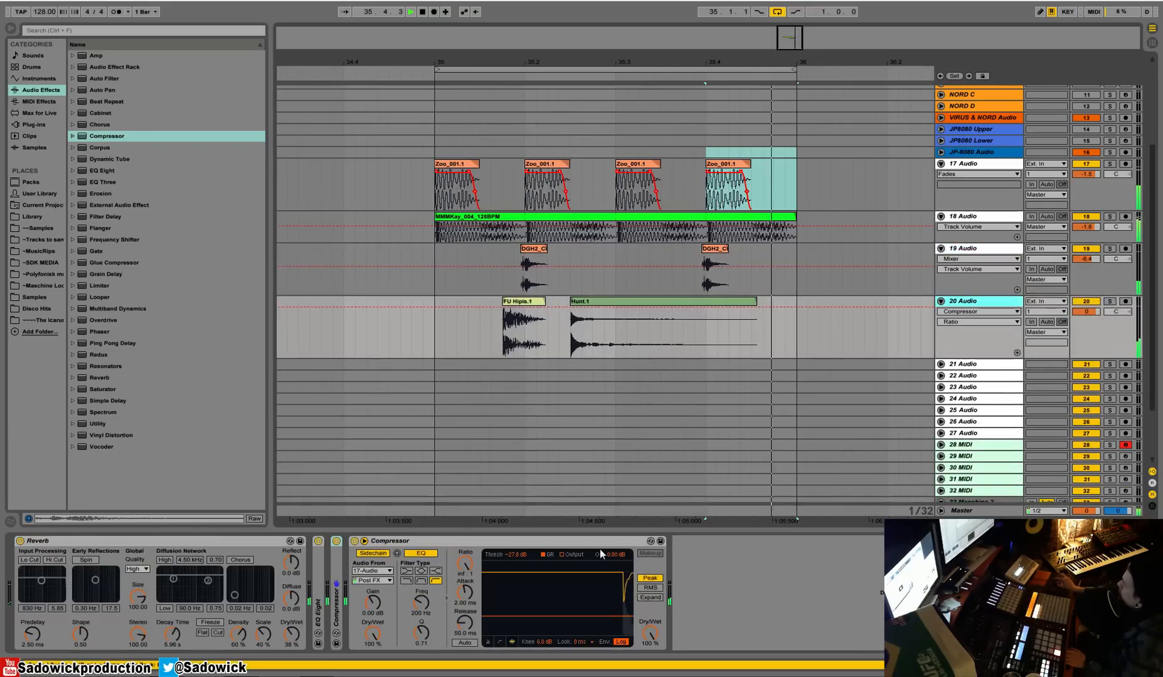
right_click(578, 540)
left_click(635, 411)
left_click(1042, 293)
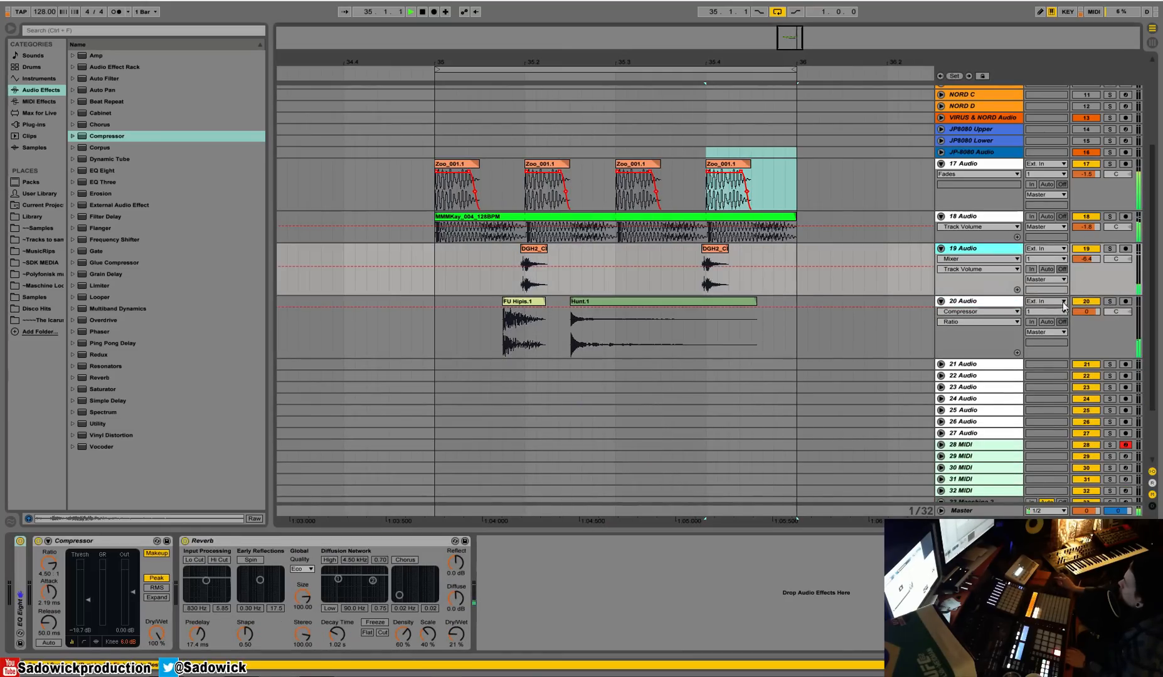
key("ctrl+v")
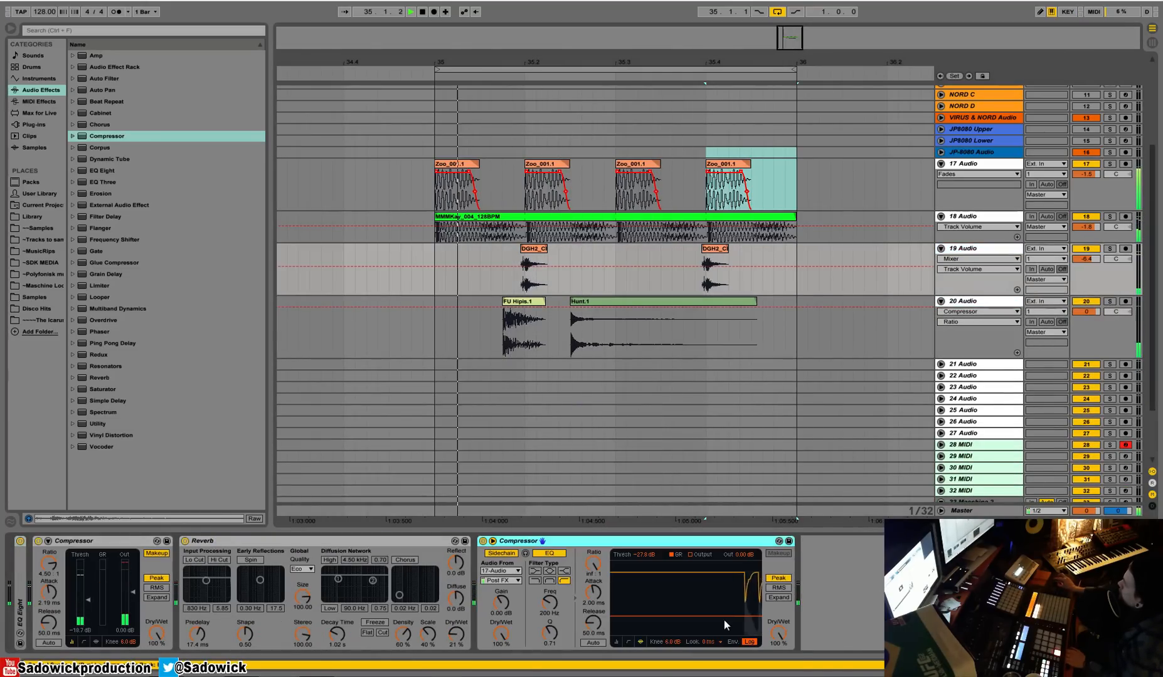
left_click_drag(725, 617, 724, 596)
key("space")
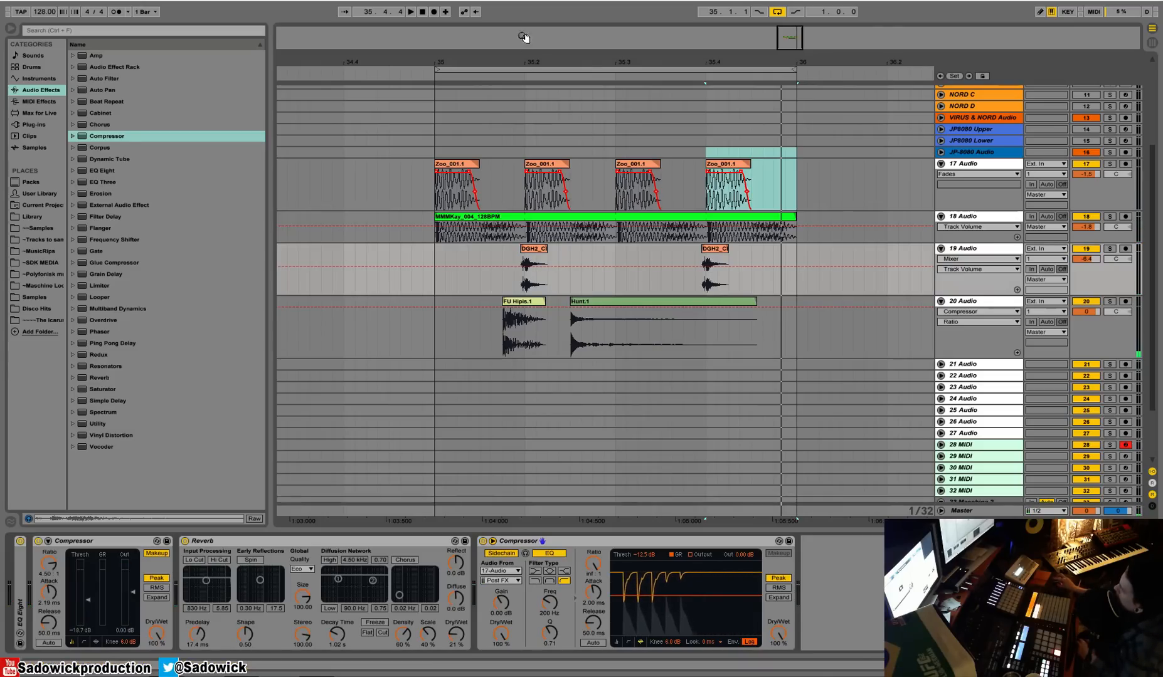
Examine closely how the first clap clip on 19 Audio lines up with the kick at 35.2.
mouse_move(524, 38)
left_mouse_down()
mouse_move(495, 276)
mouse_move(516, 254)
mouse_move(465, 259)
left_mouse_up()
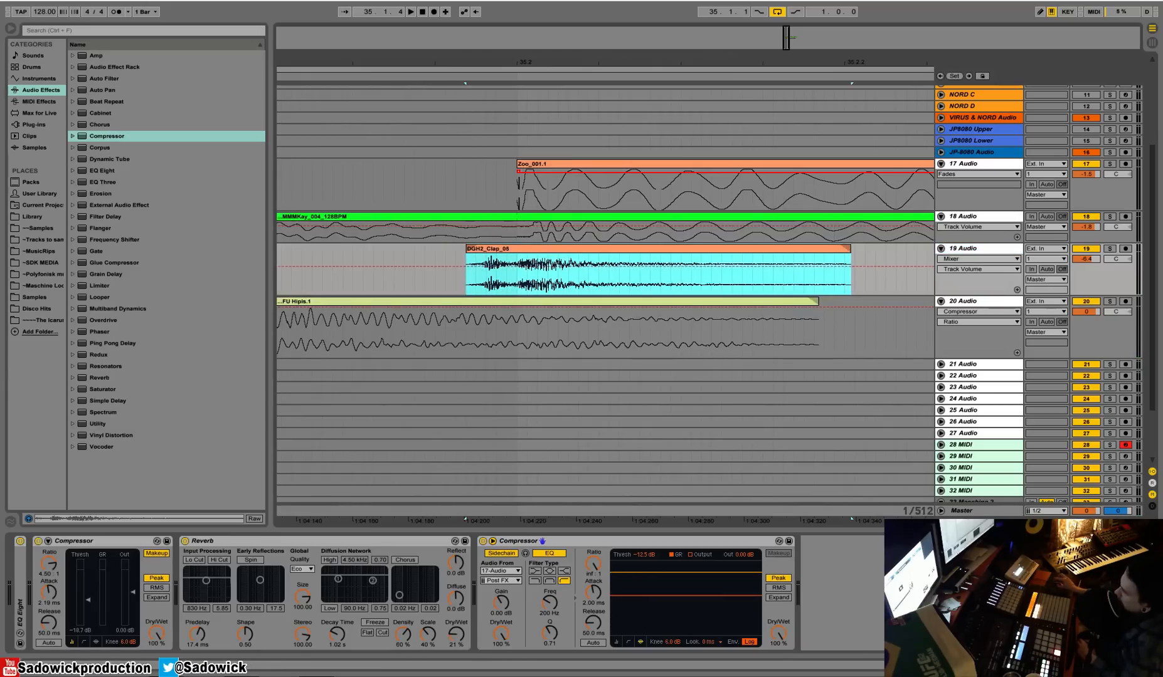
mouse_move(521, 62)
left_mouse_down()
mouse_move(521, 125)
mouse_move(522, 70)
left_mouse_up()
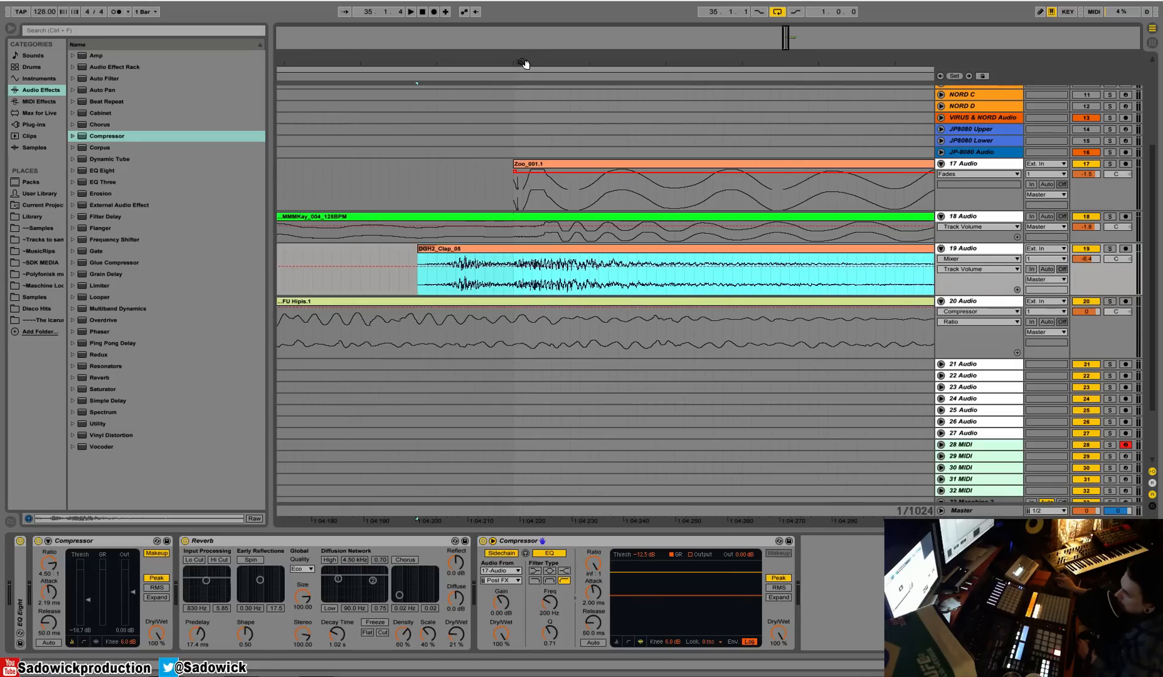
left_click_drag(524, 64, 521, 5)
Play the groove from the first kick of bar 35 and lower 20 Audio's volume to -0.9 dB.
left_click(439, 164)
key("space")
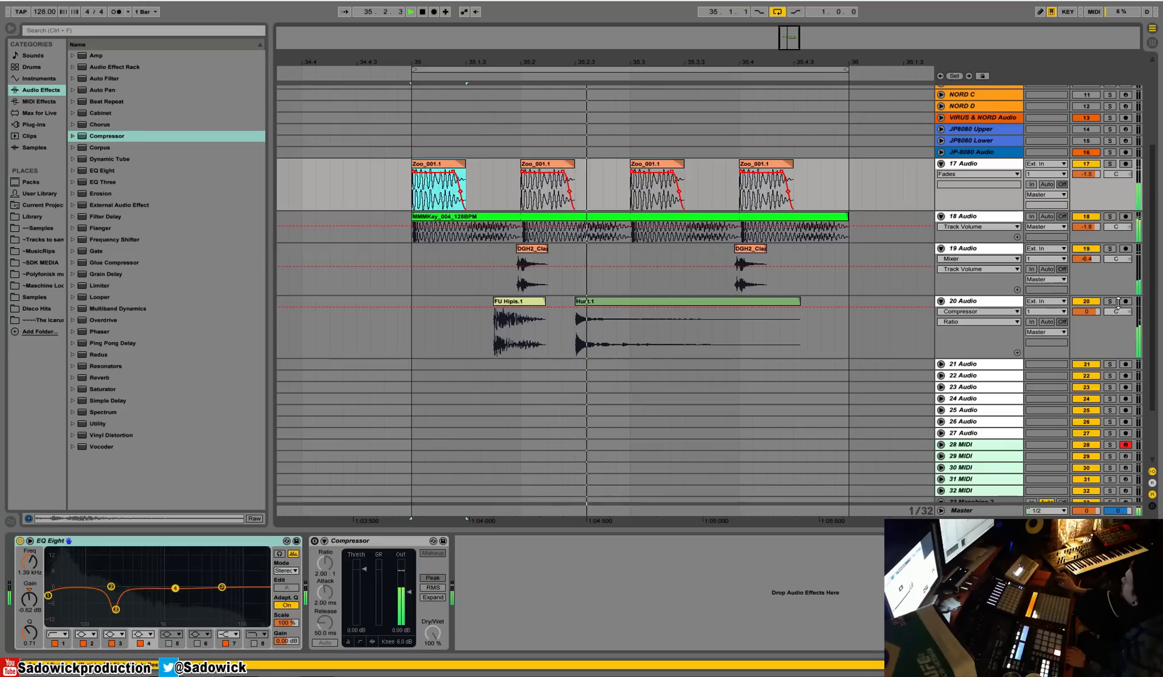
left_click_drag(1085, 312, 1086, 317)
left_click(978, 301)
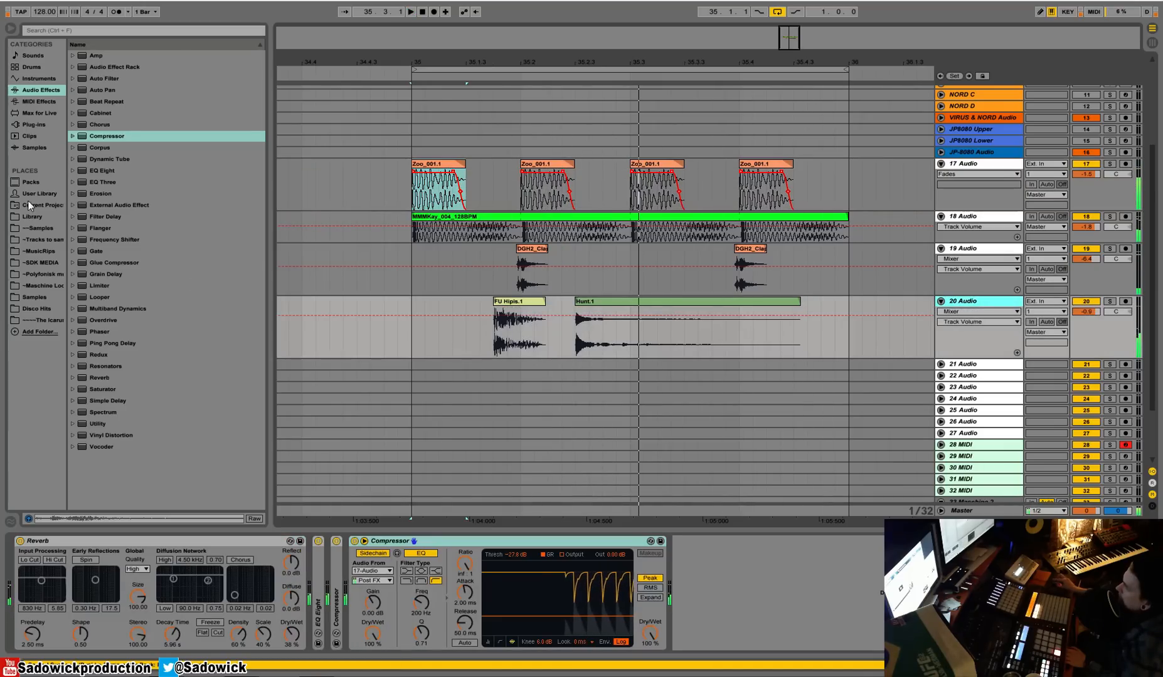
Audition the VES2 Closed Hihat samples, place VES2 Closed Hihat 032 on 21 Audio at the first offbeat of bar 35 and enlarge that track.
left_click(32, 217)
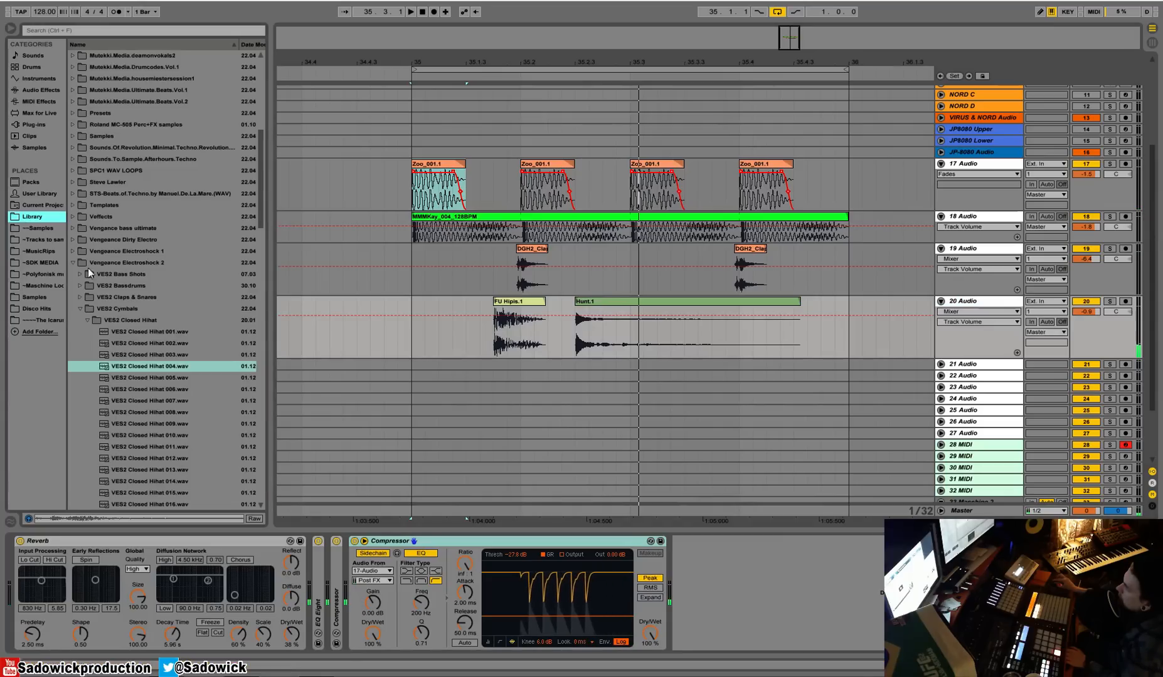
left_click(87, 320)
left_click(88, 320)
scroll(136, 349, "down", 7)
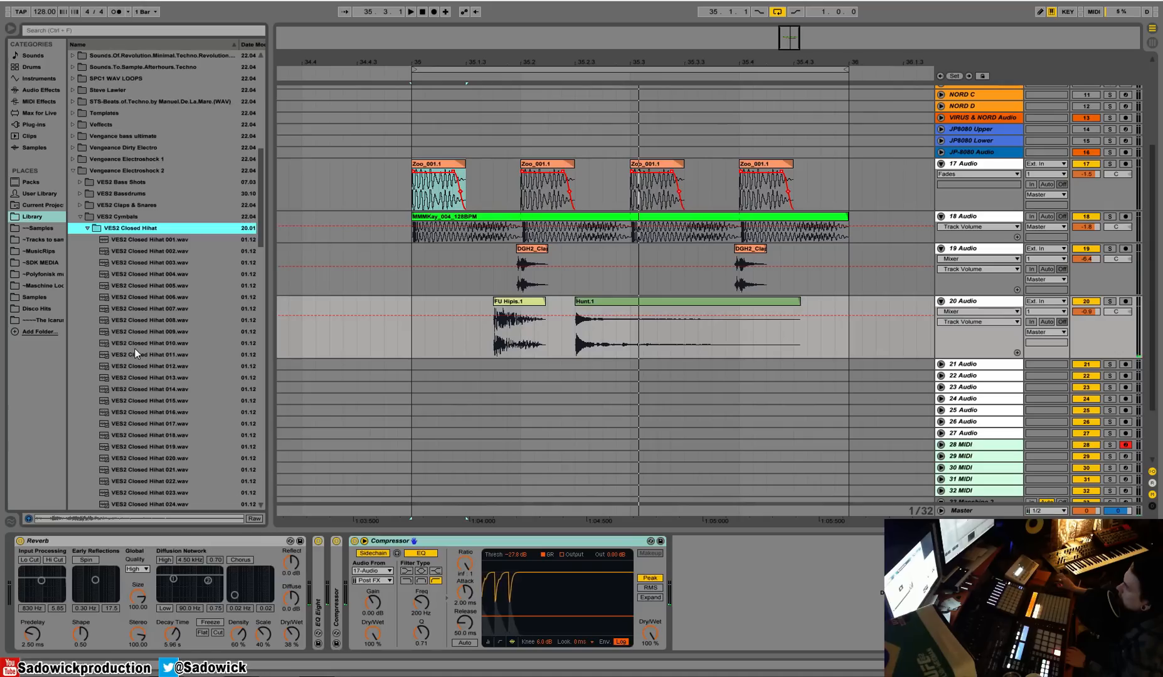
left_click(135, 348)
scroll(135, 349, "down", 3)
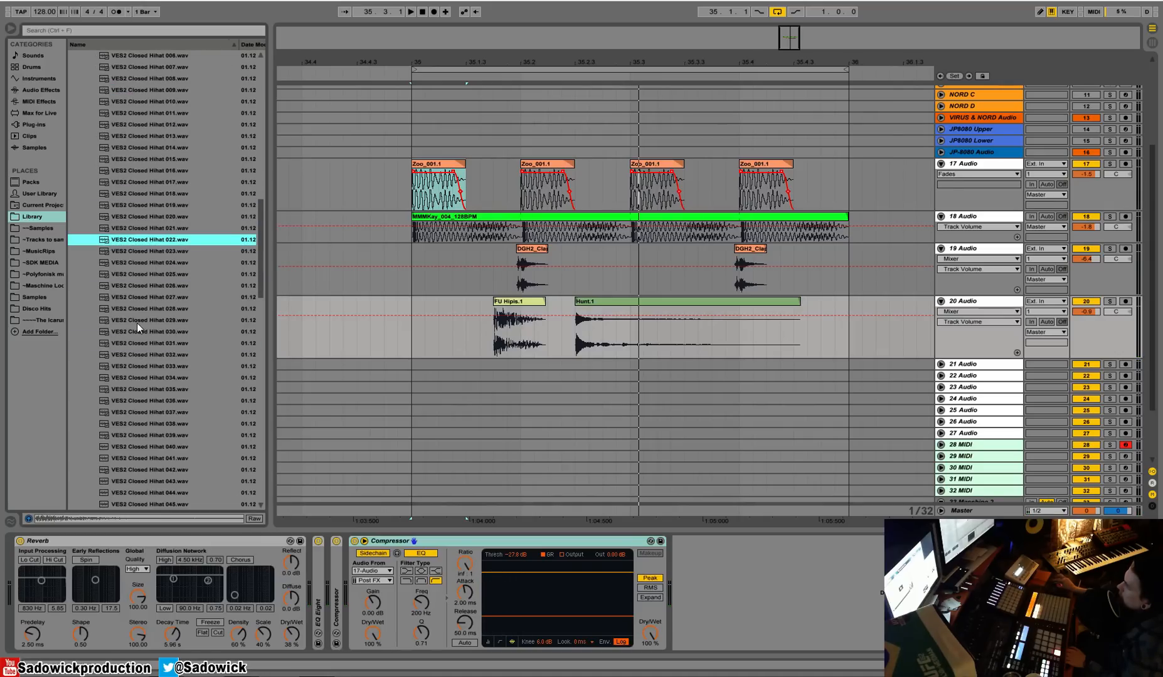
scroll(137, 323, "down", 3)
left_click(134, 321)
key("Down")
left_click(137, 320)
left_click_drag(137, 321, 470, 365)
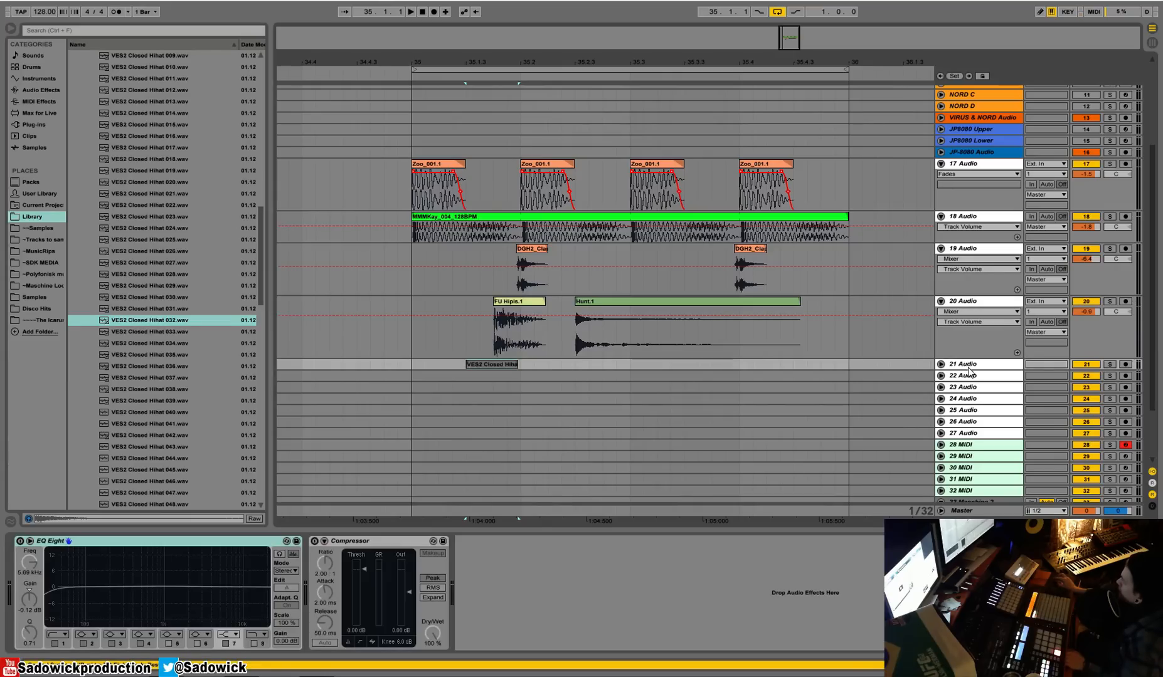
left_click_drag(970, 370, 964, 434)
Place VES2 Closed Hihat 033 at the start of bar 35 on 21 Audio, trim it to a very short hit and play it.
left_click(133, 331)
left_click_drag(134, 331, 414, 391)
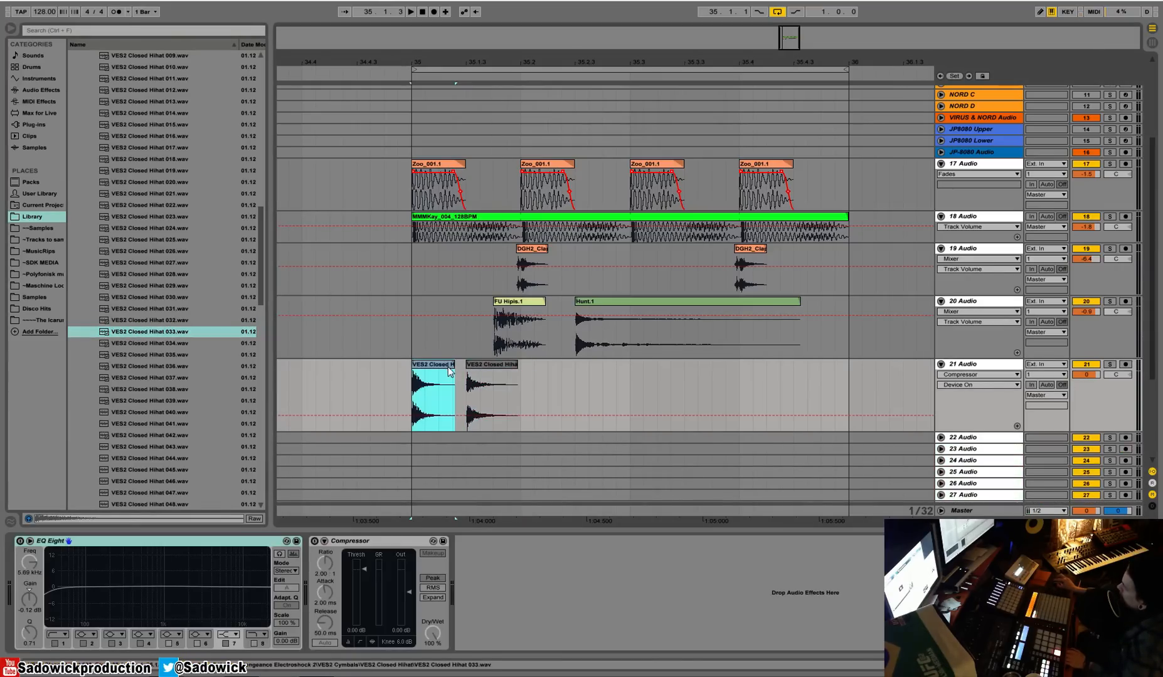
left_click_drag(456, 29, 437, 295)
left_click_drag(432, 364, 407, 365)
left_click(392, 386)
key("space")
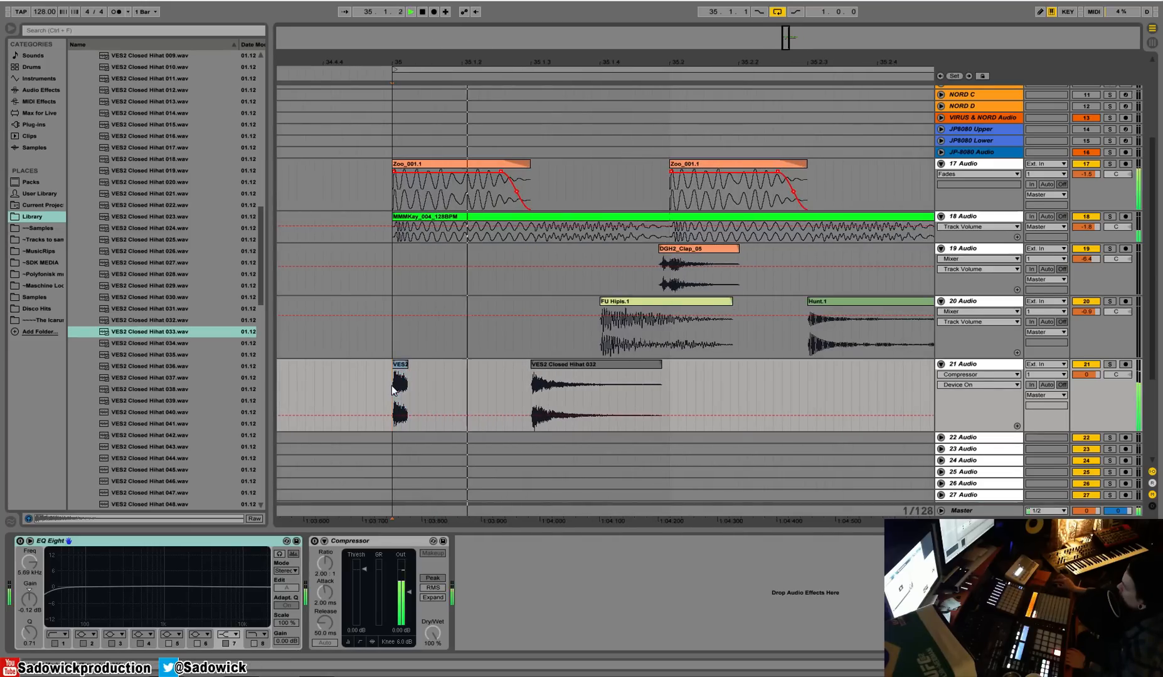
left_click(400, 364)
key("space")
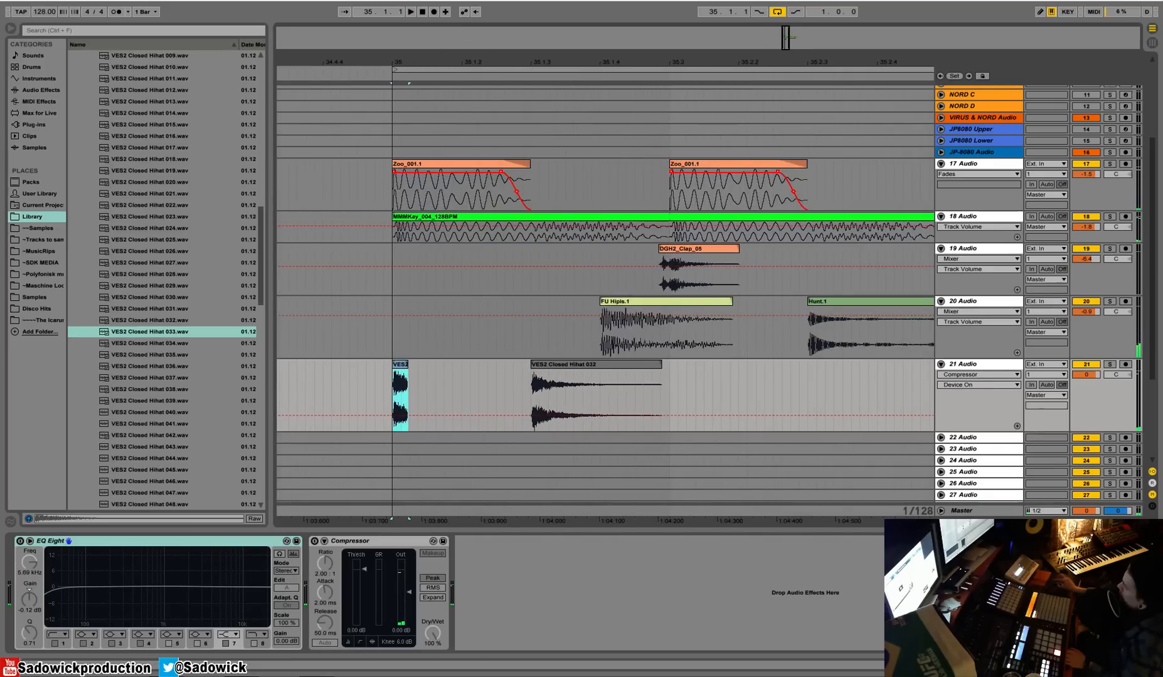
Lower the short hi-hat clip's gain to -4.05 dB and duplicate it one sixteenth after the start of bar 35.
key("shift+Tab")
left_click_drag(111, 618, 112, 624)
key("space")
left_click_drag(470, 63, 470, 37)
left_click_drag(466, 349, 439, 358)
key("ctrl+d")
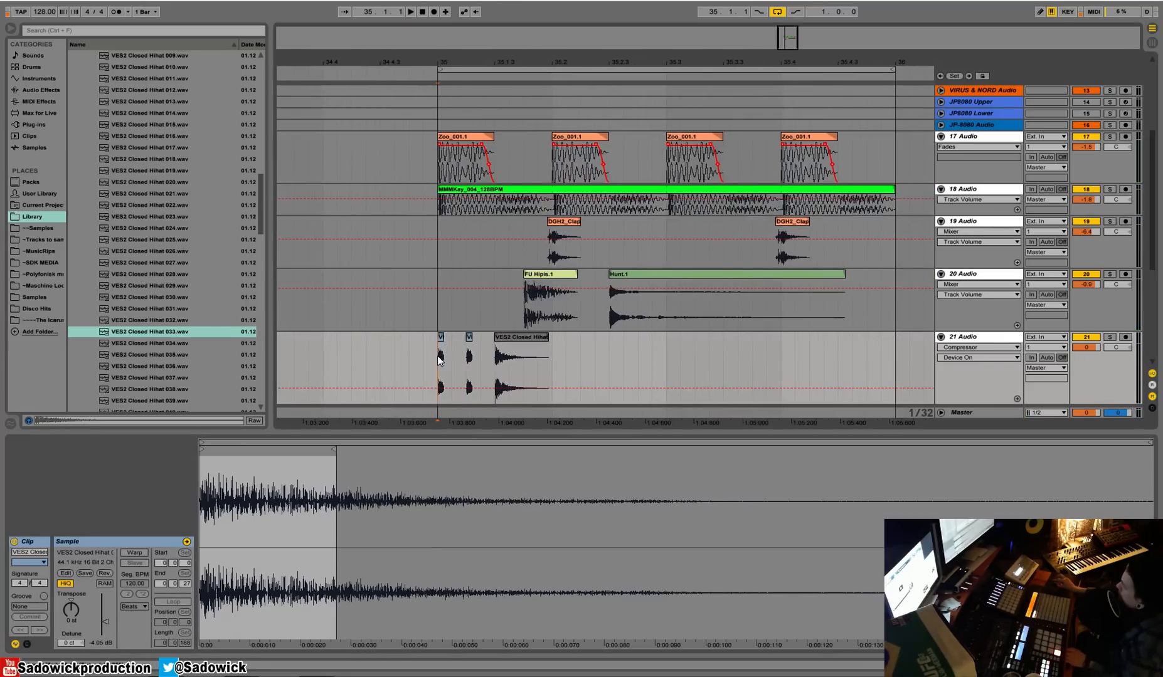
Duplicate the first beat's hi-hat pattern over the other three beats of bar 35 and lower 21 Audio's volume to -4.1 dB.
left_click_drag(555, 347, 438, 352)
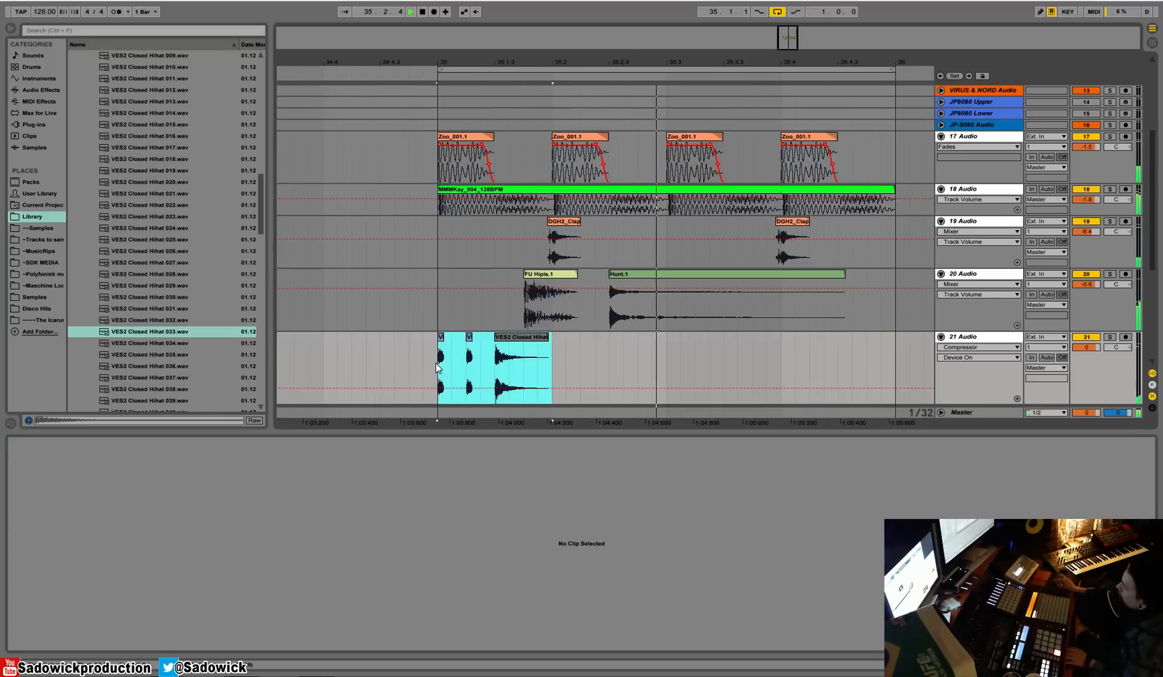
key("ctrl+d")
key("ctrl+d")
key("ctrl+d")
left_click(1083, 345)
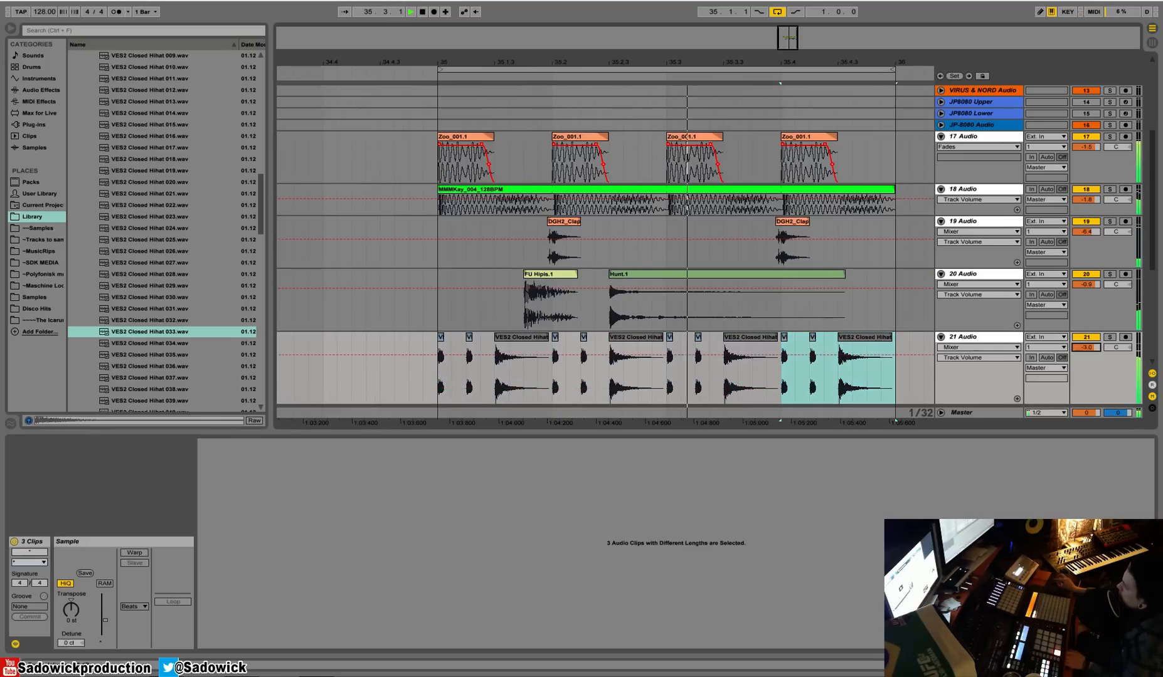
key("space")
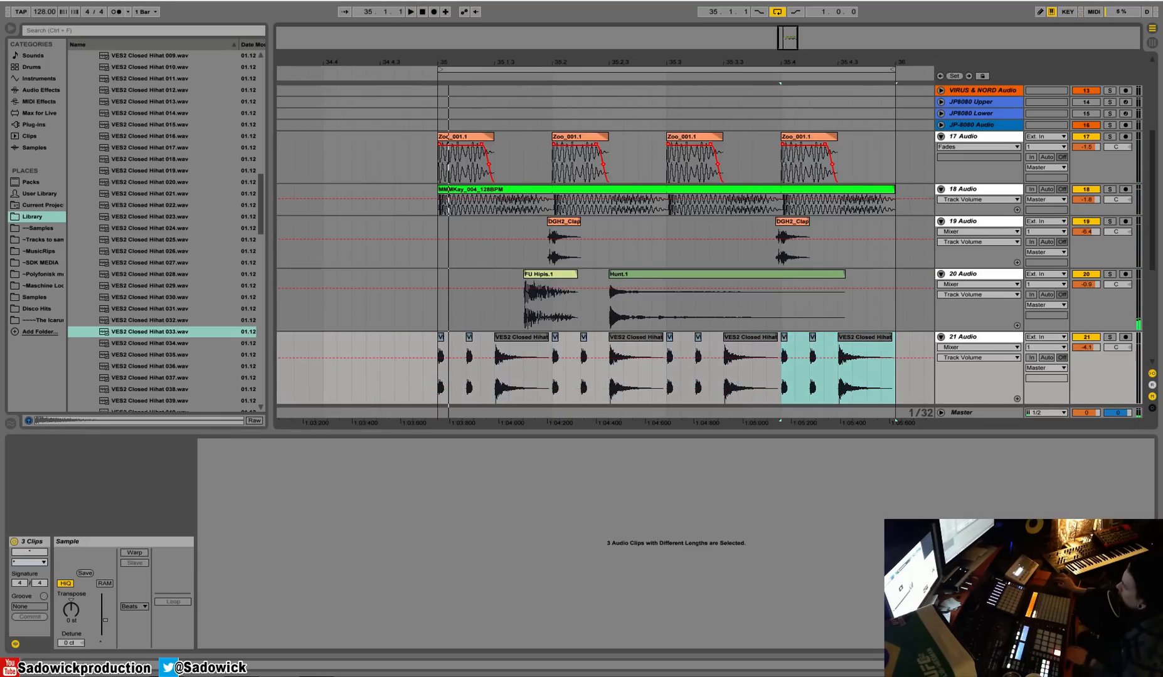
Switch on EQ Eight on 21 Audio and move its low cut to about 212 Hz.
key("shift+Tab")
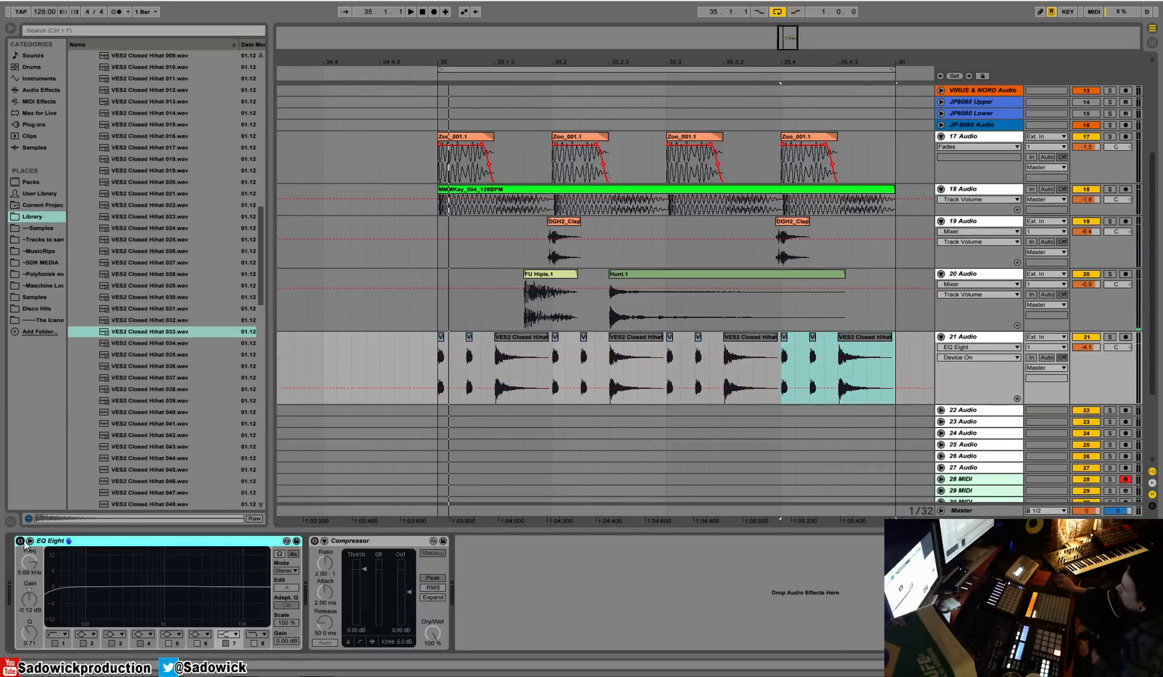
left_click(22, 541)
left_click_drag(49, 596, 108, 596)
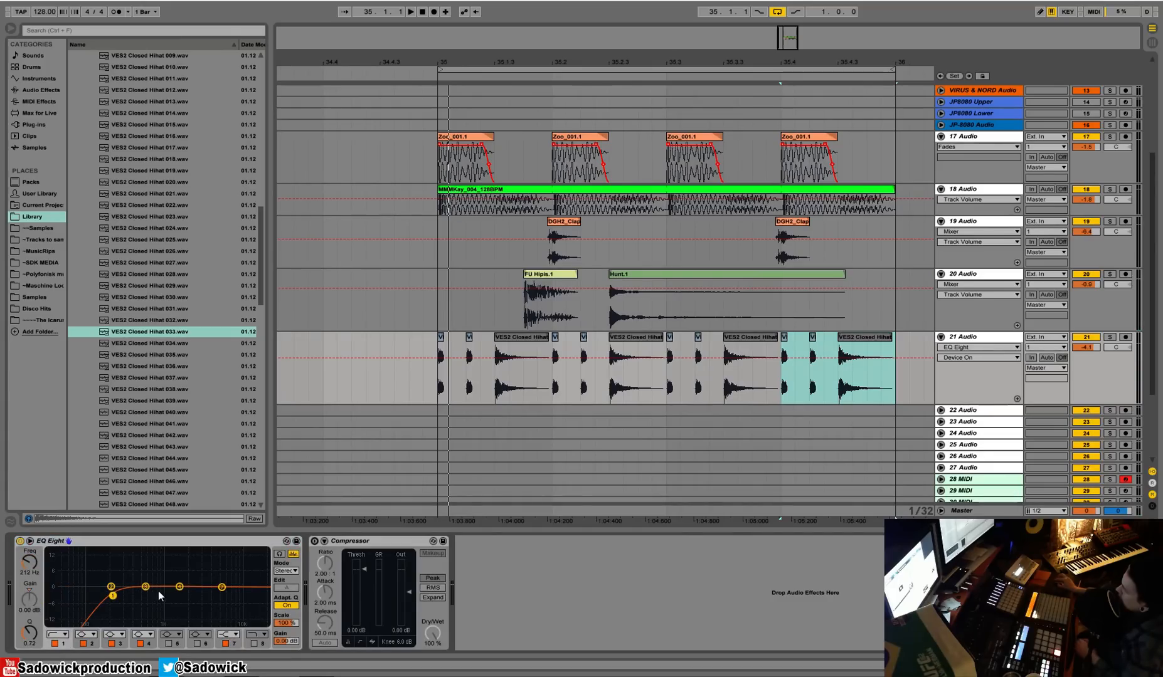
Paste the sidechain Compressor onto 21 Audio, fold its original Compressor and set EQ Eight band 3 to about -4.3 dB at 417 Hz.
right_click(512, 562)
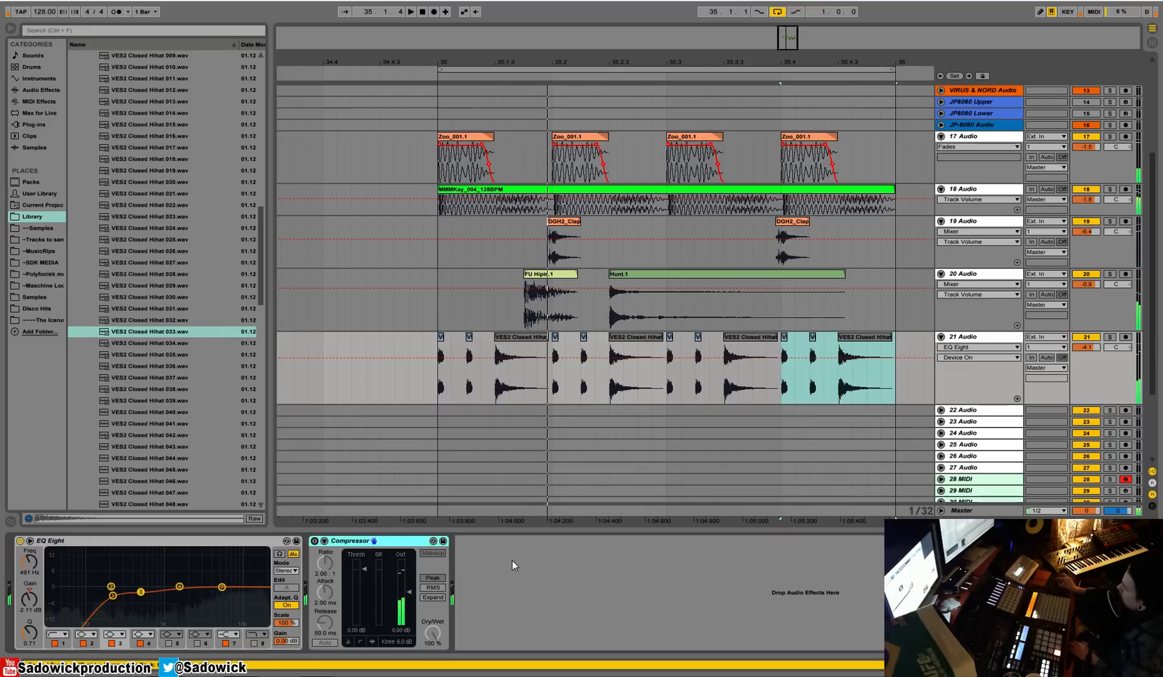
left_click(533, 569)
double_click(380, 544)
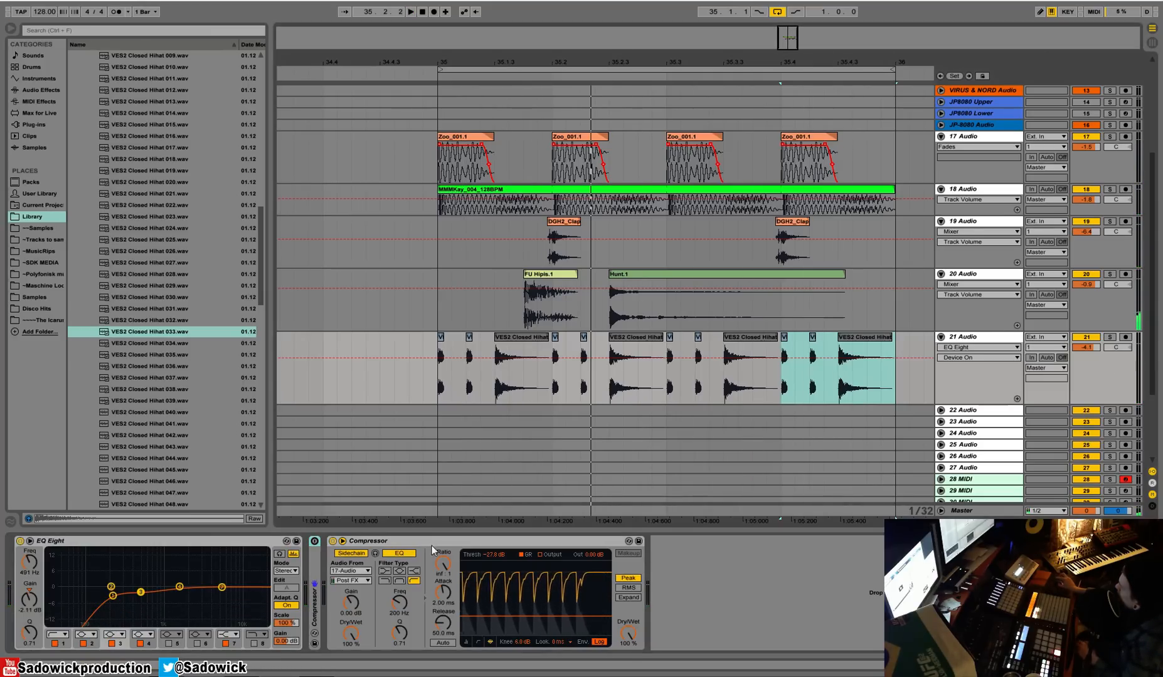
left_click_drag(141, 593, 135, 598)
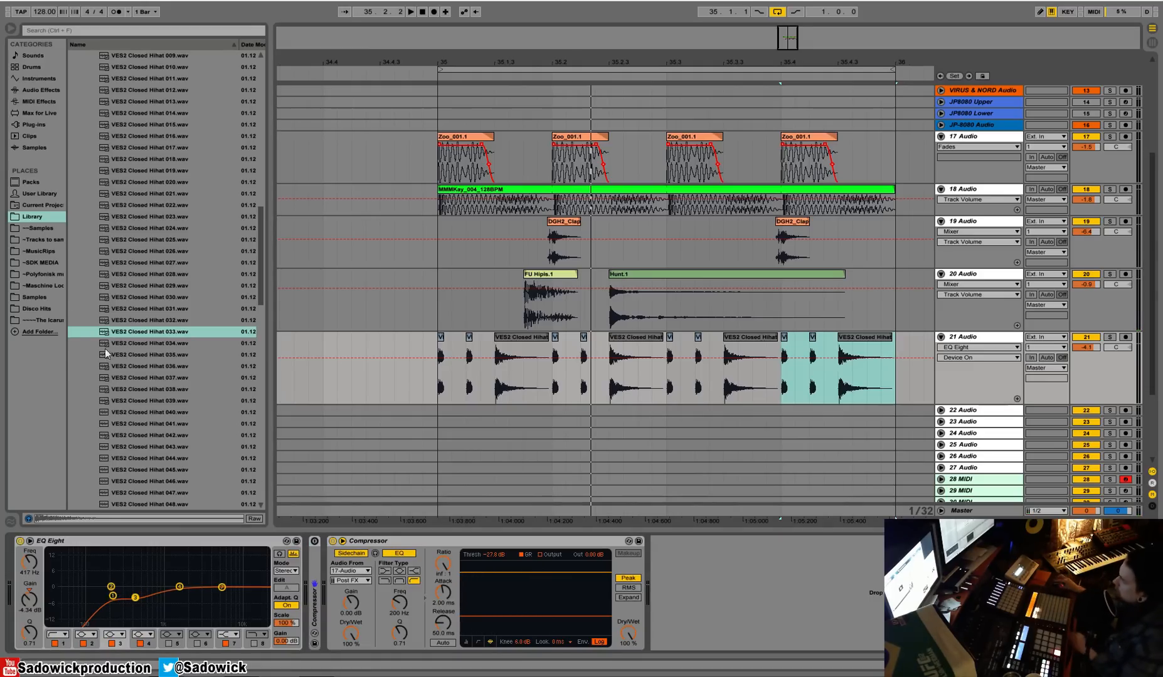
Collapse the VES2 Closed Hihat folder and open the VES2 Ride folder.
left_click(110, 352)
left_click(138, 393)
scroll(138, 393, "down", 1)
left_click_drag(263, 245, 261, 168)
left_click(84, 287)
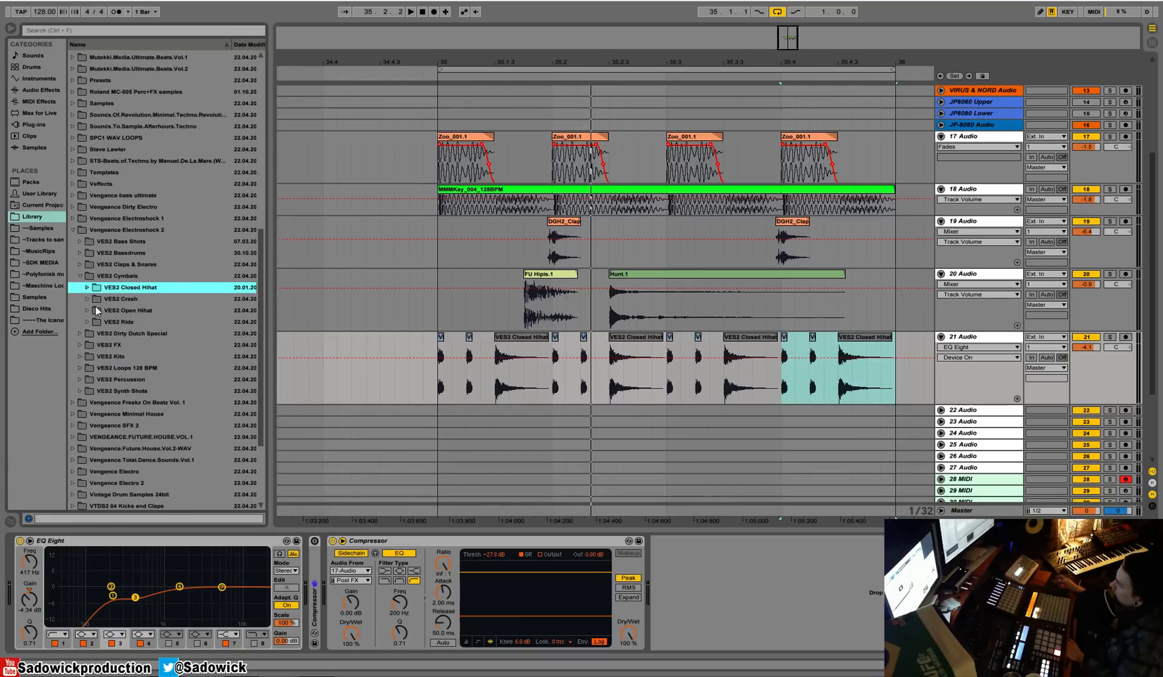
left_click(89, 322)
Audition the ride samples from VES2 Ride 10 through VES2 Ride 22.
left_click(126, 322)
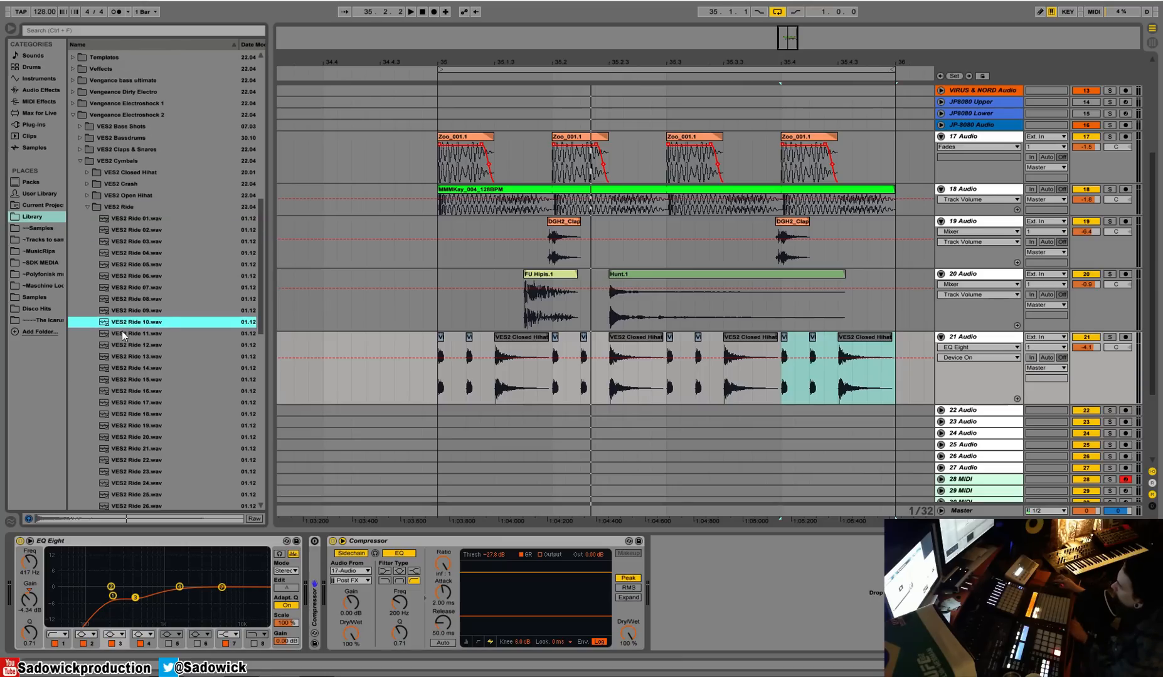
left_click(122, 332)
key("Down")
key("Down")
key("Down")
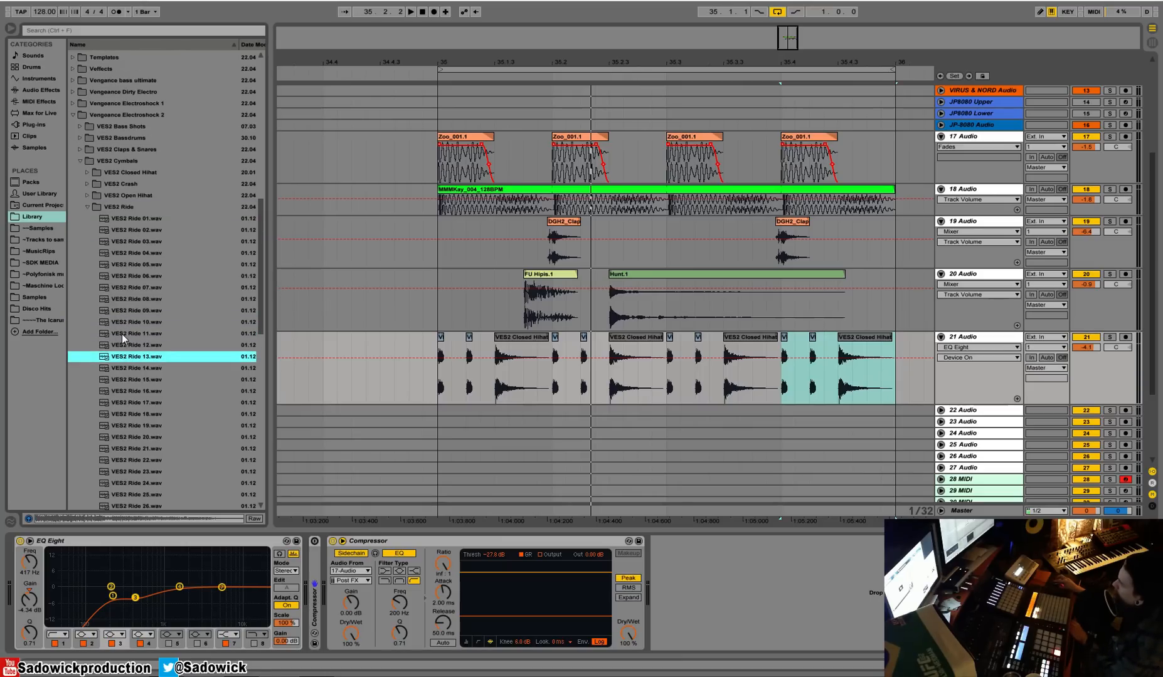
key("Down")
key("Down")
key("Down")
key("Down")
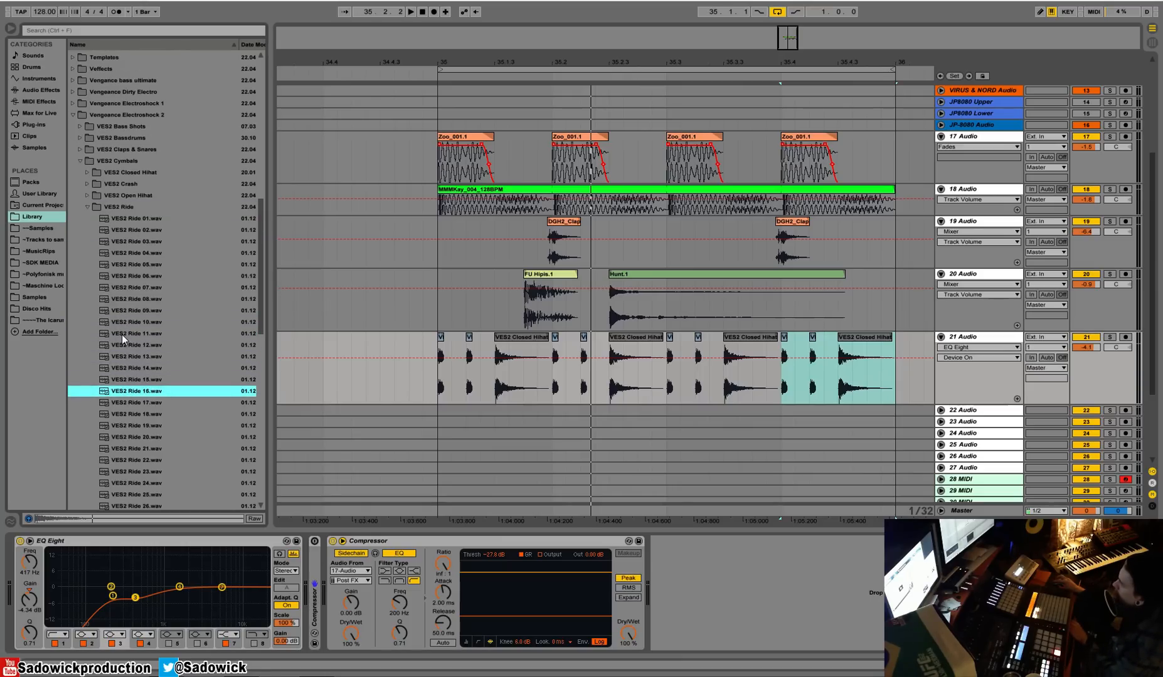
key("Down")
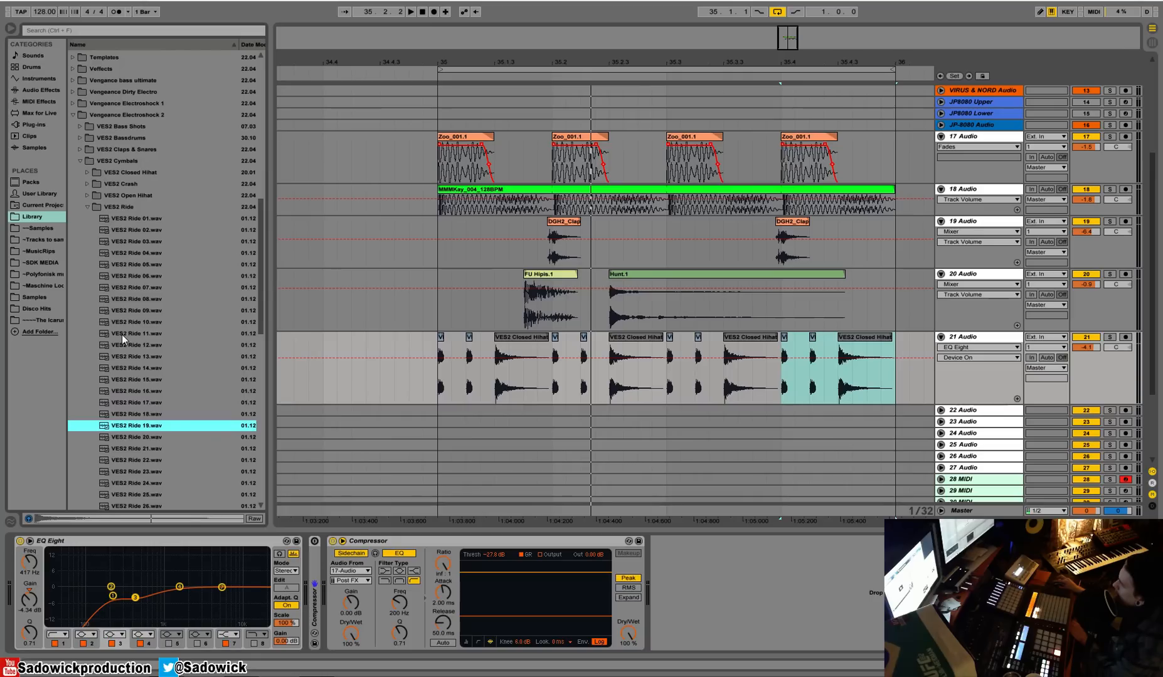
key("Down")
key("Down")
key("Down")
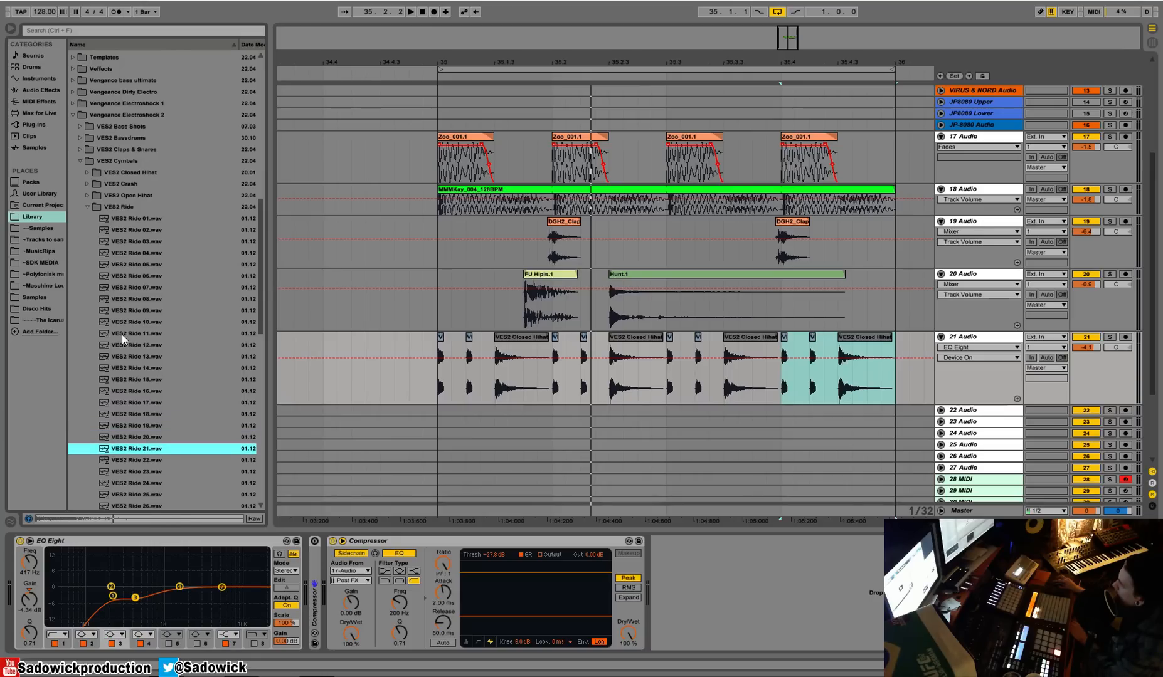
Place VES2 Ride 22 on 22 Audio at the first offbeat, set the track volume to -7.2 dB and shorten the clip to end at 35.2.
left_click_drag(129, 462, 493, 411)
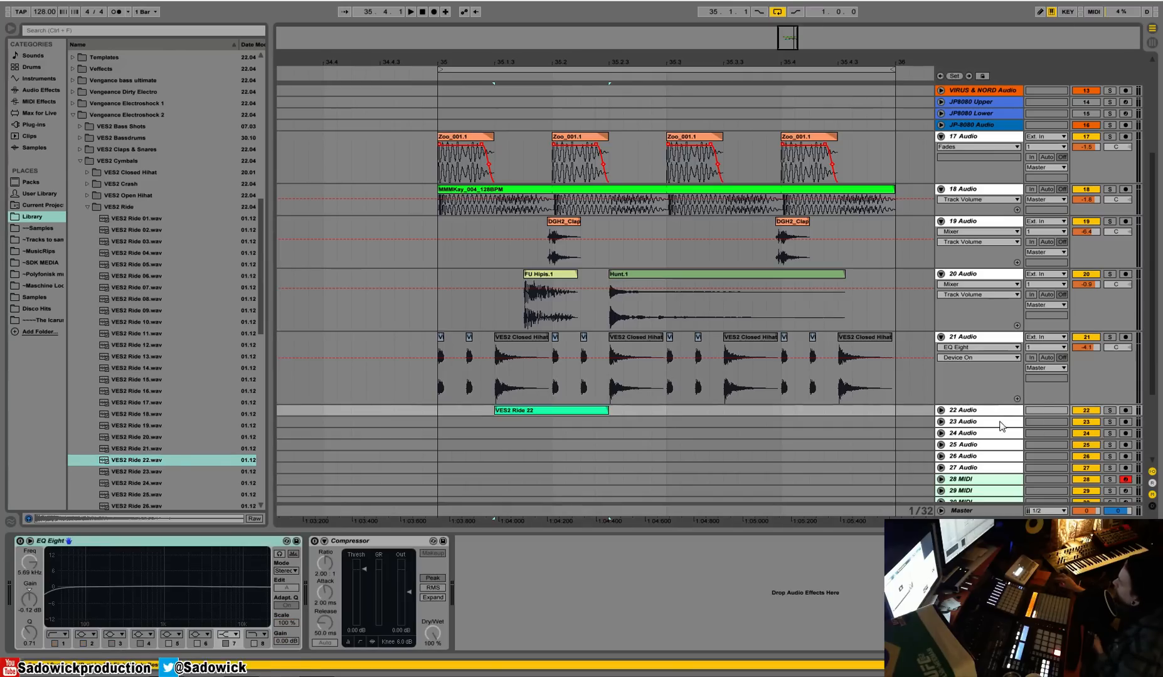
left_click_drag(999, 415, 1003, 468)
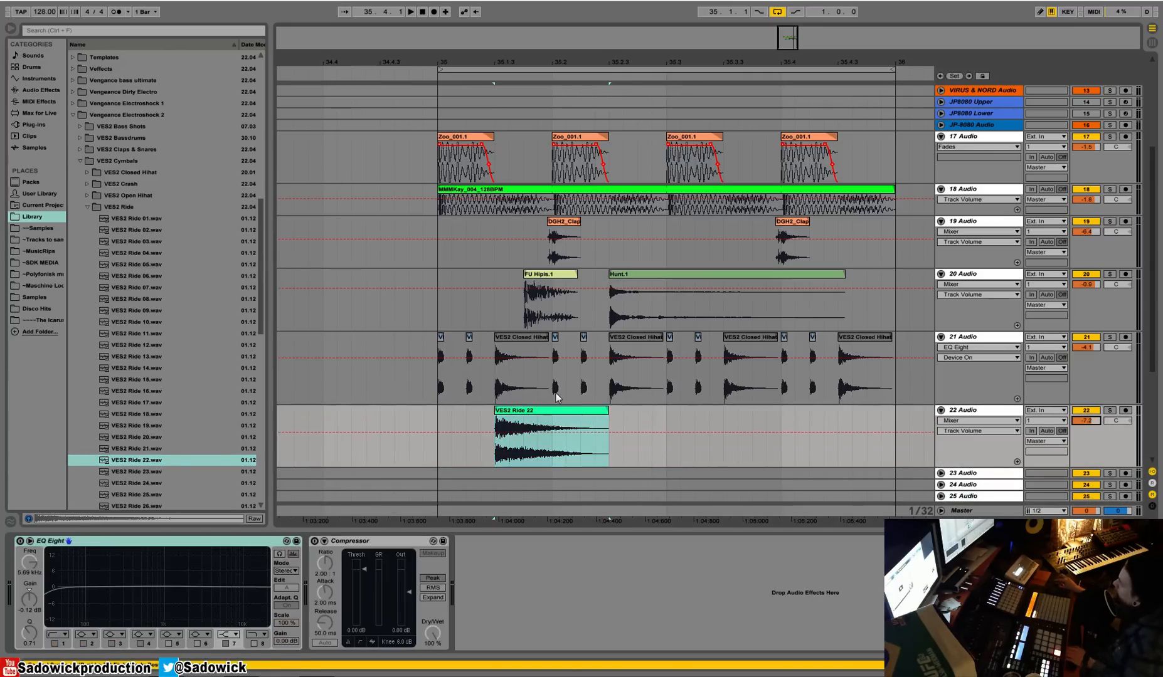
left_click_drag(607, 411, 551, 415)
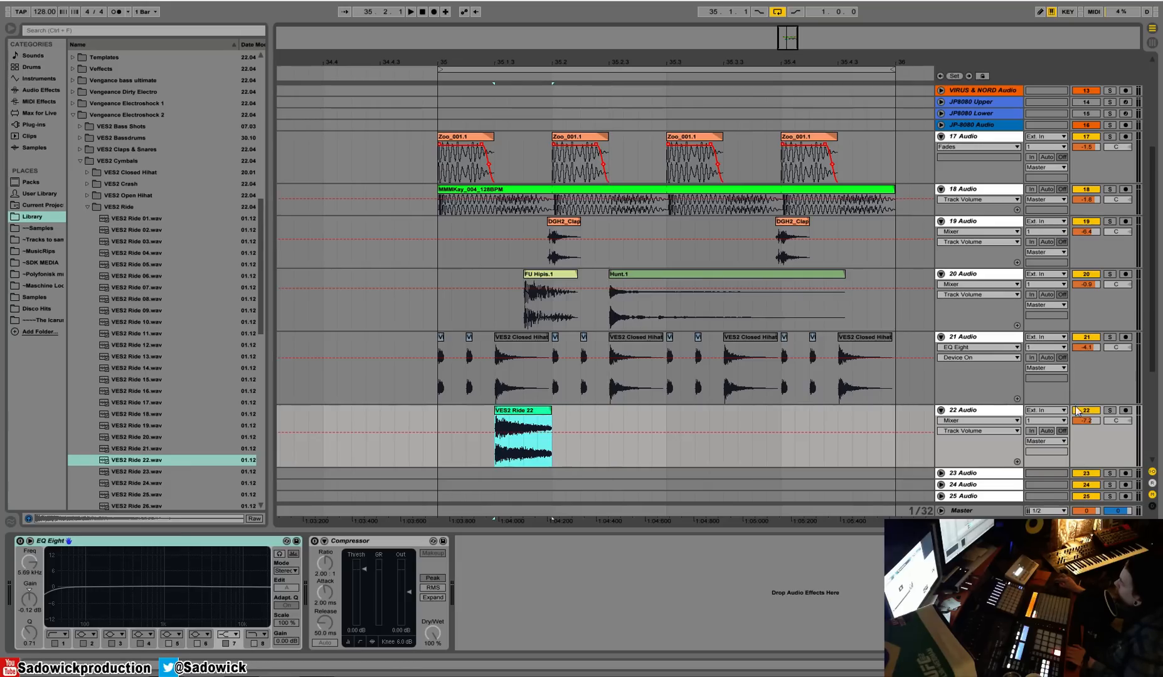
Lower 22 Audio to about -12.6 dB and duplicate the one-beat ride section three times to fill every offbeat of bar 35.
left_click(431, 411)
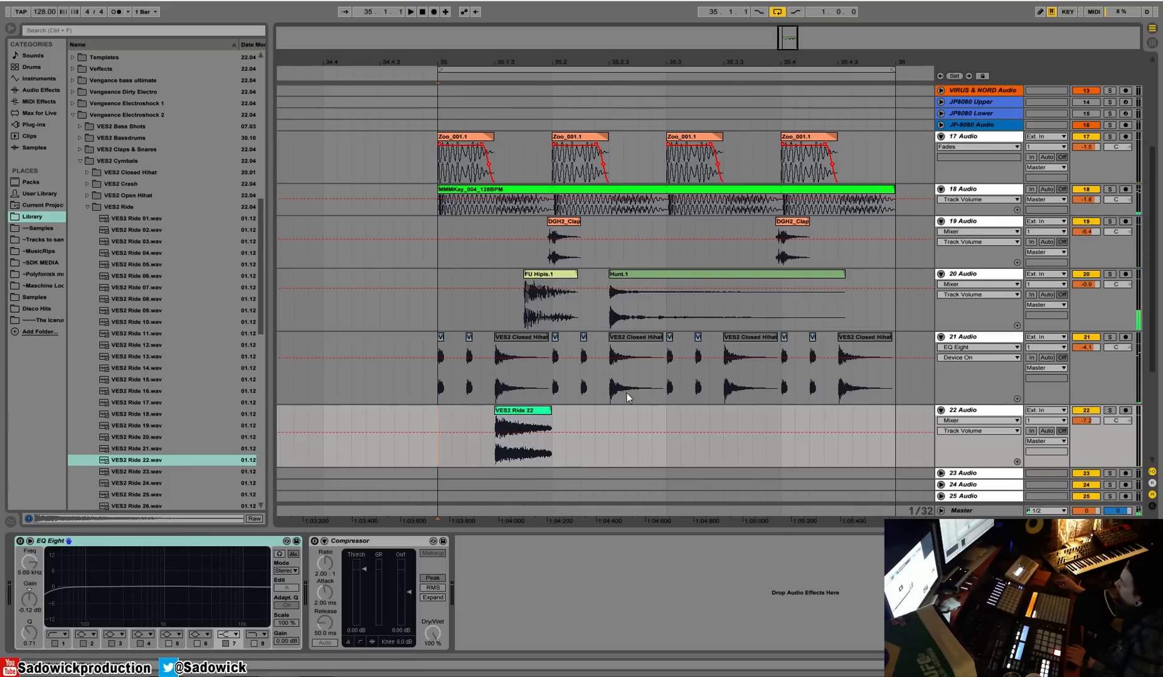
left_click_drag(1089, 420, 1090, 419)
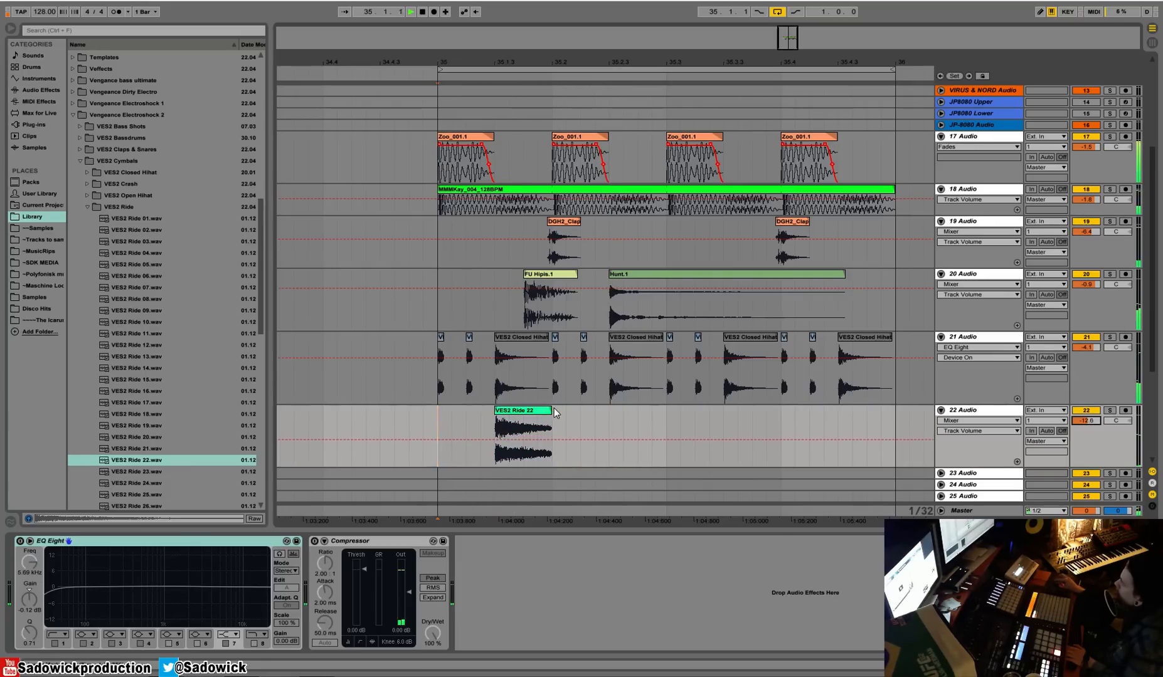
left_click(496, 423)
left_click(437, 424, "shift")
key("ctrl+d")
key("ctrl+d")
key("ctrl+d")
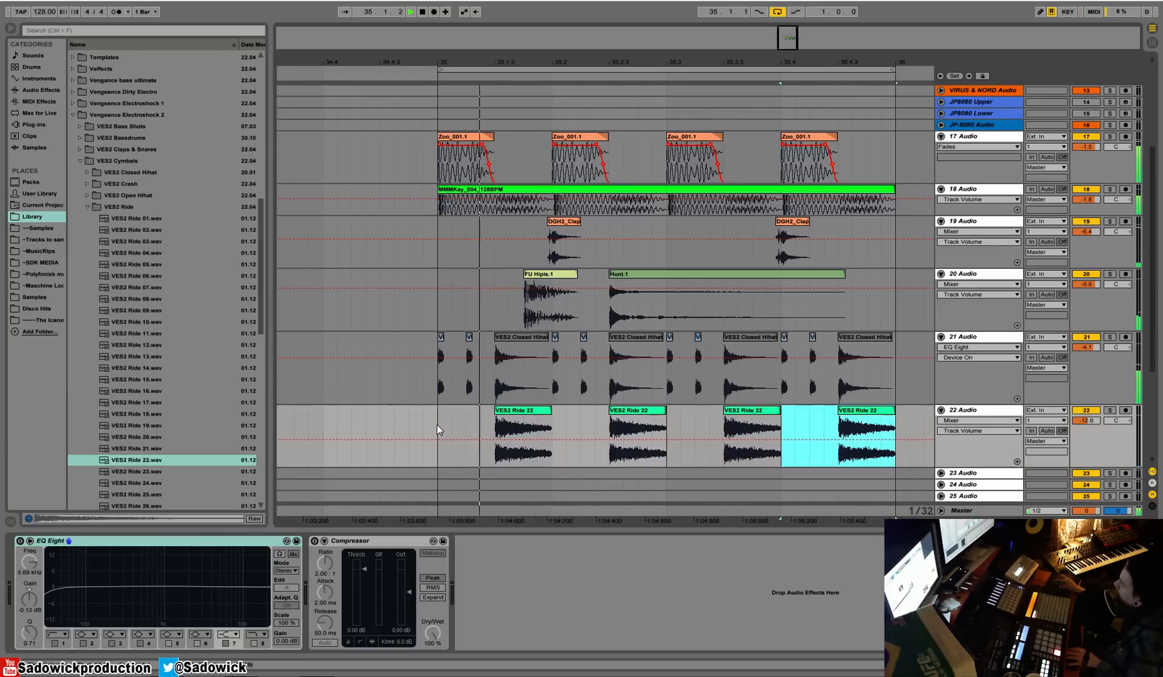
Solo 21 Audio and 22 Audio, and pan them to 11L and 13R respectively.
left_click(1110, 338)
left_click(1110, 410, "ctrl")
key("space")
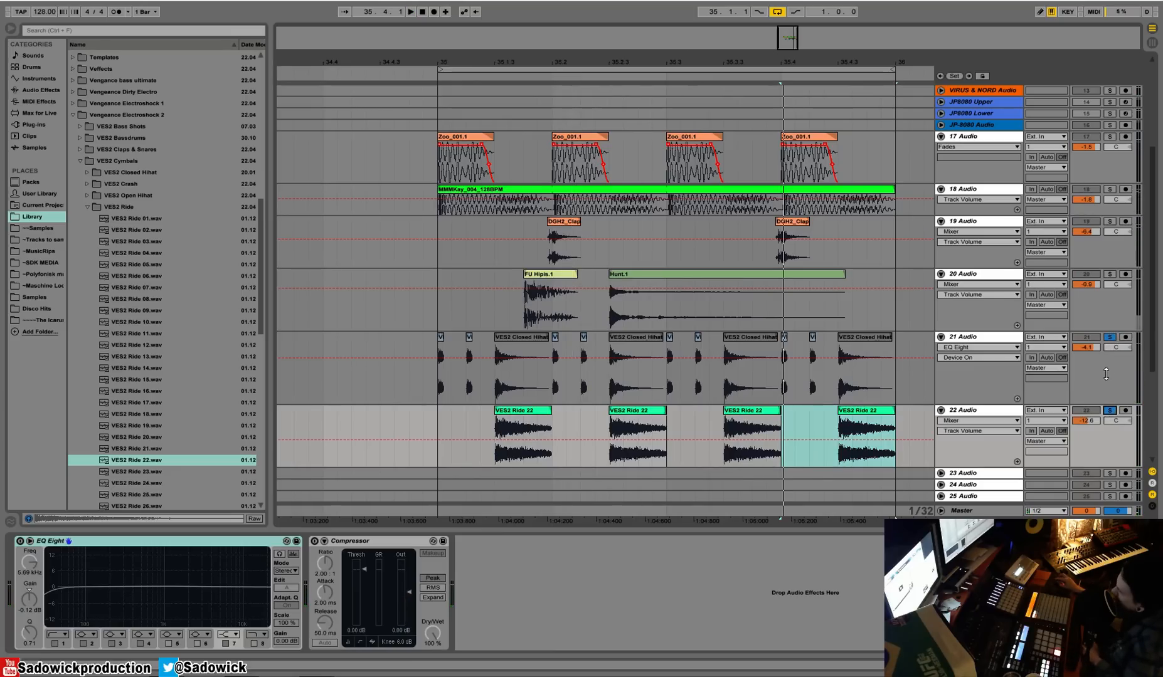
key("space")
mouse_move(1116, 421)
left_mouse_down()
mouse_move(1116, 409)
mouse_move(1116, 426)
left_mouse_up()
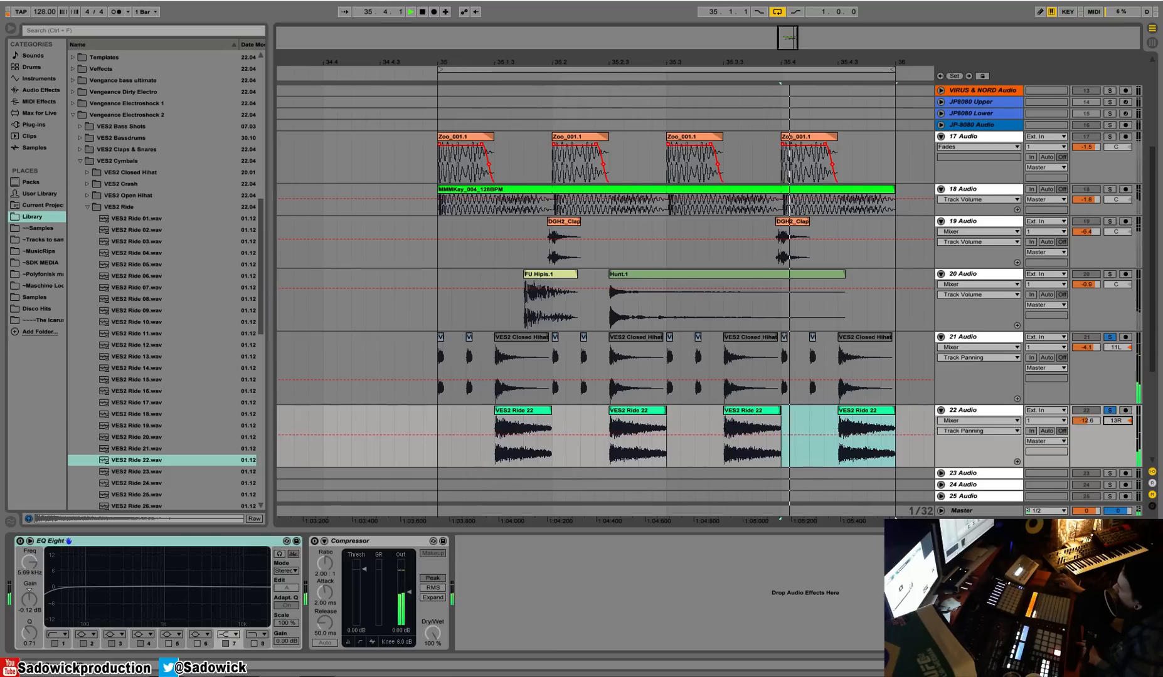
Enable EQ Eight on 22 Audio, move its band 1 low cut to 402 Hz and end the solo.
left_click(25, 556)
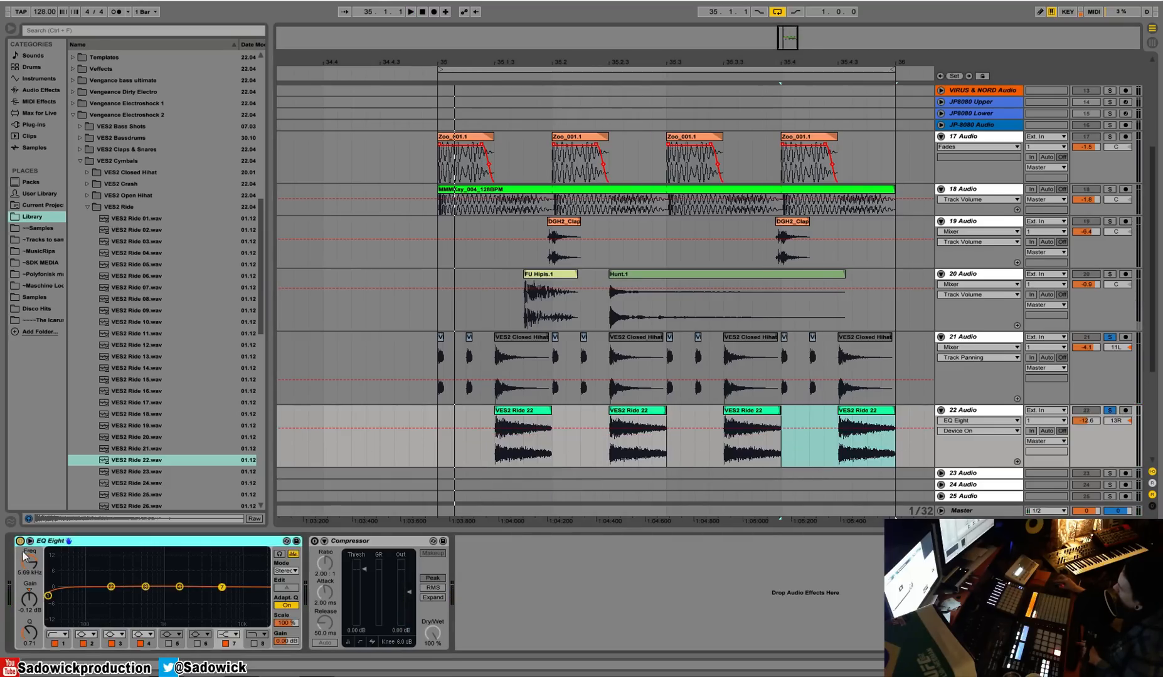
left_click_drag(48, 596, 111, 587)
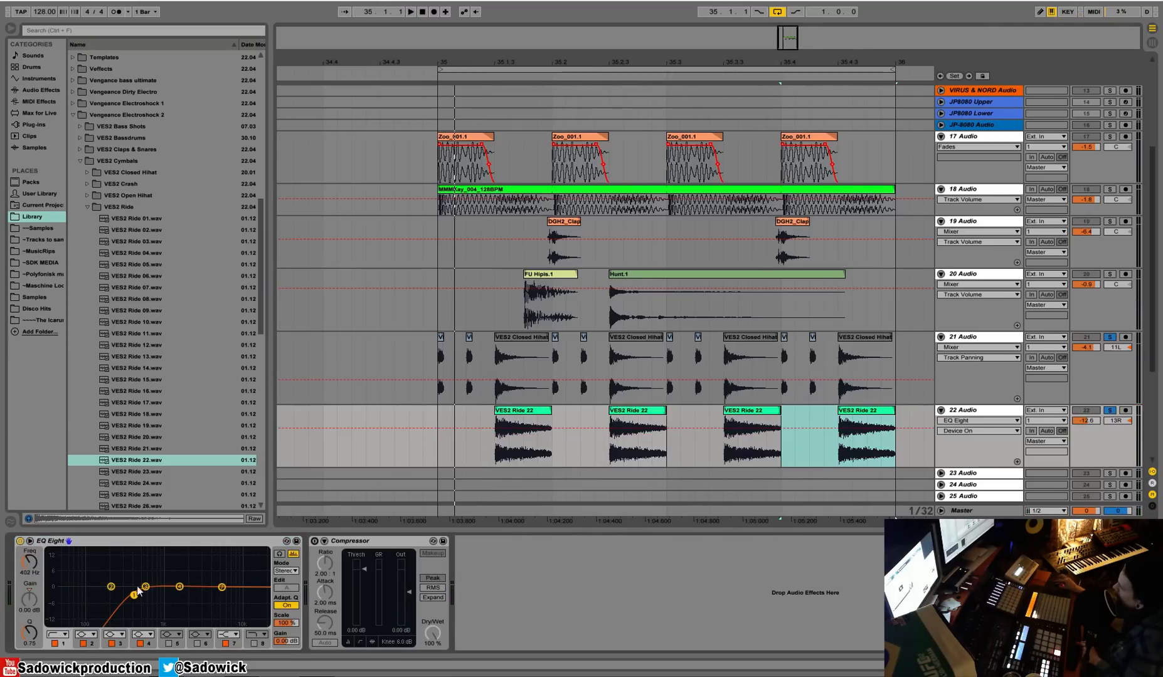
key("space")
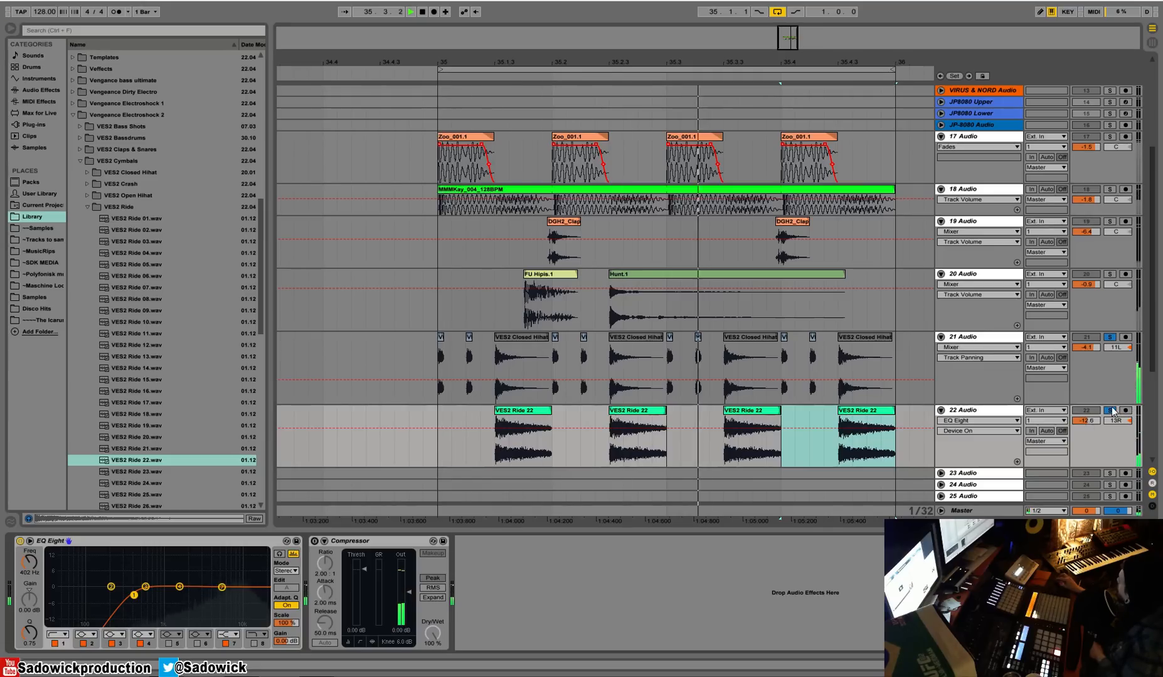
left_click(1112, 411)
Reduce the lane heights of 19 Audio, 20 Audio, 21 Audio and 22 Audio.
left_click_drag(1101, 405, 1101, 383)
left_click_drag(1097, 446, 1098, 425)
left_click_drag(1094, 330, 1096, 295)
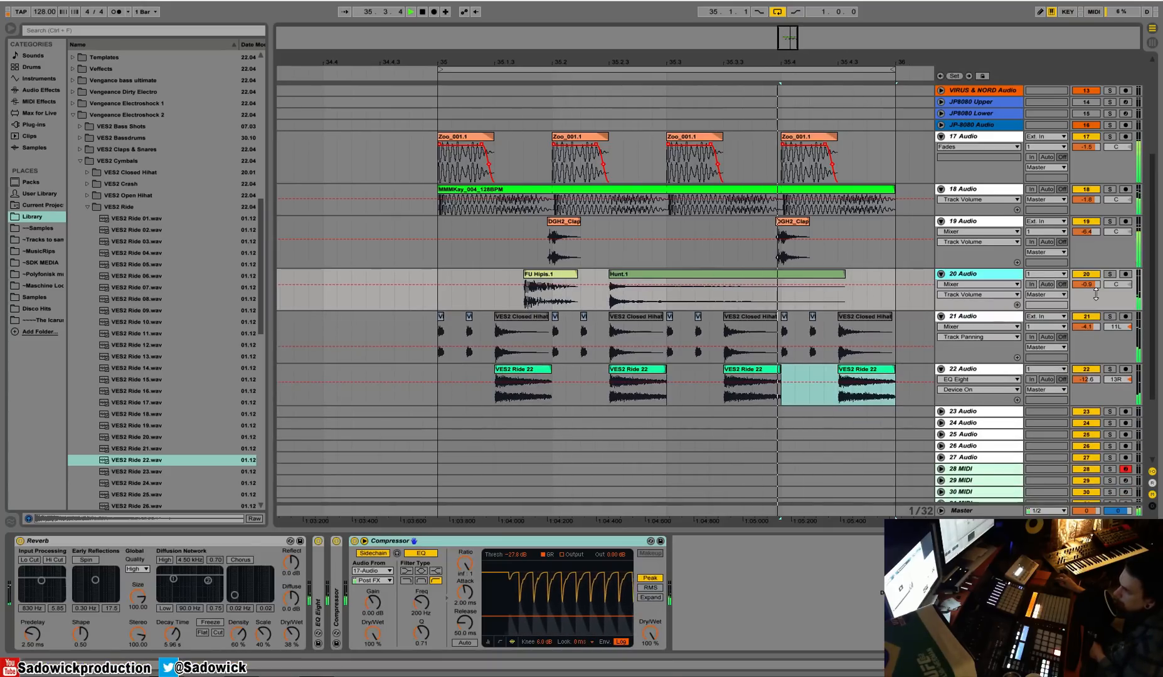
left_click_drag(1096, 268, 1096, 257)
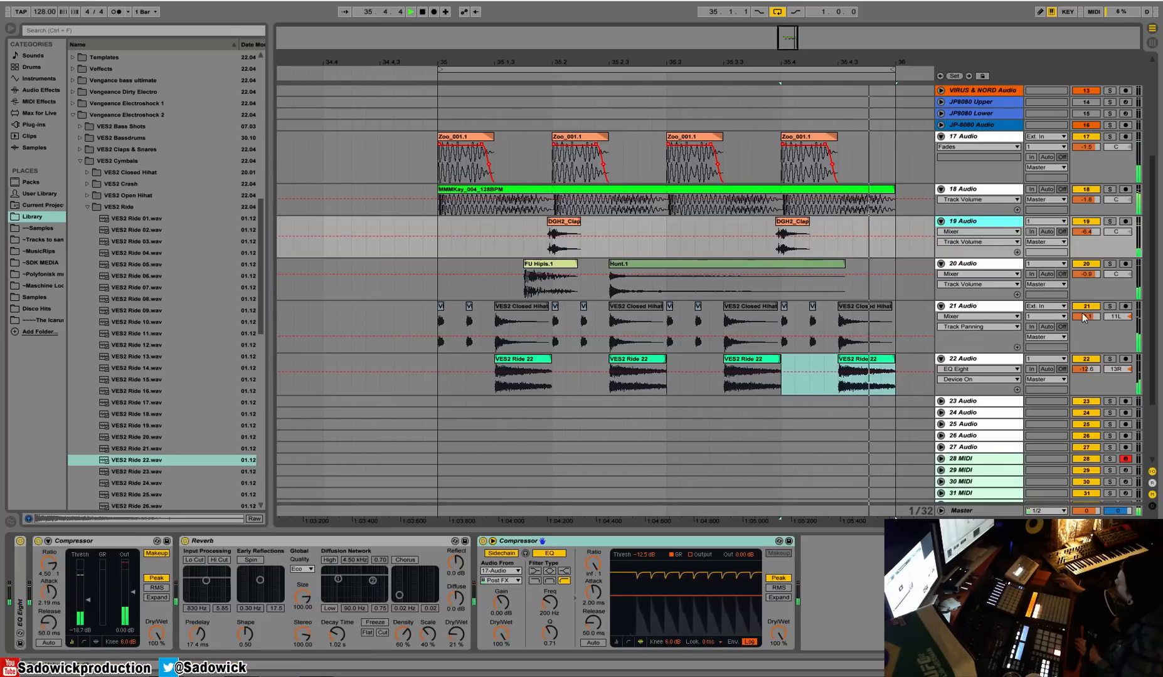
Balance 21 Audio to about -4.6 dB and 22 Audio to -16.8 dB, briefly muting the ride for comparison.
mouse_move(1087, 317)
left_mouse_down()
mouse_move(1086, 326)
mouse_move(1086, 310)
left_mouse_up()
left_click(1085, 360)
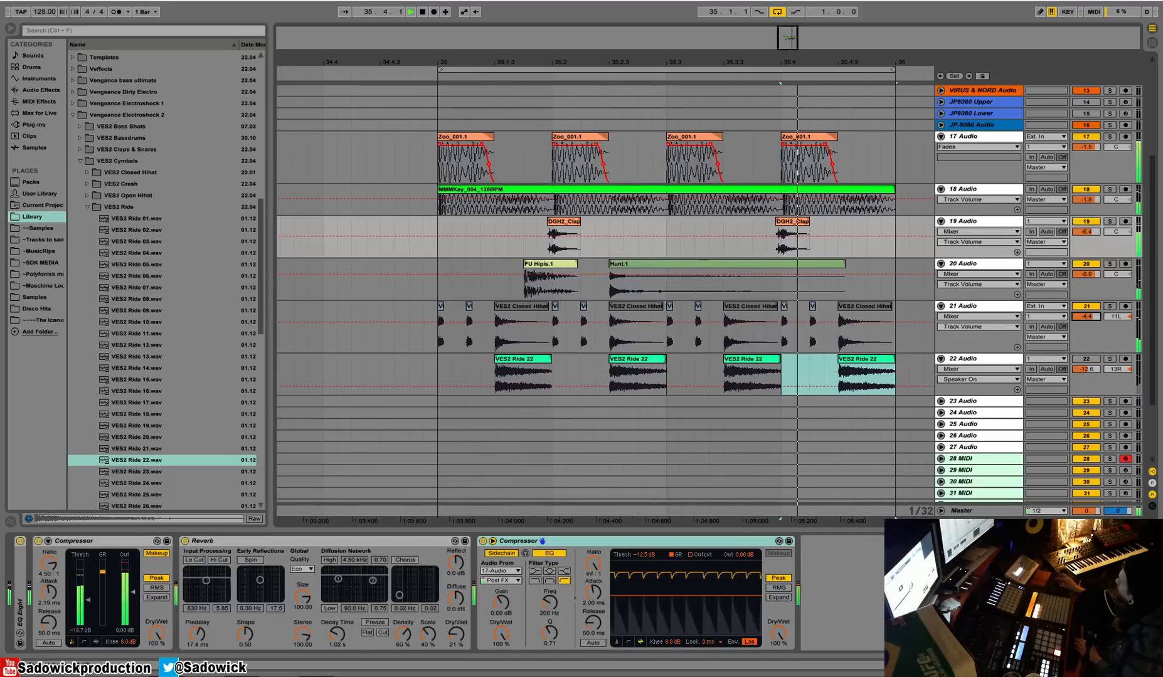
left_click(1086, 359)
left_click_drag(1087, 371, 1087, 386)
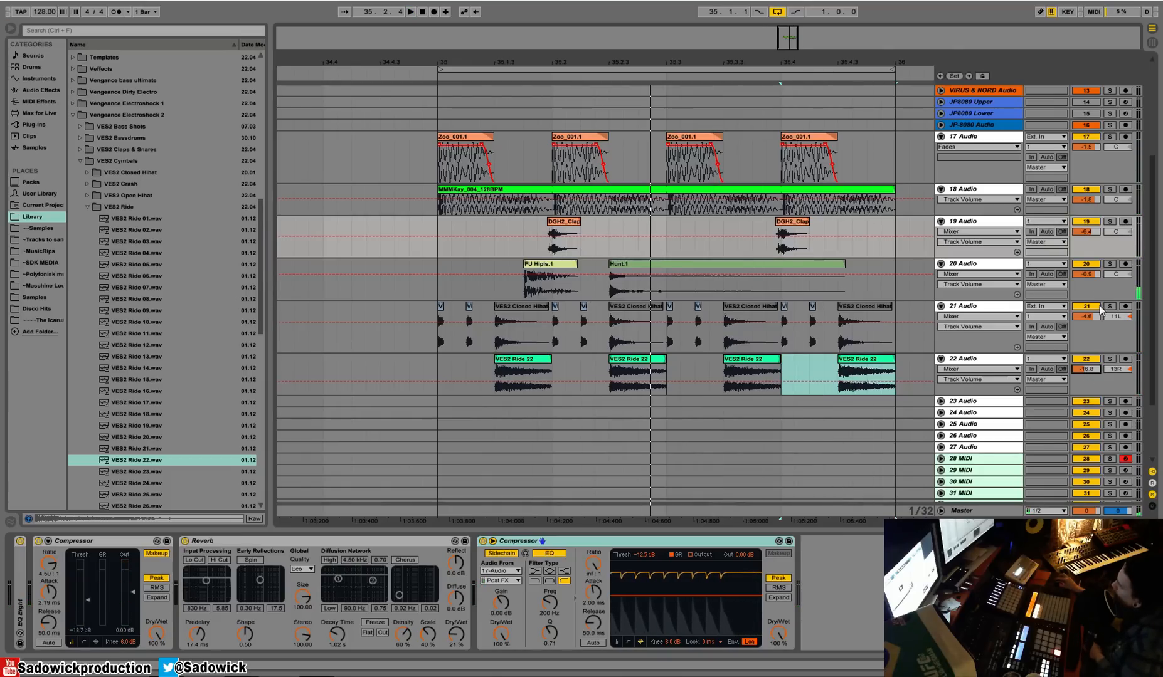
Unfold and select 23 Audio, and open the VES2 FX Misc sample folder in place of the VES2 Ride folder.
left_click(941, 401)
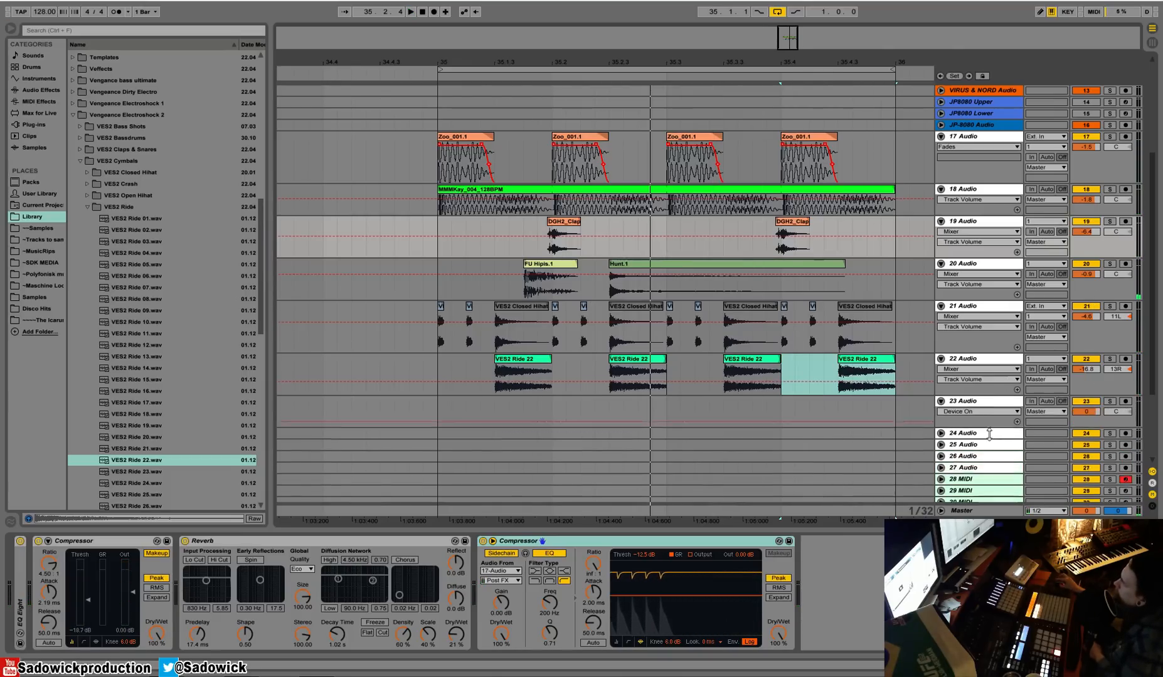
left_click(989, 401)
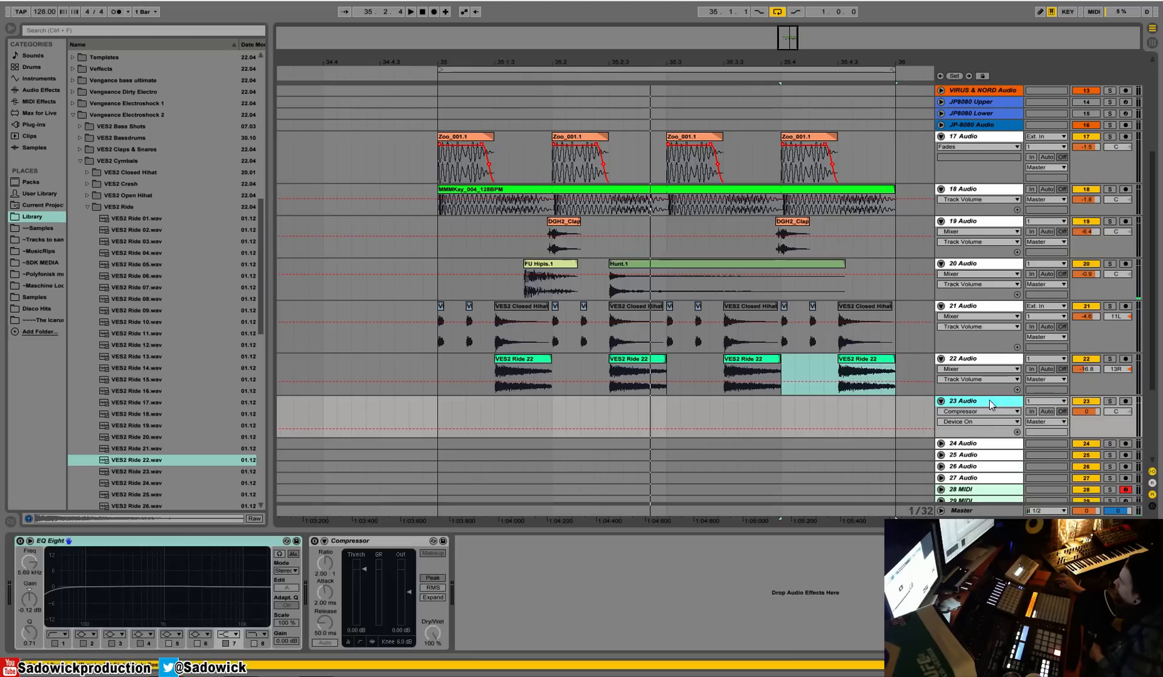
left_click(93, 206)
left_click(85, 228)
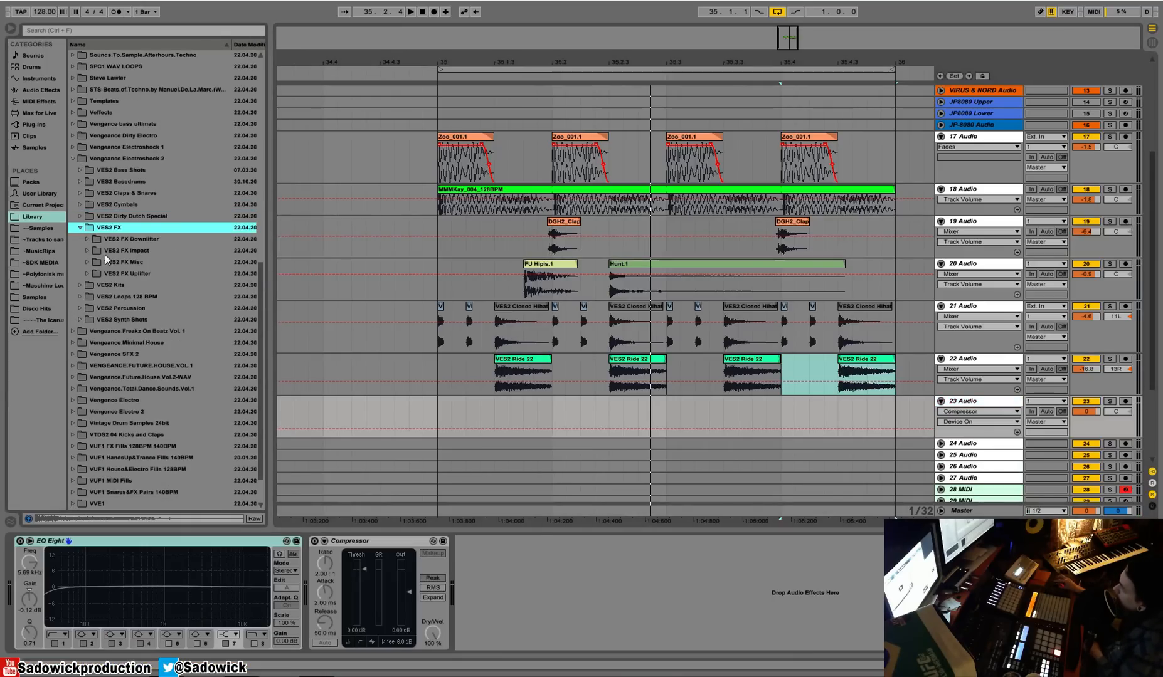
left_click(85, 260)
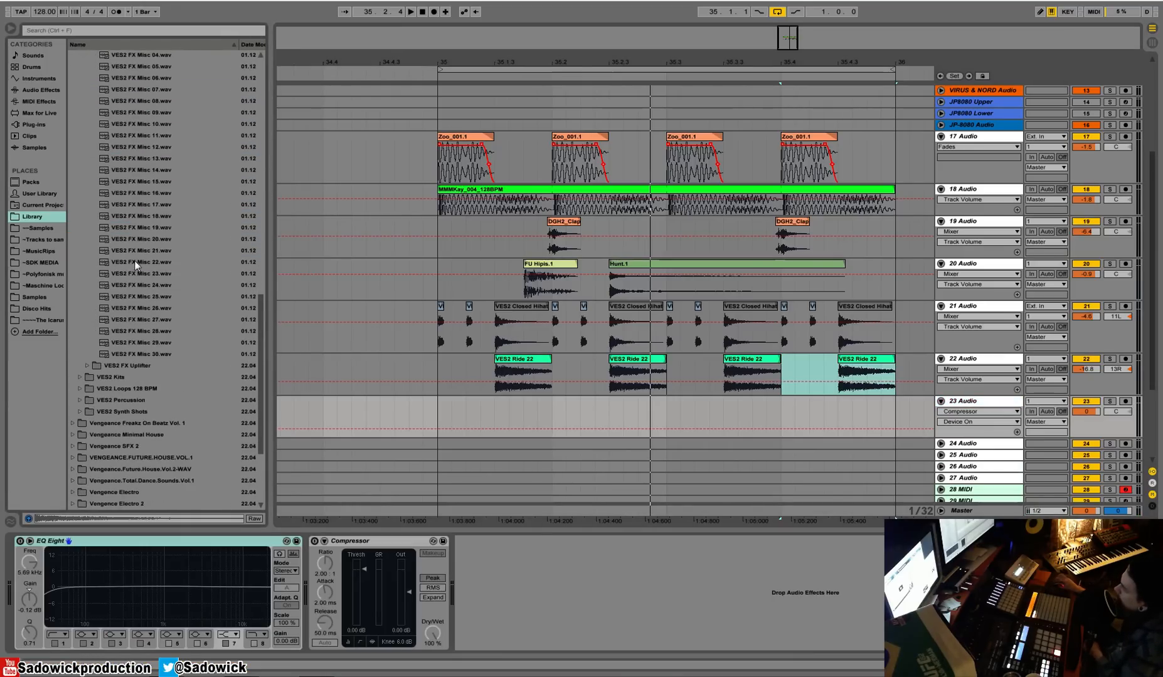
Audition the VES2 FX Misc samples up to VES2 FX Misc 21.
left_click(141, 207)
left_click(137, 227)
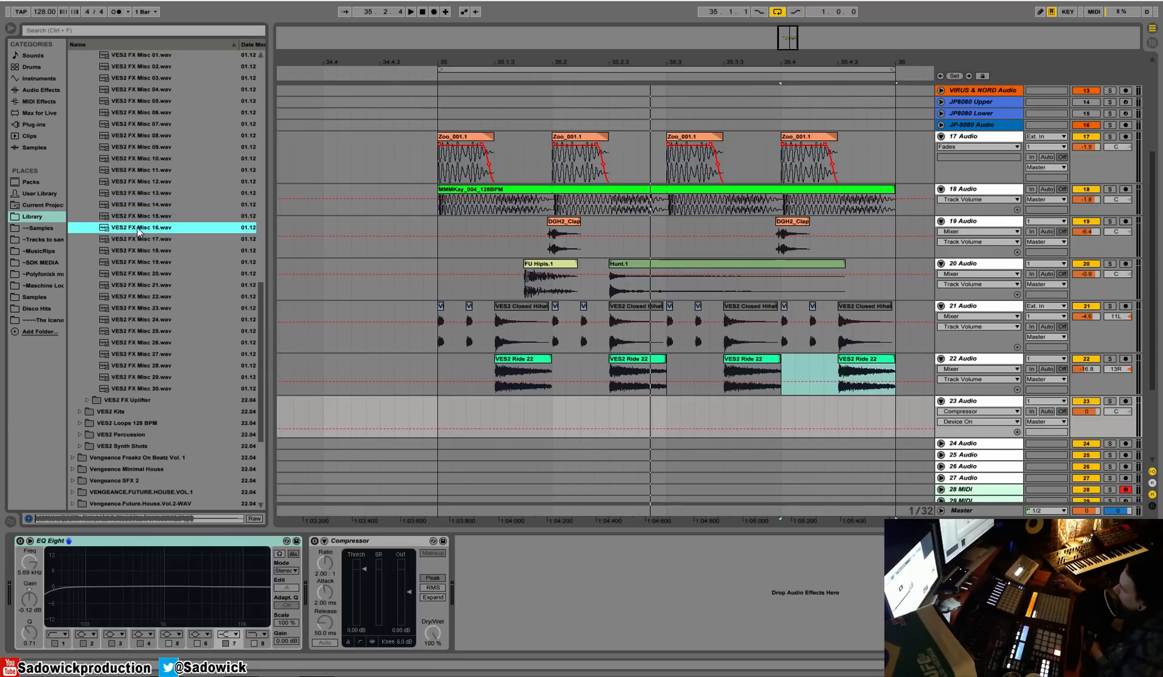
left_click(133, 243)
left_click(133, 262)
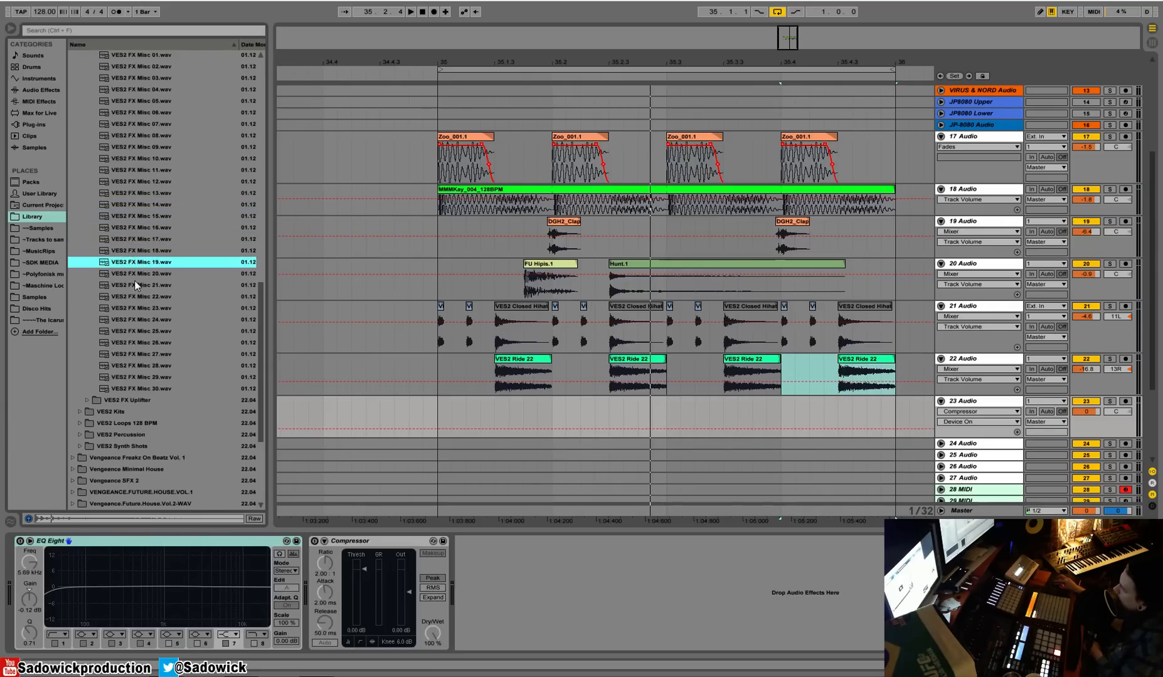
left_click(135, 283)
Place VES2 FX Misc 21 on 23 Audio at bar 35 with track volume -4.5 dB and transpose the clip by -20 st.
left_click_drag(127, 285, 1092, 422)
key("space")
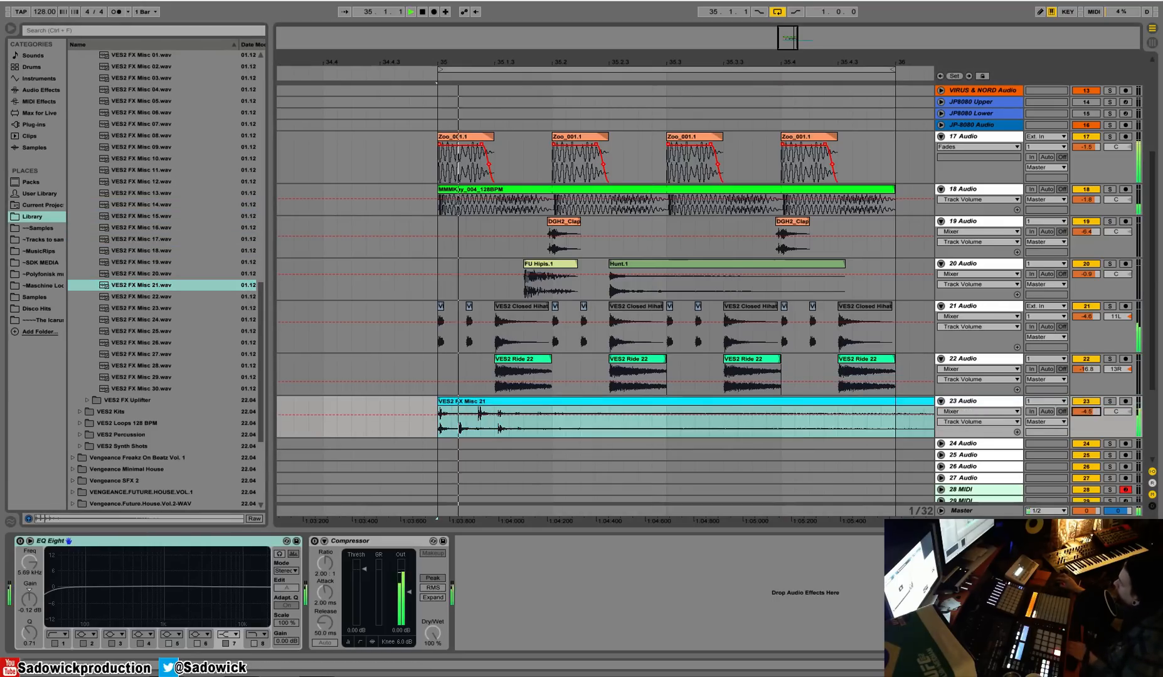
double_click(483, 402)
left_click_drag(70, 626, 71, 672)
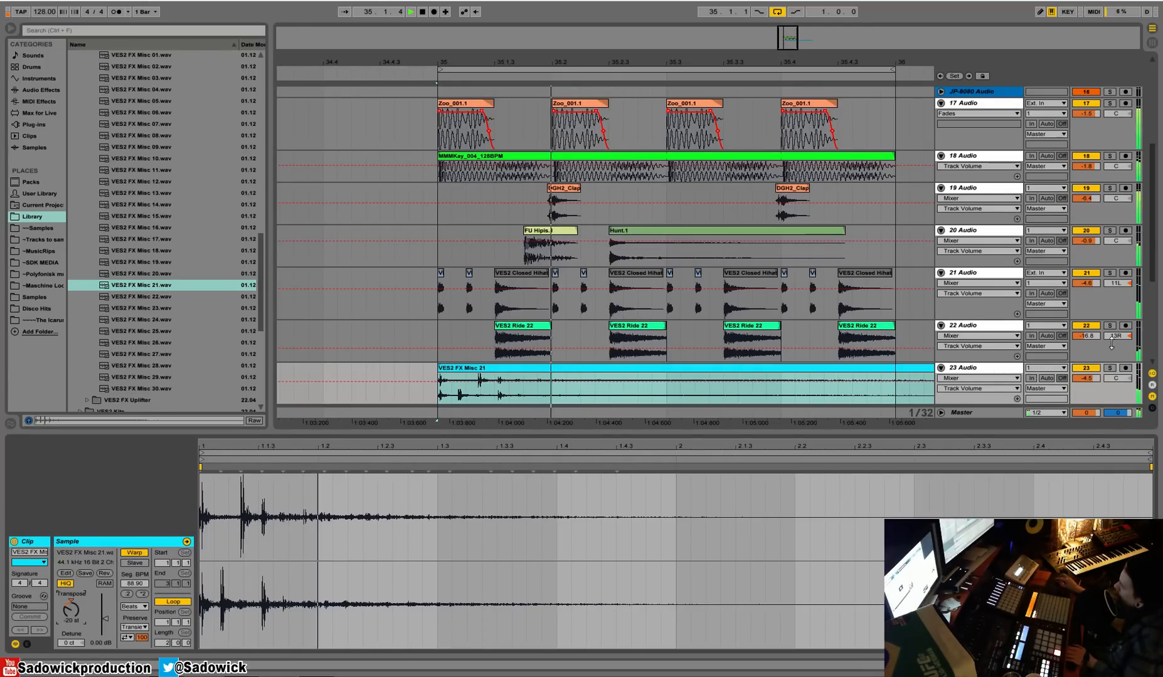
Lower the FX track to -12.7 dB and move it directly below 20 Audio, above the closed hihat track.
scroll(920, 314, "down", 3)
mouse_move(1086, 293)
left_mouse_down()
mouse_move(1084, 306)
mouse_move(1083, 296)
mouse_move(1099, 304)
left_mouse_up()
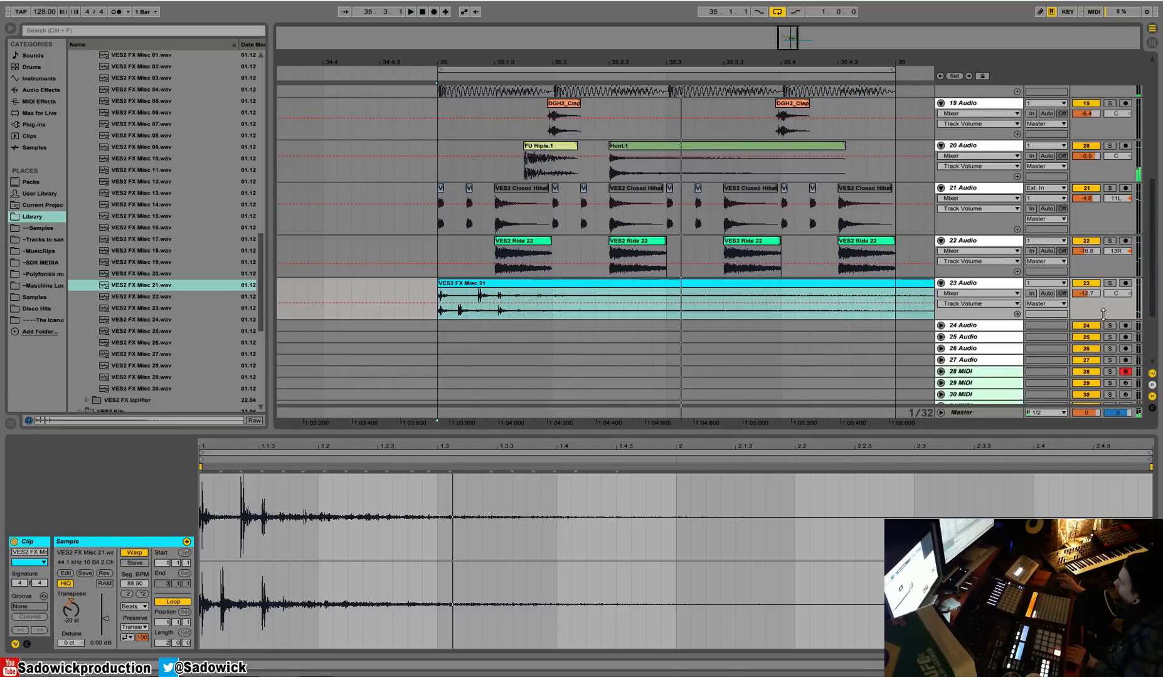
left_click_drag(992, 282, 1044, 190)
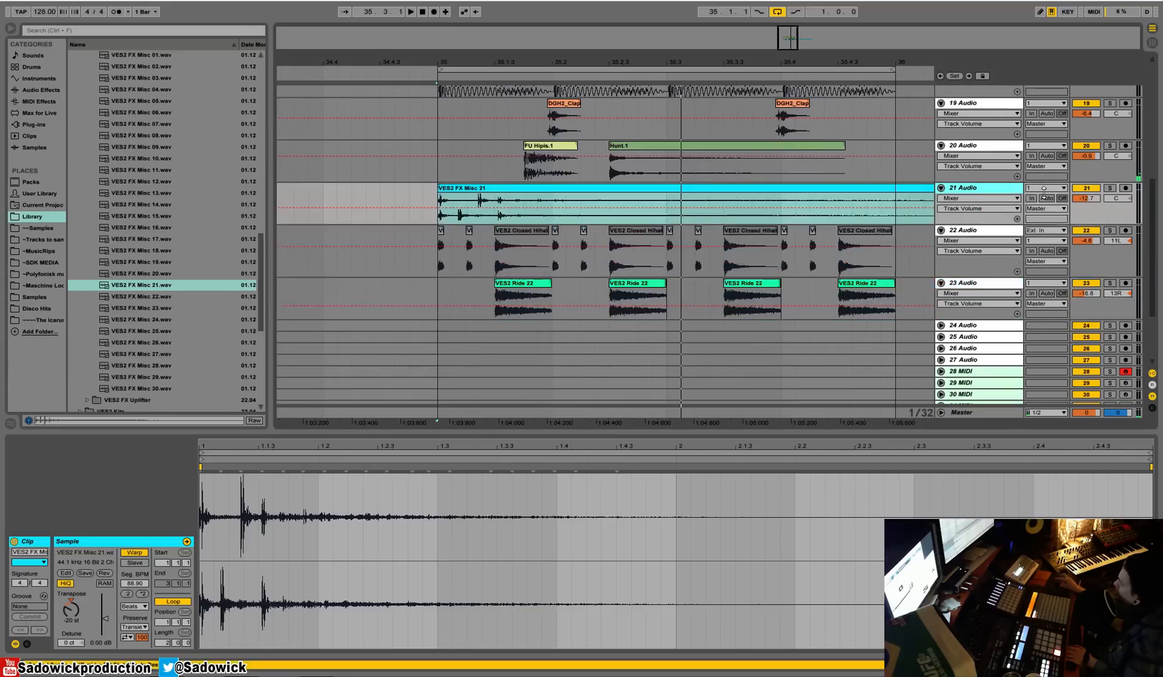
key("space")
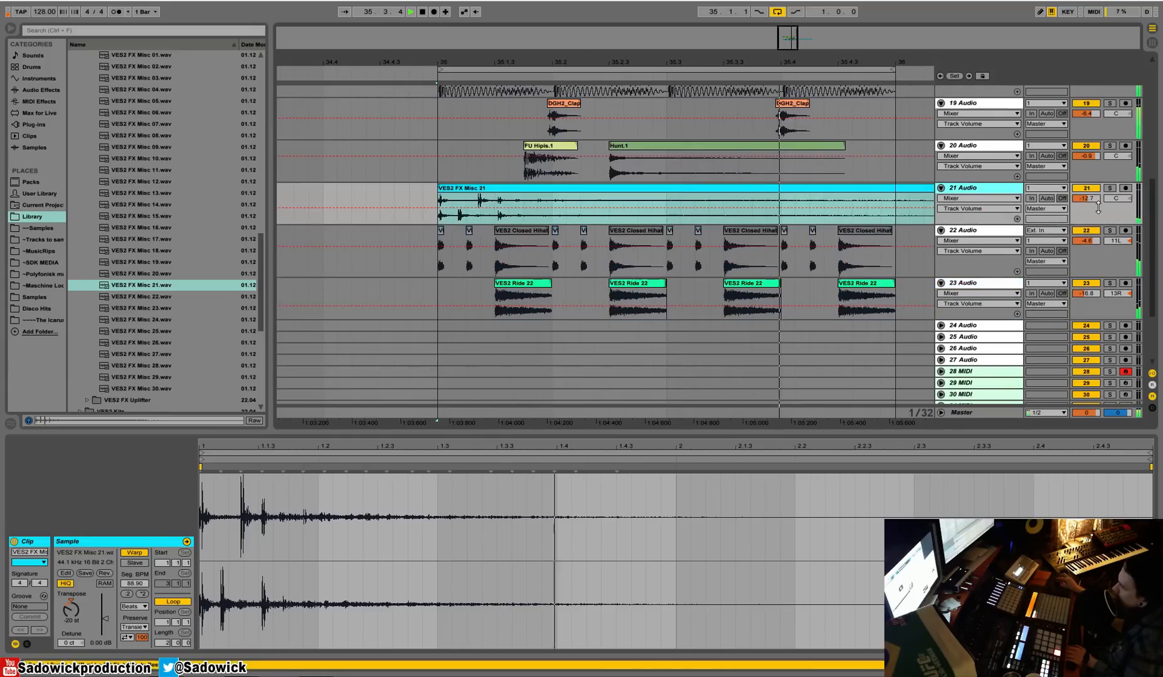
Enable EQ Eight on the FX track and set its band 1 low cut to 108 Hz with a Q of 1.77.
key("shift+Tab")
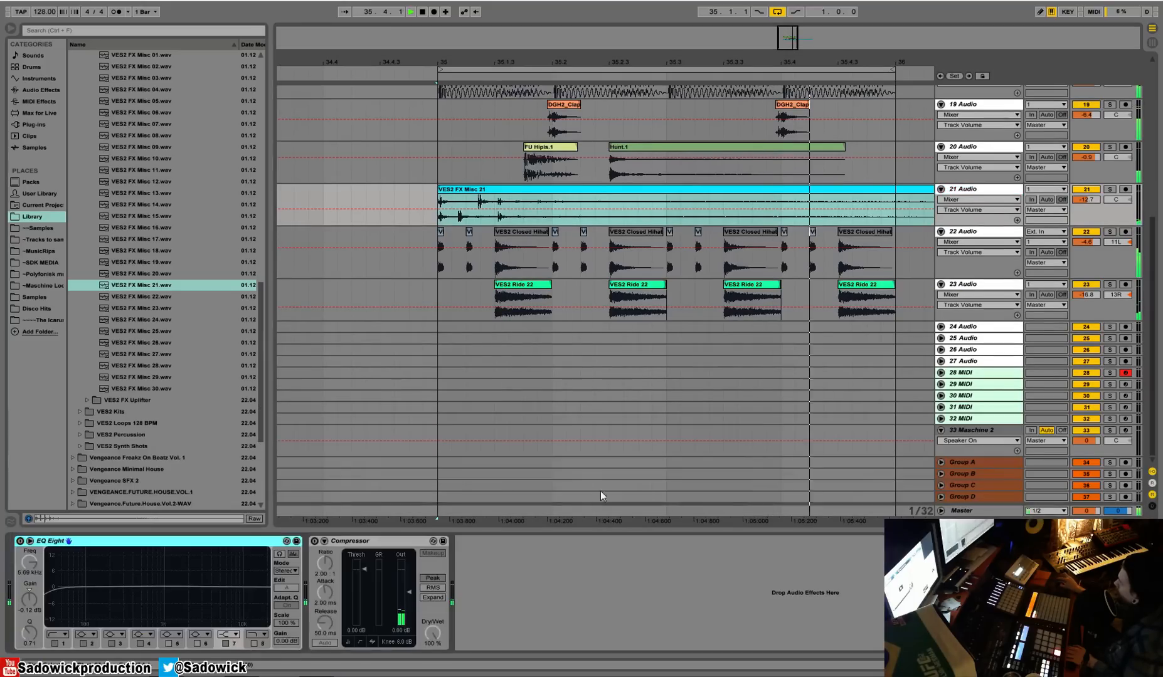
left_click(20, 541)
left_click_drag(48, 589, 91, 583)
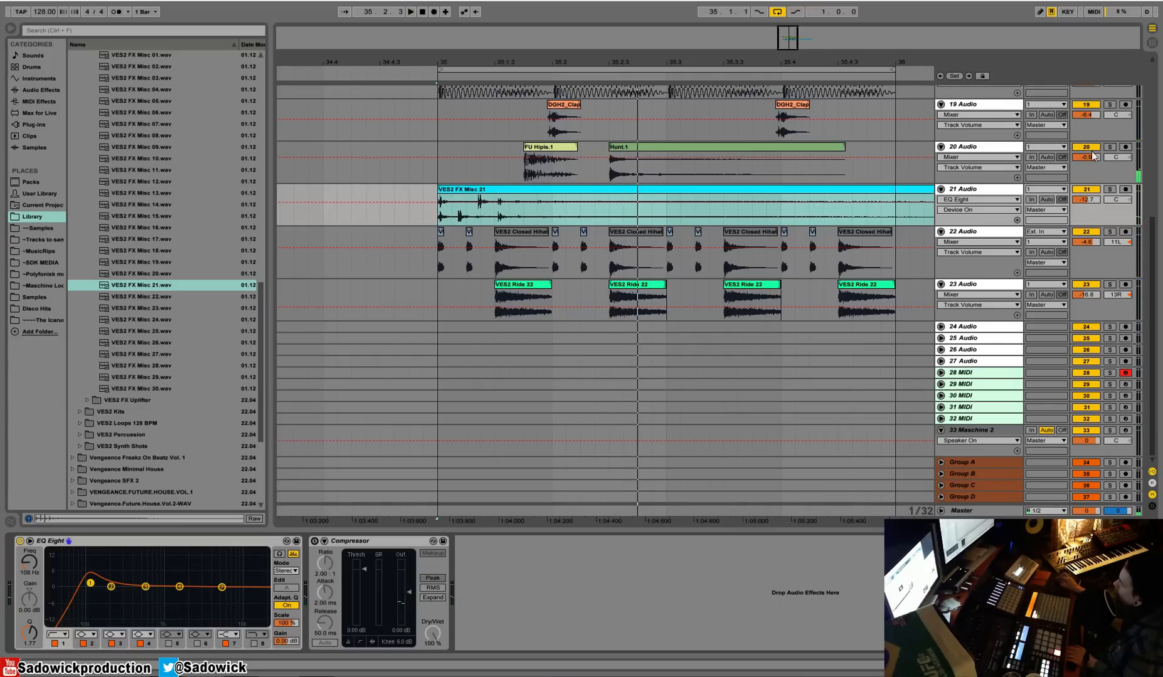
Solo 20 Audio and 21 Audio and play them together.
scroll(1095, 156, "up", 2)
left_click(1110, 195)
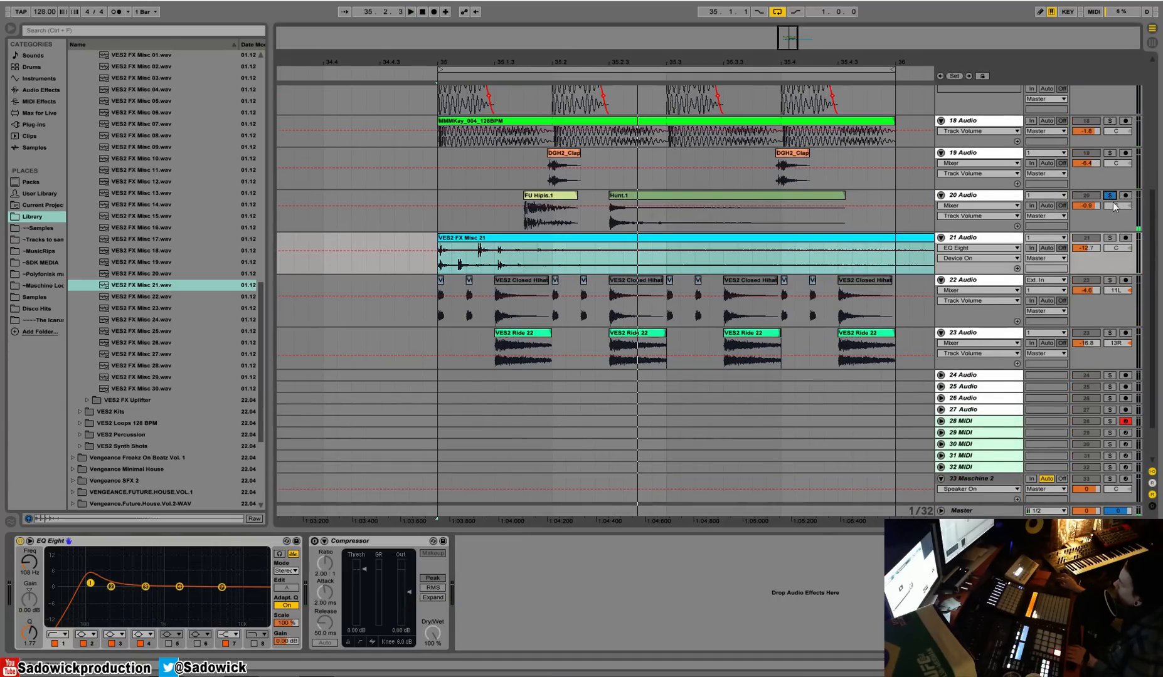
key("space")
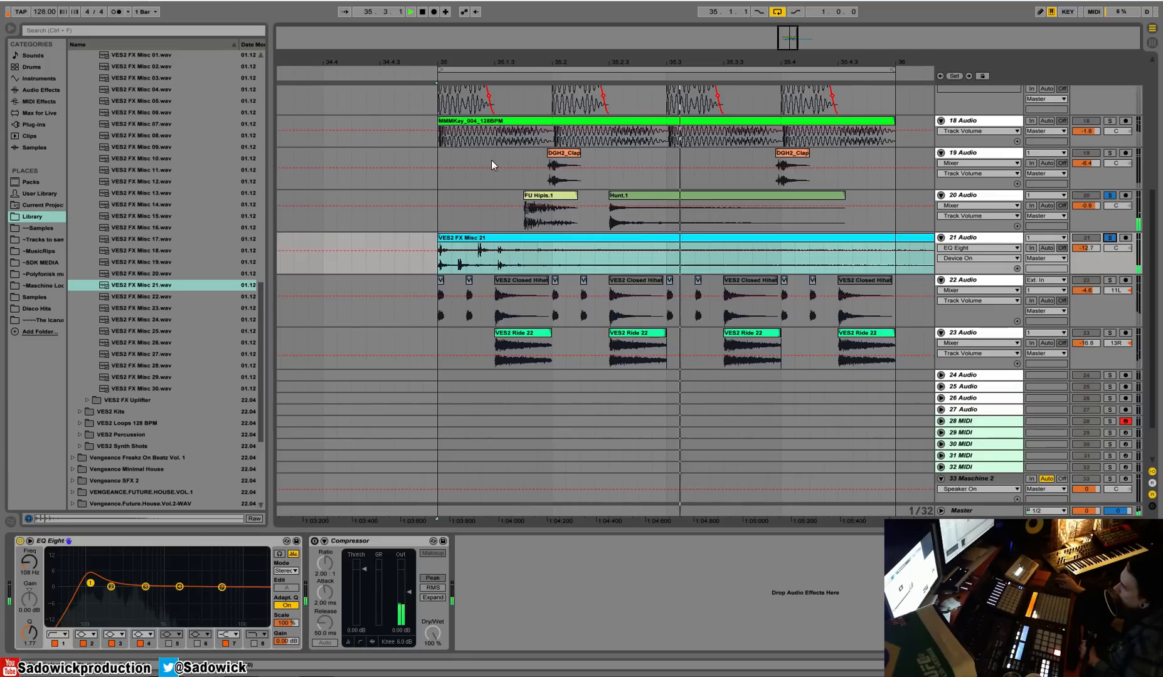
Add Ping Pong Delay to 21 Audio with beat delay 1, filter width 9.00, 63% feedback and 21% dry/wet.
left_click(39, 90)
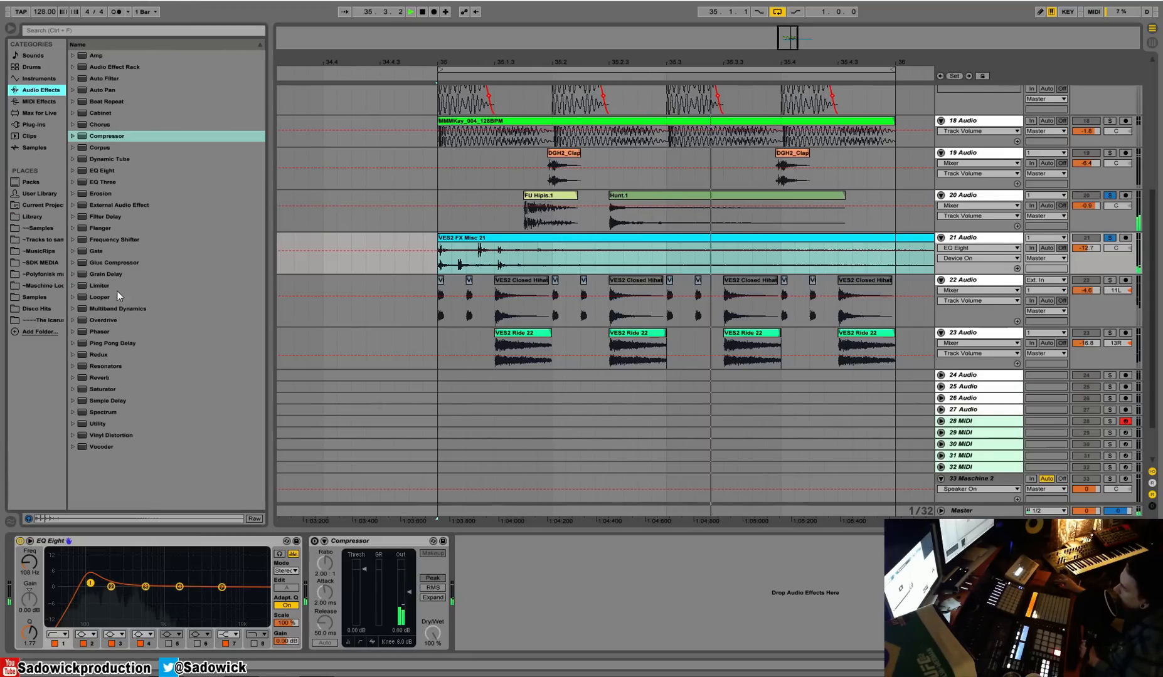
double_click(114, 342)
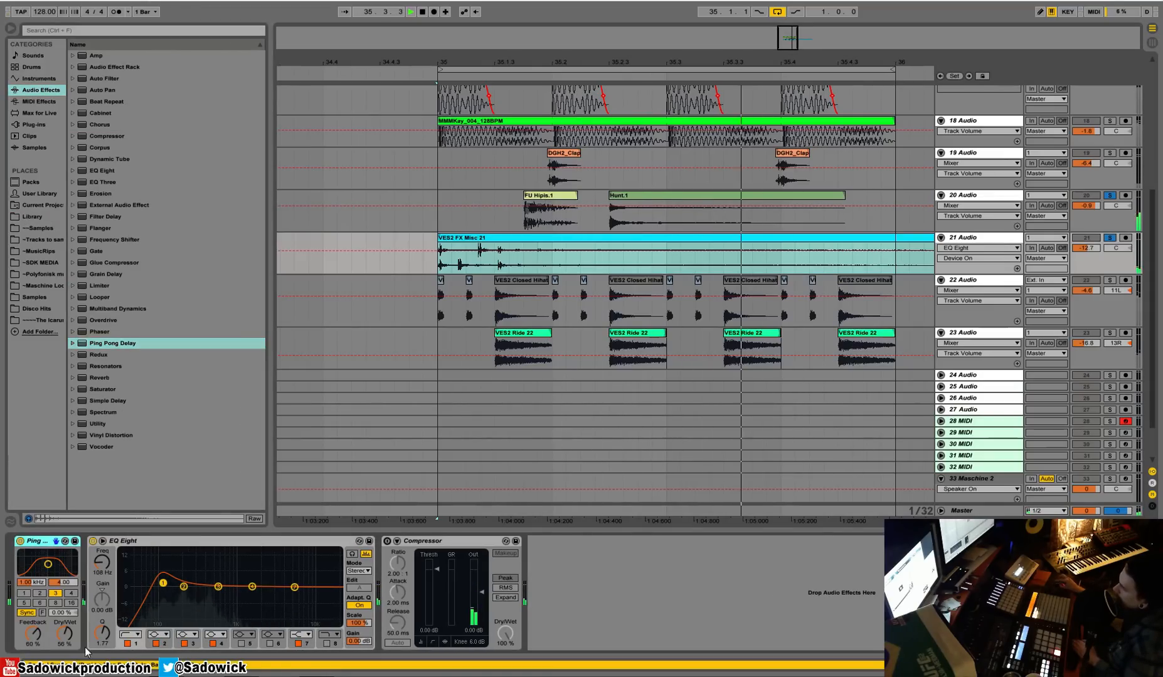
left_click_drag(65, 634, 33, 660)
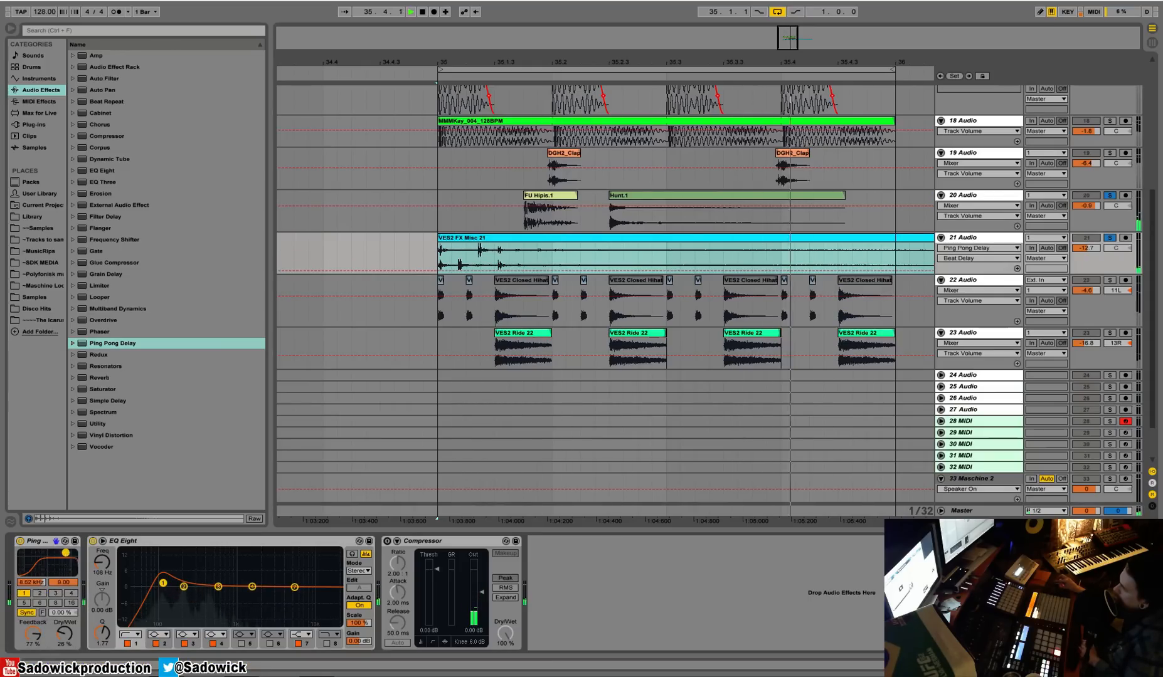
left_click_drag(42, 633, 64, 653)
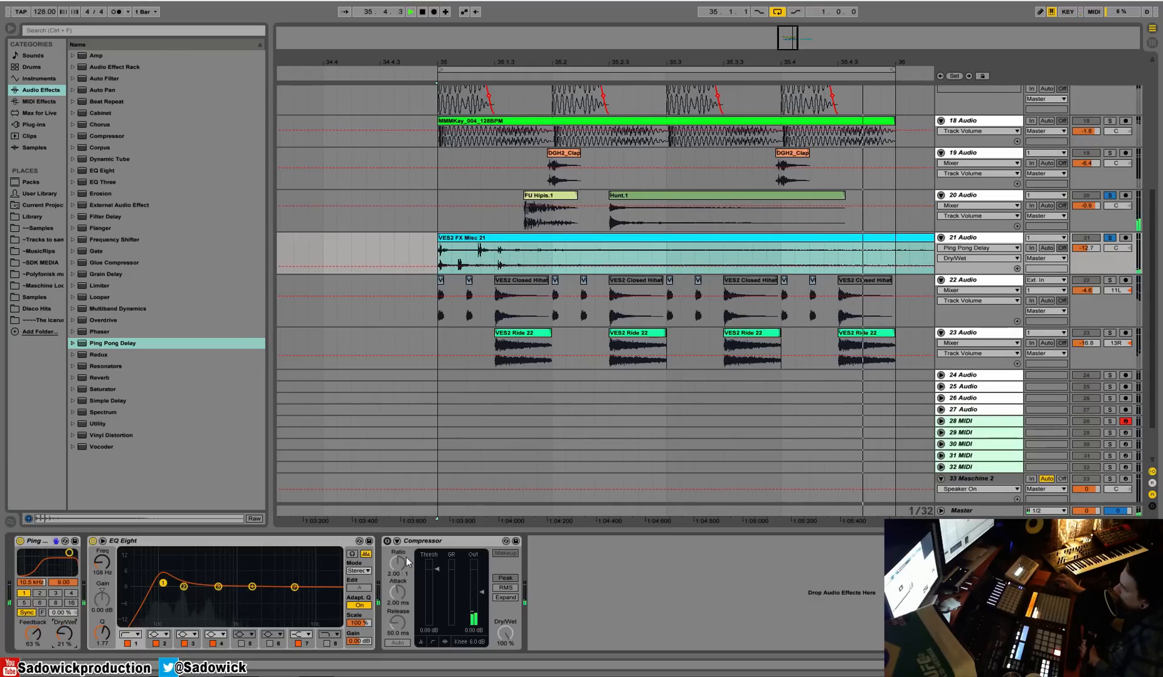
Set 21 Audio's Compressor threshold to about -9.8 dB and insert a Reverb before it with 2.89 s decay and 25% dry/wet.
left_click_drag(436, 569, 437, 586)
left_click_drag(90, 378, 500, 636)
left_click_drag(656, 639, 656, 658)
left_click(571, 633)
left_click(580, 633)
left_click(539, 635)
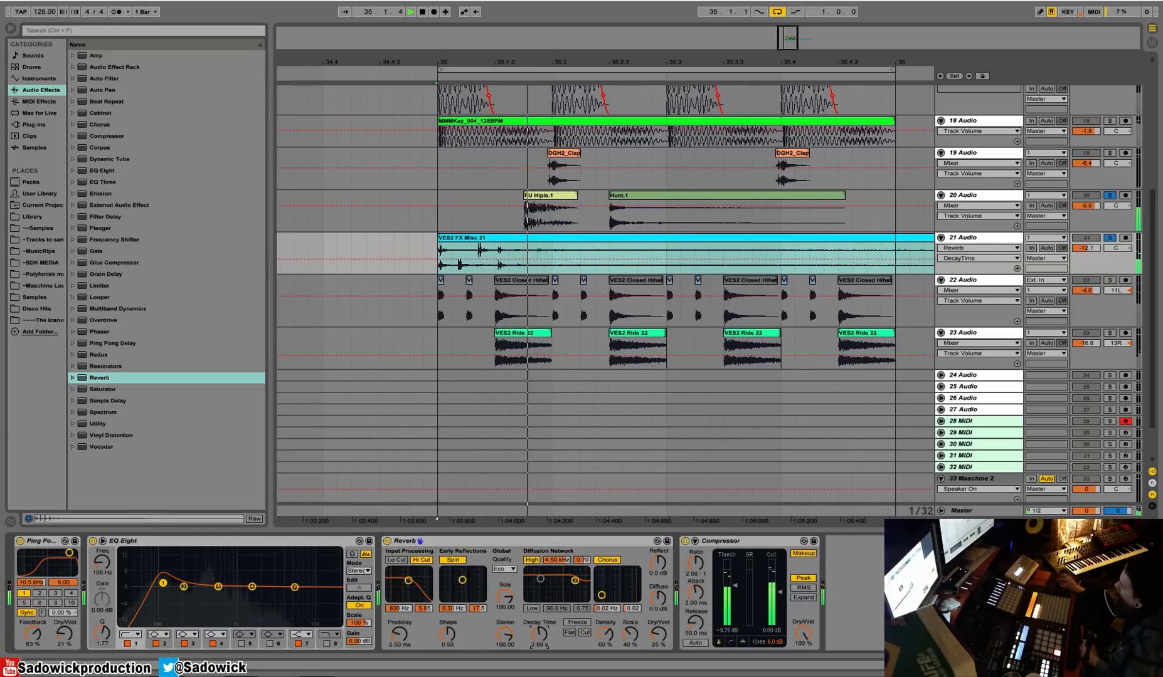
left_click(1088, 216)
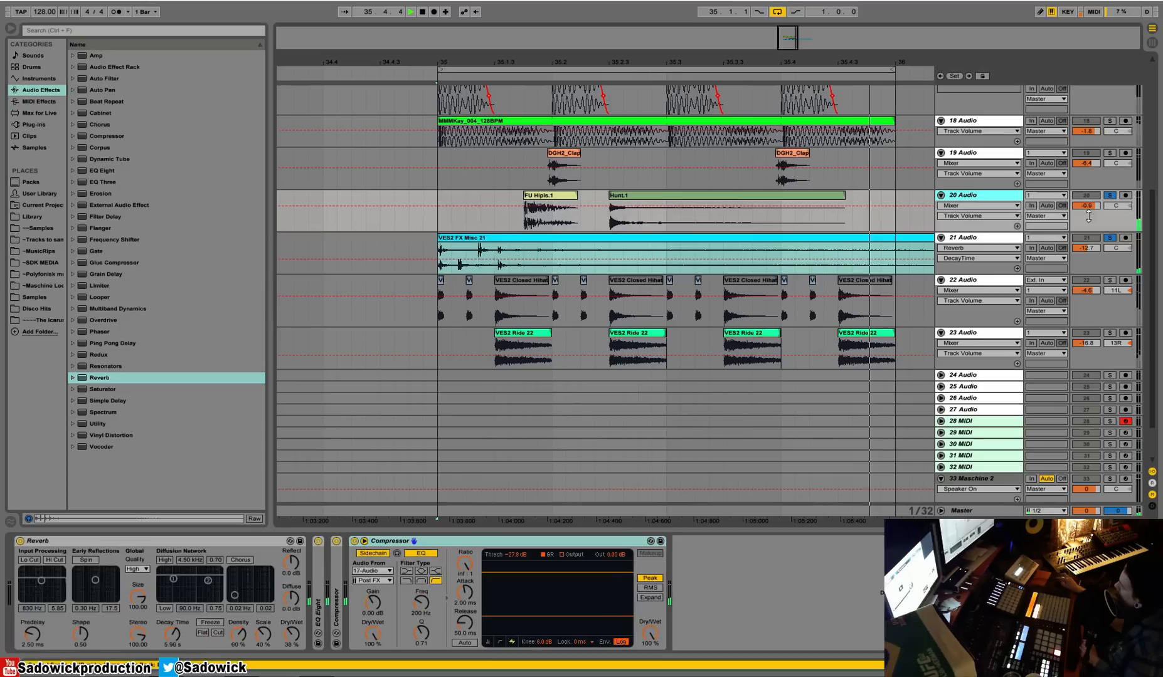
right_click(595, 542)
left_click(628, 414)
left_click(1085, 264)
right_click(875, 562)
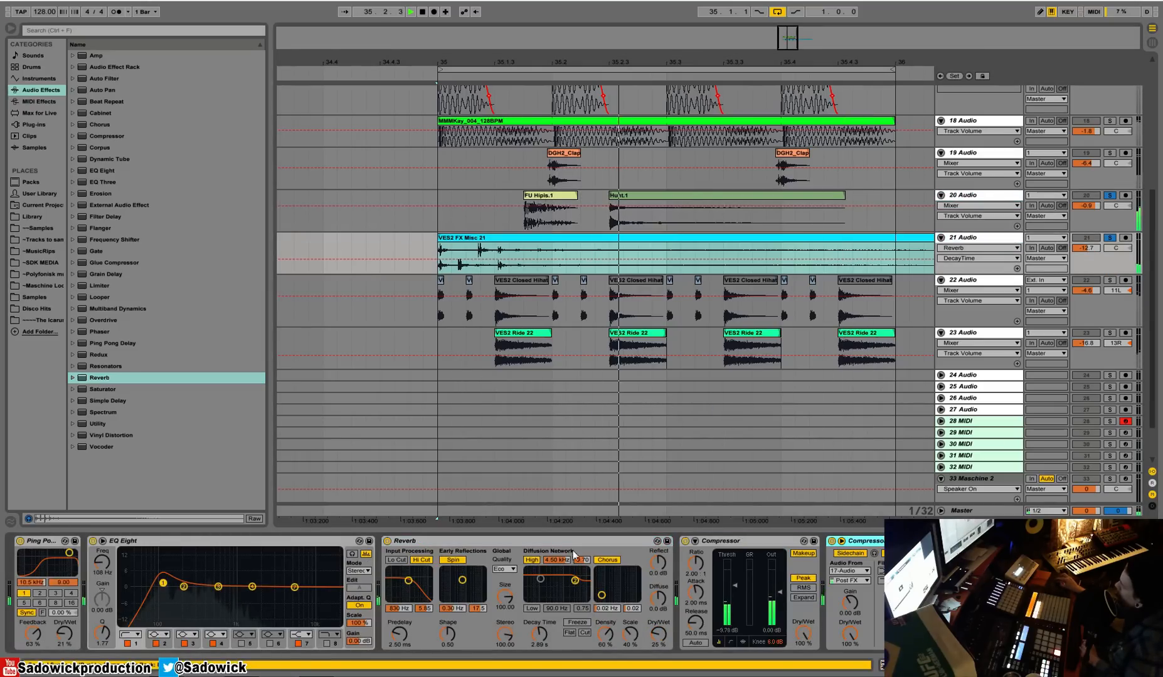
double_click(508, 542)
double_click(321, 543)
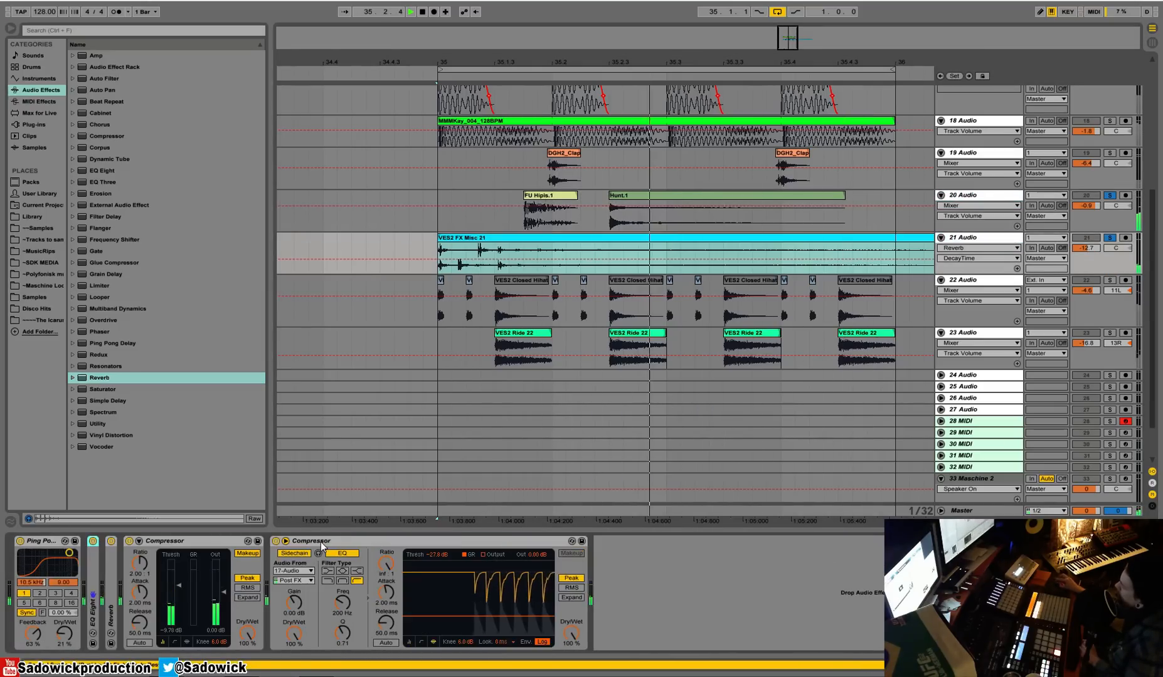
Set 21 Audio's sidechain Compressor threshold to about -16 dB, and with the solos cleared set 22 Audio's volume to -9.1 and 23 Audio's to -18.3.
left_click_drag(455, 617, 456, 603)
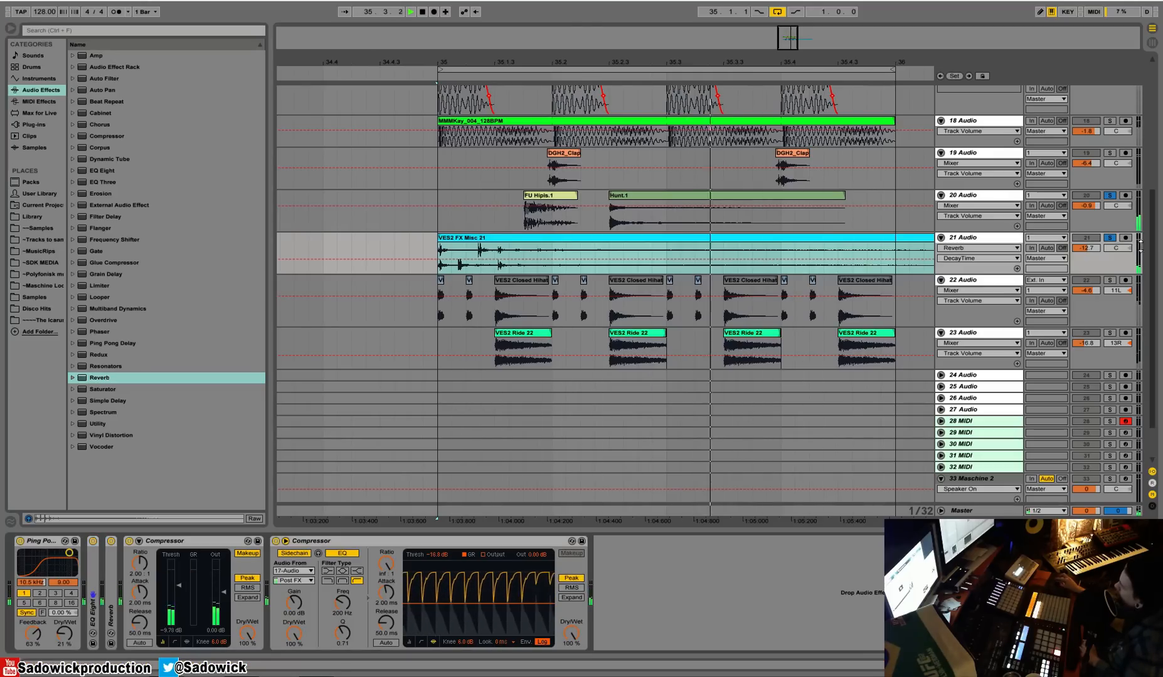
left_click(1110, 195)
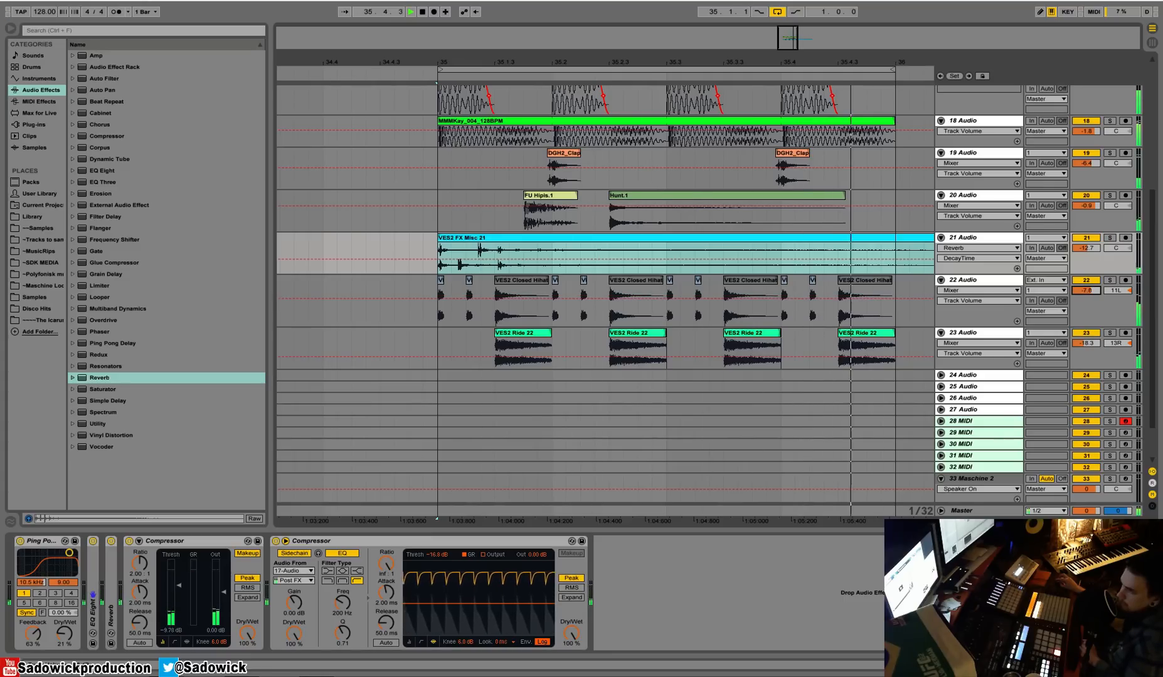
left_click_drag(1088, 293, 1088, 299)
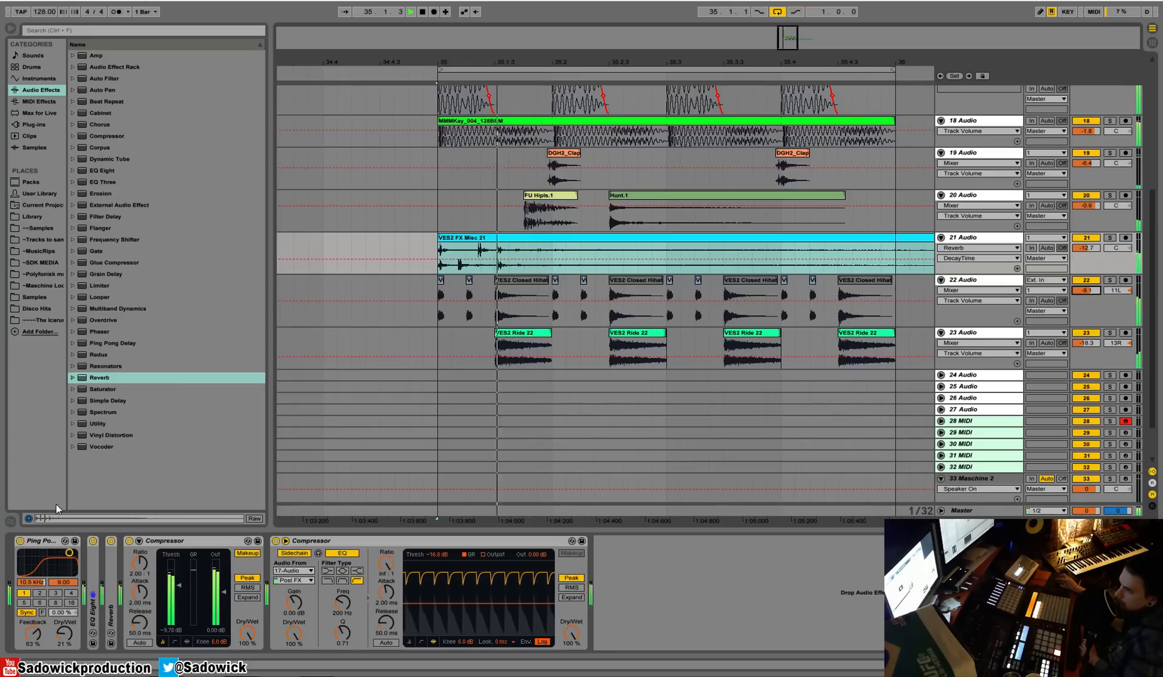
key("space")
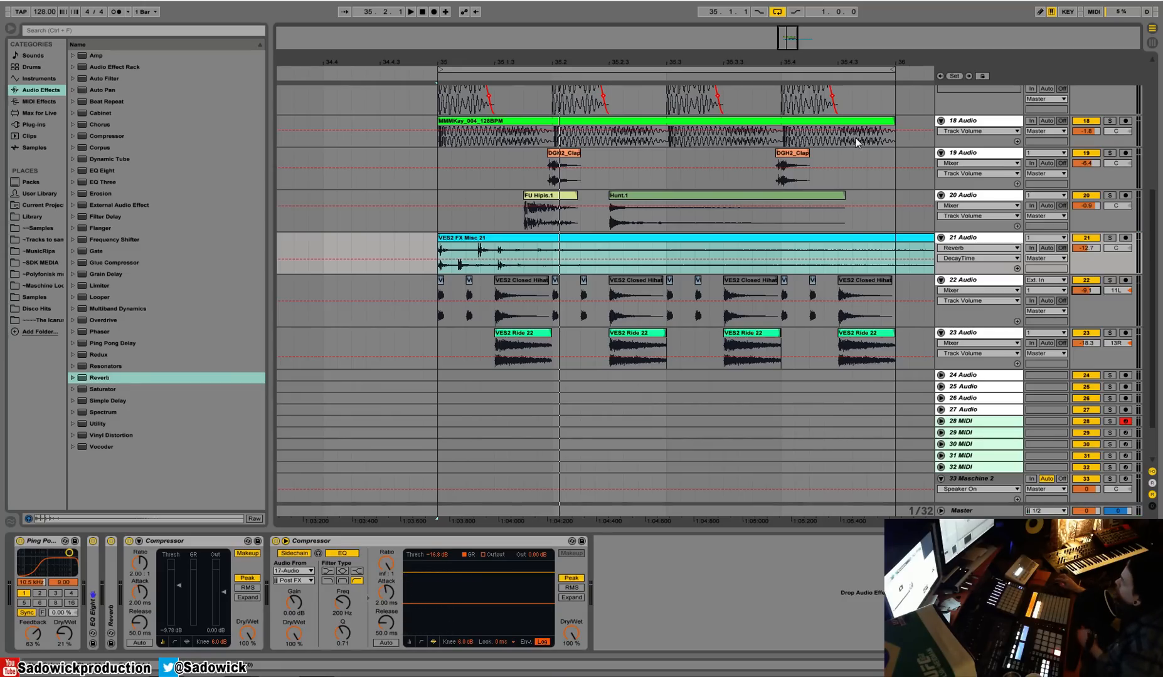
Consolidate the bar 35 clips on tracks 17 to 23 into one one-bar clip per track.
left_click_drag(797, 64, 625, 50)
scroll(695, 157, "up", 3)
left_click_drag(782, 340, 633, 346)
left_click_drag(636, 449, 499, 168)
right_click(499, 168)
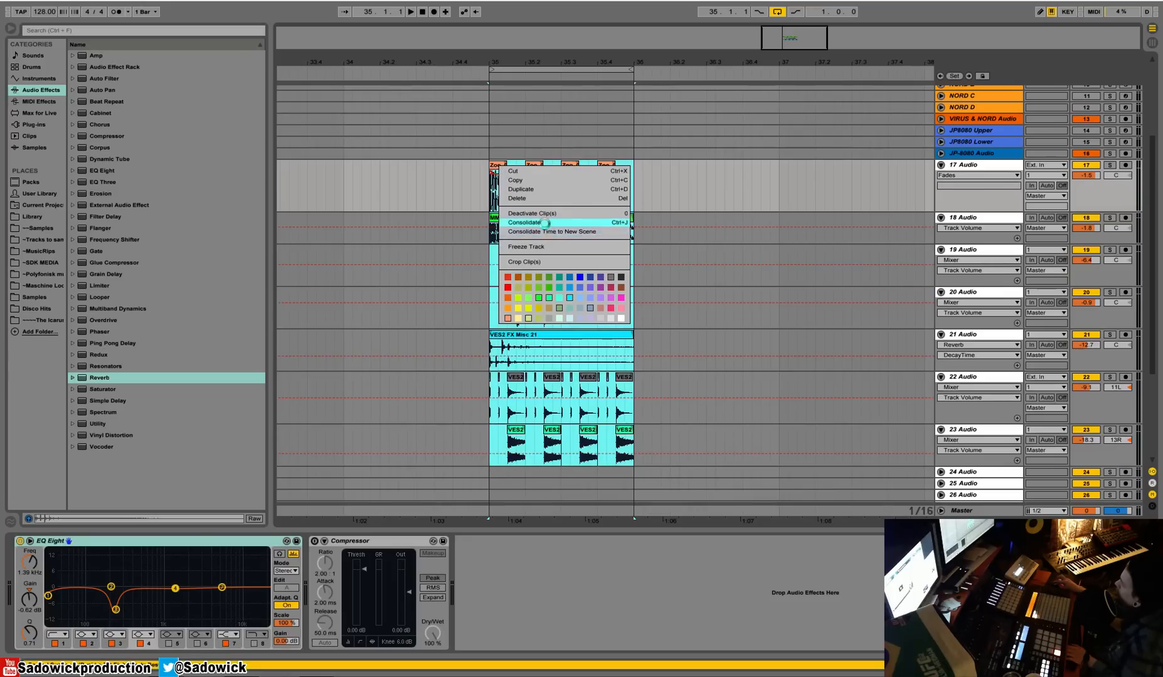
left_click(546, 225)
left_click(698, 375)
left_click_drag(505, 63, 504, 119)
left_click(465, 177)
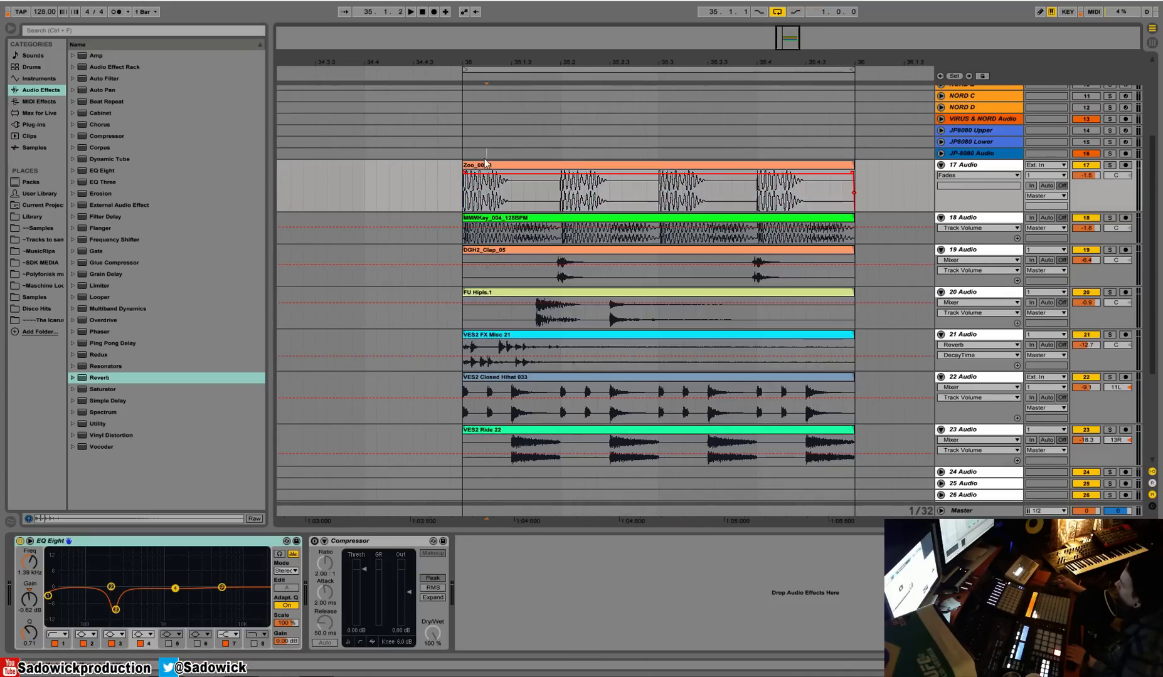
Play the consolidated loop and solo 17 Audio and 18 Audio together.
left_click(487, 164)
key("space")
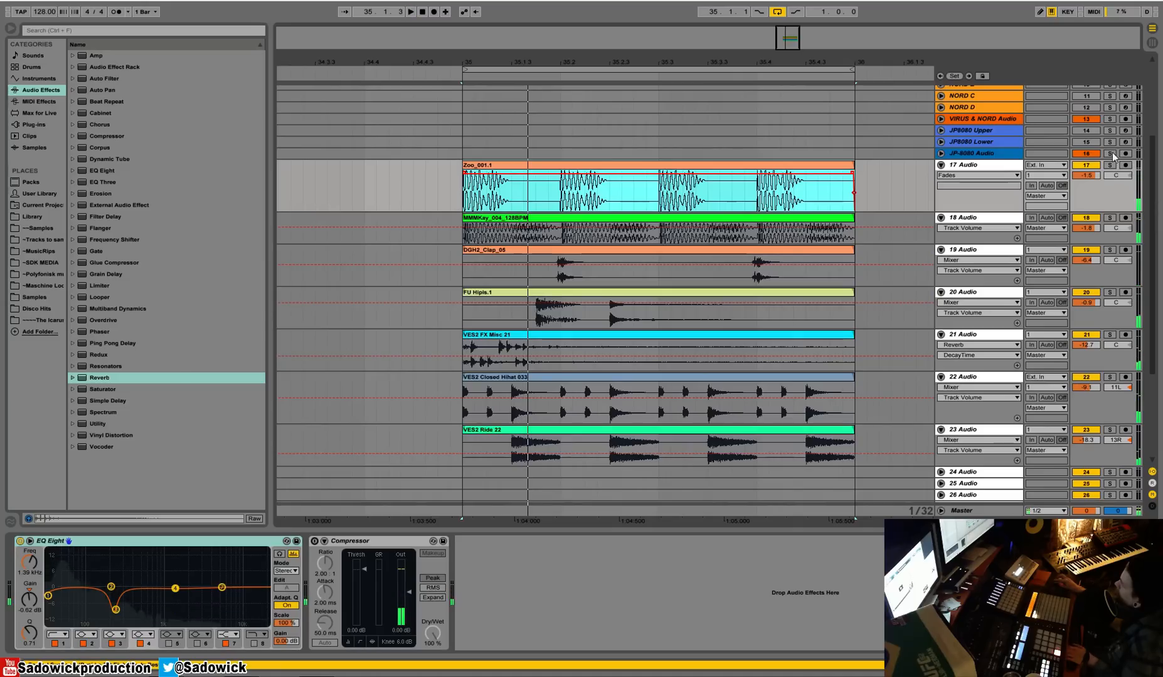
left_click(1111, 165)
left_click(1110, 218, "ctrl")
Copy the kick and bass clips from bar 35 and paste them repeatedly from bar 1 to fill 16 bars.
left_click_drag(859, 234, 467, 161)
double_click(439, 38)
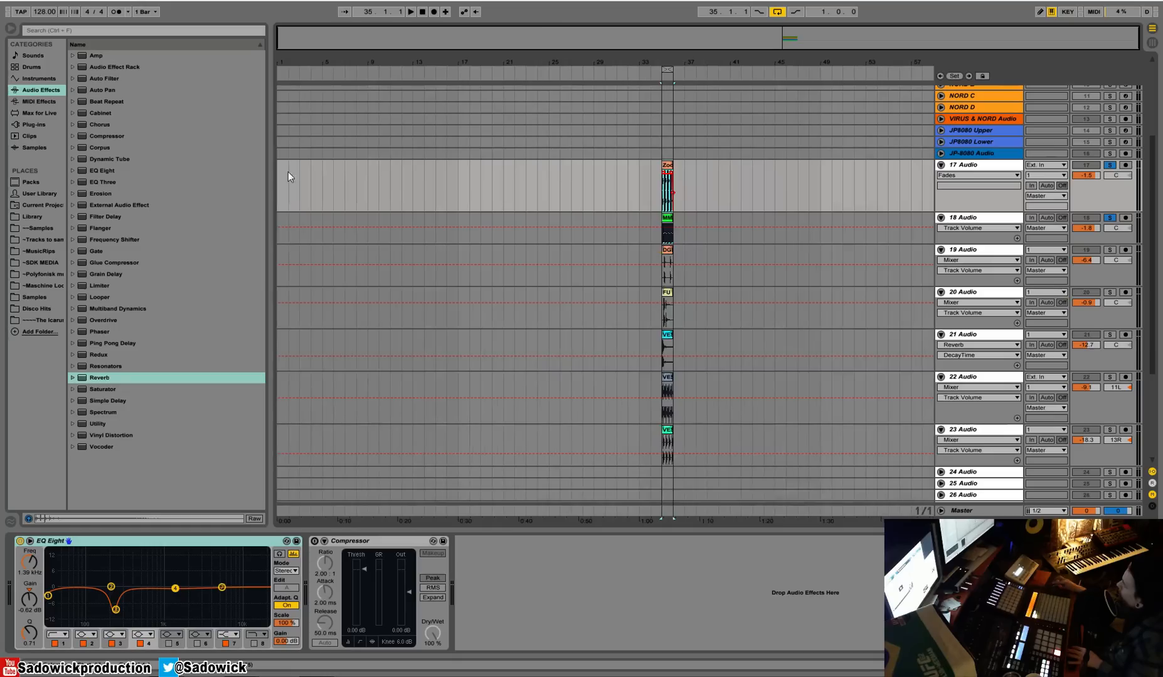
key("ctrl+v")
key("ctrl+v")
key("ctrl+v")
key("ctrl+v")
key("ctrl+v")
key("ctrl+v")
key("ctrl+v")
key("ctrl+v")
key("ctrl+v")
key("ctrl+v")
key("ctrl+v")
key("ctrl+v")
key("ctrl+v")
key("ctrl+v")
key("ctrl+v")
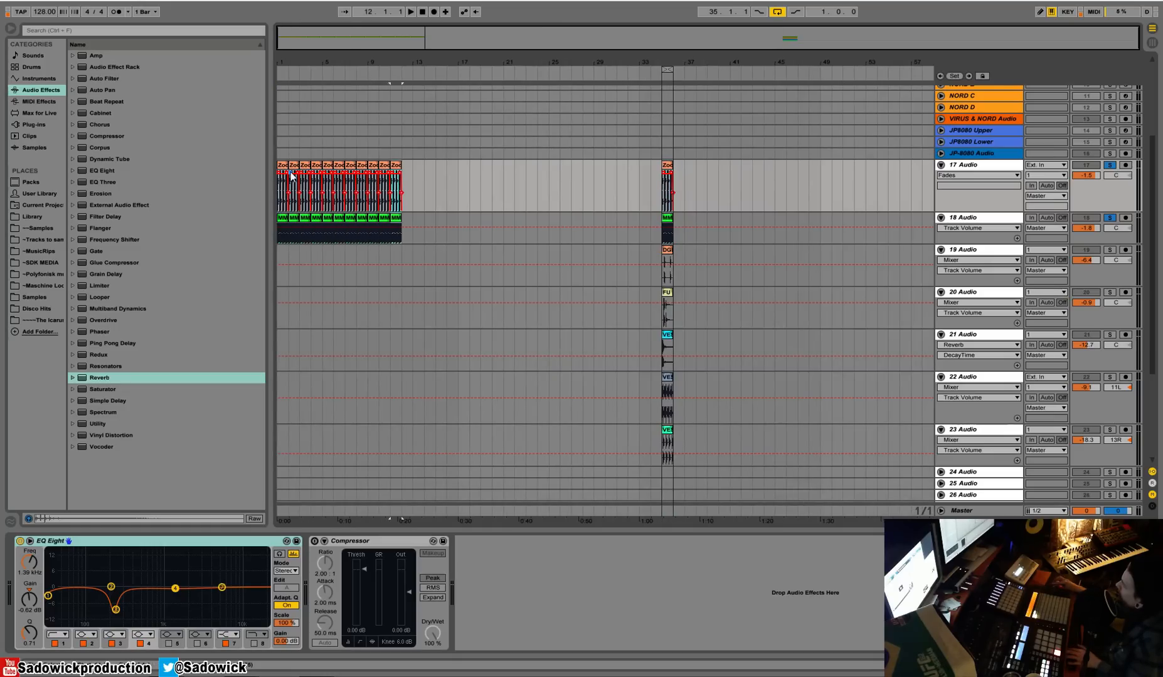
key("ctrl+v")
Select the first kick and bass clips at bar 1 and turn on looping for both.
left_click(282, 166)
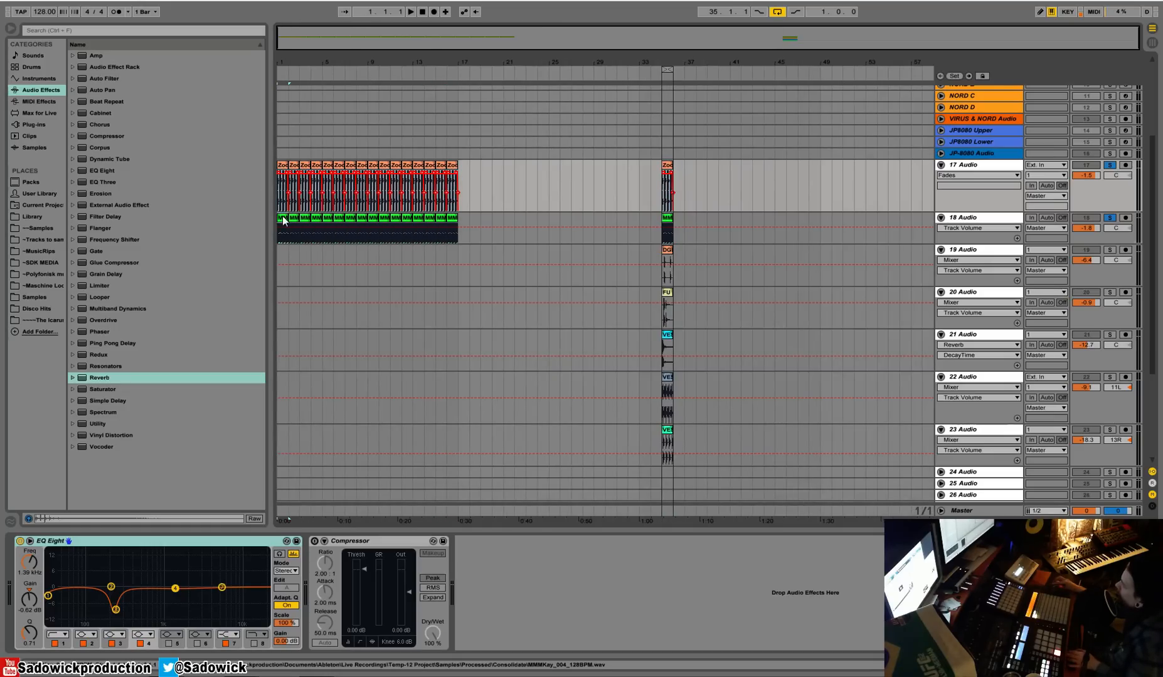
left_click(284, 217)
left_click(286, 166)
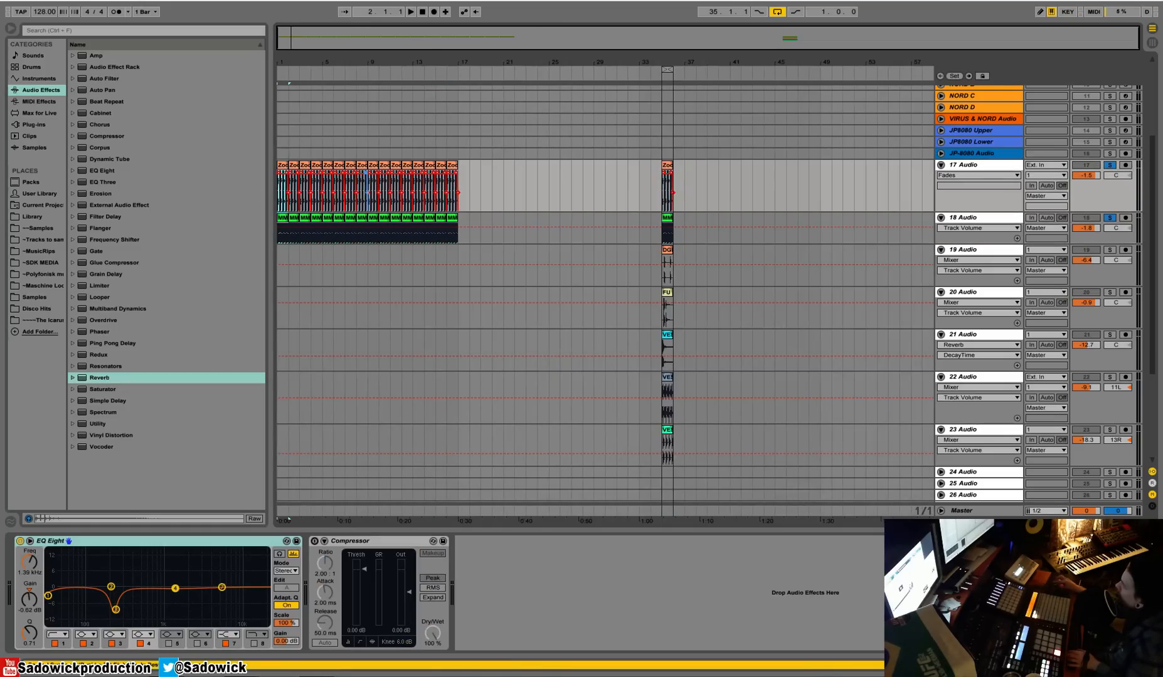
key("shift+Tab")
left_click(281, 166)
left_click(280, 217, "shift")
key("ctrl+j")
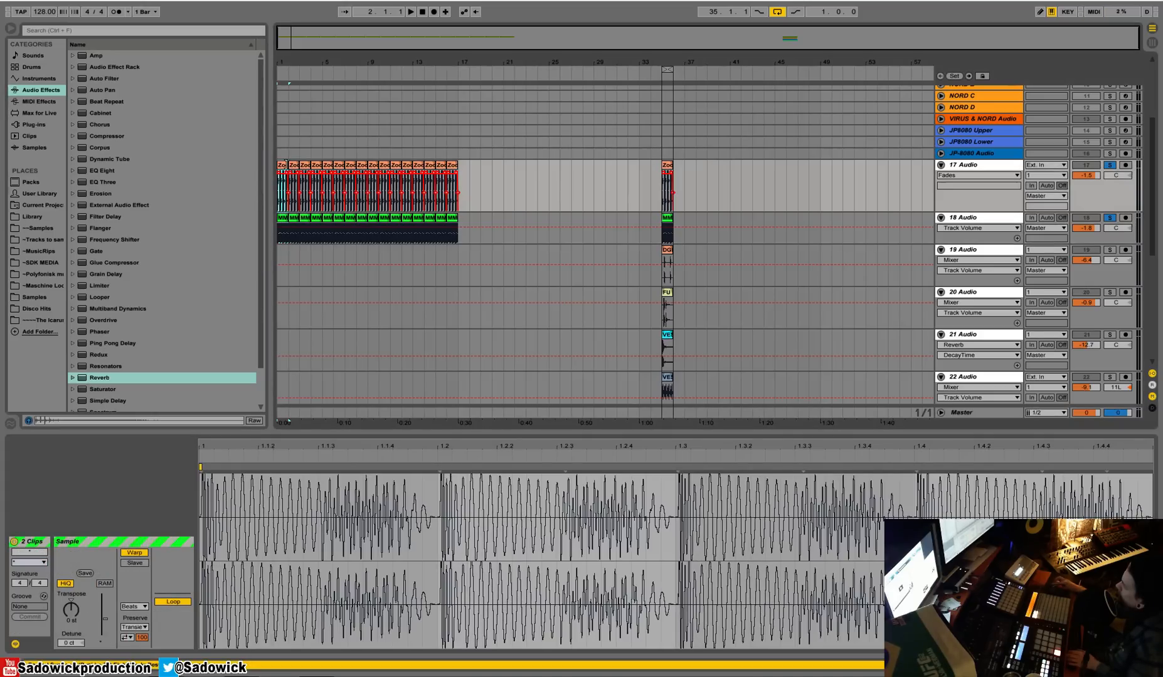
Replace the pasted copies with the looped clips, extending the kick to bar 16 and the bass to bar 17, and play the ending.
key("space")
left_click(488, 208)
left_click_drag(454, 65, 409, 166)
left_click(407, 76)
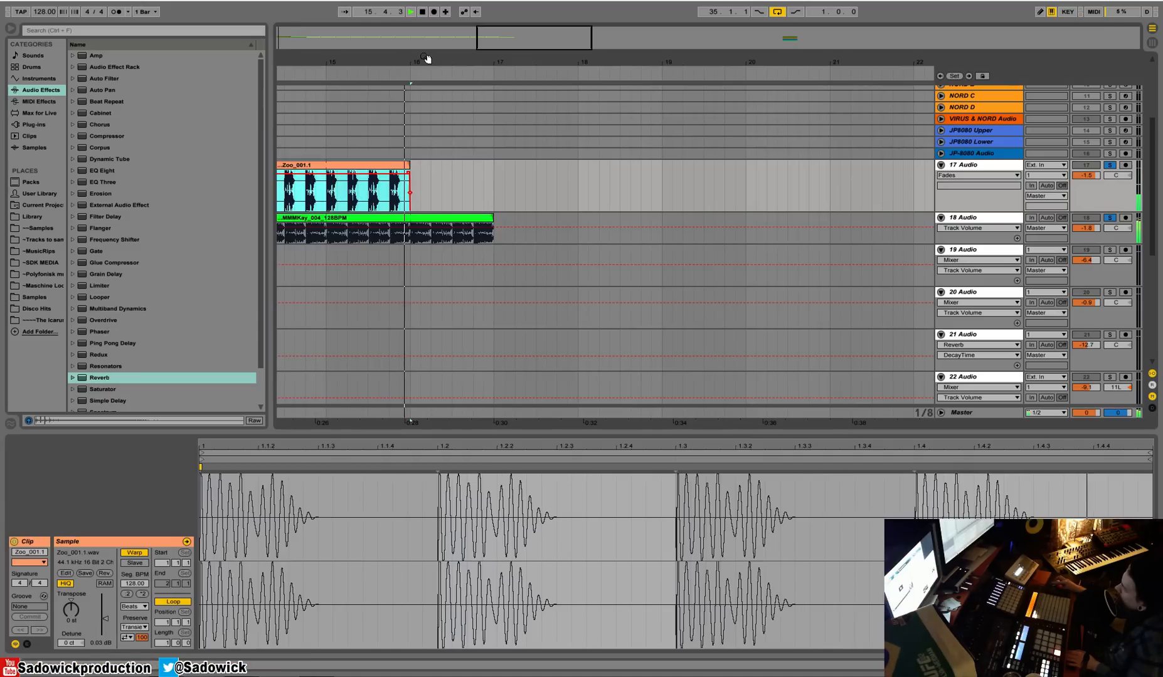
left_click_drag(417, 61, 442, 169)
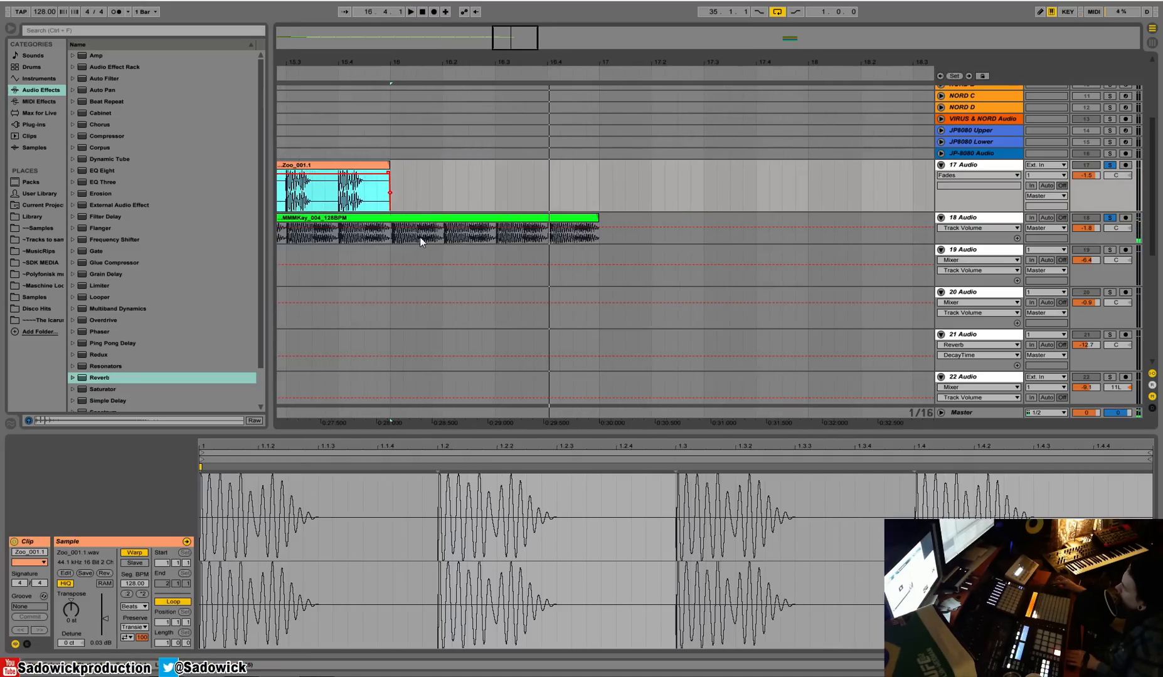
Split off the first eighth note of the bass clip in bar 16 and duplicate it to fill the bar as a roll.
left_click(440, 237)
key("space")
left_click(403, 237)
left_click_drag(390, 238, 401, 241)
key("ctrl+e")
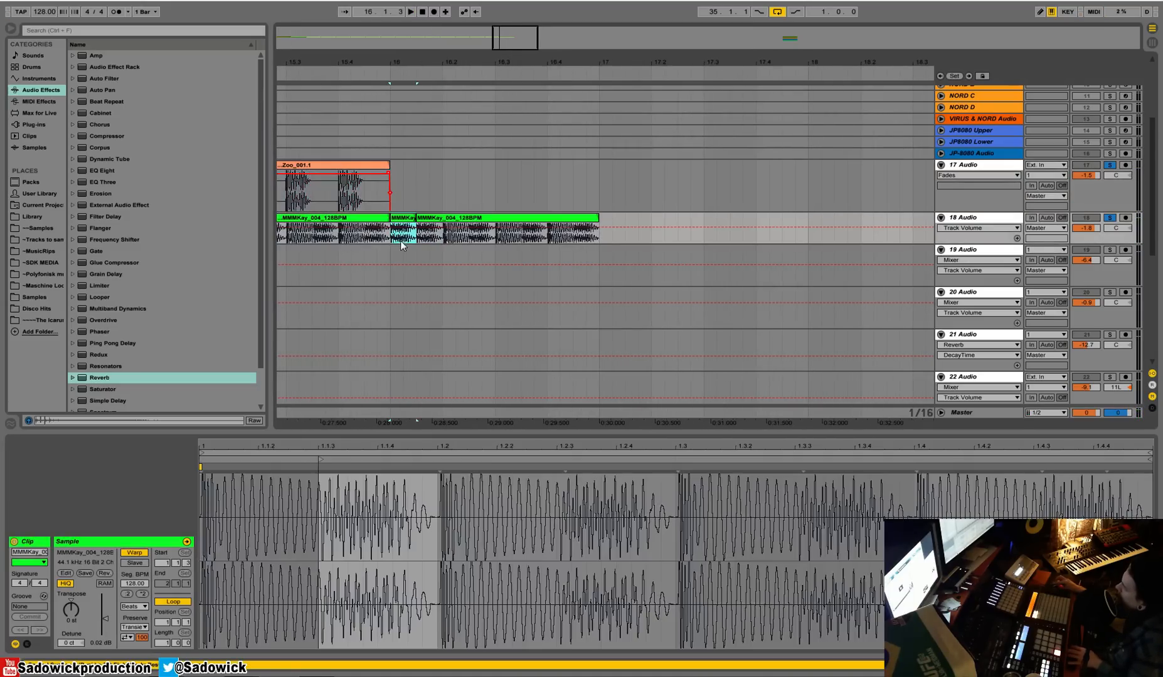
key("ctrl+d")
key("ctrl+d")
key("ctrl+d")
left_click(403, 221)
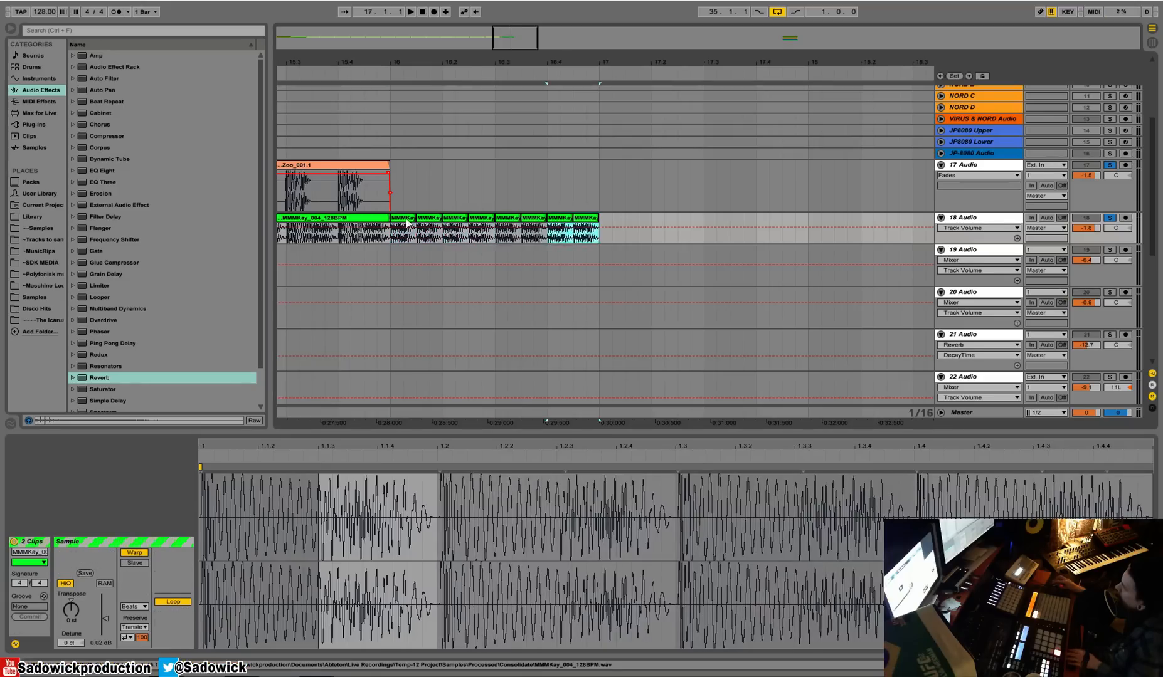
key("space")
key("space")
Duplicate the 16-bar kick and bass section so that it repeats from bar 17.
left_click_drag(538, 62, 462, 103)
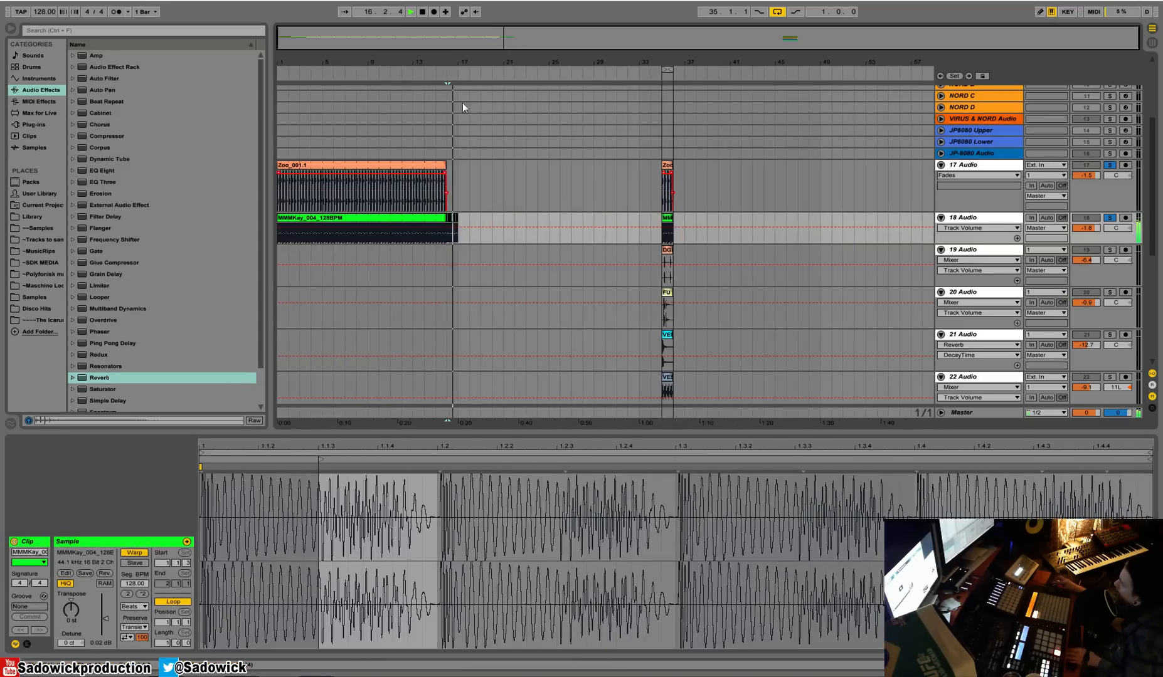
left_click(459, 163)
key("ctrl+d")
key("space")
Copy the bar 35 clap clip to bar 17 on 19 Audio and clear the solos on 17 Audio and 18 Audio.
left_click(671, 250)
key("ctrl+c")
left_click(454, 250)
key("ctrl+v")
key("space")
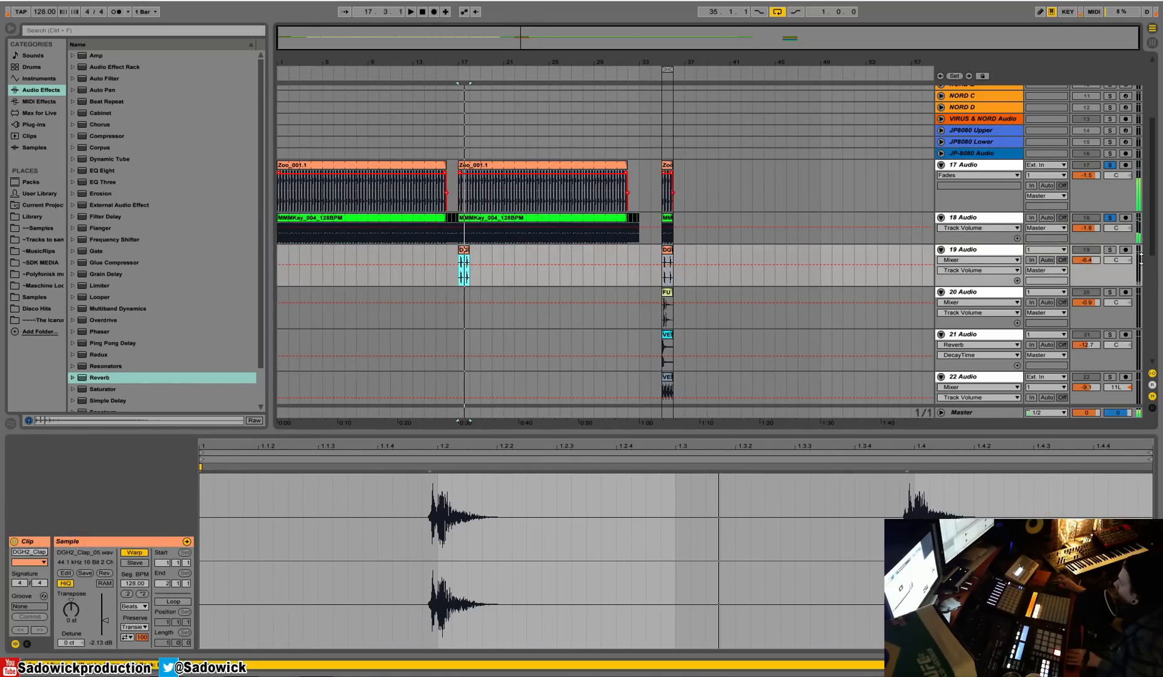
left_click(1110, 218)
key("space")
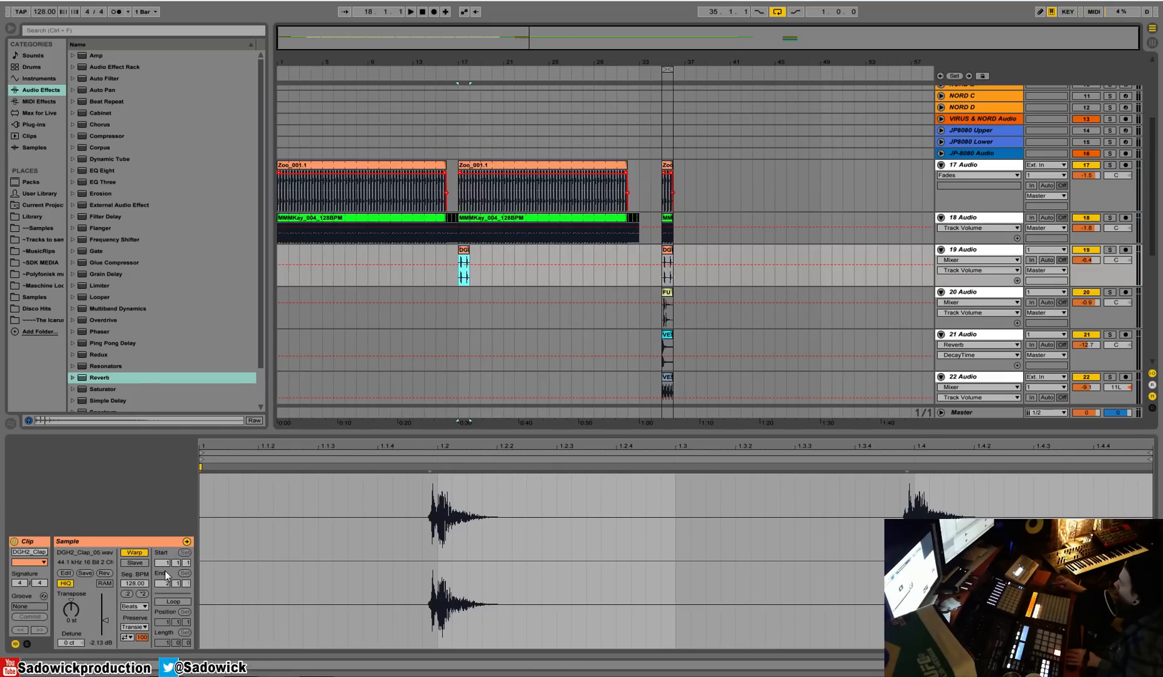
Turn on looping for the clap clip, extend it to the end of the second kick clip and play the section.
left_click(169, 602)
left_click_drag(467, 258, 628, 258)
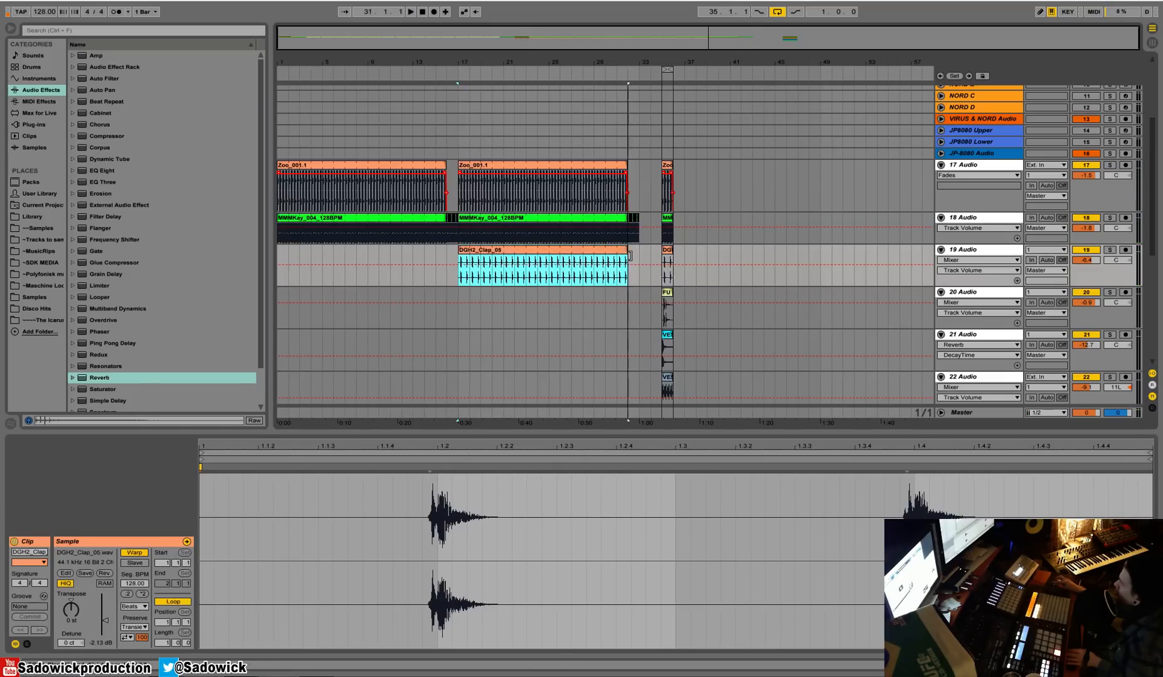
key("space")
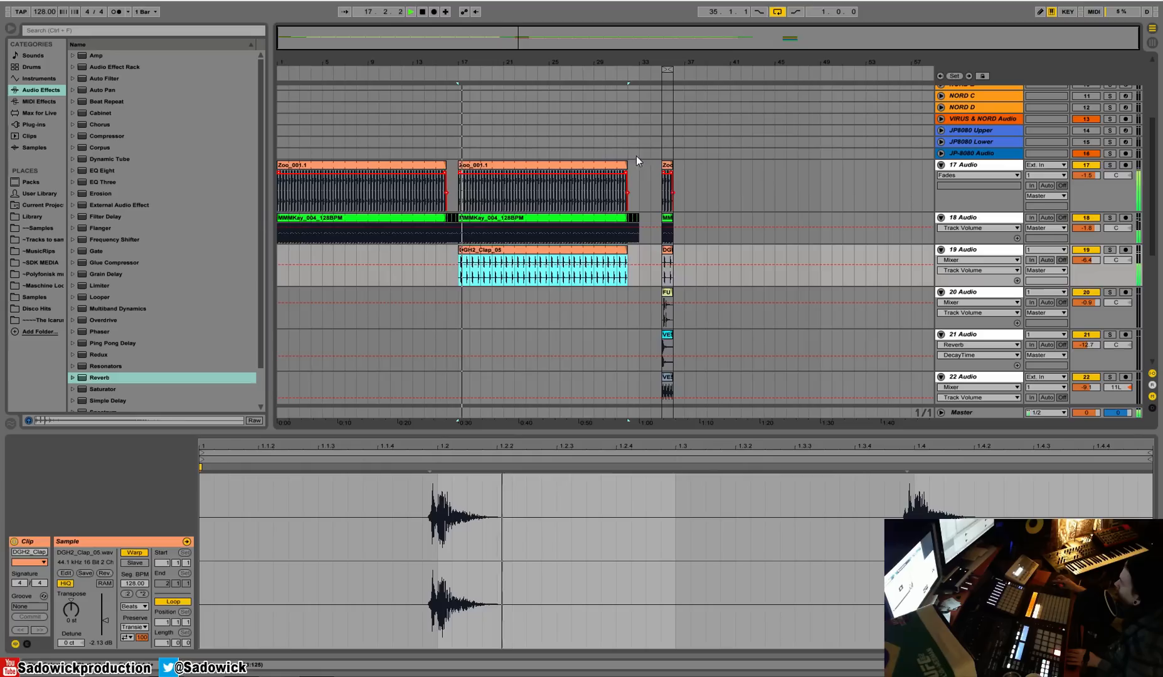
Move the seven source clips on tracks 17 to 23 from bar 35 to bar 49.
scroll(699, 383, "down", 2)
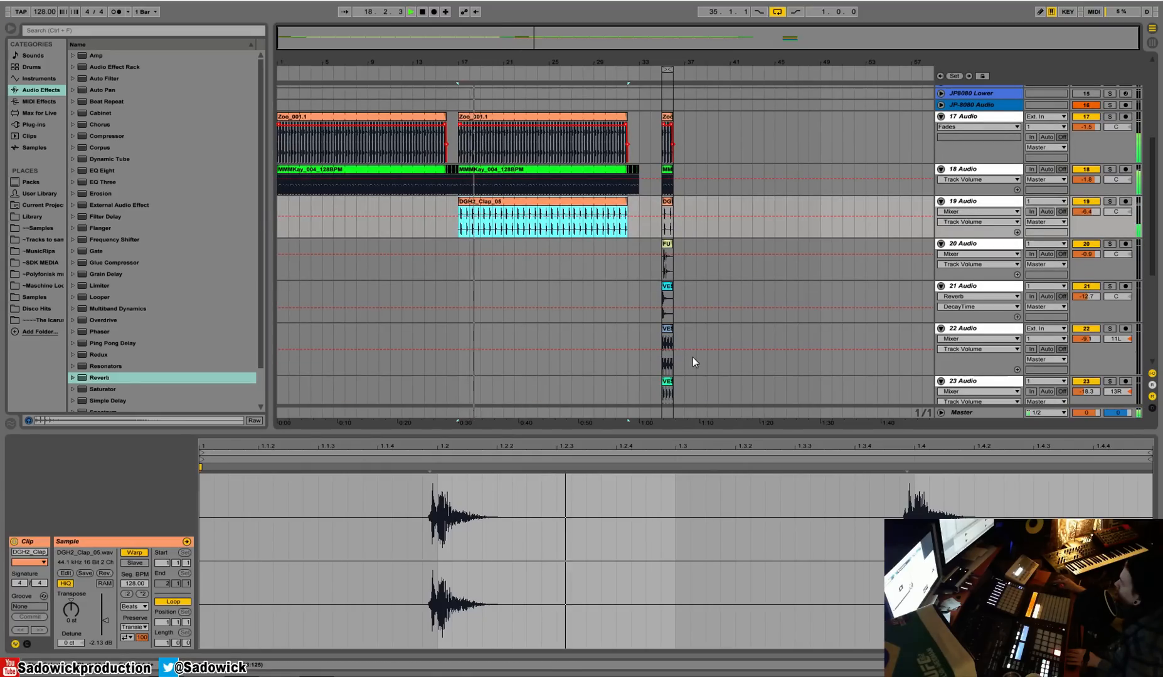
scroll(693, 357, "down", 1)
left_click_drag(687, 385, 828, 141)
scroll(822, 143, "down", 3)
scroll(821, 143, "up", 4)
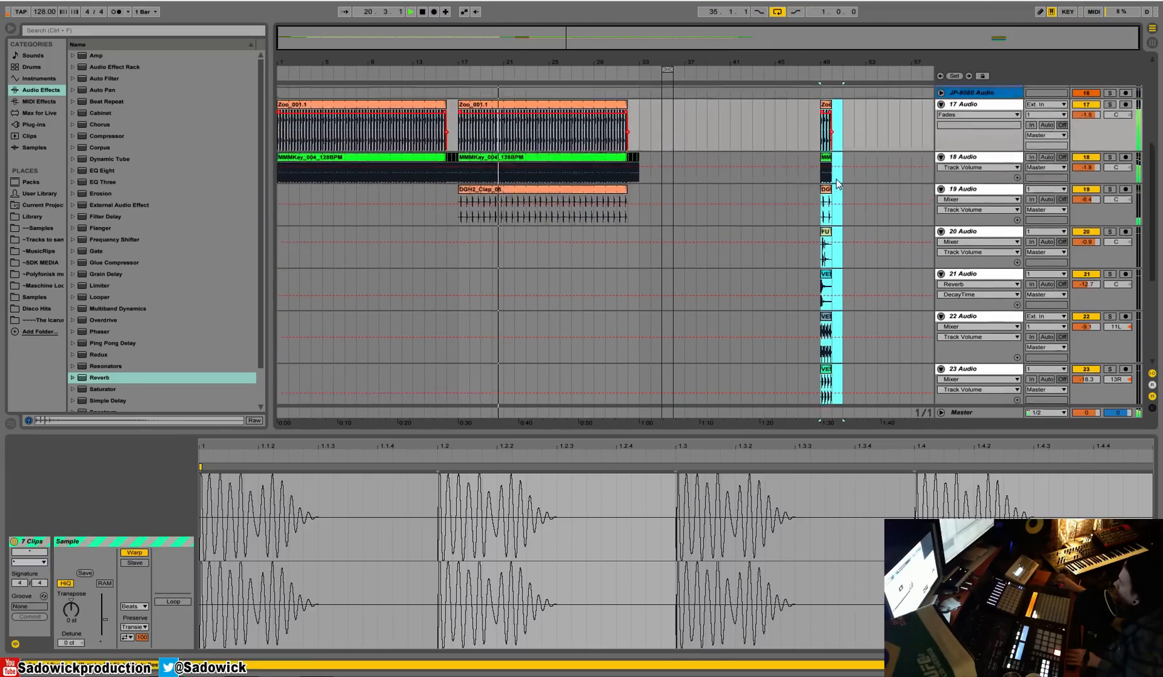
Reduce the heights of 17 Audio and of tracks 19 to 23 so more tracks fit in the arrangement.
left_click_drag(1101, 244, 1105, 213)
left_click_drag(1105, 265, 1107, 243)
left_click_drag(1102, 286, 1107, 269)
left_click_drag(1099, 319, 1102, 293)
left_click_drag(1109, 341, 1107, 320)
Move the seven source clips out to bar 97, clear of the arrangement.
left_click_drag(888, 313, 913, 152)
key("minus")
key("minus")
left_click_drag(839, 153, 932, 155)
left_click_drag(486, 62, 482, 59)
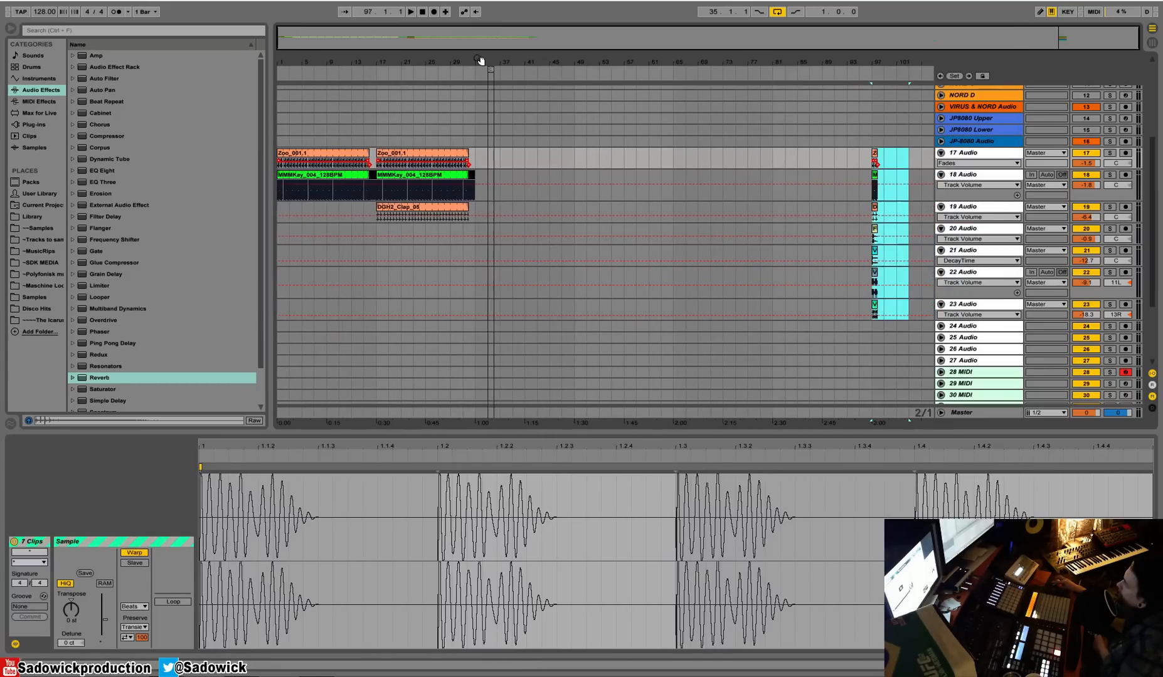
Duplicate the kick, bass and clap section from bar 17 to bar 33 and shrink the clip detail area.
left_click_drag(477, 210, 379, 161)
key("ctrl+d")
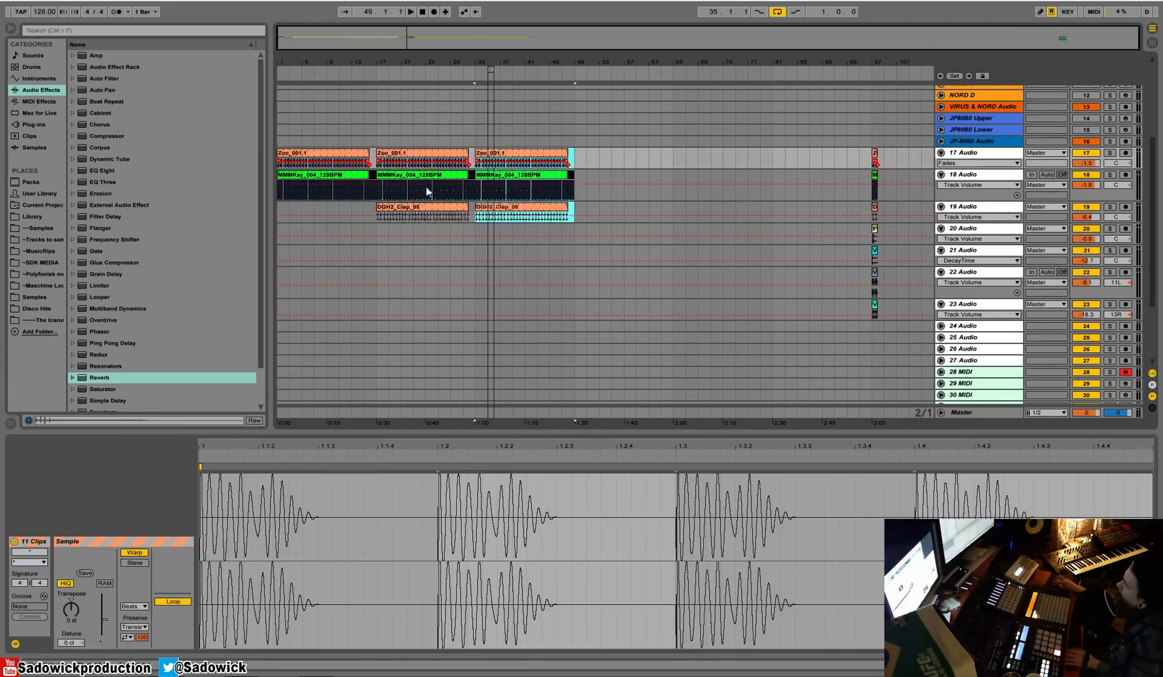
left_click_drag(996, 441, 997, 539)
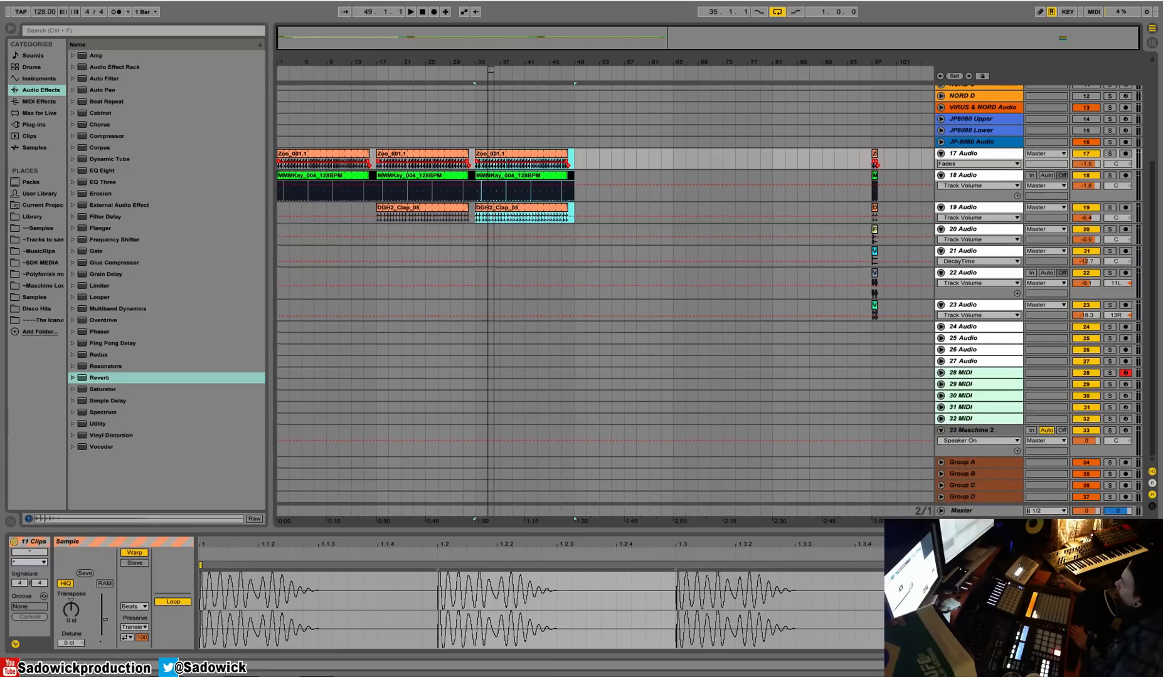
Unfold 28 MIDI, show its device chain and load the Sylenth1 plug-in at the start of it.
left_click(959, 373)
left_click_drag(963, 378, 961, 417)
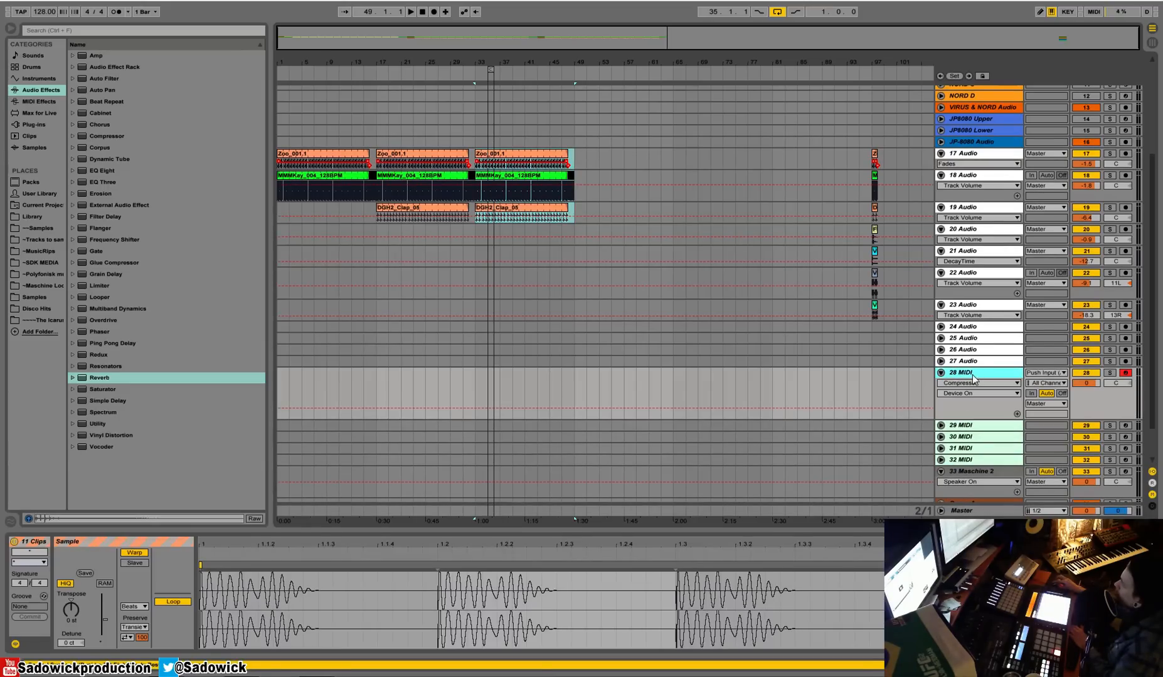
key("shift+Tab")
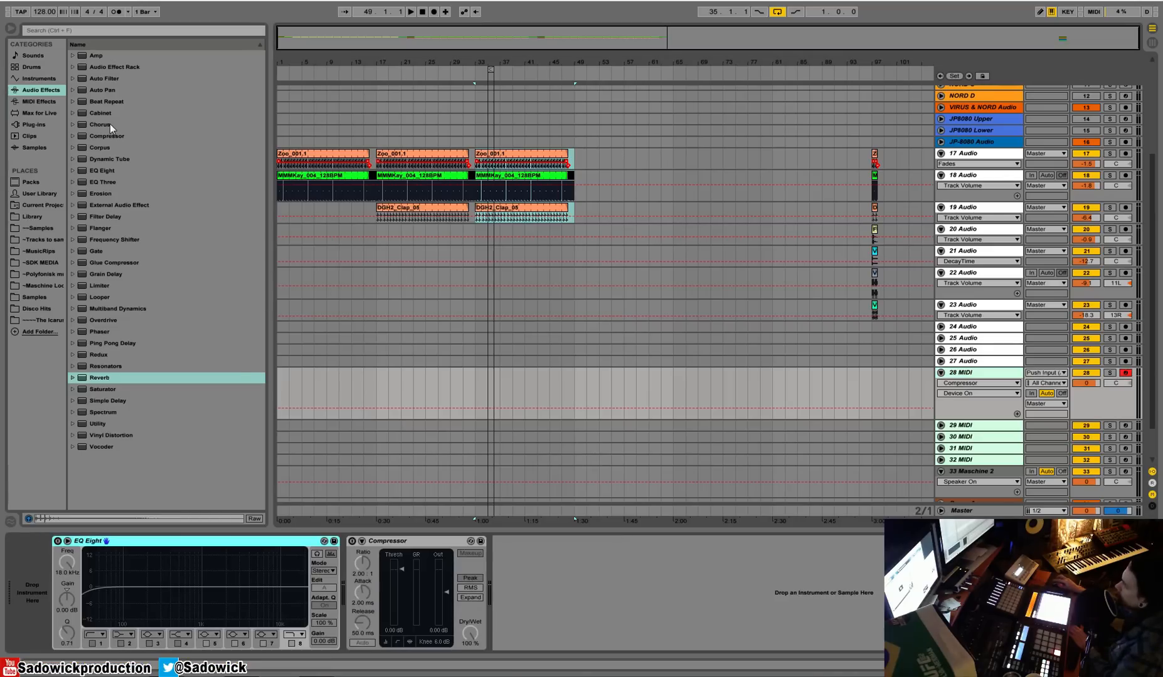
left_click(34, 124)
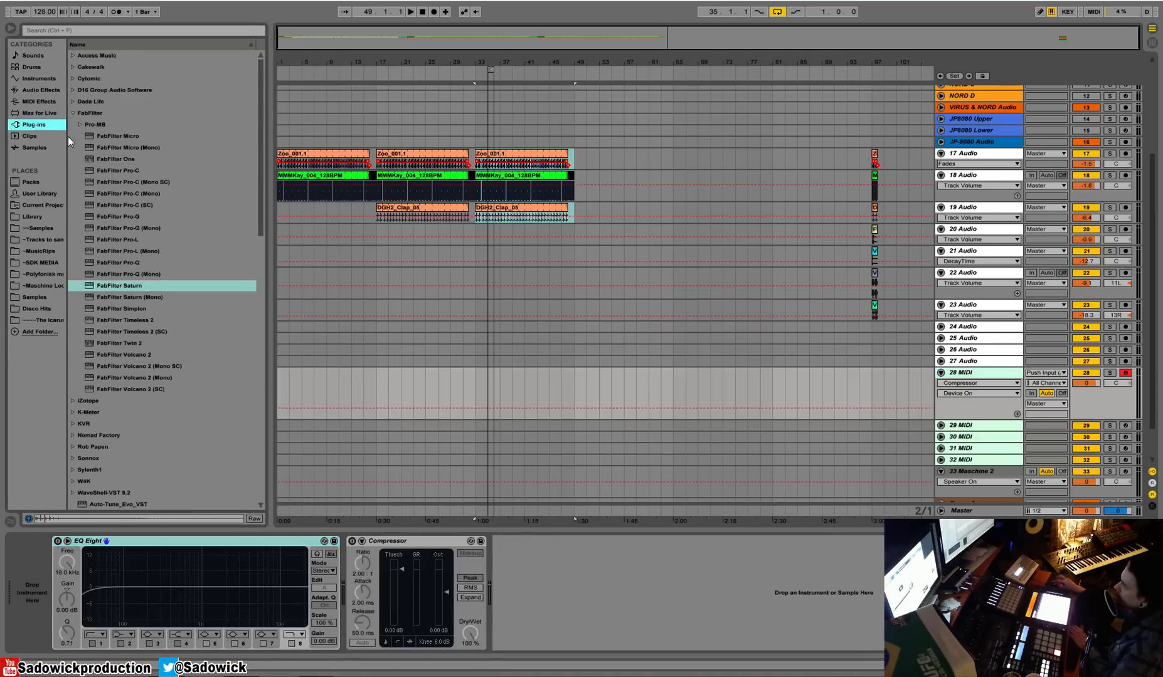
left_click(72, 113)
left_click_drag(87, 194, 32, 594)
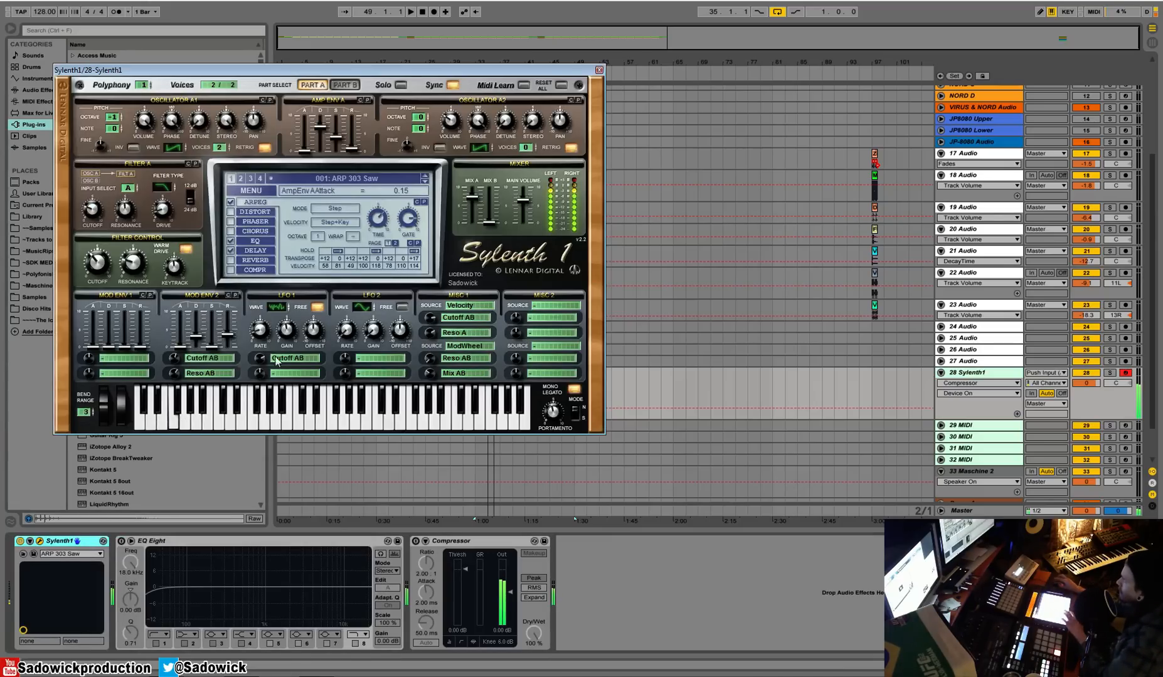
Reset Sylenth1 to the Init preset, close its window and play the arrangement from bar 33.
left_click(251, 190)
left_click(269, 315)
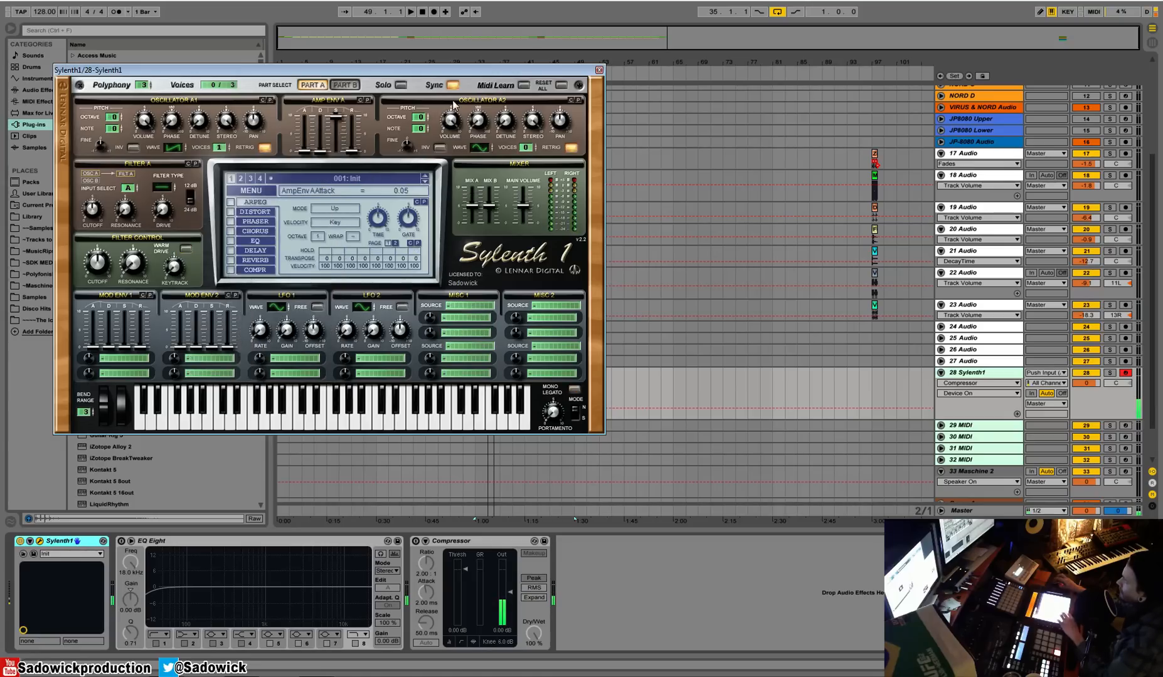
left_click(599, 71)
key("space")
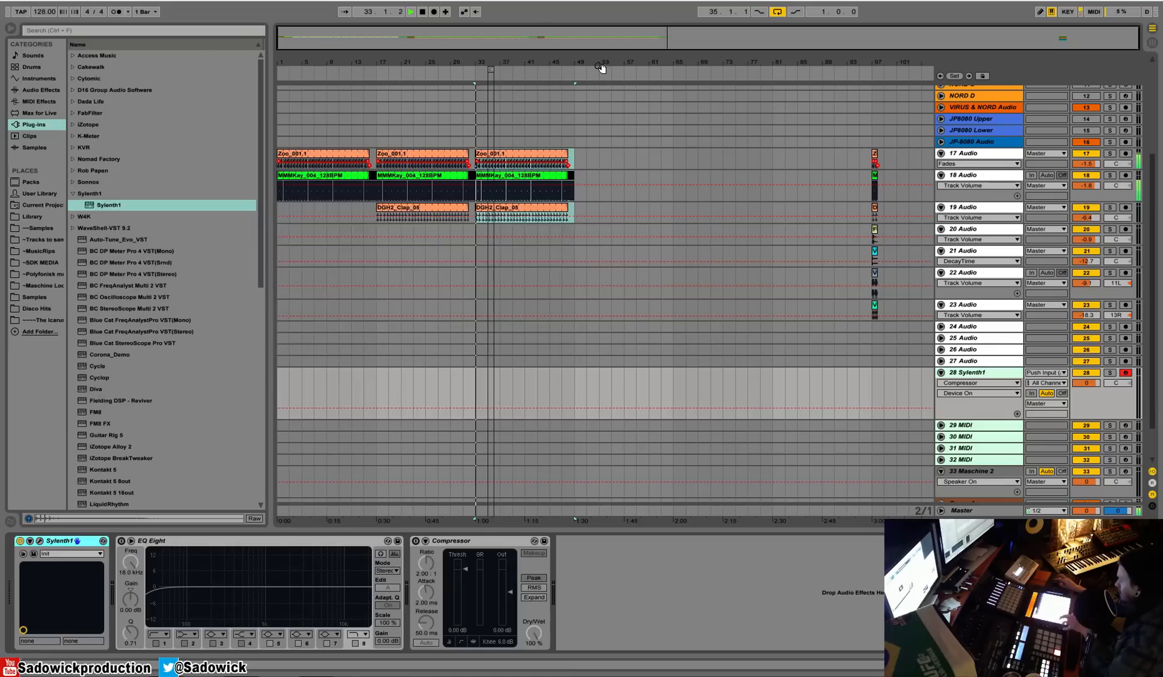
key("space")
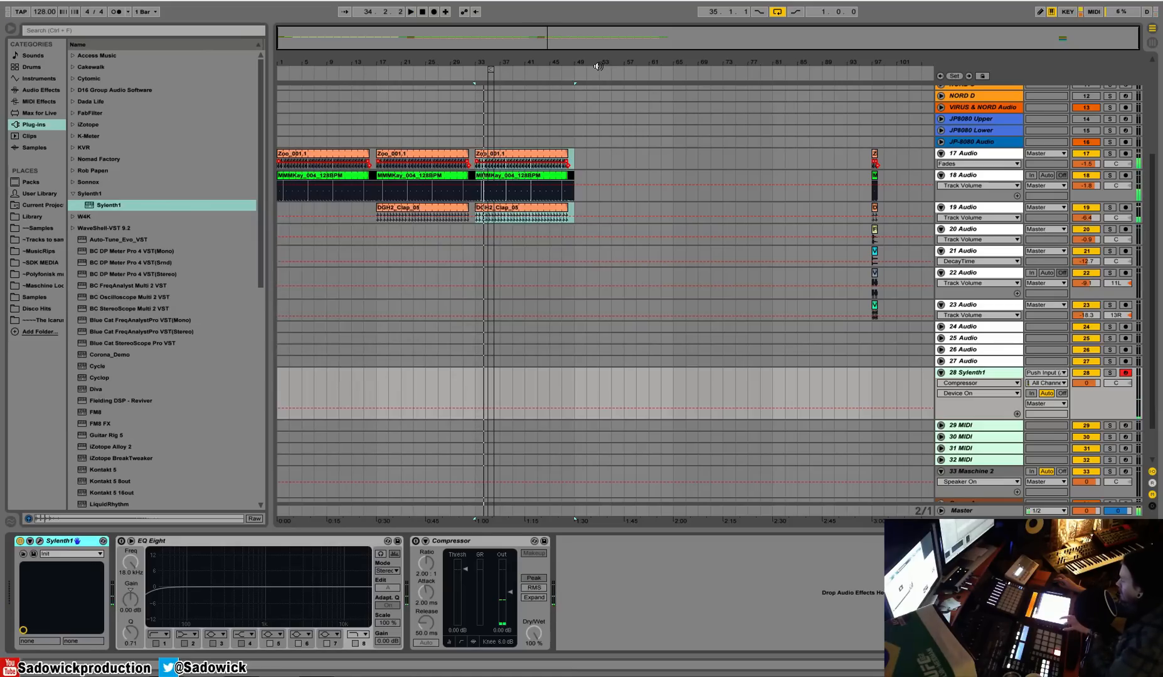
Open Sylenth1 on 28 Sylenth1, enable its arpeggiator and set both the arpeggio mode and velocity to Step.
left_click(40, 541)
left_click(230, 202)
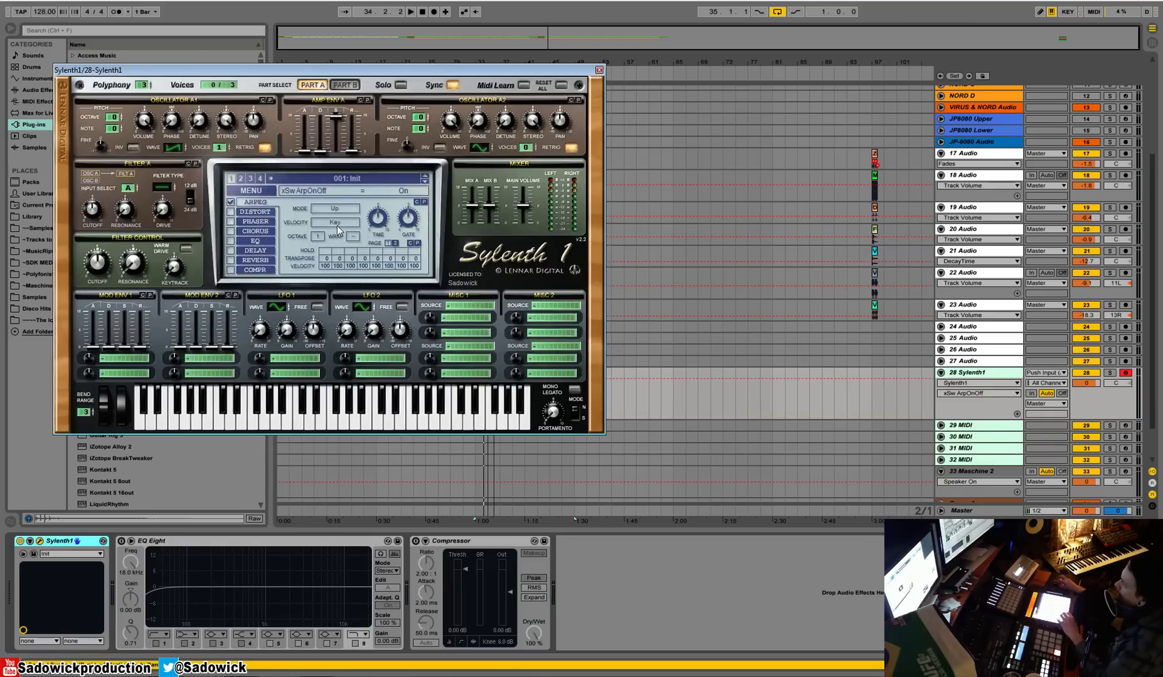
left_click(336, 209)
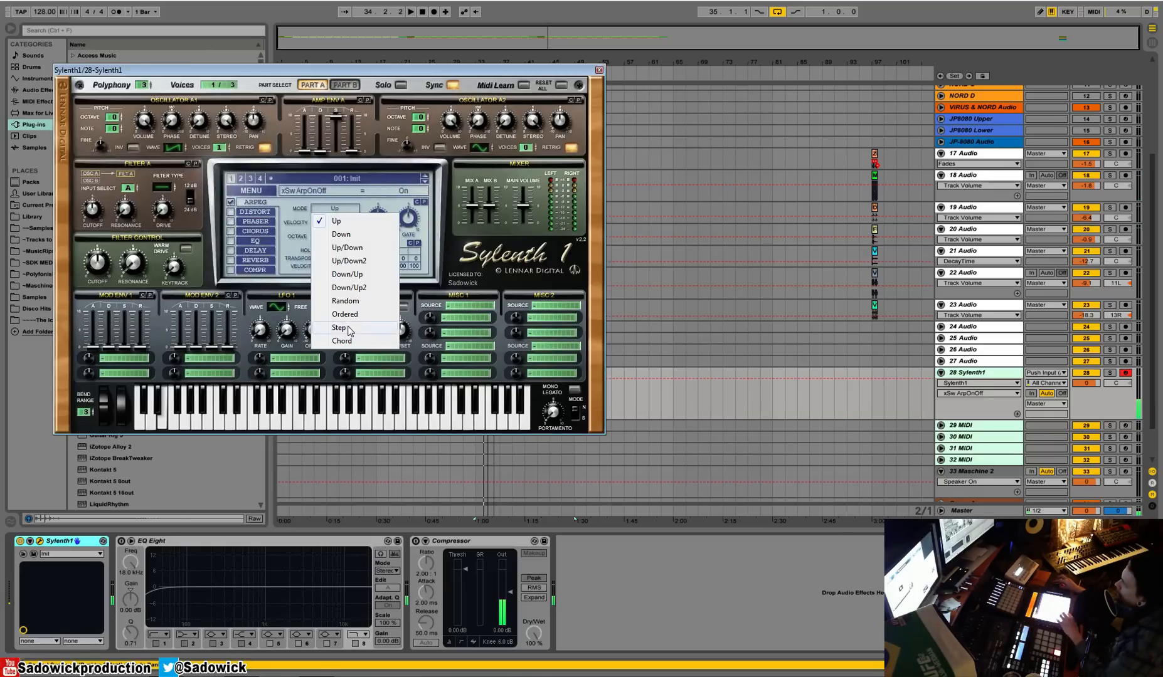
left_click(339, 328)
left_click(336, 222)
left_click(348, 263)
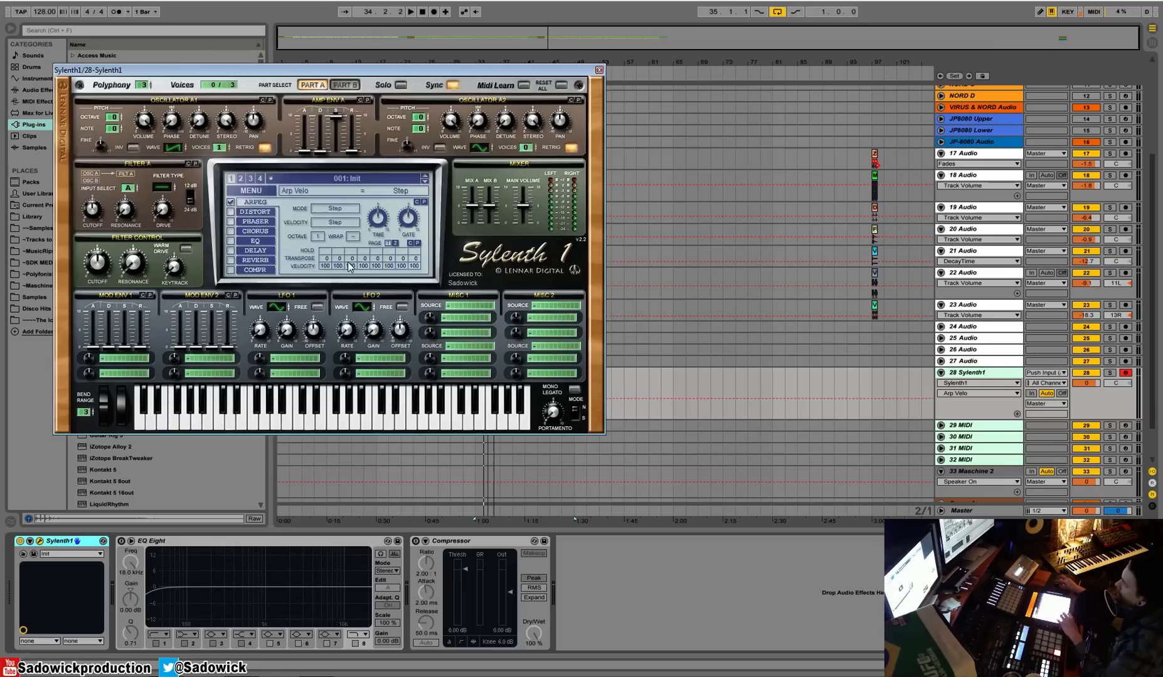
Set the first Misc 1 modulation source to Velocity and keep Filter A's type on Lowpass.
left_click(470, 306)
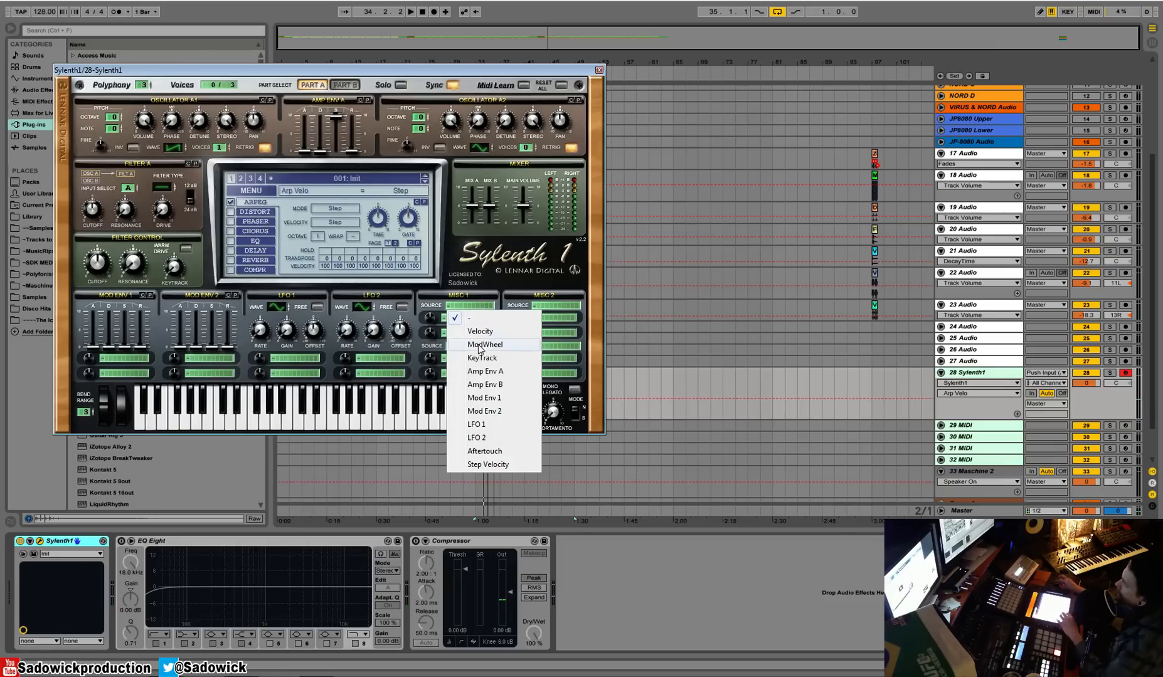
left_click(481, 332)
left_click(169, 179)
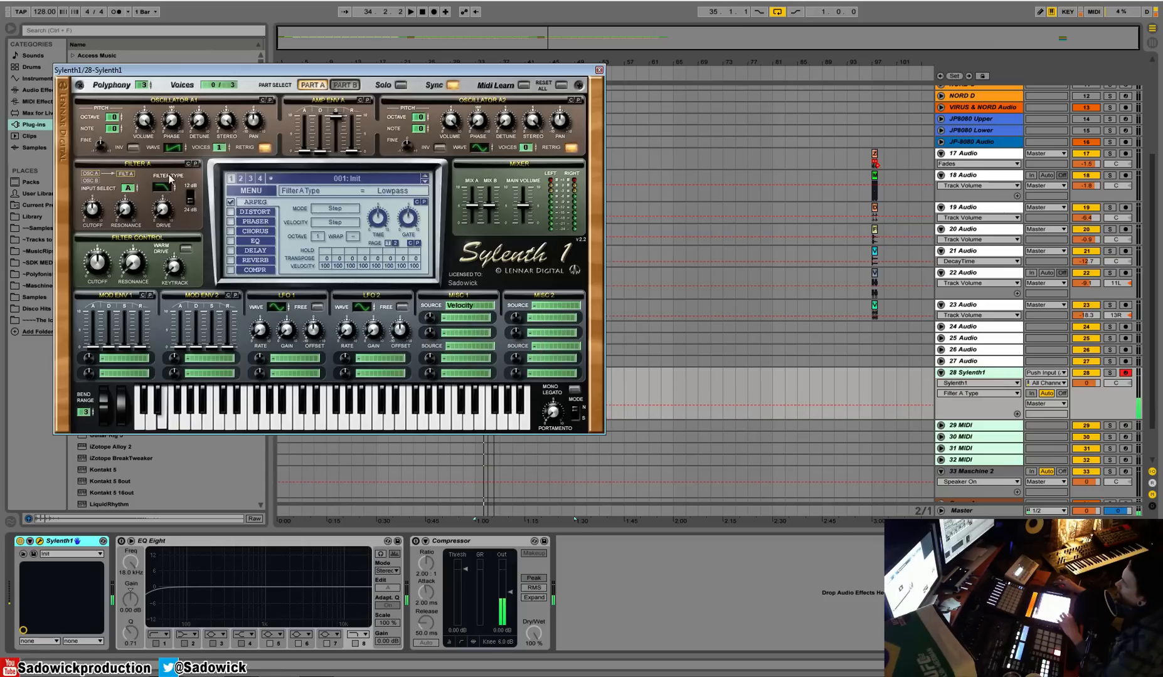
Set the arpeggio time to 1/32D and route the Velocity source to Cutoff A with an amount of -4.10.
left_click(375, 220)
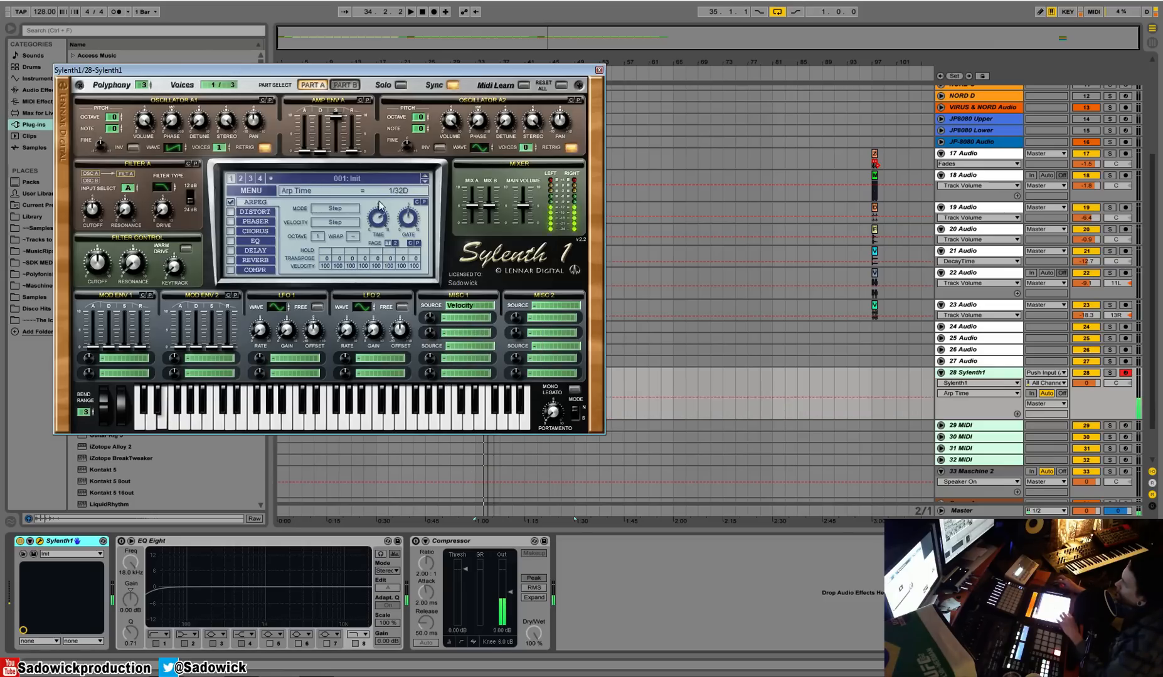
left_click(461, 317)
left_click(539, 337)
left_click_drag(429, 319, 421, 332)
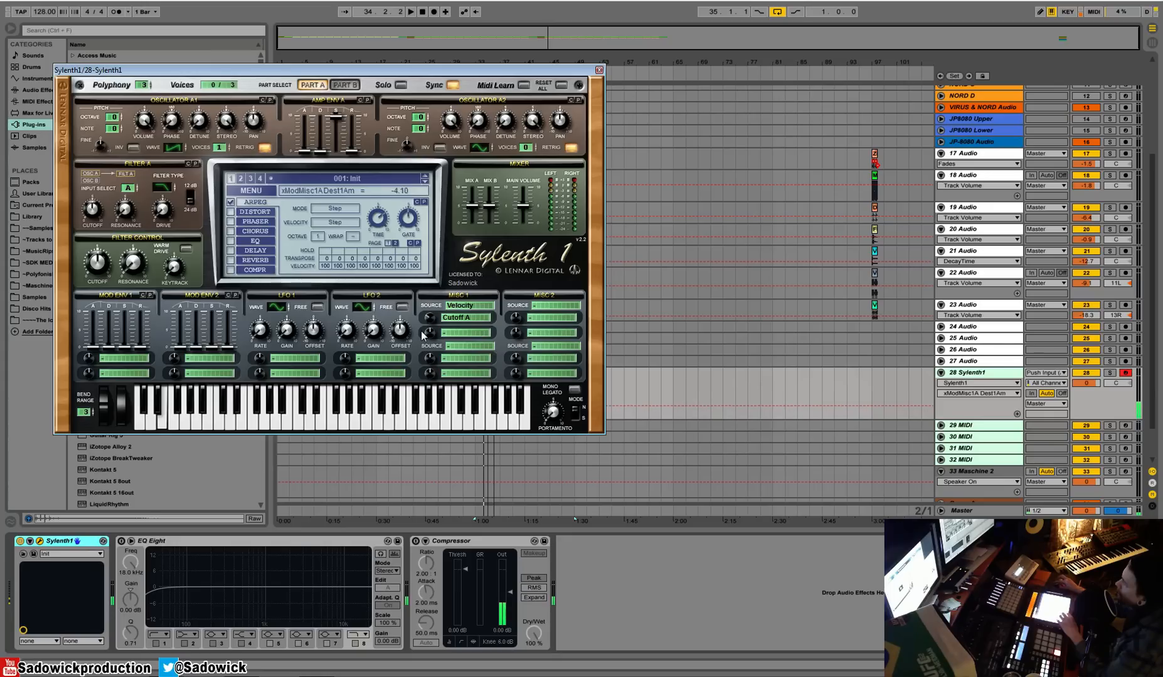
Vary the eight arpeggiator step velocities to 83, 62, 127, 80, 100, 127, 74 and 127.
mouse_move(332, 267)
left_mouse_down()
mouse_move(355, 278)
mouse_move(355, 293)
left_mouse_up()
mouse_move(364, 268)
left_mouse_down()
mouse_move(368, 239)
mouse_move(376, 310)
left_mouse_up()
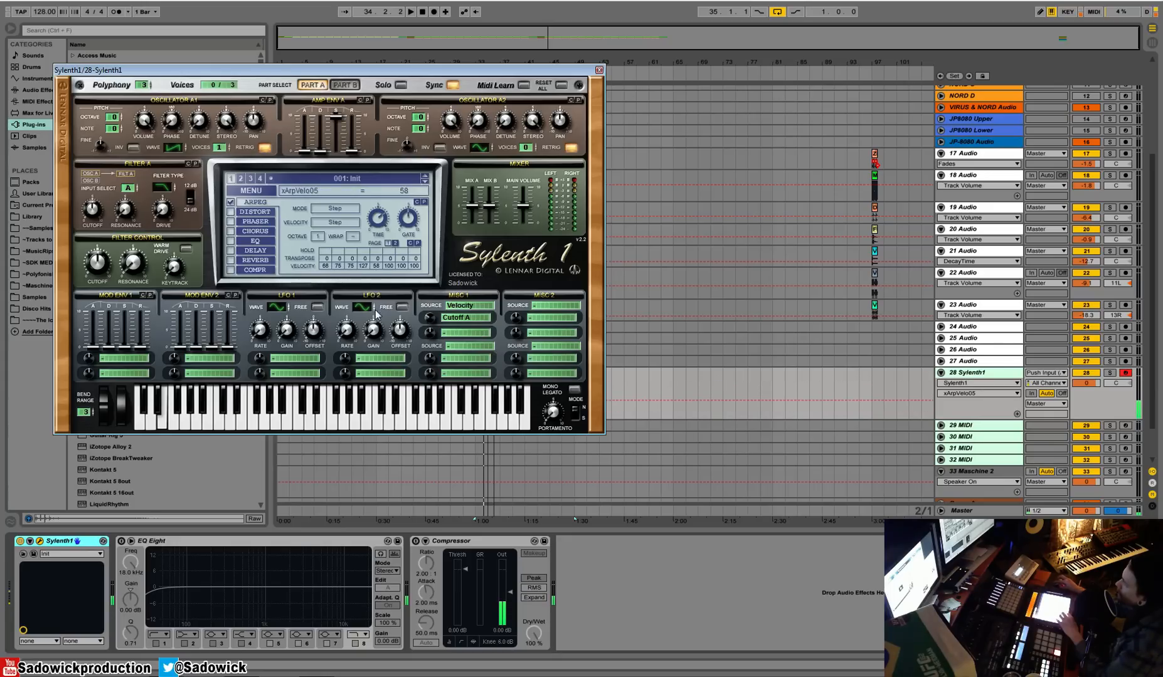
left_click_drag(387, 264, 414, 309)
mouse_move(339, 267)
left_mouse_down()
mouse_move(335, 304)
mouse_move(351, 244)
mouse_move(365, 282)
mouse_move(390, 244)
mouse_move(403, 293)
mouse_move(415, 241)
left_mouse_up()
Shape the filter with a control cutoff of 636.55 Hz, adjusted drive and a Filter A resonance of 8.05, then close Sylenth1.
left_click_drag(98, 261, 109, 248)
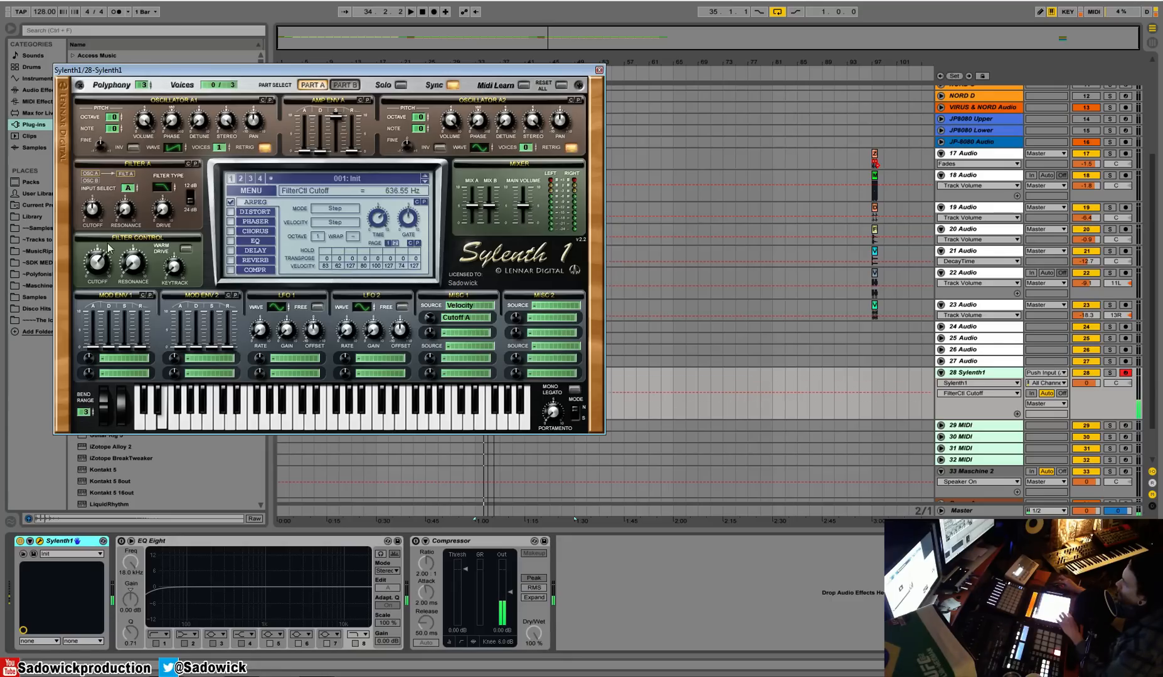
left_click_drag(167, 208, 181, 186)
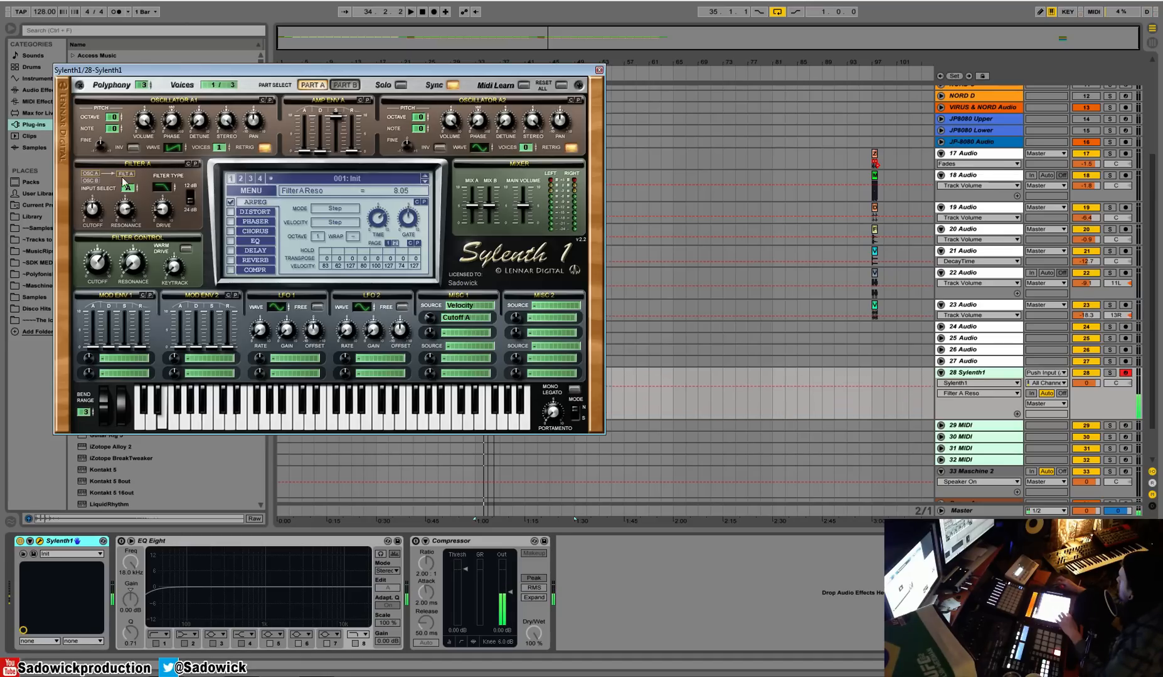
left_click(600, 69)
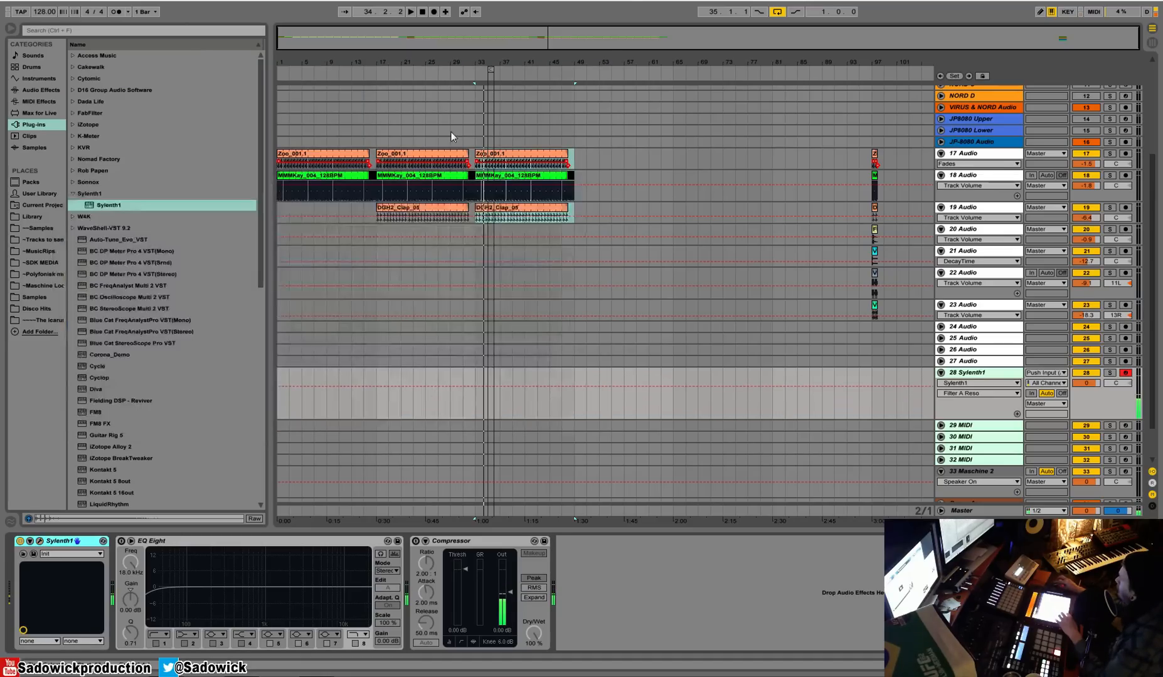
Insert an empty one-bar MIDI clip at bar 33 on the 28 Sylenth1 track.
left_click_drag(488, 63, 480, 299)
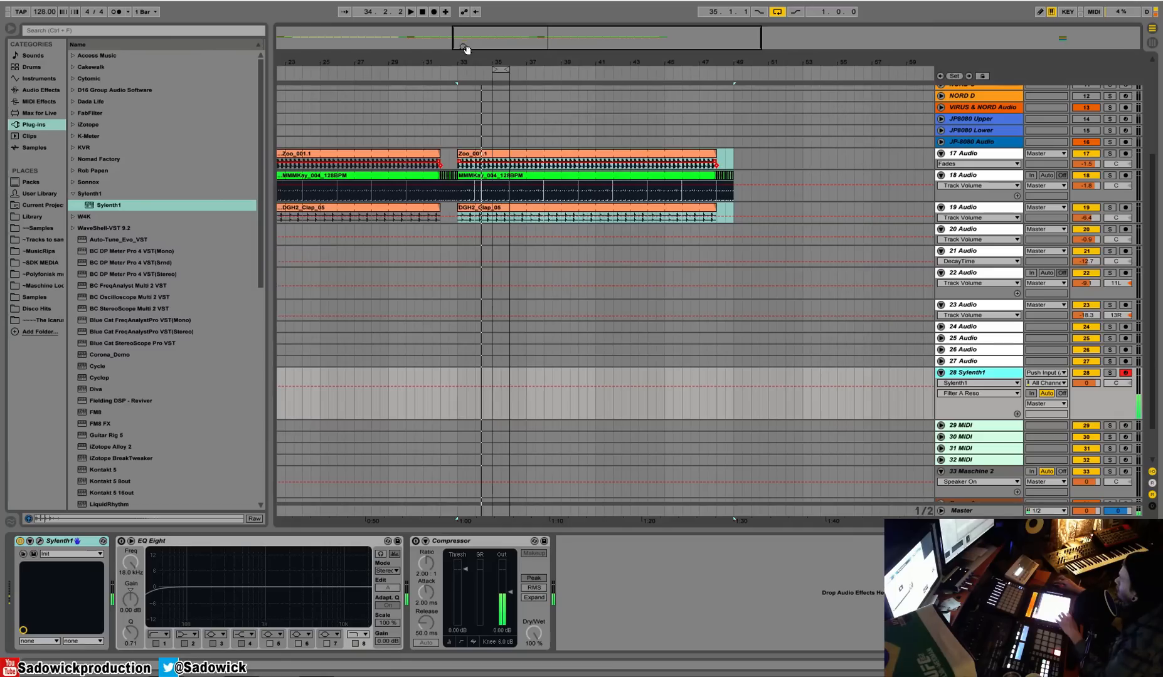
left_click_drag(464, 48, 465, 57)
left_click_drag(458, 375, 632, 387)
right_click(621, 376)
left_click(528, 367)
left_click(466, 378)
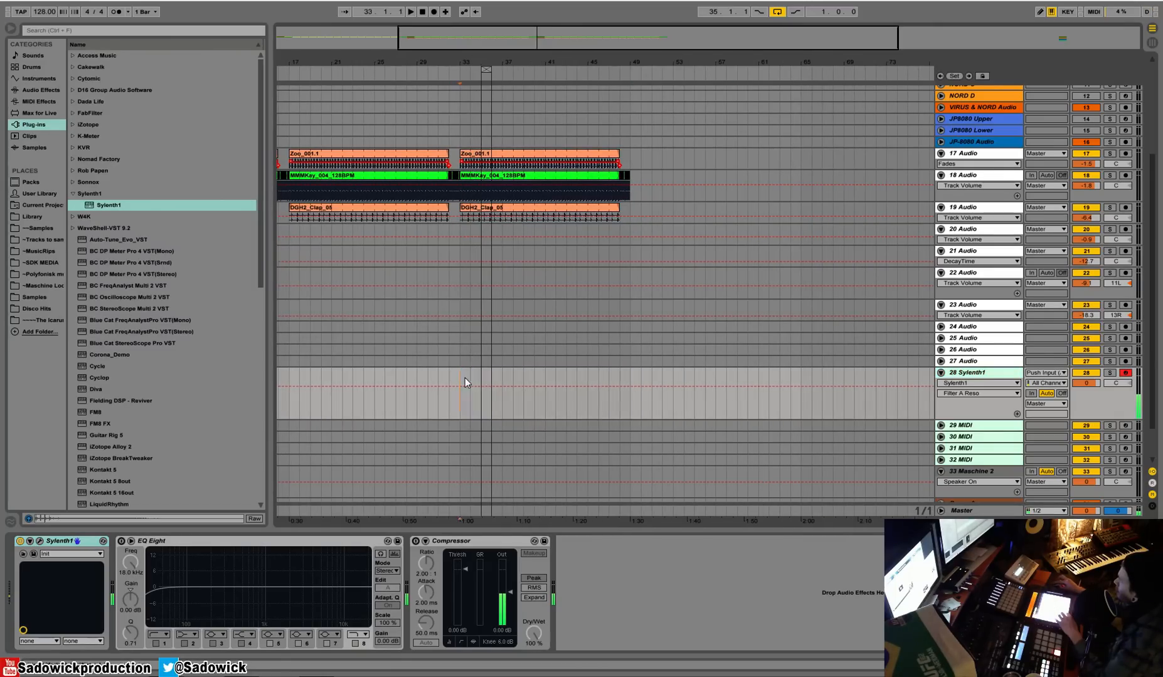
right_click(467, 368)
left_click(499, 434)
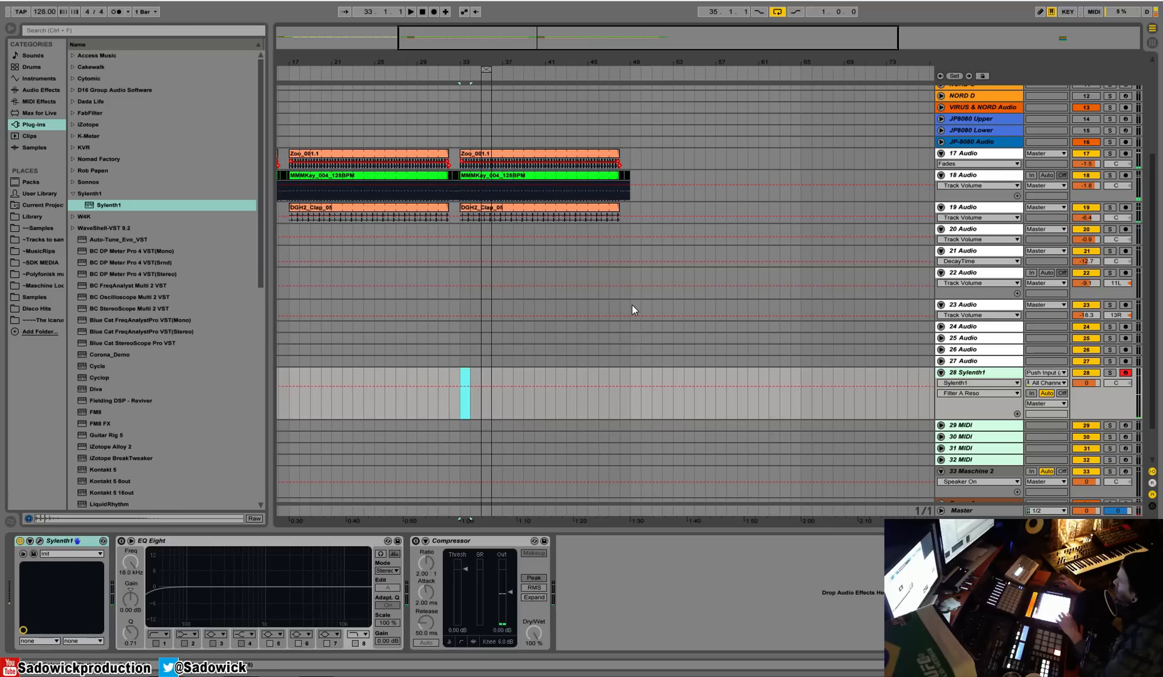
right_click(462, 372)
left_click(491, 449)
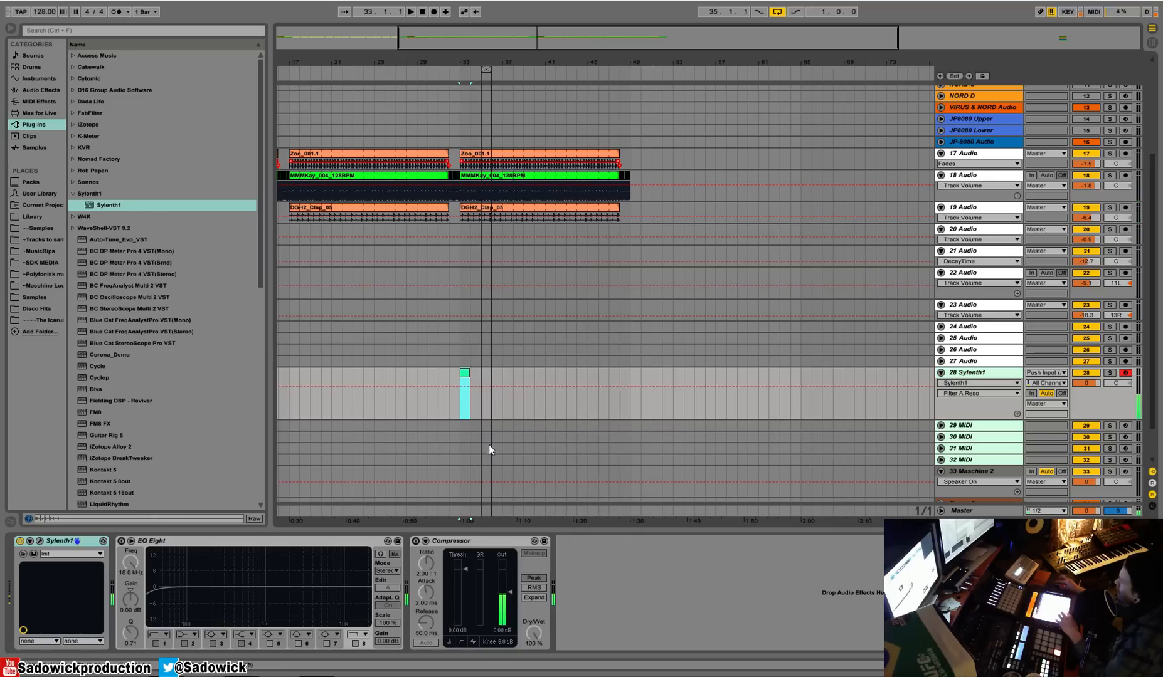
Draw a full-bar E1 note in the new MIDI clip and extend the clip to bar 49 as a loop.
double_click(464, 373)
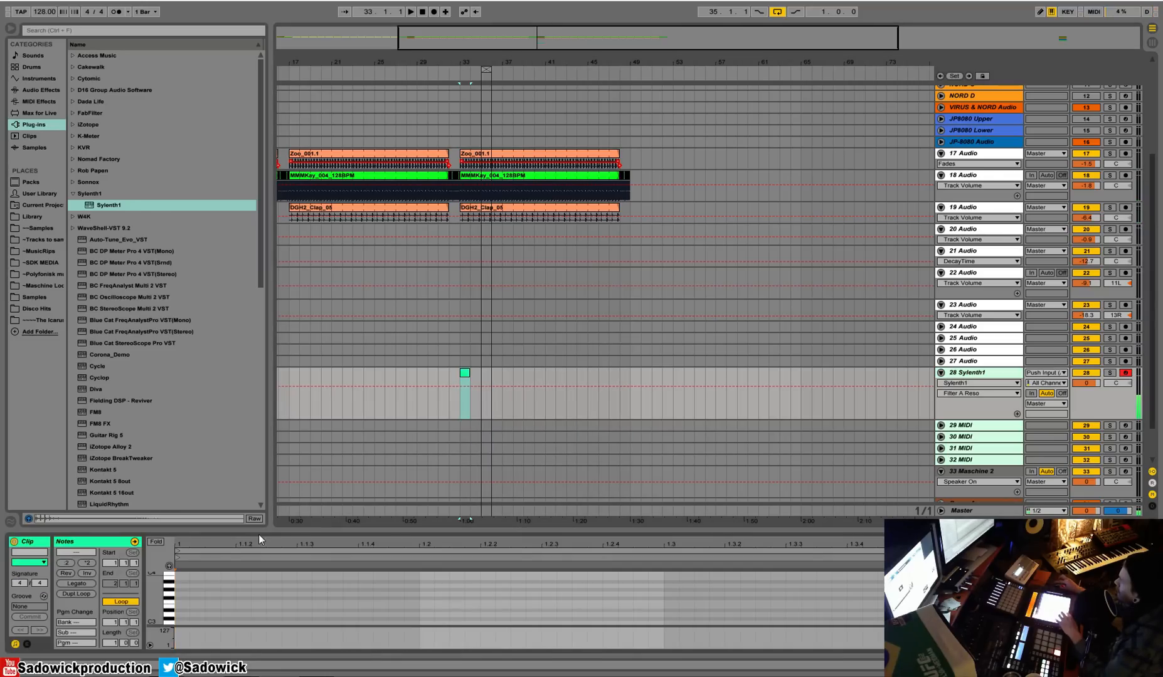
left_click_drag(258, 534, 256, 321)
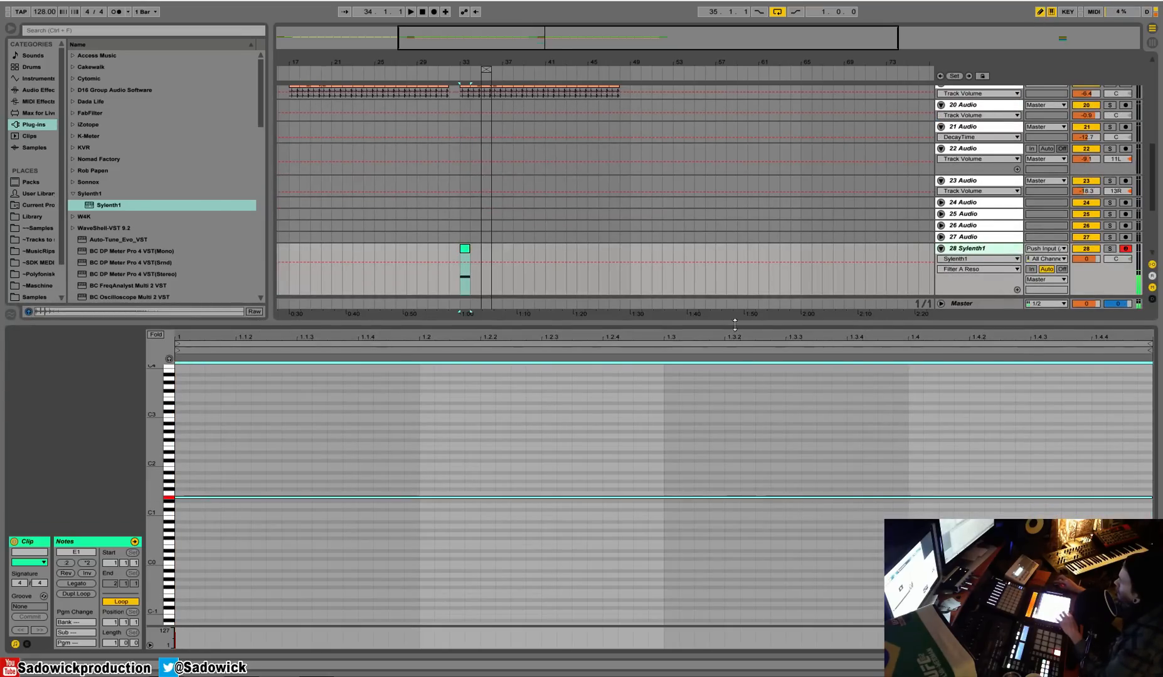
left_click_drag(734, 324, 735, 531)
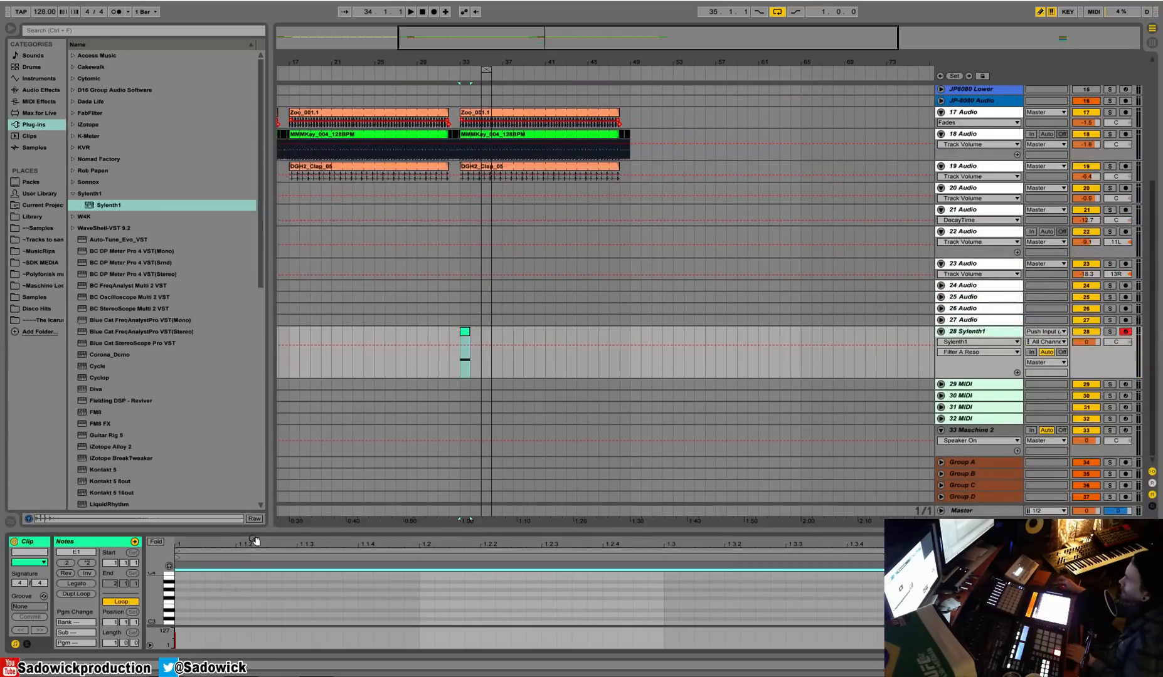
left_click_drag(470, 335, 658, 327)
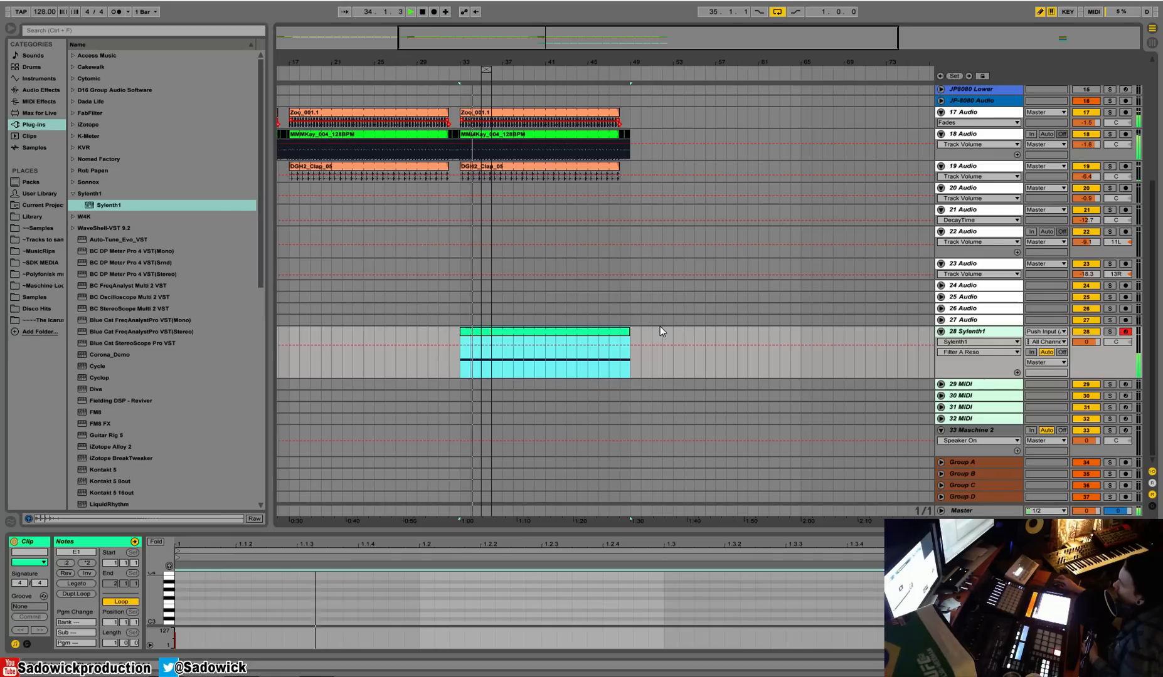
left_click(1095, 347)
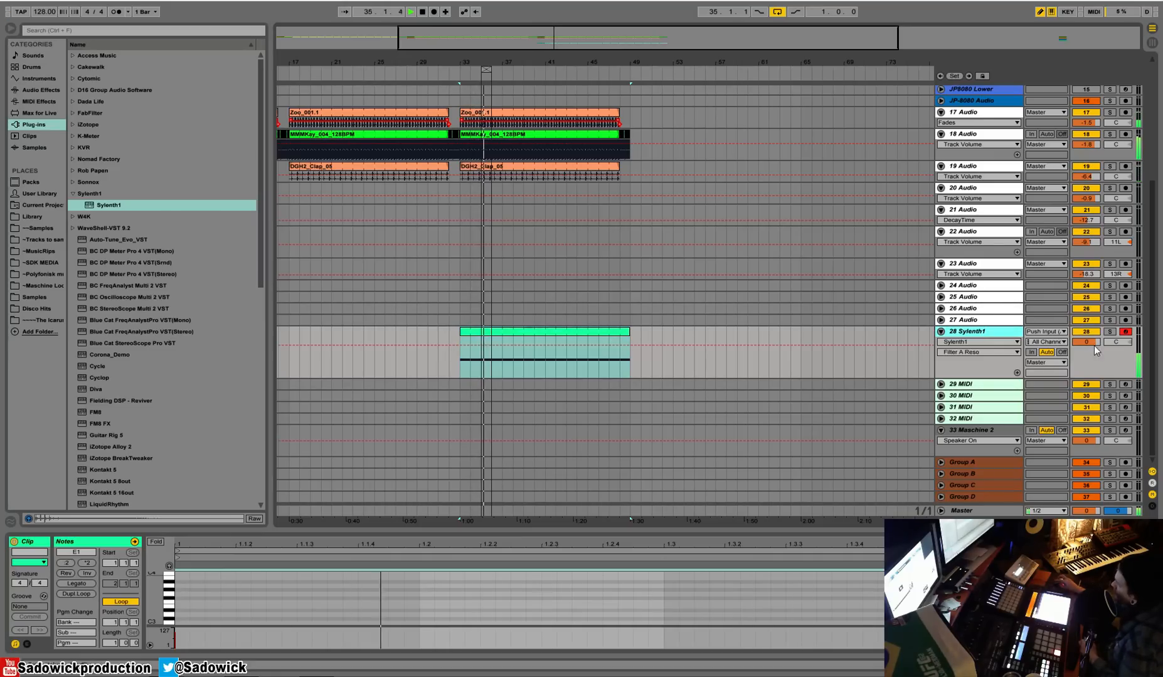
Show the device chain of 22 Audio during playback and copy its sidechain Compressor.
left_click(977, 137)
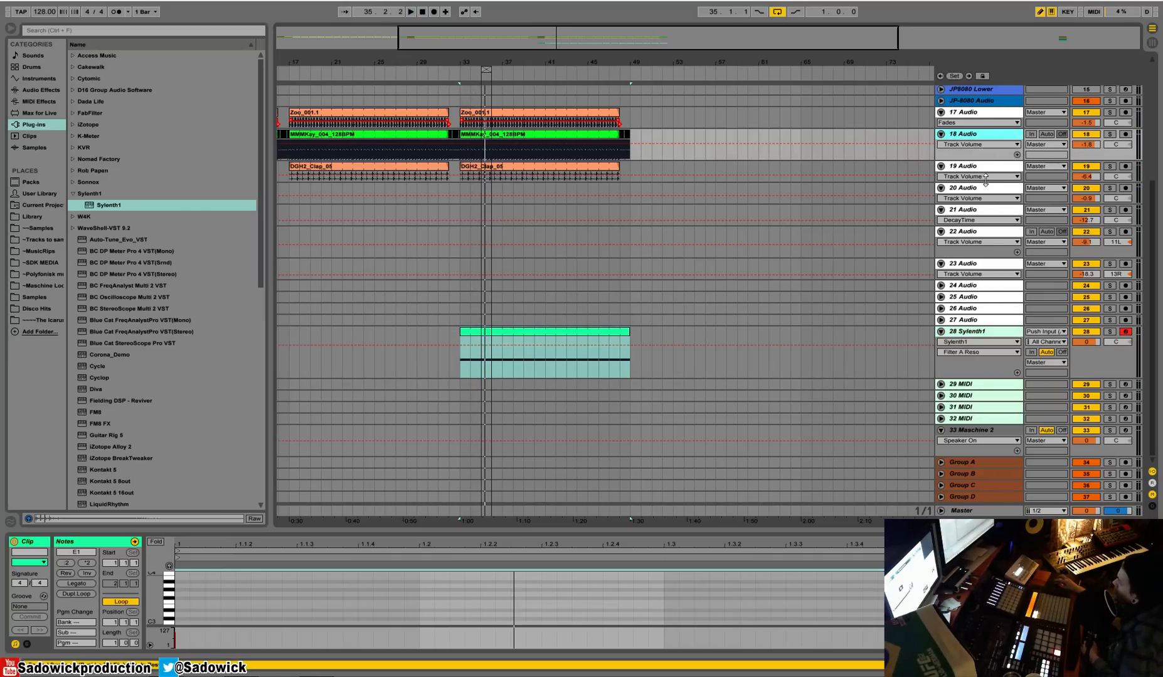
left_click(993, 168)
left_click_drag(839, 65, 839, 32)
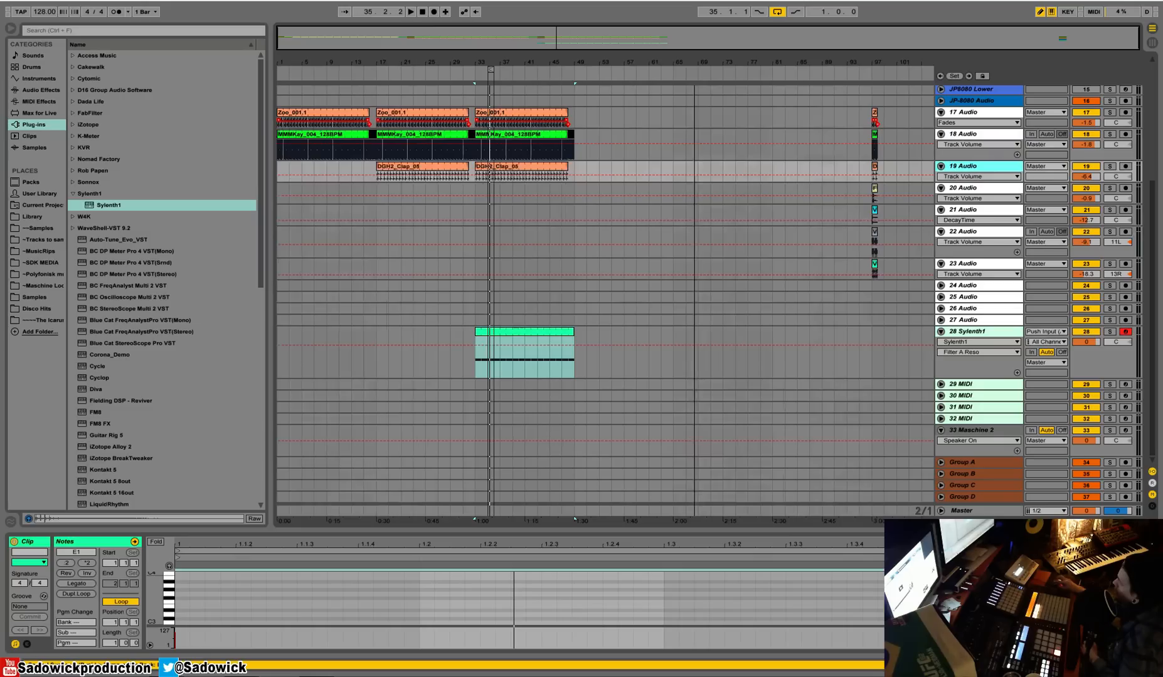
left_click(1090, 250)
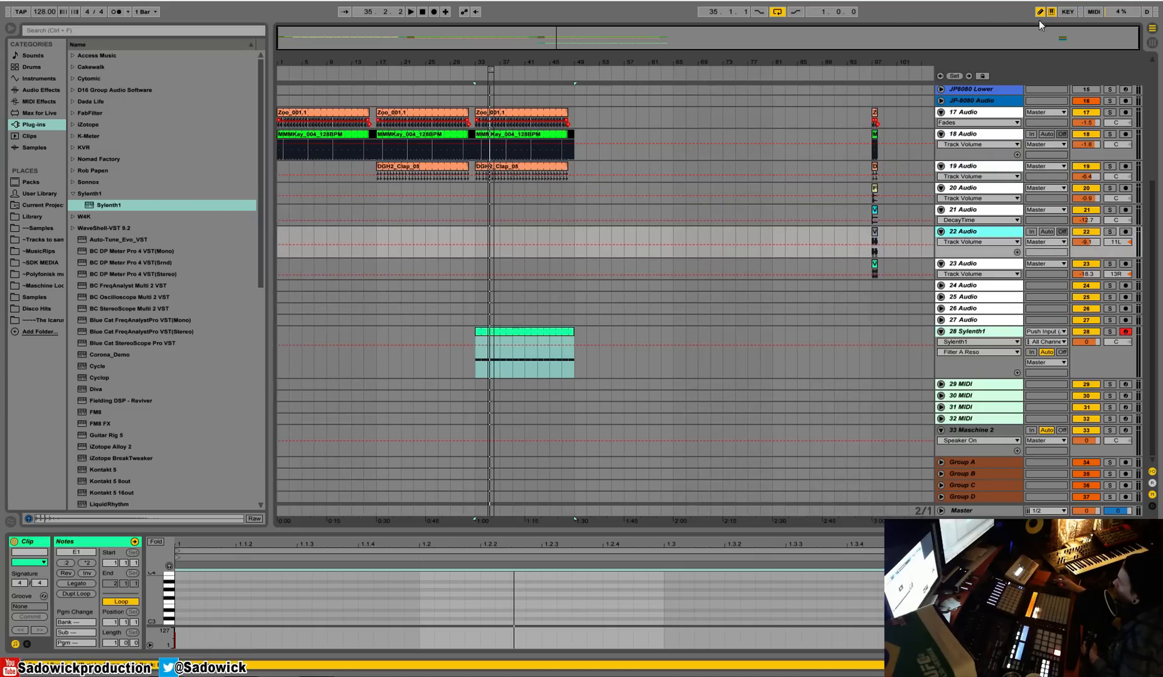
key("shift+Tab")
key("space")
right_click(520, 542)
left_click(599, 410)
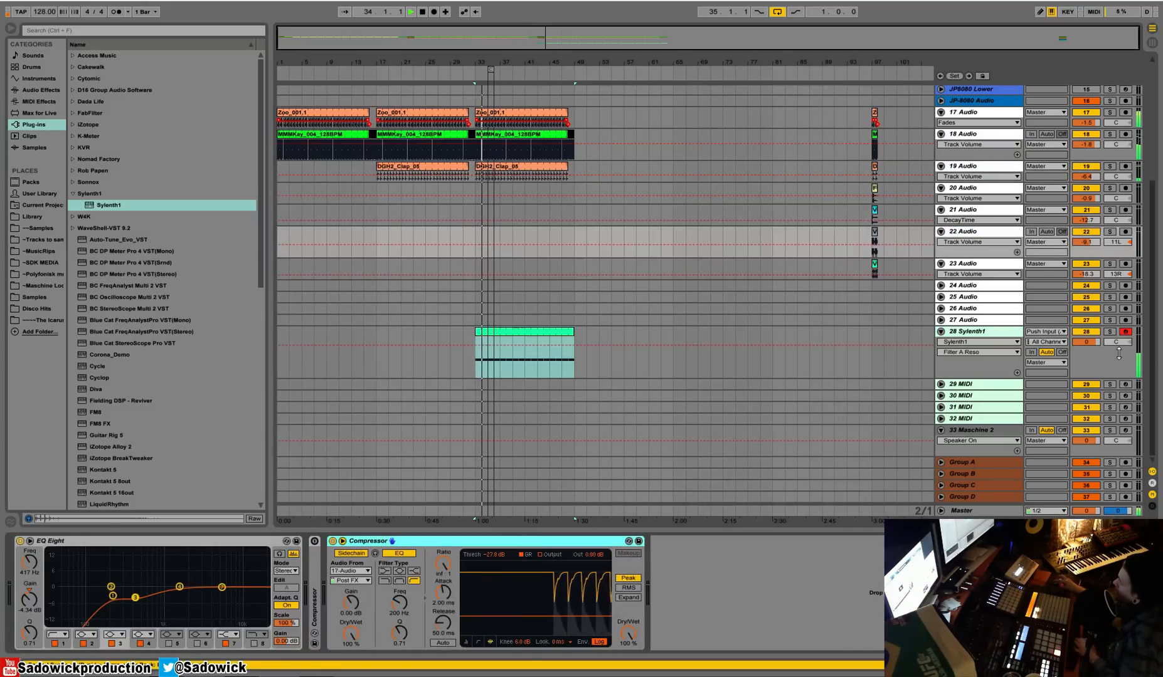
Paste the sidechain Compressor onto 28 Sylenth1 directly after EQ Eight, with its threshold at -21.7 dB.
left_click(1090, 364)
right_click(675, 582)
left_click(687, 588)
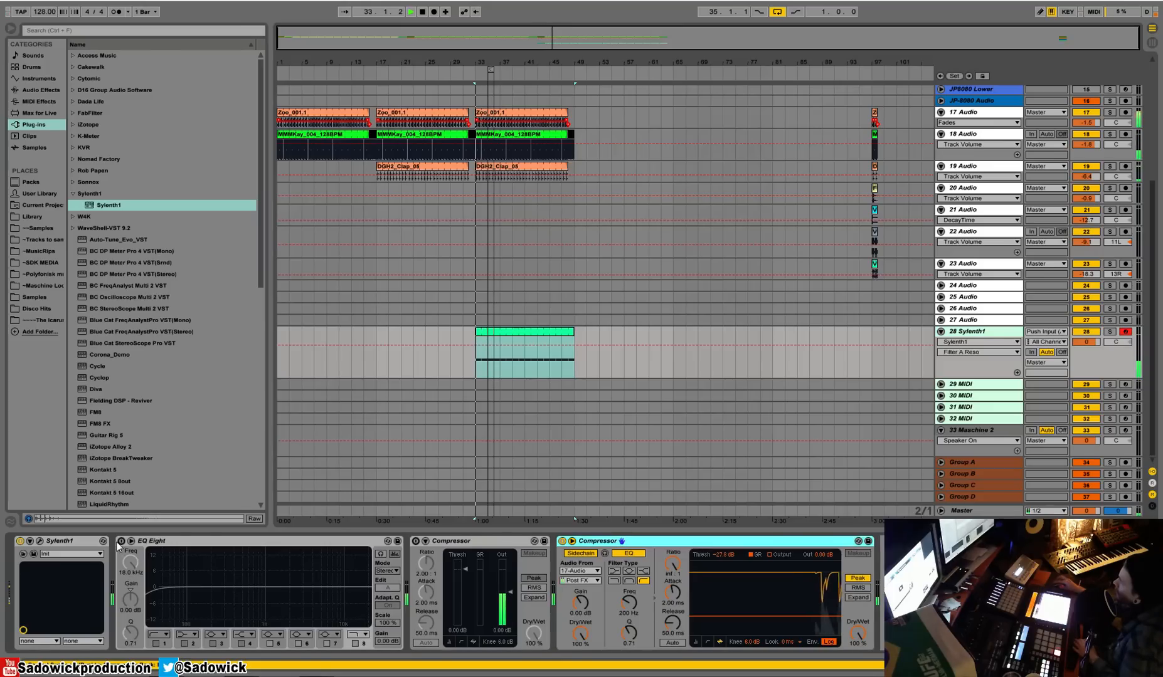
left_click_drag(729, 617, 729, 611)
left_click_drag(657, 541, 409, 552)
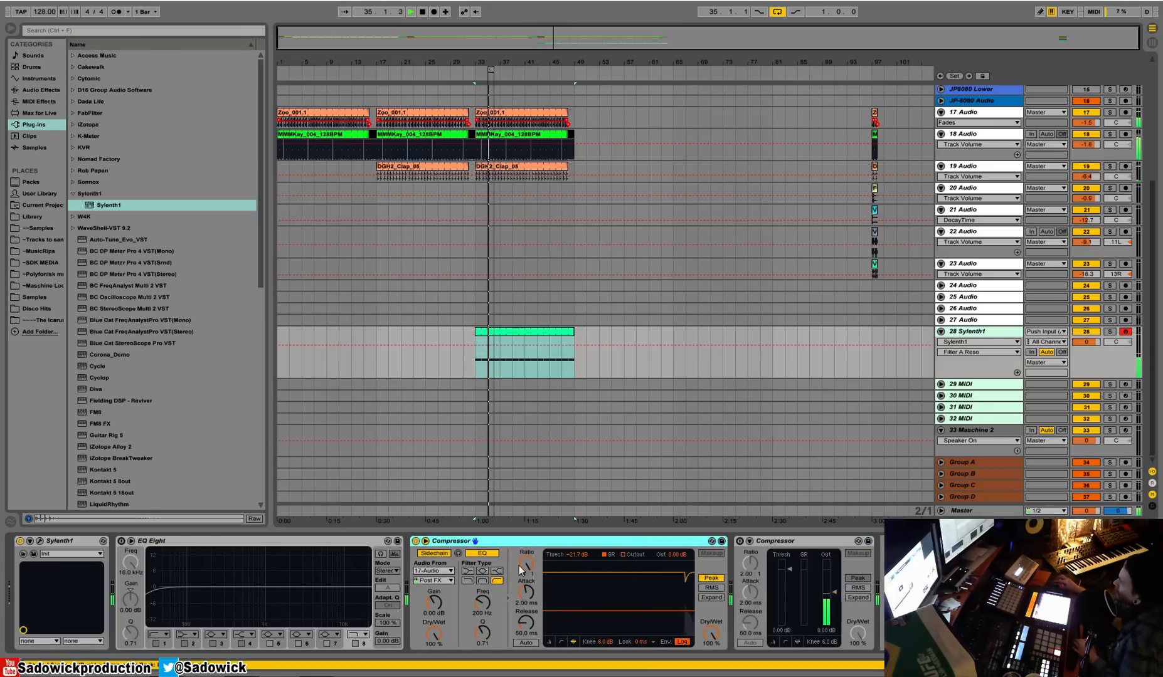
Enable EQ Eight on 28 Sylenth1, set its band 1 low cut to 46.5 Hz and stop playback.
left_click(121, 541)
left_click_drag(178, 594, 164, 597)
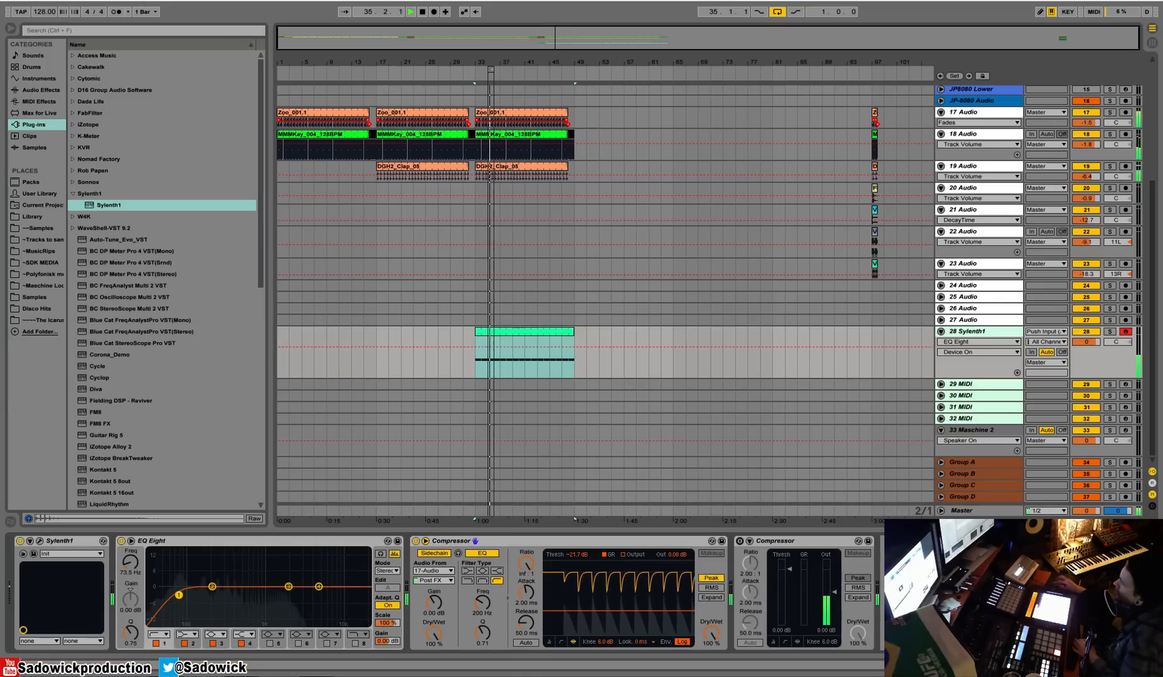
key("space")
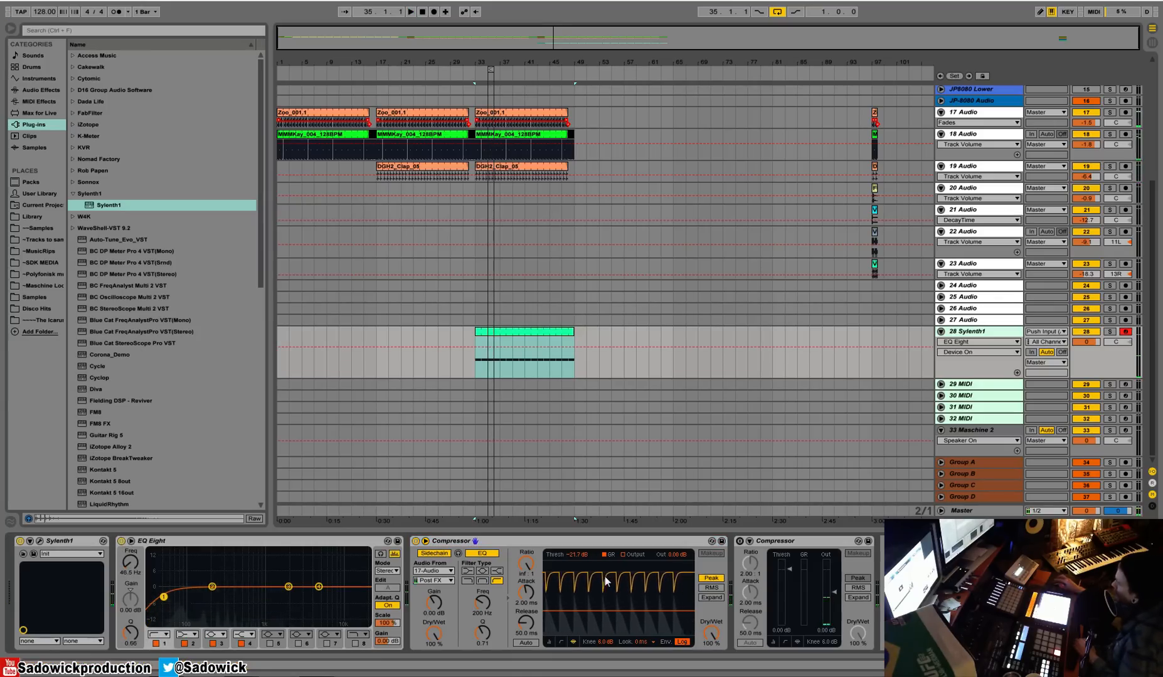
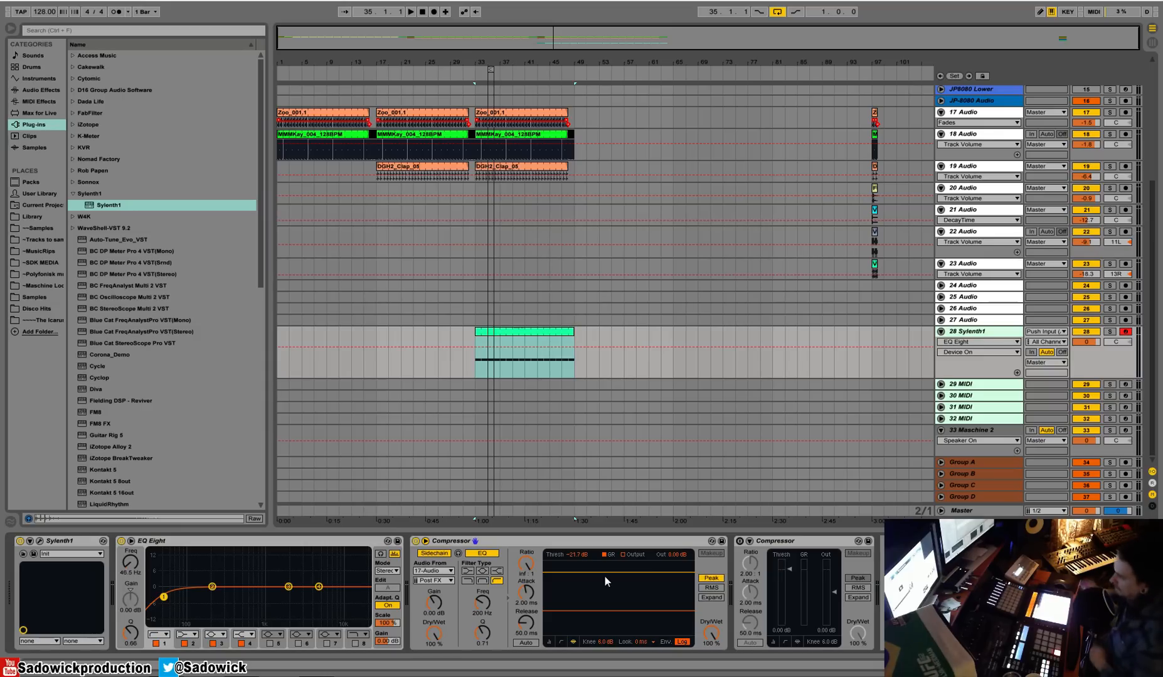
Set the 28 Sylenth1 track volume to -2.7 dB while the arrangement plays, then stop and solo the track.
key("space")
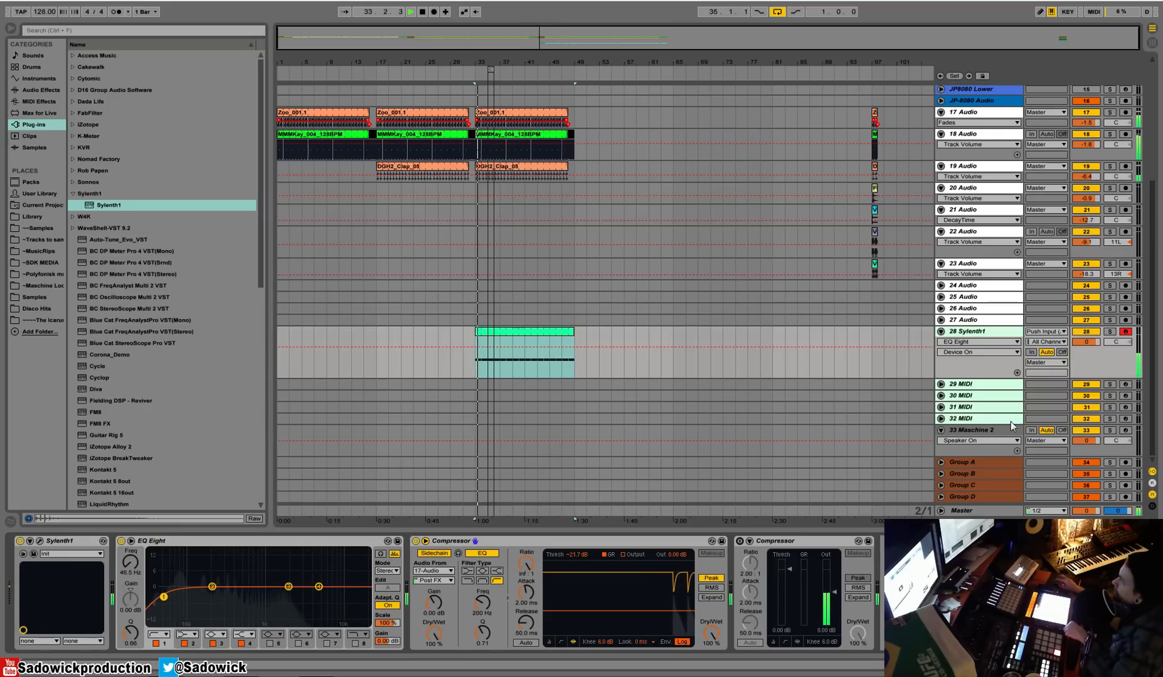
left_click_drag(1093, 345, 1094, 351)
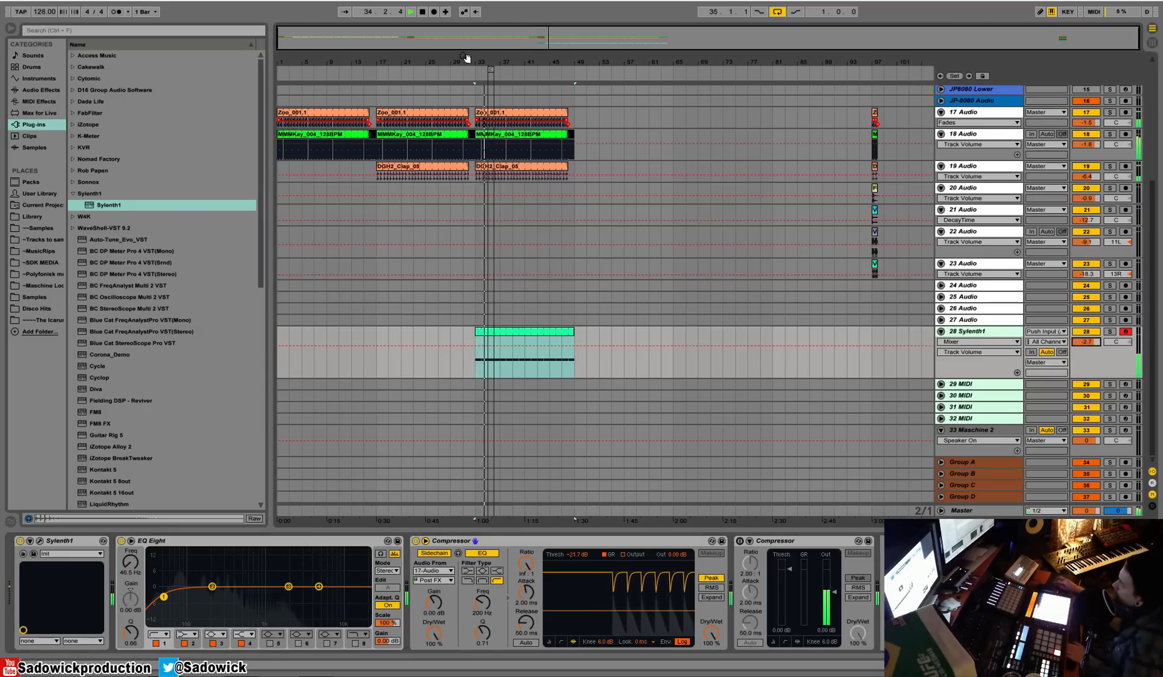
key("space")
left_click(1110, 332)
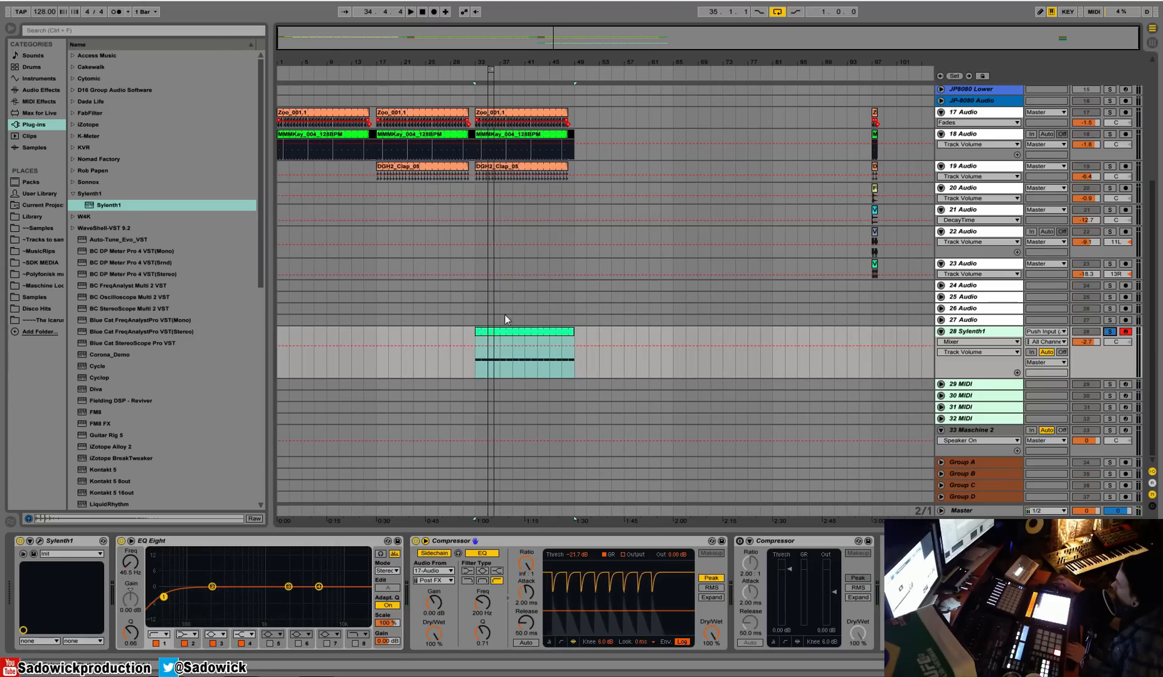
Reopen Sylenth1, choose the Saw wave for oscillator A1 and play the soloed track.
left_click(504, 332)
left_click(37, 541)
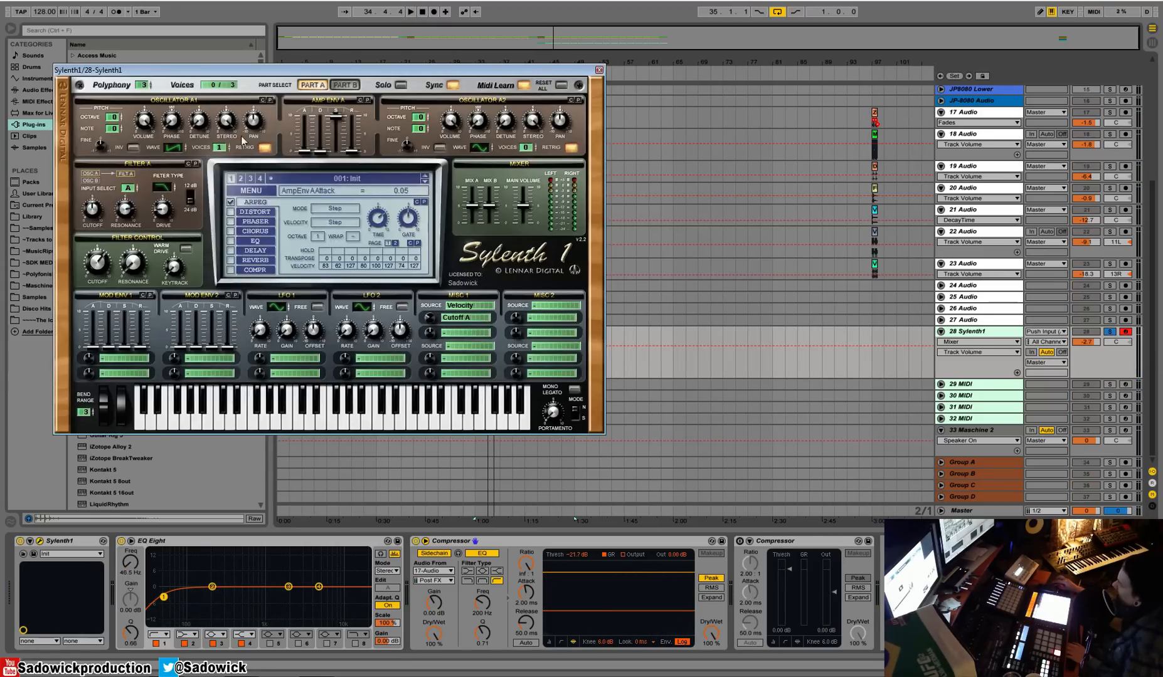
left_click(171, 149)
key("space")
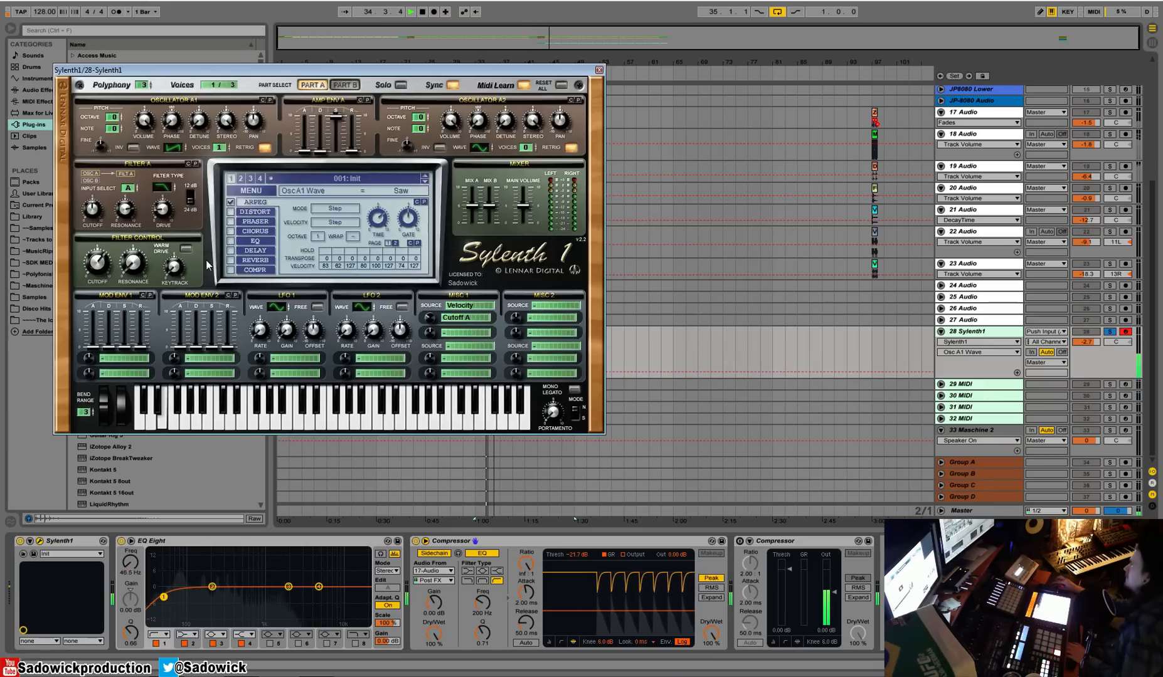
Enable EQ and Distort in Sylenth1, set the OverDrive distortion amount to 5.43 and close the plug-in window.
left_click(231, 241)
left_click(249, 214)
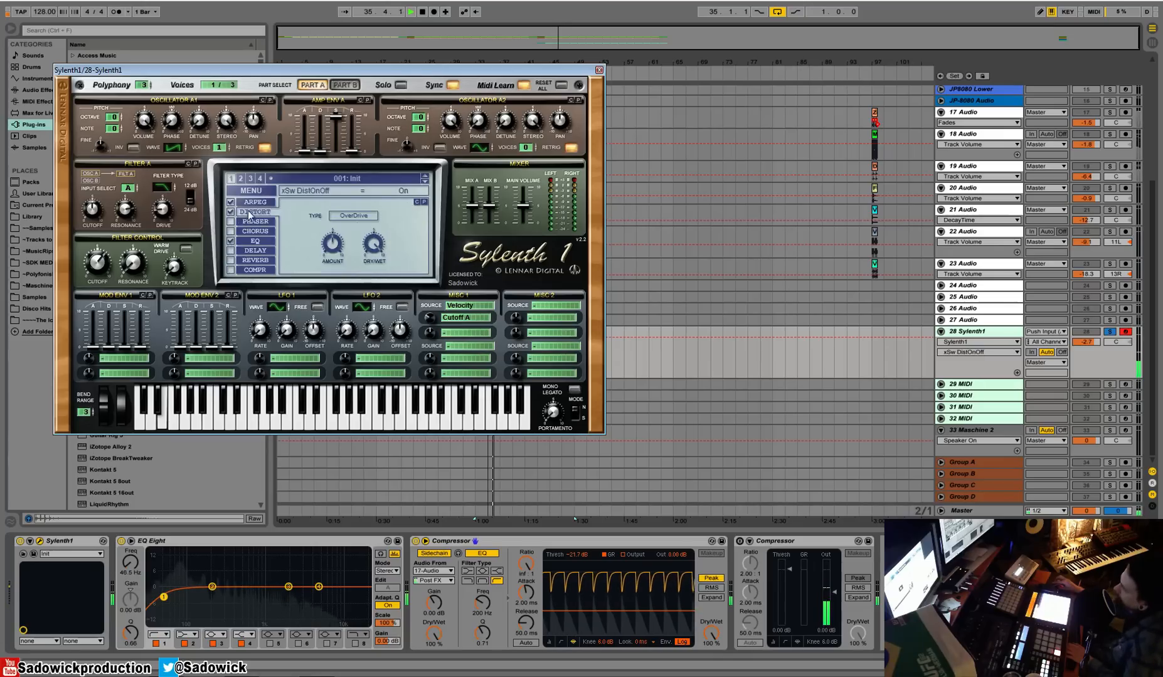
left_click(335, 246)
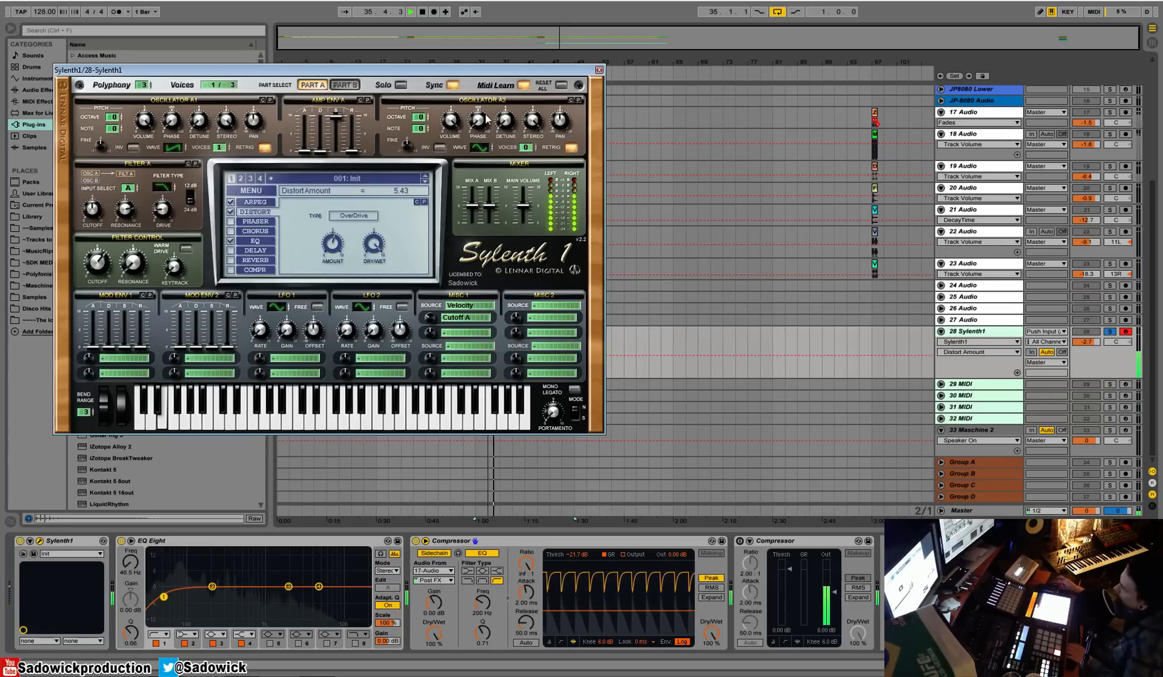
left_click(599, 70)
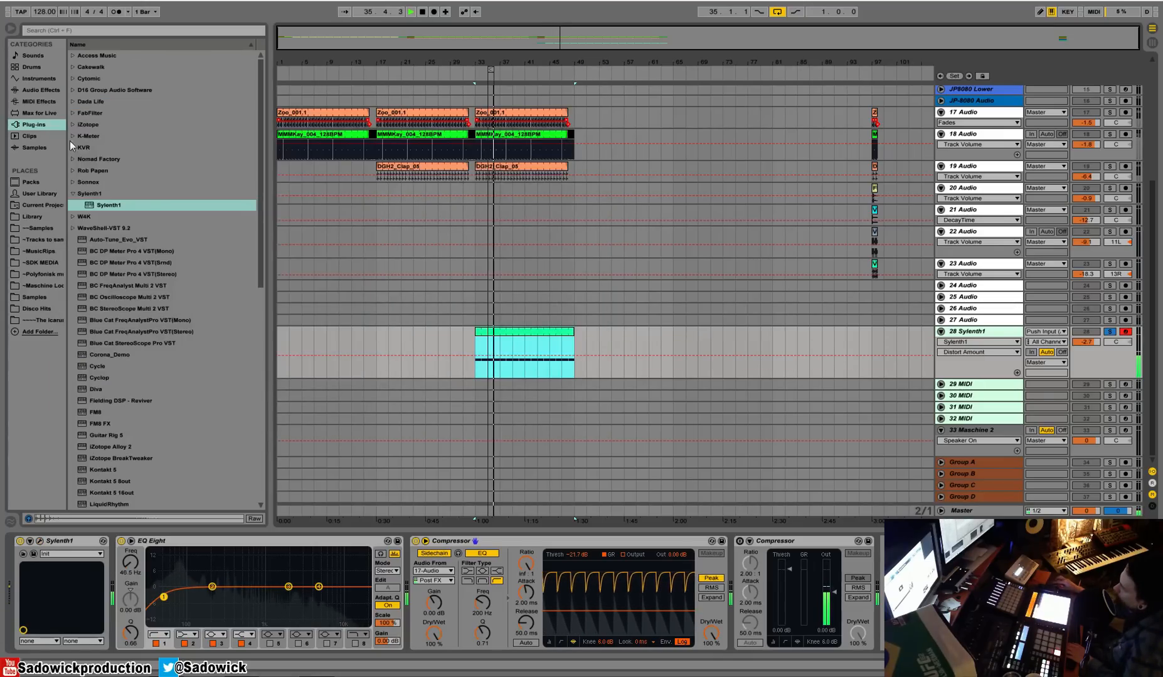
Insert Ping Pong Delay after Sylenth1 on 28 Sylenth1, with dry/wet at 33% and its filter at 2.59 kHz.
left_click(29, 87)
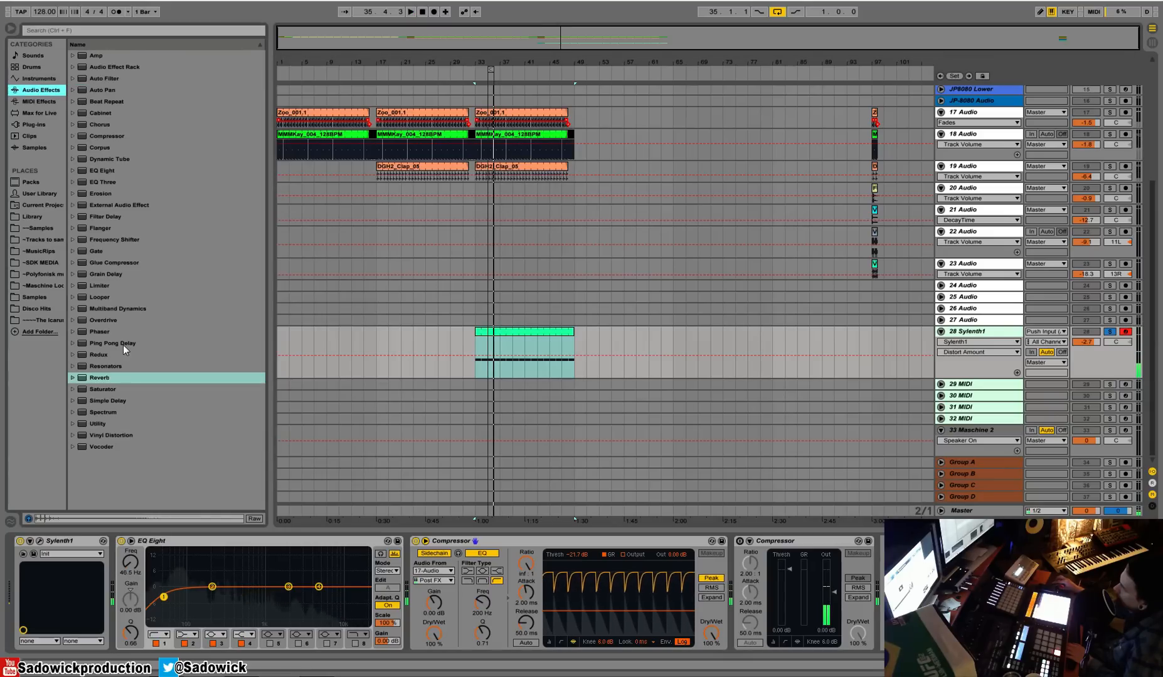
left_click(119, 345)
left_click_drag(118, 345, 170, 563)
left_click_drag(166, 633, 166, 657)
key("space")
left_click_drag(149, 565, 158, 554)
Add Reverb after Ping Pong Delay, turn off its input filters, Spin, diffusion filters and Chorus, and set dry/wet to 33%.
left_click_drag(91, 377, 175, 531)
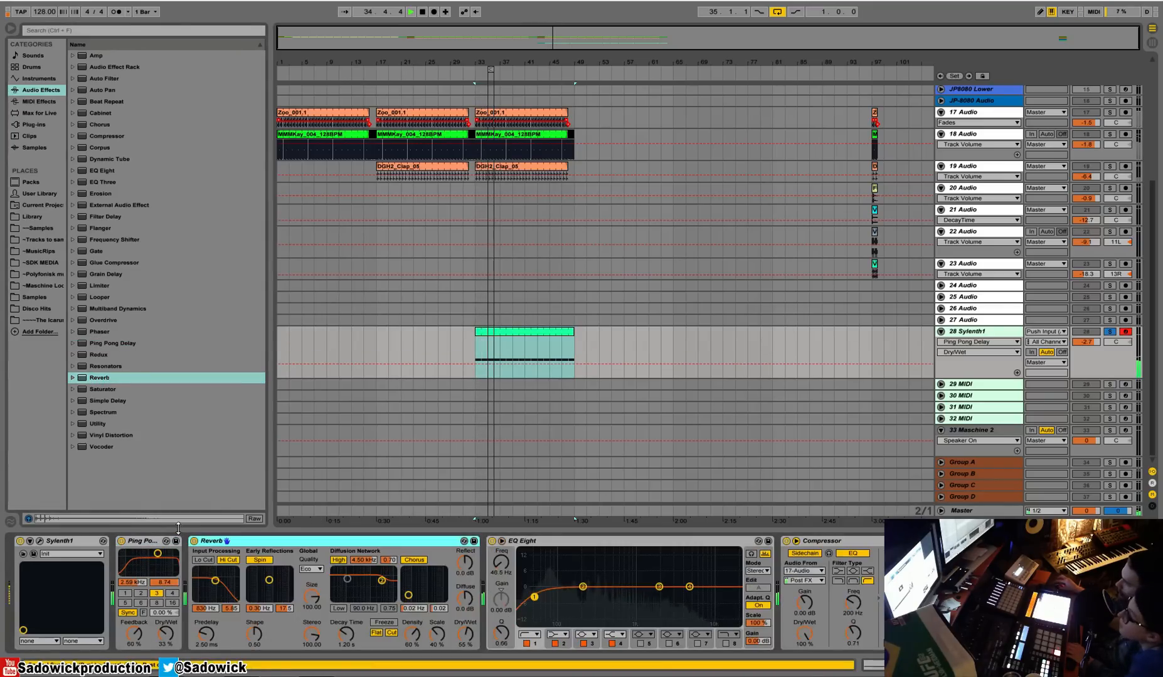
left_click(377, 633)
left_click(390, 633)
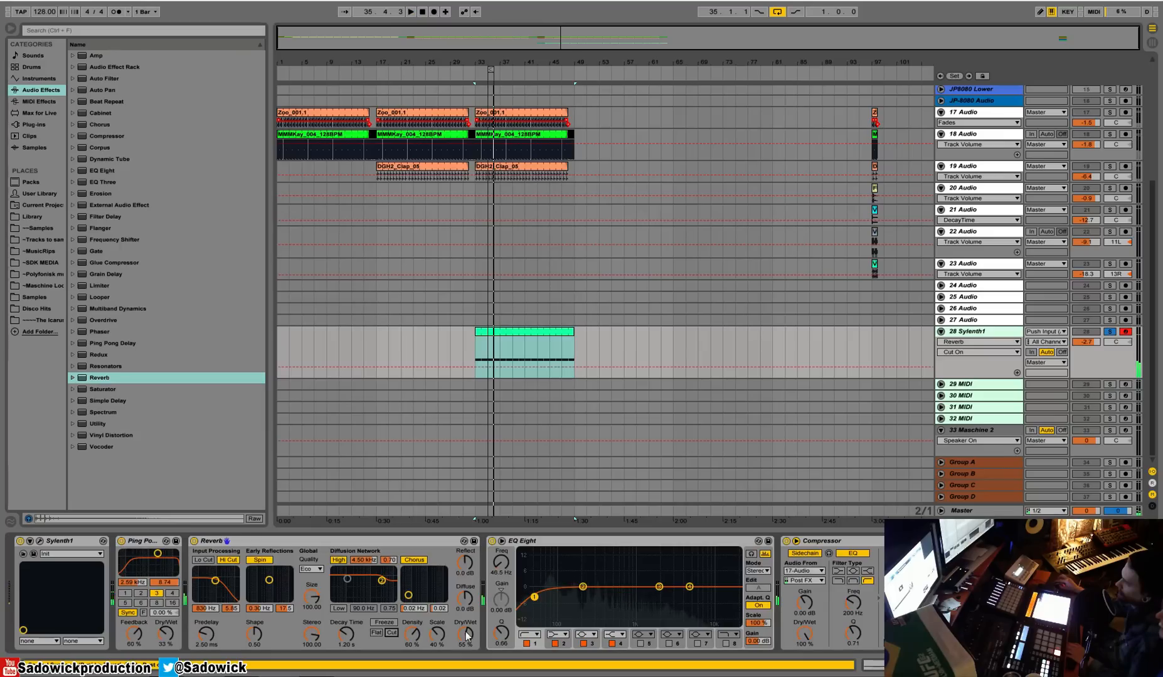
left_click_drag(465, 634, 465, 646)
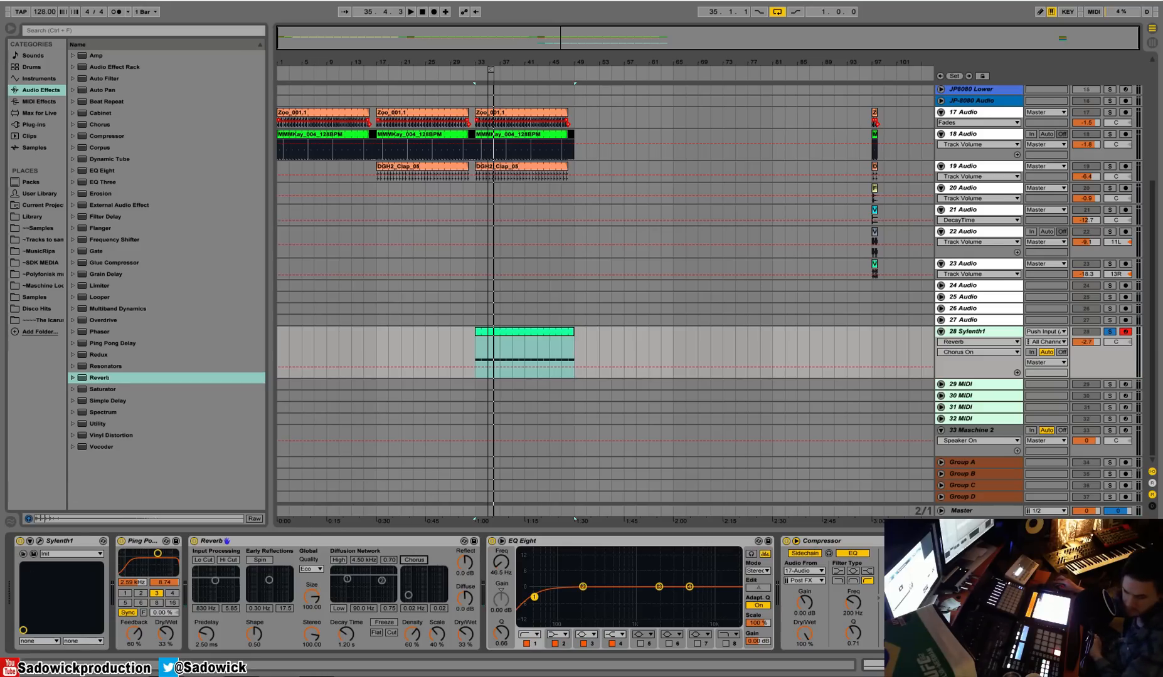
Move the plain Compressor between EQ Eight and the sidechain Compressor, enable it and lower its threshold to about -13.6 dB during playback.
key("space")
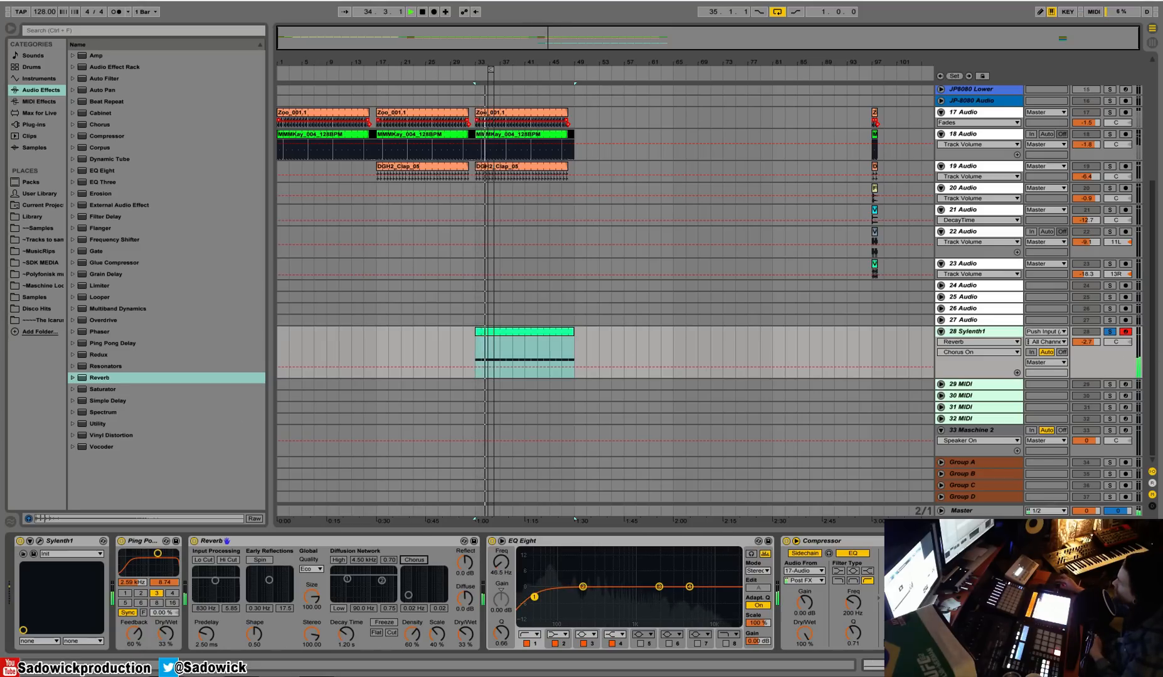
left_click(1116, 664)
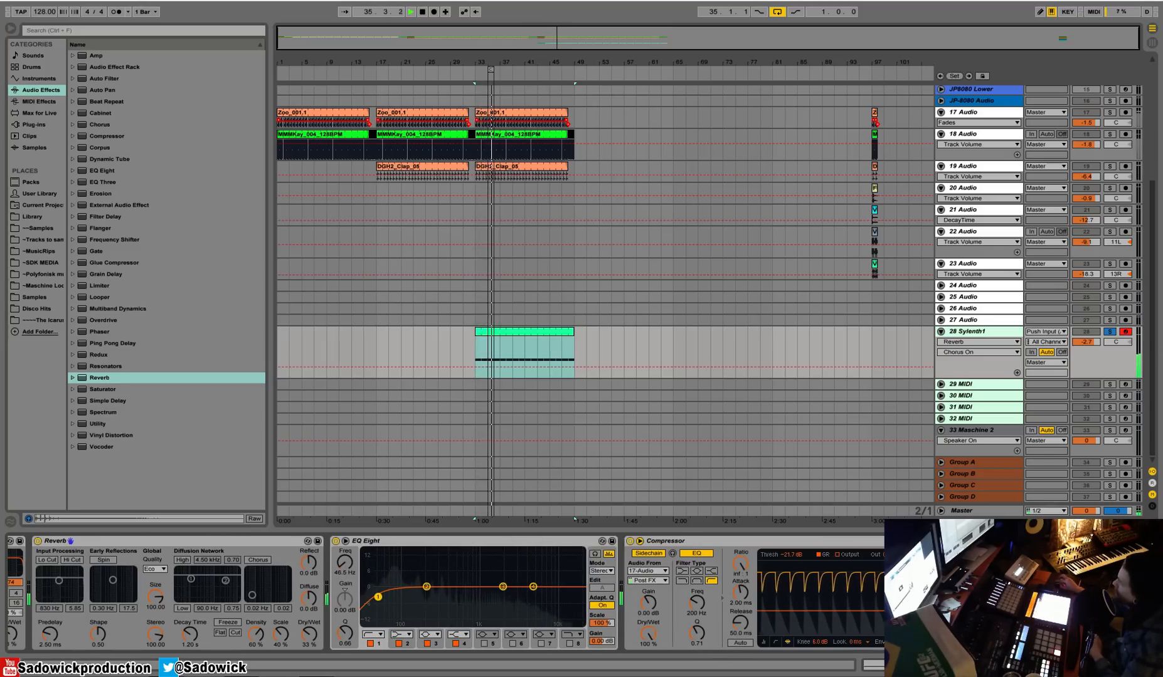
left_click_drag(1017, 541, 668, 565)
left_click(679, 585)
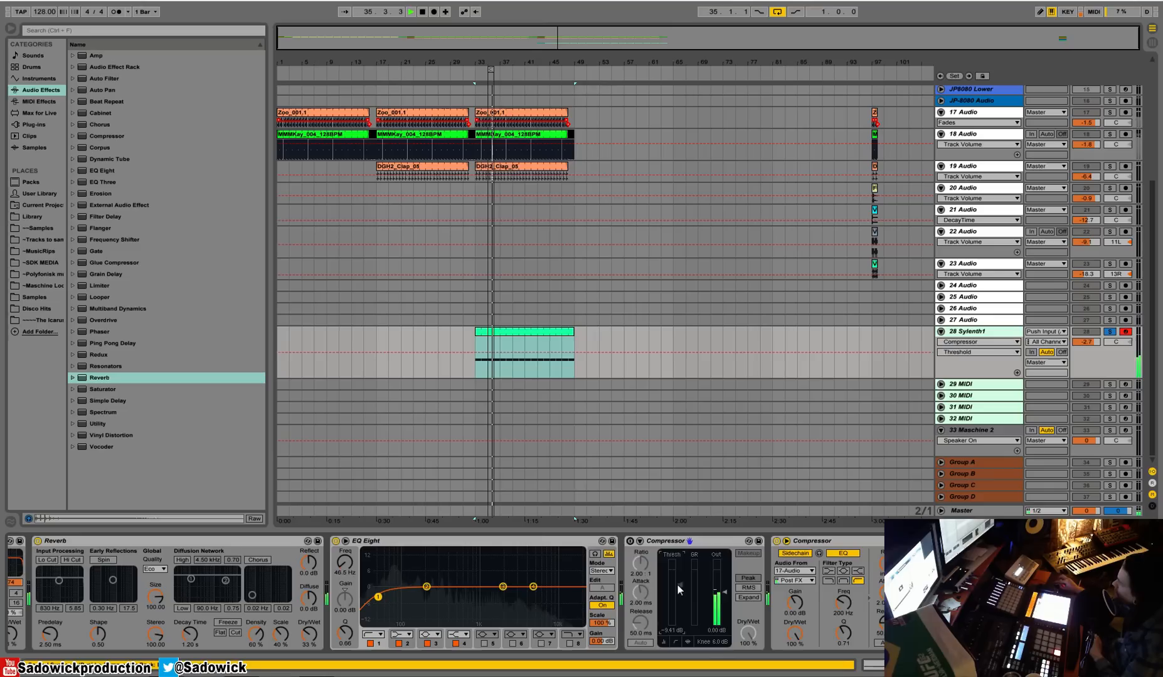
left_click(631, 541)
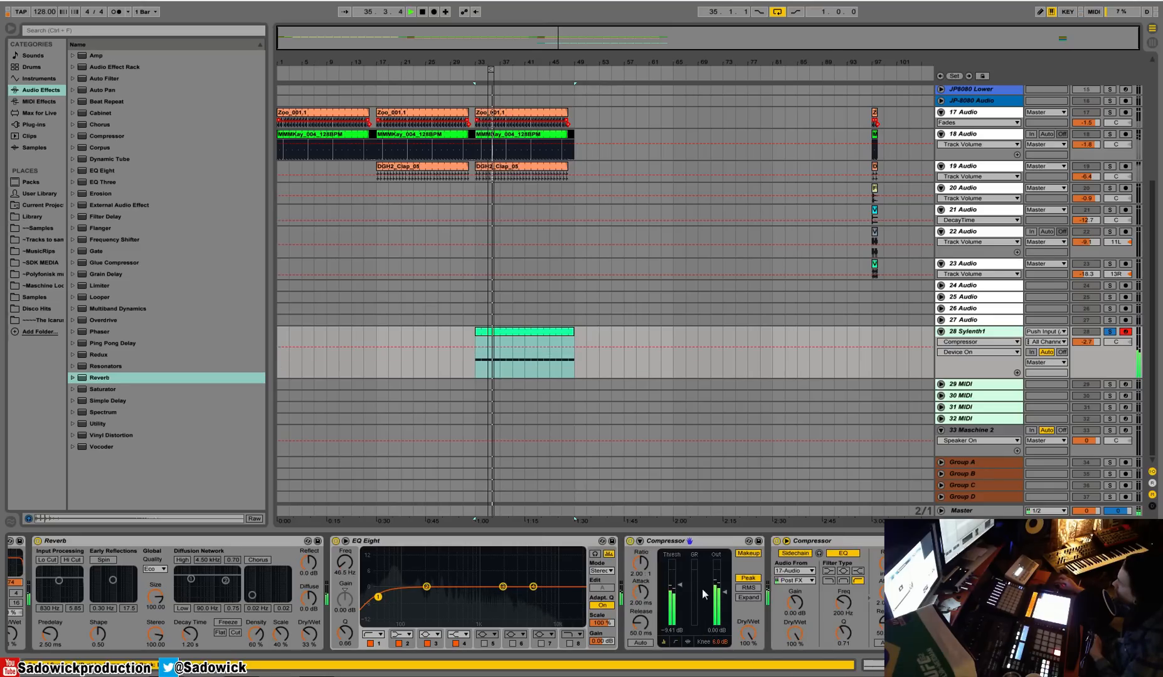
scroll(595, 628, "left", 3)
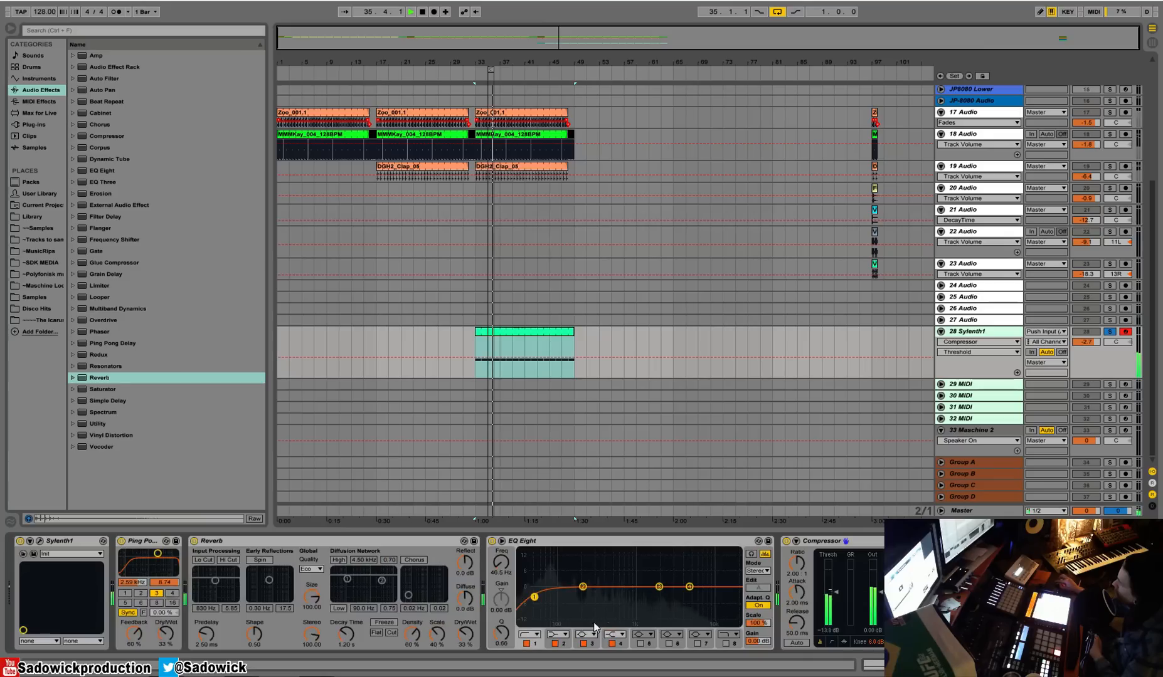
Enable the Phaser in Sylenth1 with feedback at 81.90%, LFO gain at 2.24 and dry/wet at 100%.
left_click(41, 543)
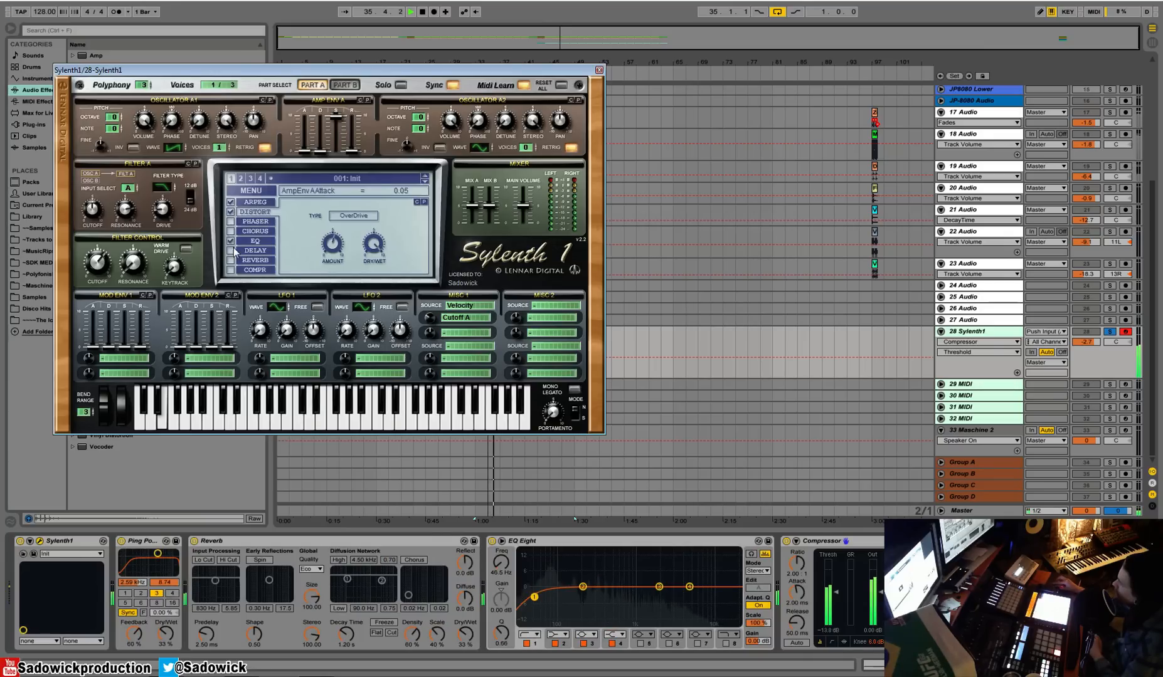
left_click(230, 222)
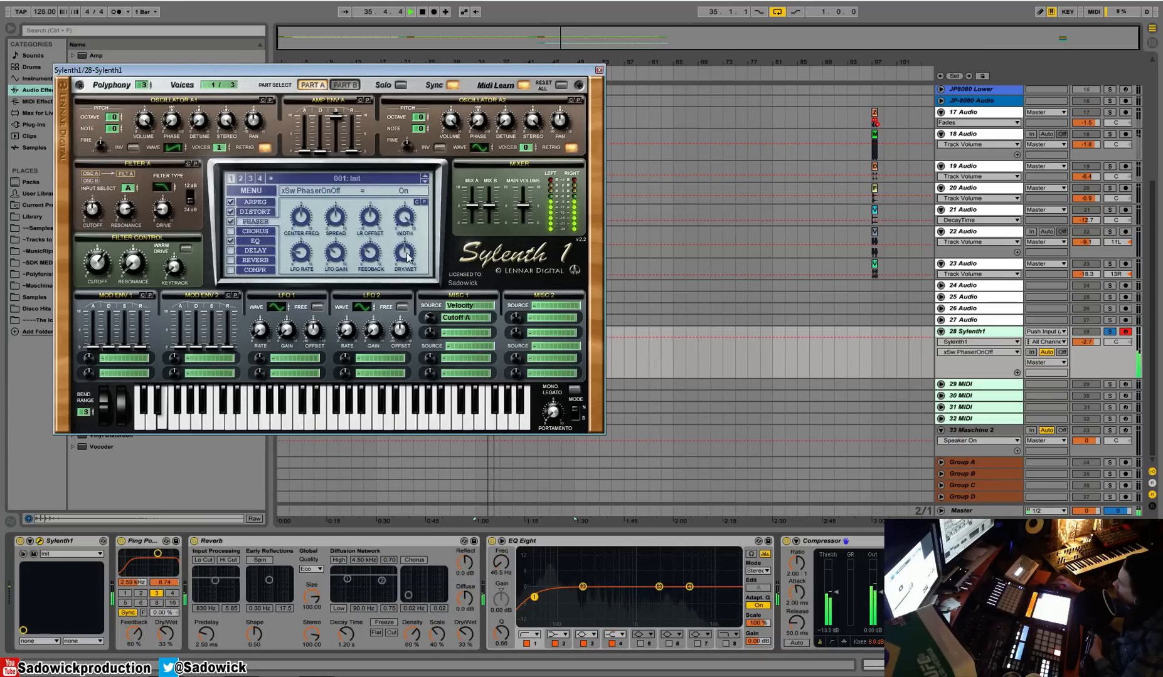
left_click(373, 257)
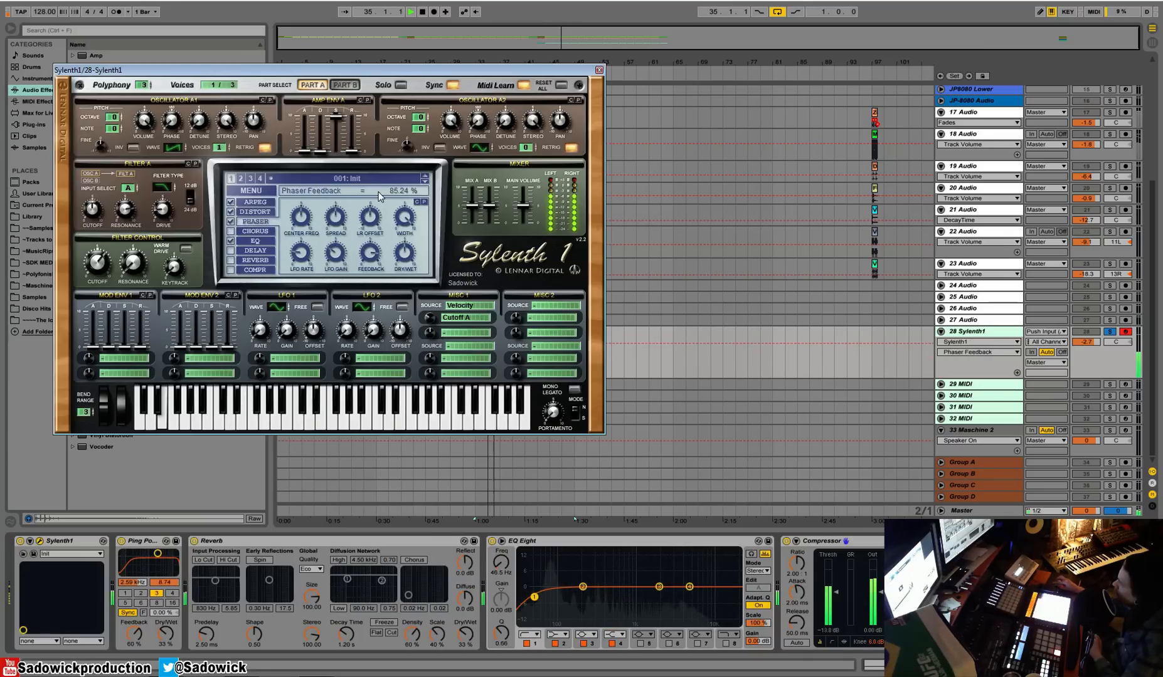
left_click_drag(378, 192, 378, 196)
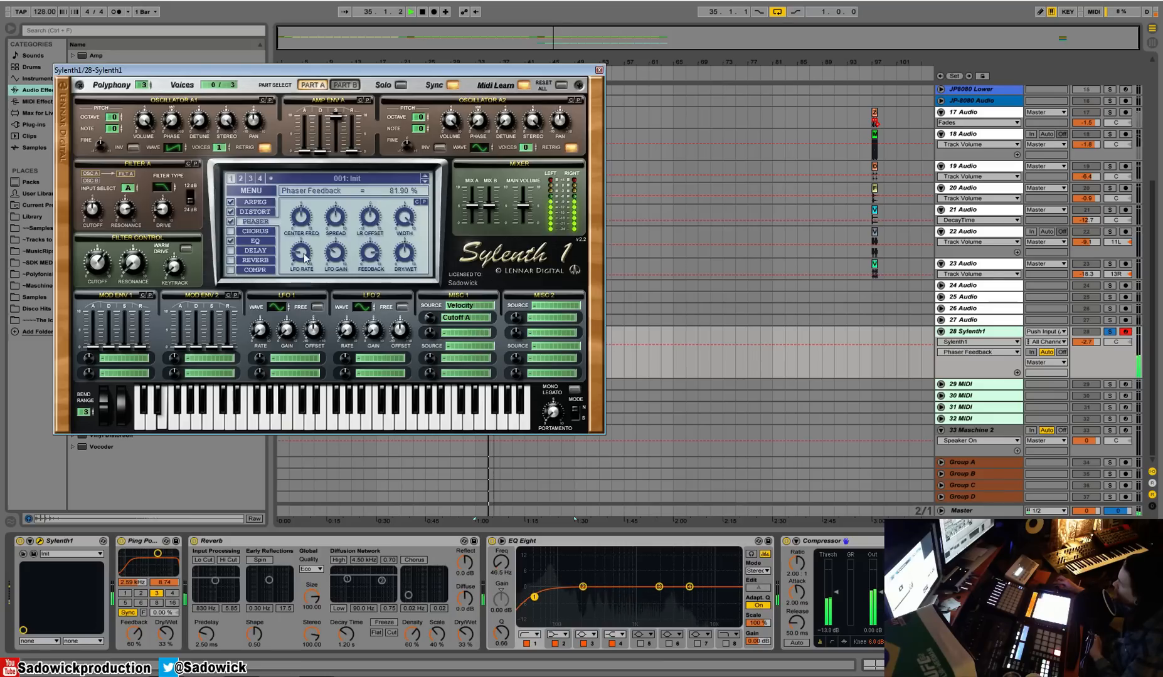
left_click(328, 253)
left_click_drag(339, 238, 331, 252)
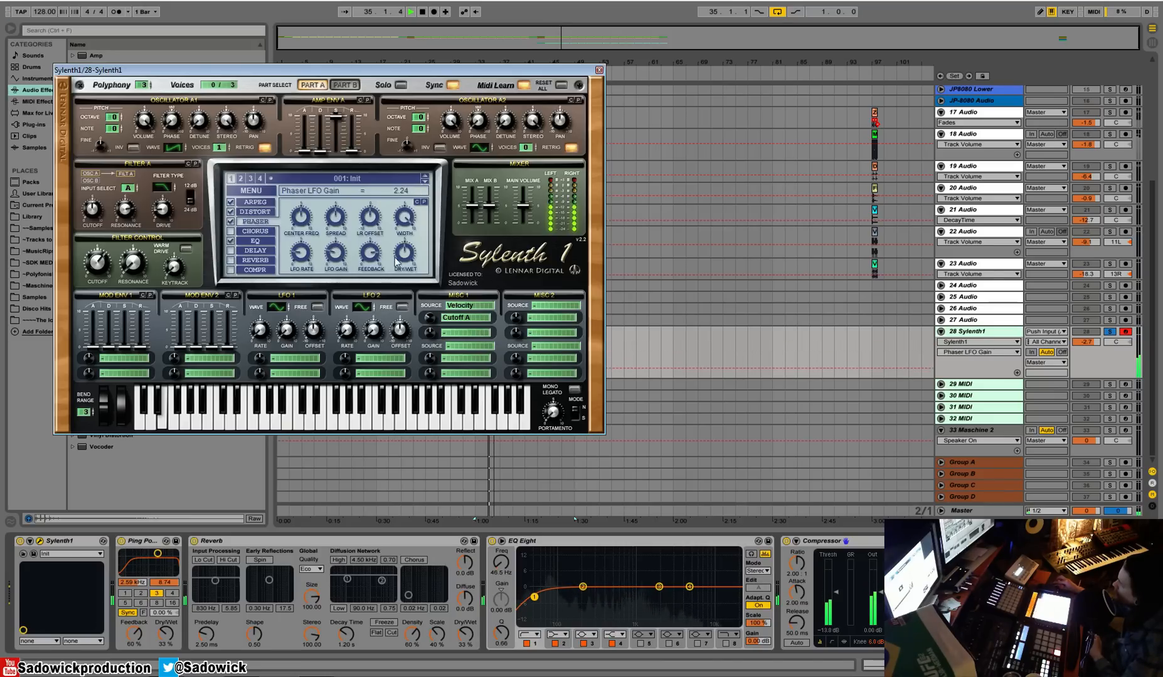
left_click_drag(405, 258, 407, 190)
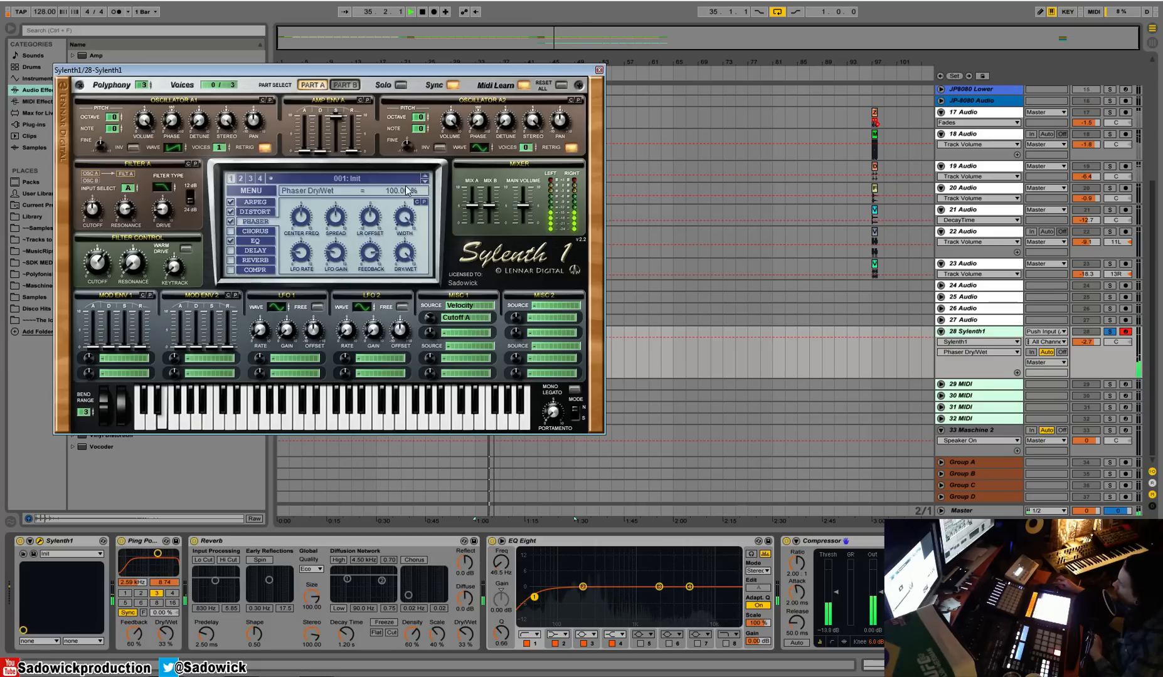
Raise EQ Eight's band 1 low cut to 94.9 Hz, unsolo 28 Sylenth1 and set its track volume to -4.2 dB.
left_click_drag(535, 597, 559, 595)
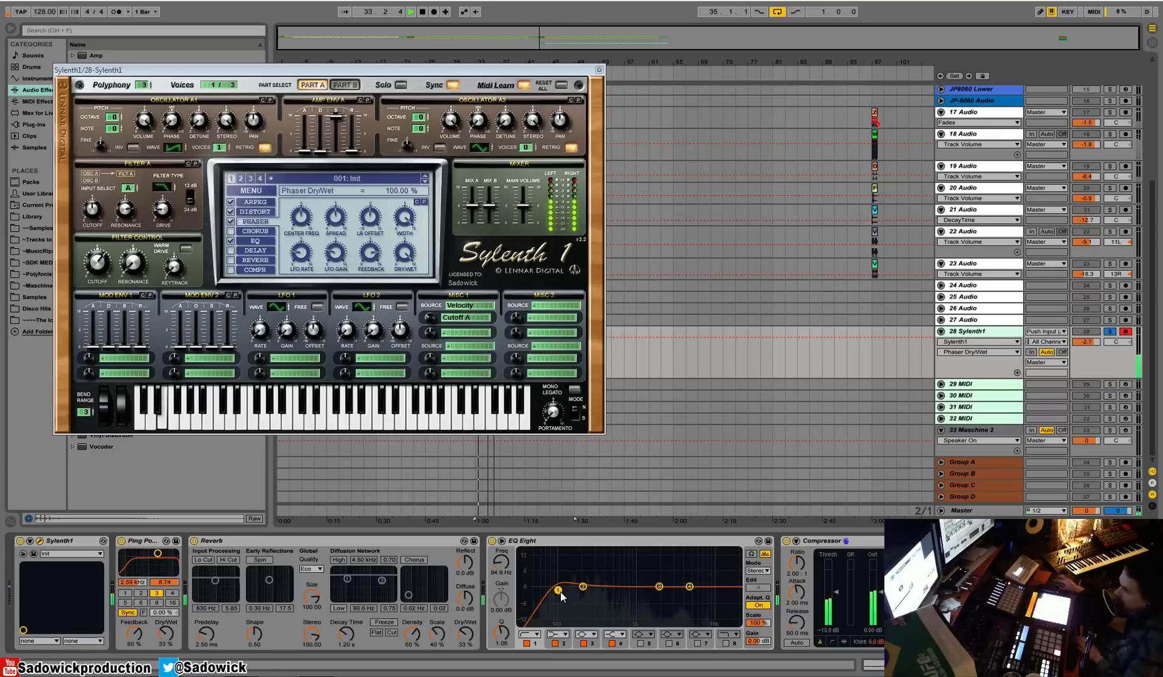
left_click(1109, 331)
left_click_drag(1094, 342, 1093, 349)
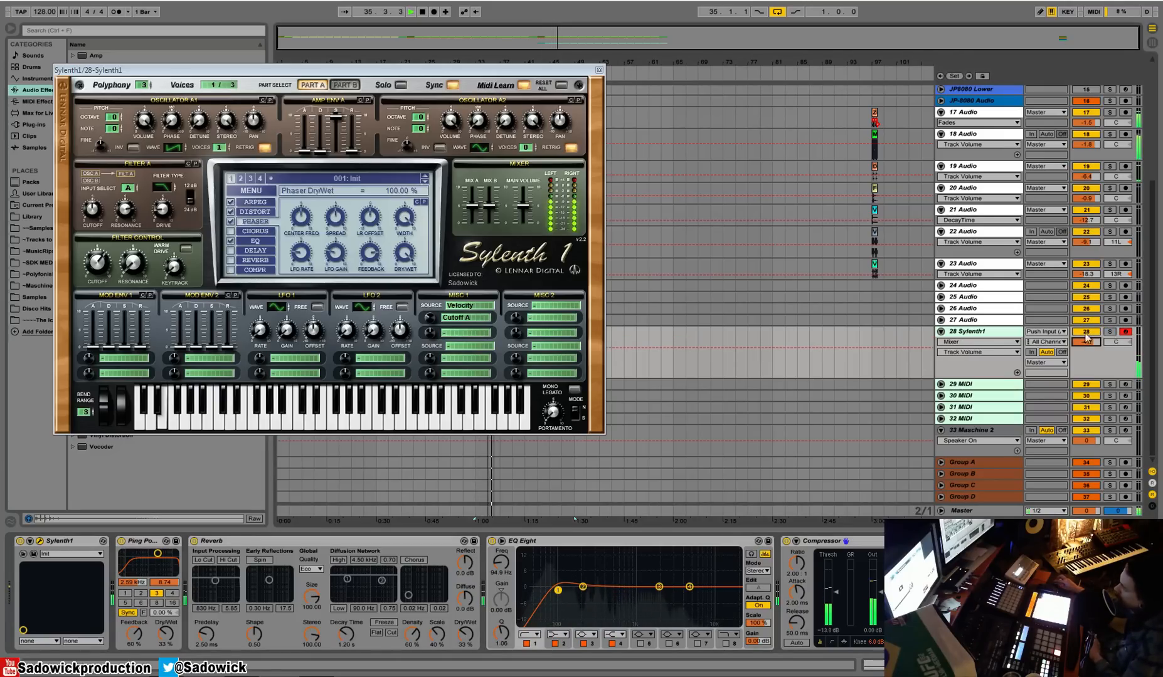
left_click(599, 70)
Stop playback, move the Sylenth1 clip from bar 33 to bar 17 and duplicate it to bar 33.
left_click_drag(525, 341, 429, 346)
key("space")
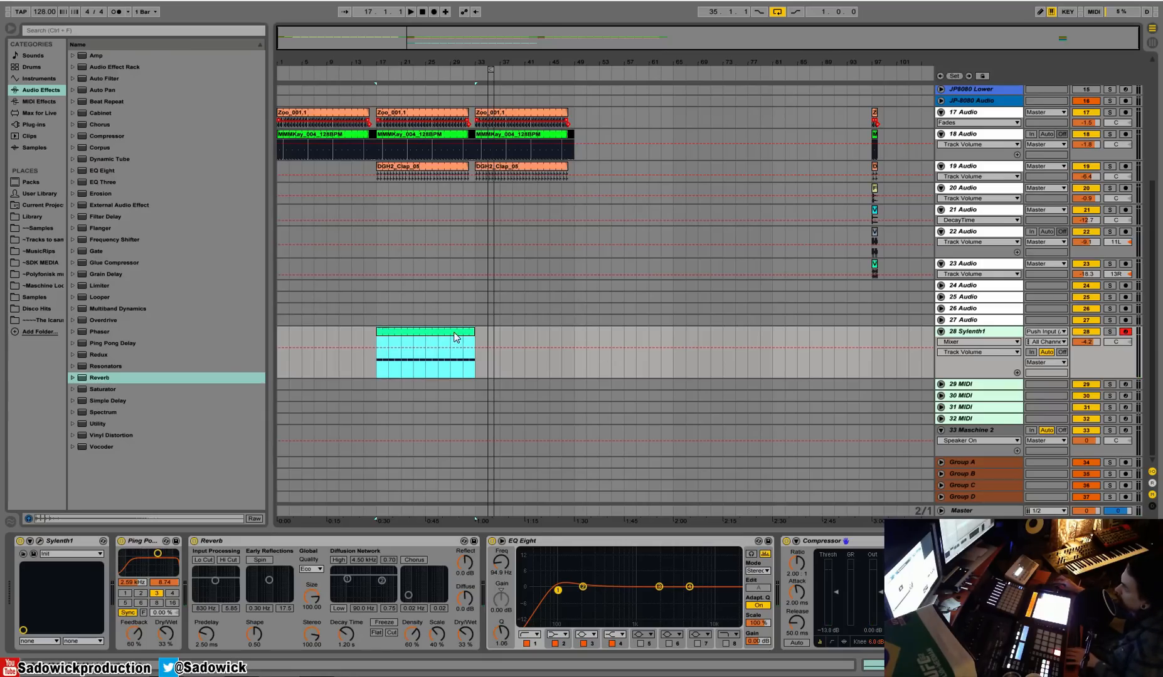
key("ctrl+d")
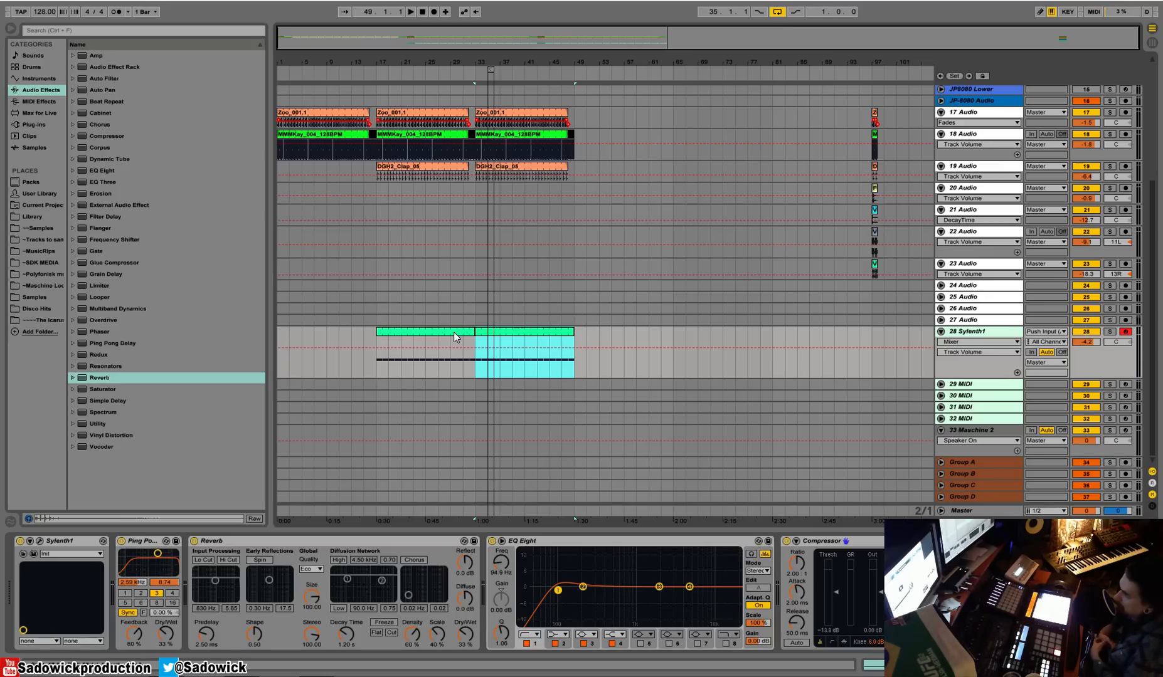
Play briefly from bar 33 and turn off the arrangement loop.
key("space")
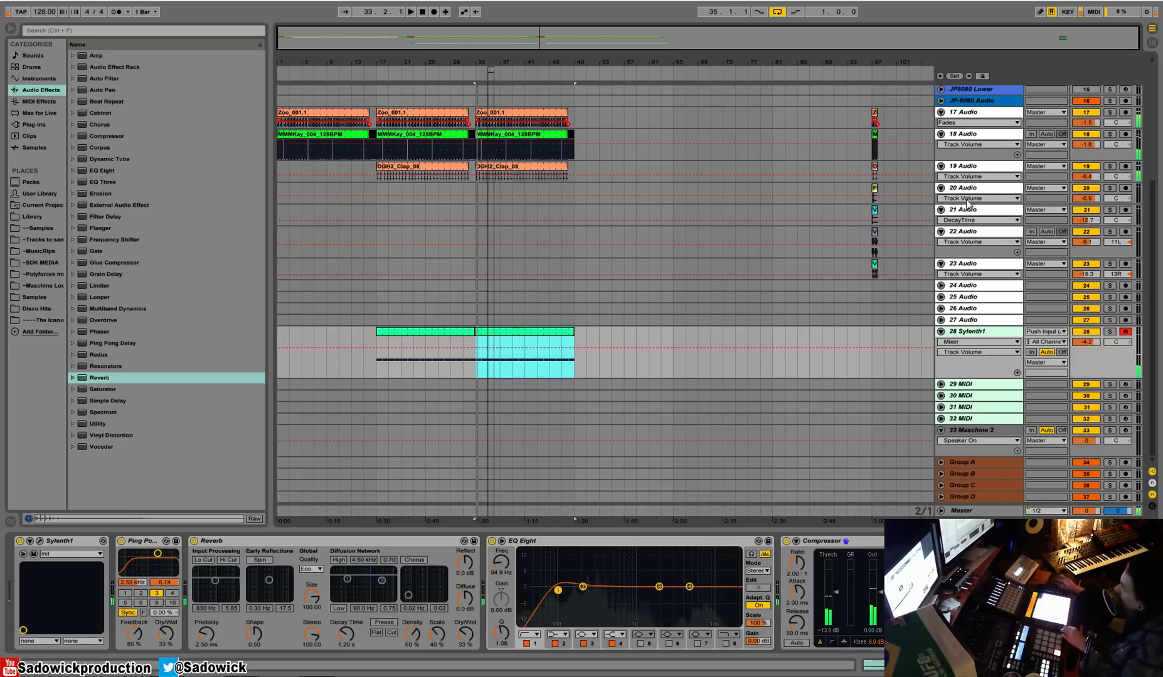
right_click(492, 70)
left_click(495, 74)
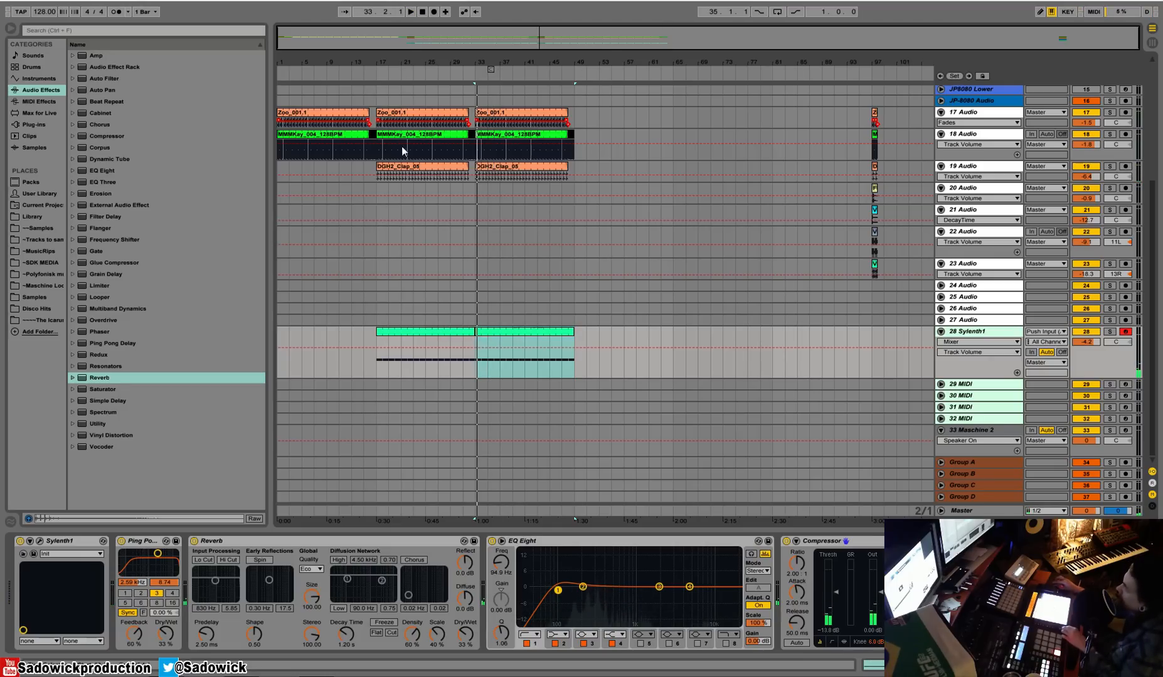
Collapse Ping Pong Delay, Reverb and EQ Eight on 28 Sylenth1, and insert Auto Filter after them with its cutoff lowered to about 478 Hz.
left_click(395, 334)
double_click(237, 541)
double_click(145, 541)
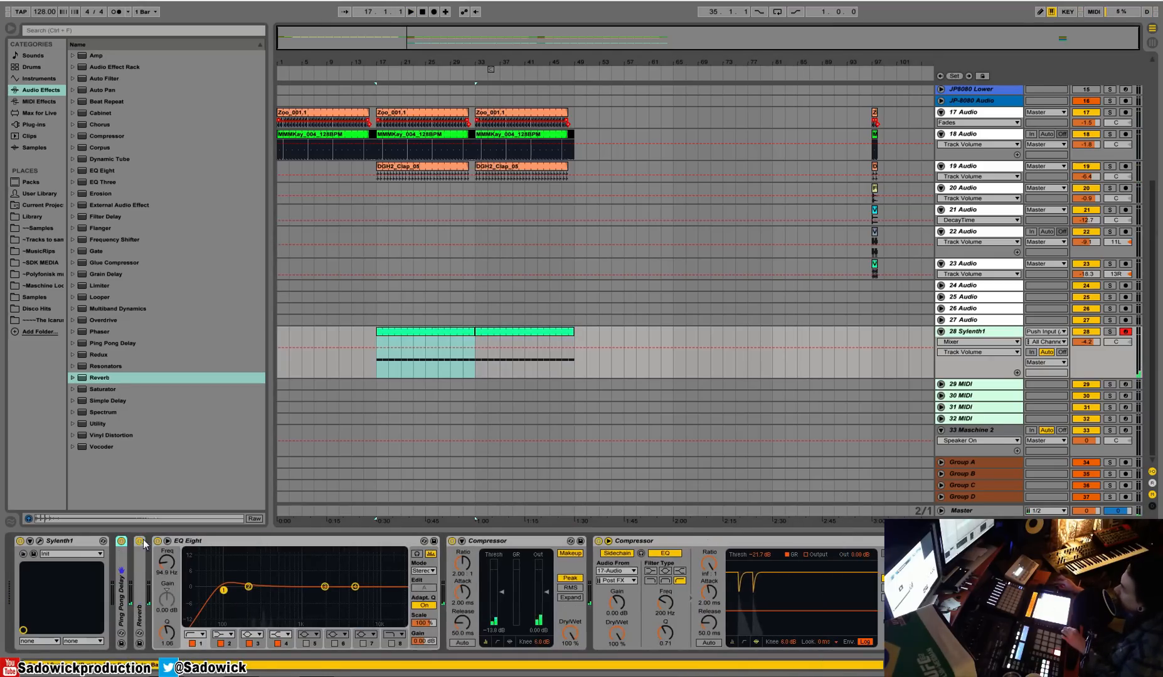
double_click(194, 541)
left_click_drag(104, 79, 174, 602)
key("space")
left_click_drag(283, 611, 283, 653)
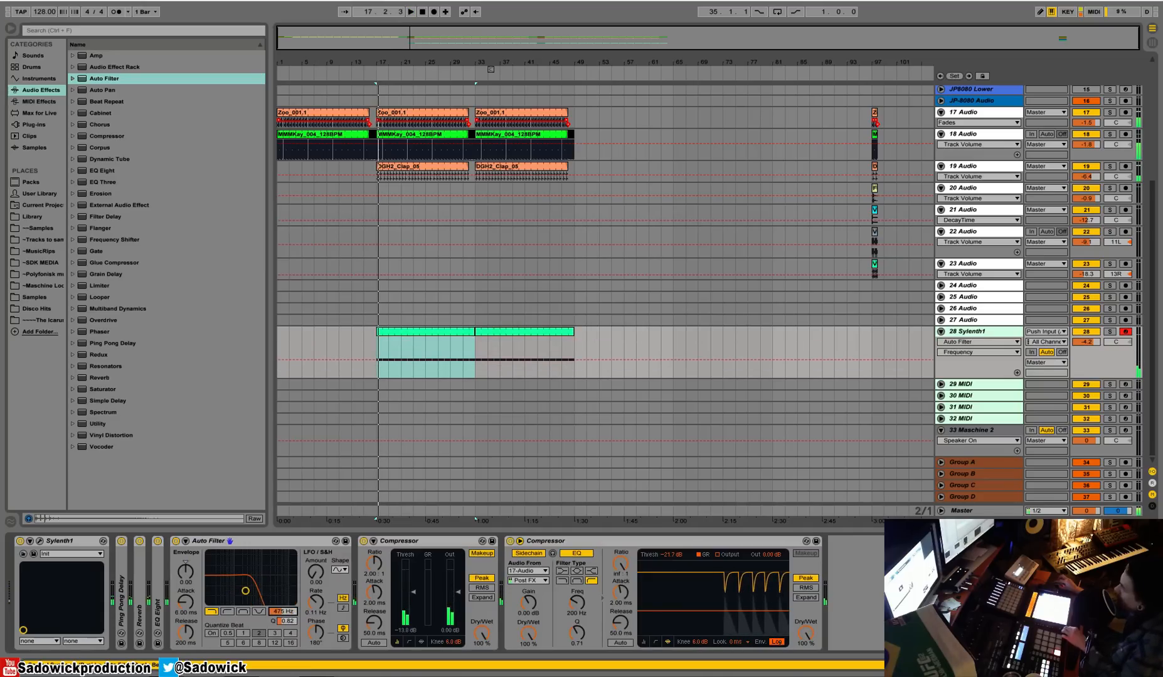
Automate the Auto Filter Frequency on 28 Sylenth1 to ramp up from bar 17 to bar 33, and raise the ramp's starting point slightly.
key("ctrl+b")
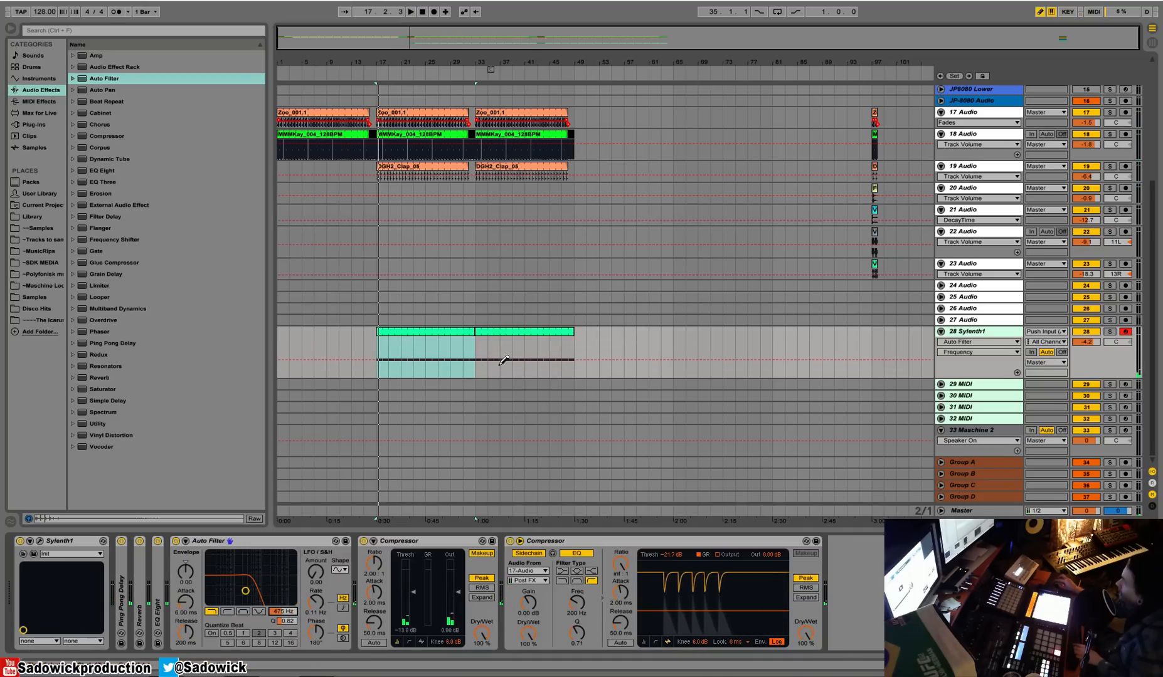
left_click_drag(486, 353, 487, 351)
left_click(487, 359)
left_click(475, 360)
key("space")
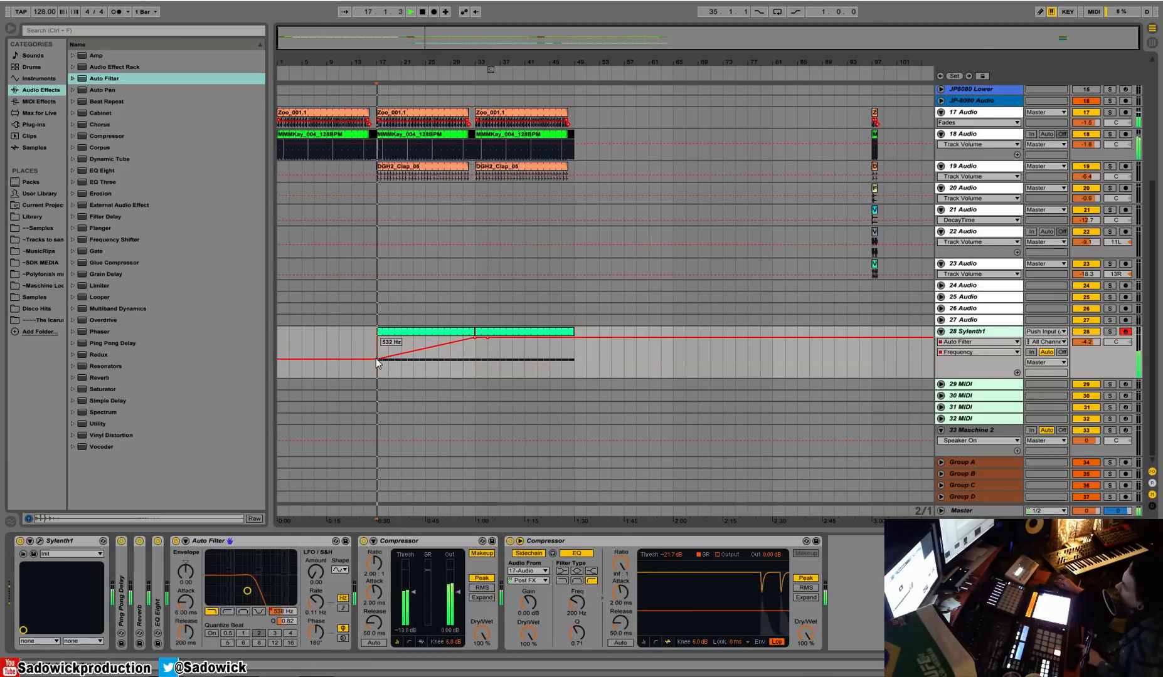
left_click_drag(376, 359, 376, 355)
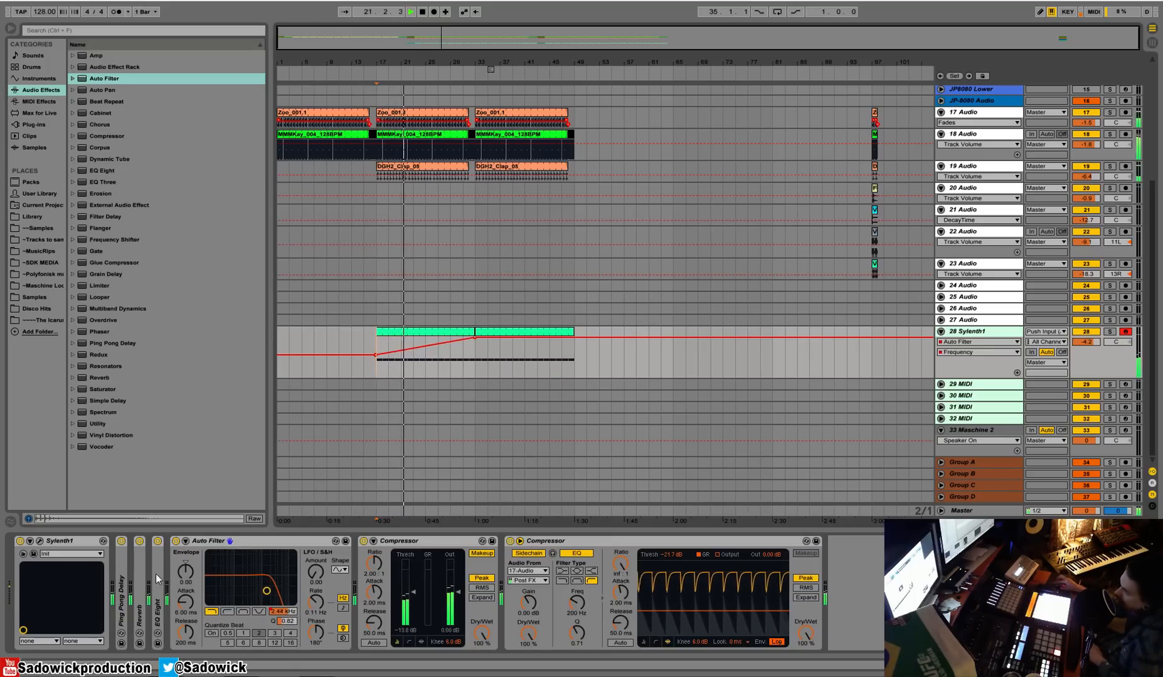
Insert another EQ Eight between the two Compressors, boosting band 4 by 7.61 dB at 1.34 kHz and dipping 529 Hz to -2.36 dB.
left_click_drag(98, 171, 586, 595)
left_click_drag(706, 587, 664, 561)
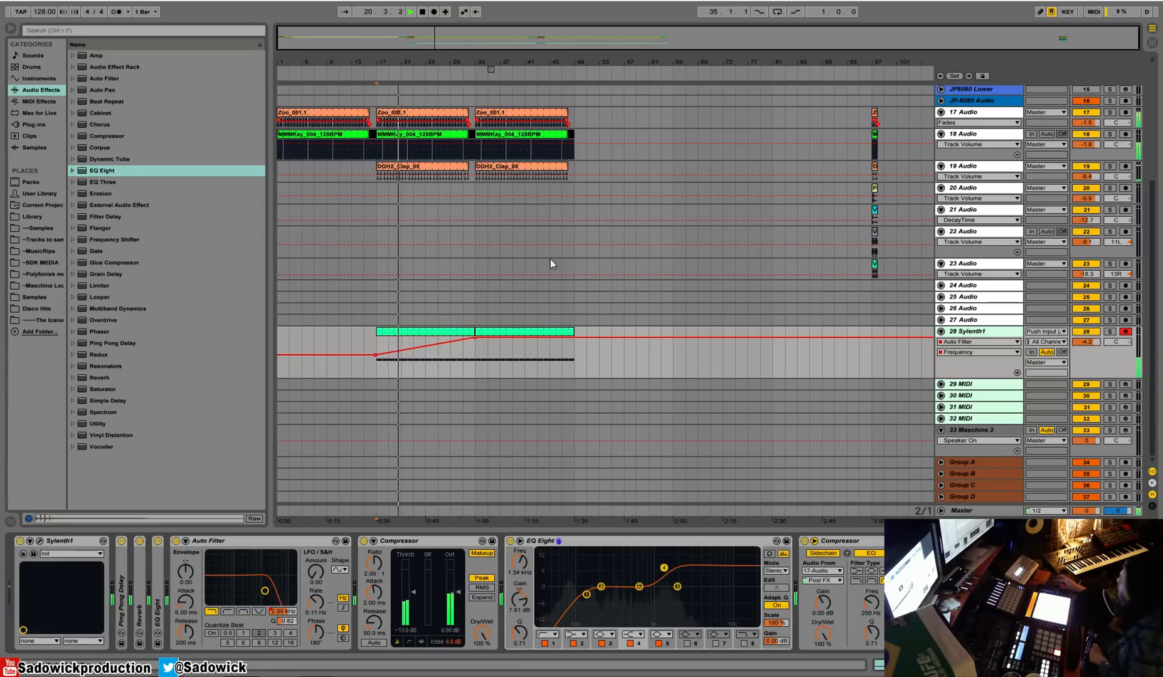
scroll(681, 261, "up", 2)
left_click_drag(883, 64, 872, 164)
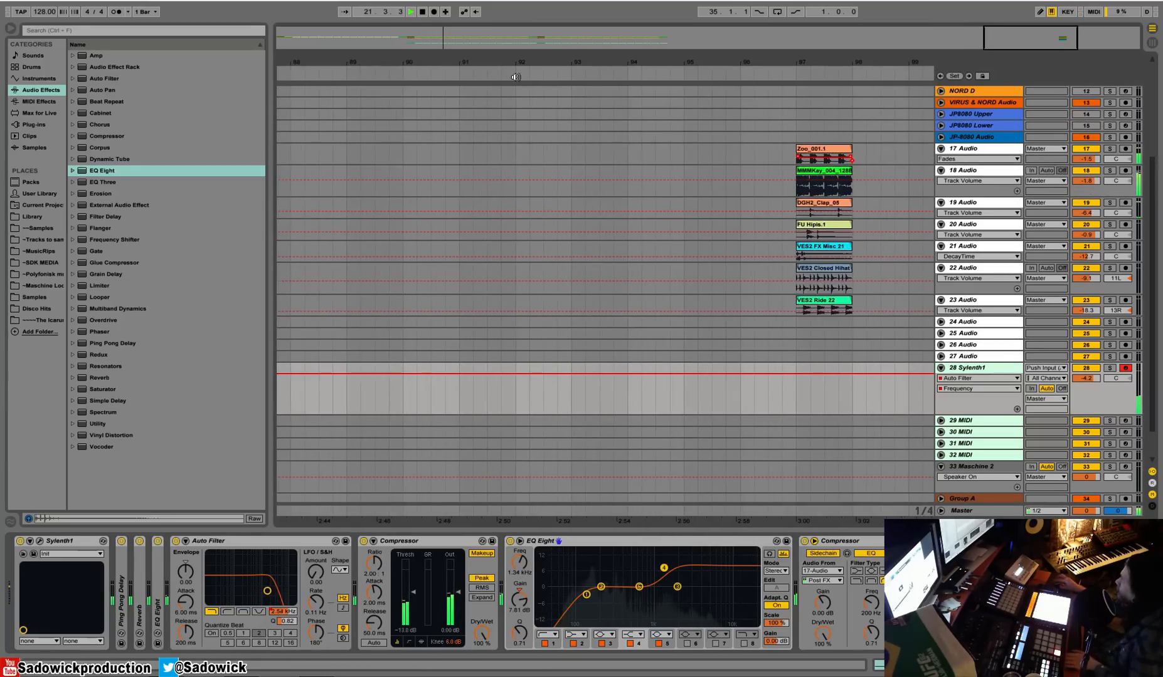
left_click_drag(456, 58, 458, 69)
left_click(434, 74)
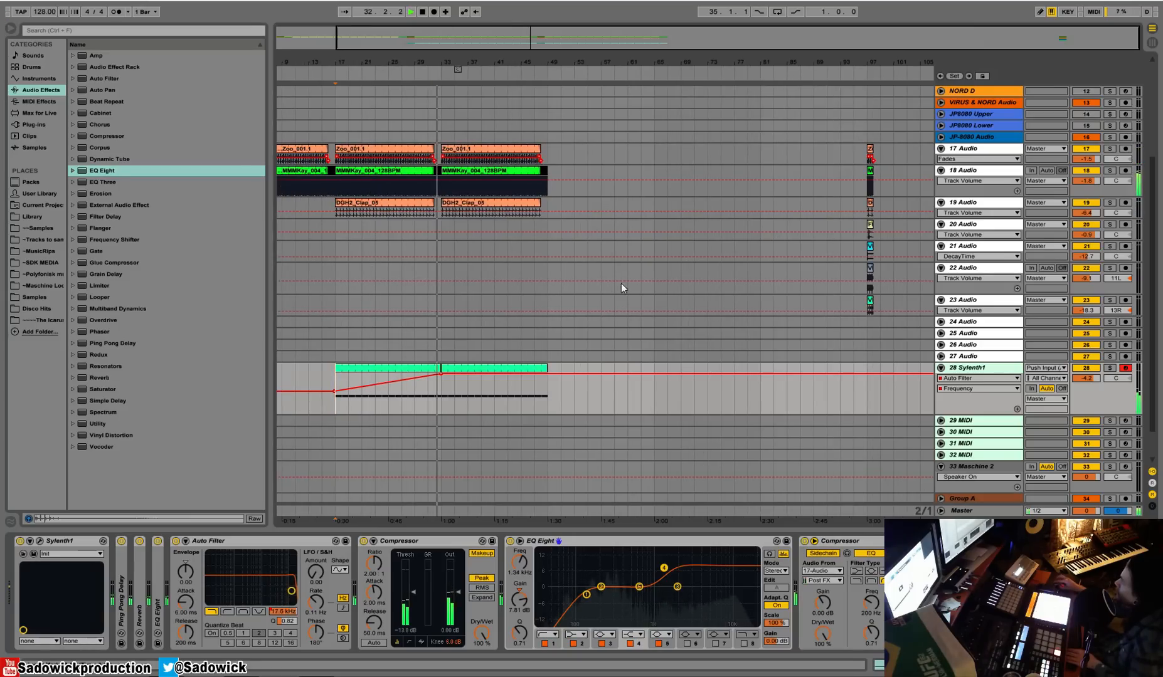
left_click_drag(664, 568, 633, 593)
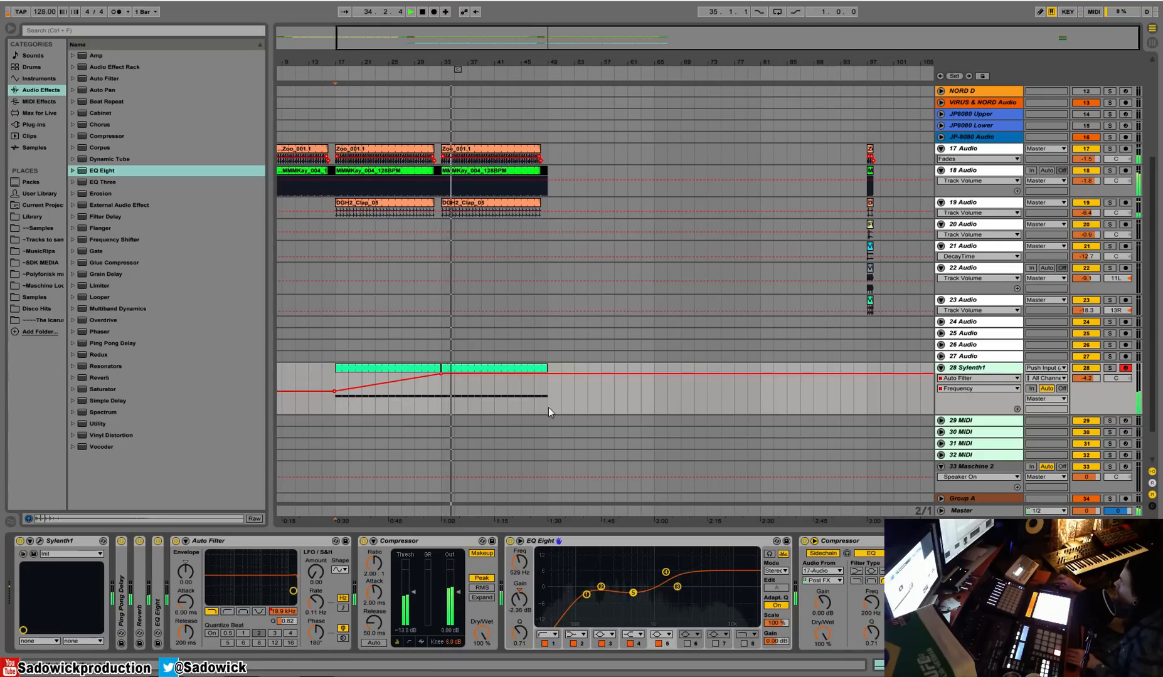
Duplicate the bar 33 to 49 section of tracks 17 to 28 directly after itself.
left_click_drag(550, 376, 448, 167)
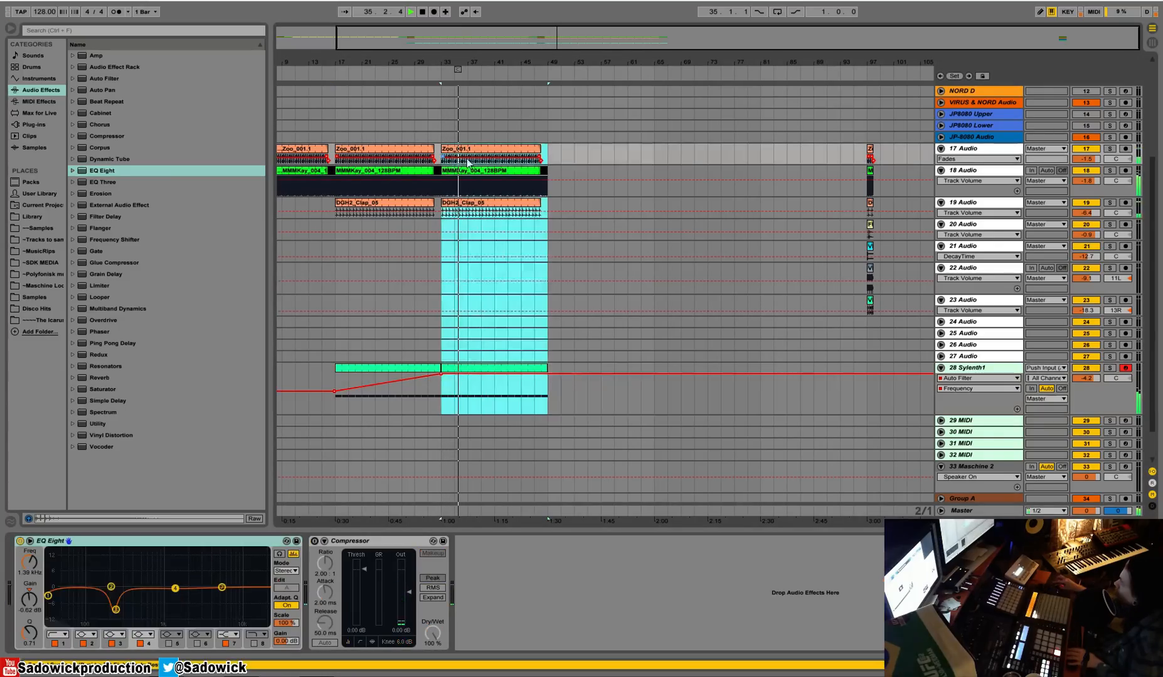
key("ctrl+d")
left_click_drag(884, 58, 835, 213)
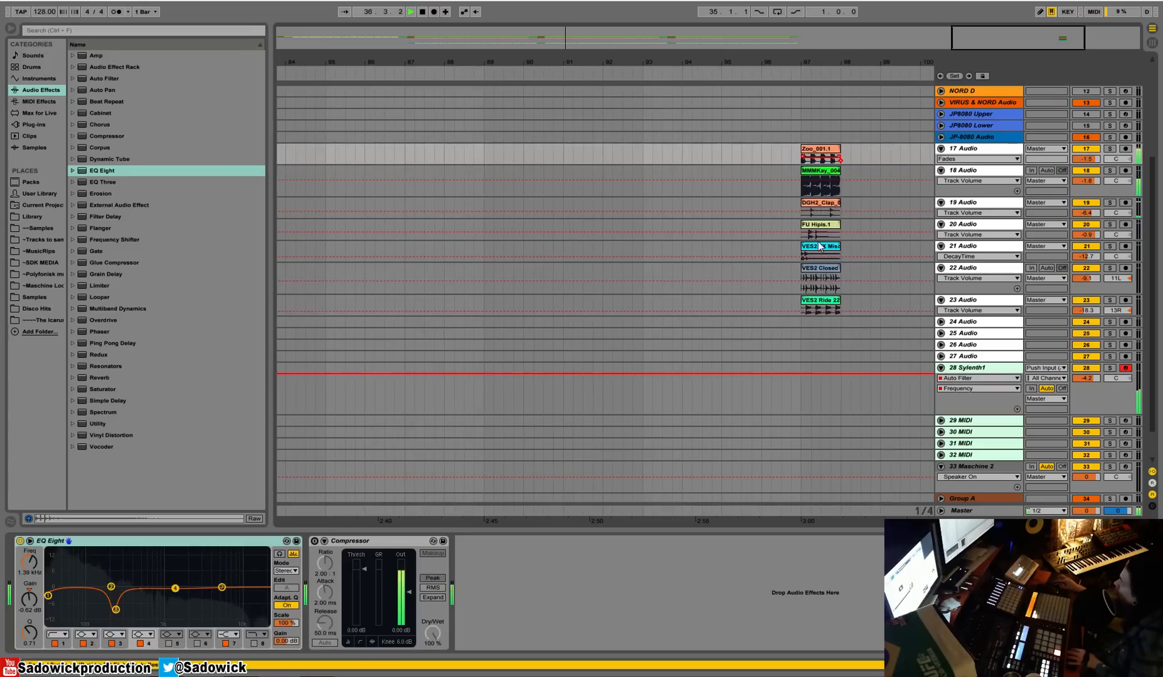
Copy the parked one-loop clips of tracks 20 and 21 to bar 49 and repeat them up to bar 65.
left_click(827, 274)
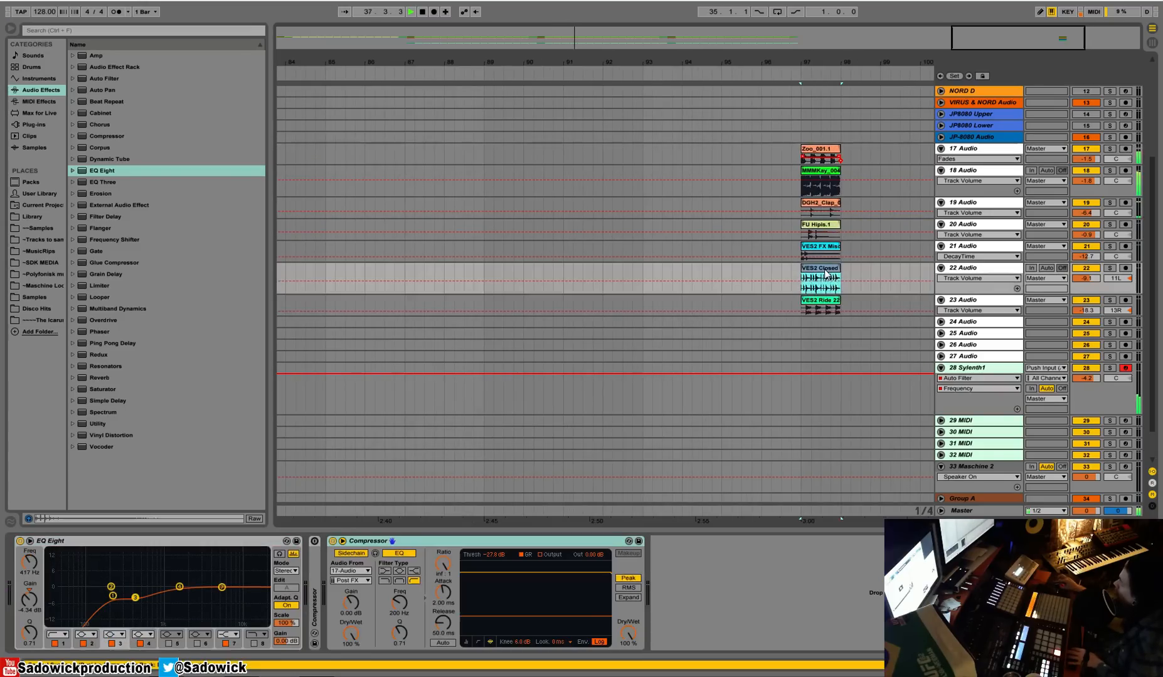
left_click(834, 243)
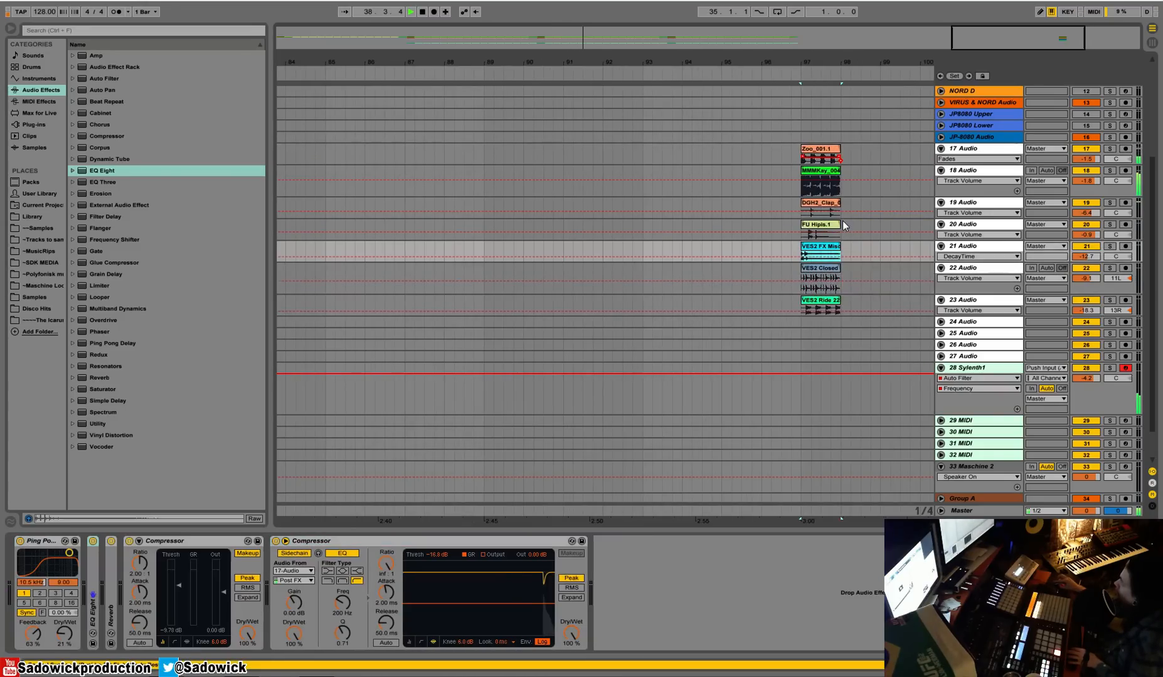
double_click(794, 64)
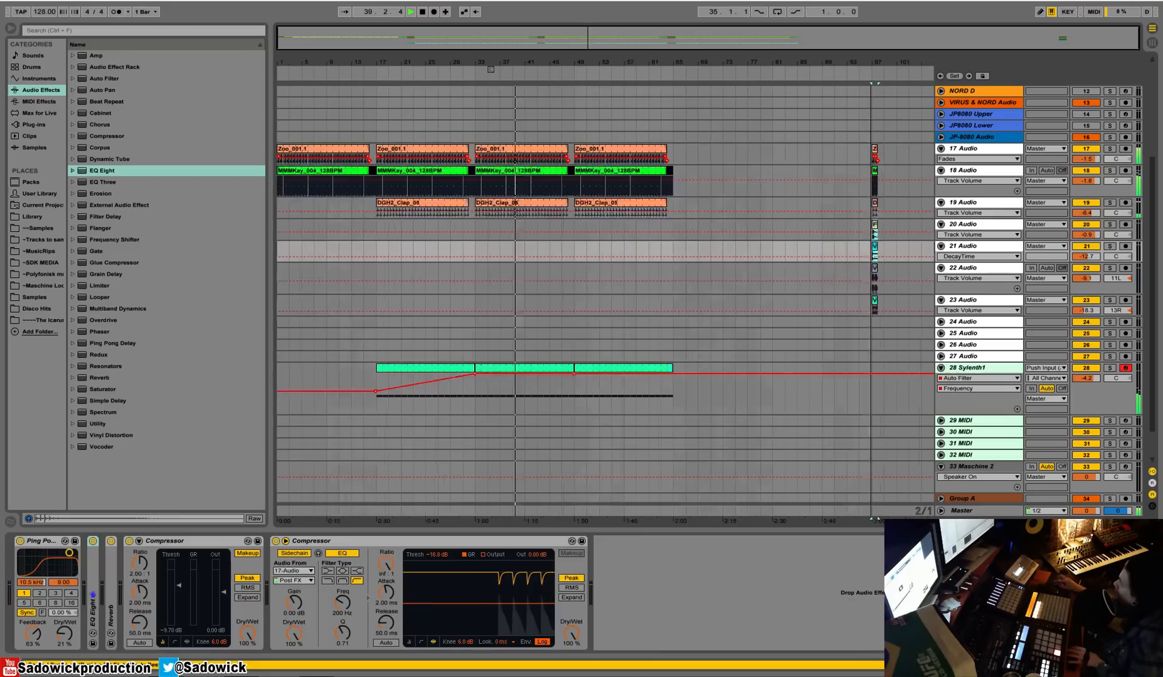
left_click(572, 227)
key("ctrl+v")
key("ctrl+d")
key("ctrl+d")
key("ctrl+d")
key("ctrl+d")
key("ctrl+d")
key("ctrl+d")
key("ctrl+d")
key("ctrl+d")
key("ctrl+d")
key("ctrl+d")
key("ctrl+d")
key("ctrl+d")
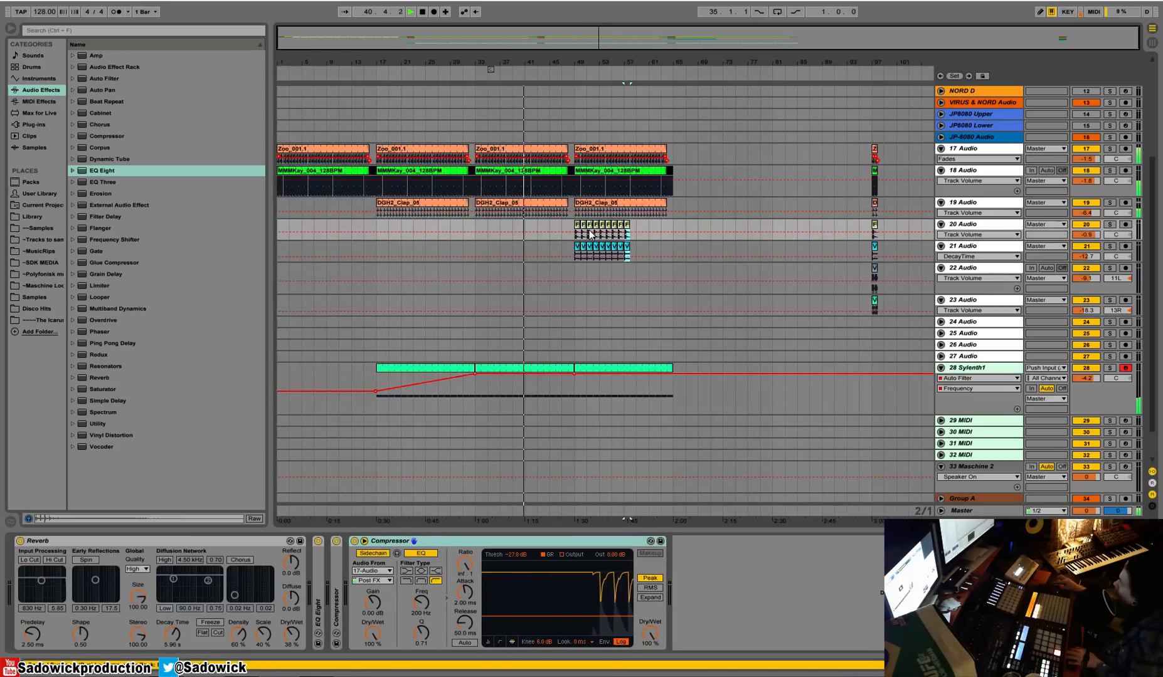
key("ctrl+d")
key("ctrl+d")
key("ctrl+d")
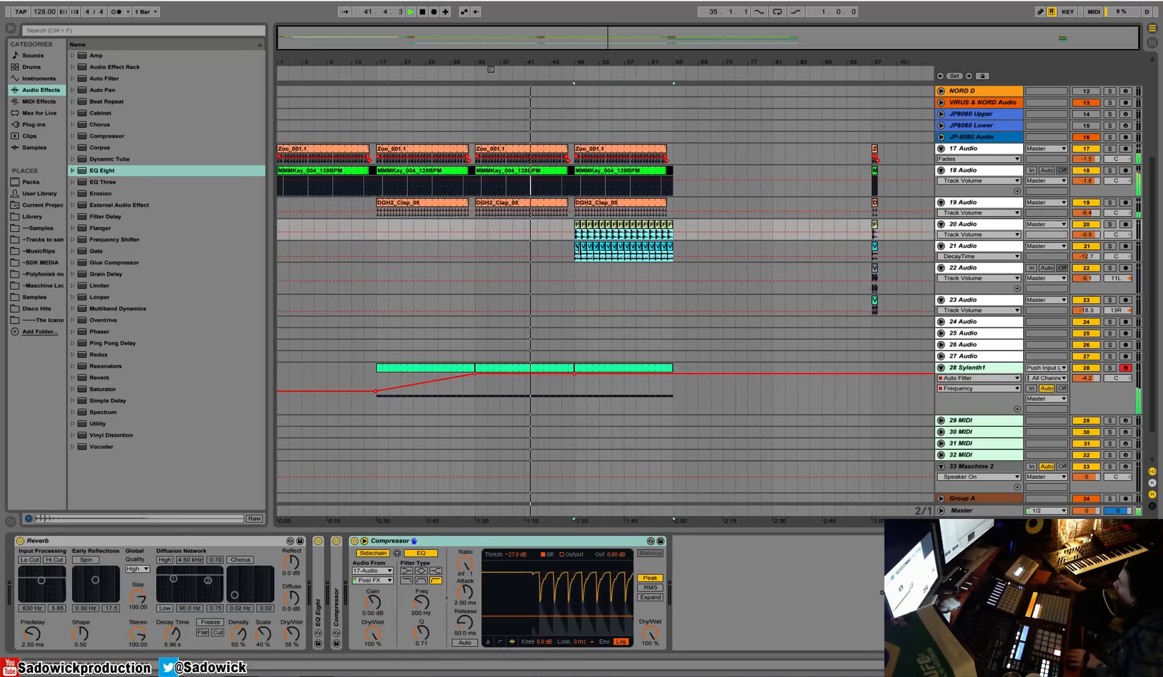
Enable Loop on the first clips of tracks 20 and 21 at bar 49, extend them to bar 65, and play that section.
left_click(578, 246)
left_click(578, 225, "shift")
left_click(909, 667)
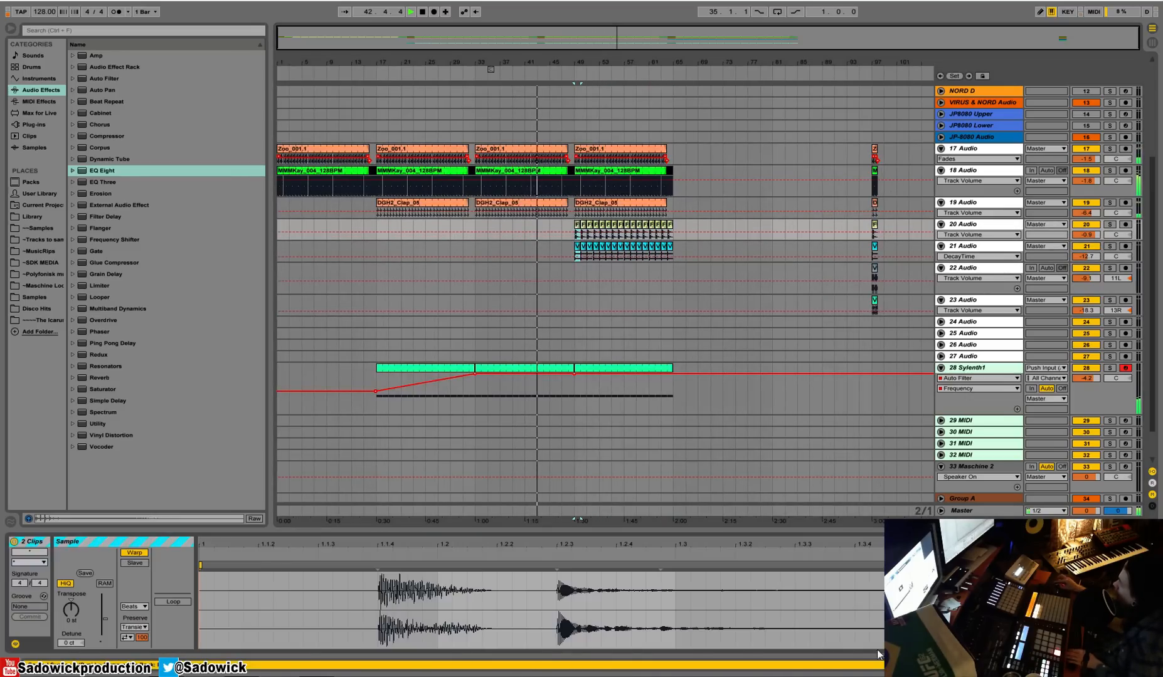
left_click(160, 603)
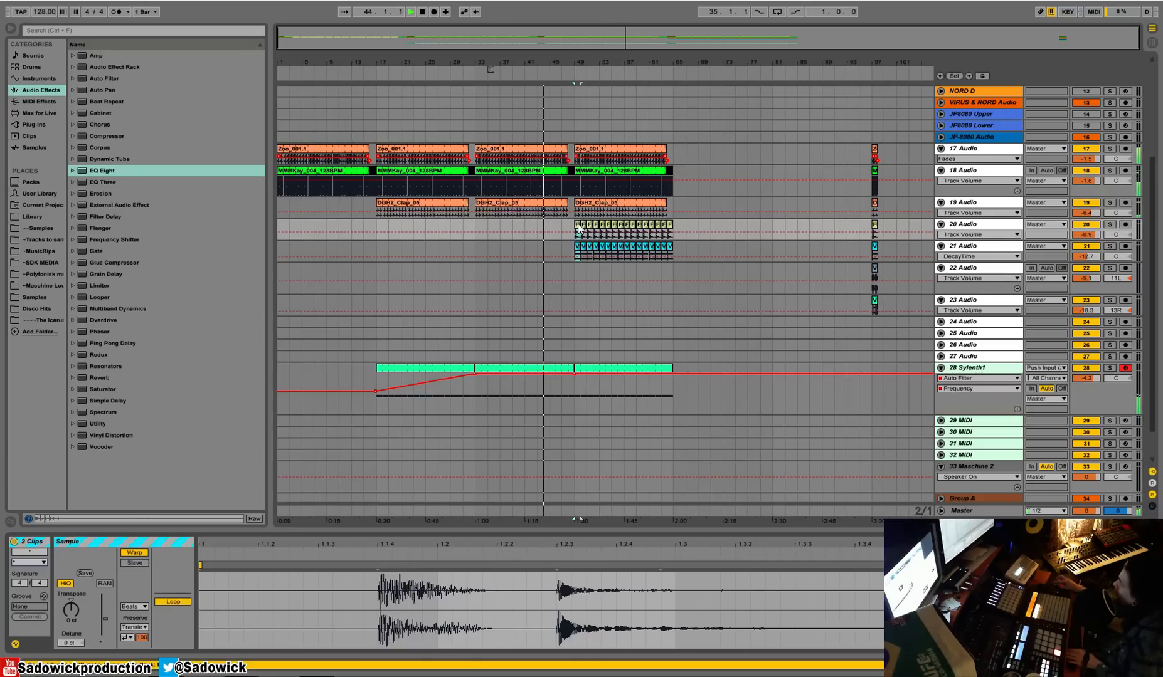
left_click_drag(578, 226, 673, 237)
key("space")
left_click(570, 78)
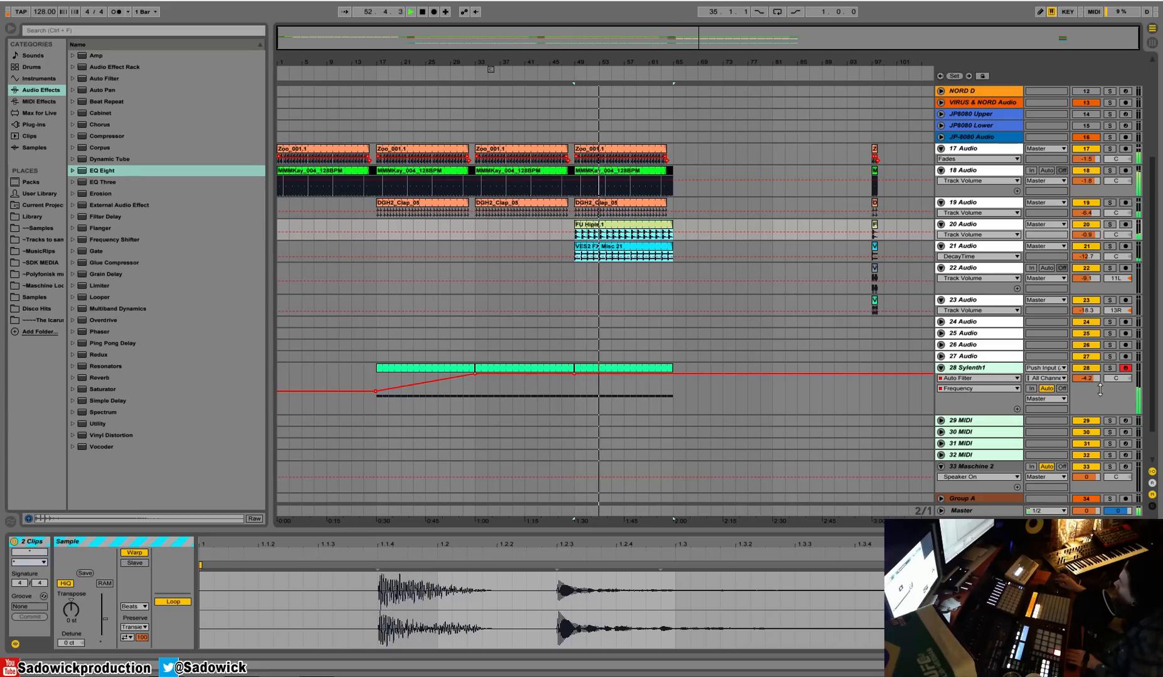
Solo 28 Sylenth1 and insert another EQ Eight before the sidechained Compressor, boosting 9.15 kHz by 6.32 dB.
left_click(1109, 369)
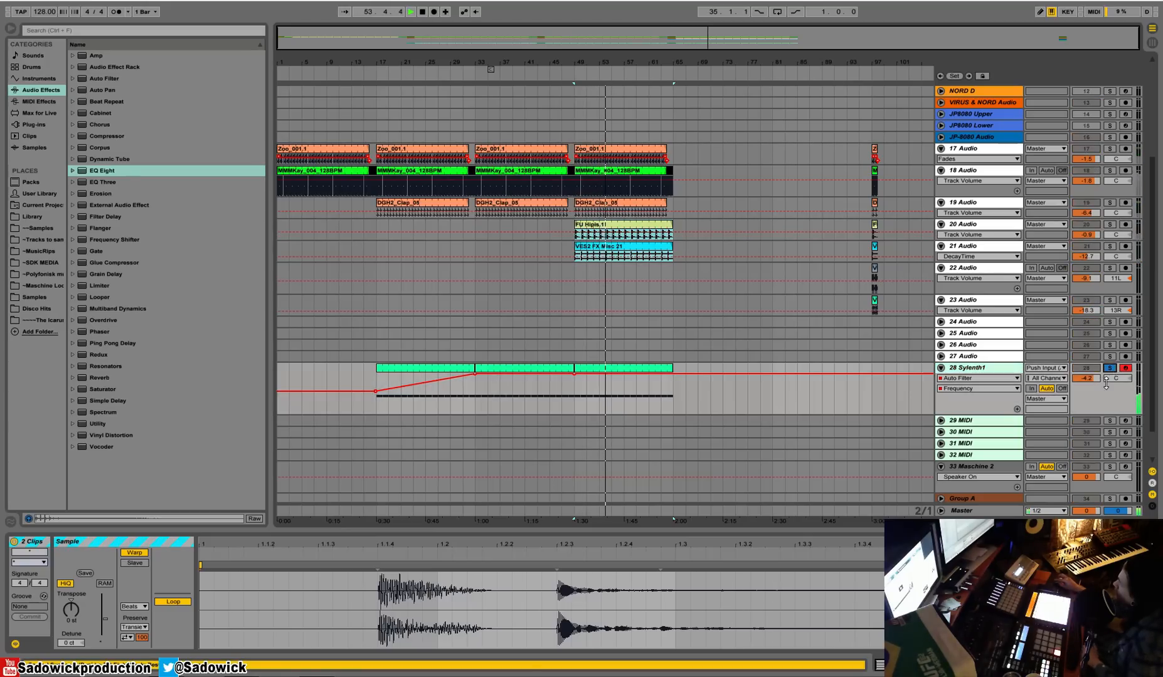
key("shift+Tab")
left_click_drag(91, 181, 831, 564)
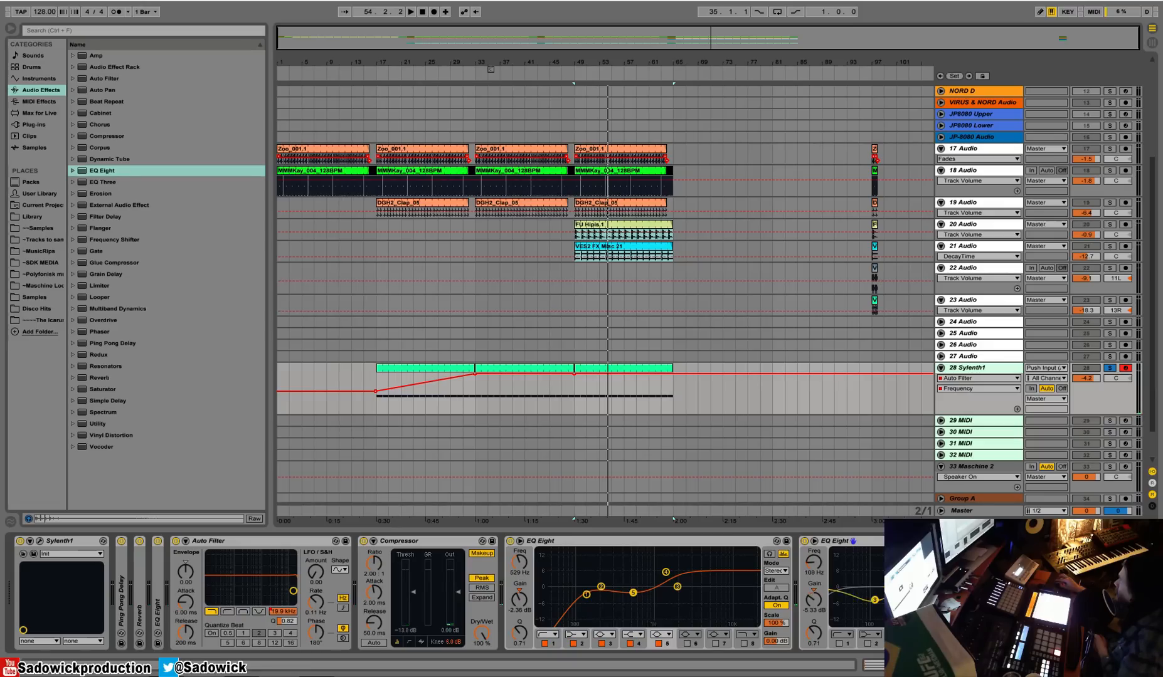
key("space")
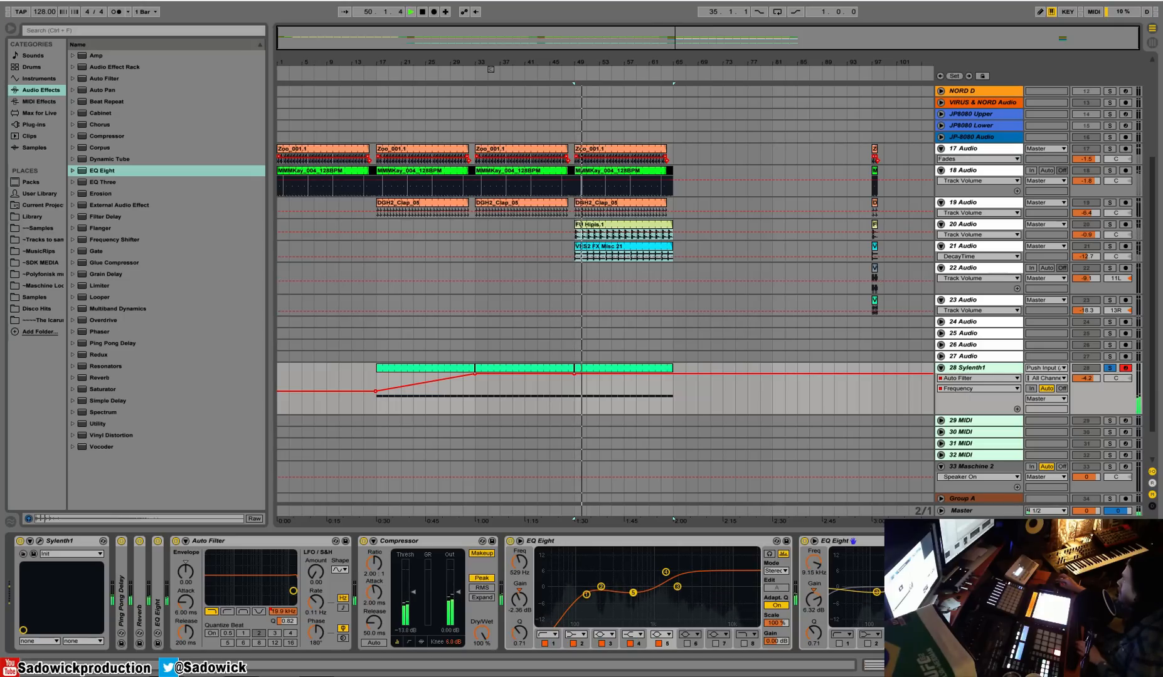
Collapse the Compressor and first EQ Eight, then edit the M/S EQ's Side band 1 and dip the Mid by 3.84 dB at 501 Hz.
double_click(424, 543)
double_click(424, 542)
left_click(435, 645)
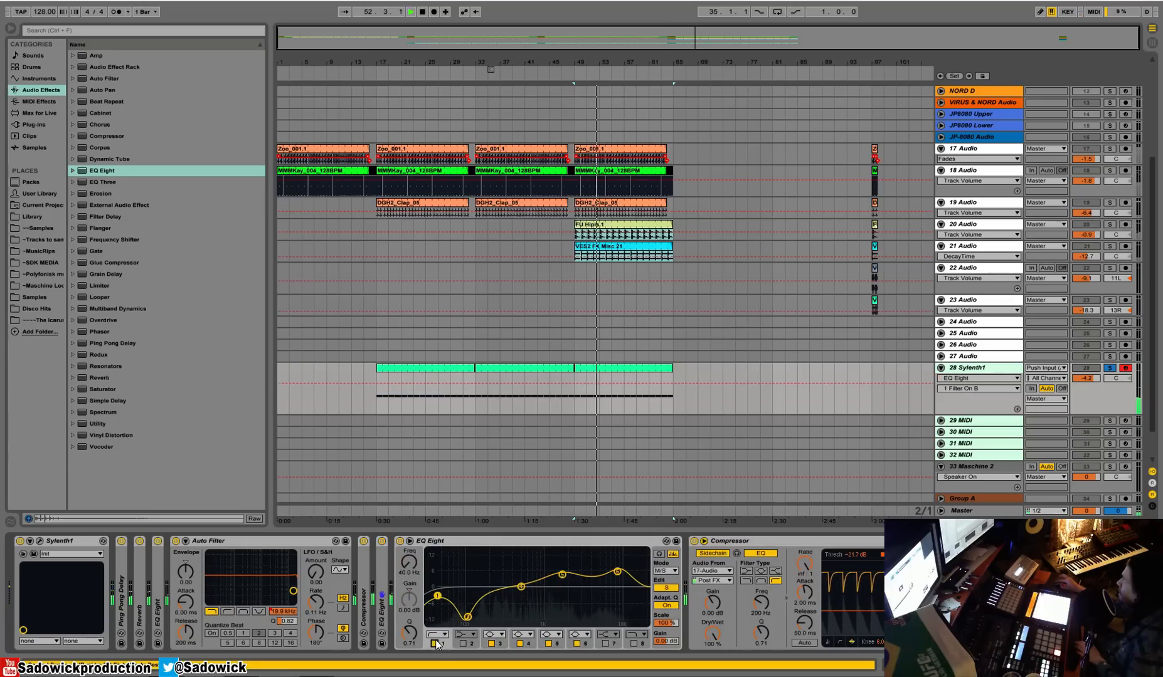
left_click(666, 589)
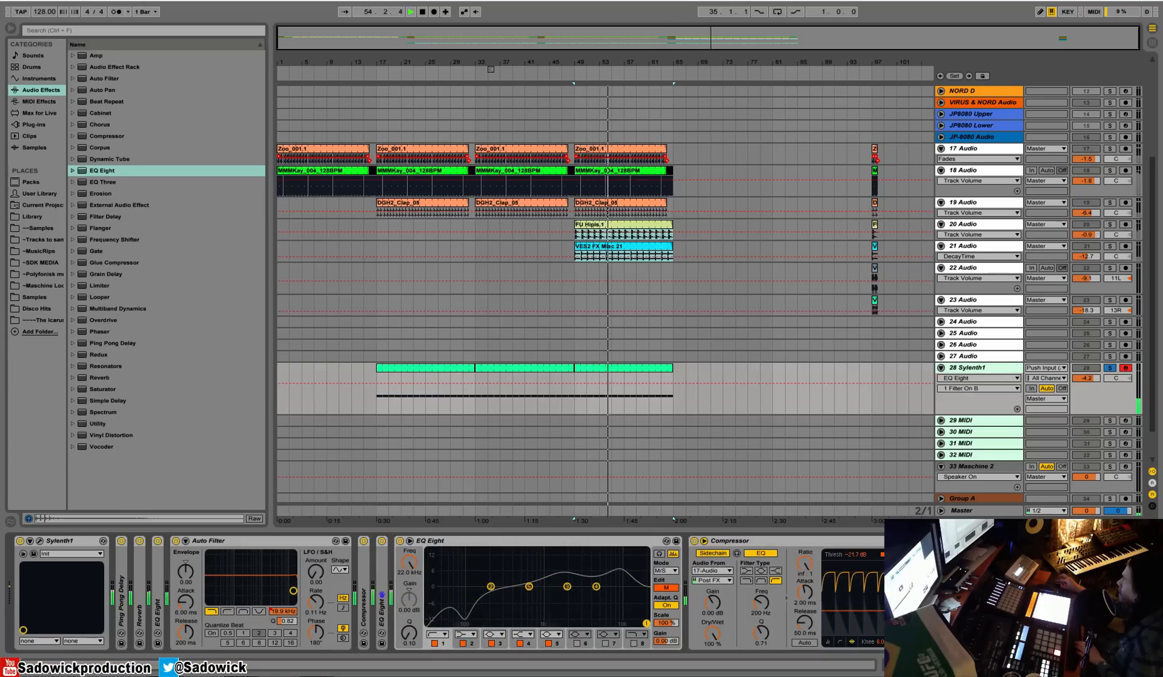
left_click_drag(642, 623, 521, 596)
Unsolo 28 Sylenth1 and lower its track volume to -5.2 dB.
left_click(1110, 369)
left_click_drag(1080, 379, 1080, 381)
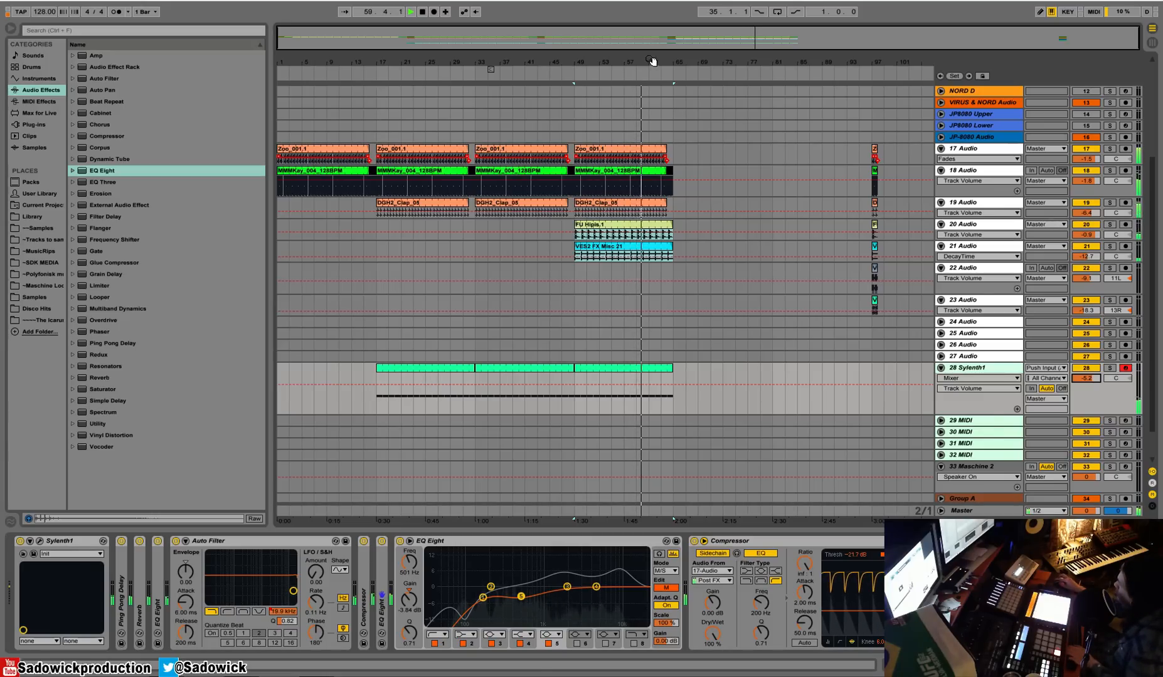
Try the track 20 clip at bar 65, return it to bar 49, and move the VES2 FX Misc 21 clip to bar 65 instead.
left_click_drag(596, 251, 701, 232)
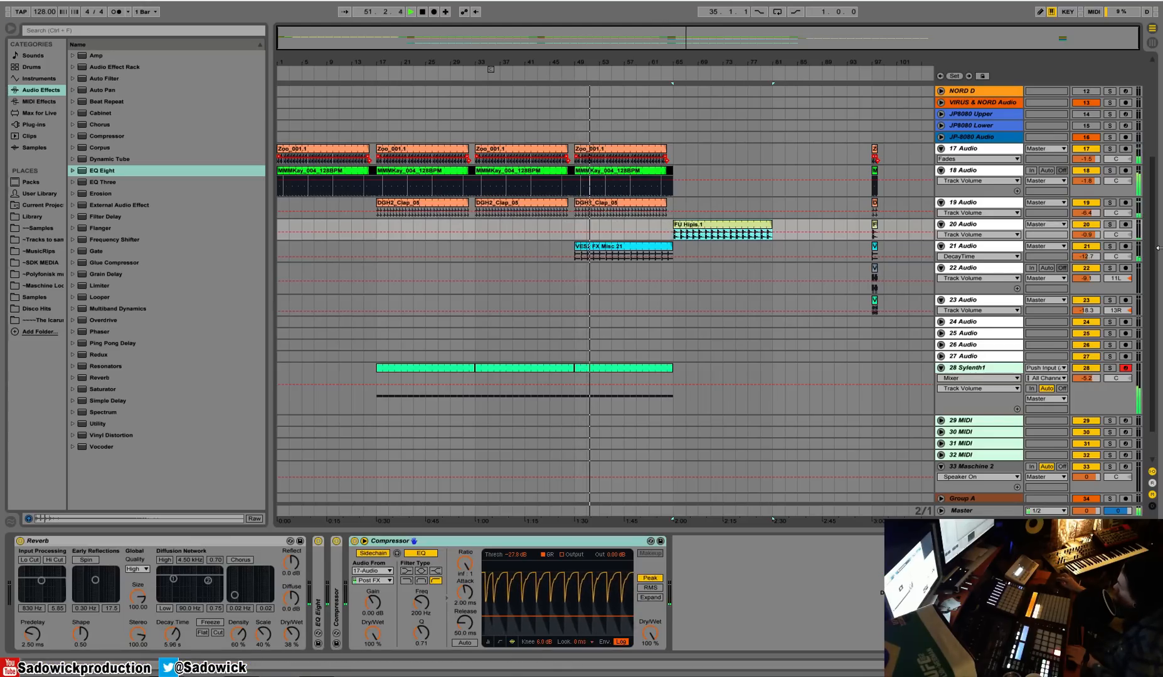
mouse_move(698, 224)
left_mouse_down()
mouse_move(598, 224)
mouse_move(703, 247)
left_mouse_up()
key("space")
left_click(601, 227)
key("space")
key("space")
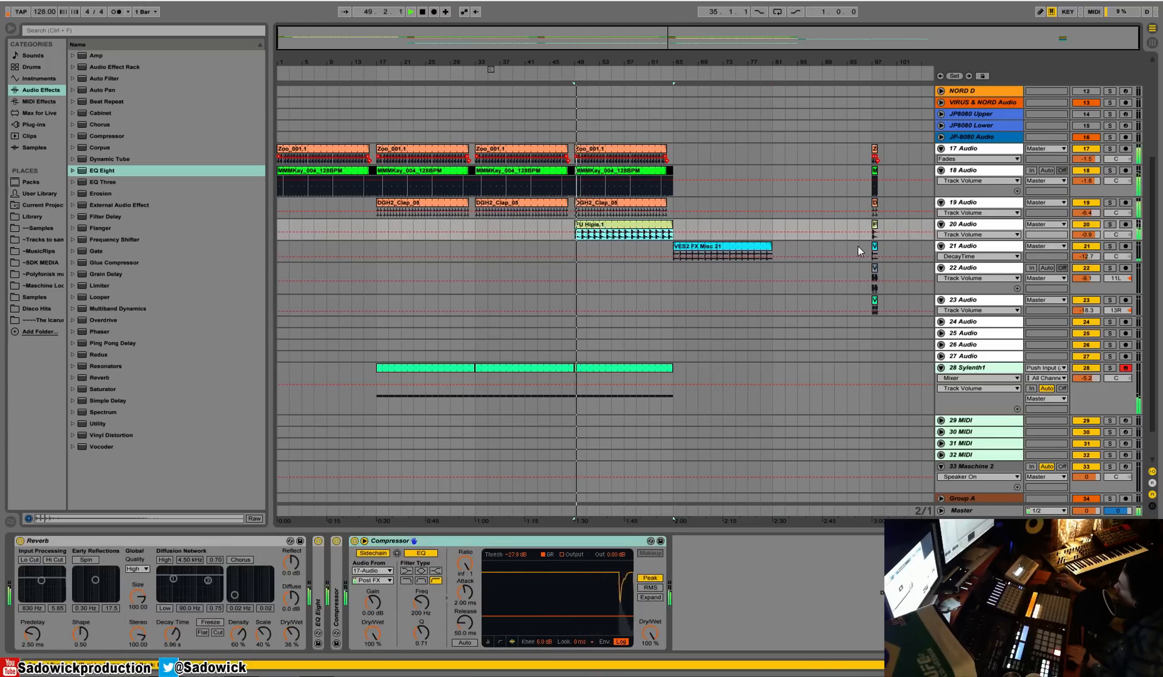
Duplicate the bar 49 to 65 clips of tracks 17 to 20 and 28 Sylenth1 to bar 65.
left_click_drag(681, 231, 576, 150)
key("ctrl+d")
left_click(635, 367)
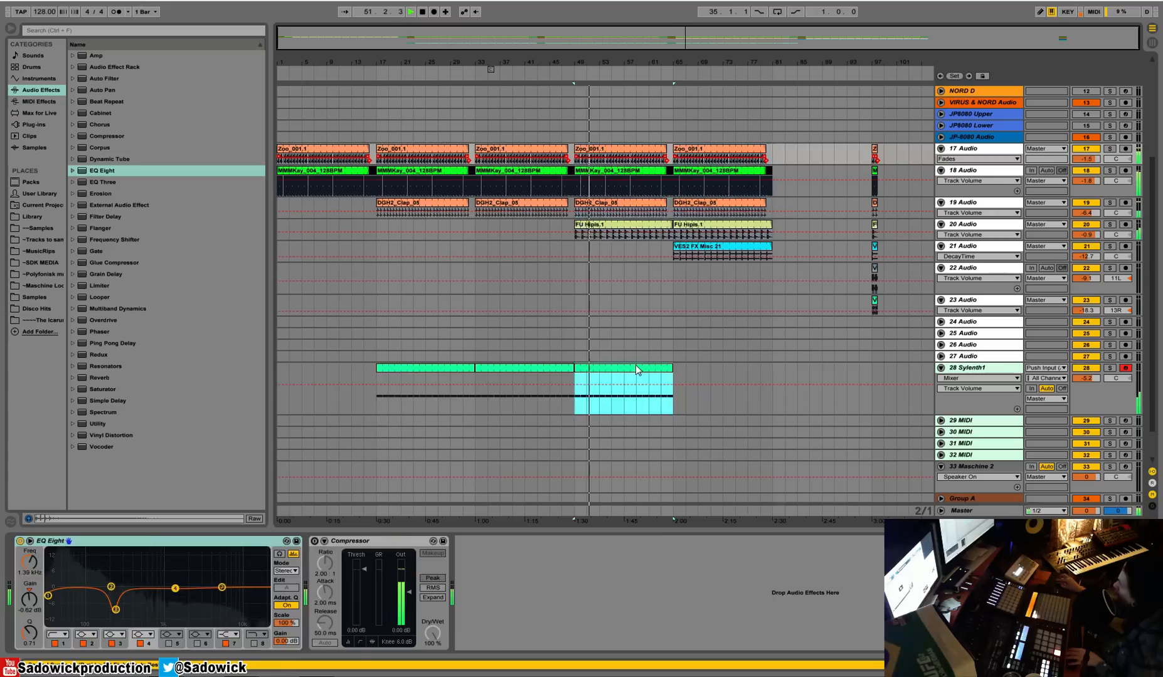
key("ctrl+d")
Move the closed hat and ride clips of tracks 22 and 23 to bar 81 and repeat them up to bar 97.
left_click_drag(884, 299, 778, 273)
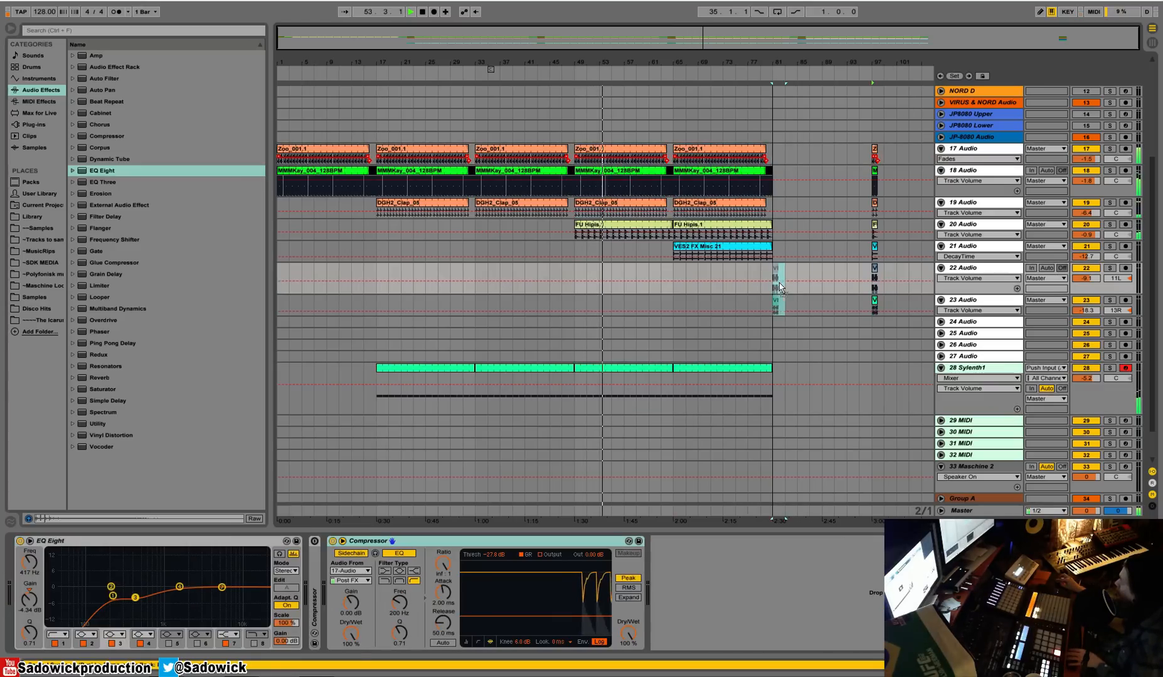
left_click(848, 310)
key("ctrl+d")
key("ctrl+d")
key("ctrl+d")
key("ctrl+d")
key("ctrl+d")
key("ctrl+d")
key("ctrl+d")
key("ctrl+d")
key("ctrl+d")
key("ctrl+d")
key("ctrl+d")
key("ctrl+d")
key("ctrl+d")
key("ctrl+d")
key("ctrl+d")
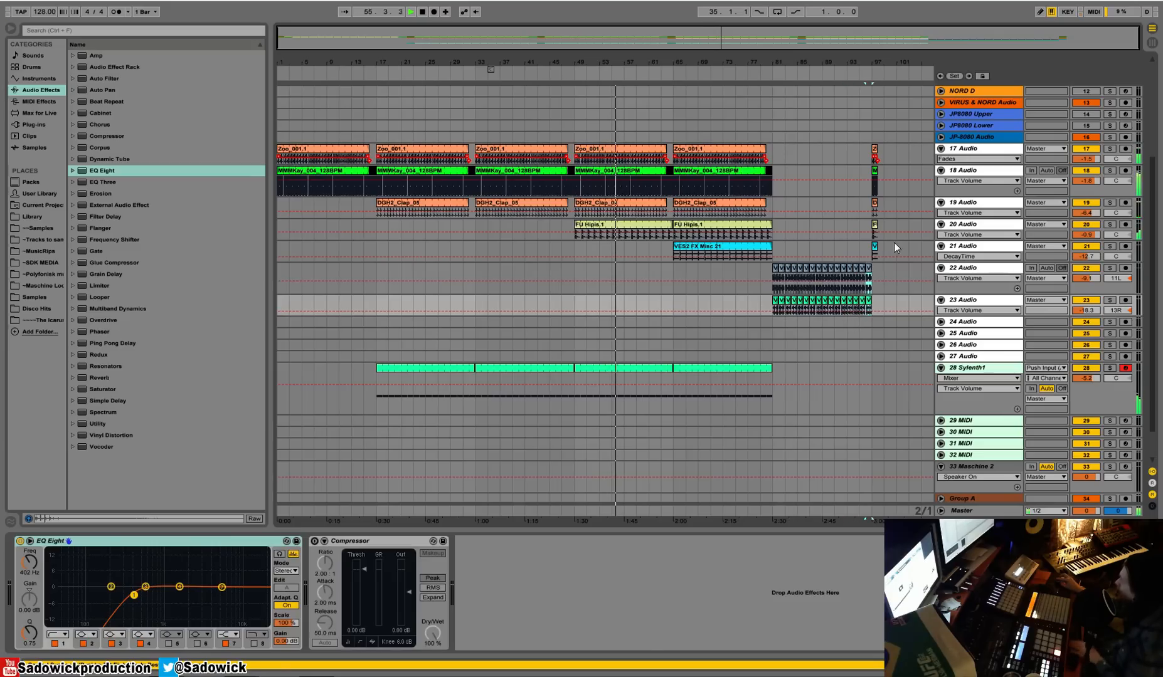
Delete the leftover clips of tracks 17 to 21 at bar 97 and select the first clips of tracks 22 and 23.
left_click_drag(893, 245, 872, 150)
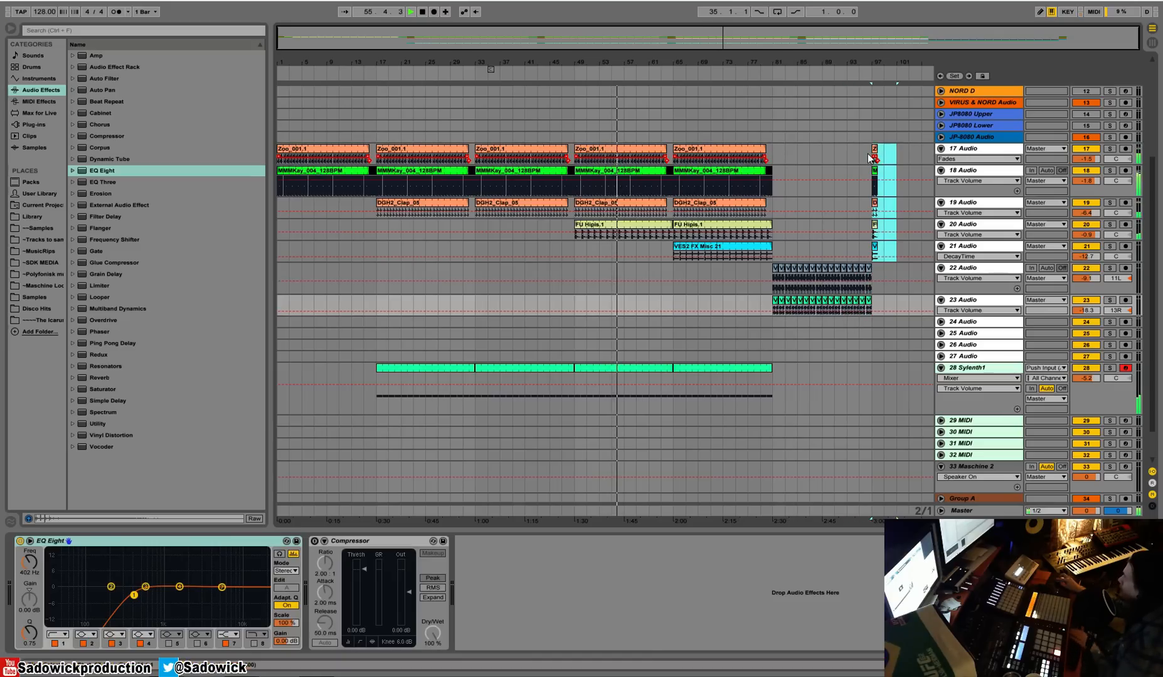
left_click(775, 269)
left_click(775, 300, "shift")
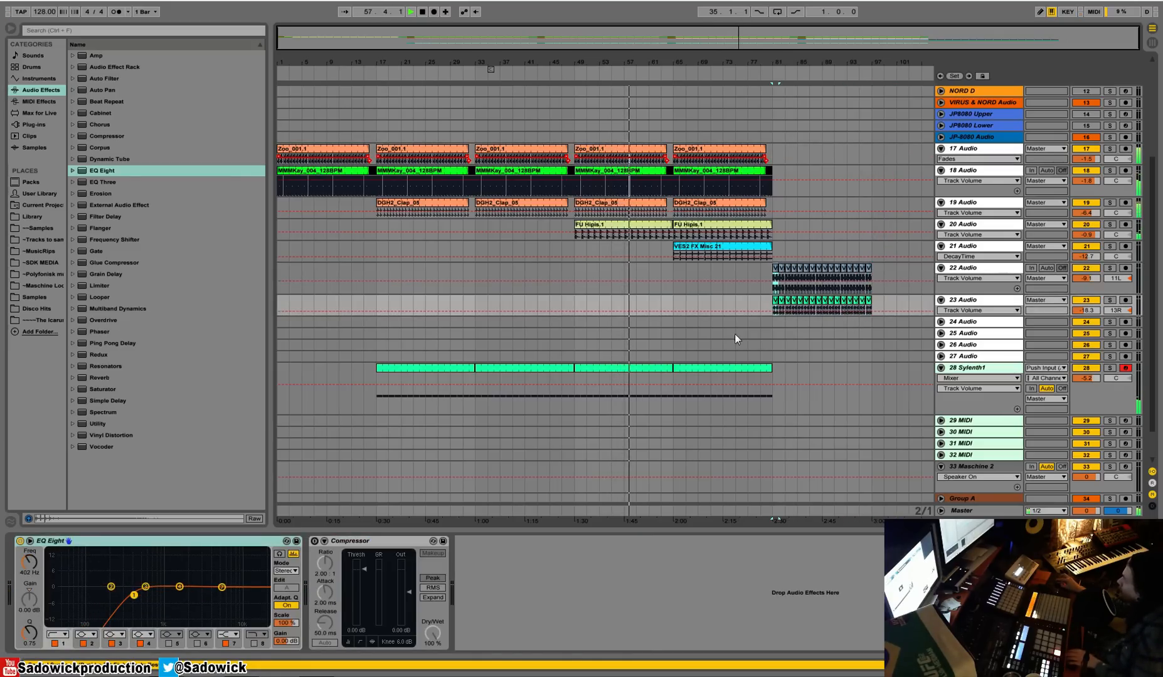
Raise Sylenth1's oscillator A1 octave to 1, close the plug-in window, and lower the volume of track 28.
left_click(1086, 397)
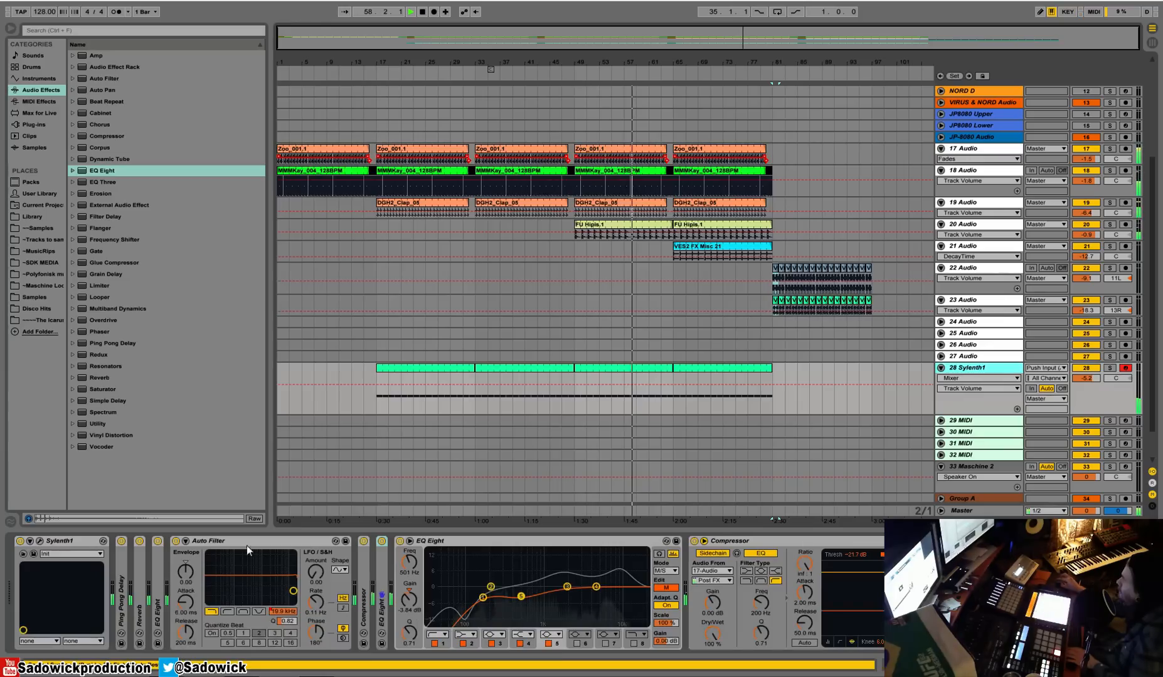
left_click(40, 541)
left_click_drag(121, 118, 123, 106)
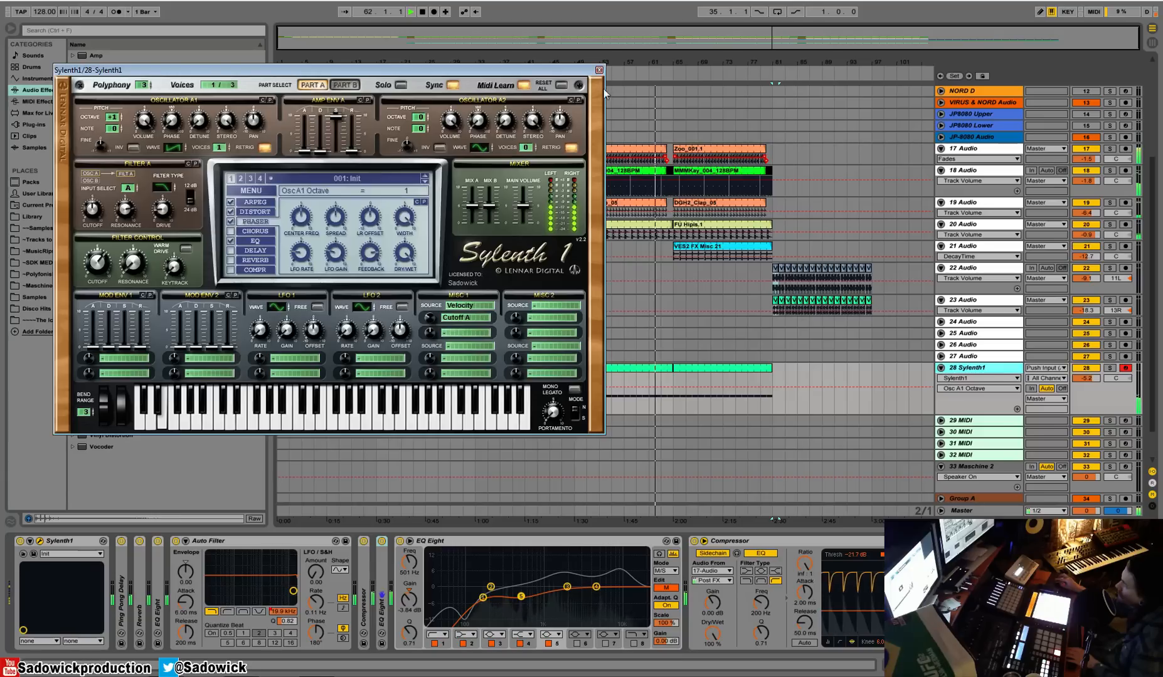
left_click(599, 70)
left_click_drag(1092, 378, 1092, 387)
Duplicate the bar 65 to 81 clips of tracks 17 to 21 and 28 Sylenth1 to bar 81.
left_click_drag(774, 259, 675, 157)
key("ctrl+d")
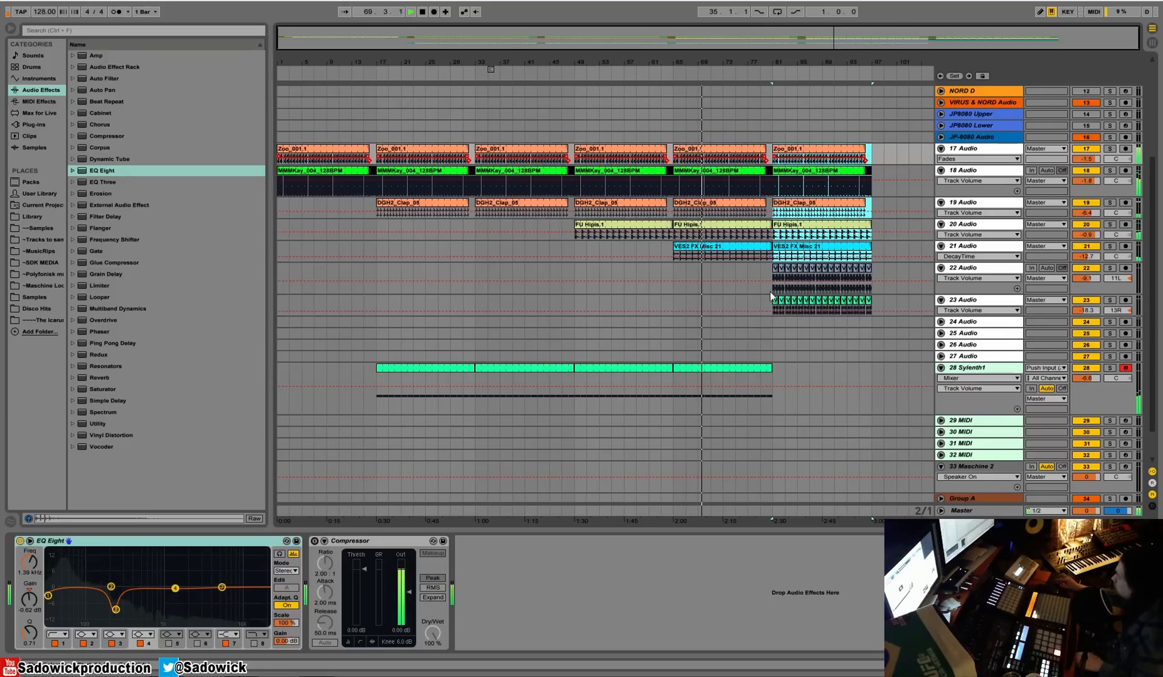
left_click(735, 369)
key("ctrl+d")
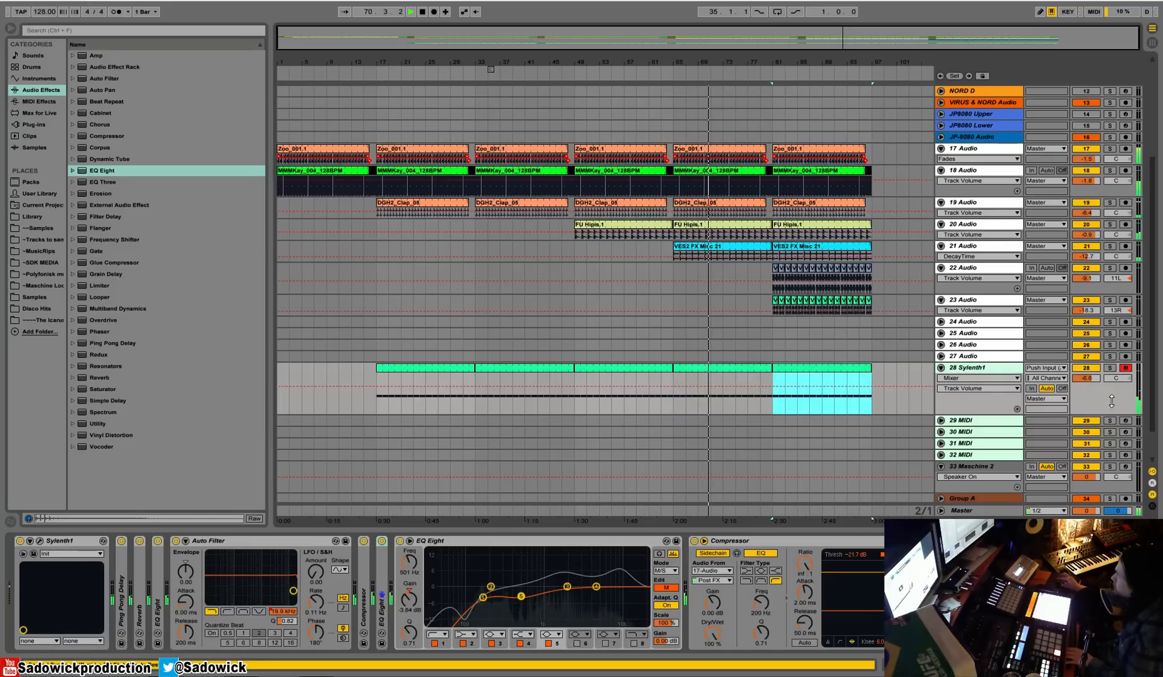
Set Sylenth1's oscillator A1 to octave 0, 7 voices, retrigger off and detune 3.57, and adjust the volume of track 28.
left_click(40, 540)
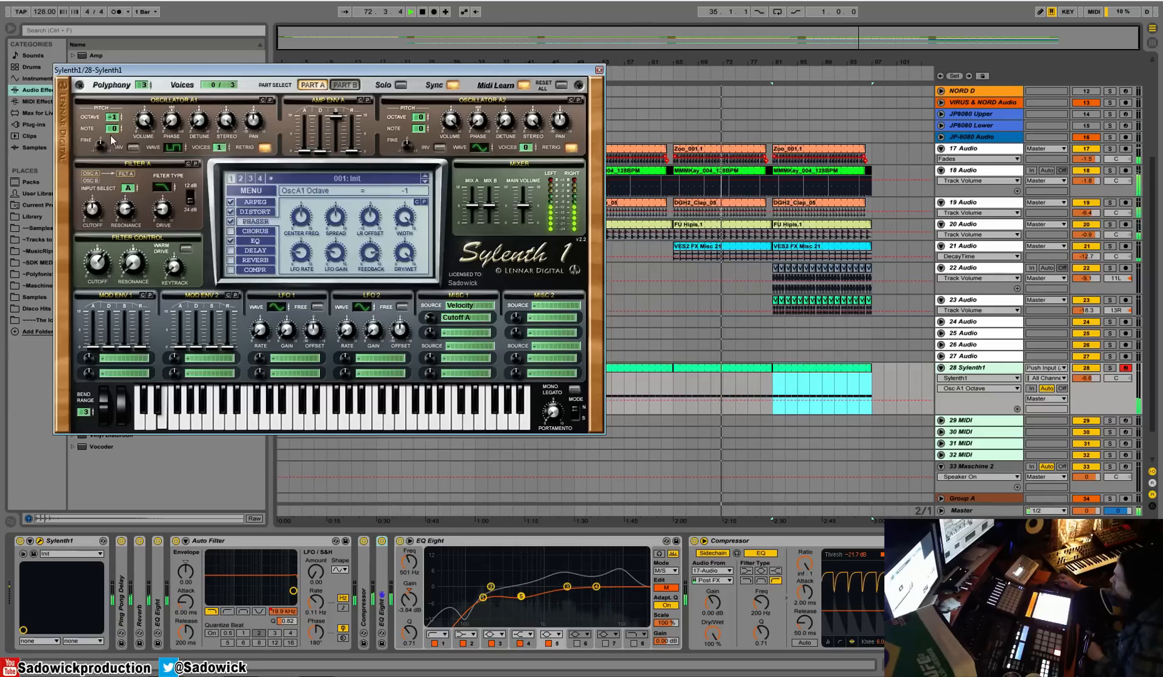
left_click_drag(115, 130, 115, 136)
left_click_drag(220, 148, 210, 78)
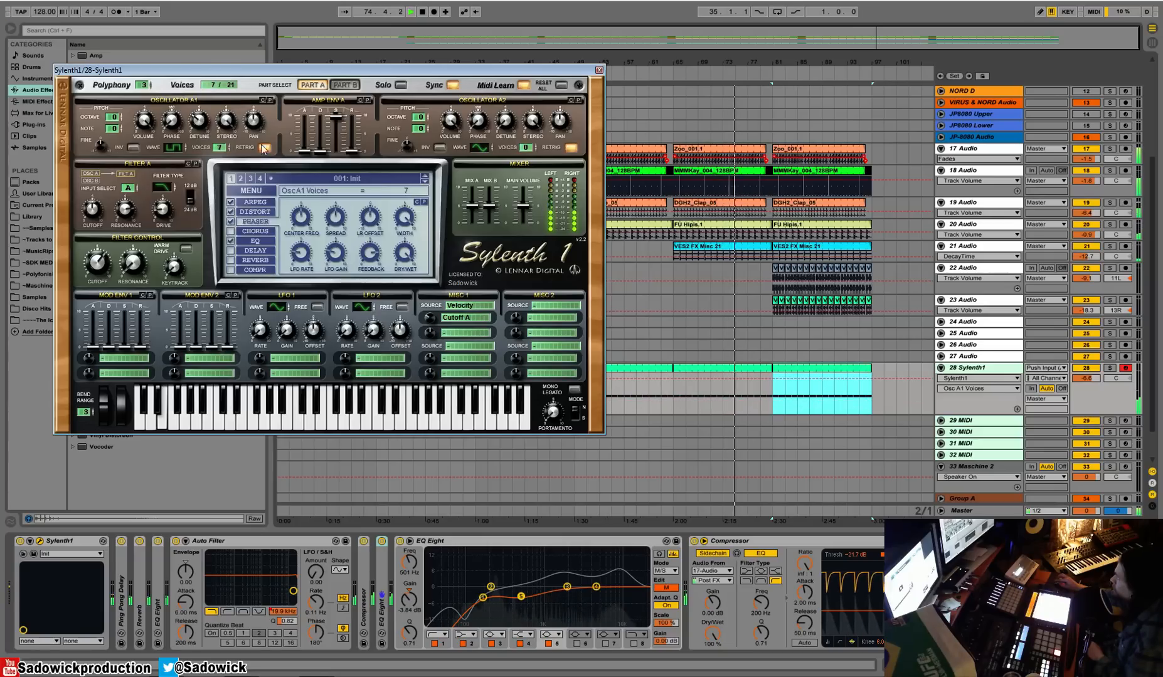
left_click_drag(203, 119, 203, 118)
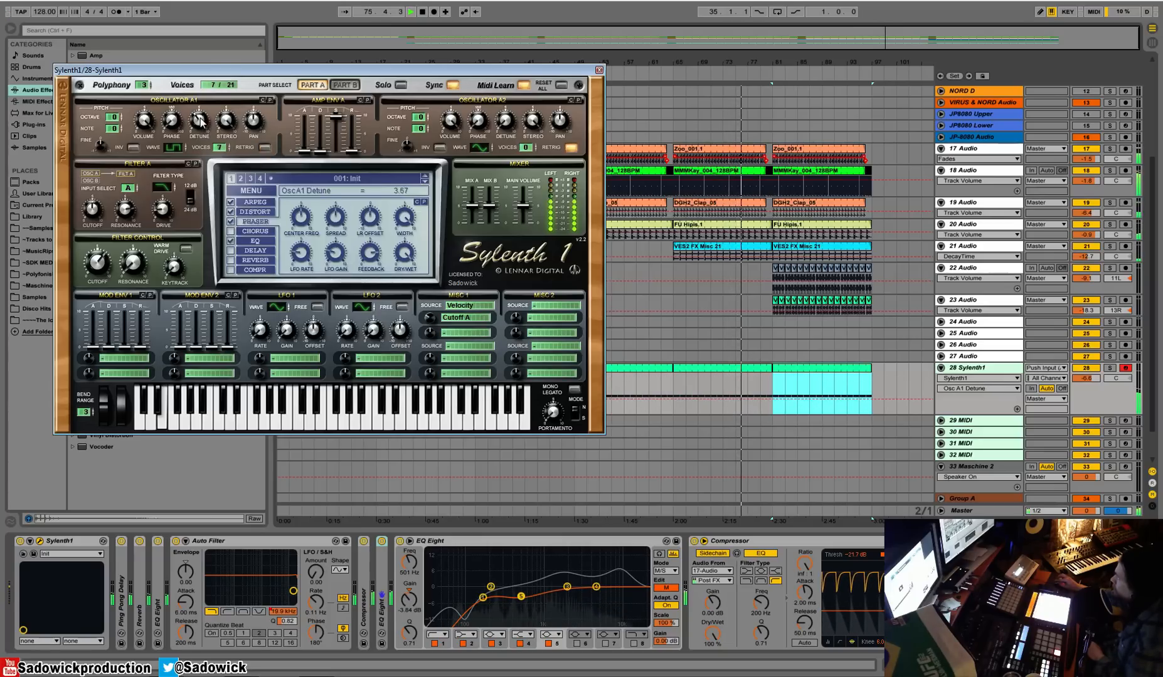
left_click(1087, 377)
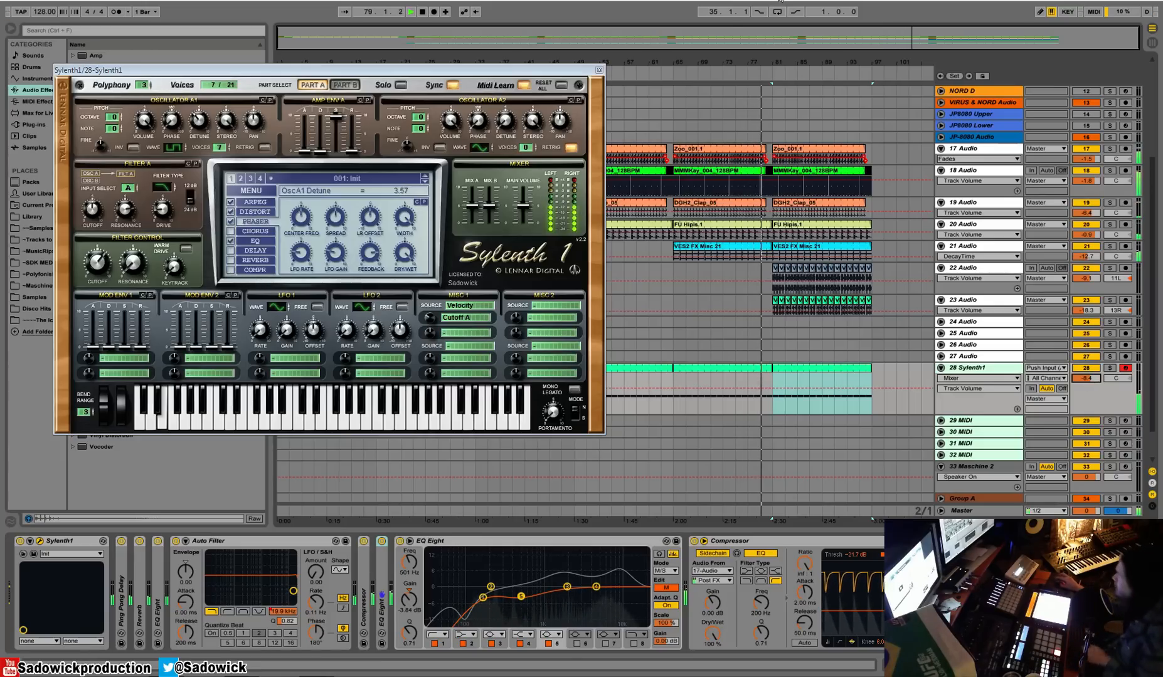
Enable Loop on the first closed hat and VES2 Ride 22 clips at bar 81 and extend them over the copies that follow.
left_click_drag(770, 42, 782, 73)
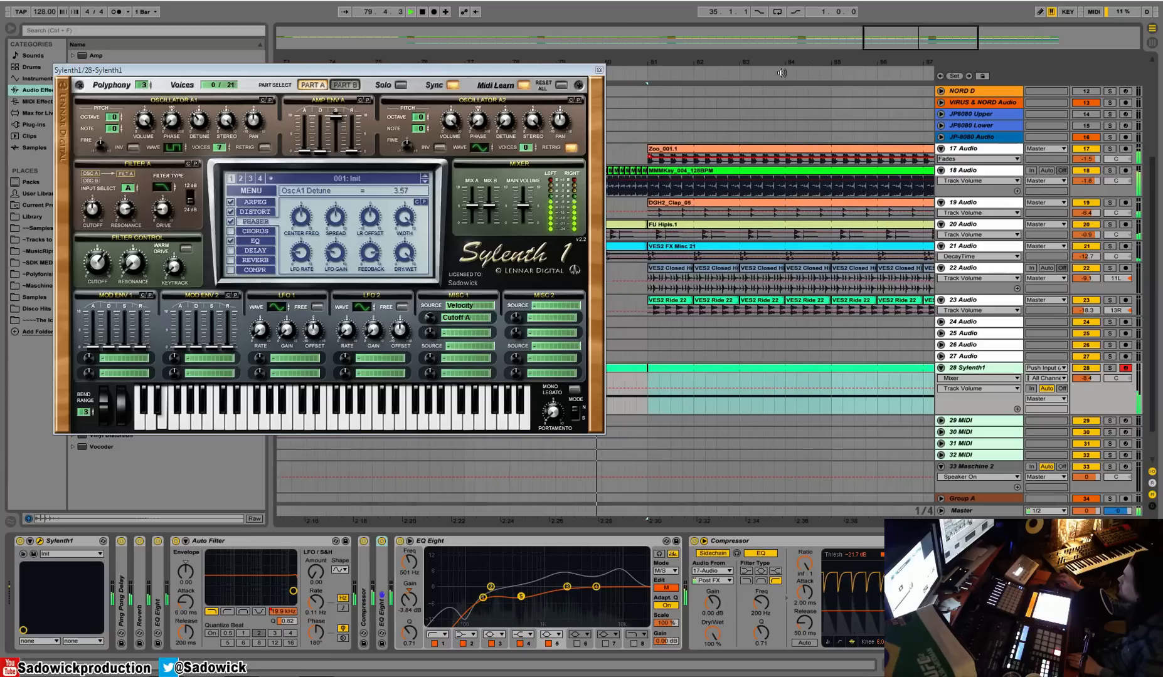
left_click(678, 268)
left_click(676, 300, "shift")
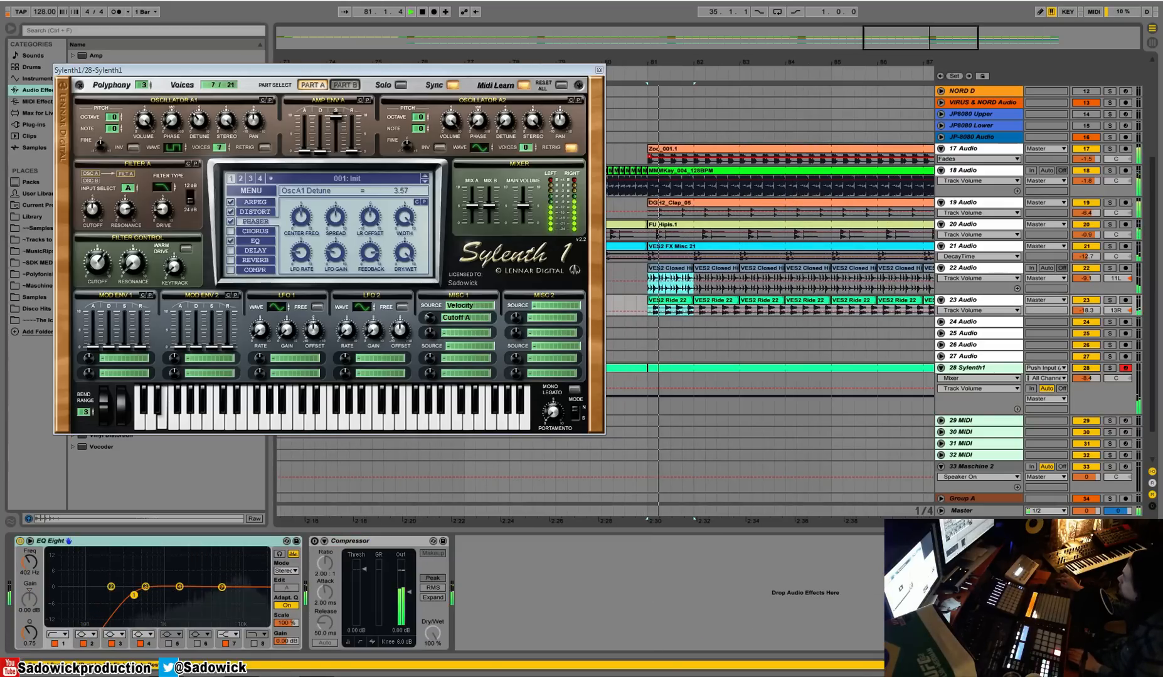
key("shift+Tab")
left_click(176, 603)
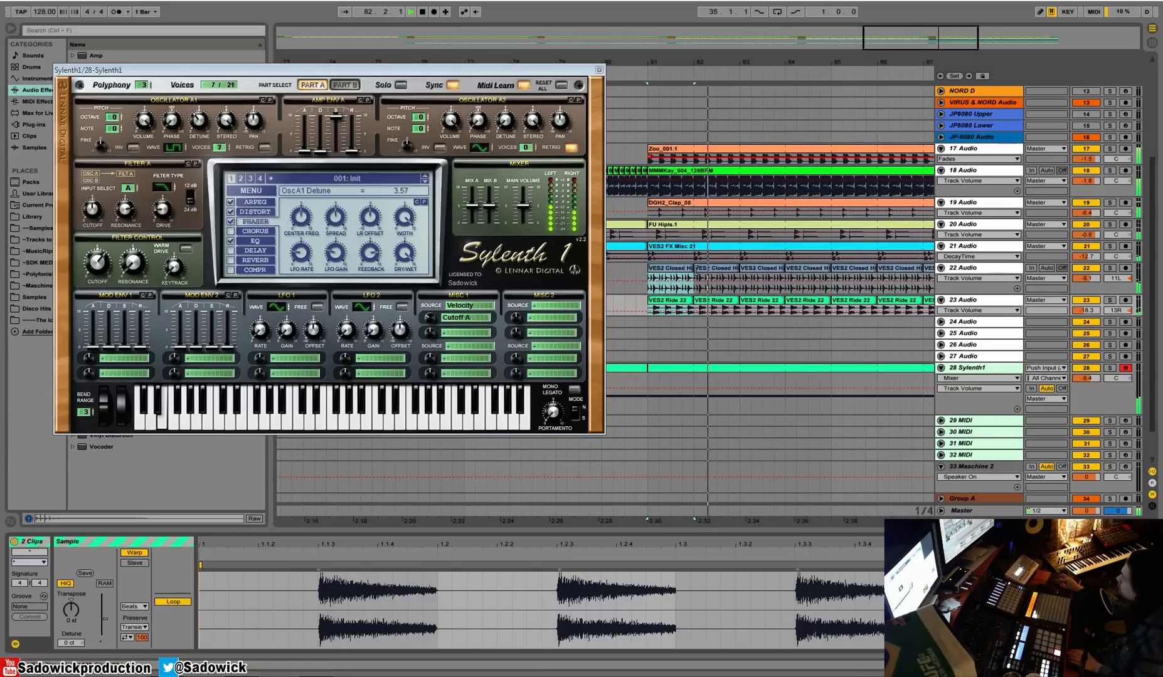
left_click_drag(696, 270, 843, 270)
key("minus")
key("minus")
key("minus")
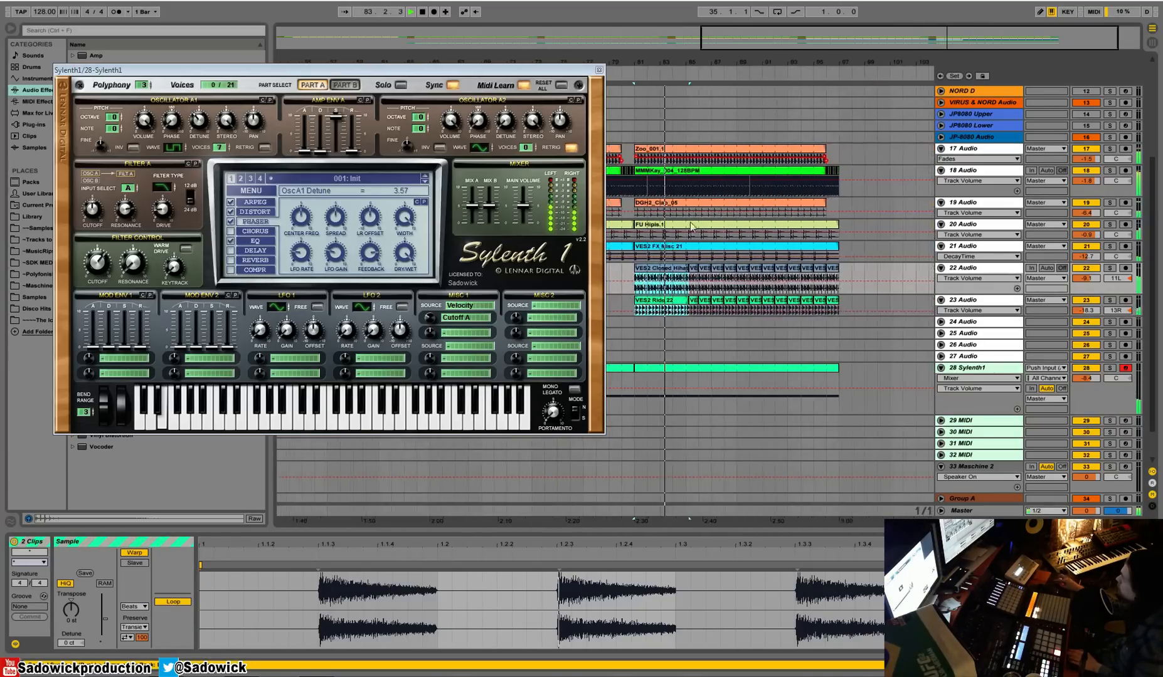
Consolidate the closed hi-hat and ride clips on tracks 22 and 23, and trim their end to match the other clips.
key("ctrl+j")
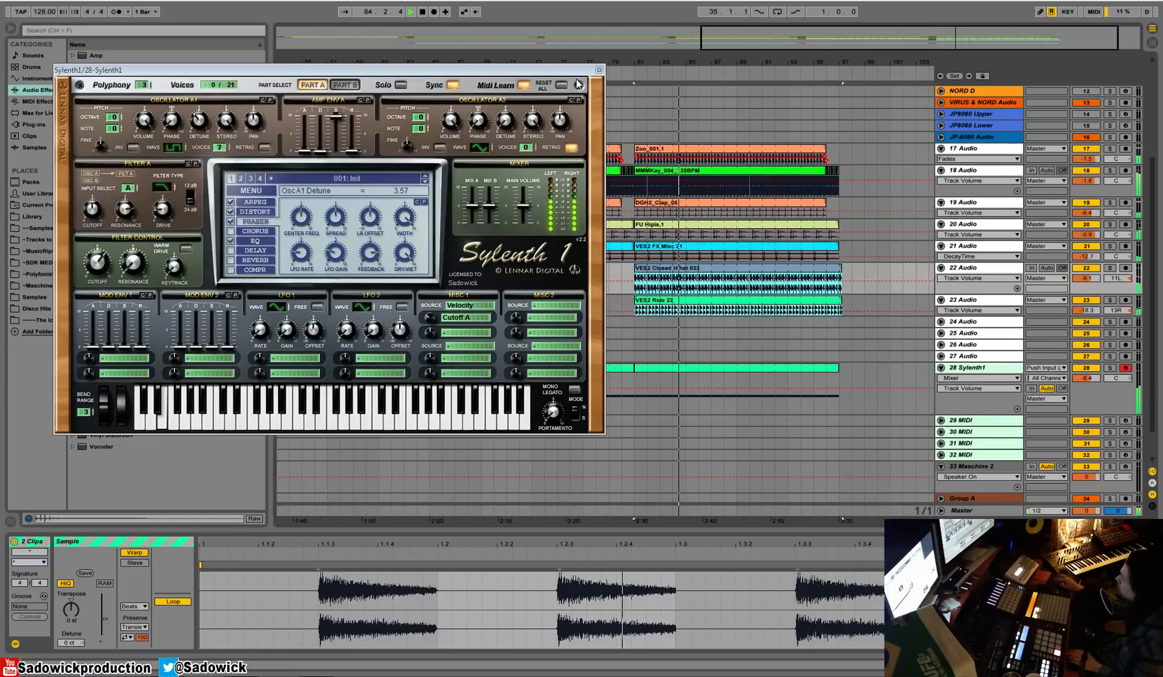
left_click(599, 71)
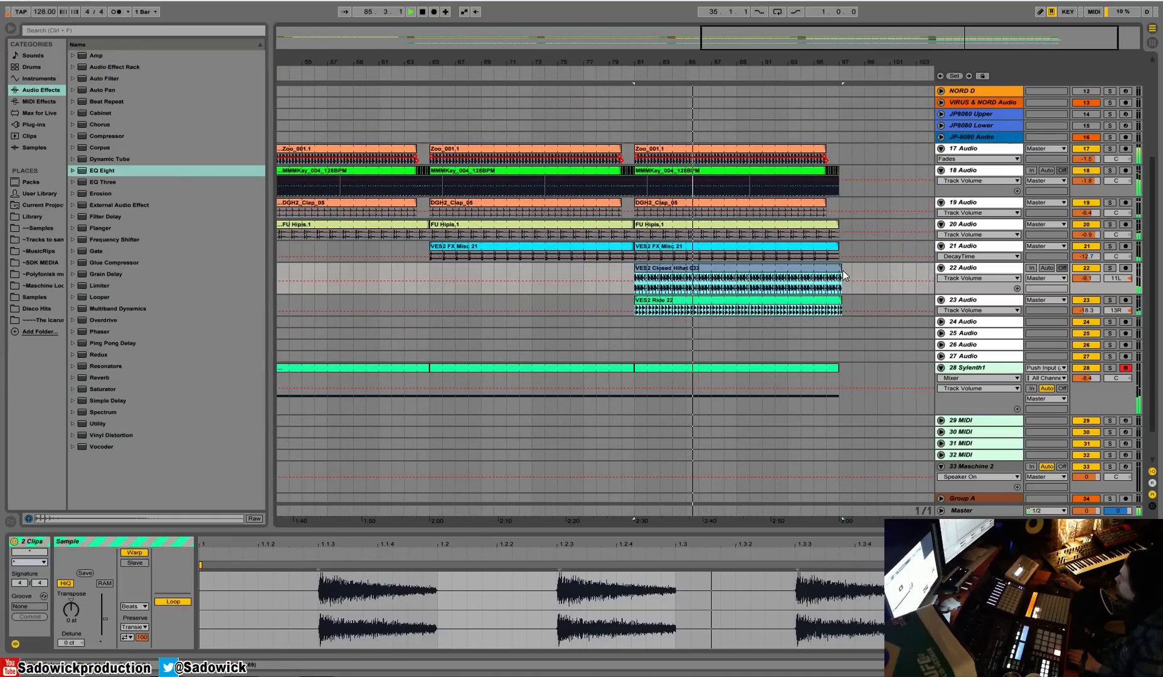
left_click_drag(843, 271, 839, 271)
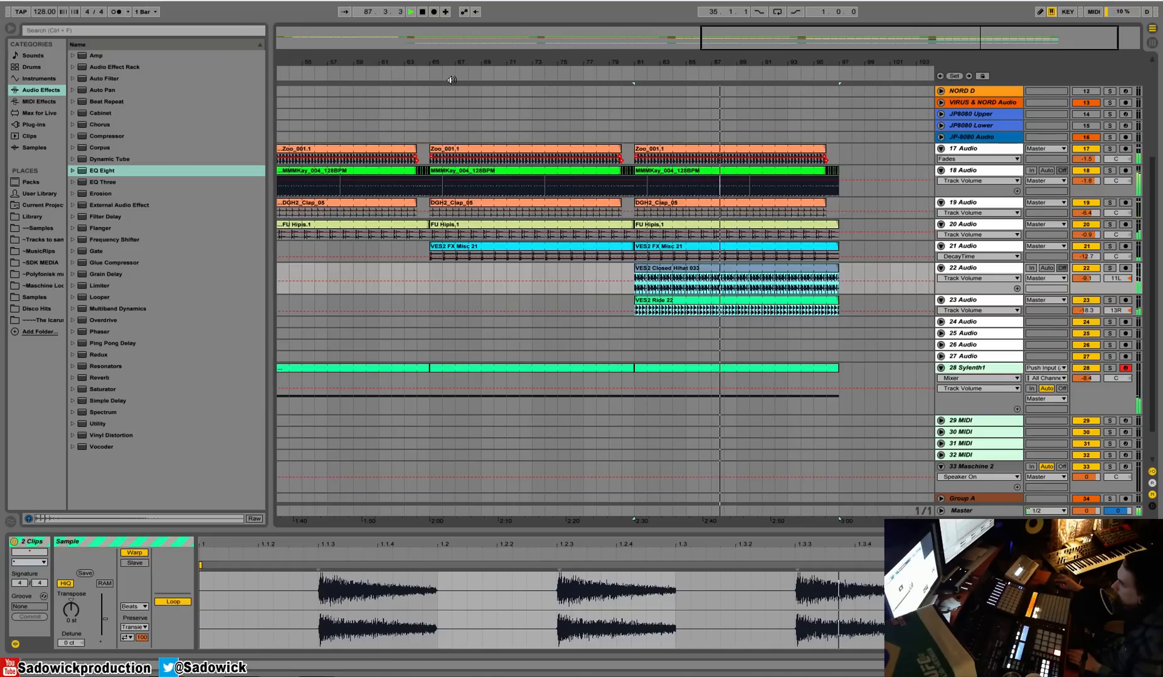
double_click(483, 40)
key("space")
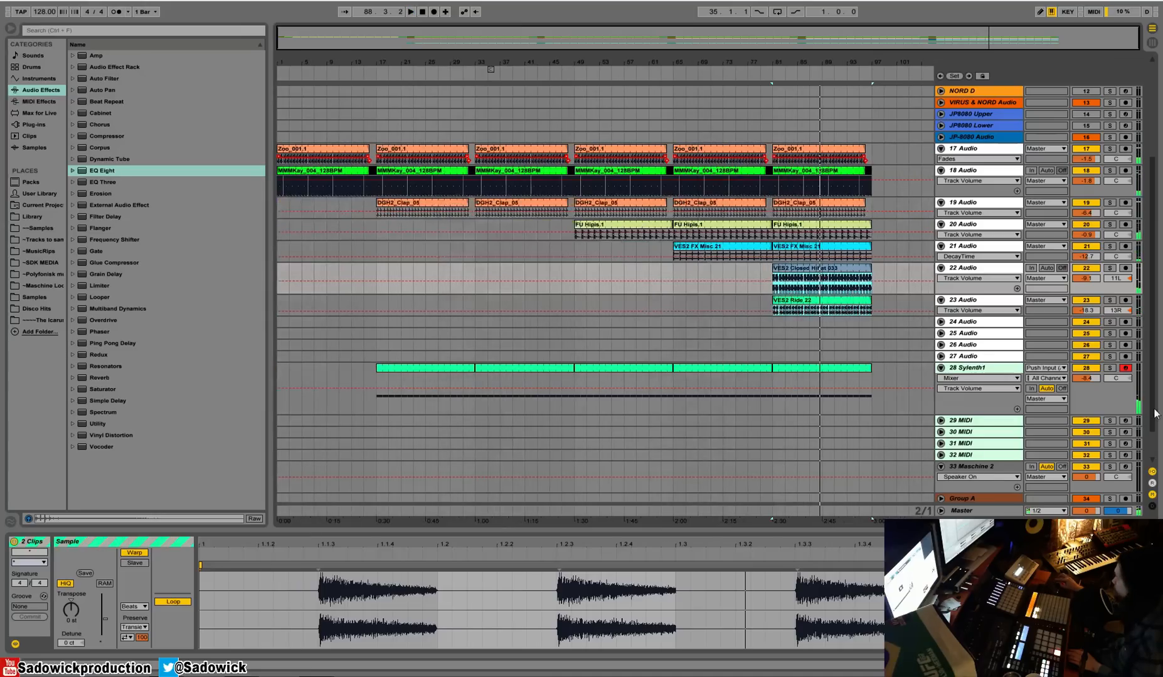
Move the Sylenth1 track directly above the DGH2_Clap_05 track and play from its first clip at bar 17.
left_click_drag(1107, 379, 1107, 374)
left_click_drag(968, 368, 973, 197)
left_click(425, 204)
key("space")
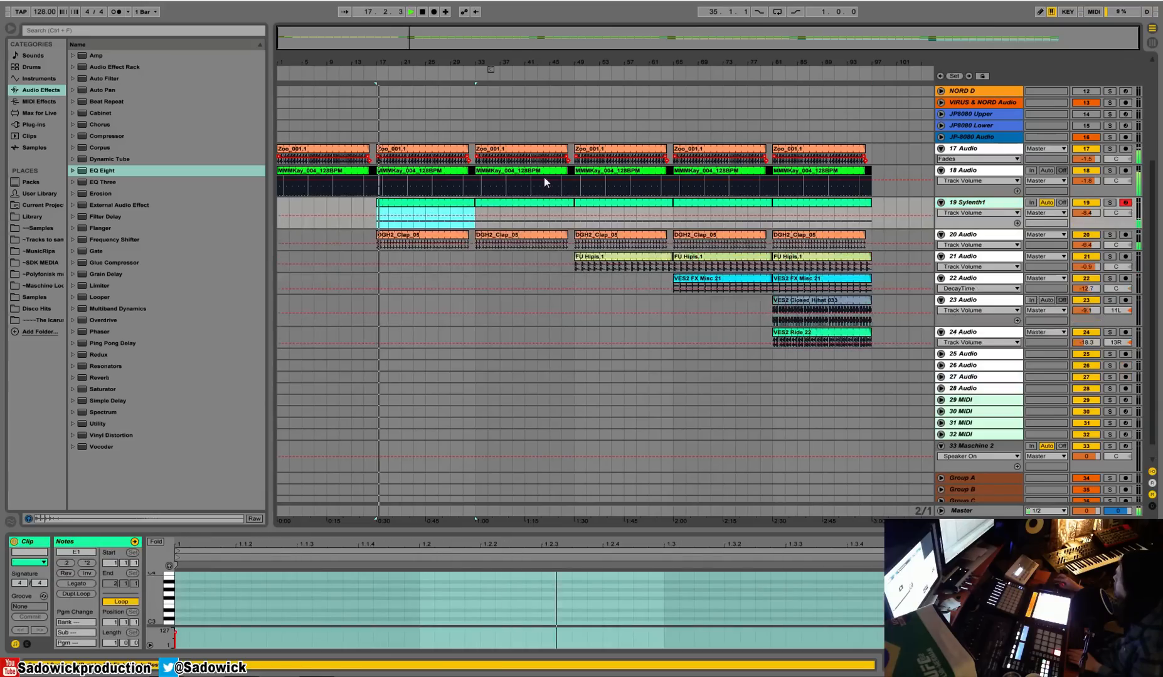
Move all clips from bar 49 onward on tracks 17 to 24 earlier to start at bar 33, and play from there.
left_click(622, 257)
key("space")
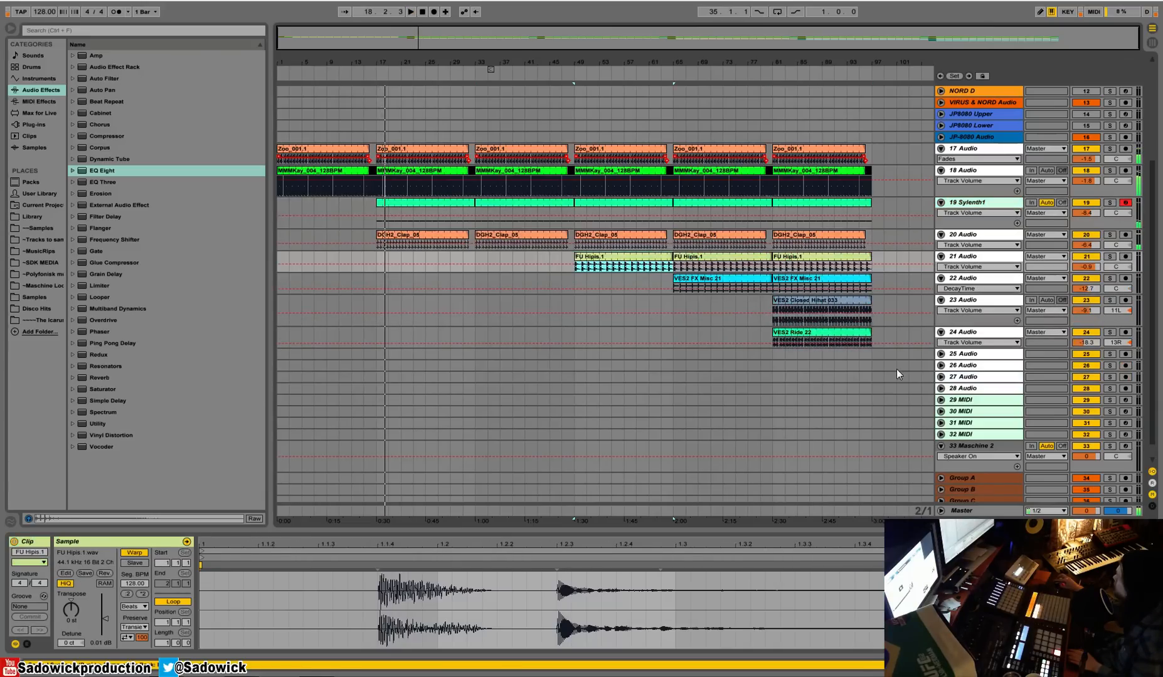
left_click_drag(884, 338, 478, 156)
key("space")
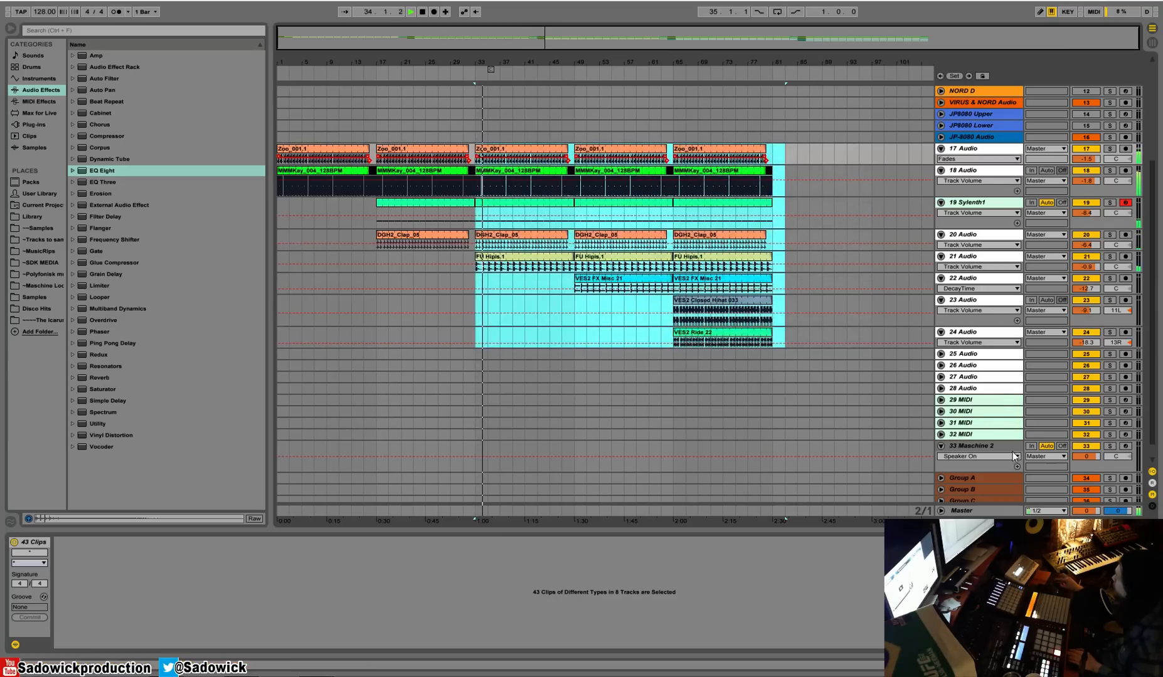
Insert FabFilter Volcano 2 before L2 Stereo on the master track and load its Clean preset.
left_click(959, 508)
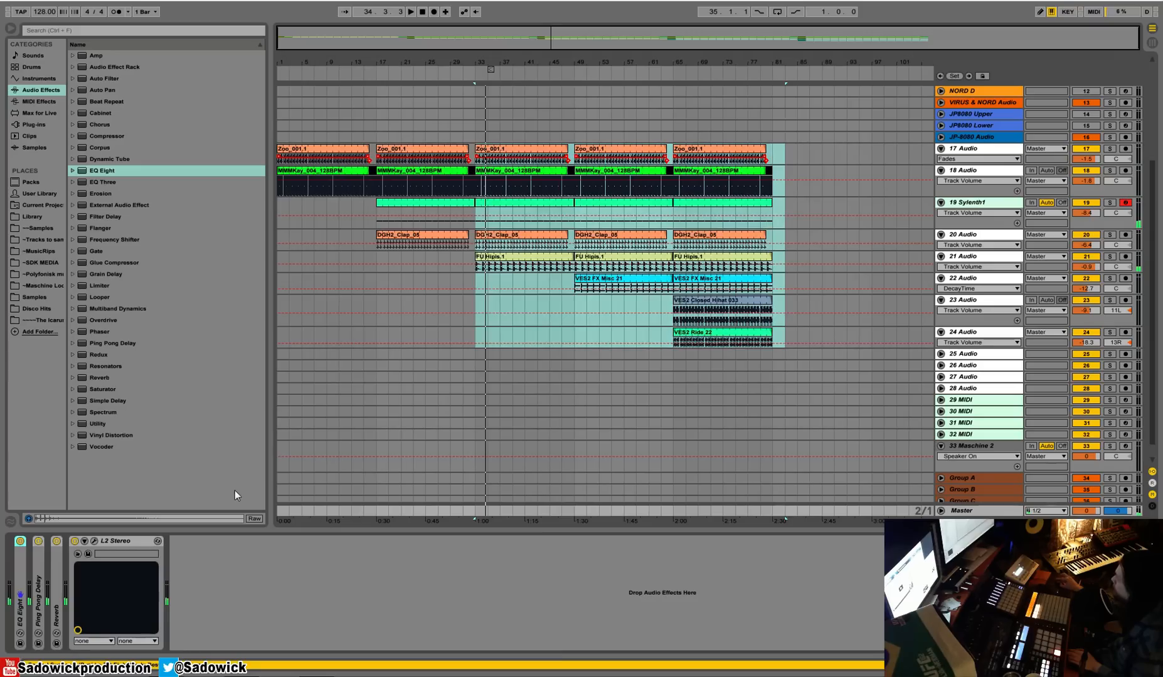
left_click(39, 125)
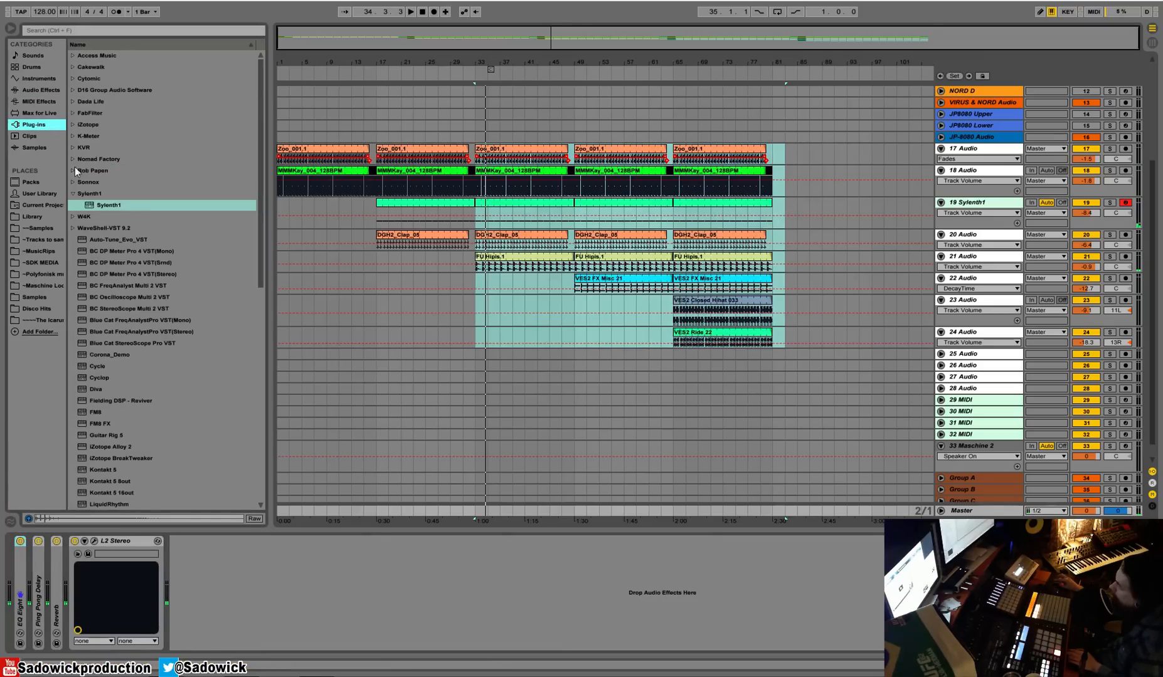
left_click(69, 113)
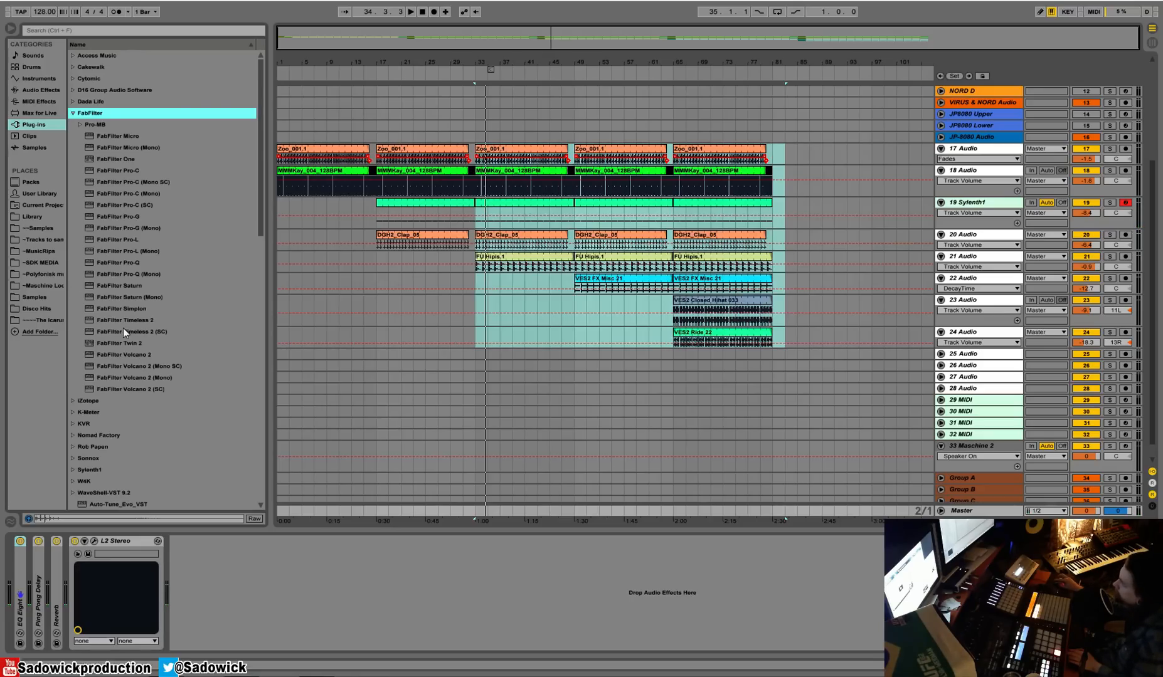
left_click_drag(124, 355, 85, 591)
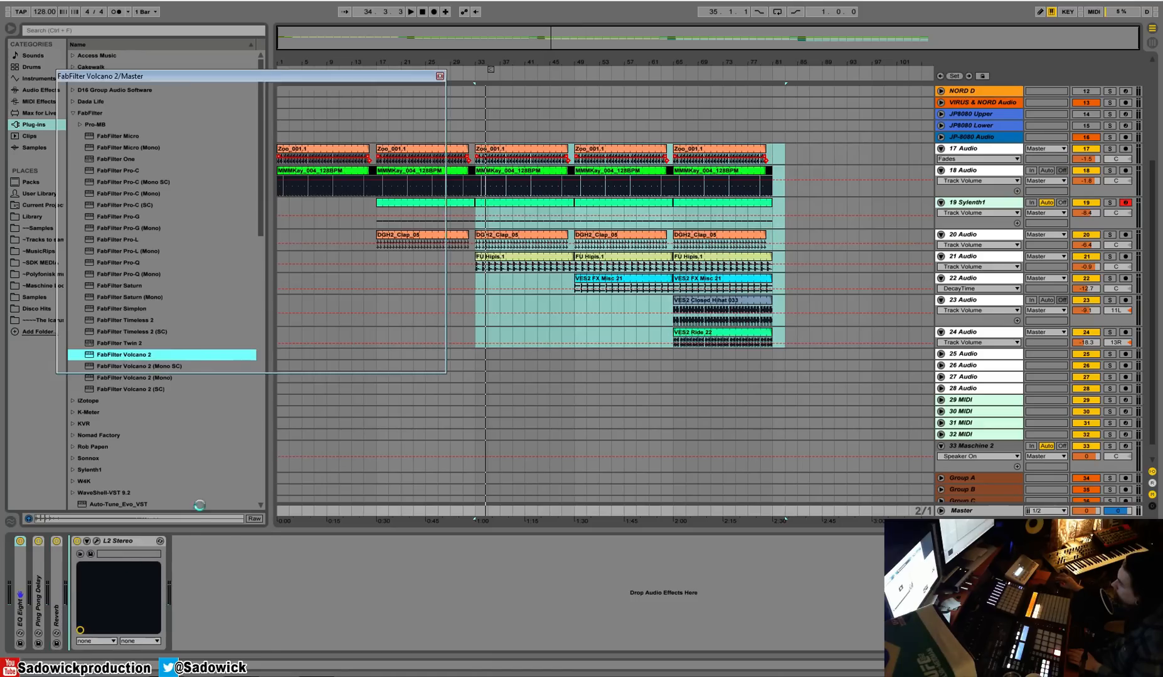
left_click(375, 95)
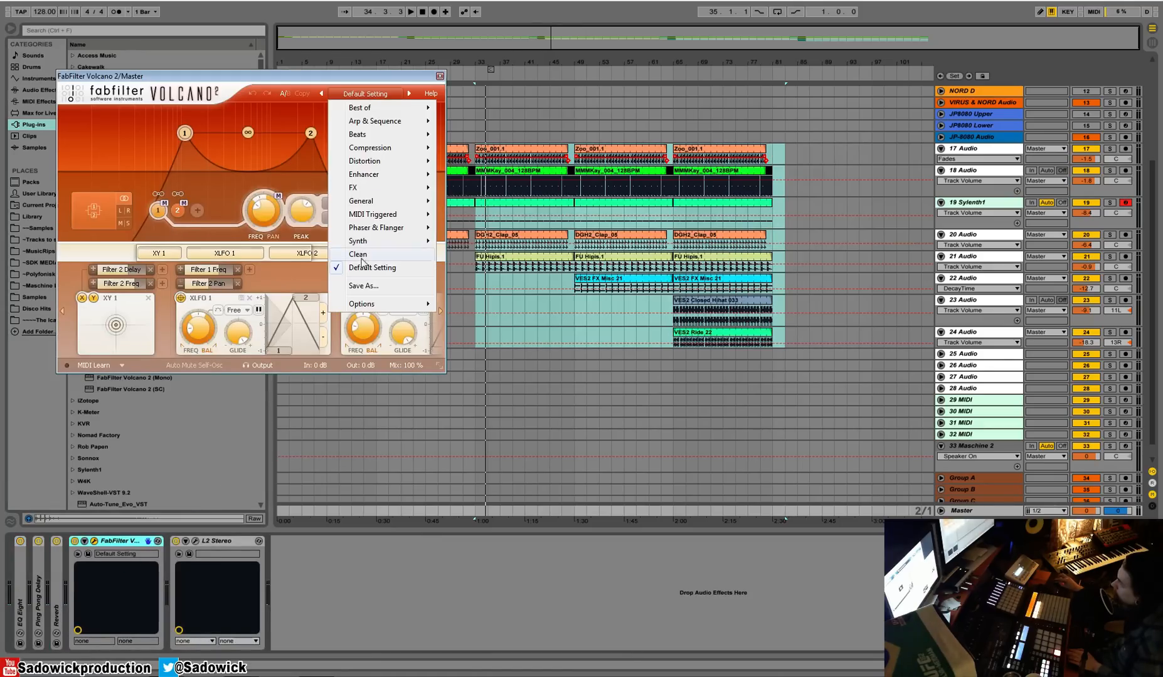
left_click(358, 254)
left_click_drag(250, 76, 289, 153)
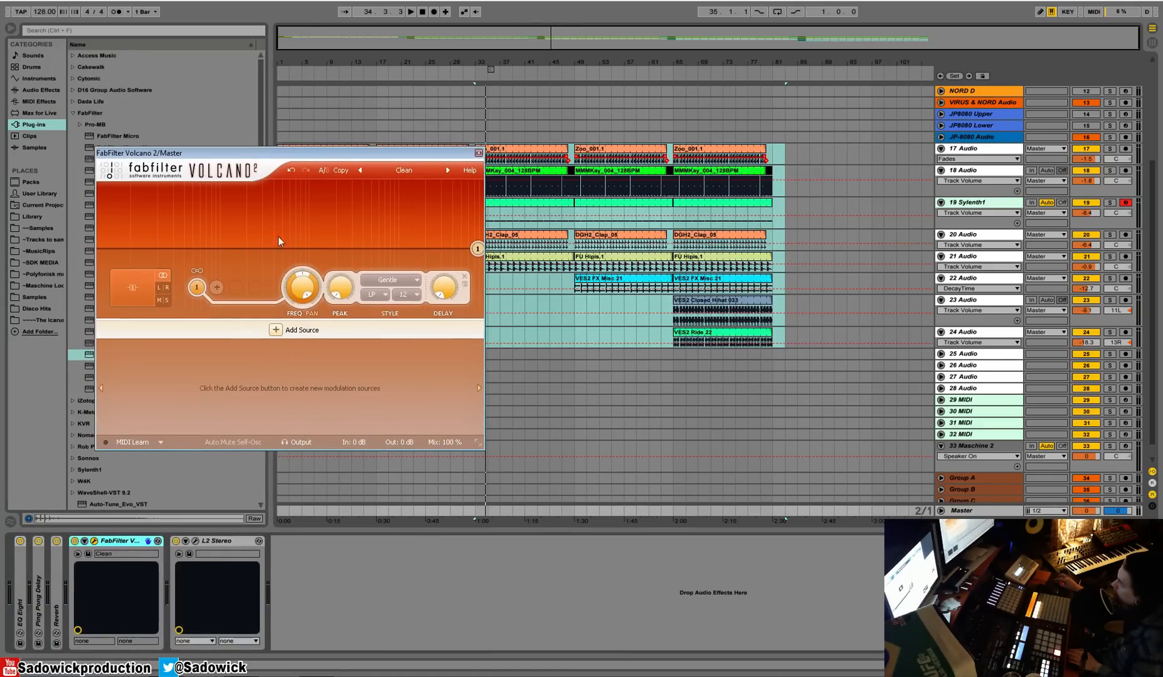
Set Volcano 2's filter to HP, shift its cutoff and raise its peak during playback, and enable Auto Mute Self-Osc.
left_click(376, 296)
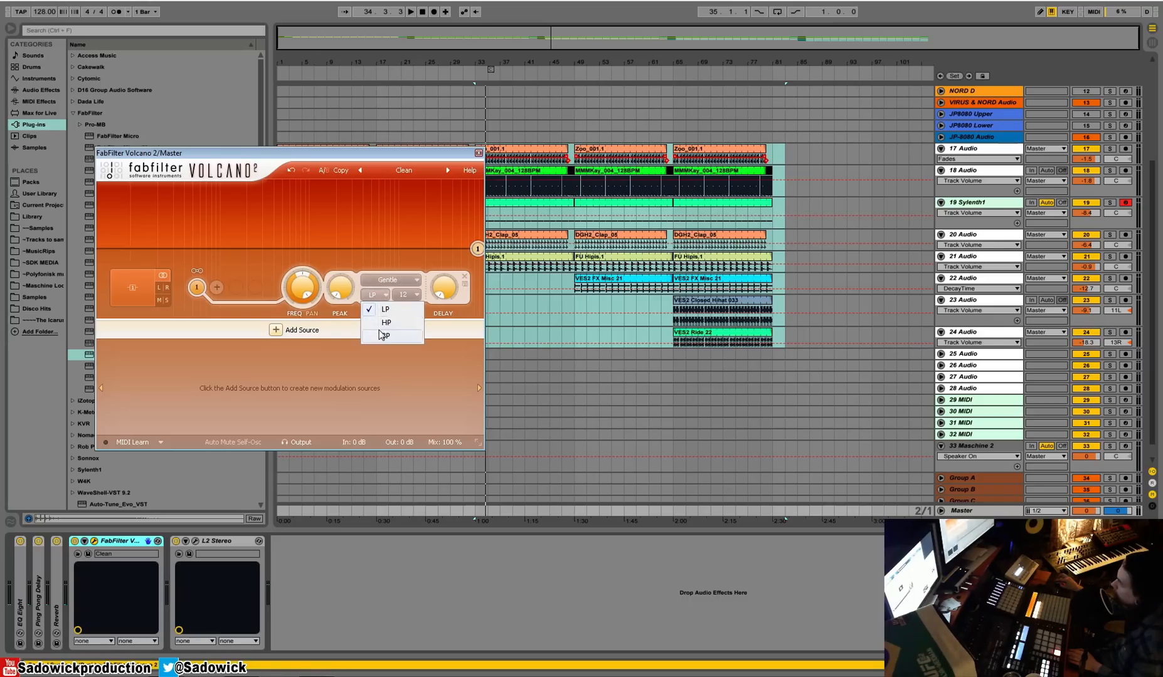
left_click(381, 321)
left_click_drag(477, 249, 273, 244)
key("space")
left_click(375, 295)
left_click(397, 330)
left_click_drag(306, 221, 272, 216)
left_click(251, 443)
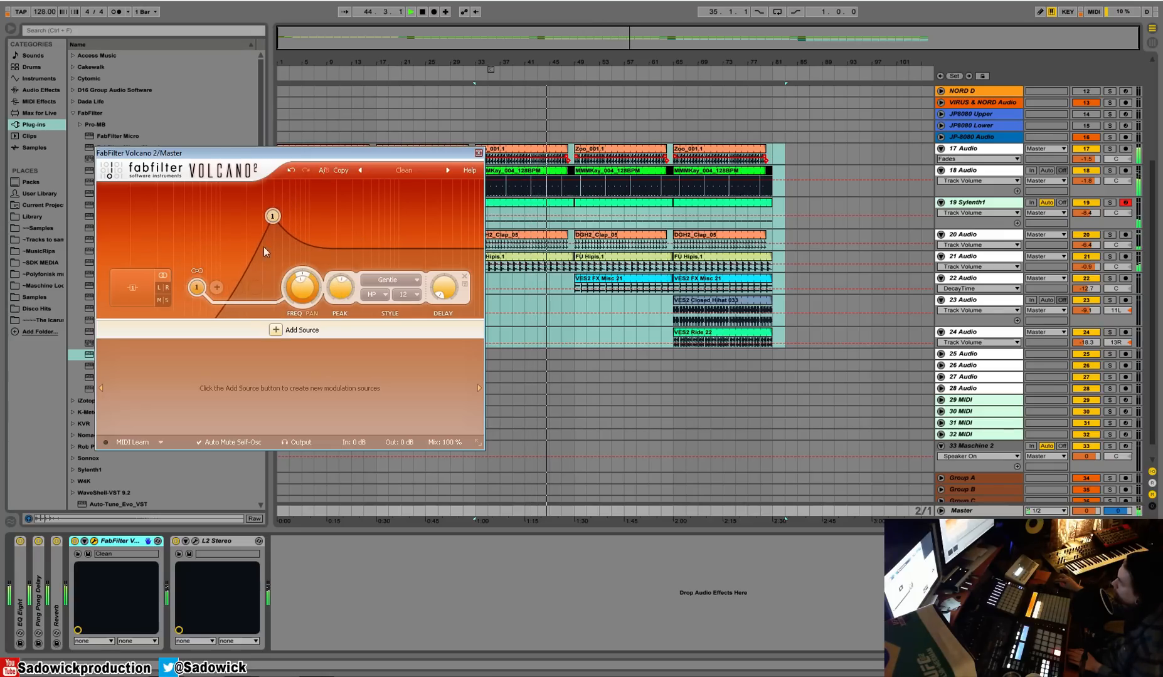
Add an XY controller modulating filter 1's frequency and peak, put it in its lower-left corner, and adjust the filter.
left_click(276, 330)
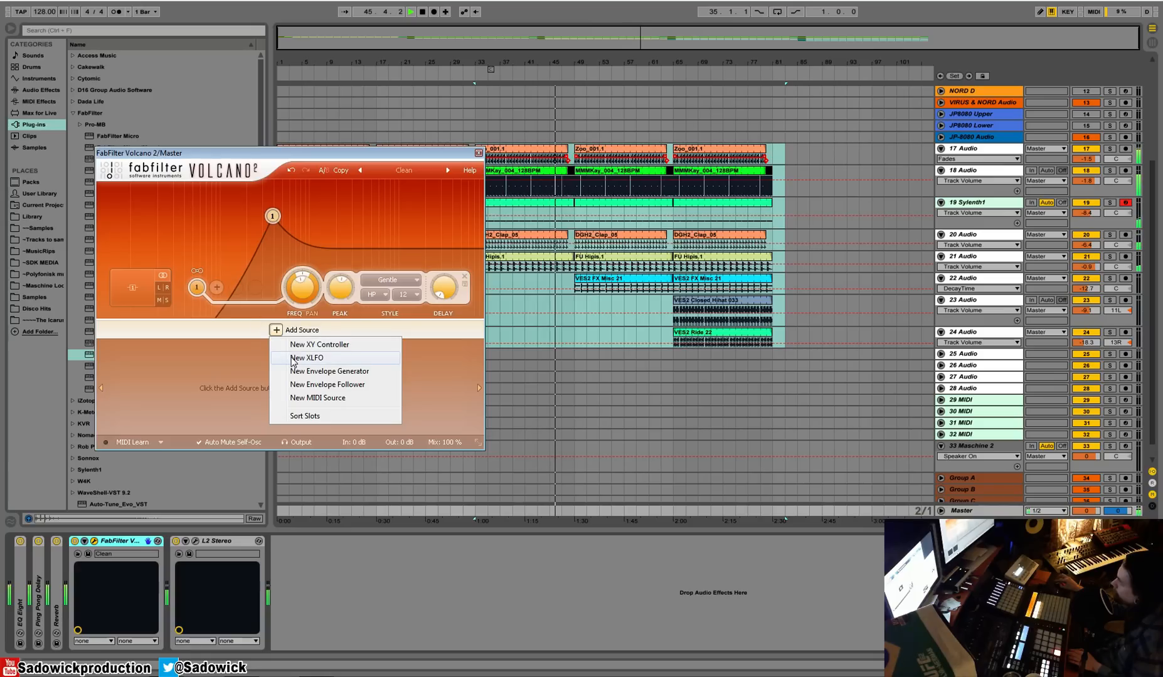
left_click(299, 346)
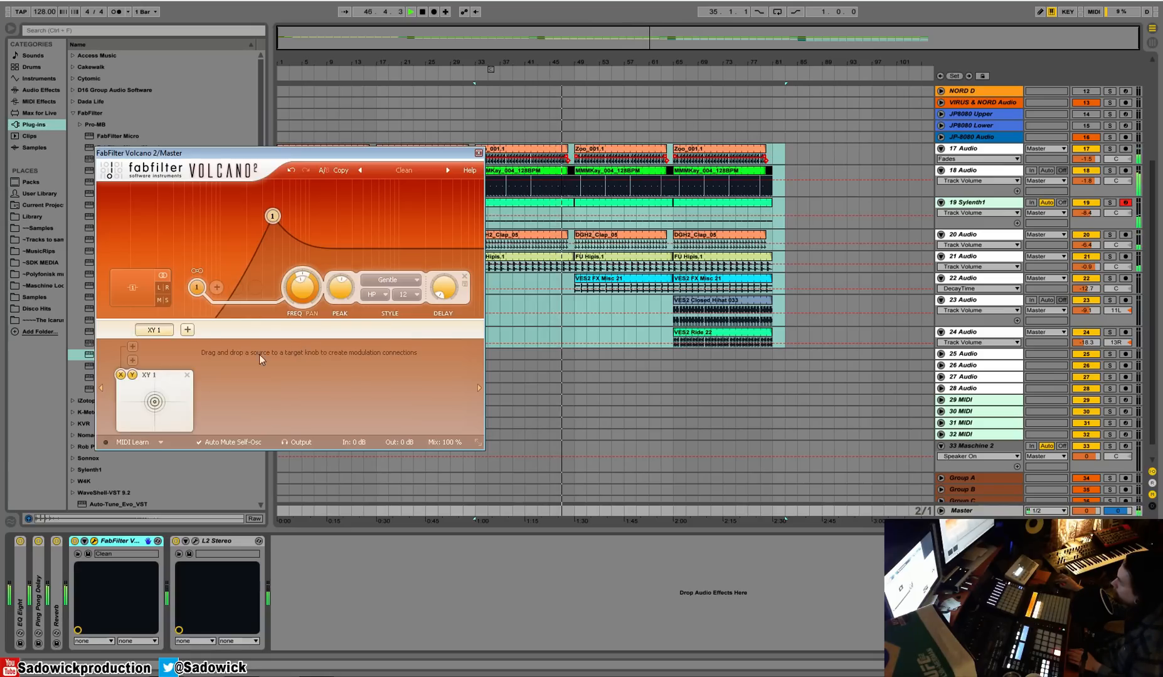
left_click_drag(132, 374, 339, 285)
left_click_drag(154, 402, 119, 433)
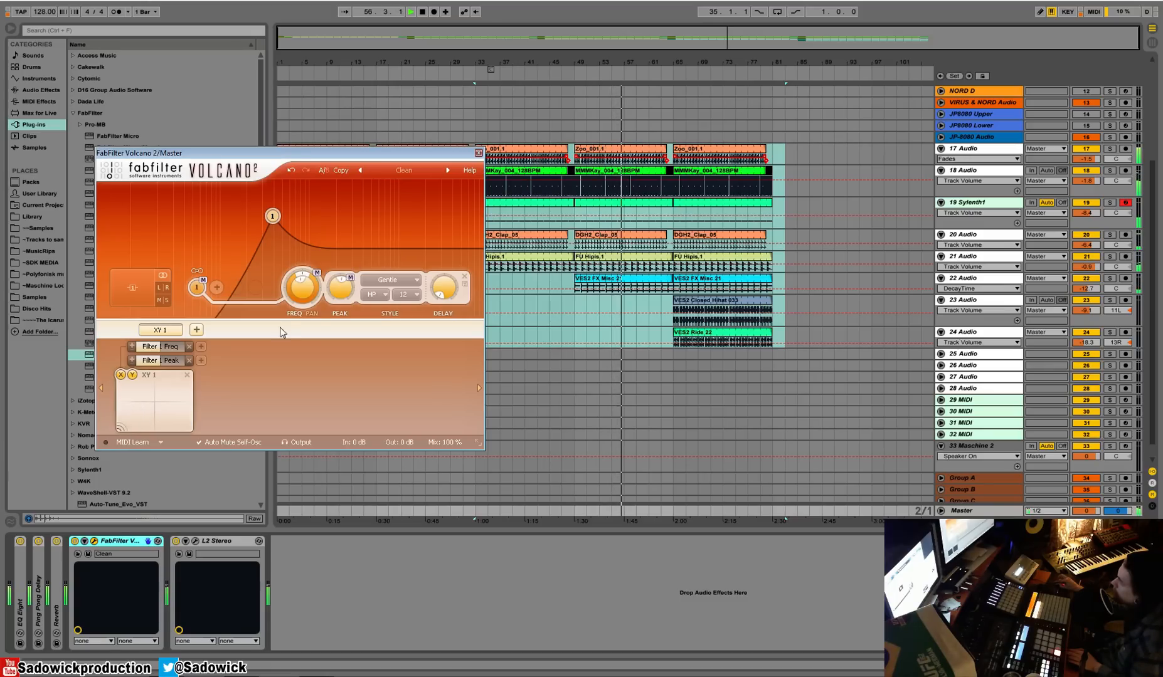
left_click_drag(302, 284, 283, 309)
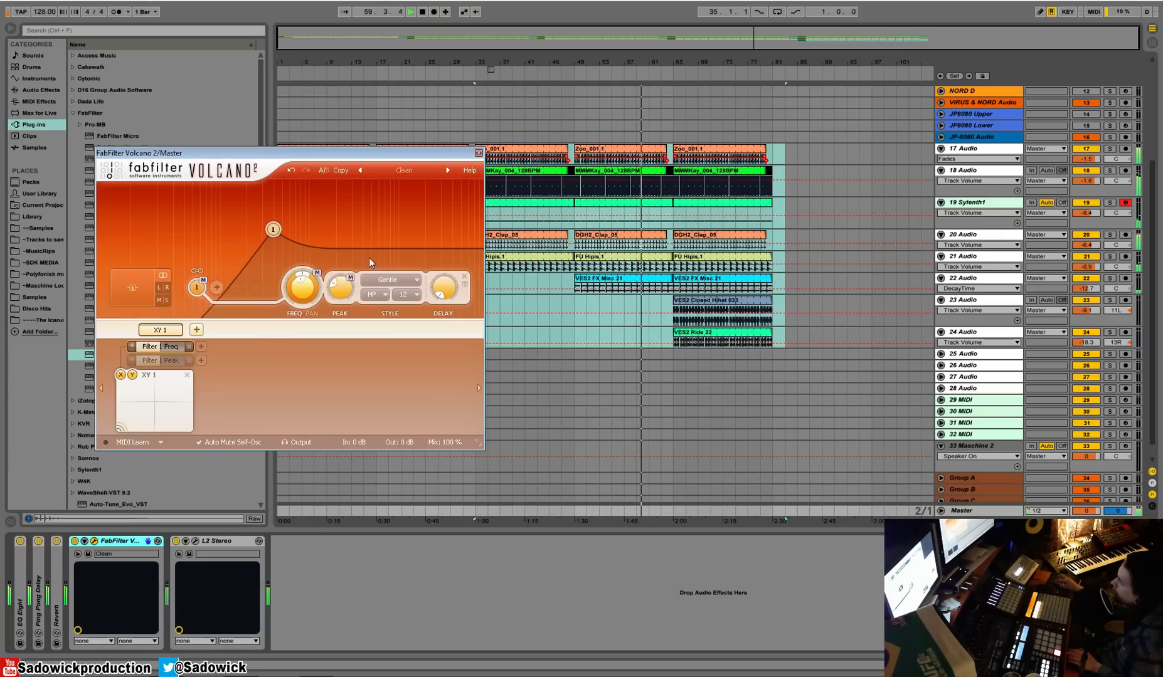
Expand the master track's automation lane, close the Volcano 2 window, and switch the device off to show its Device On parameter.
left_click_drag(413, 160, 742, 169)
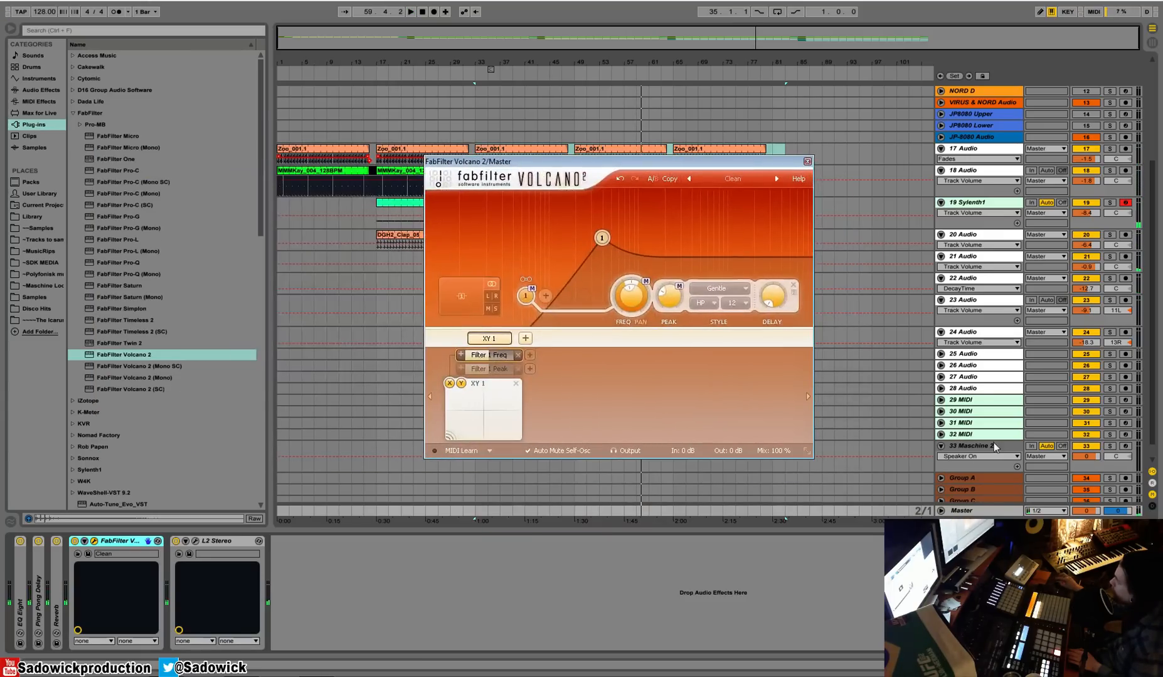
left_click(941, 511)
left_click_drag(961, 474, 961, 371)
left_click(807, 161)
key("space")
left_click(74, 541)
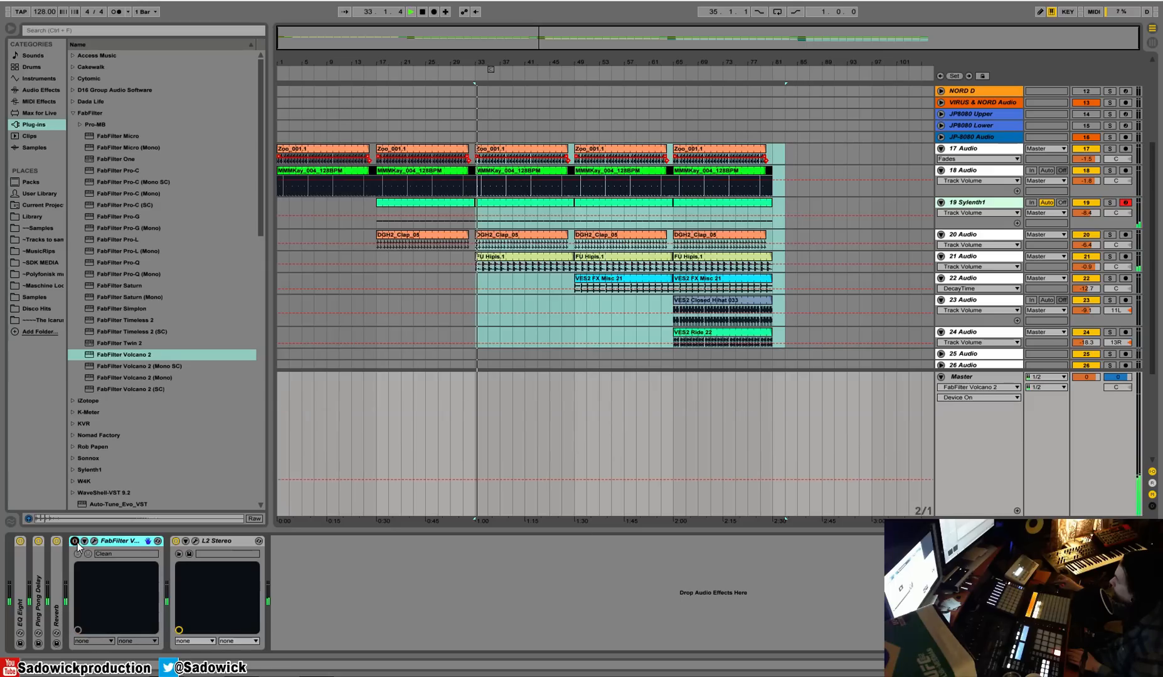
Draw Device On automation keeping Volcano 2 on from the start until bar 17 and off beyond it, and play from the start.
key("ctrl+b")
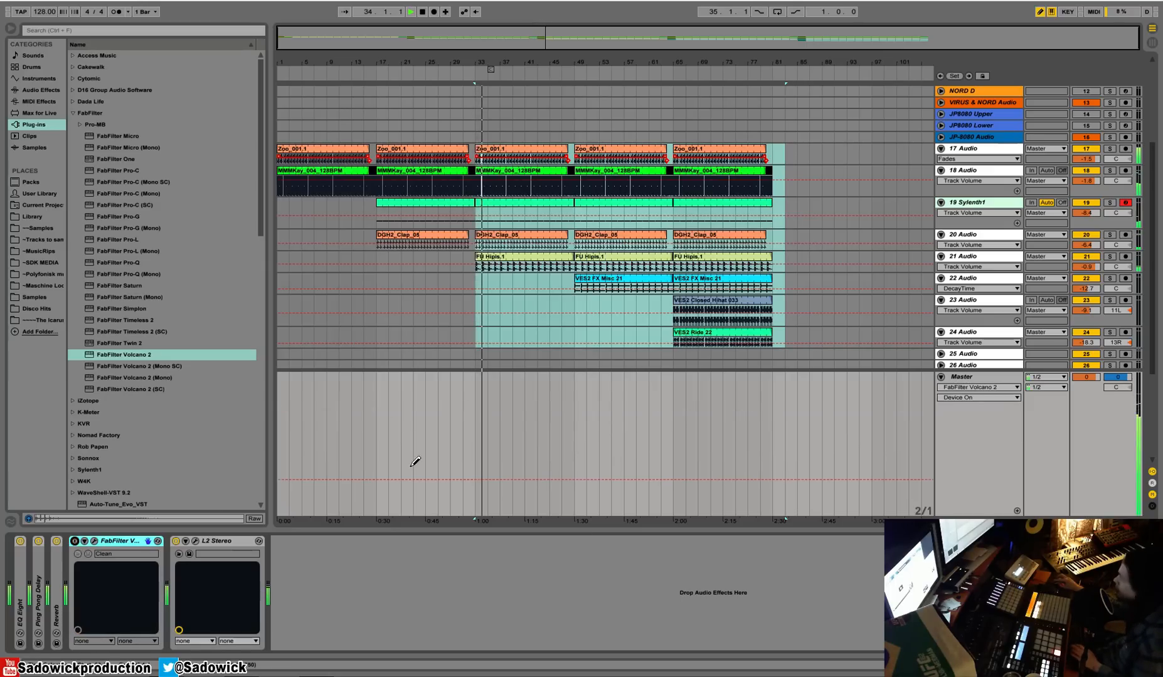
mouse_move(377, 414)
left_mouse_down()
mouse_move(372, 384)
mouse_move(283, 377)
left_mouse_up()
key("space")
key("b")
left_click(278, 479)
key("space")
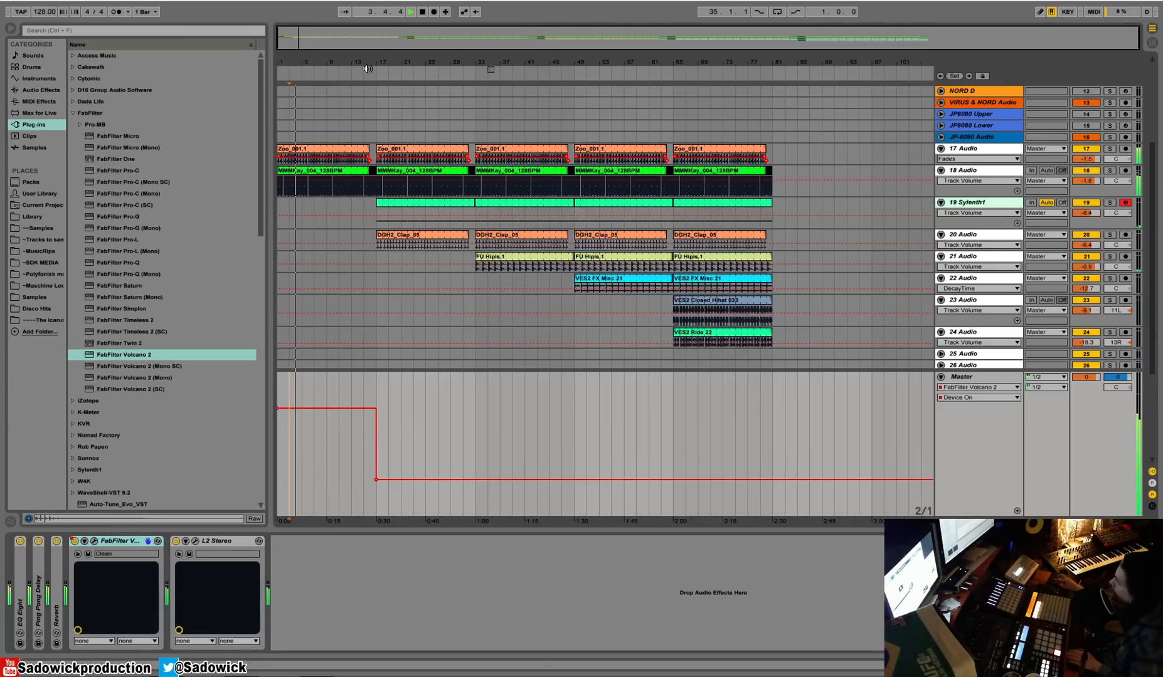
Stop playback and insert four new audio tracks below track 25.
scroll(602, 226, "down", 4)
key("space")
left_click(982, 233)
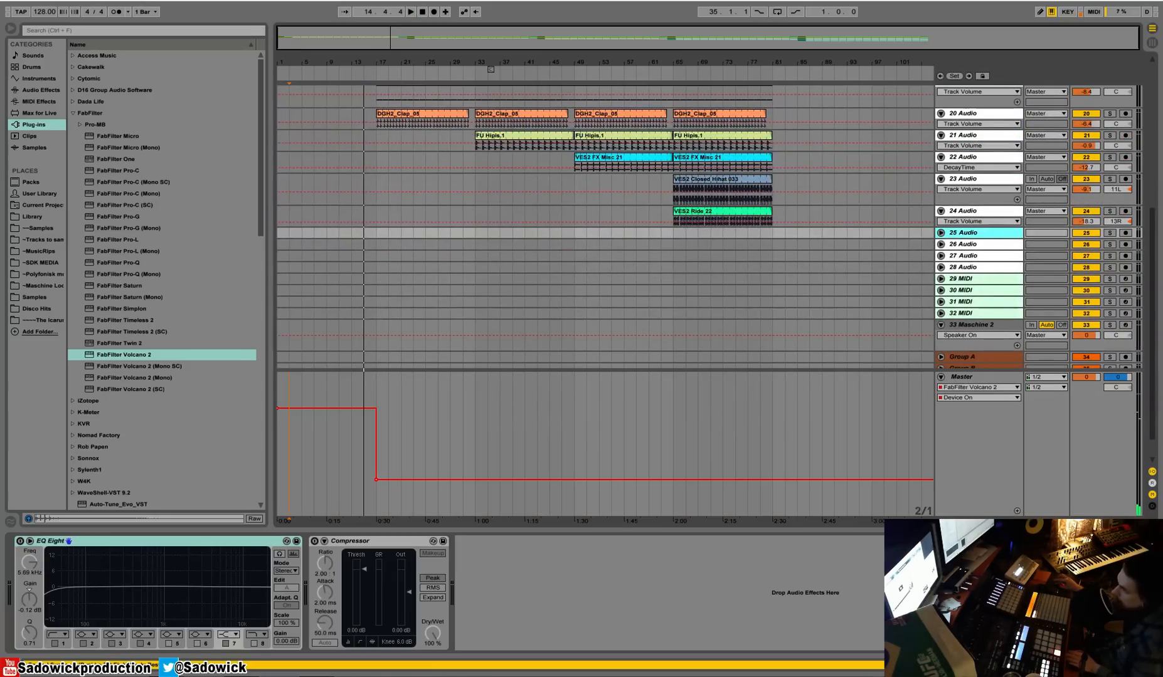
key("ctrl+t")
key("ctrl+t")
key("ctrl+t")
key("ctrl+t")
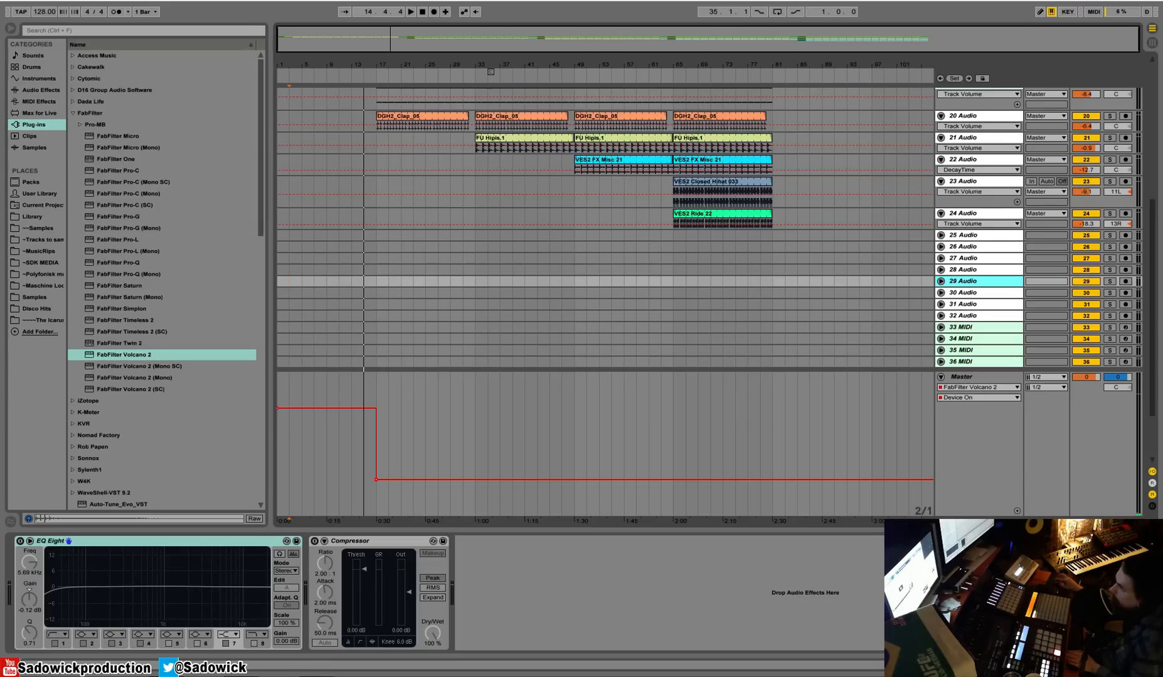
Open Volcano 2 on the master track, examine its filter and XY setup, and close its window.
left_click(1094, 426)
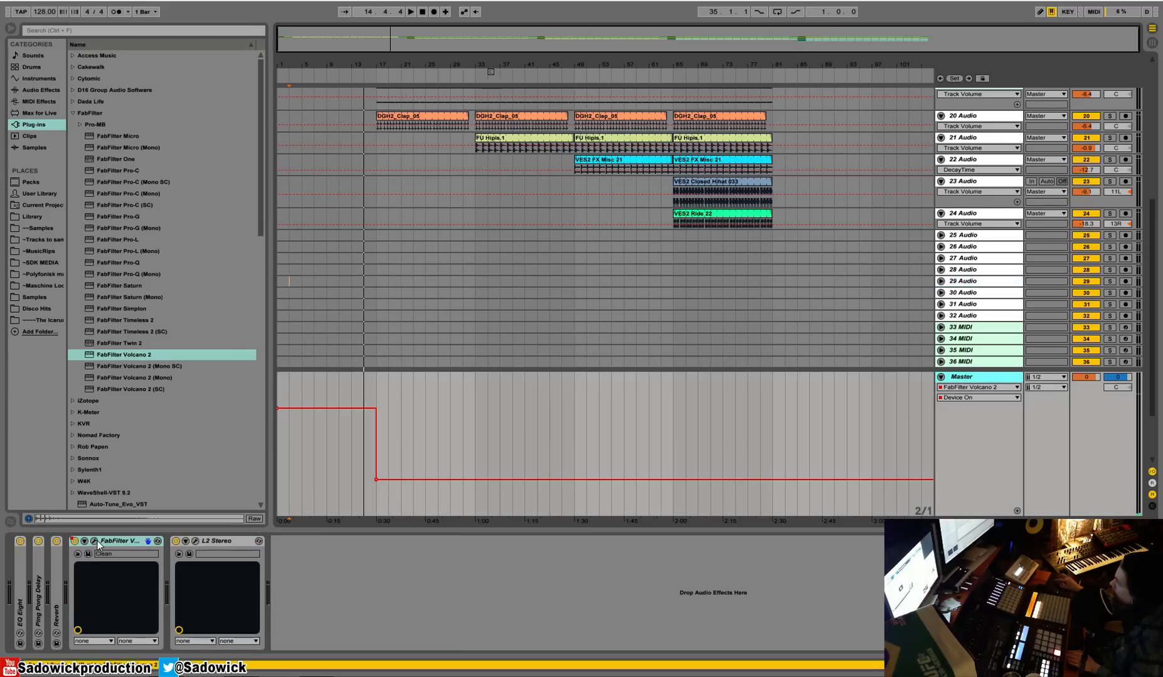
left_click(96, 540)
left_click_drag(666, 162, 619, 193)
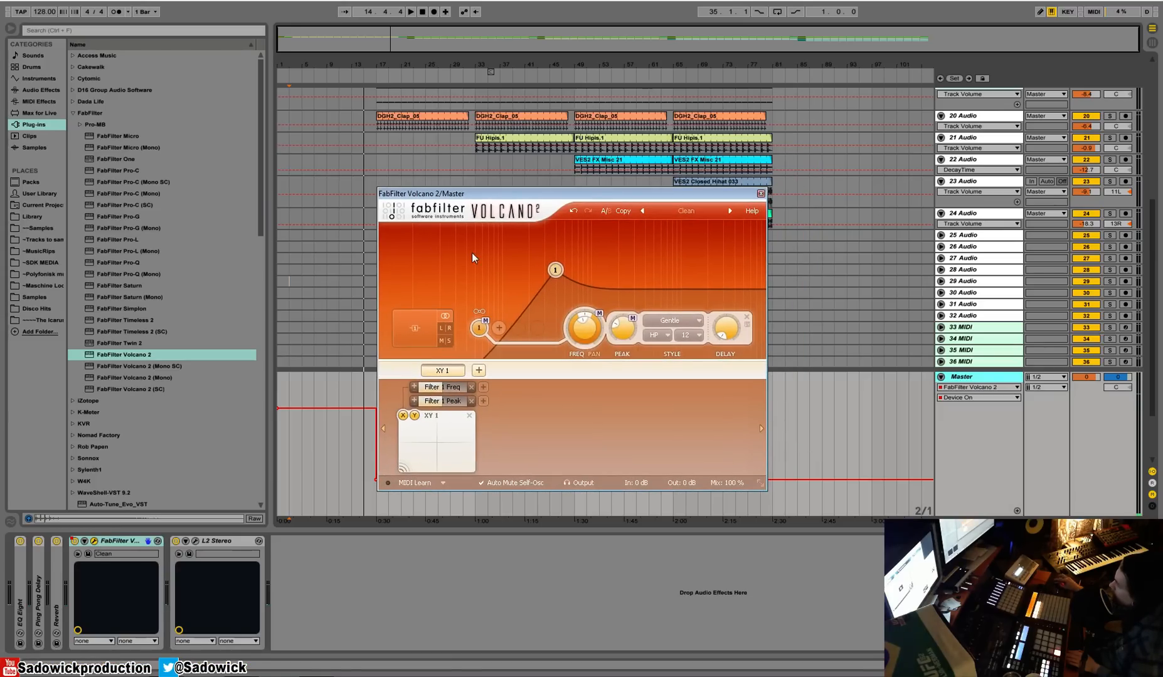
left_click(311, 184)
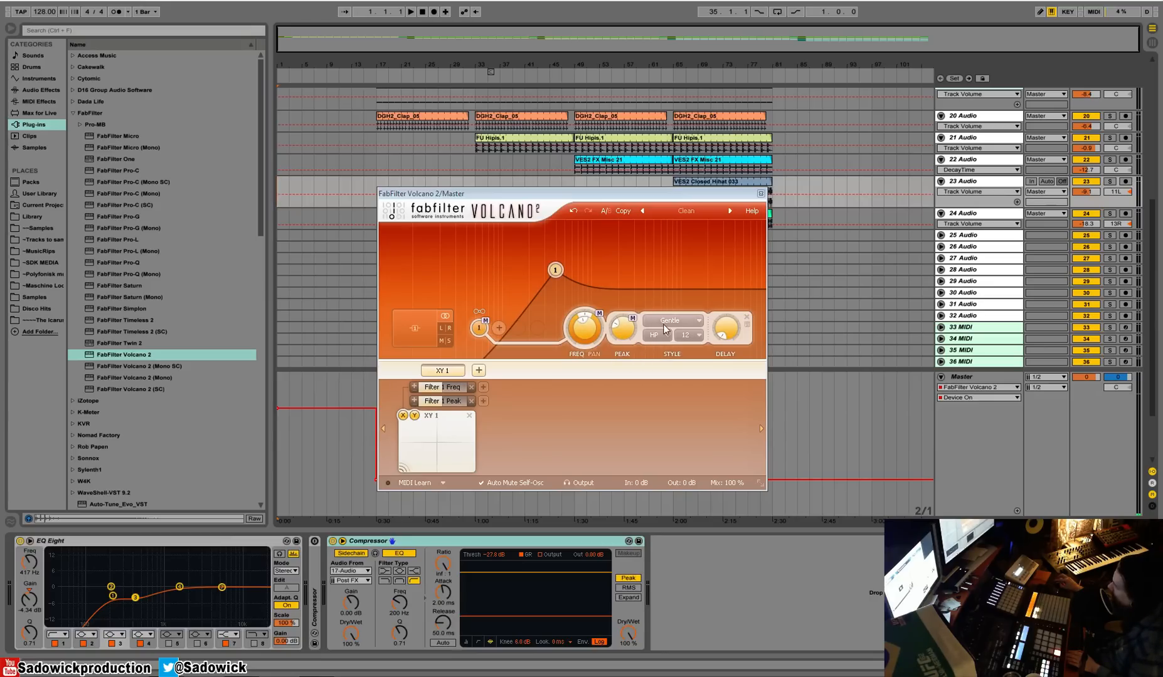
left_click(761, 193)
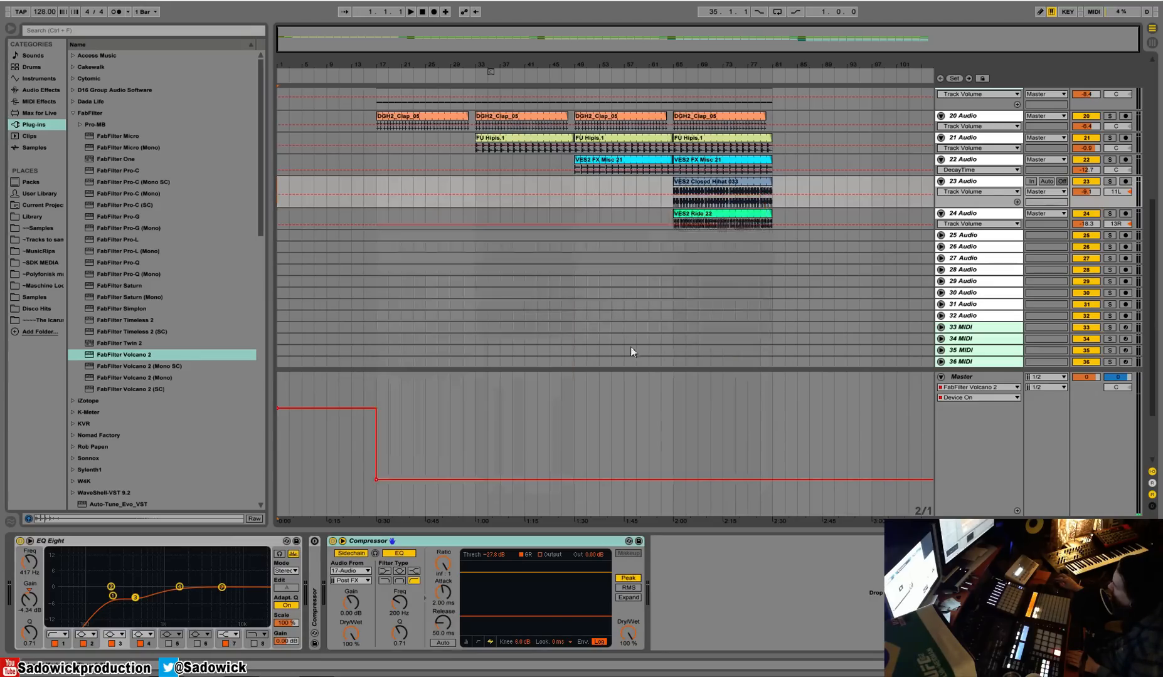
Play the intro from the start and again from bar 13 to hear the filtered section lead into bar 17.
left_click(1123, 447)
key("space")
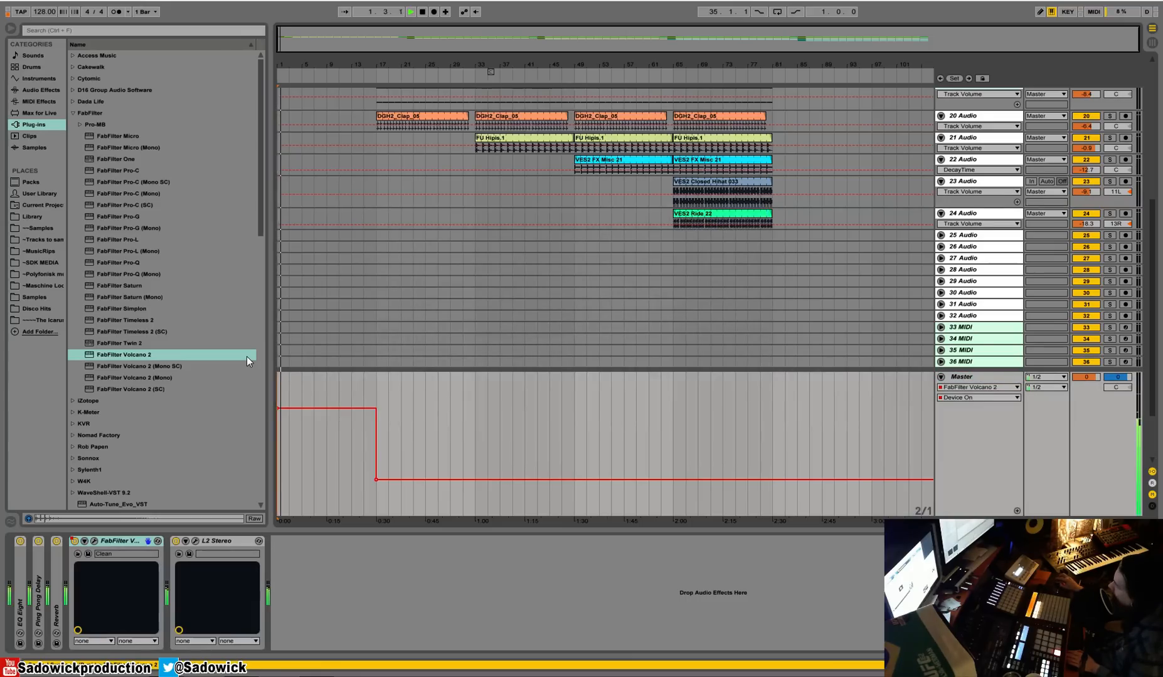
left_click(352, 99)
key("space")
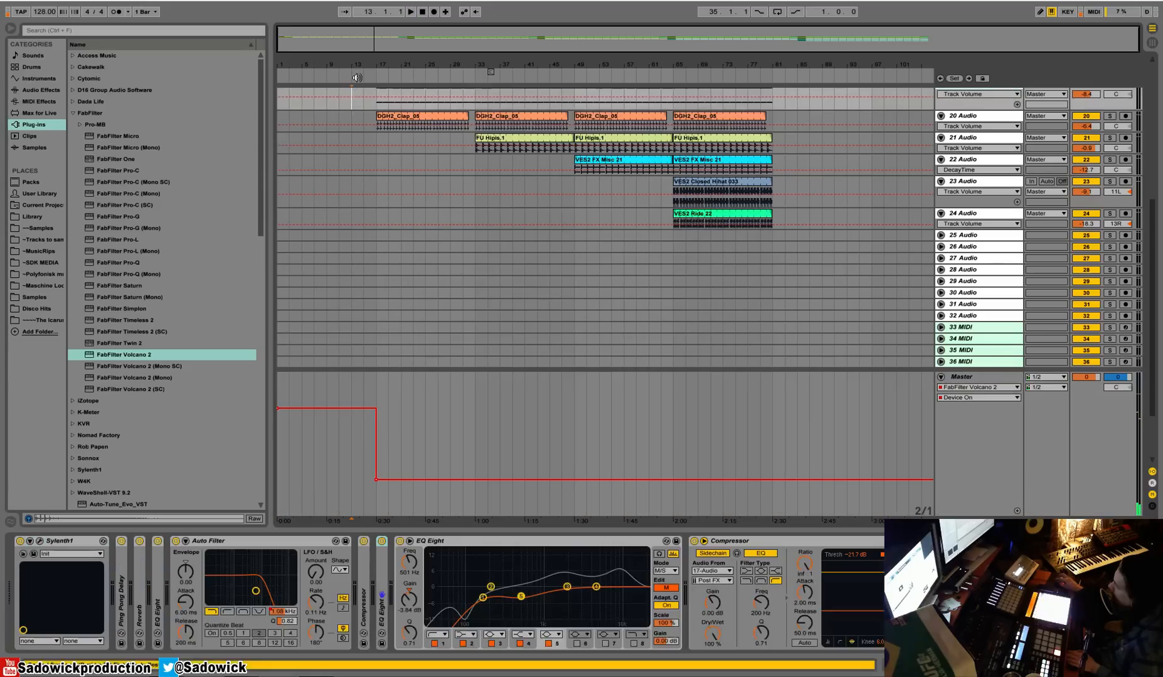
key("space")
scroll(391, 281, "up", 1)
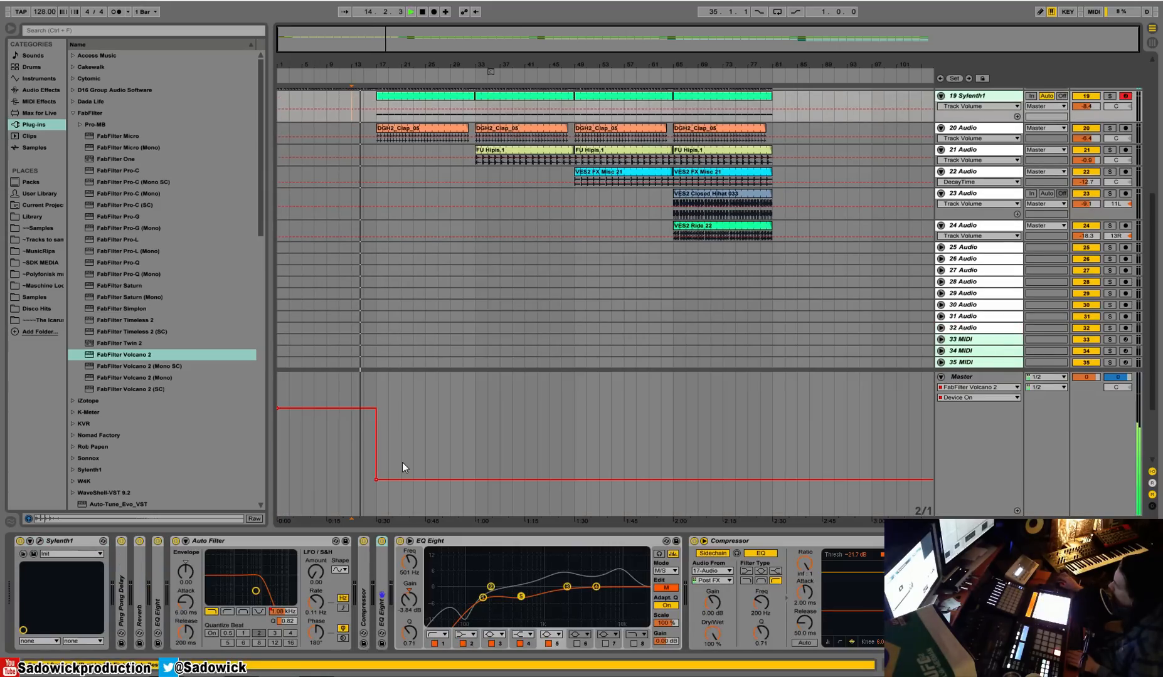
Check the Sylenth1 plug-in window, close it, and view the transition at bar 17 up close with the master automation lane.
left_click(39, 541)
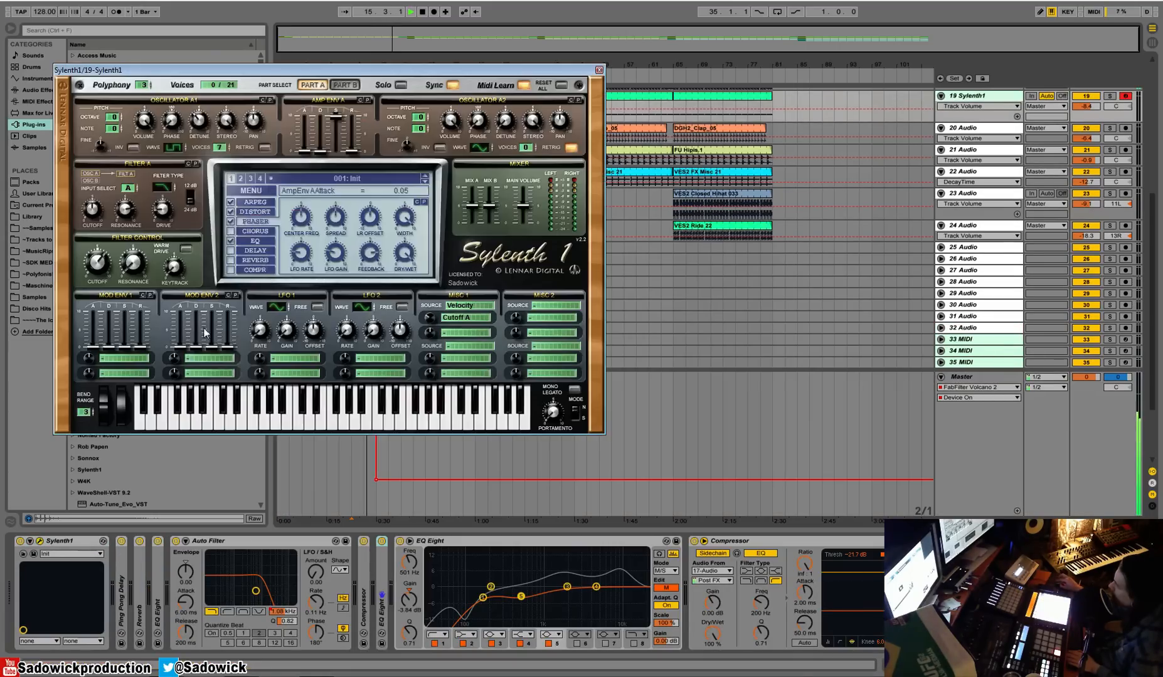
left_click(599, 70)
left_click(848, 425)
scroll(847, 421, "up", 4)
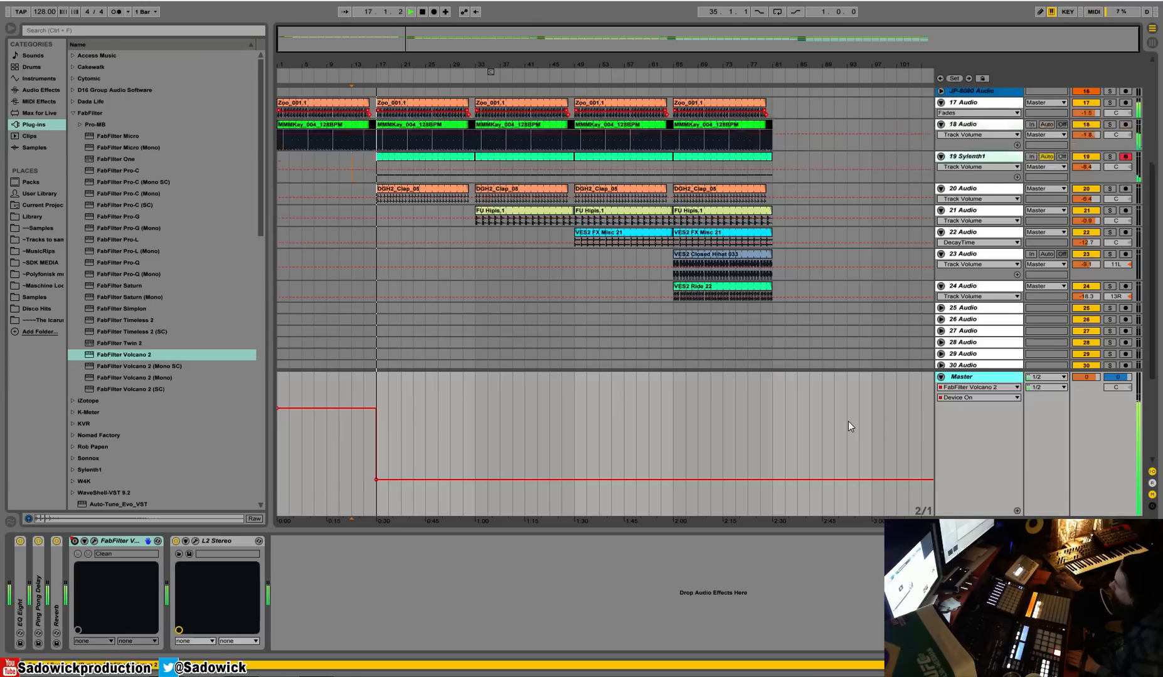
left_click_drag(373, 65, 375, 66)
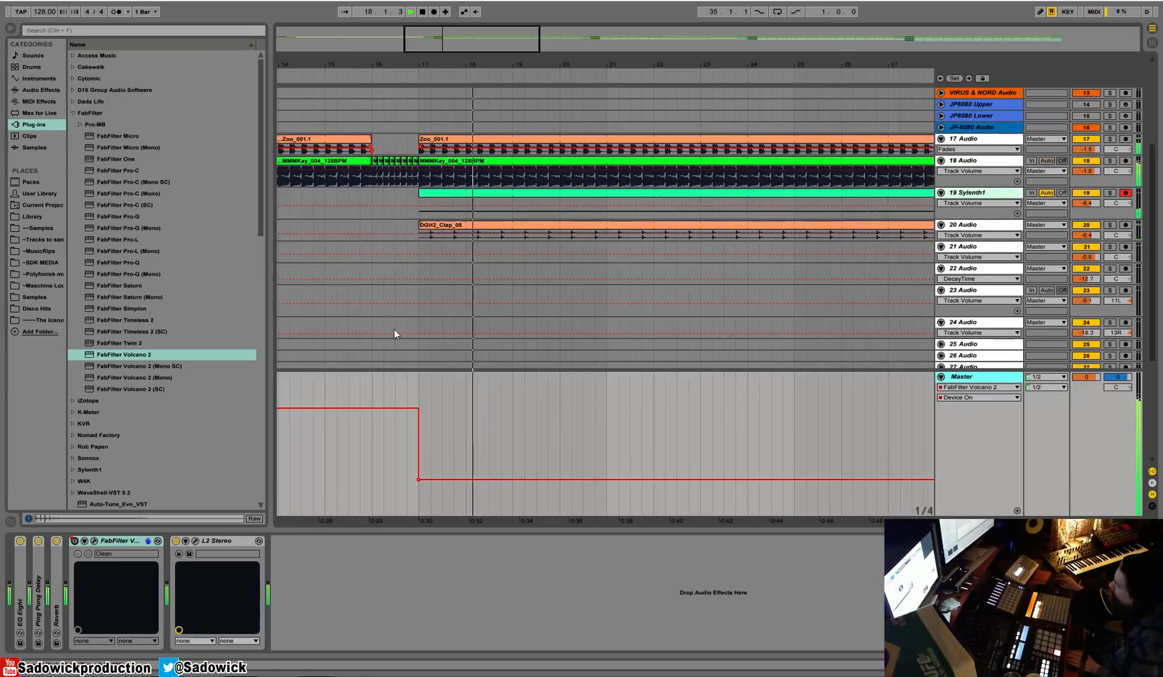
Set the global quantization to None and jump playback to bar 17 and then to around bar 30.
left_click(420, 64)
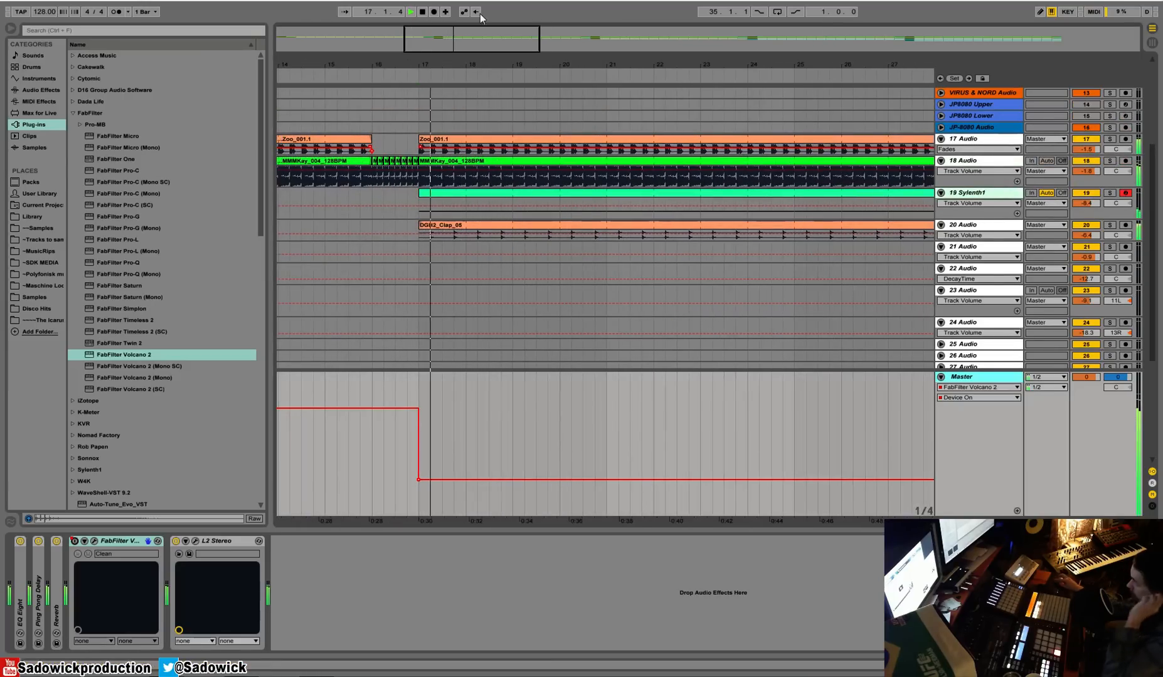
left_click(146, 11)
left_click(146, 24)
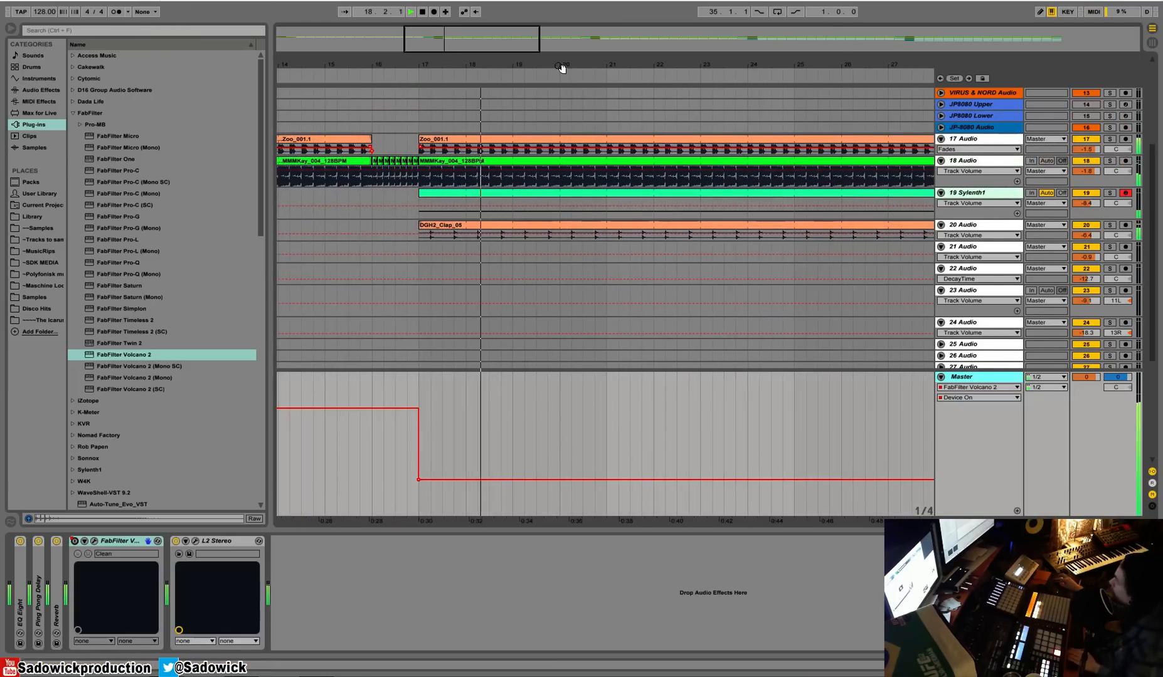
left_click_drag(563, 66, 459, 66)
left_click(545, 77)
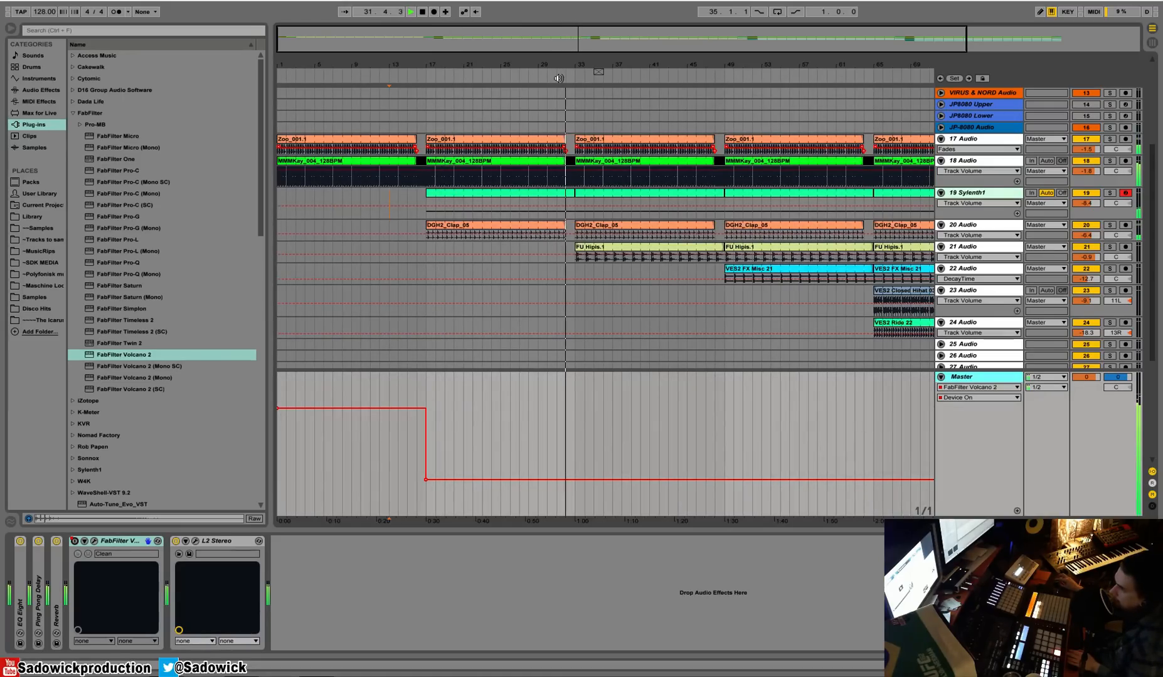
left_click_drag(578, 67, 578, 41)
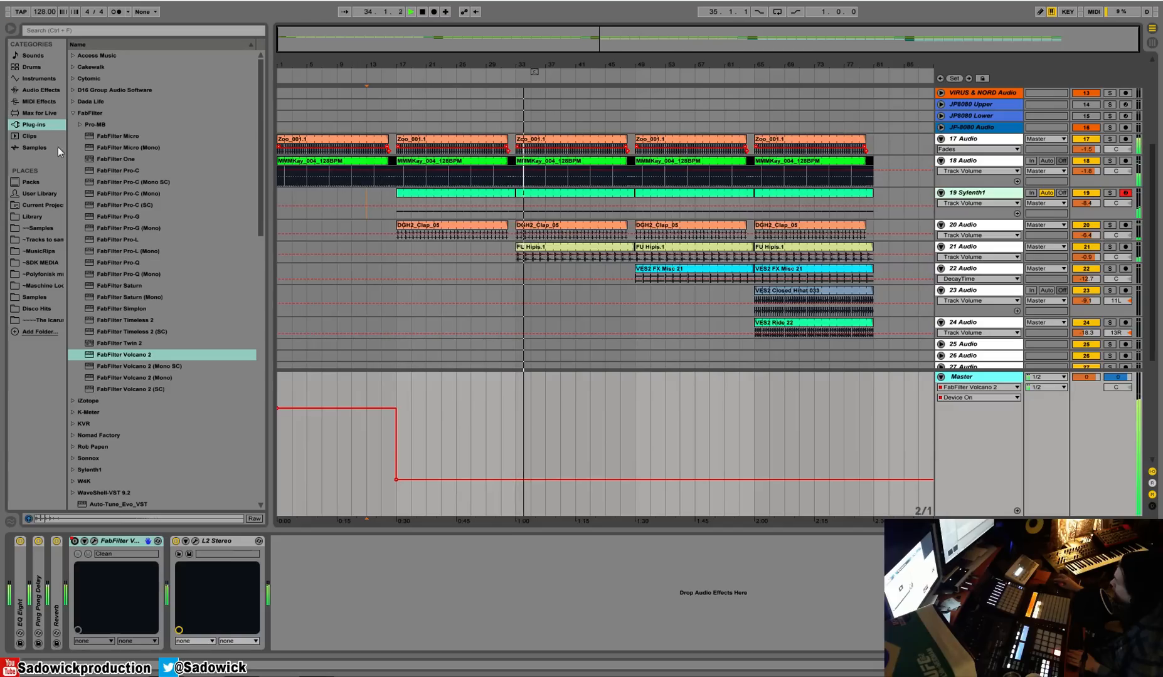
Insert a second FabFilter Volcano 2 before L2 Stereo on the master and load its Clean preset.
left_click_drag(134, 359, 201, 549)
left_click(352, 94)
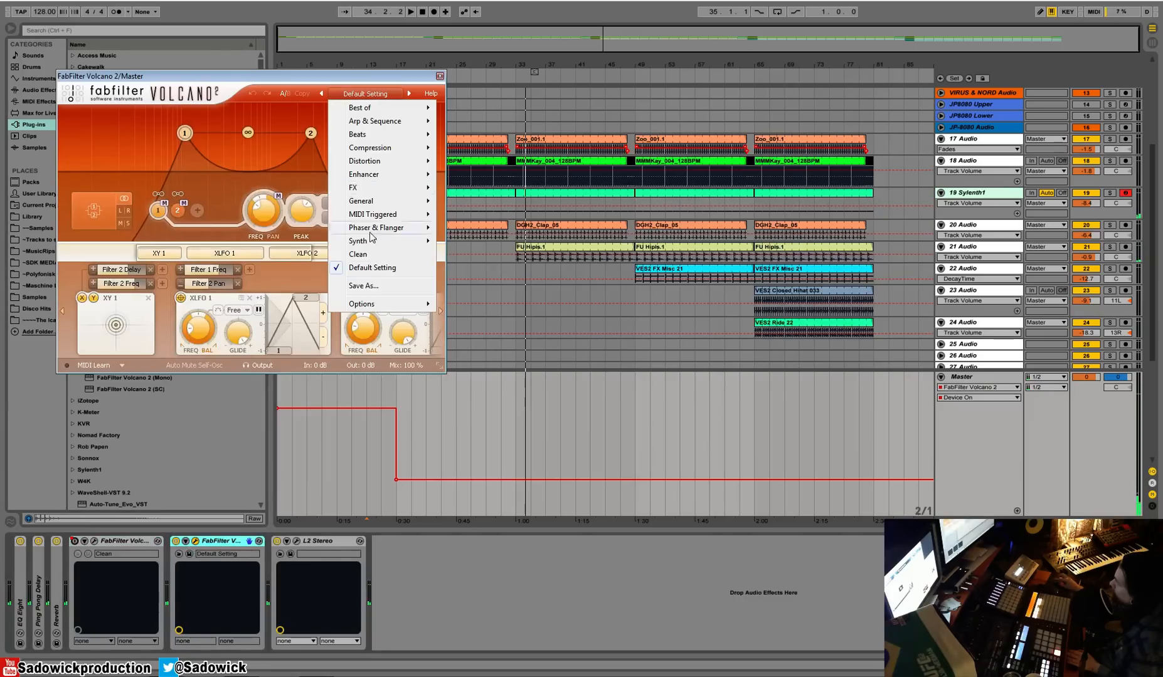
left_click(359, 254)
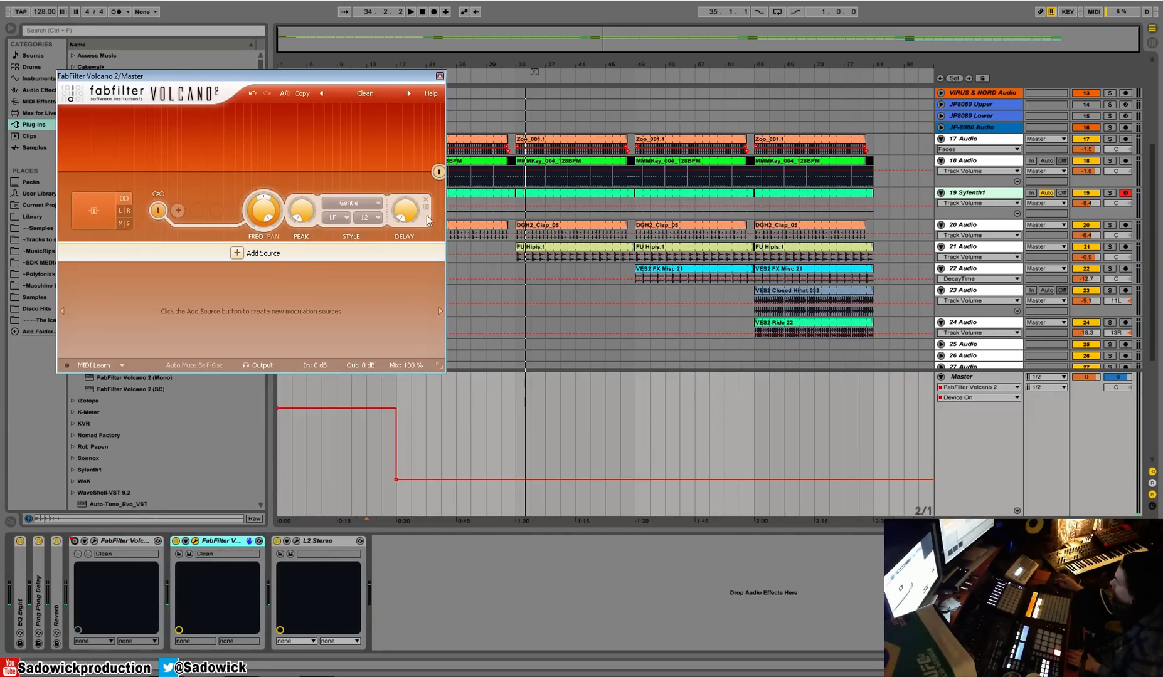
Set the second Volcano 2's filter to HP with its frequency at minimum, play briefly and close the plug-in window.
left_click(333, 218)
left_click(349, 246)
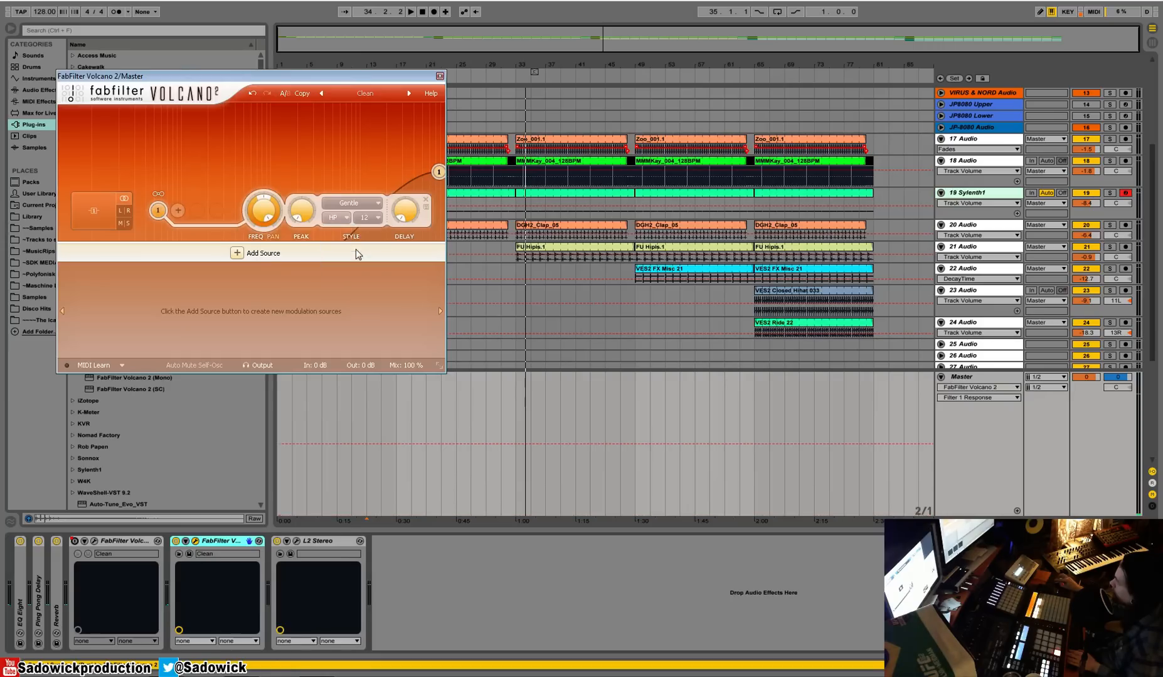
left_click_drag(268, 212, 274, 354)
key("space")
key("space")
left_click_drag(379, 76, 390, 302)
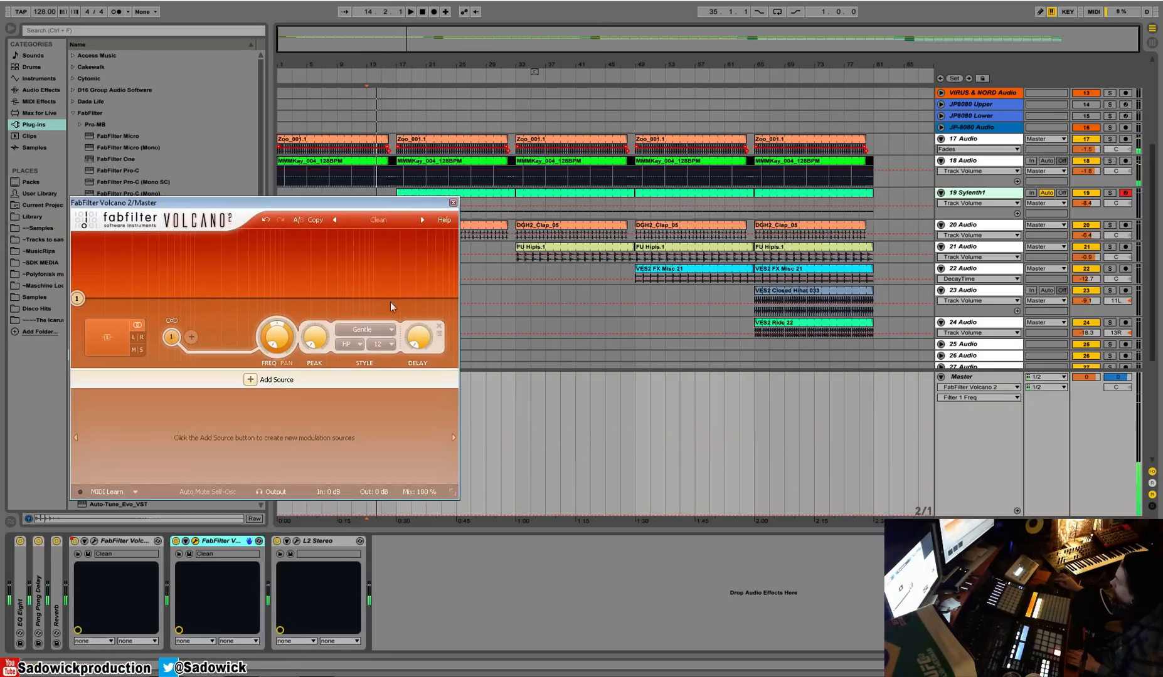
left_click(453, 204)
Draw a rising Filter 1 Freq automation ramp on the master from about bar 28 to a peak at bar 33.
key("b")
left_click(509, 482)
mouse_move(504, 489)
left_mouse_down()
mouse_move(501, 516)
mouse_move(464, 515)
left_mouse_up()
left_click(498, 73)
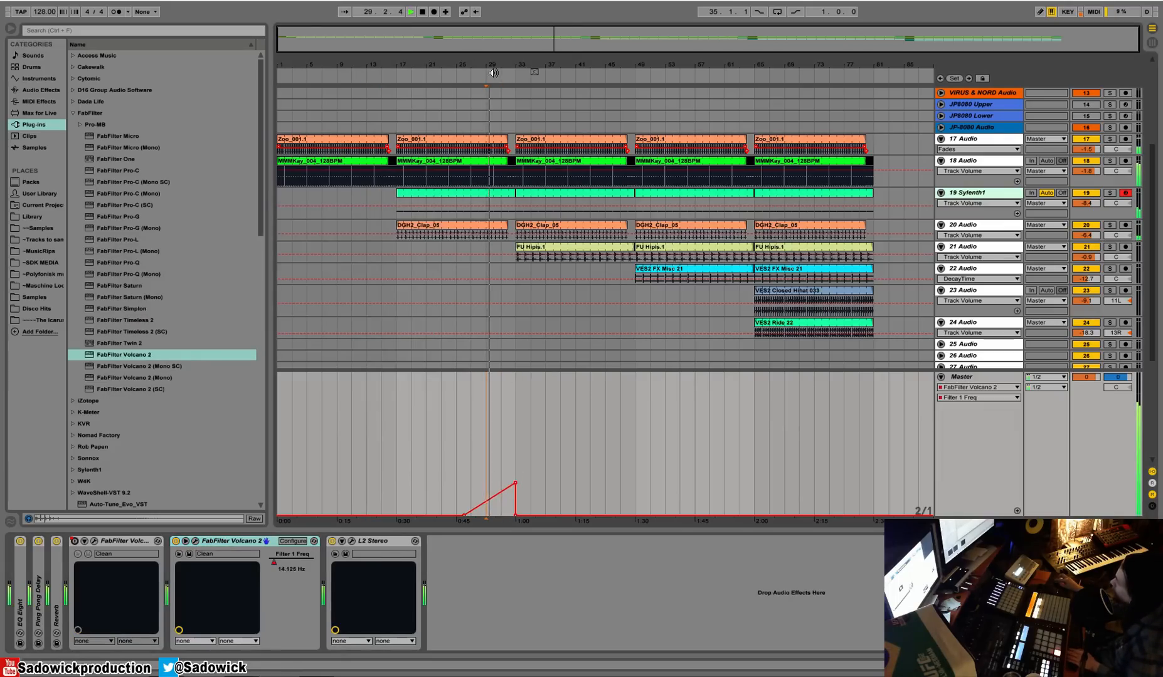
left_click_drag(515, 484, 515, 478)
left_click_drag(469, 513, 479, 516)
left_click(464, 516)
Add a second Filter 1 Freq ramp on the master, rising from about bar 45 to a peak at bar 49.
left_click(626, 482)
left_click(622, 482)
left_click_drag(620, 515, 607, 514)
key("space")
Add a third Filter 1 Freq ramp from about bar 62 to bar 65 and reduce the master lane's height.
key("b")
key("b")
left_click(740, 479)
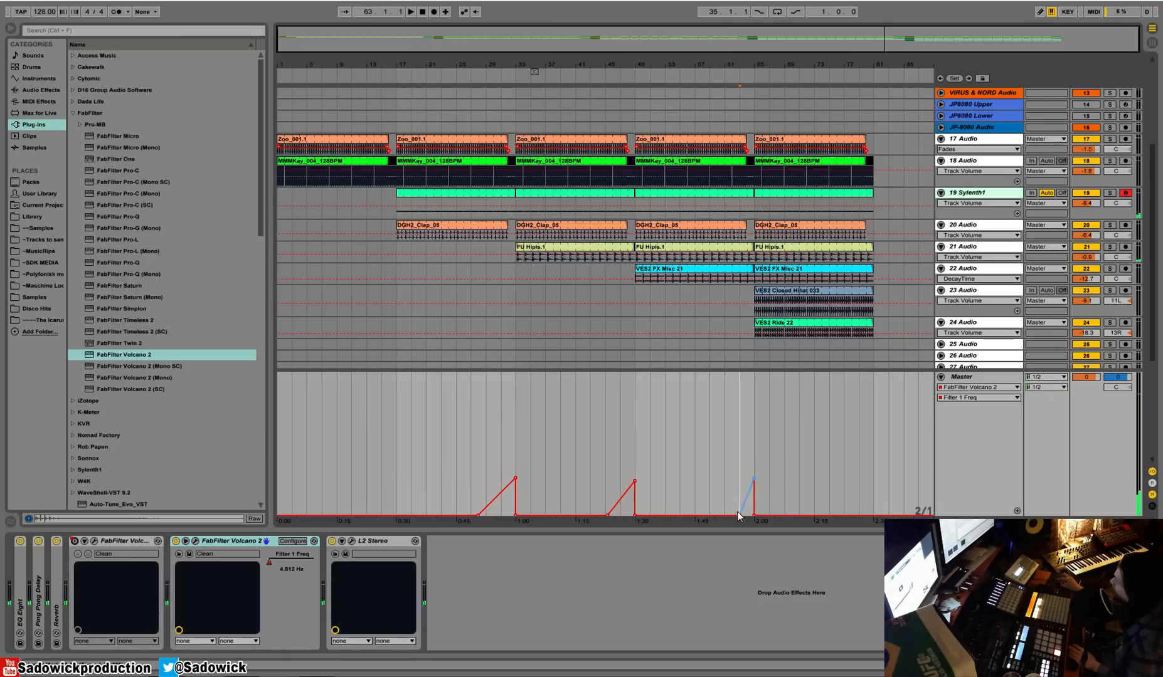
left_click_drag(739, 515, 732, 515)
left_click(724, 472)
left_click_drag(1085, 451, 1086, 513)
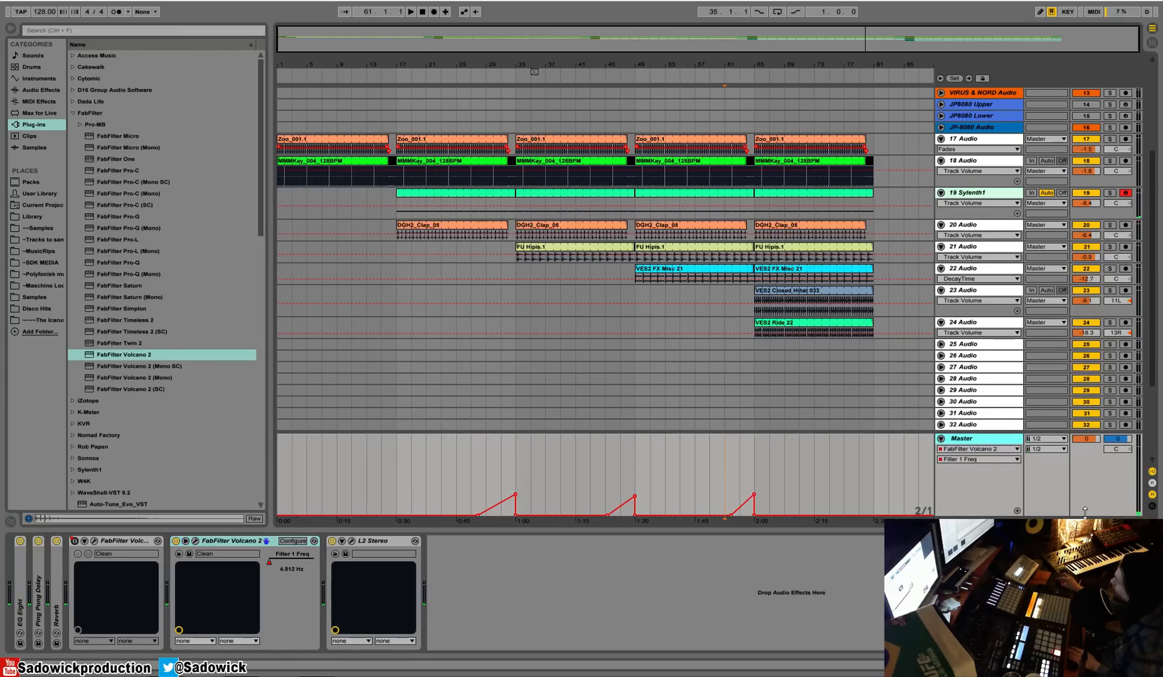
Insert FabFilter Timeless 2 between the second Volcano 2 and L2 Stereo on the master and load the Echo 3 preset.
left_click_drag(124, 320, 378, 573)
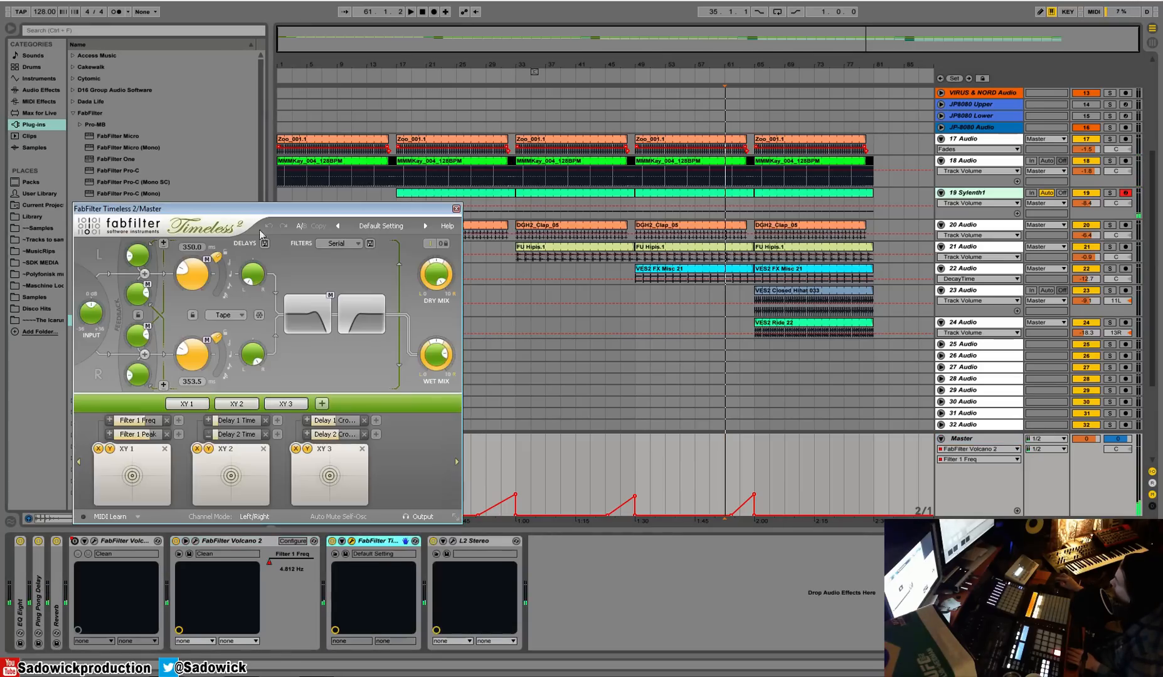
left_click(381, 227)
mouse_move(389, 253)
left_click(496, 346)
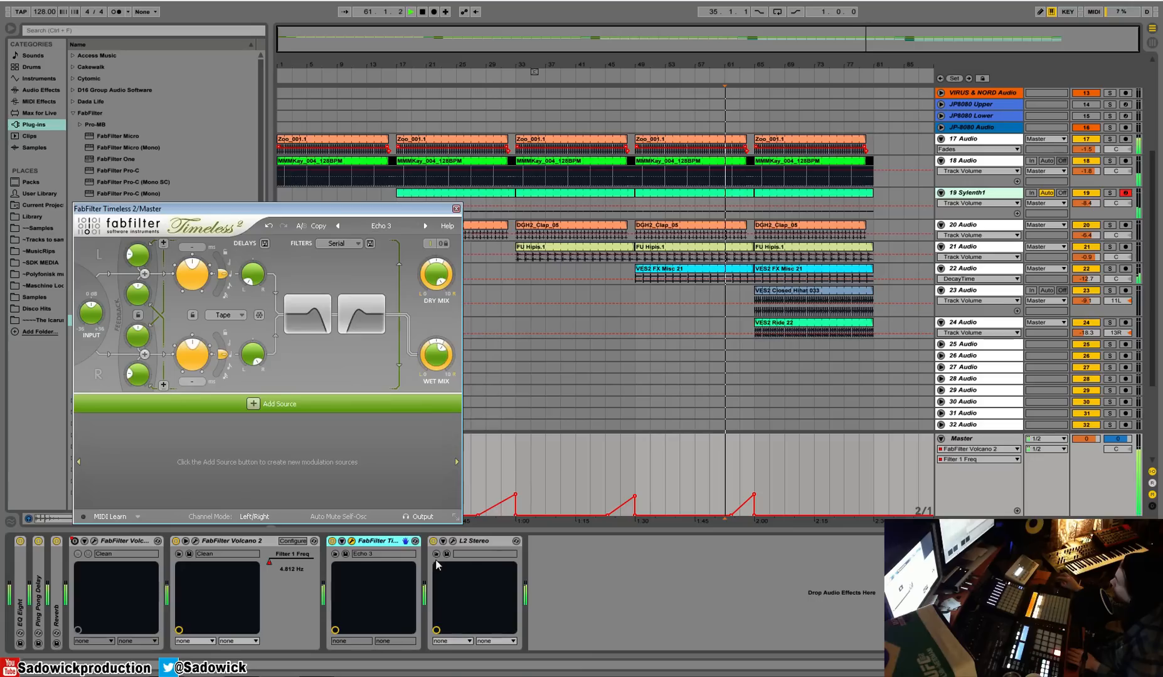
left_click(424, 517)
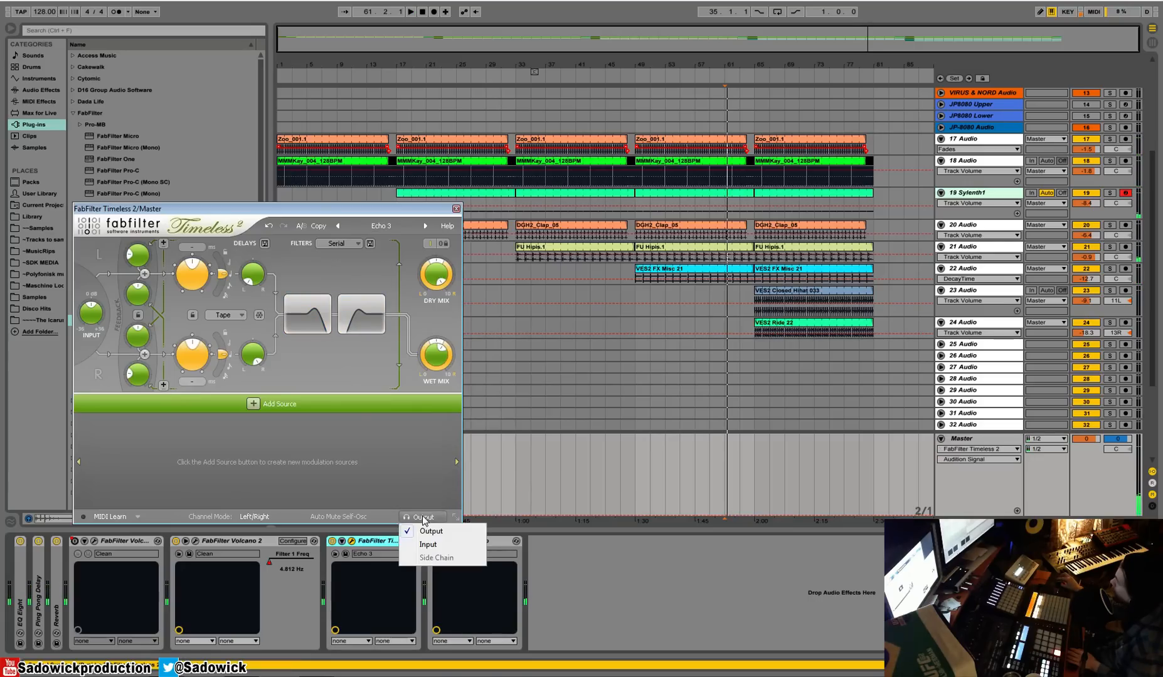
left_click(424, 515)
Audition Timeless 2's wet level, switch to the Fade Side Delay bM preset and close the plug-in window.
left_click(437, 348)
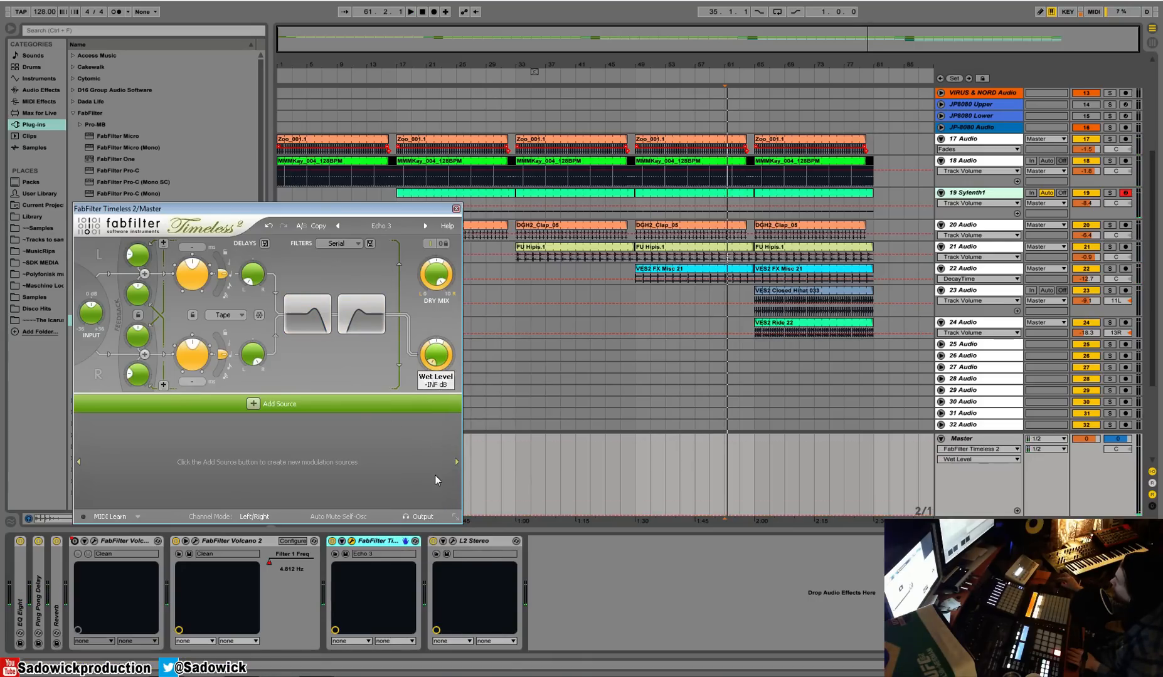
key("space")
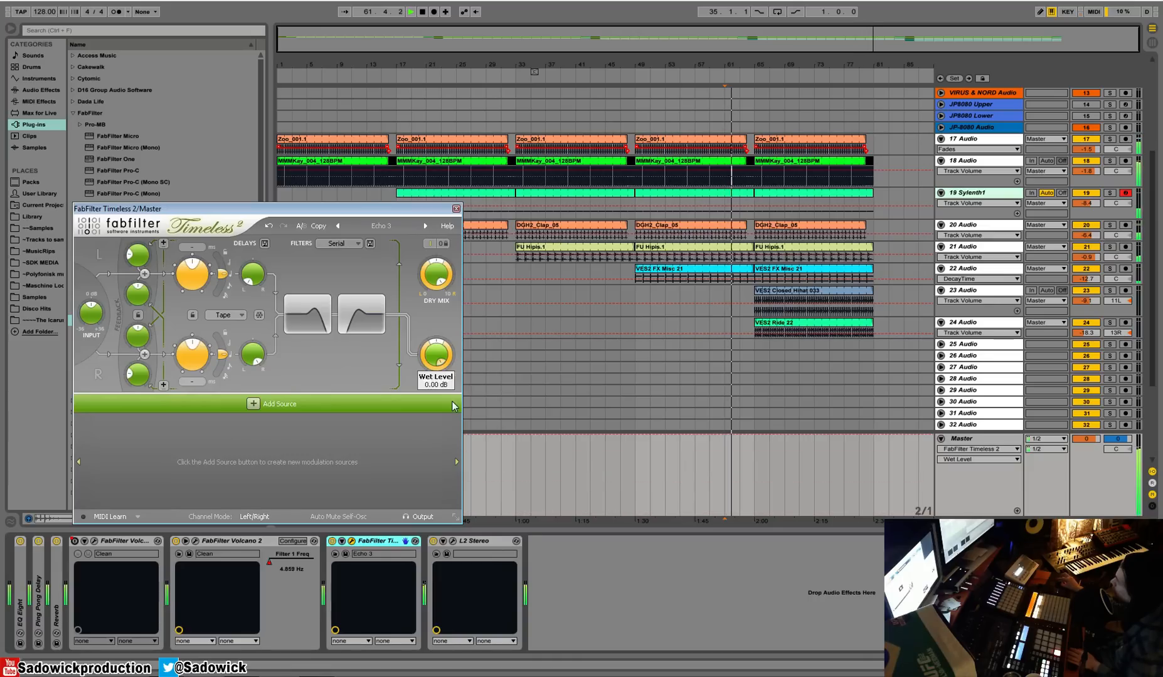
left_click(426, 227)
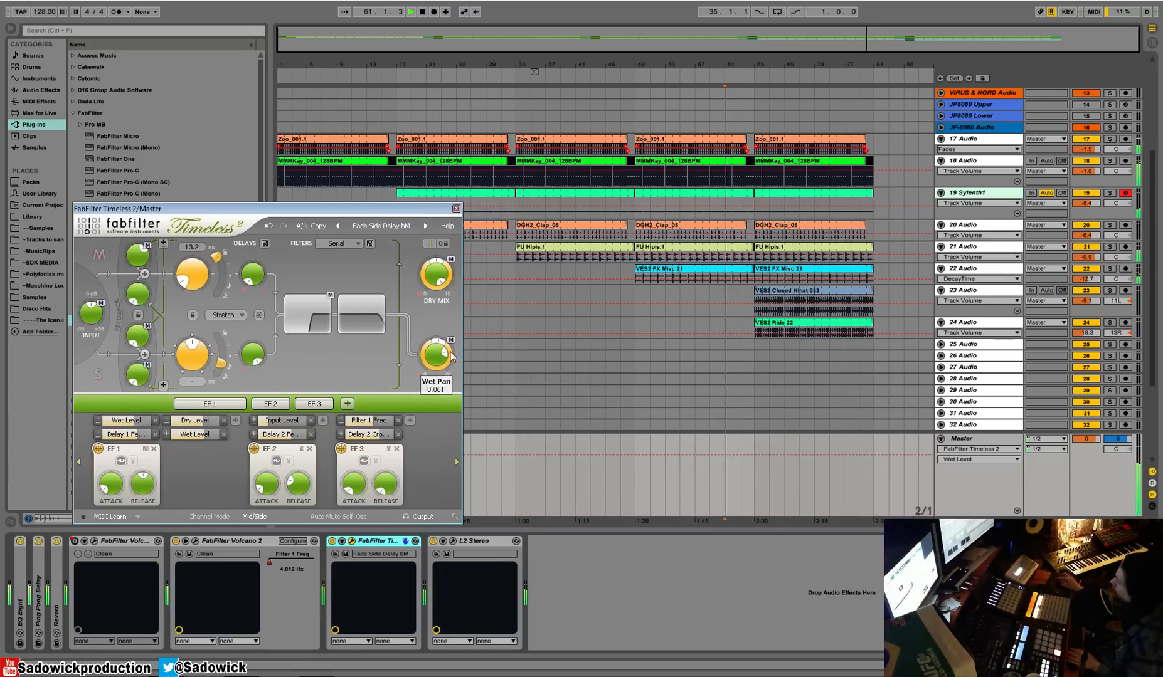
key("space")
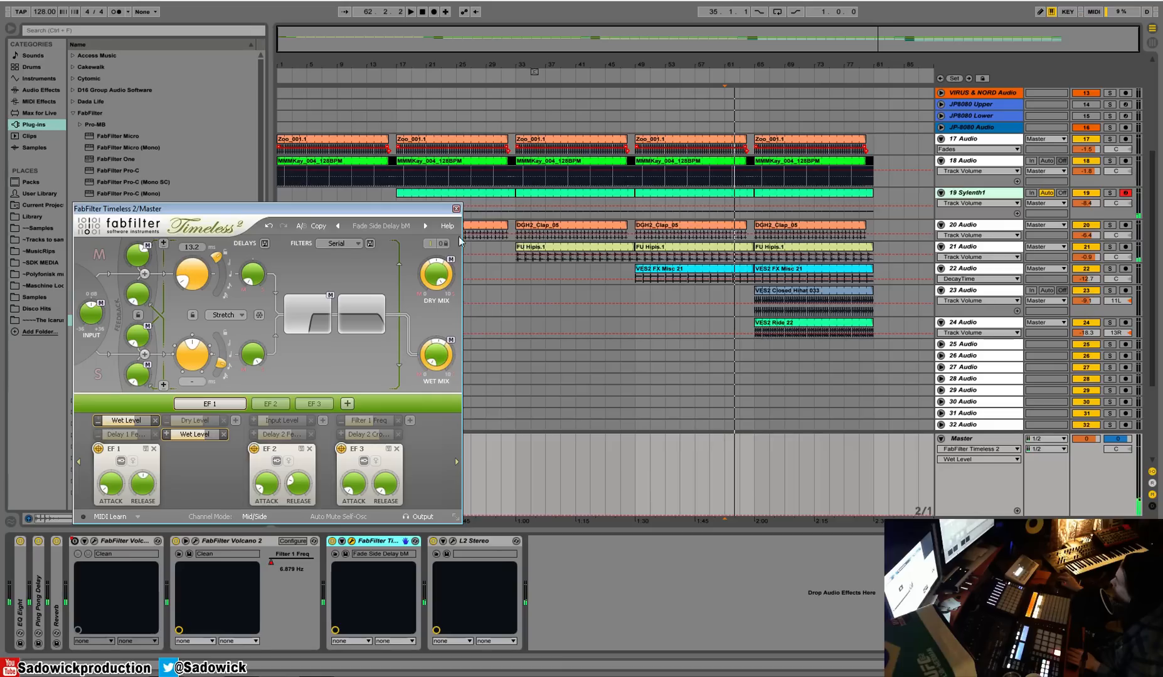
left_click(456, 209)
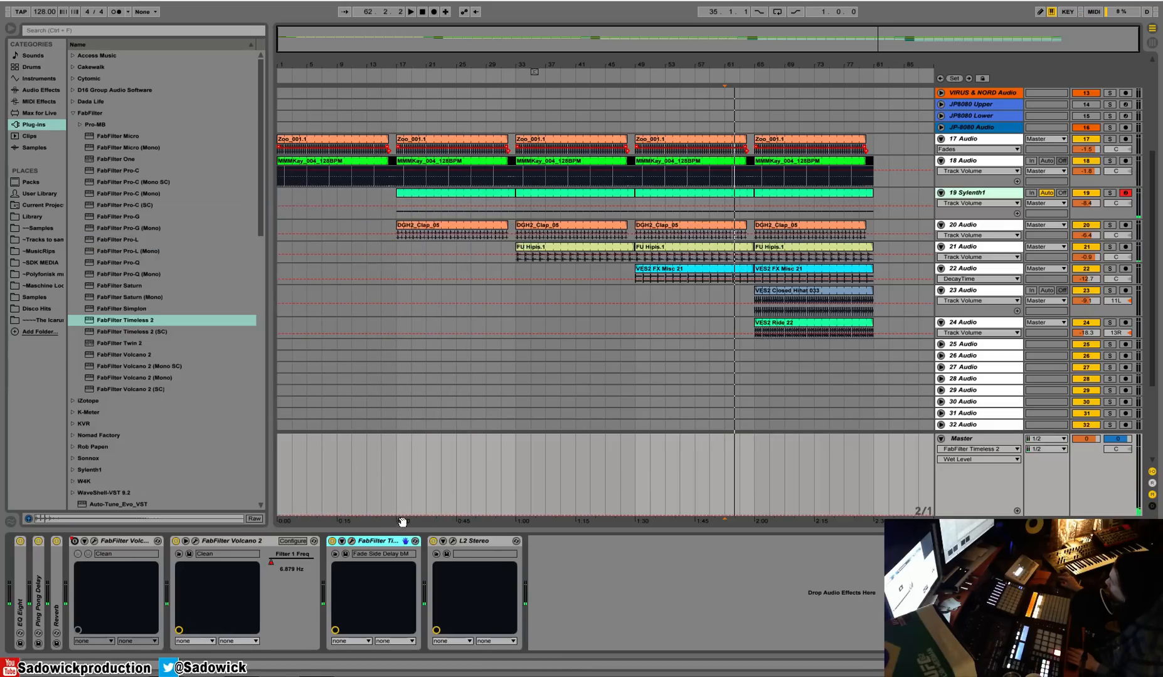
Draw a Wet Level automation ramp for Timeless 2 rising from about bar 30 to bar 33 while playing the section.
left_click(511, 492)
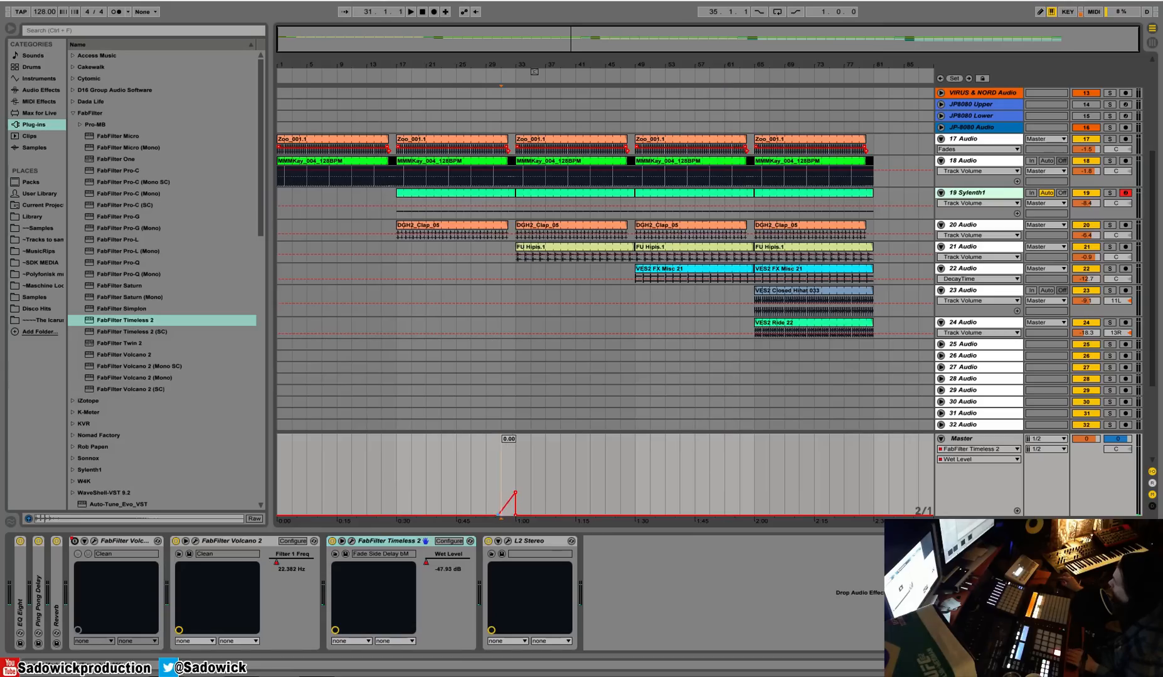
key("space")
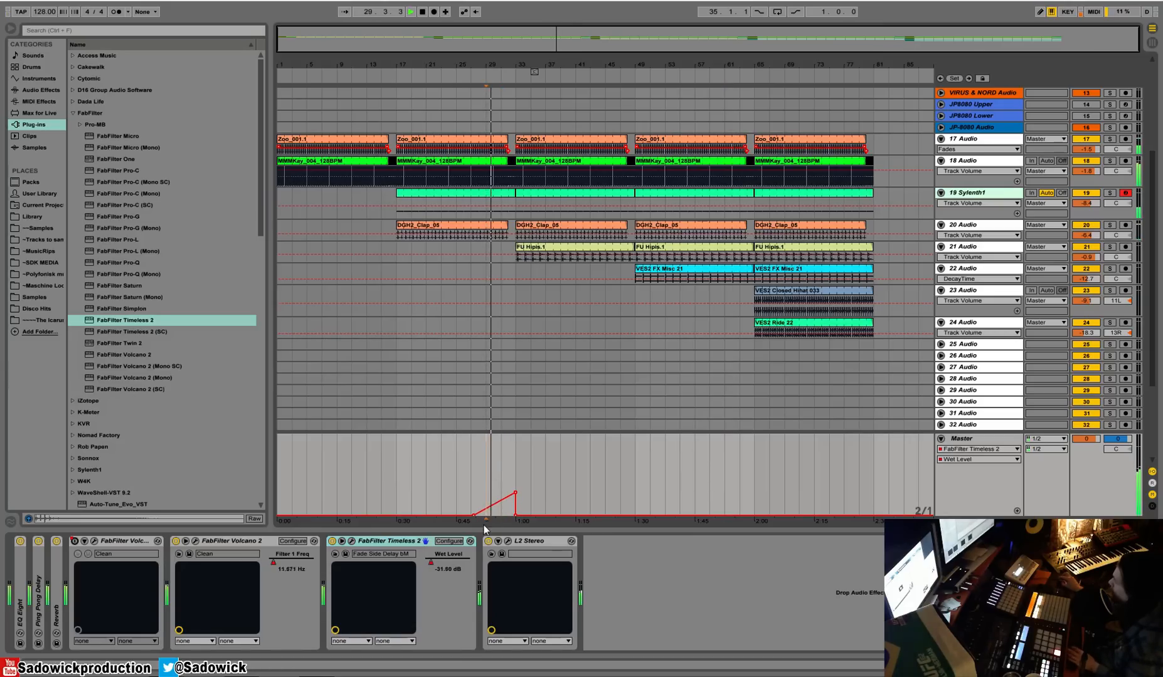
left_click_drag(475, 516, 494, 516)
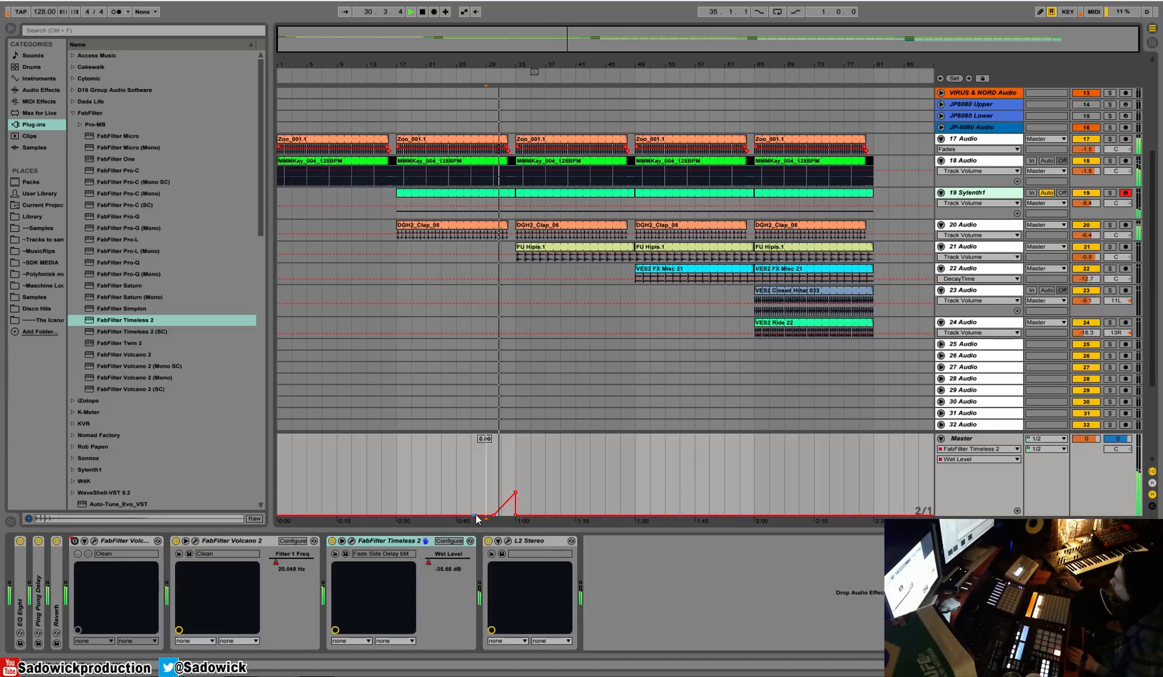
Reopen the Timeless 2 window, turn the wet level down to -INF dB and check the dry level.
left_click(392, 541)
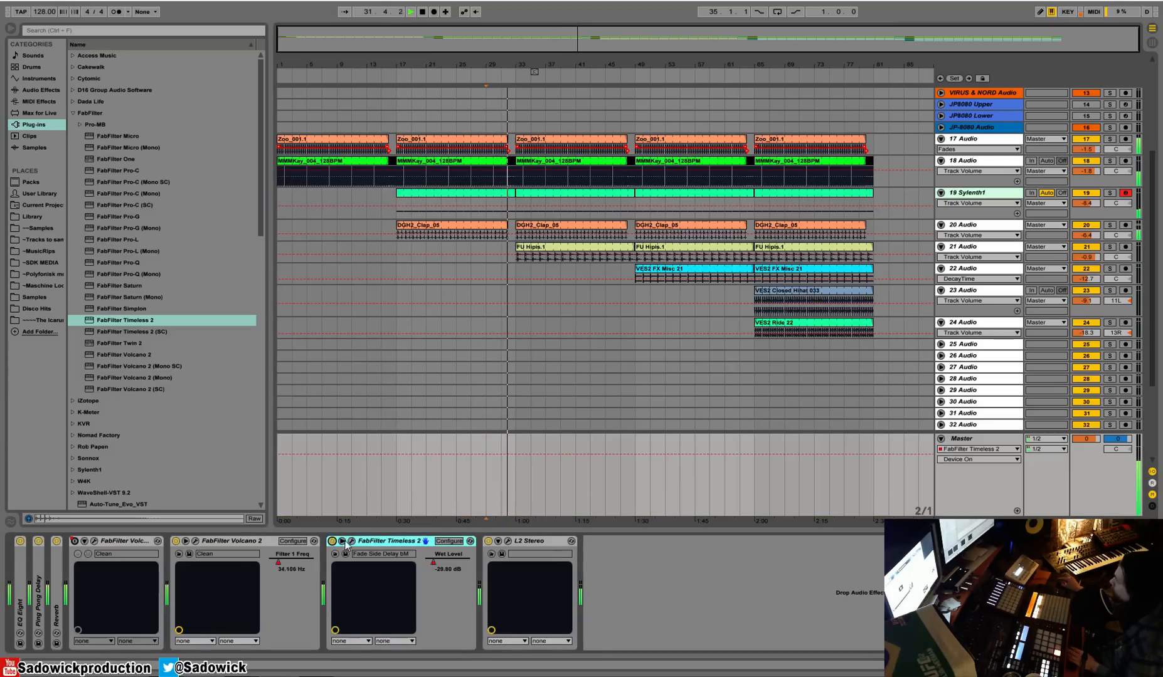
left_click(353, 542)
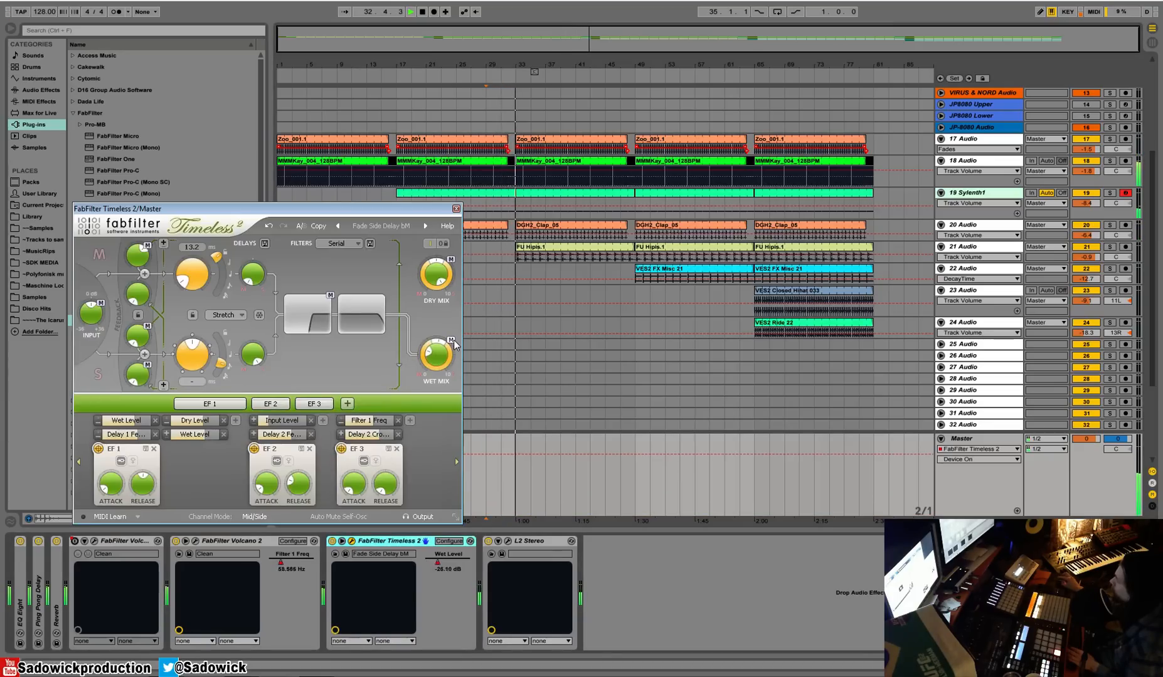
left_click(436, 355)
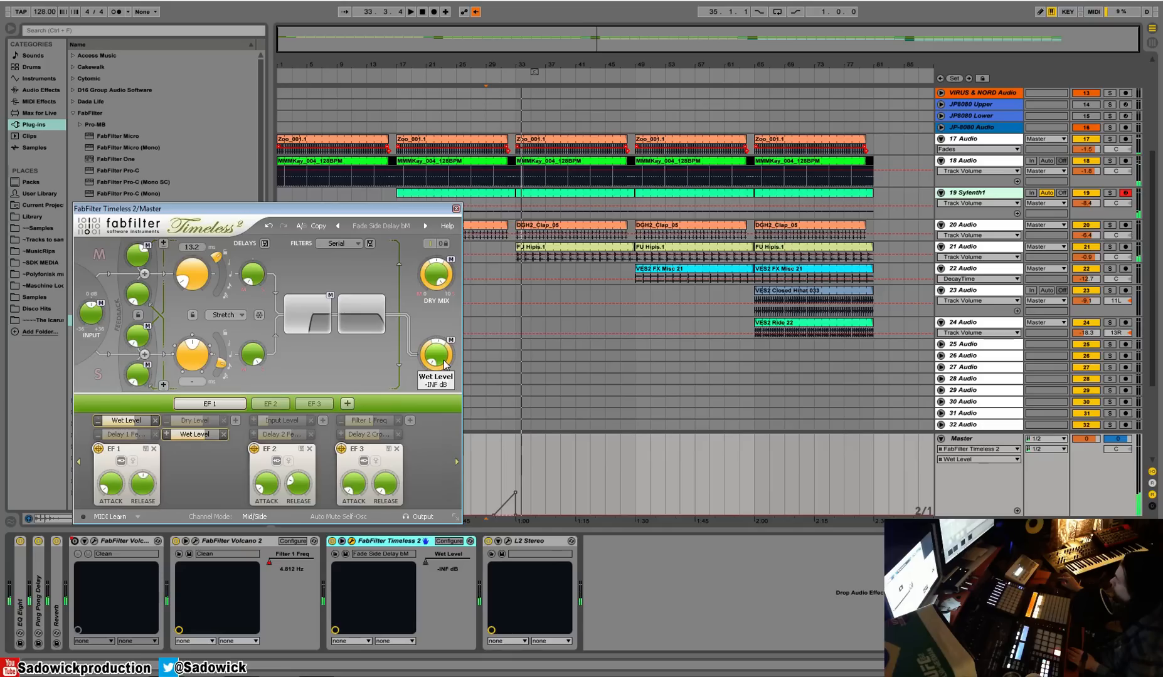
left_click(439, 281)
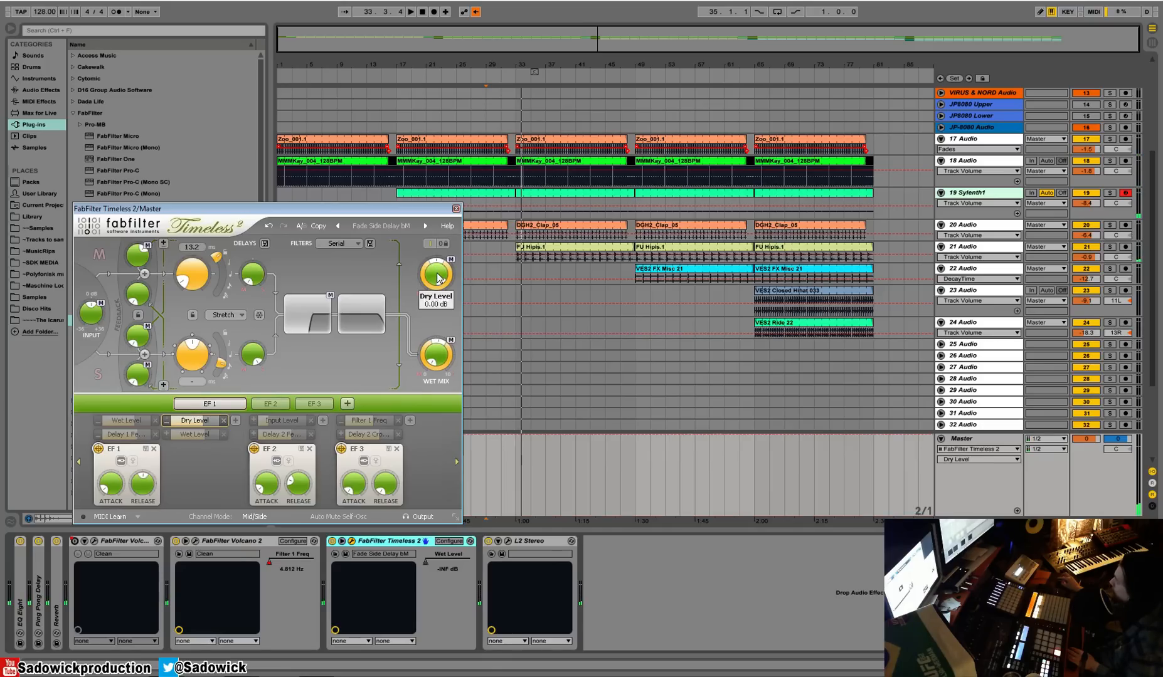
Play from around bar 29 with Timeless 2 auditioning its Input while raising the wet level, and return the audition to Output.
left_click(423, 516)
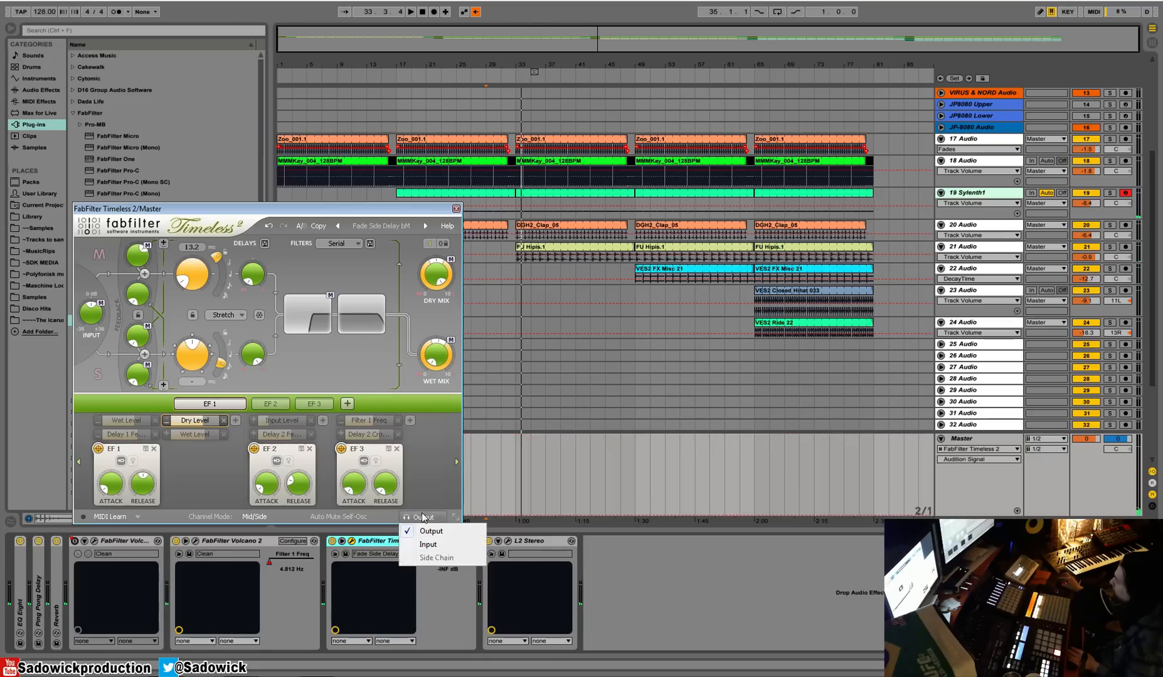
left_click(444, 545)
key("space")
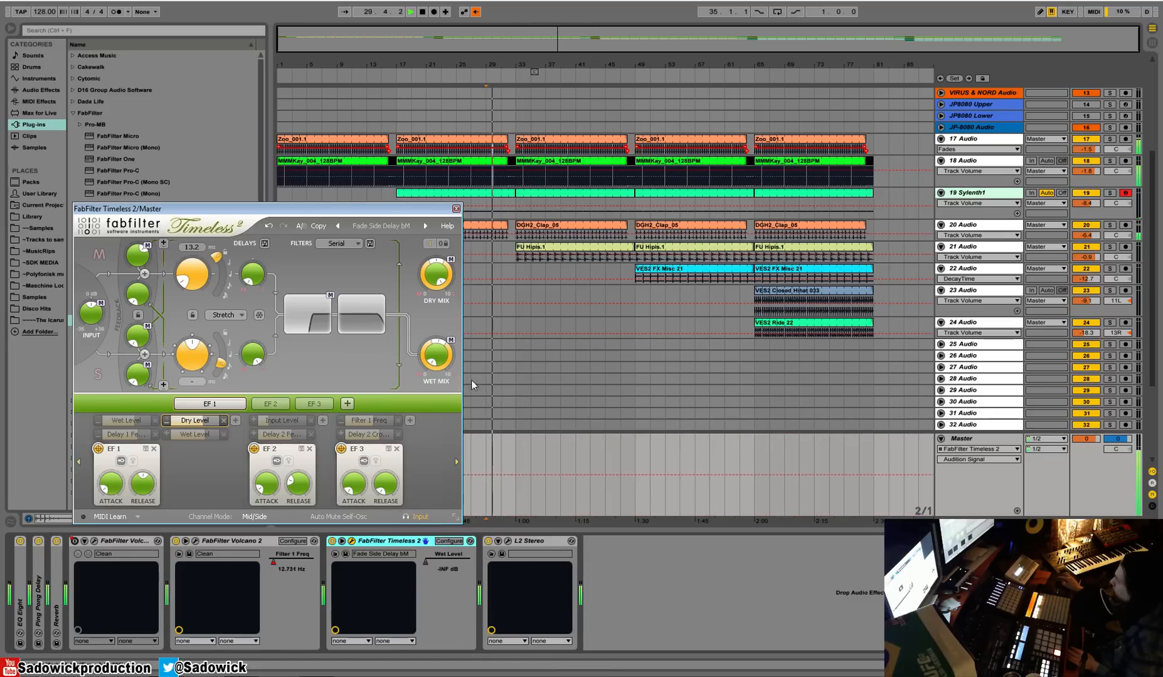
left_click_drag(436, 370, 482, 299)
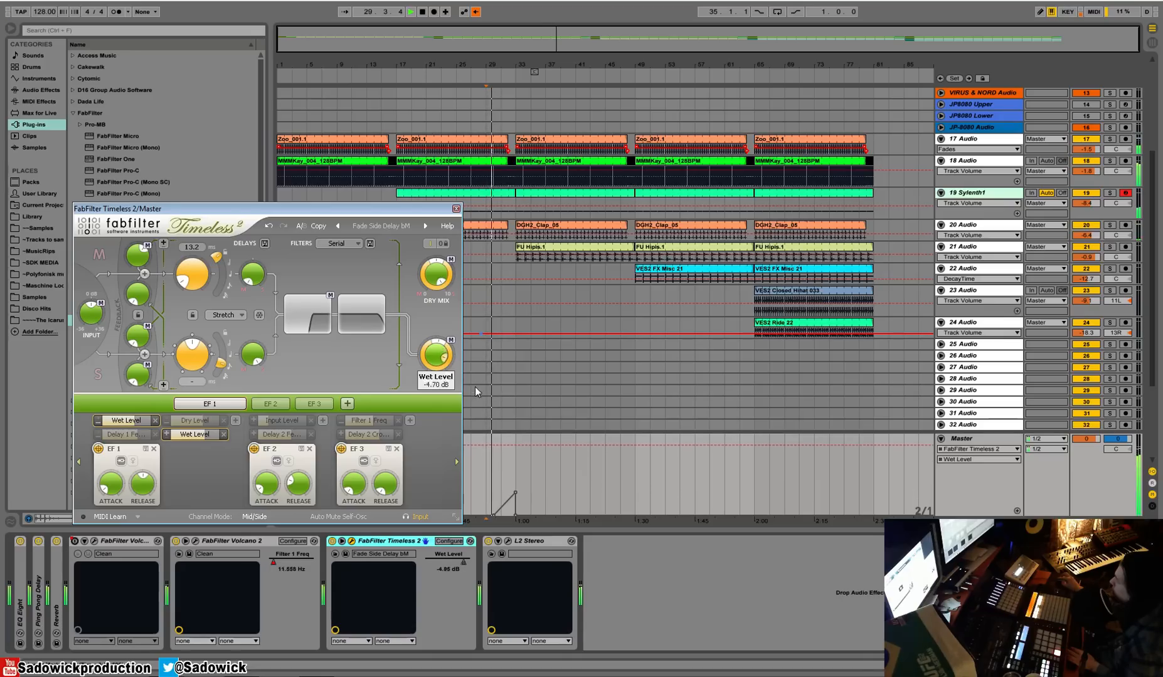
key("space")
left_click(417, 517)
left_click(431, 531)
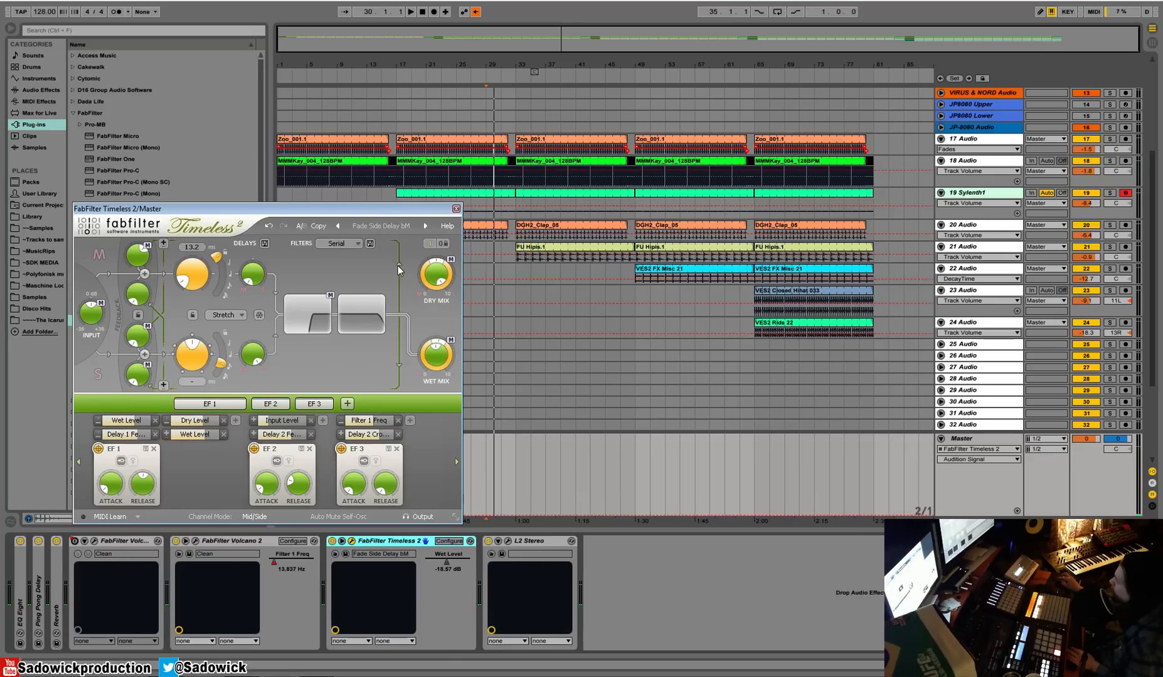
Listen to Timeless 2 with the dry level pulled down, then restore the dry level and turn the wet level to minimum.
left_click_drag(436, 275, 431, 516)
key("space")
left_click_drag(434, 269, 422, 108)
left_click_drag(436, 355, 430, 585)
key("space")
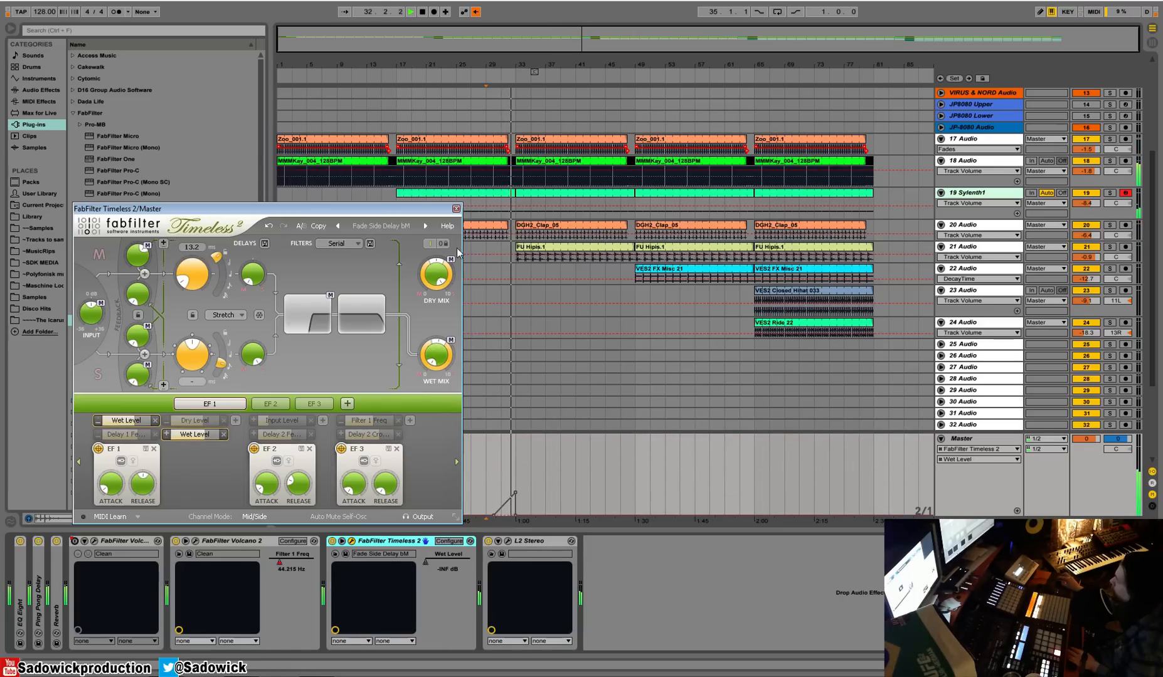
Load the Filtered Echo preset in Timeless 2, play the section and re-enable the overridden automation.
left_click(425, 227)
key("space")
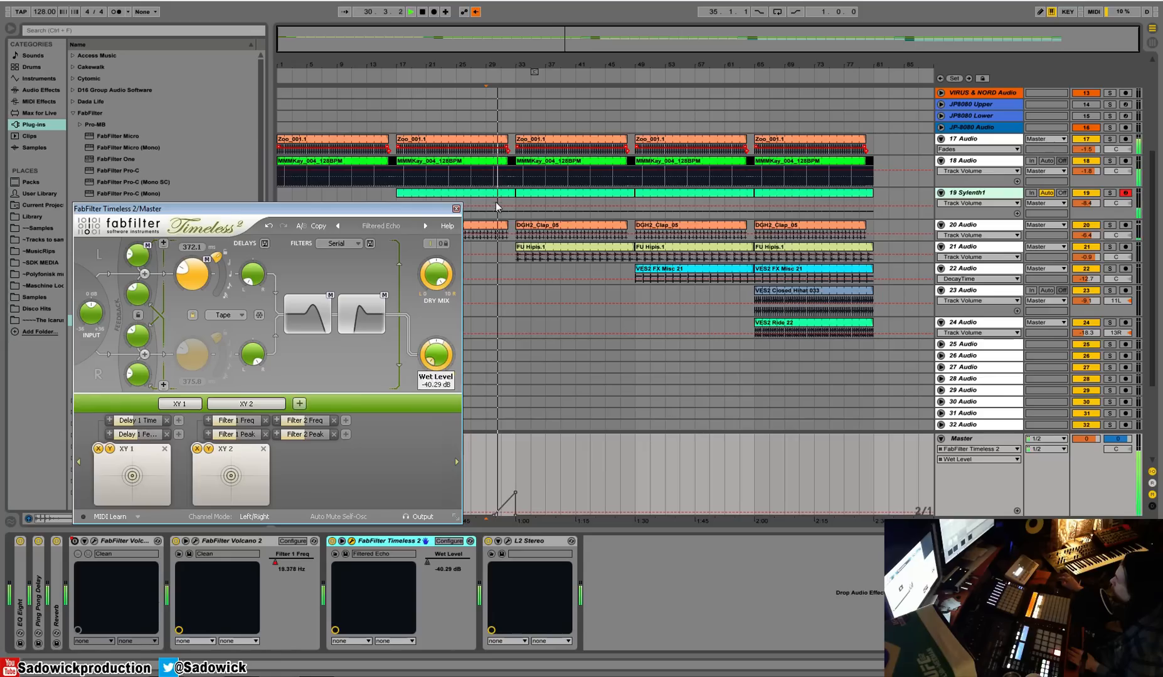
left_click(477, 12)
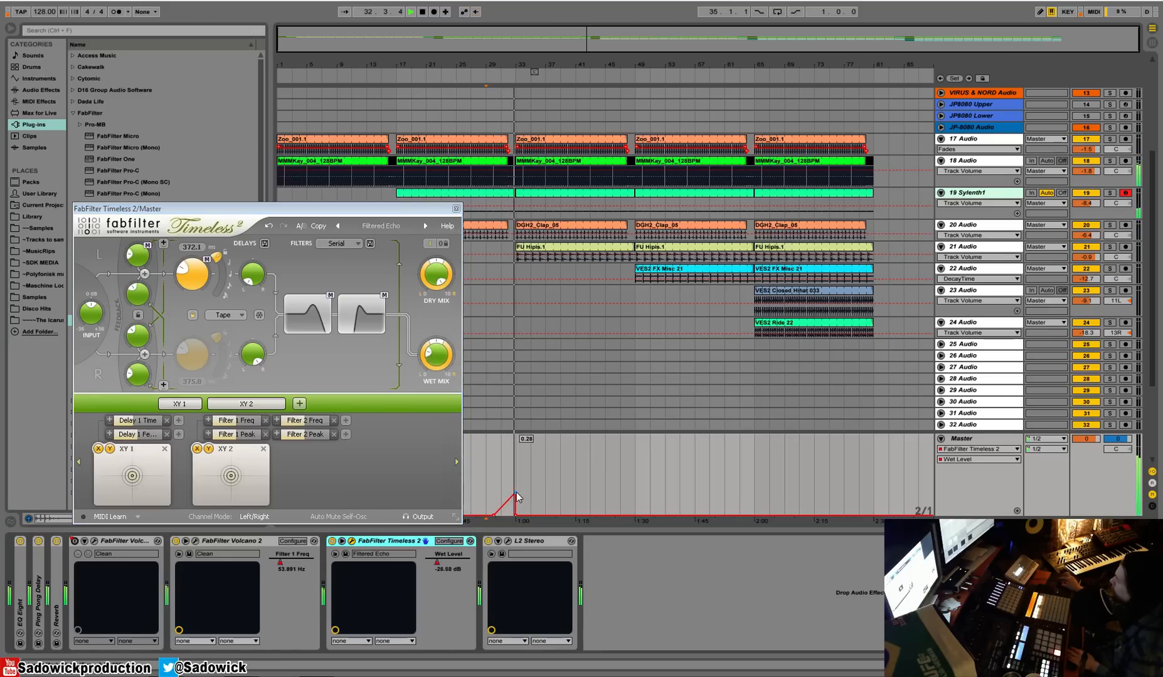
Raise the peak of the Wet Level ramp at bar 33 and close the Timeless 2 window.
left_click_drag(516, 493, 515, 475)
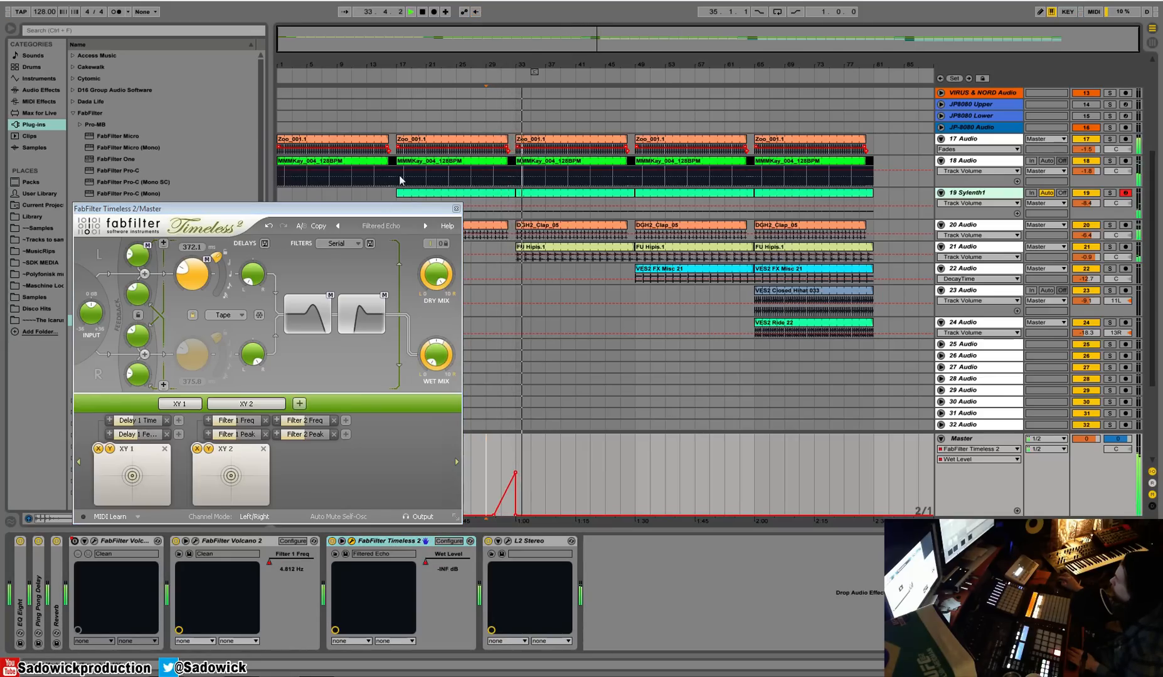
left_click(456, 209)
key("ctrl+b")
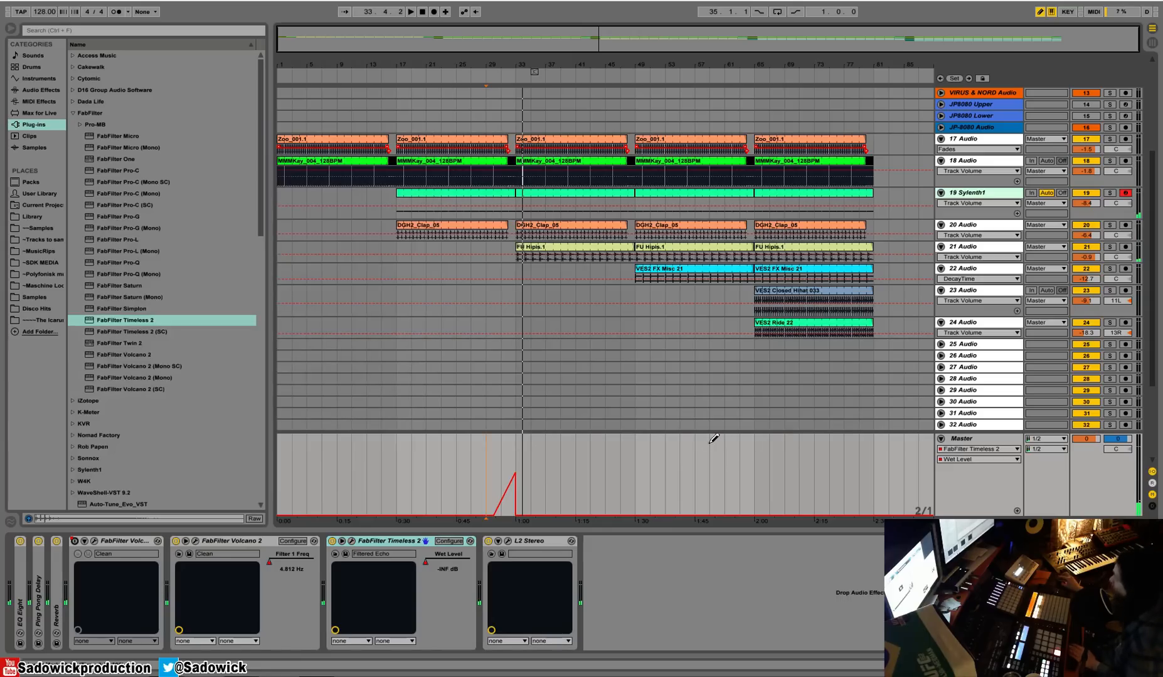
Draw a second Timeless 2 Wet Level ramp on the master, rising from about bar 61 to bar 65 and dropping there.
mouse_move(743, 491)
left_mouse_down()
mouse_move(749, 478)
mouse_move(721, 516)
left_mouse_up()
left_click(739, 478)
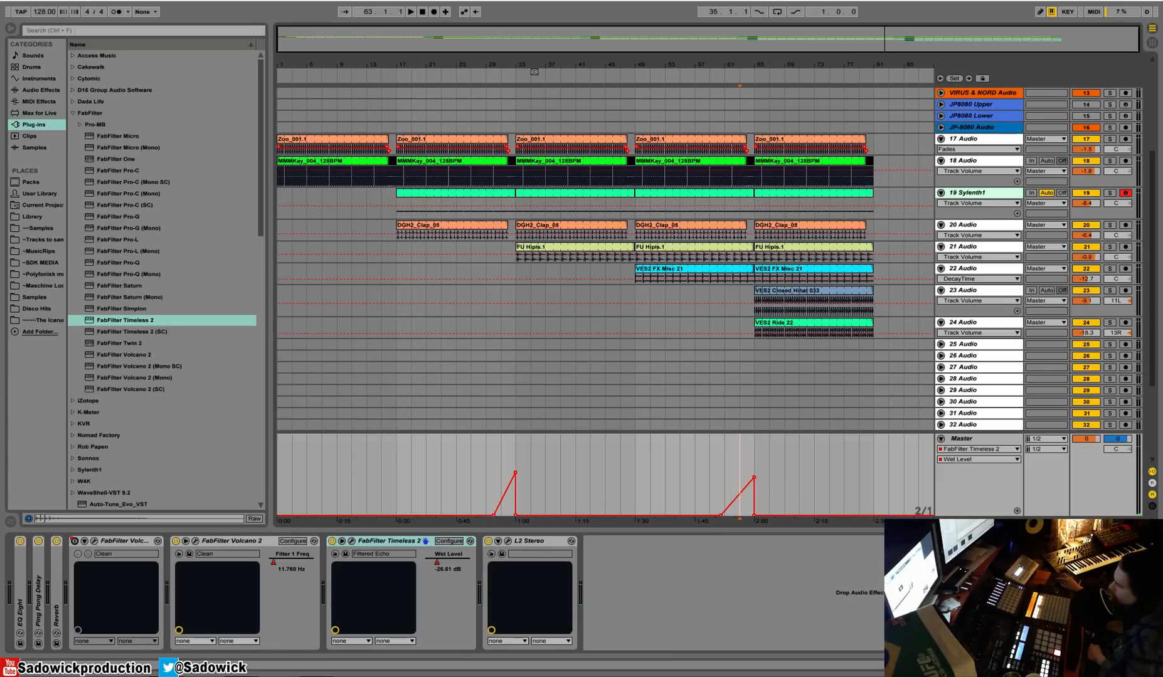
left_click(1112, 466)
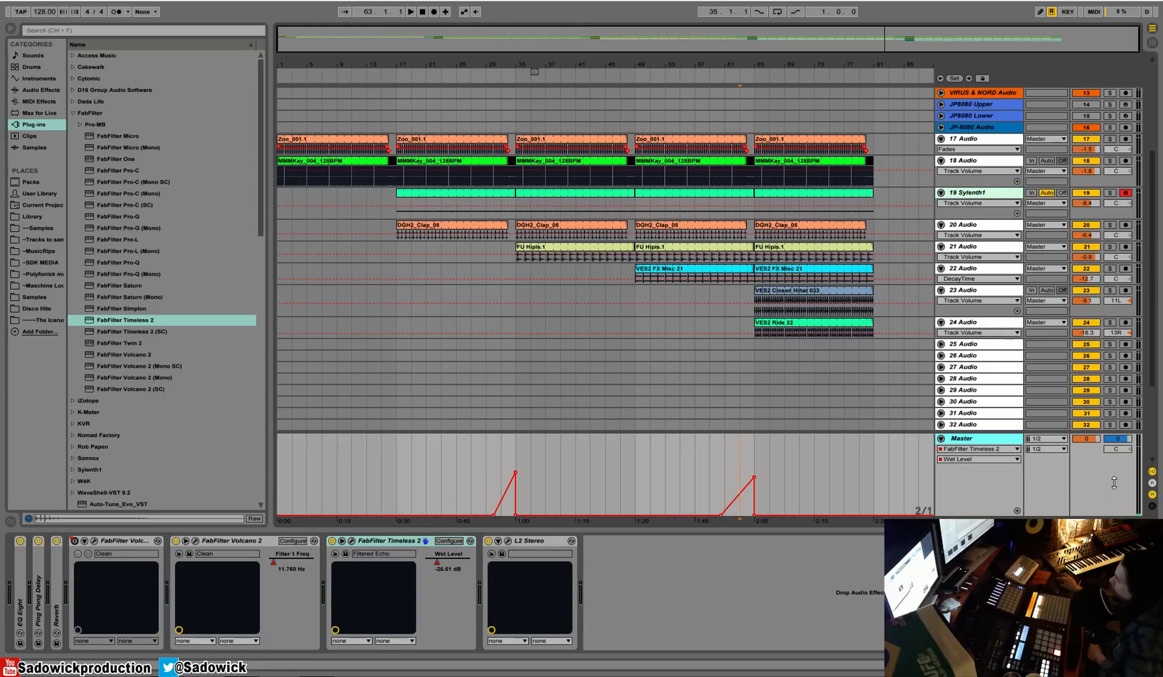
Inspect both Volcano 2 filters on the master, examining the XY controller's link to frequency and peak, and close the plug-in windows.
left_click(195, 541)
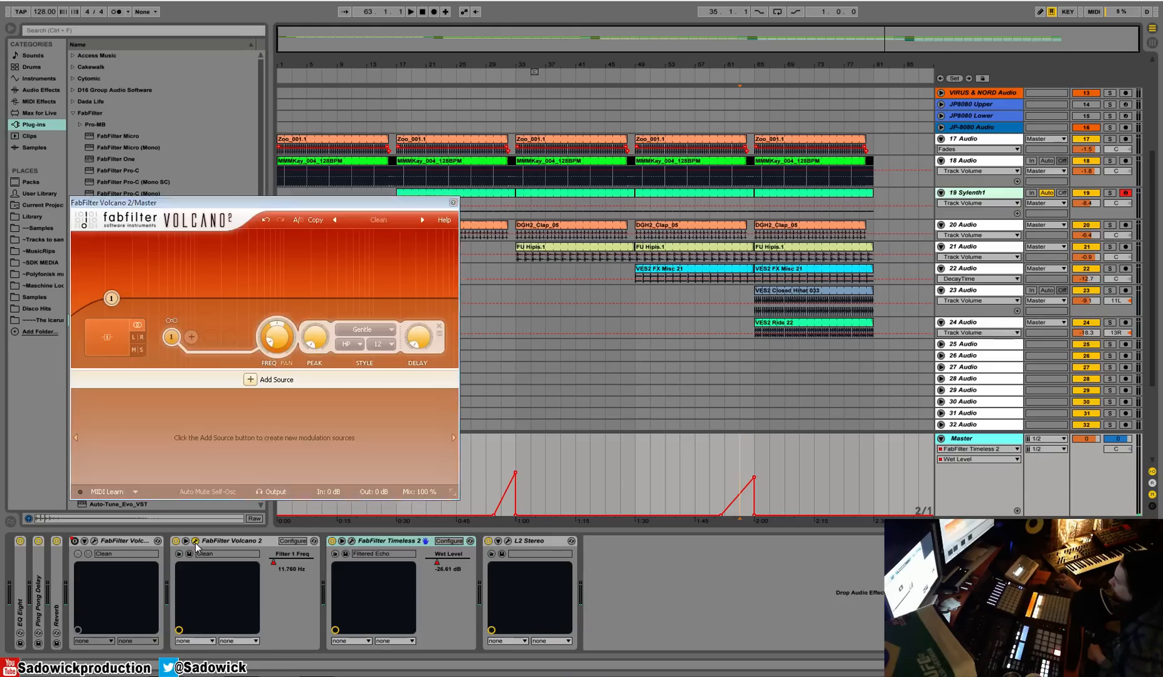
left_click(195, 541)
left_click(94, 540)
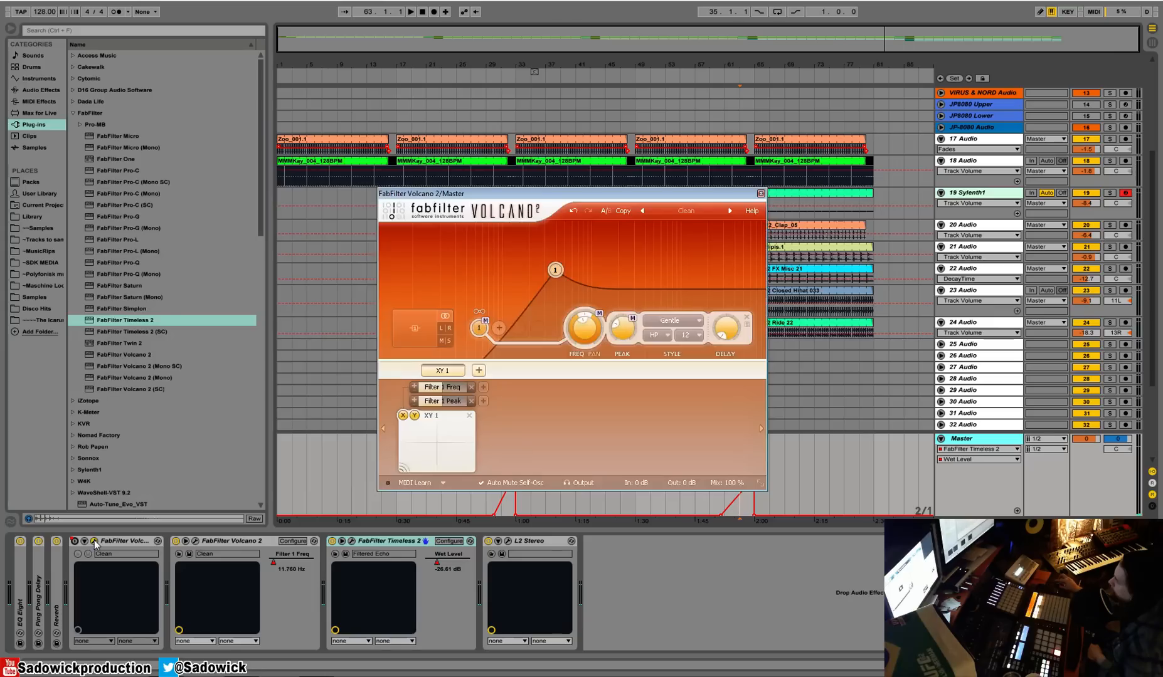
left_click(405, 472)
left_click_drag(406, 474, 338, 408)
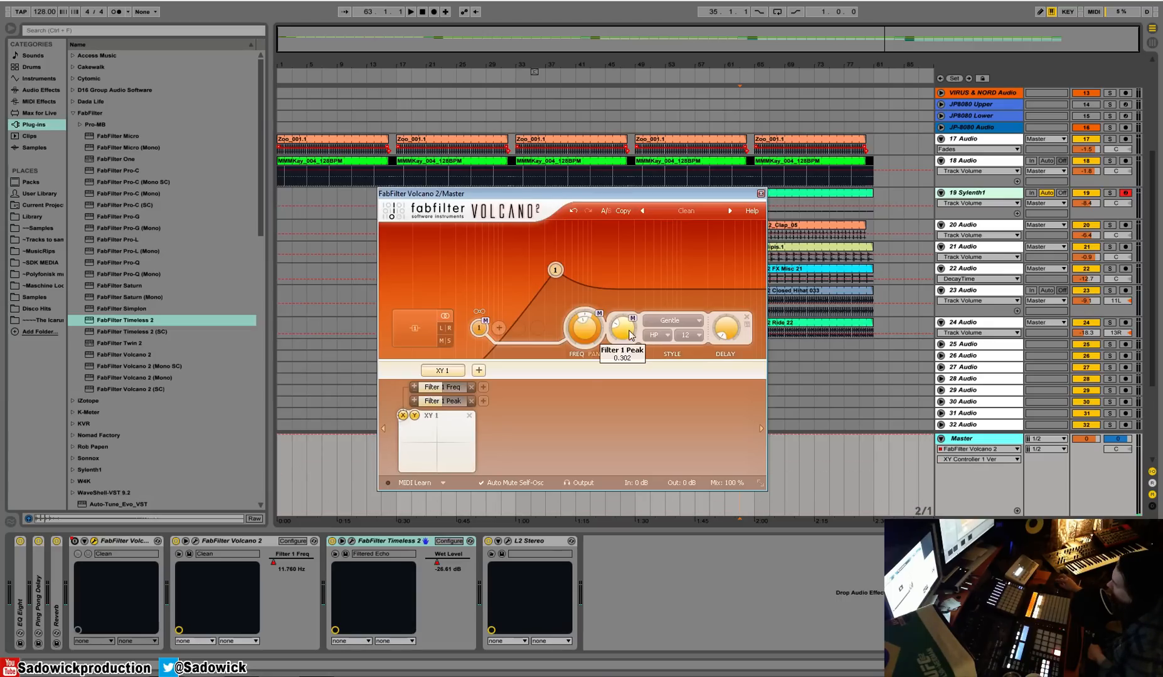
mouse_move(402, 419)
left_mouse_down()
mouse_move(395, 449)
mouse_move(404, 418)
mouse_move(409, 482)
mouse_move(402, 473)
mouse_move(427, 453)
mouse_move(392, 471)
mouse_move(456, 430)
mouse_move(453, 443)
mouse_move(468, 421)
mouse_move(446, 436)
mouse_move(416, 430)
mouse_move(407, 452)
mouse_move(459, 425)
mouse_move(394, 482)
mouse_move(415, 459)
mouse_move(367, 468)
left_mouse_up()
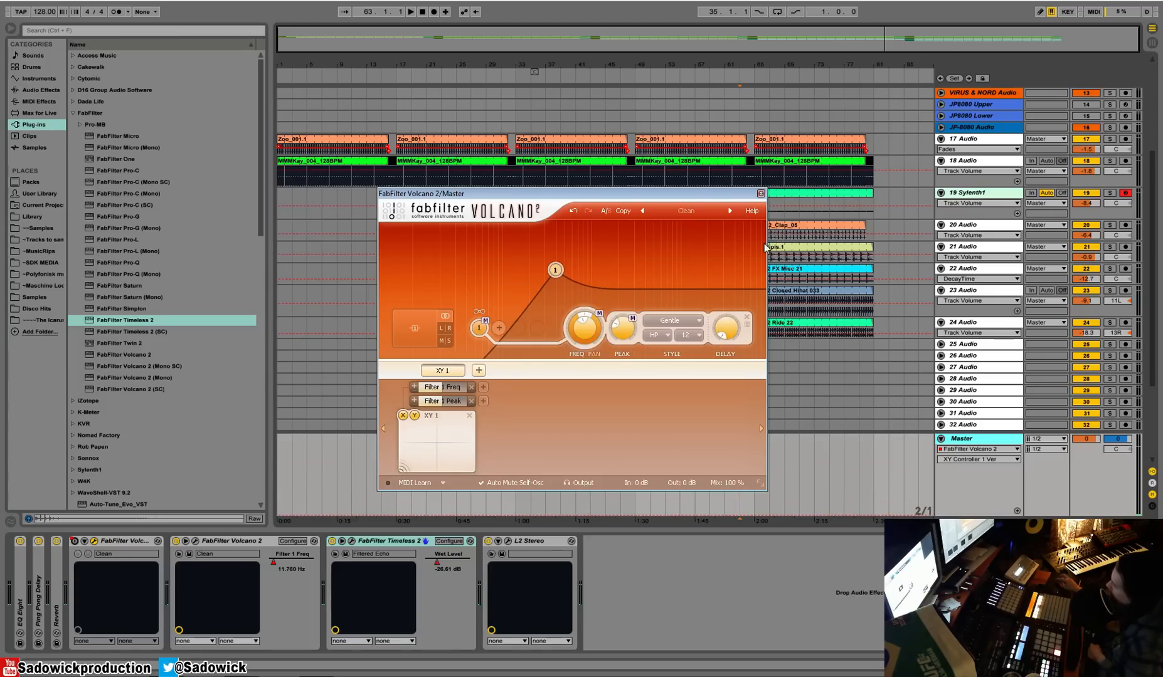
left_click(760, 193)
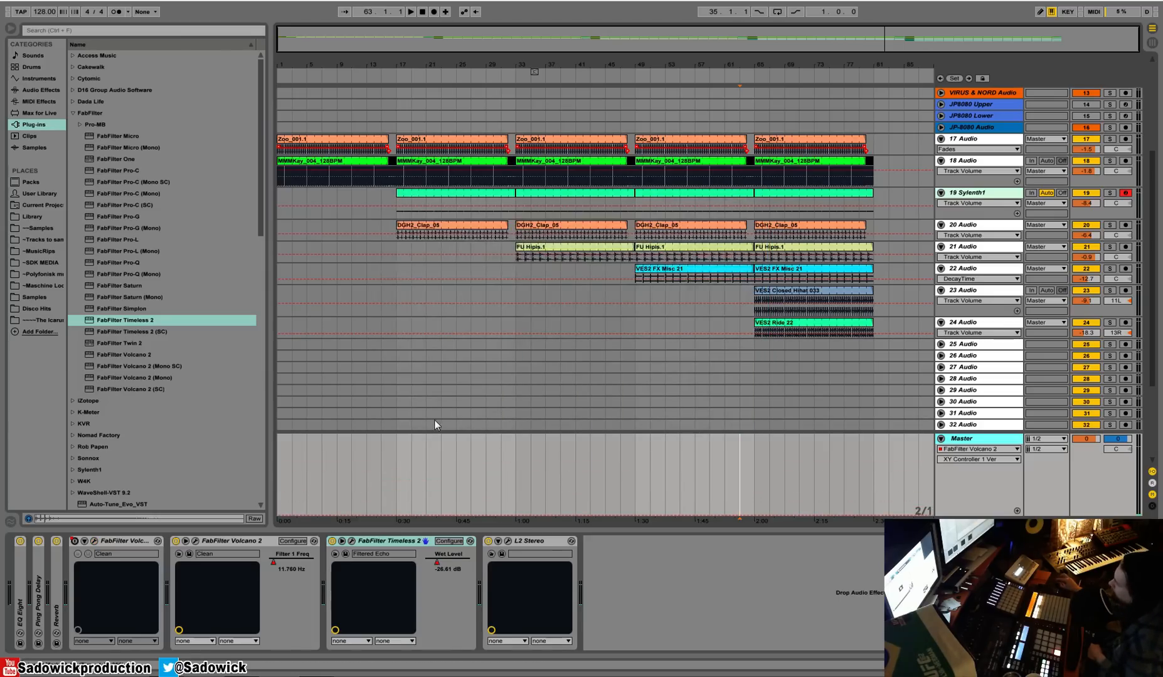
Play the arrangement from bar 33, skip to around bar 49, and lower the Sylenth1 track volume to -12.8.
left_click(515, 456)
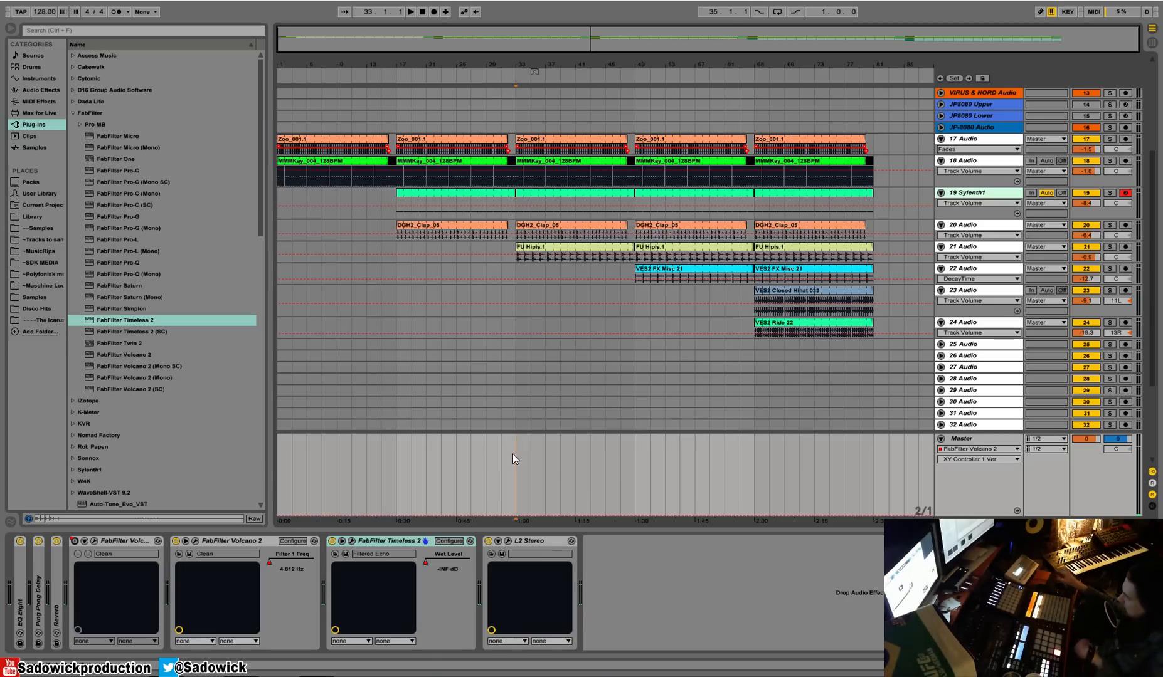
key("space")
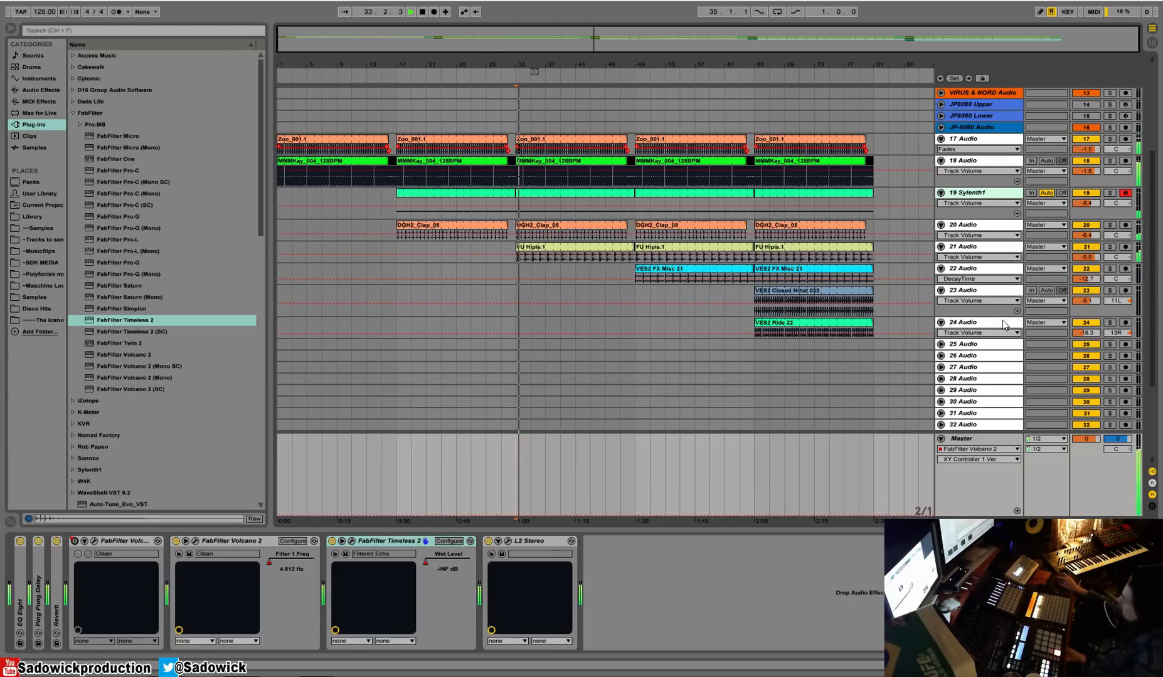
left_click(634, 75)
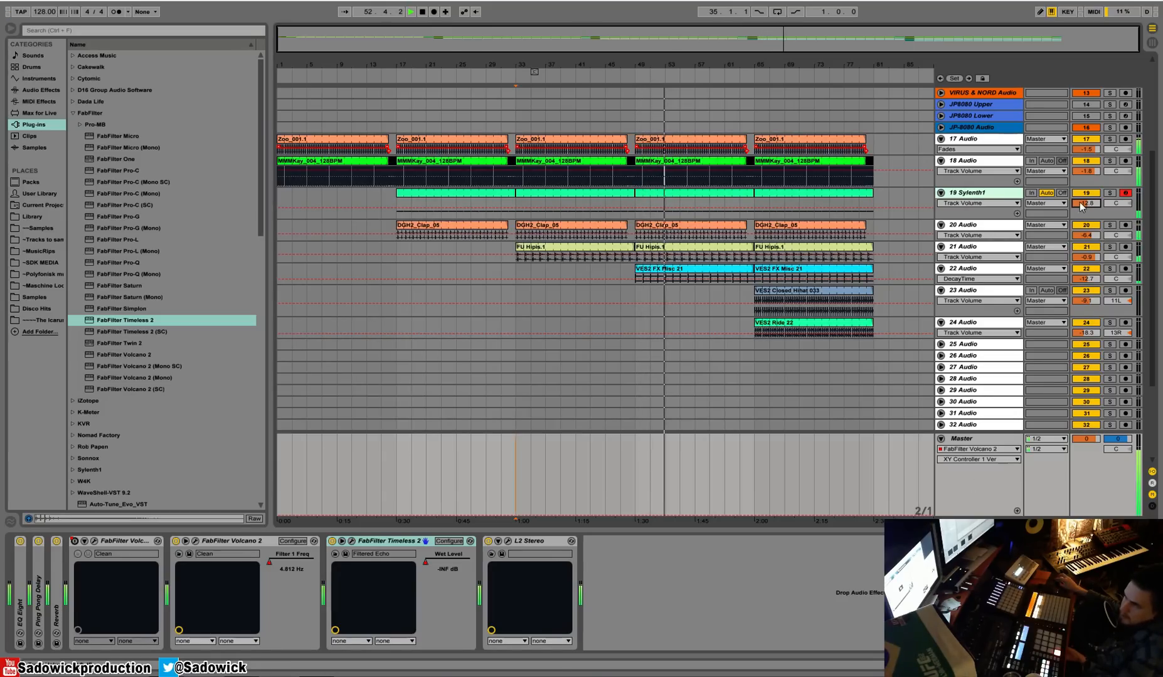
key("space")
Fold the Master track and unfold the empty track 25 Audio.
left_click(941, 439)
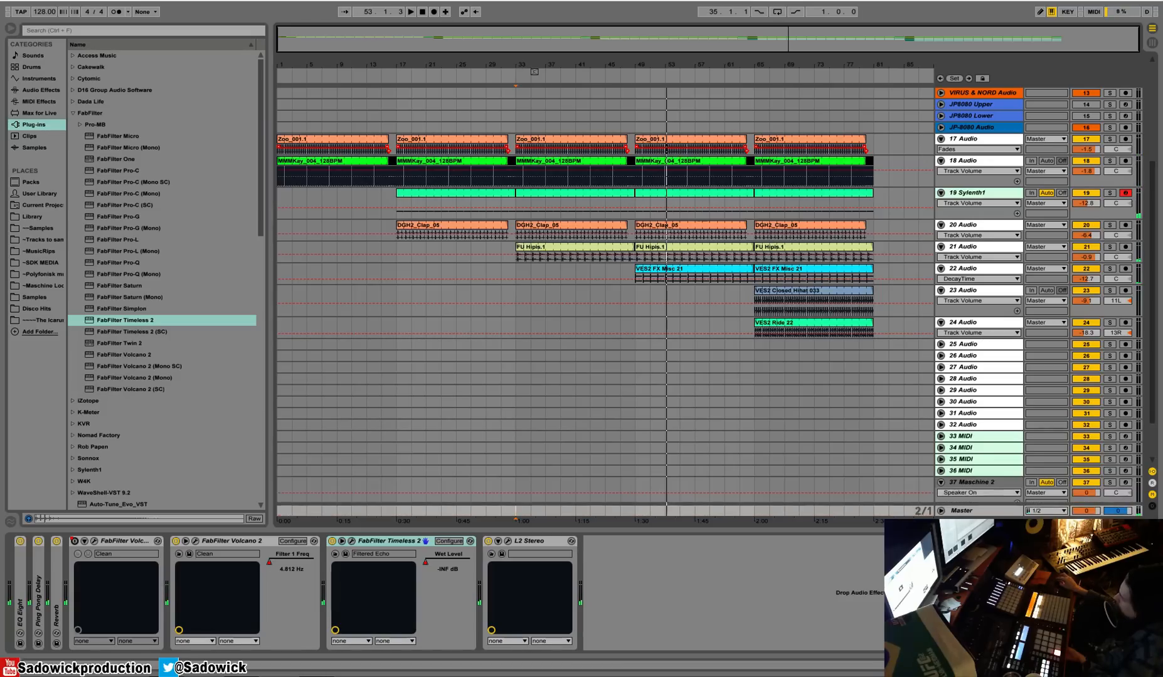
scroll(895, 372, "down", 2)
left_click(977, 294)
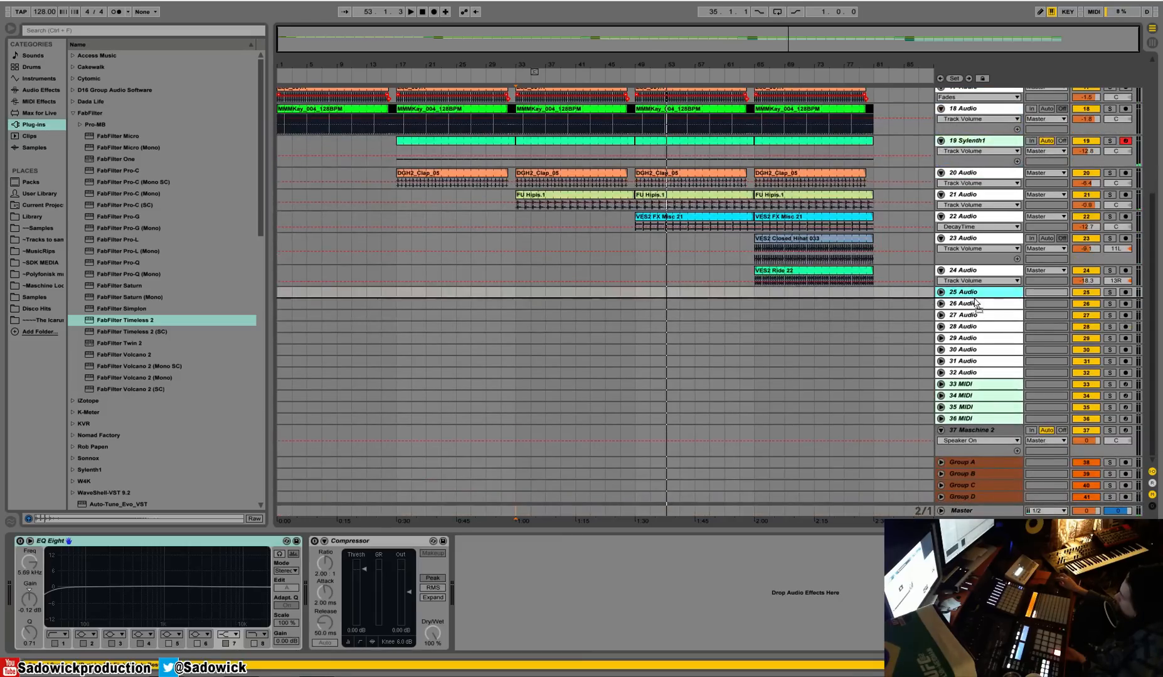
left_click_drag(978, 297, 978, 316)
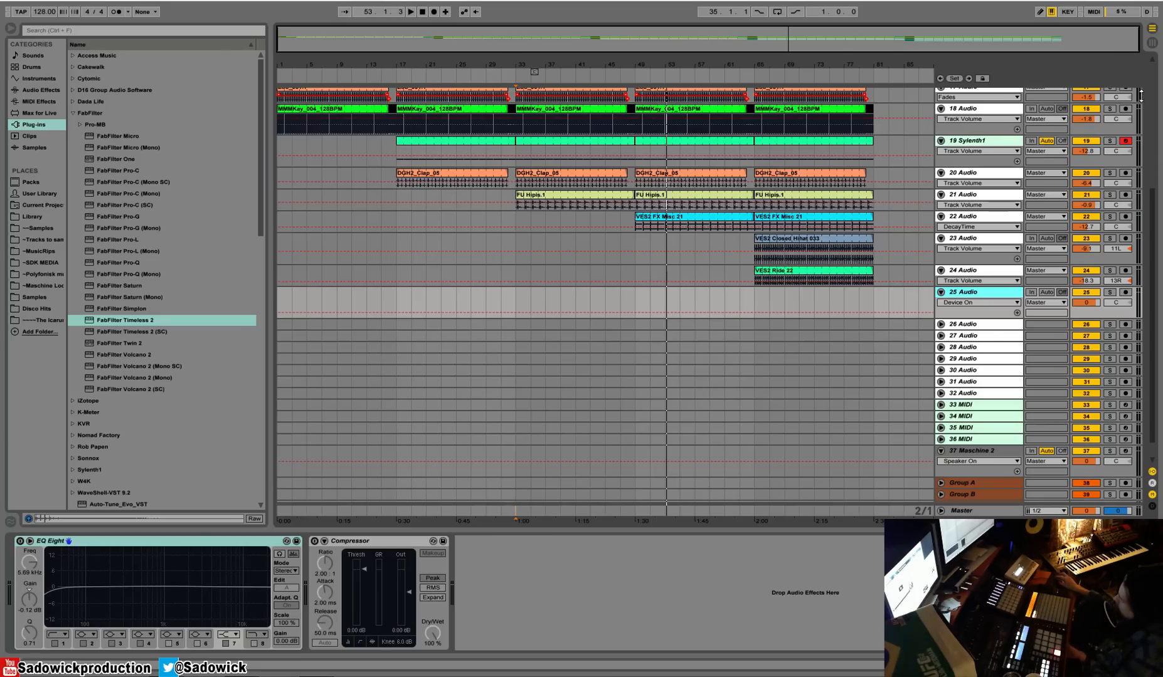
Reduce the lane heights of tracks 18 to 24 and select track 25 Audio.
left_click(830, 238)
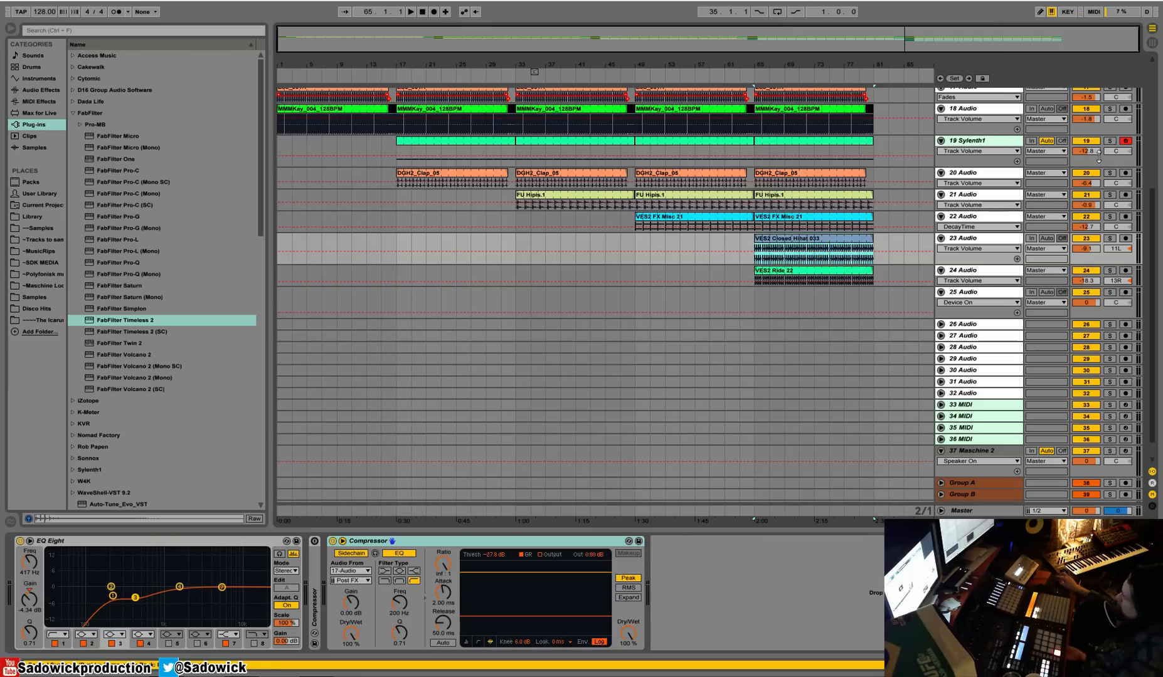
left_click_drag(1103, 166, 1109, 124)
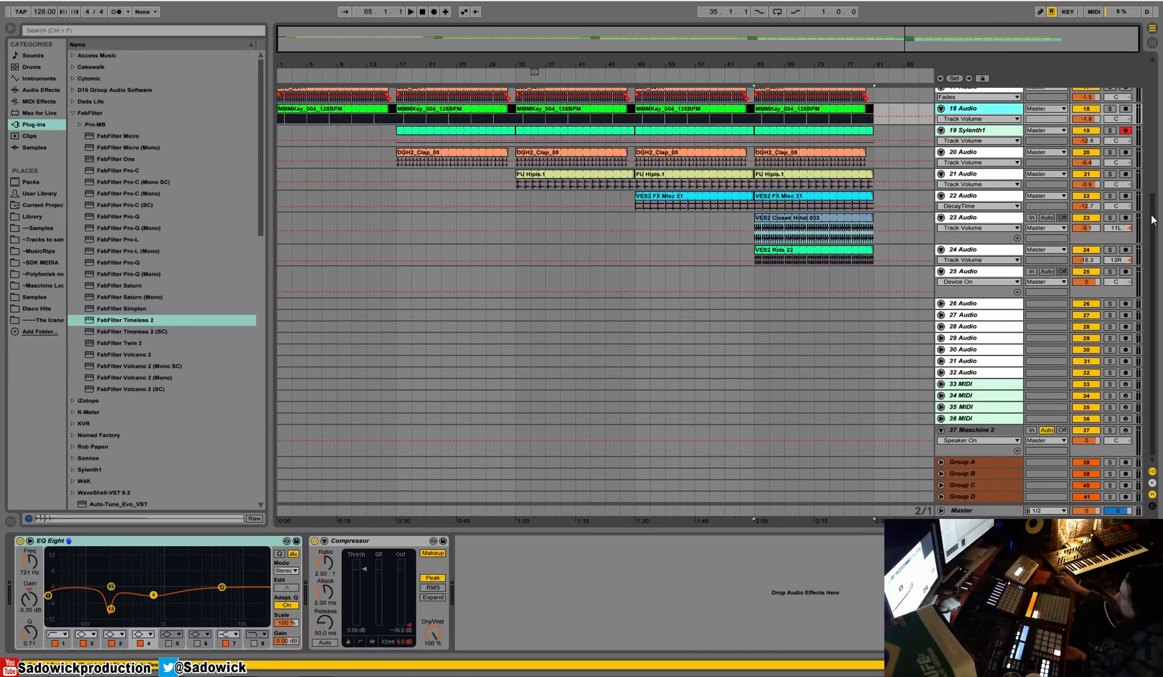
scroll(1100, 169, "up", 4)
scroll(1024, 243, "down", 2)
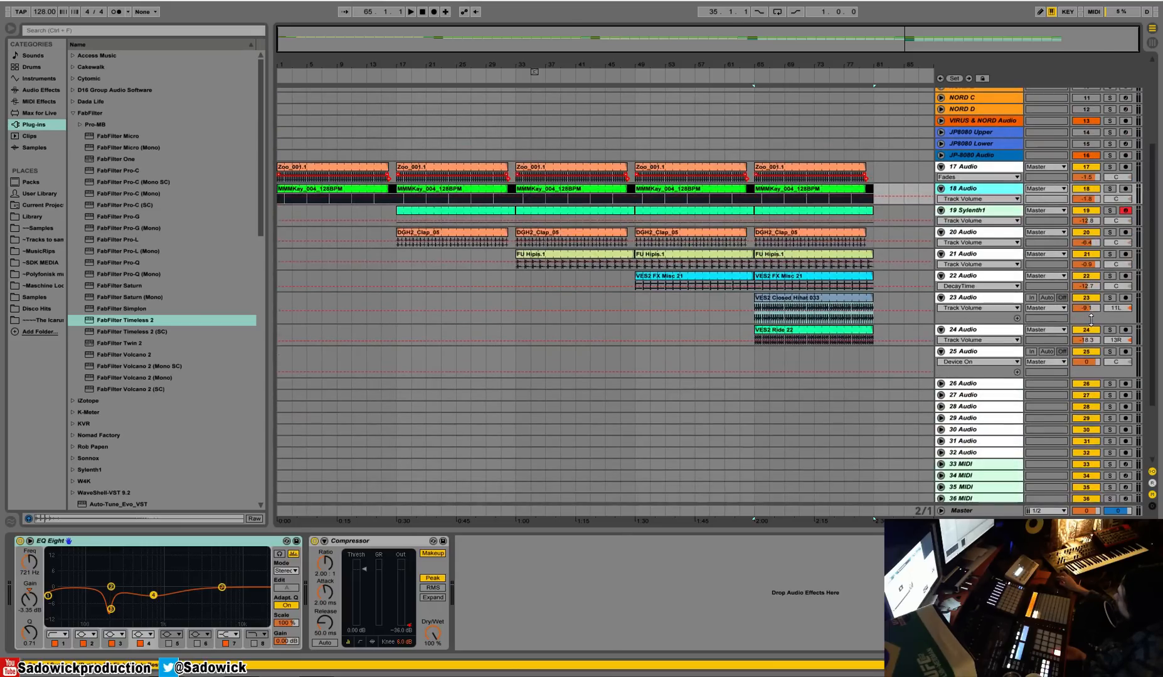
left_click_drag(1091, 319, 1094, 315)
left_click(1085, 361)
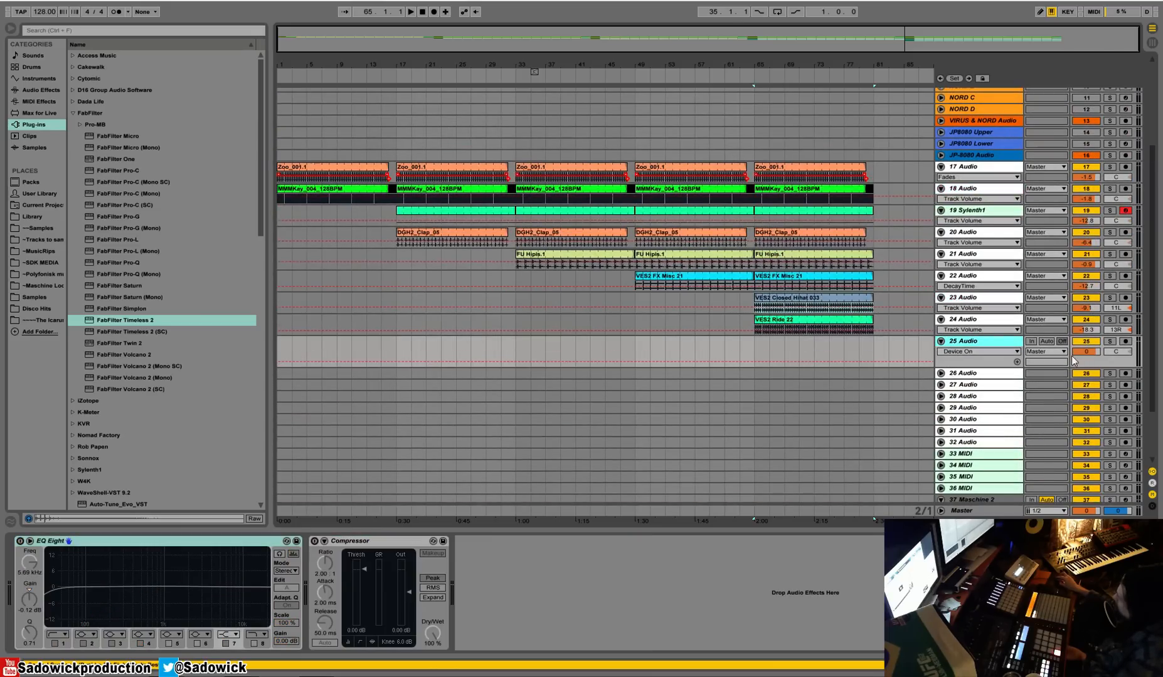
Play from bar 65 and duplicate the clips on tracks 20 to 22 from bars 65–81 into bars 81–97.
key("space")
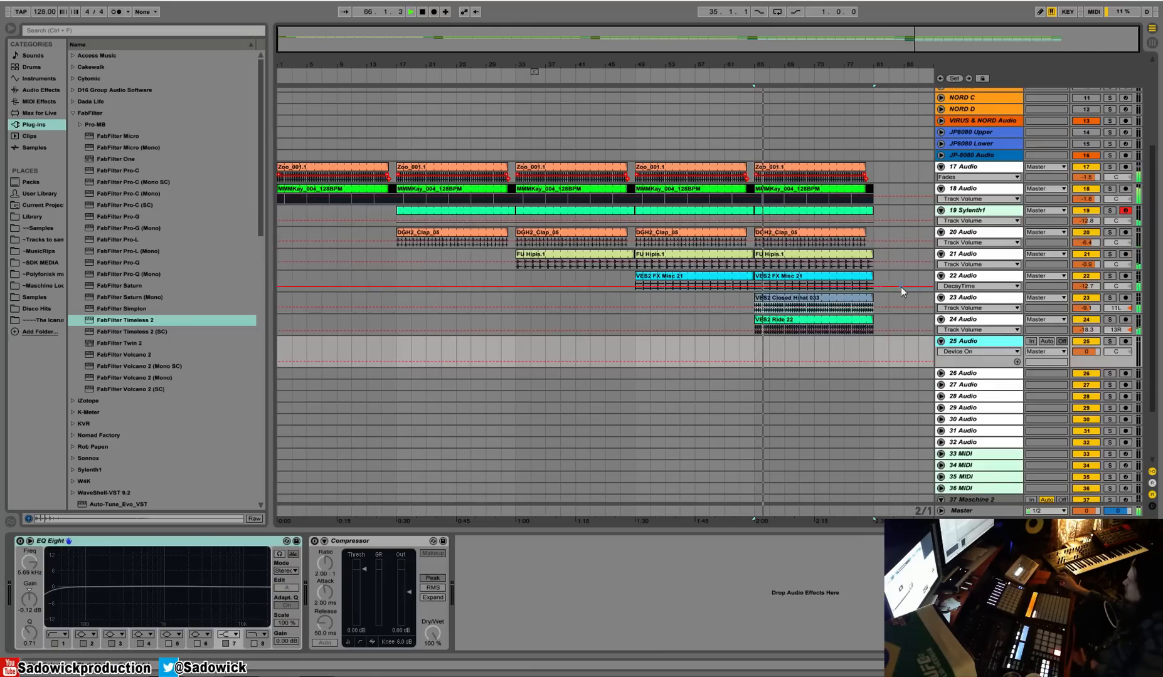
left_click(876, 165)
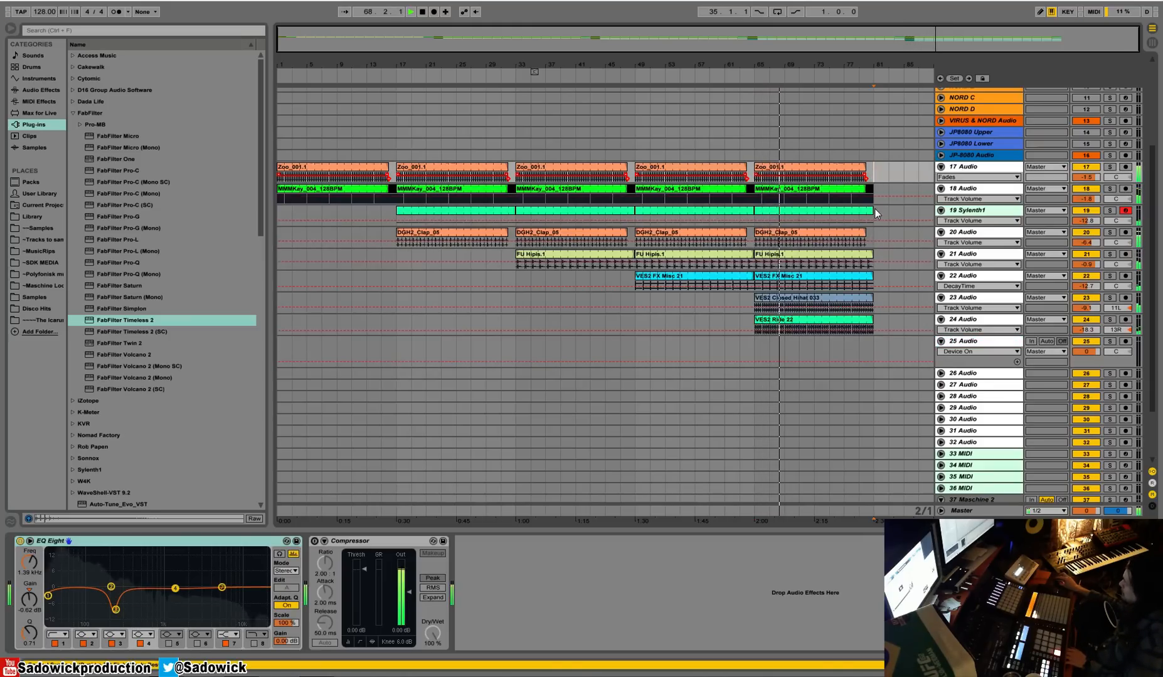
left_click_drag(874, 228, 761, 285)
key("ctrl+d")
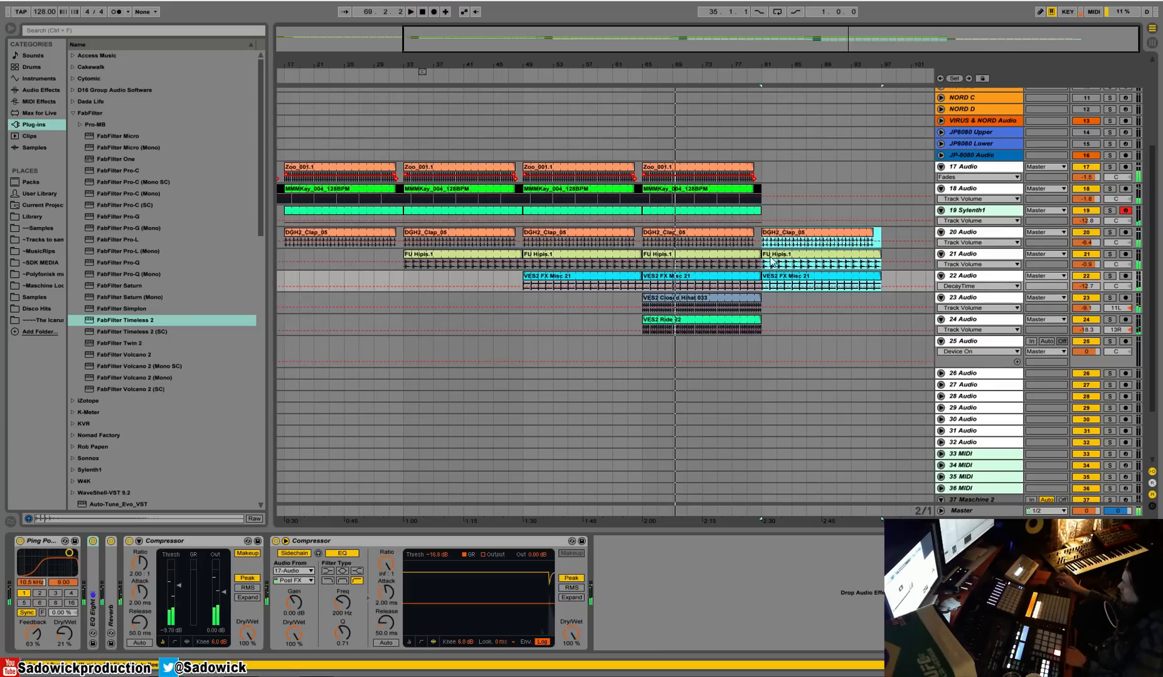
Duplicate the clips on tracks 17 and 18 to bar 97, leaving bars 81–97 empty, and repeat the track 20 to 22 clips there.
left_click(758, 212)
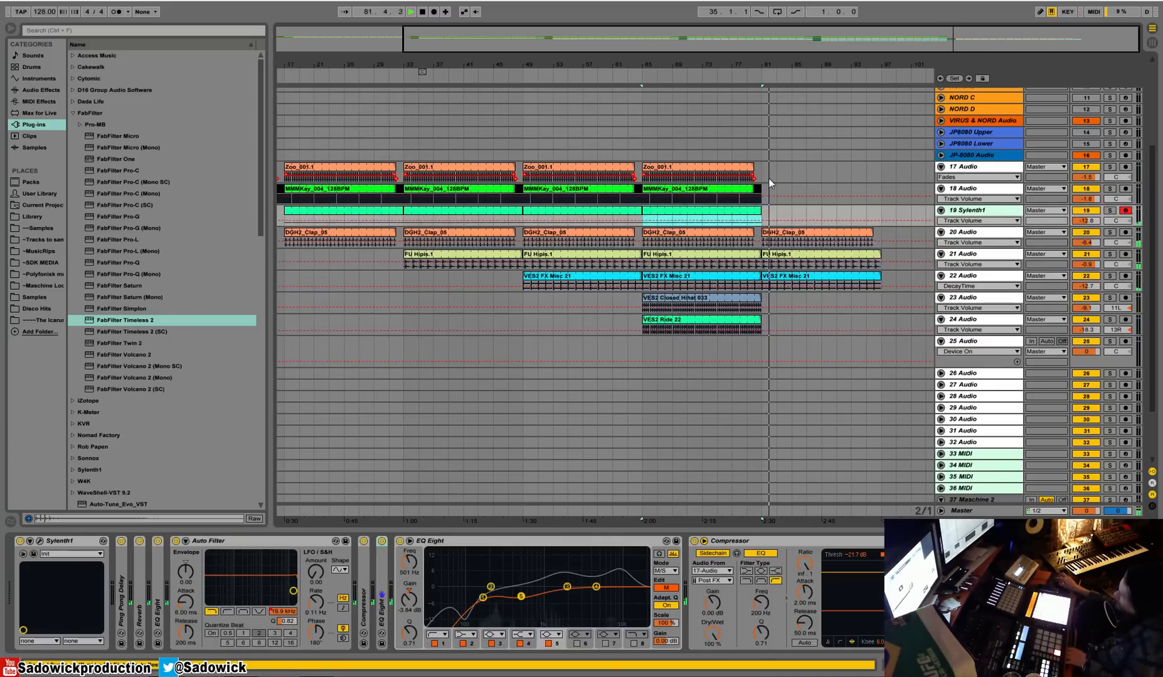
left_click_drag(881, 164, 643, 192)
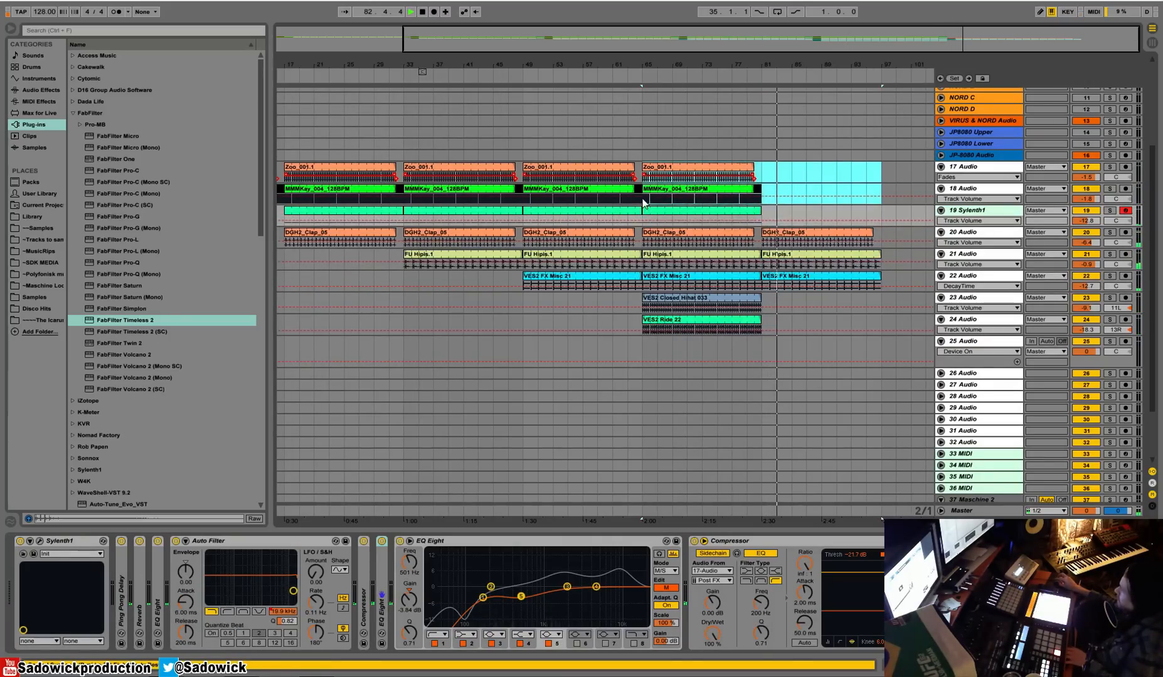
key("ctrl+d")
left_click_drag(764, 230, 648, 292)
key("ctrl+d")
Duplicate the full section, including closed hi-hat and ride but without Sylenth1, into bars 113–129 across tracks 17 to 24.
left_click(536, 333)
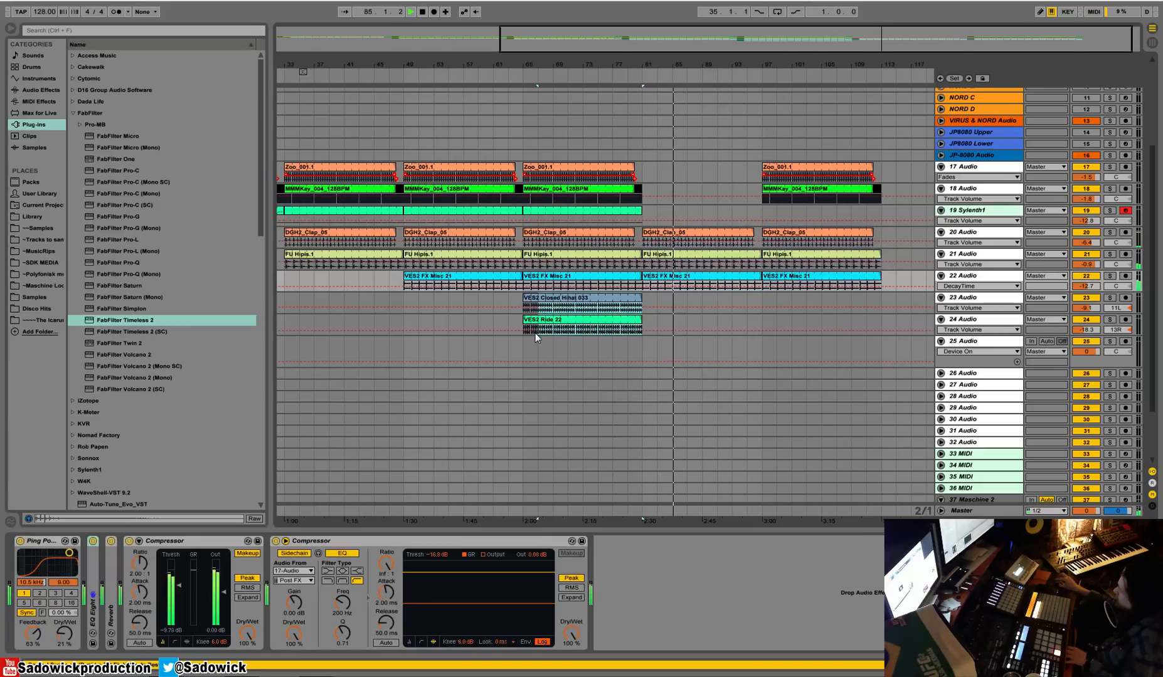
left_click_drag(531, 331, 764, 174)
key("ctrl+d")
key("space")
key("ctrl+d")
key("space")
left_click_drag(775, 64, 775, 38)
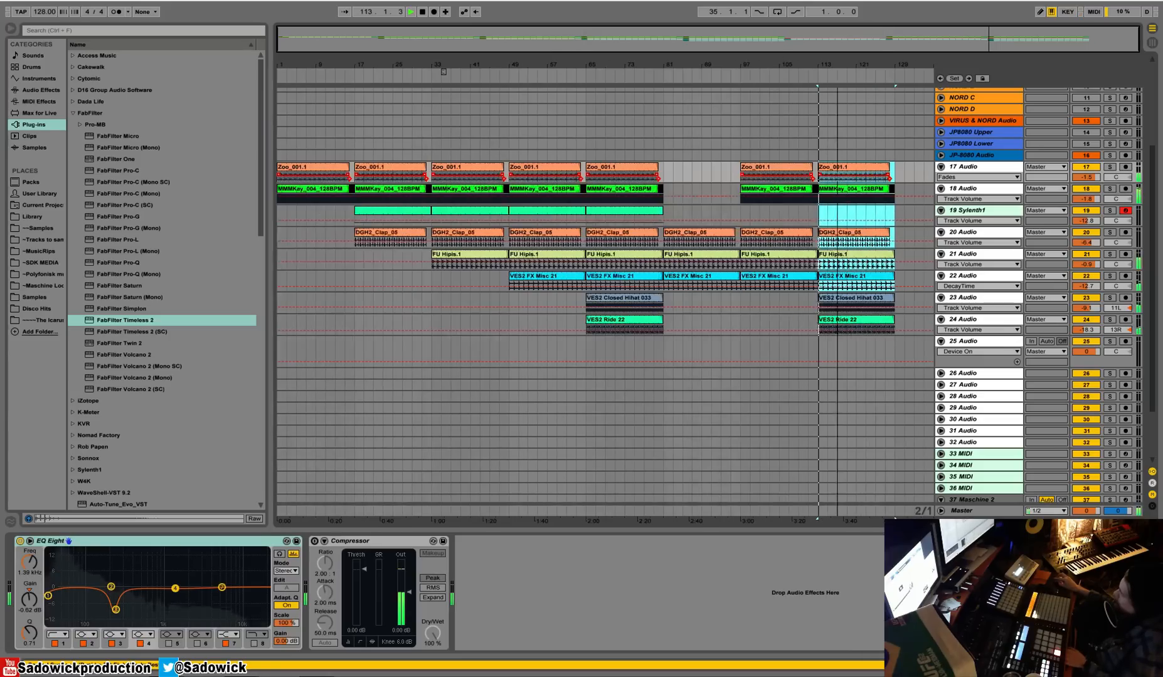
Enlarge track 25 Audio, stop playback and open the VES2 FX Downlifter sample folder in the Library.
left_click_drag(1086, 365, 1087, 370)
key("space")
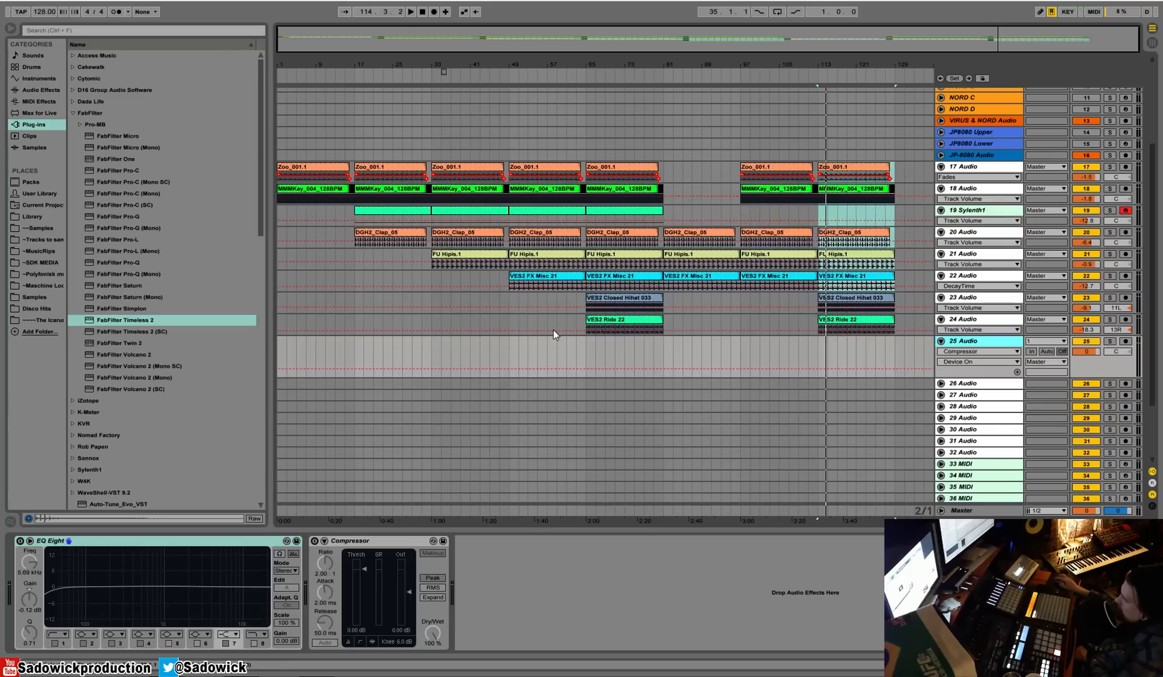
left_click(72, 113)
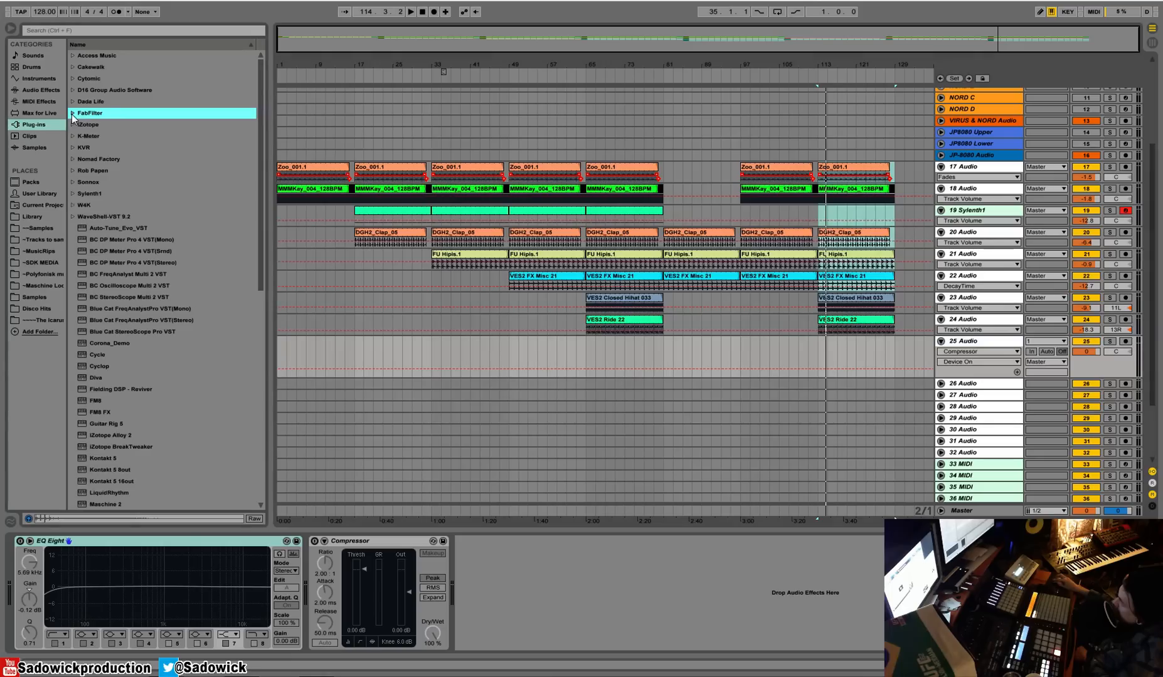
left_click(32, 217)
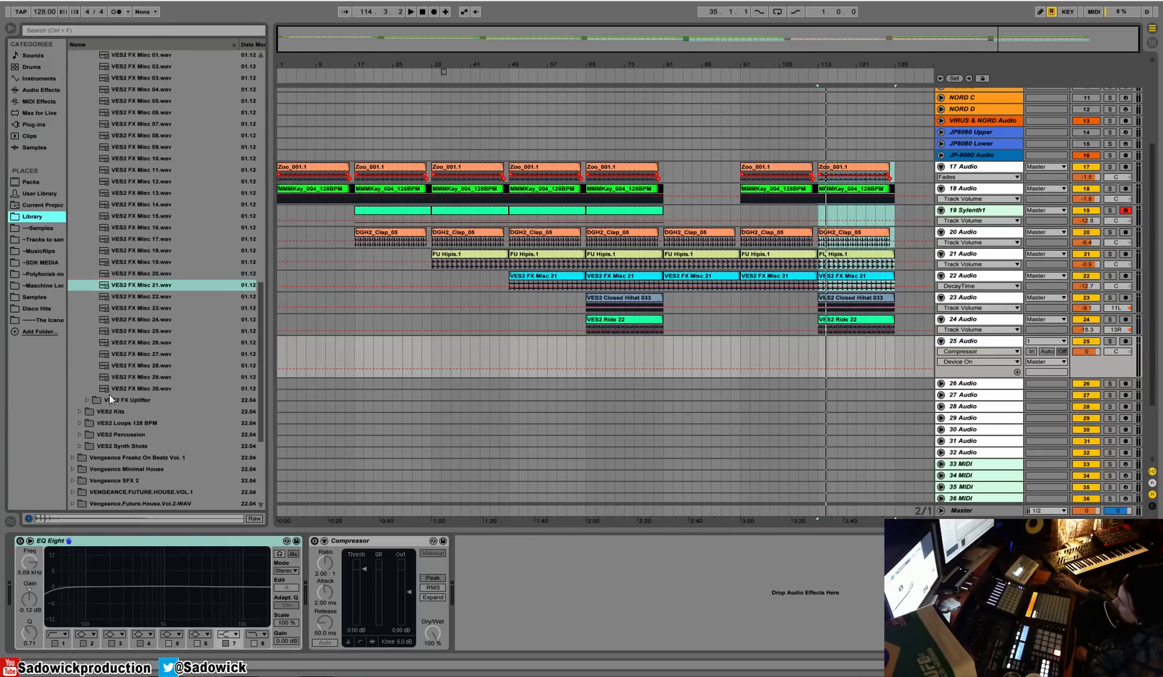
left_click(87, 400)
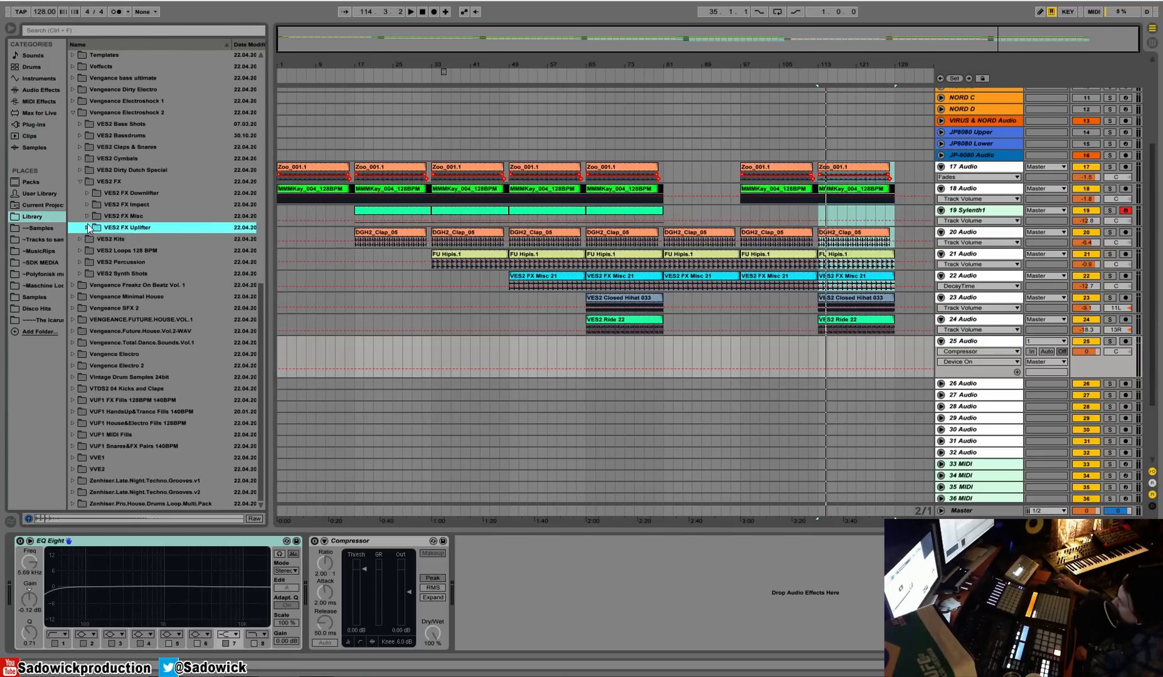
left_click(88, 194)
scroll(122, 238, "down", 5)
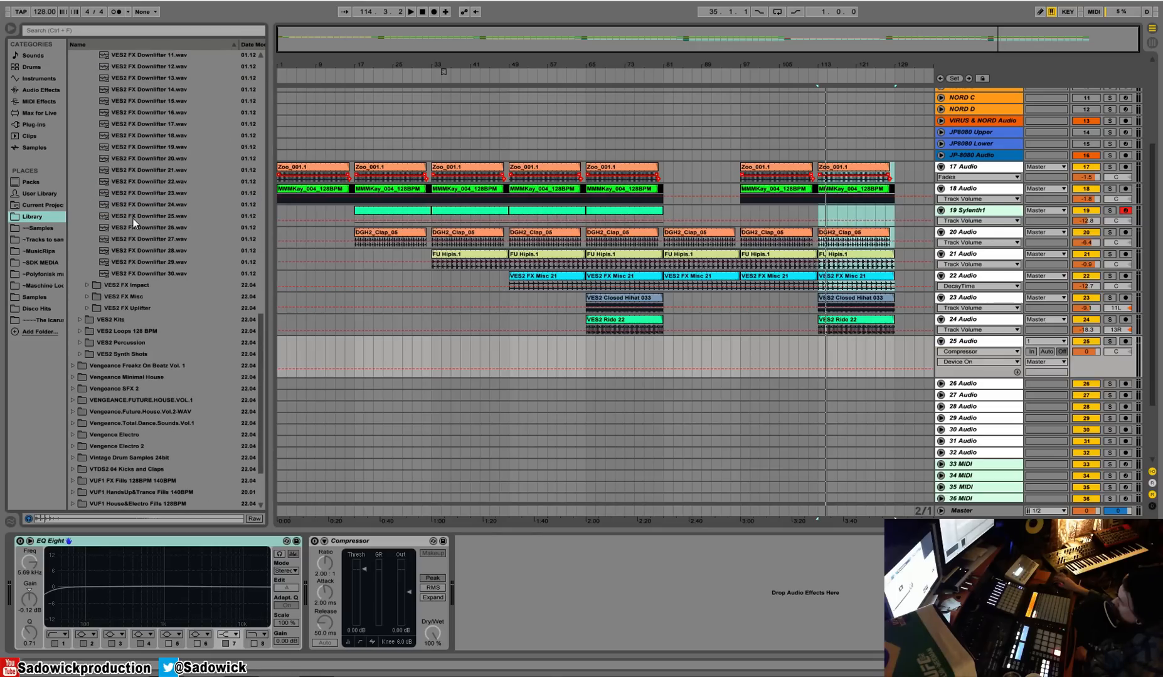
Audition the downlifter samples and place VES2 FX Downlifter 26.wav at bar 1 on track 25 Audio.
left_click(133, 217)
left_click(130, 229)
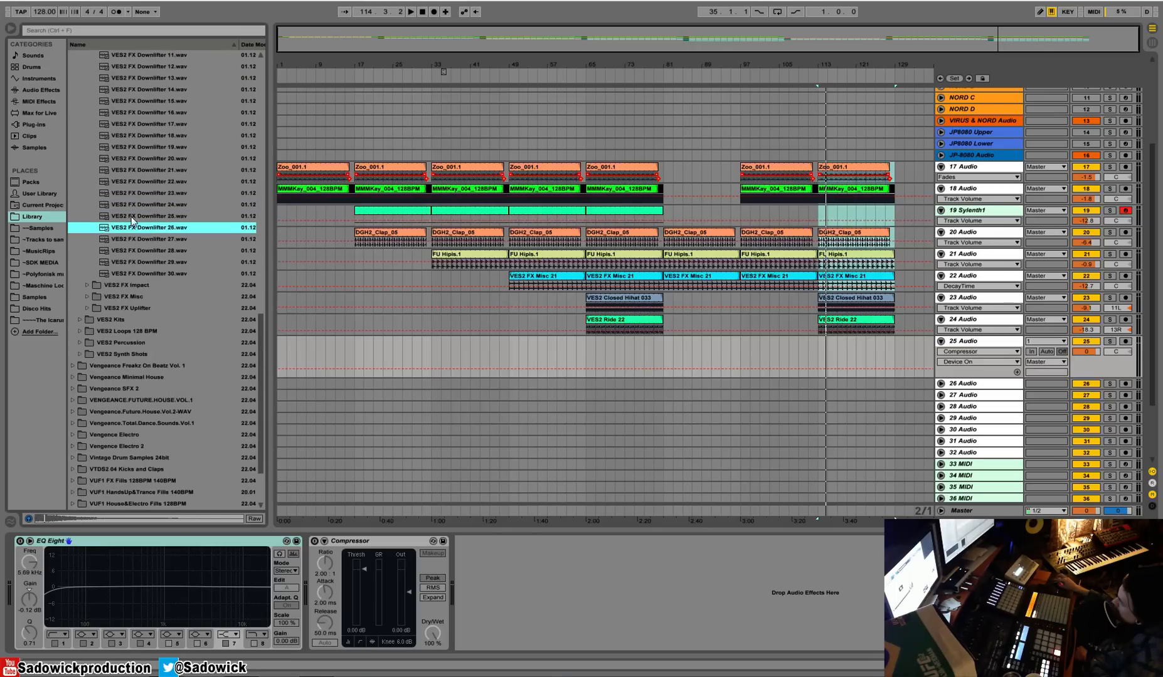
left_click_drag(130, 232, 282, 355)
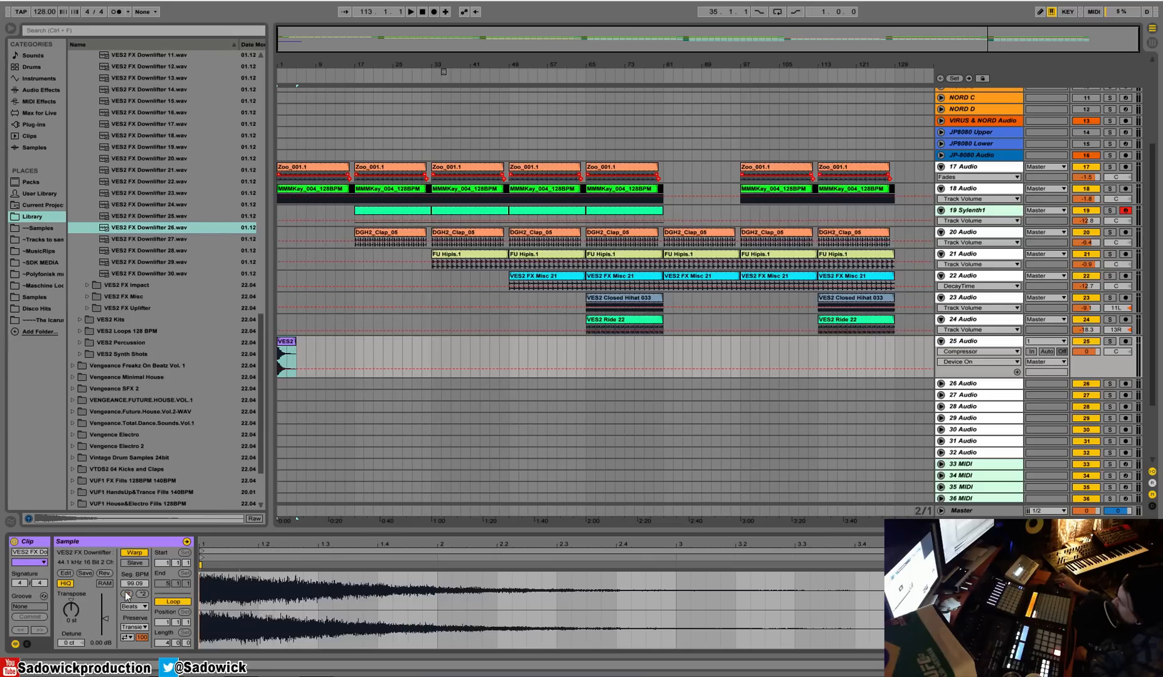
Rescale the downlifter clip's segment tempo to 396.37 BPM and turn off its warping.
left_click(126, 594)
left_click(126, 594)
left_click(143, 594)
left_click(142, 594)
left_click(142, 594)
left_click(142, 594)
left_click(140, 554)
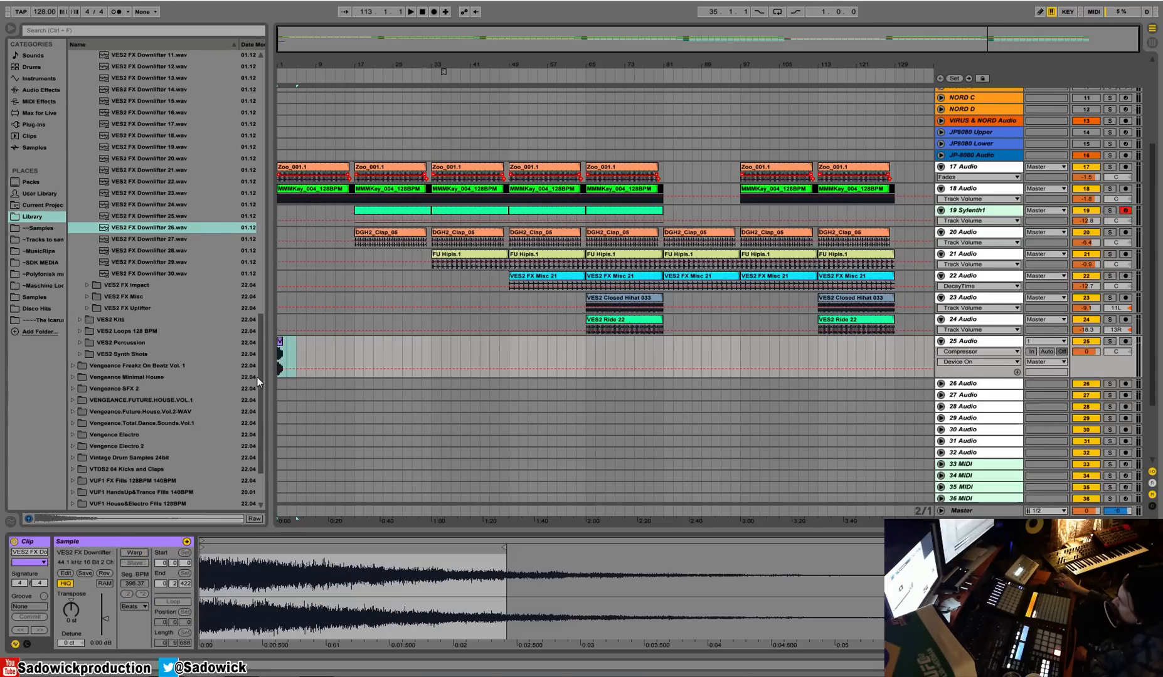
Solo track 25 Audio, play the downlifter and lower the track volume to -7.0.
left_click(1110, 341)
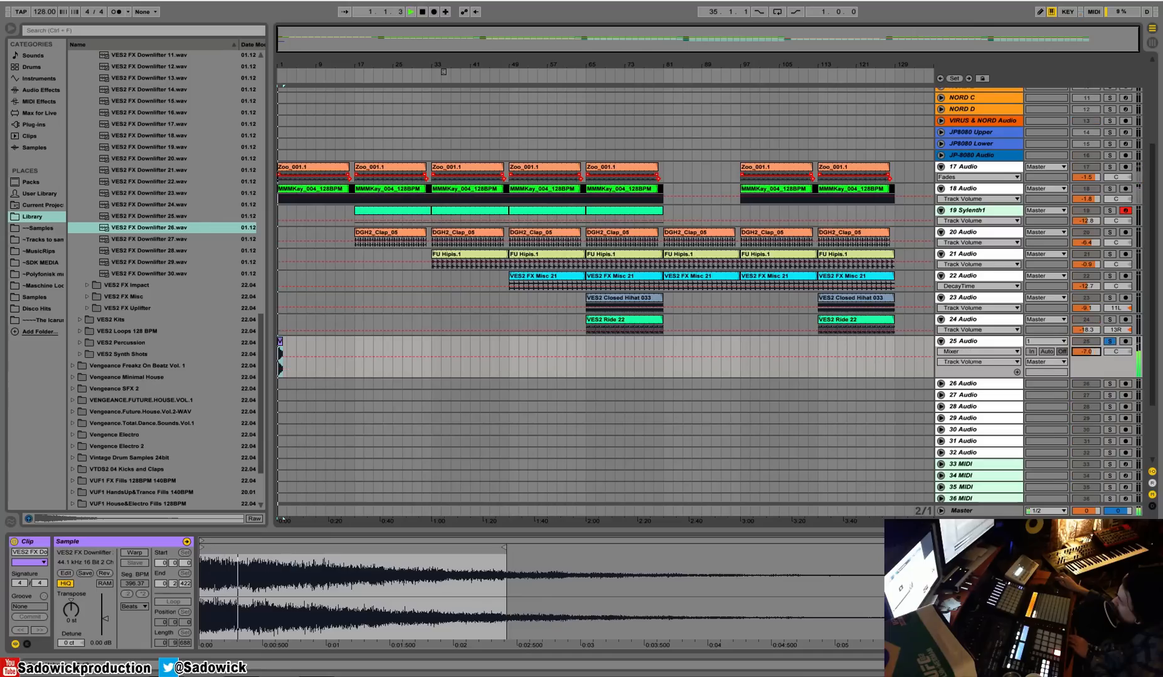
key("space")
Transpose the downlifter clip to -13 st and extend it to the sample's full length while playing.
left_click_drag(80, 612, 80, 634)
key("space")
key("space")
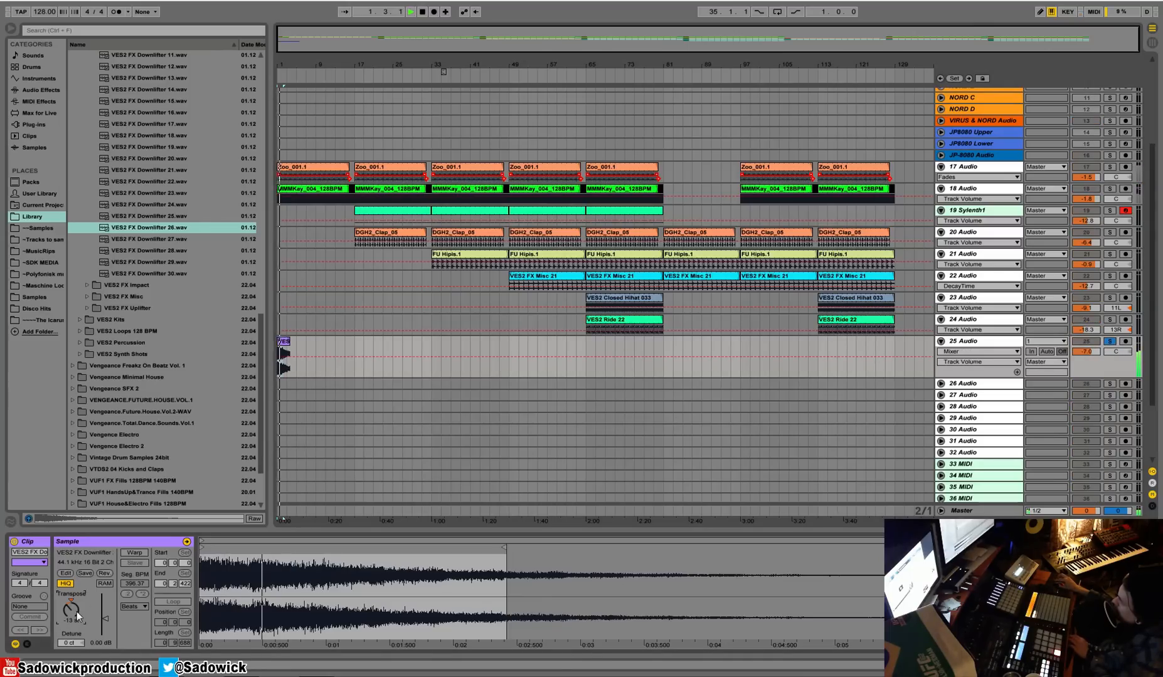
left_click_drag(290, 342, 352, 352)
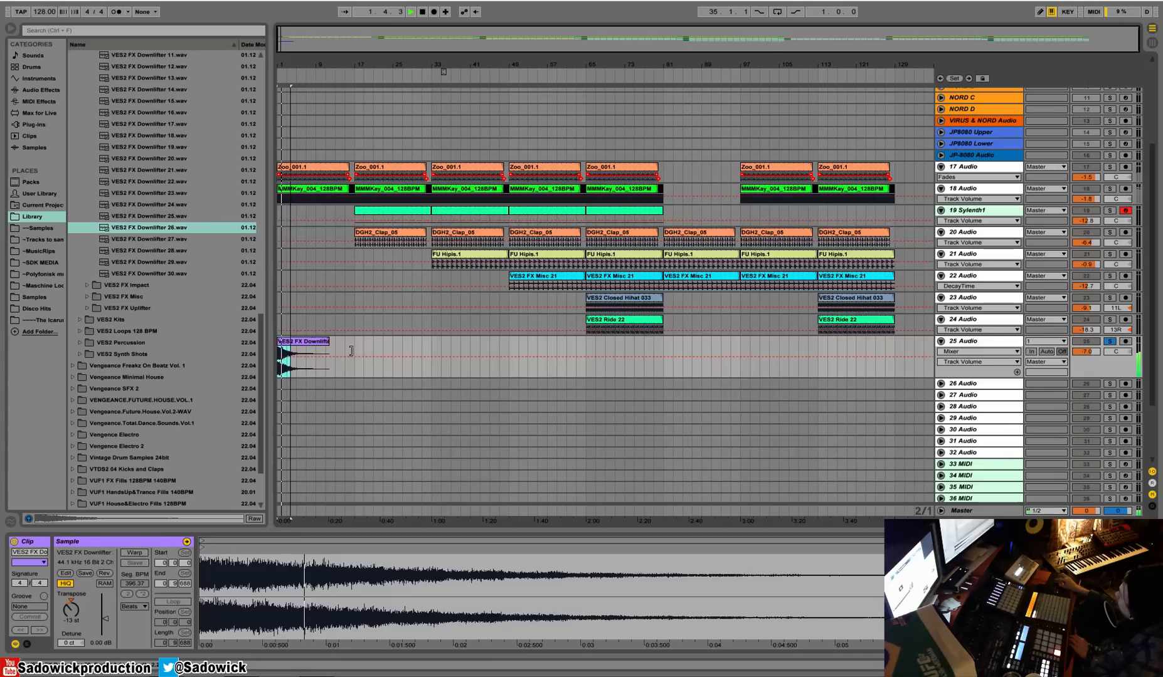
Audition neighbouring downlifter samples and replace the clip at bar 1 of track 25 Audio with VES2 FX Downlifter 22.wav.
key("shift+Tab")
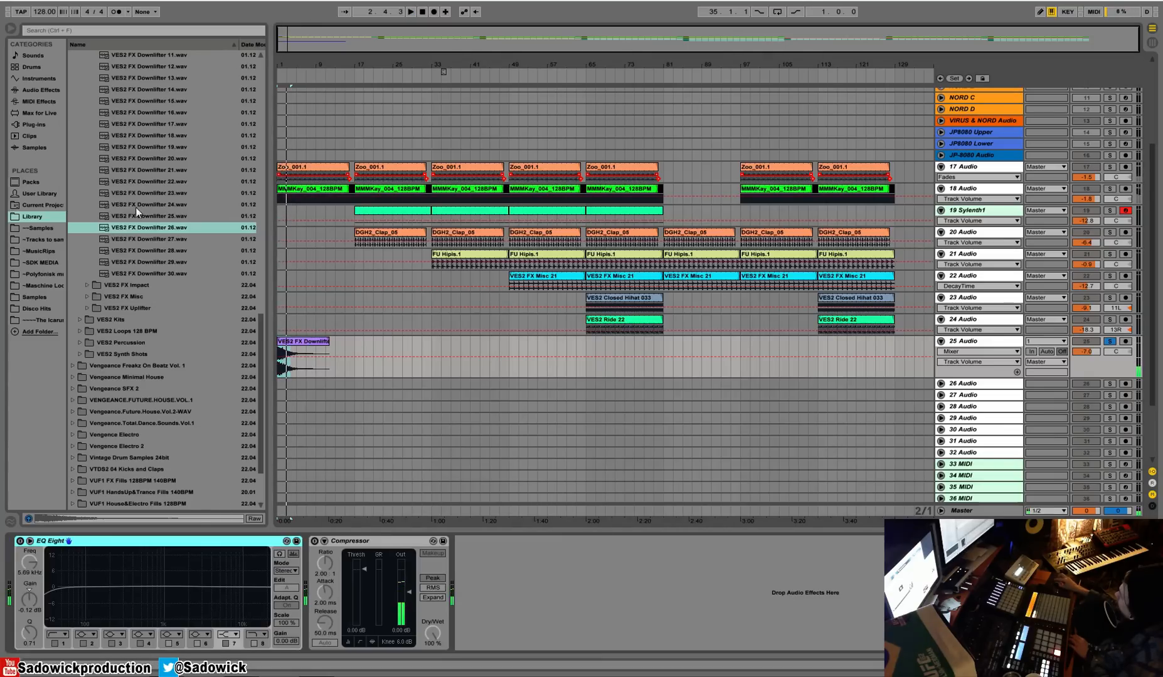
left_click(122, 240)
key("Up")
key("Up")
key("Up")
key("Up")
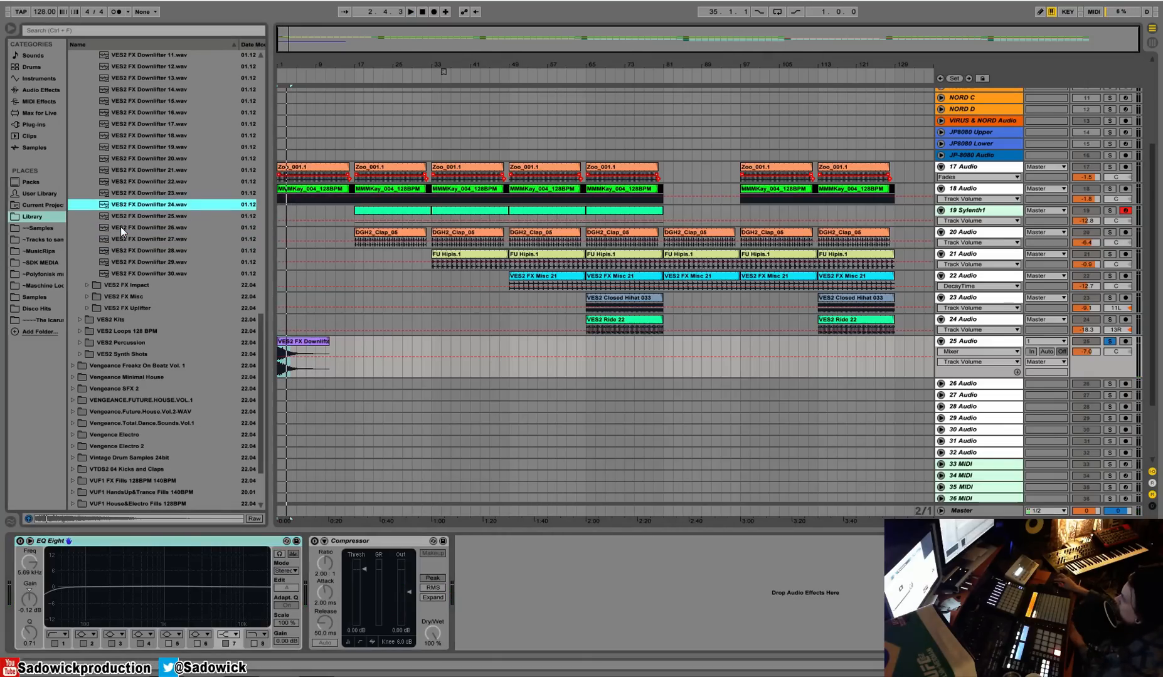
key("Up")
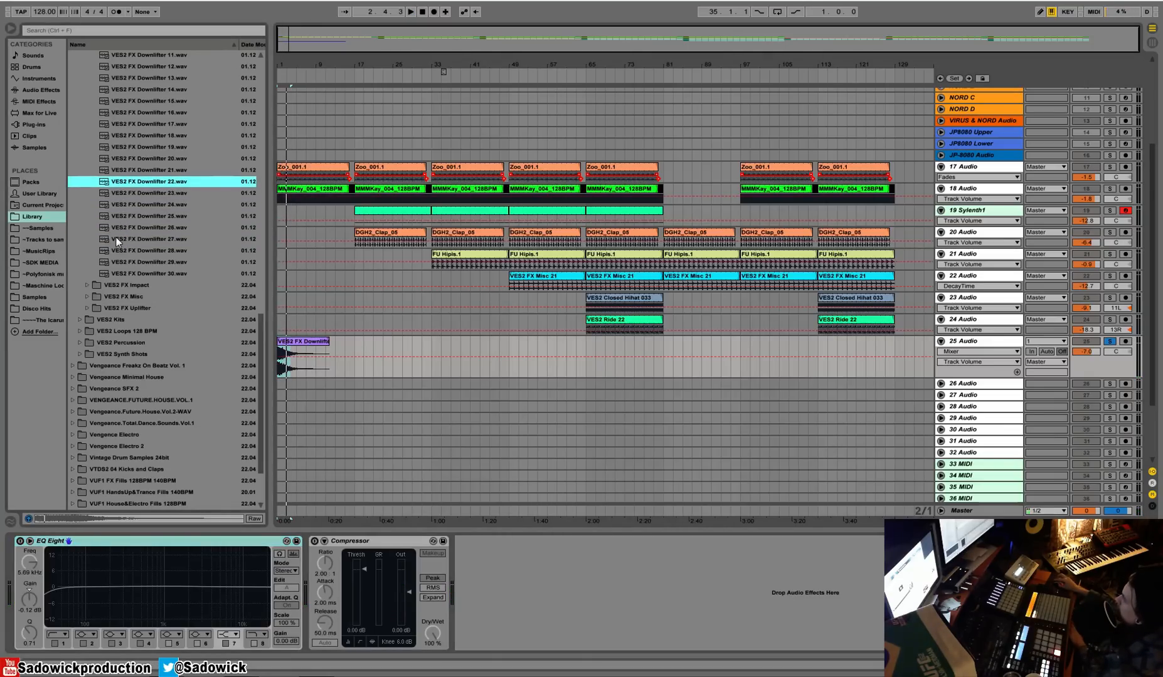
left_click_drag(135, 186, 318, 339)
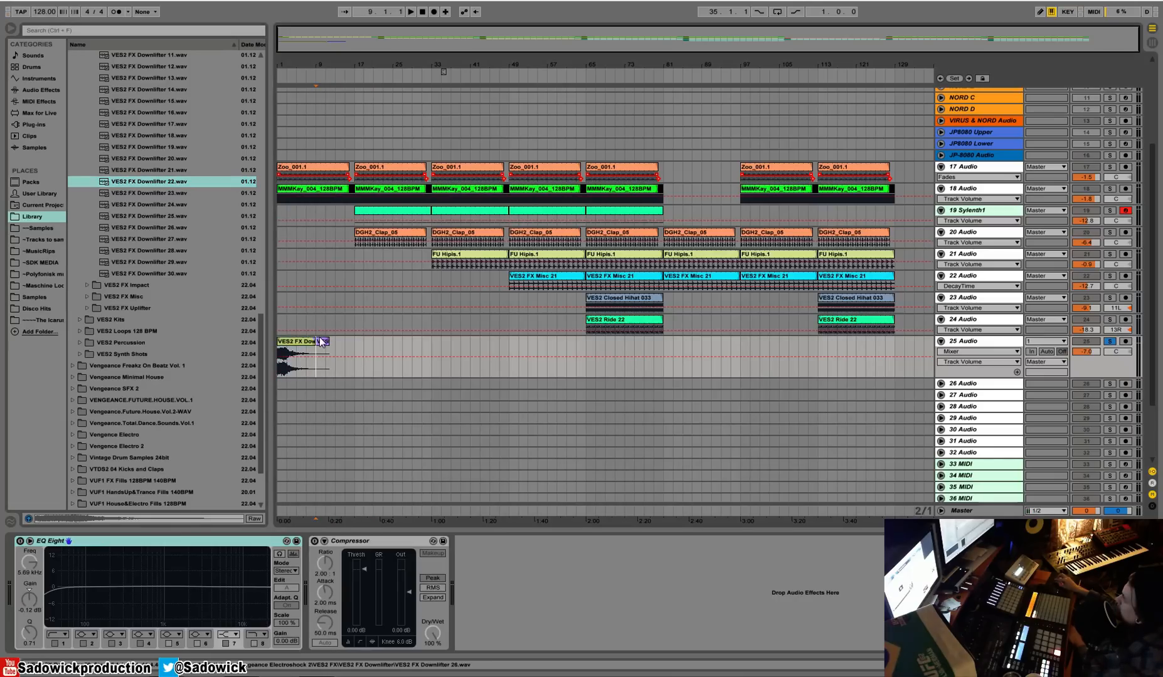
key("Delete")
Turn off warping for the new downlifter clip, transpose it to -6 st and play it.
key("shift+Tab")
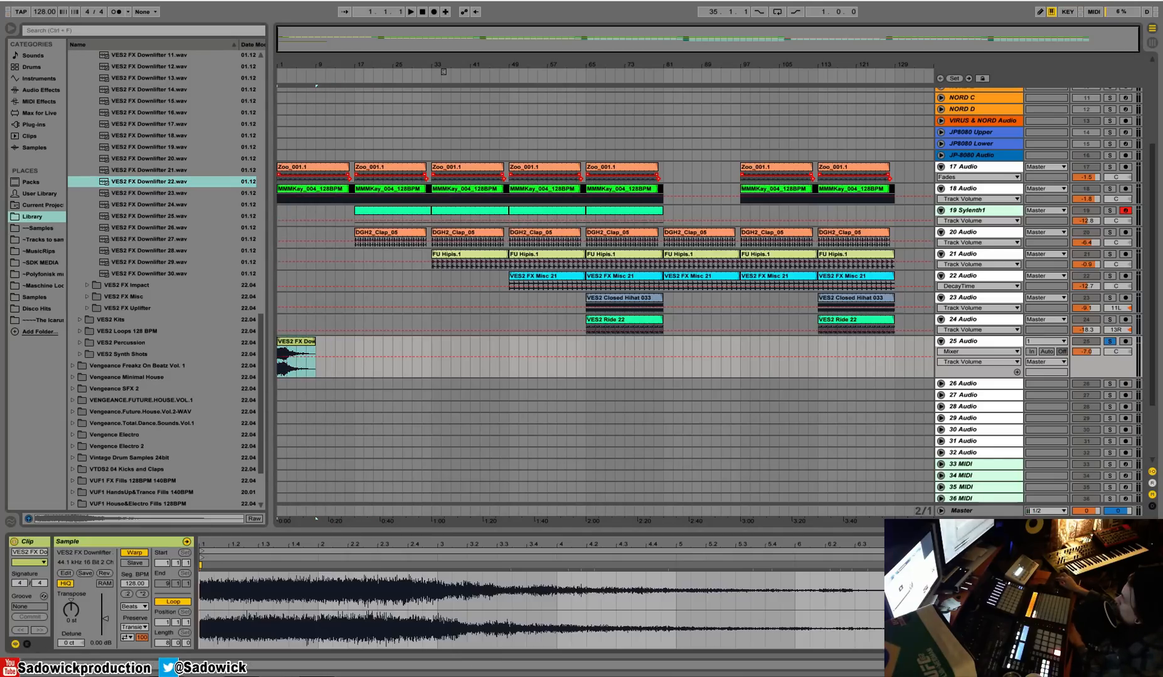
left_click(126, 554)
left_click_drag(68, 607, 69, 621)
key("space")
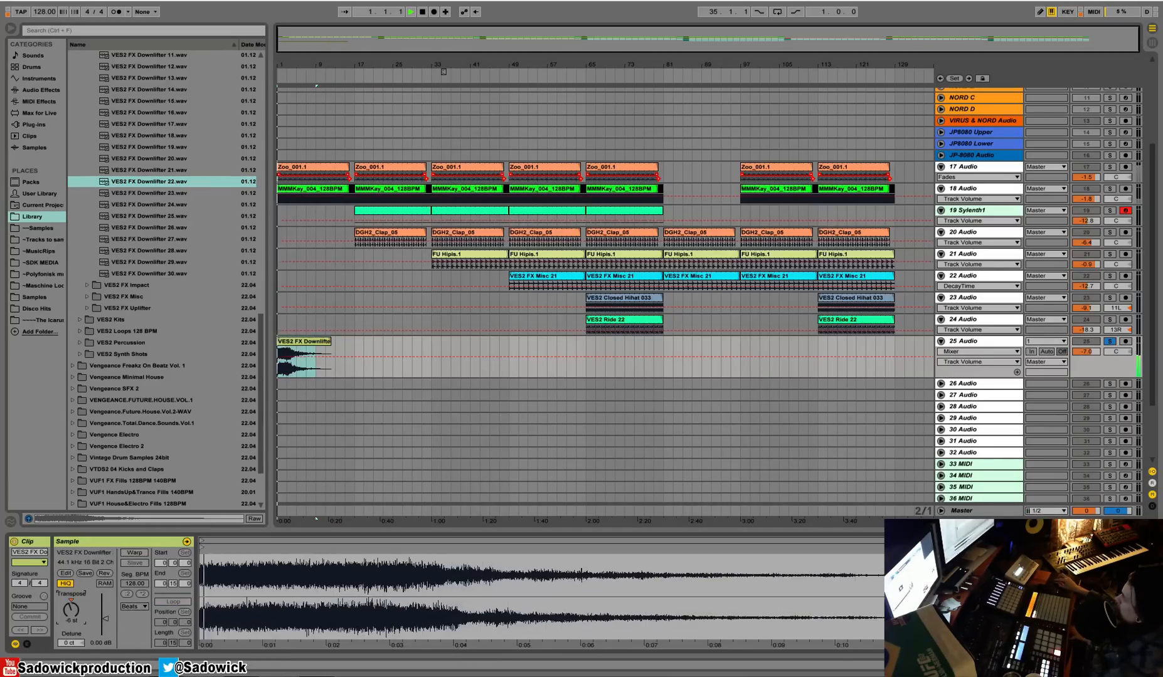
left_click(1111, 373)
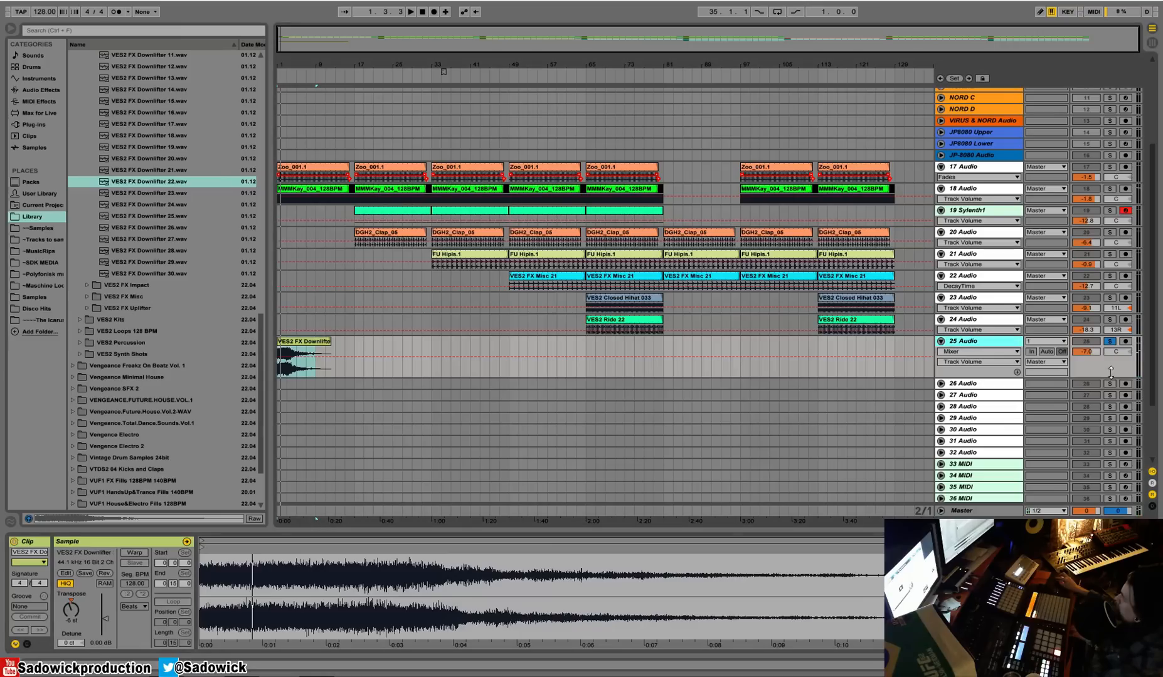
Copy the sidechained Compressor from 19 Sylenth1 to the end of track 25's effects and activate its EQ Eight with the lows cut.
left_click(978, 213)
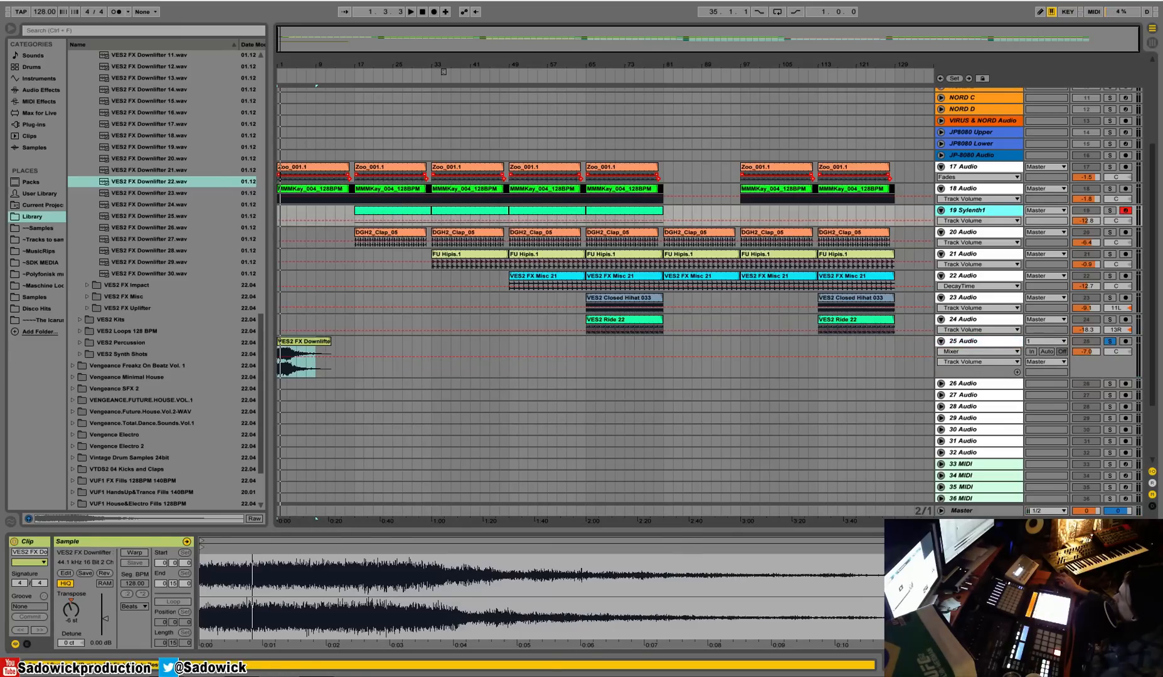
right_click(942, 396)
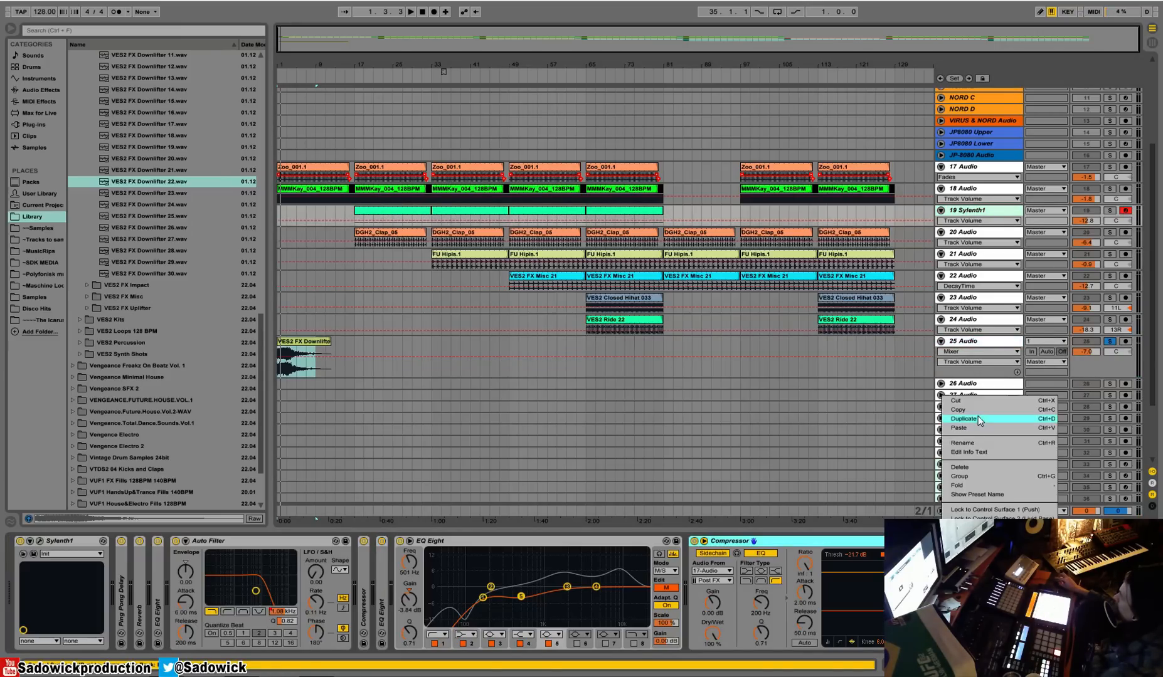
left_click(999, 409)
left_click(991, 342)
right_click(596, 584)
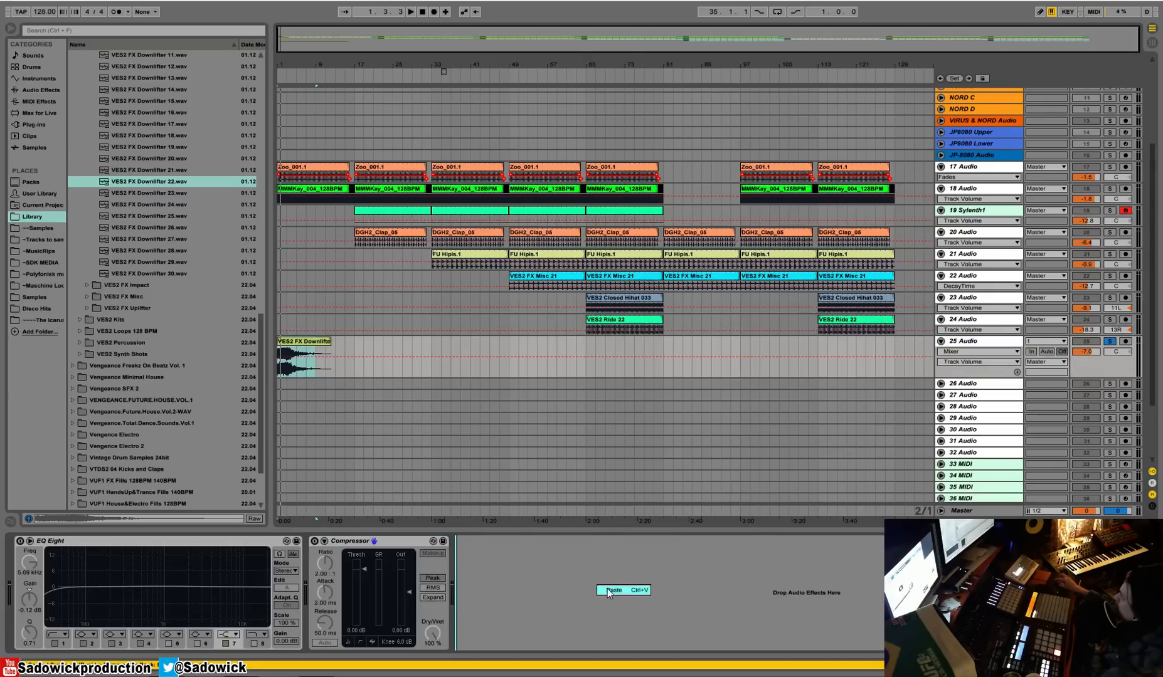
left_click(608, 590)
key("space")
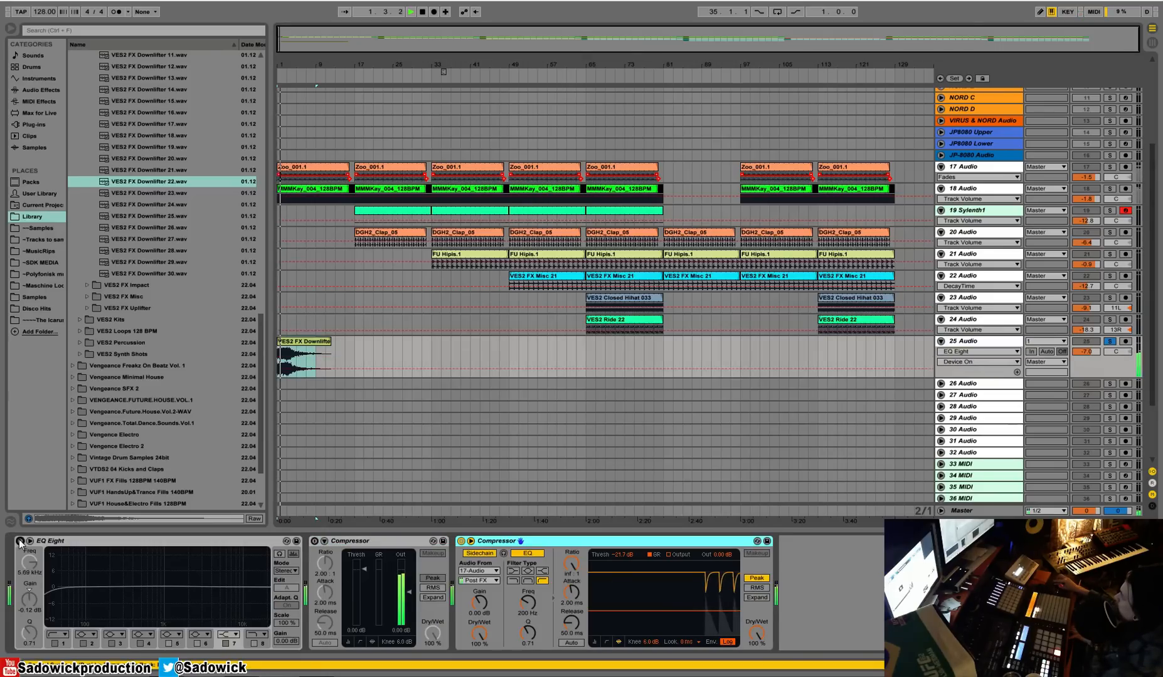
left_click(20, 541)
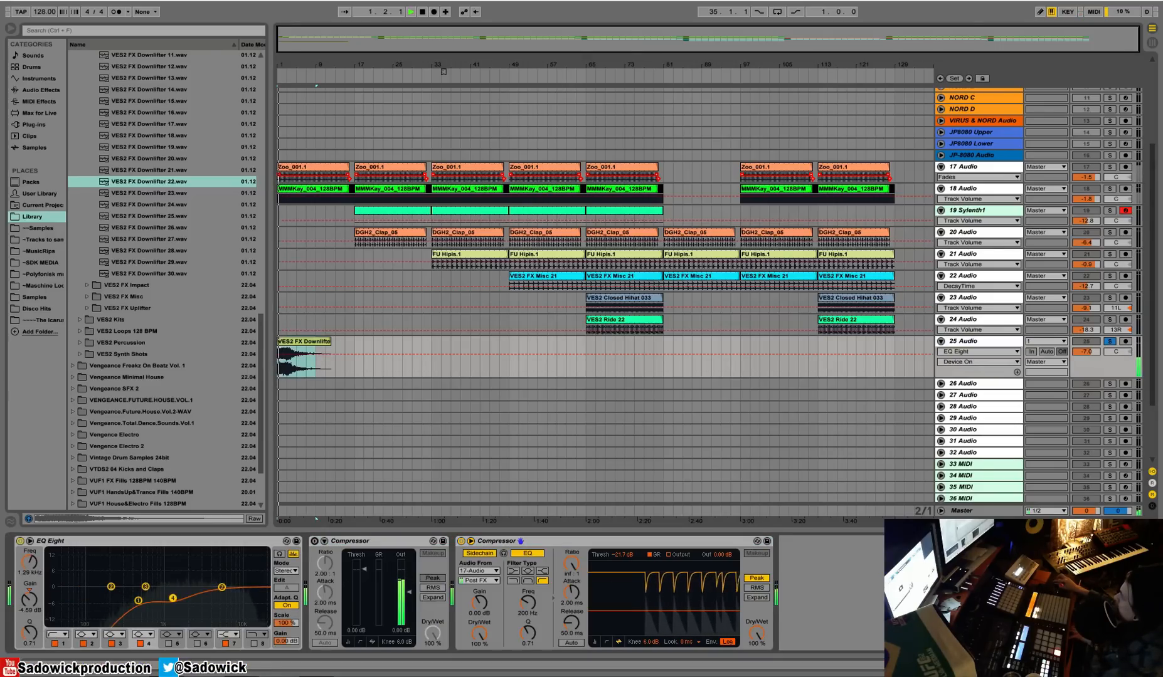
Insert a Reverb before track 25's EQ Eight with Chorus off, decay time 2.52 s and Dry/Wet 43%.
left_click(42, 90)
left_click_drag(101, 375, 90, 546)
left_click(203, 633)
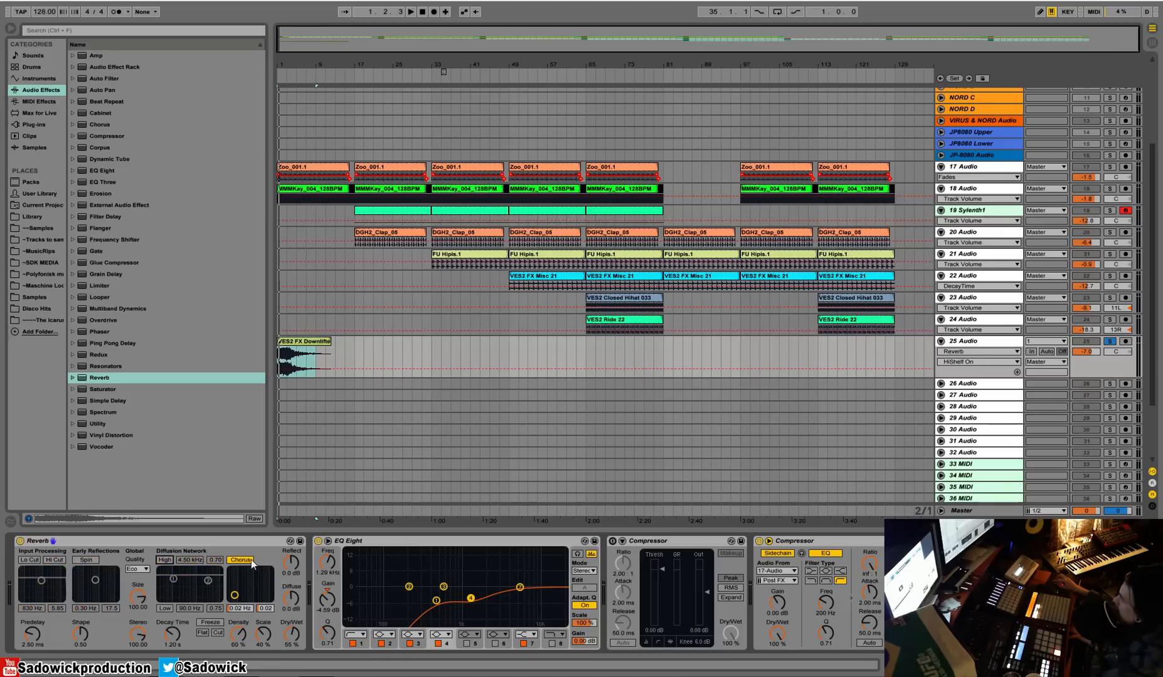
key("space")
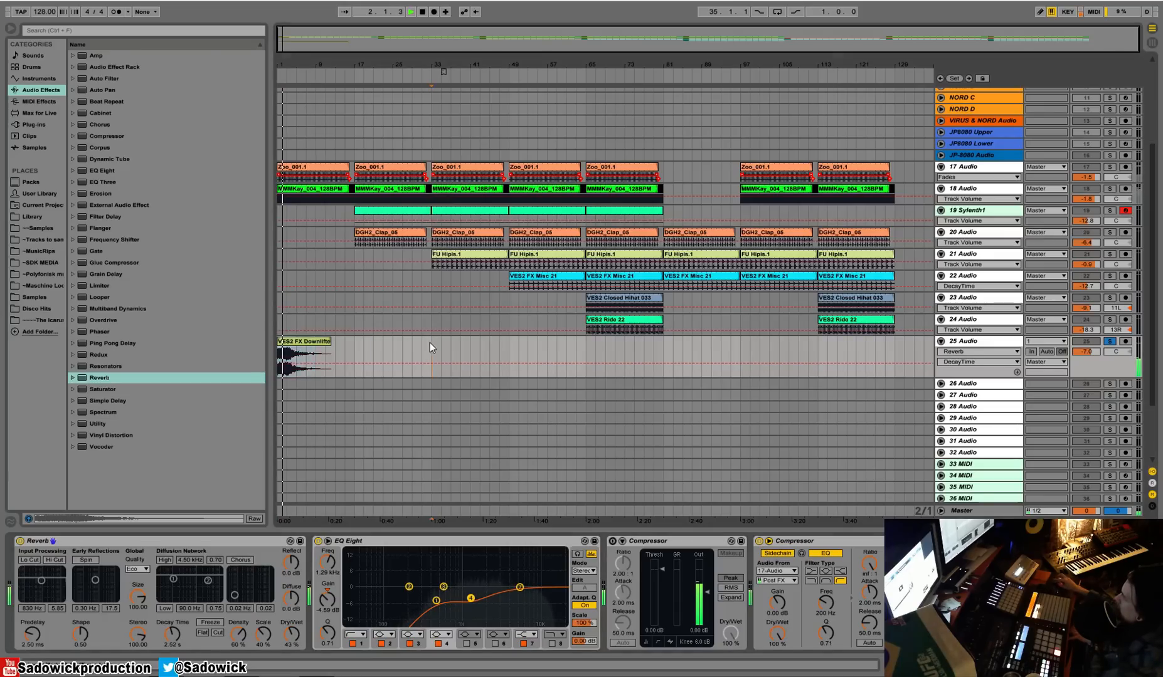
Duplicate the downlifter clip to bar 33 and play it unsoloed with the track volume at -12.4.
left_click_drag(430, 351, 249, 369)
key("ctrl+d")
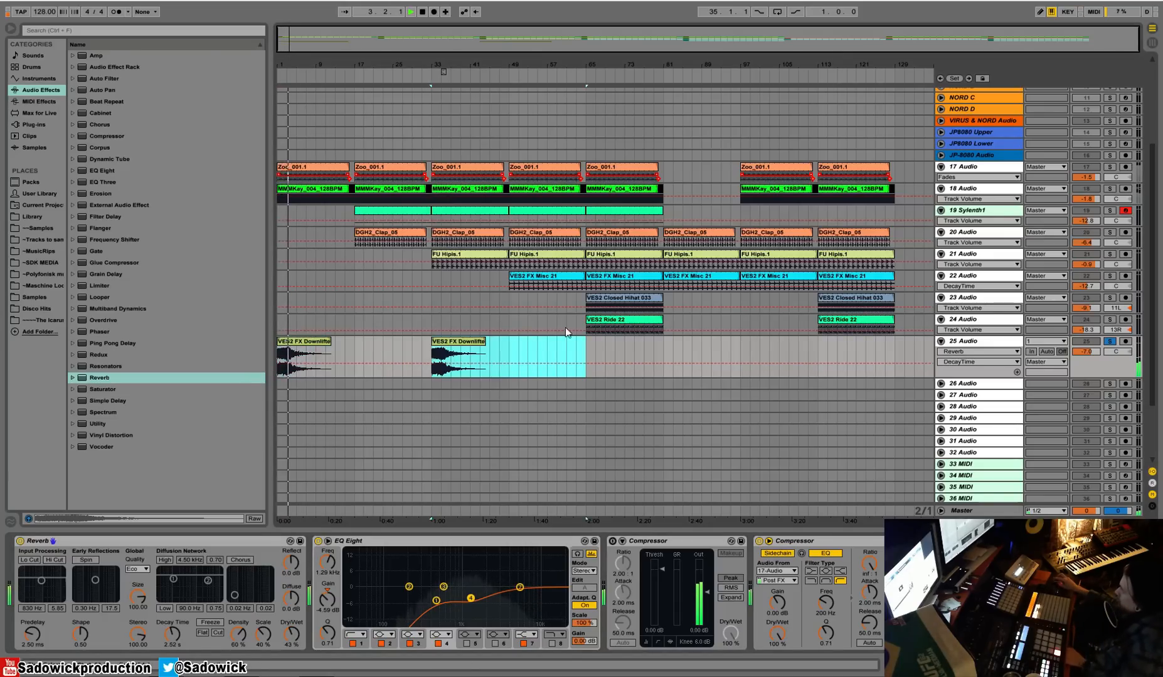
left_click_drag(1095, 350, 1092, 352)
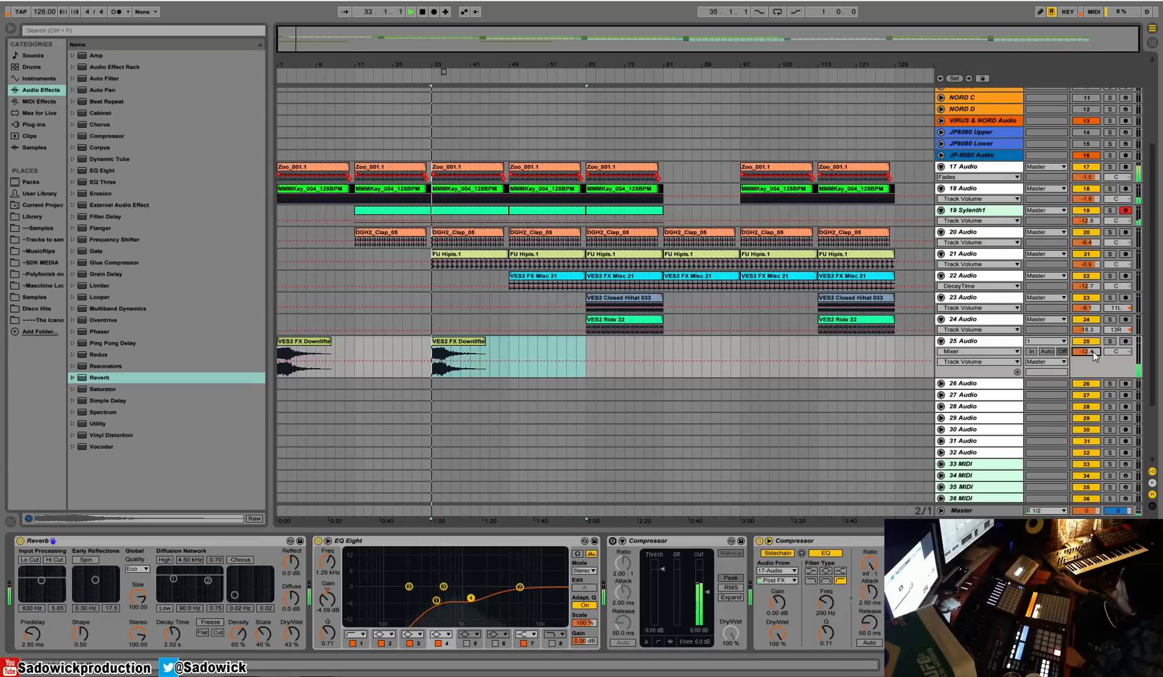
Adjust track 25's effects to EQ Eight band 7 at 5.29 kHz and 1.12 dB, Compressor threshold -41.4 dB and Reverb decay 4.98 s.
left_click_drag(471, 598, 467, 594)
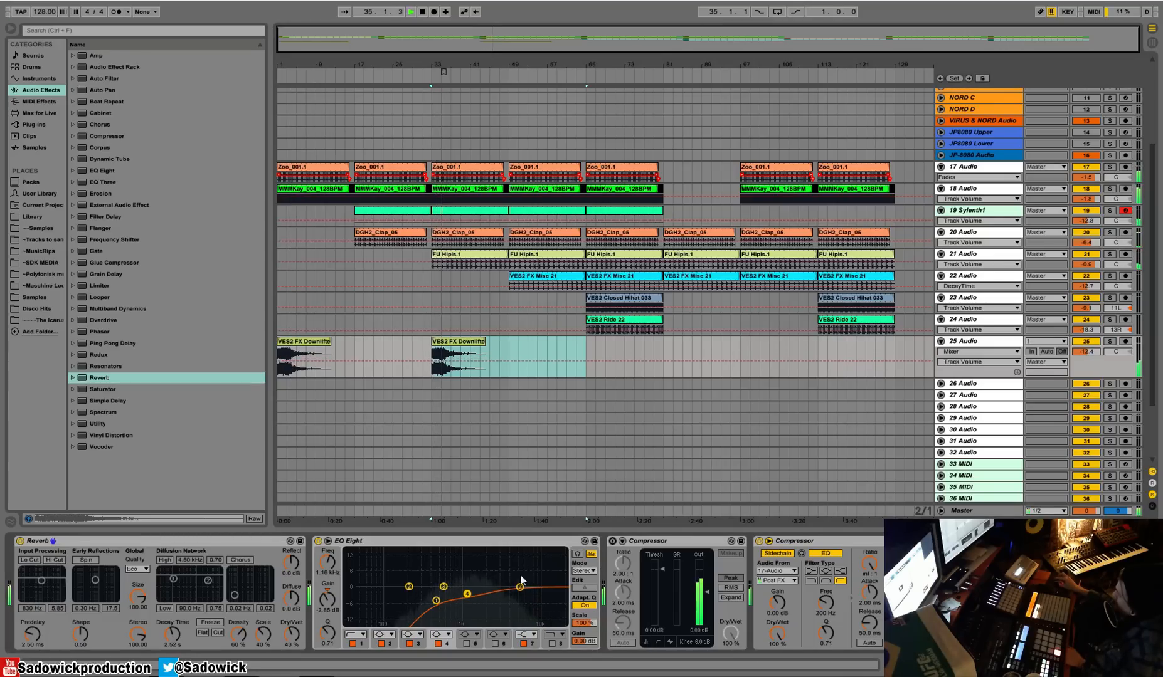
left_click_drag(520, 587, 517, 585)
left_click_drag(660, 569, 660, 618)
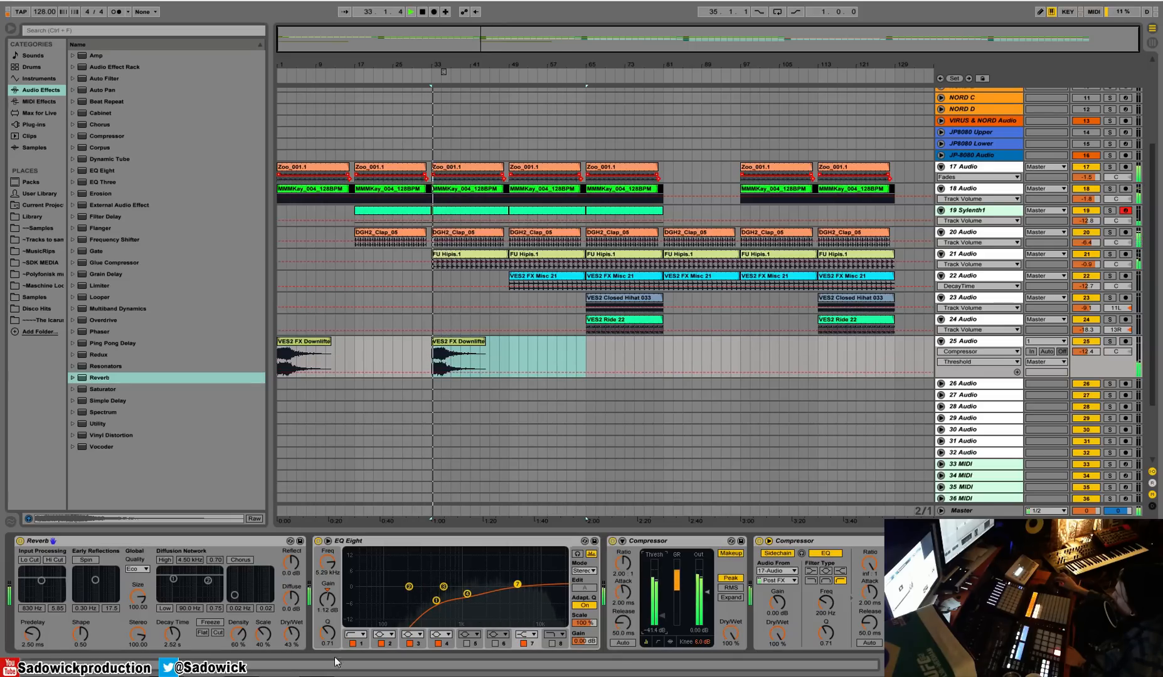
left_click_drag(168, 635, 168, 615)
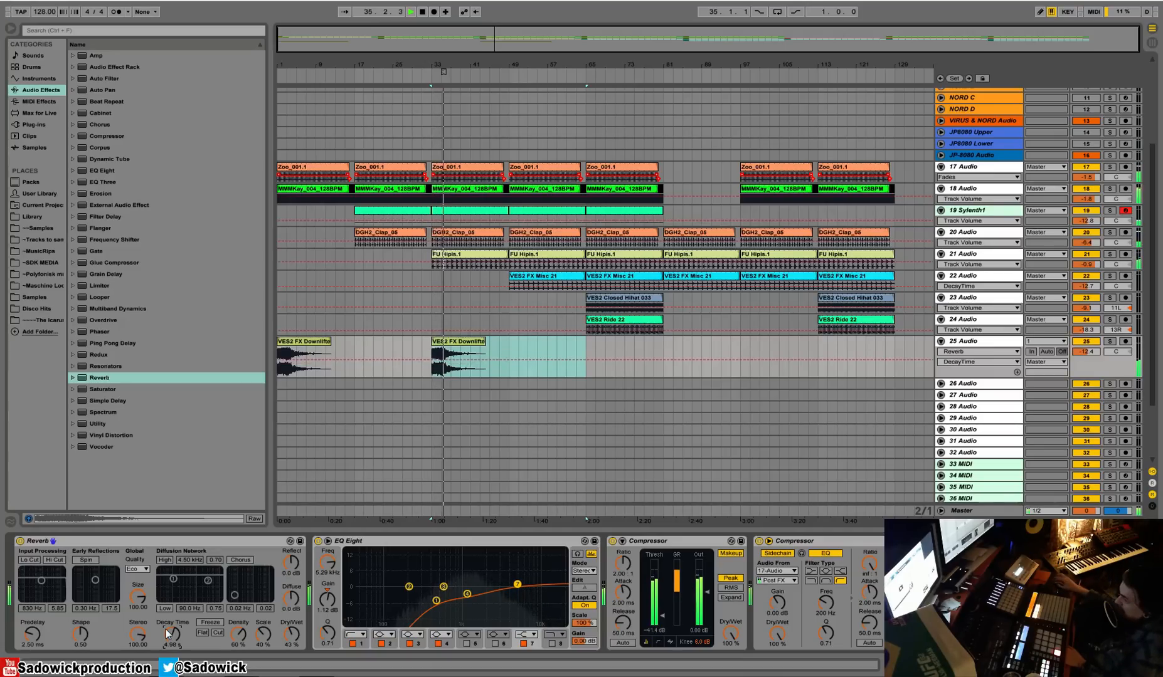
Duplicate the downlifter clip to bars 65 and 97 and lower the track volume to -14.7.
left_click_drag(582, 352, 435, 367)
key("ctrl+d")
left_click(1083, 355)
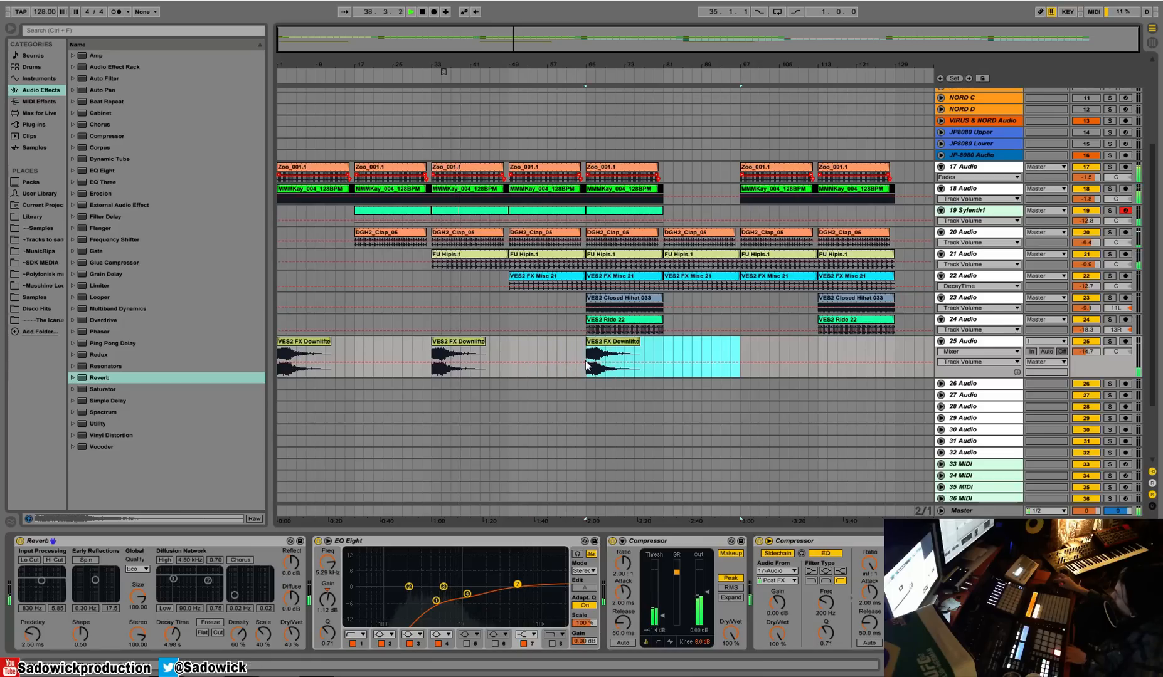
key("ctrl+d")
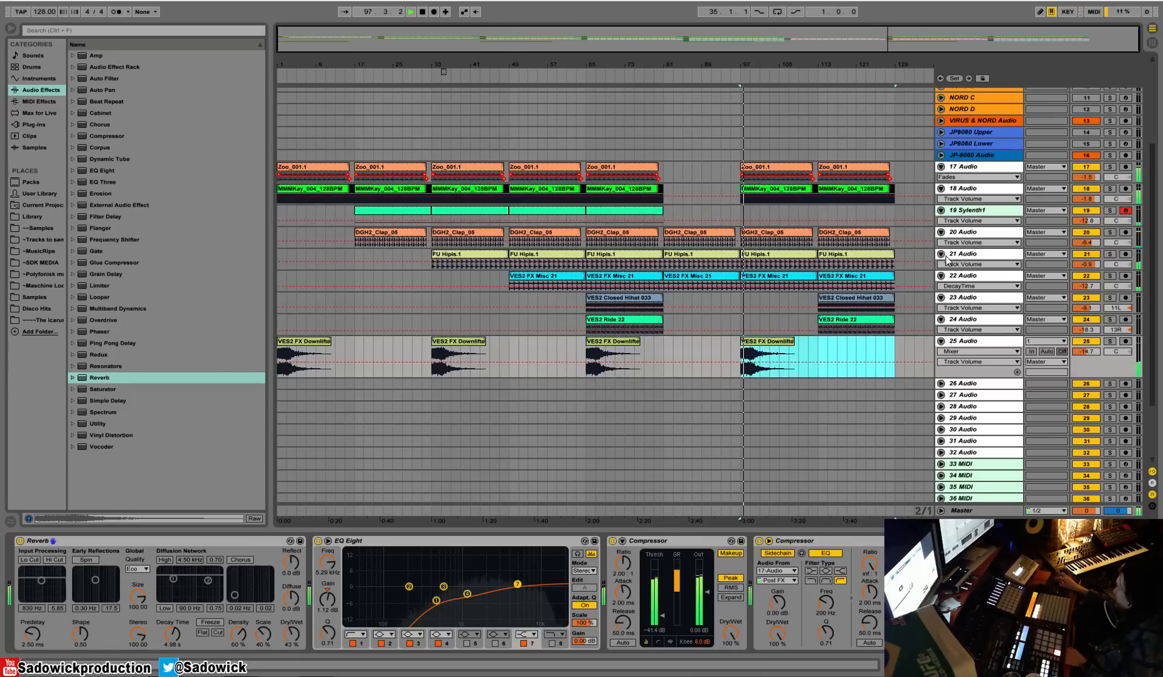
Audition the VES2 FX Impact samples and place VES2 FX Impact 27.wav at bar 81 on track 26 Audio.
left_click(40, 229)
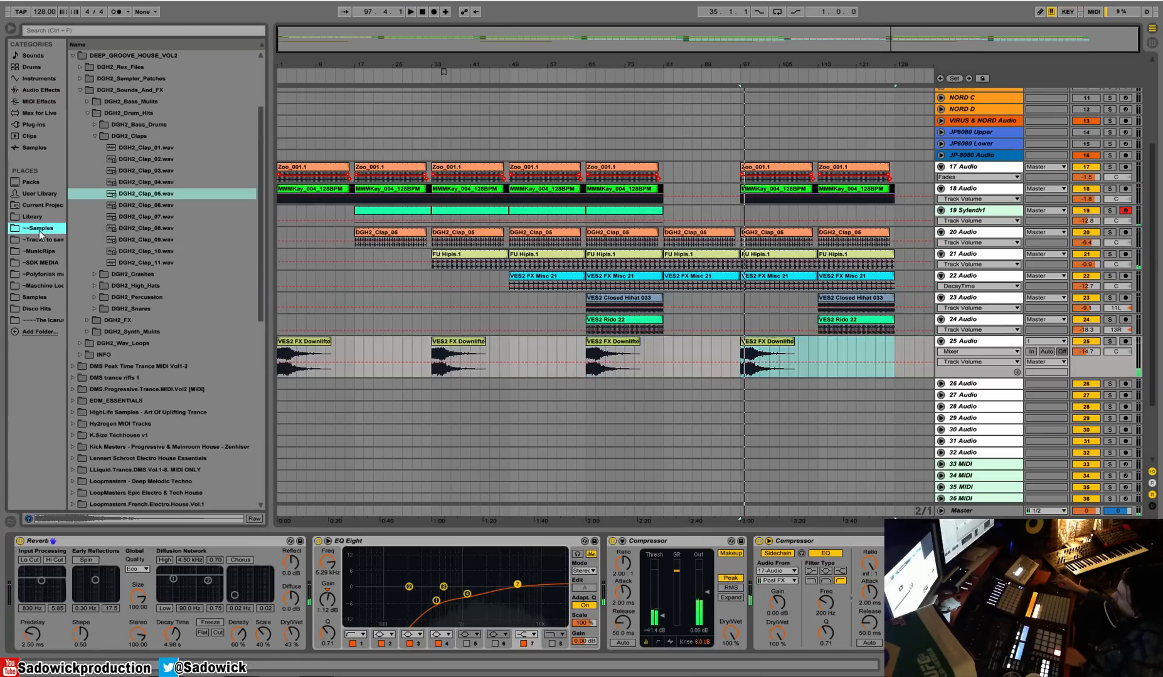
left_click(38, 218)
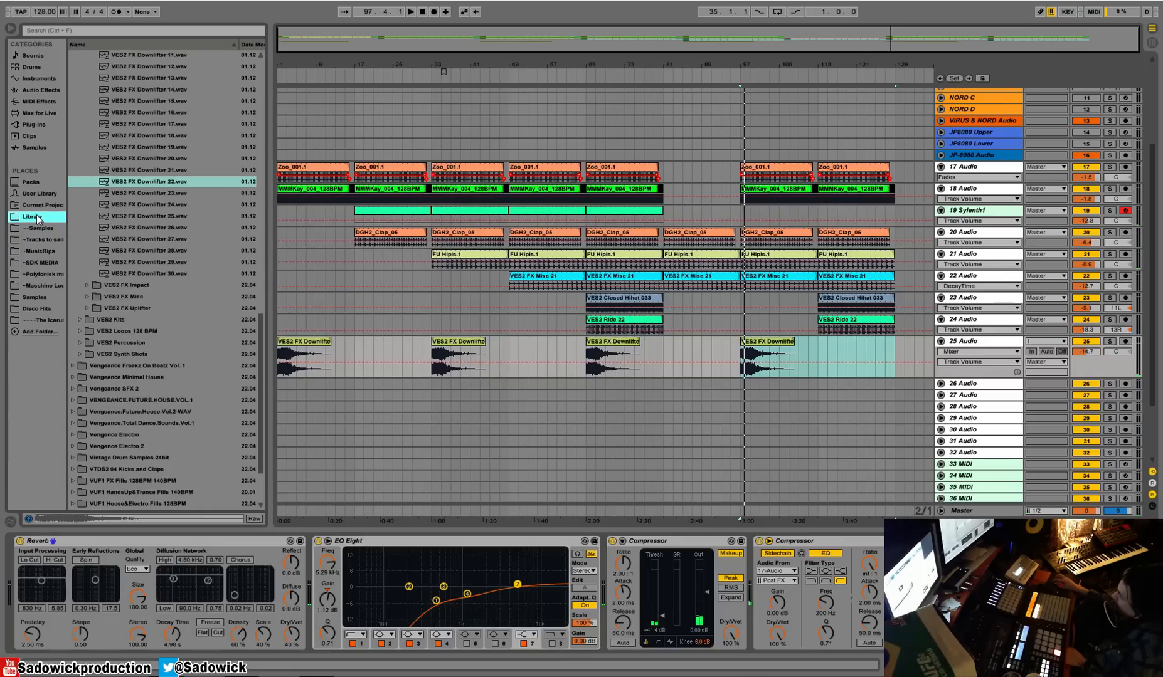
left_click(88, 288)
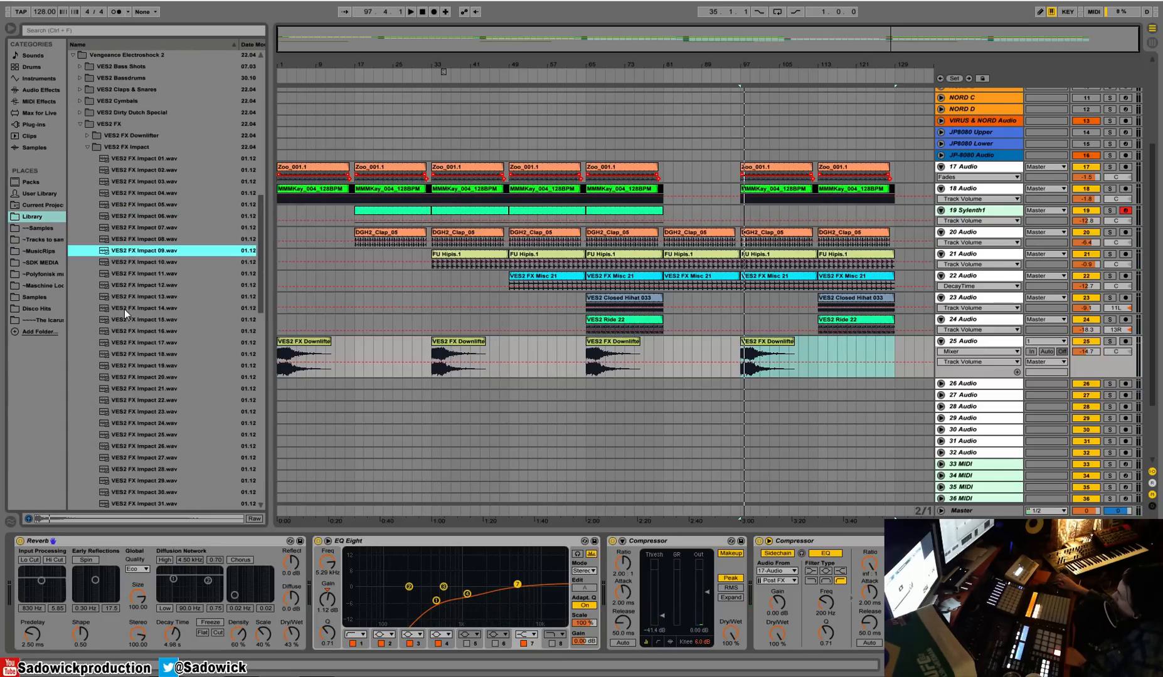
left_click(128, 286)
left_click(126, 335)
left_click(123, 365)
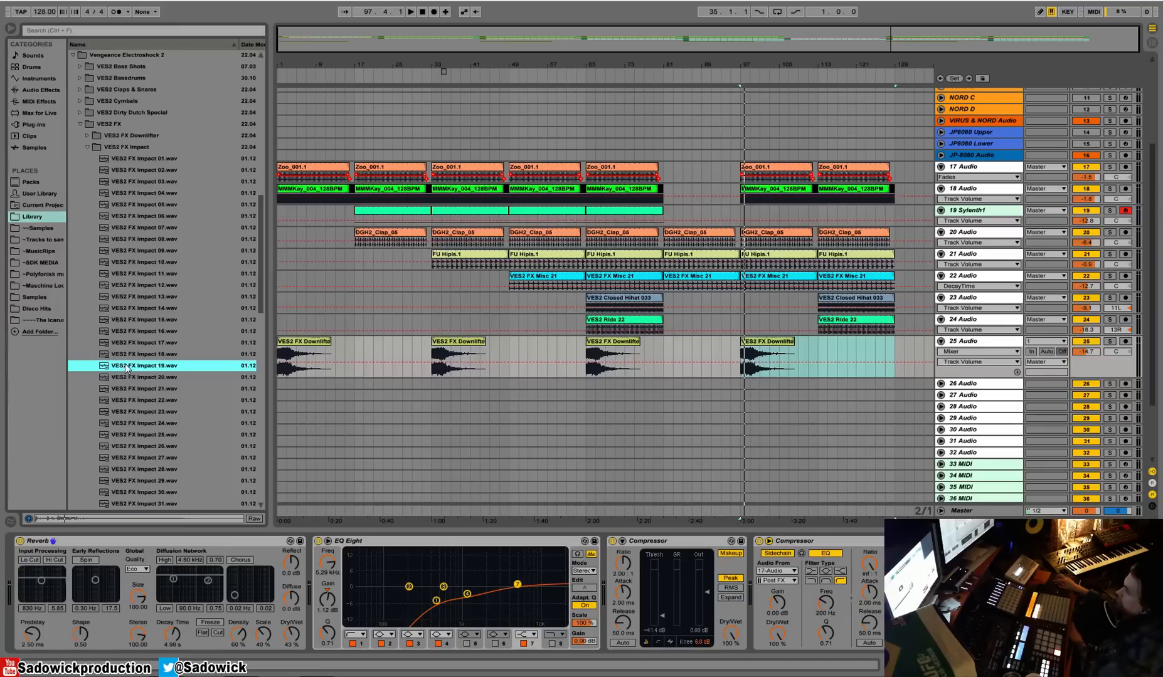
key("Down")
key("Down")
key("Down")
key("Down")
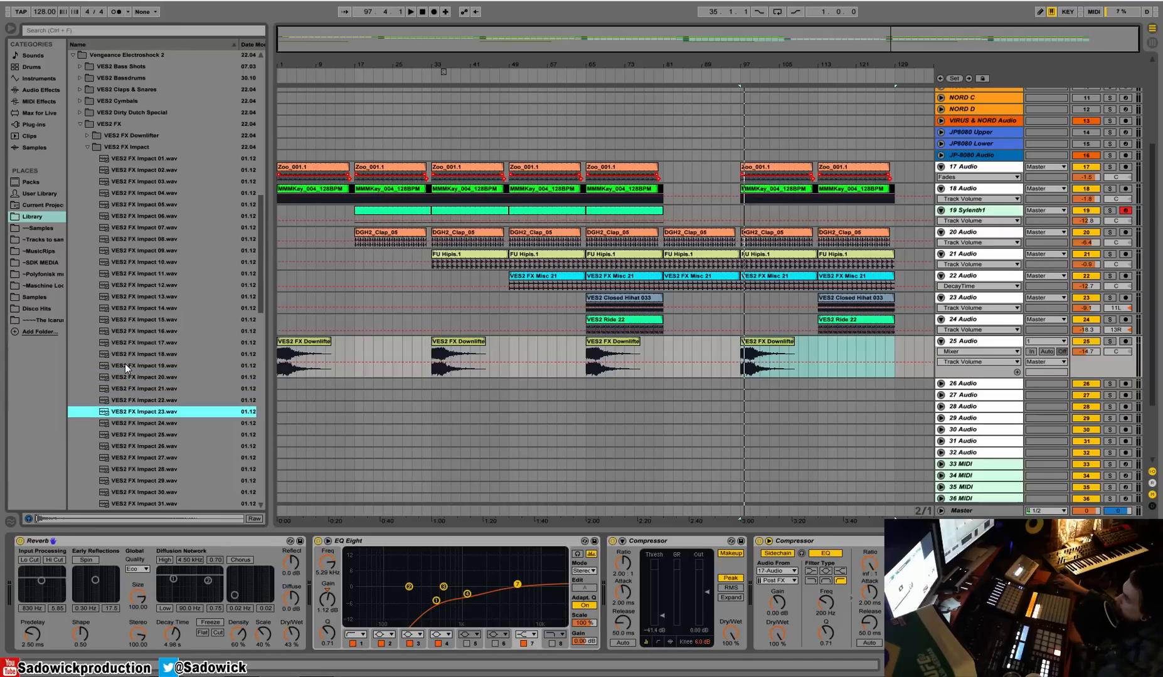
key("Down")
key("Down")
key("Down")
key("Down")
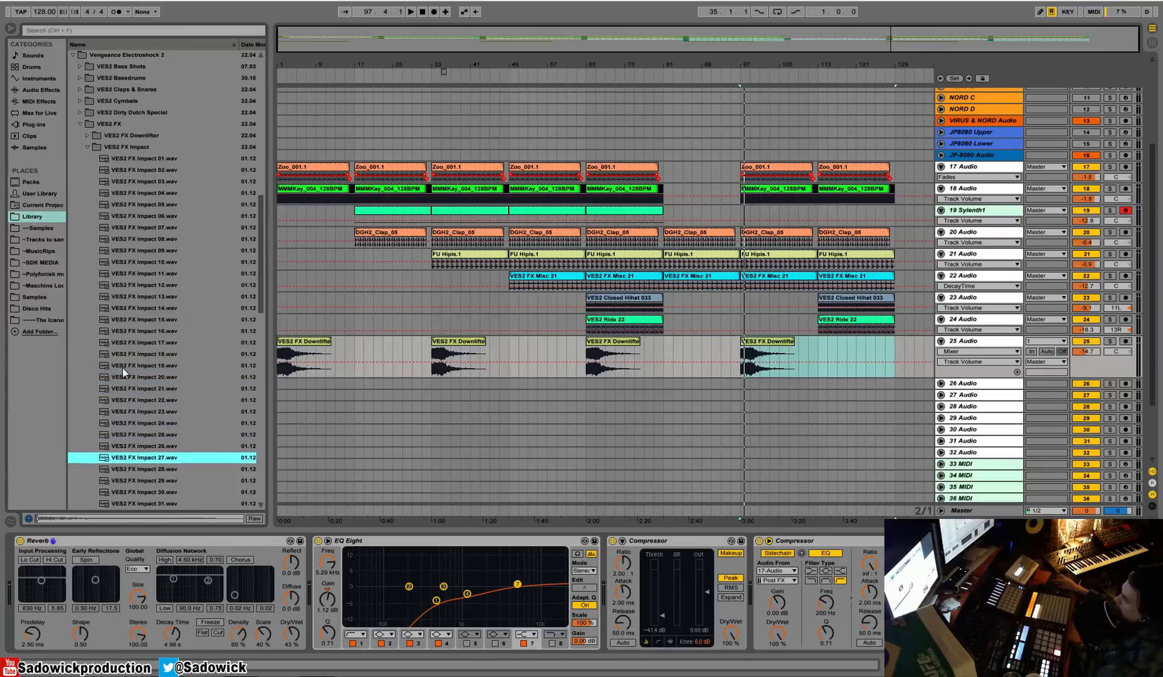
mouse_move(138, 459)
left_mouse_down()
mouse_move(643, 411)
mouse_move(662, 386)
left_mouse_up()
Set track 26 Audio's volume to -4.4 while playing and duplicate the impact clip to bar 89.
key("space")
left_click_drag(1084, 395, 1085, 404)
left_click(697, 390)
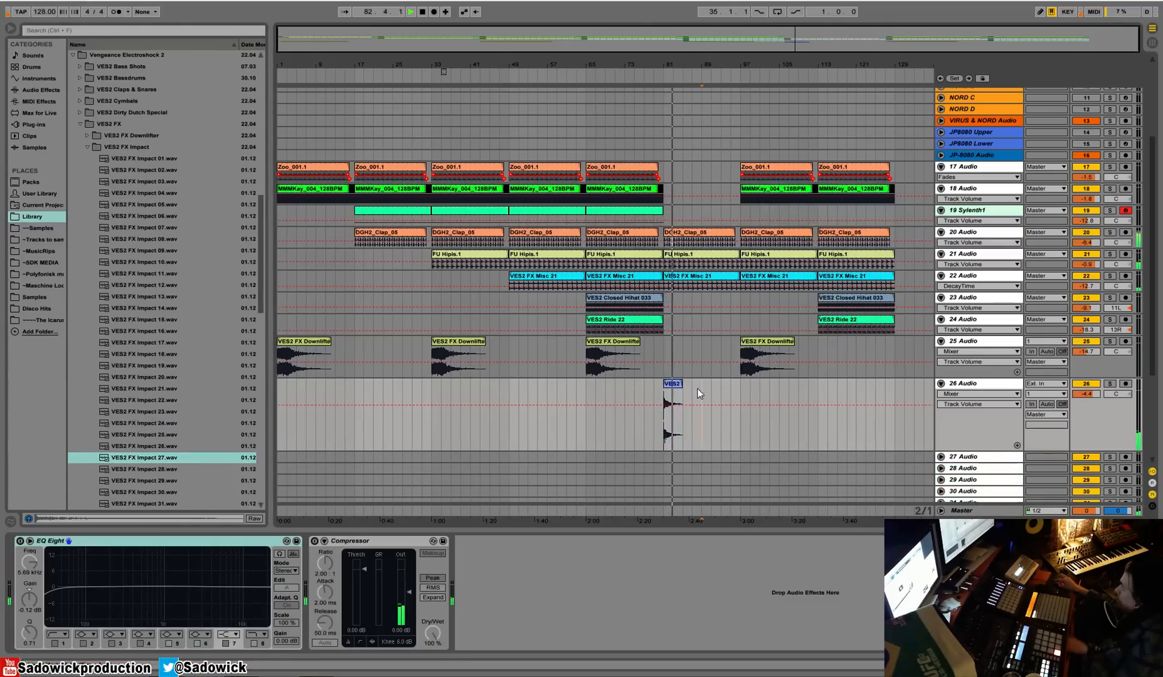
left_click_drag(698, 389, 664, 401)
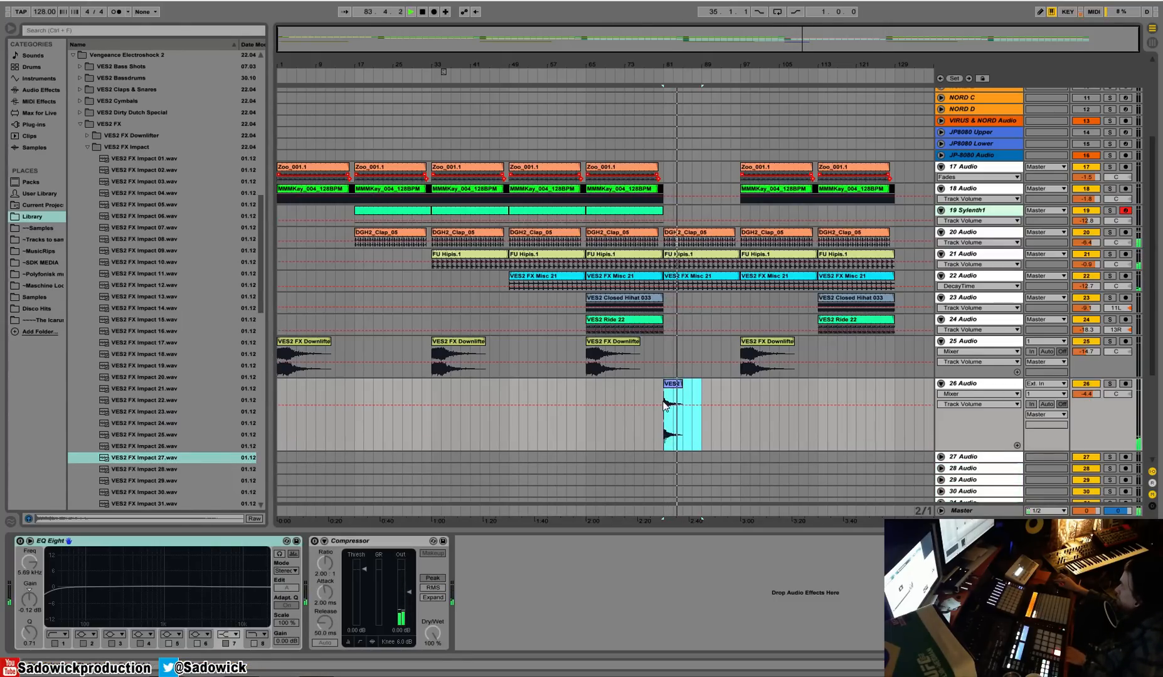
key("ctrl+d")
left_click_drag(1012, 450, 1013, 357)
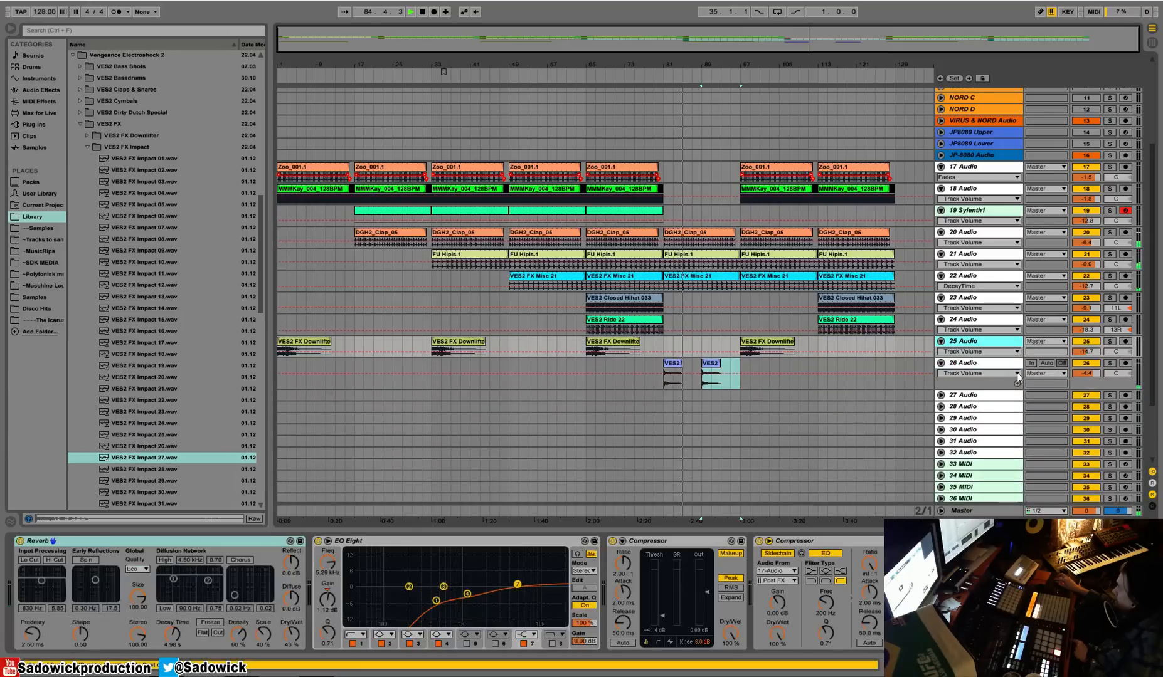
Audition the VES2 FX Uplifter samples and place VES2 FX Uplifter 14.wav before bar 97 on track 27 Audio.
left_click(994, 396)
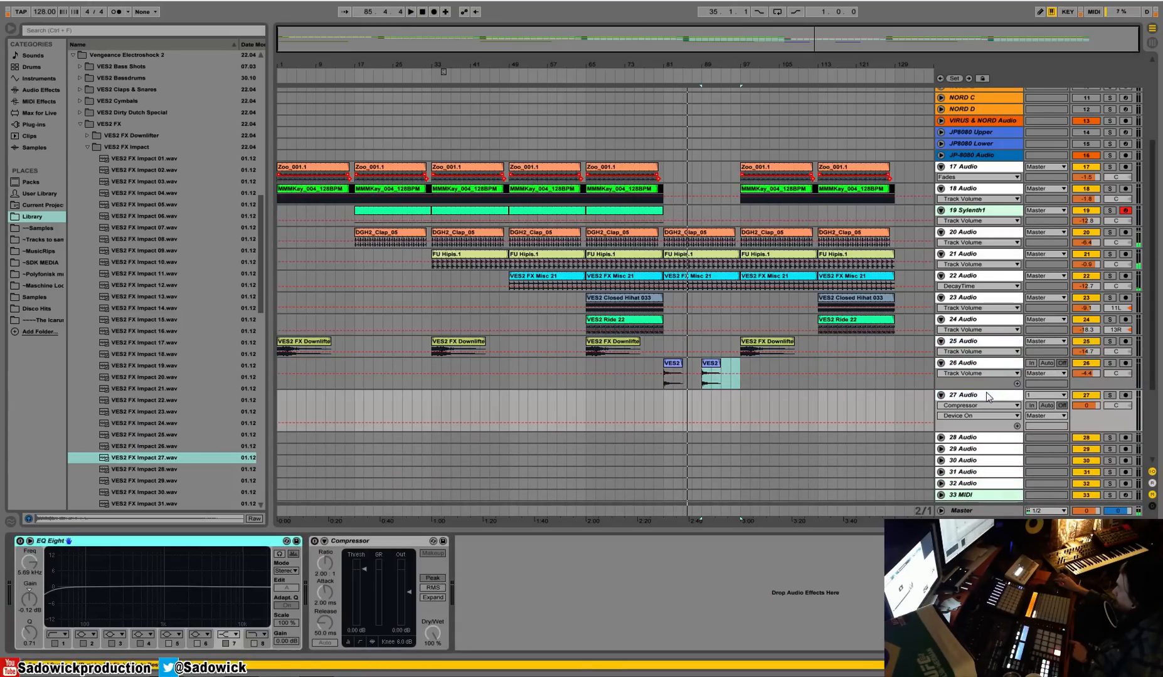
left_click(87, 148)
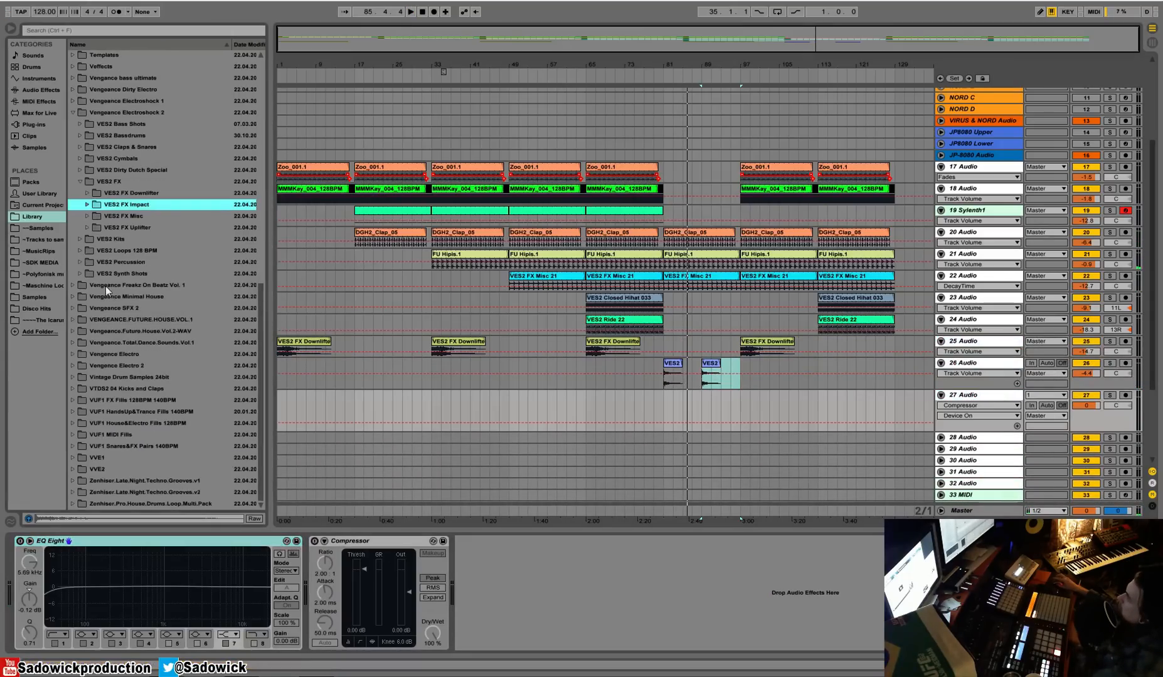
left_click(87, 228)
left_click(160, 364)
scroll(160, 364, "down", 3)
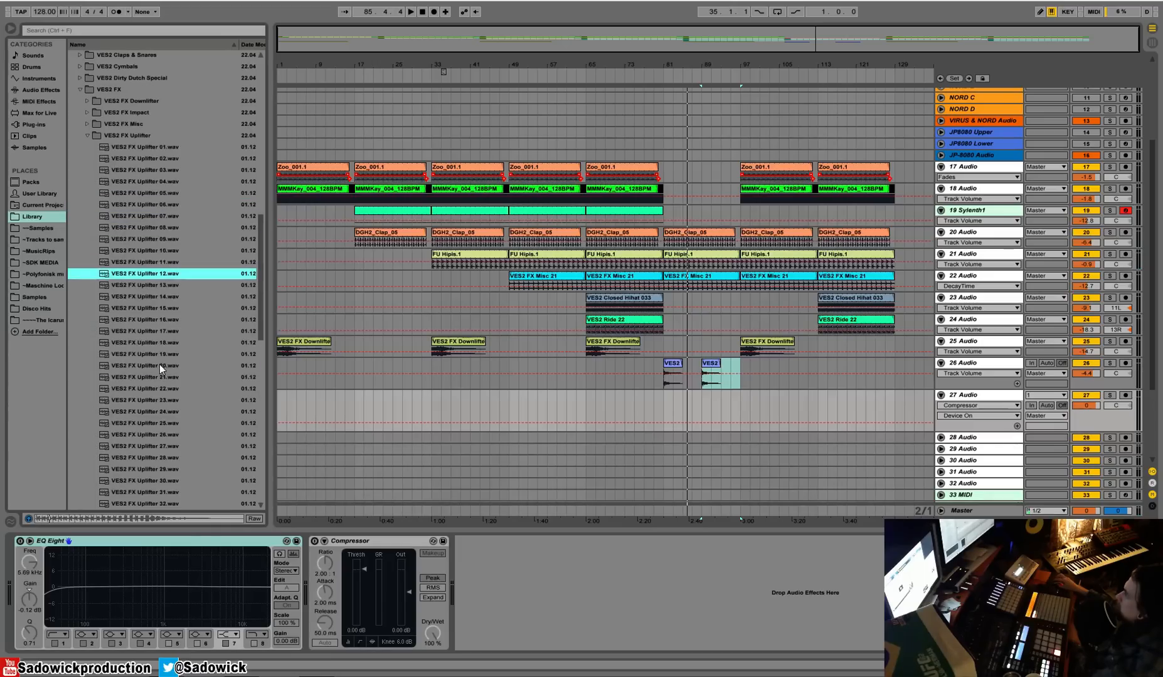
key("Down")
key("Down")
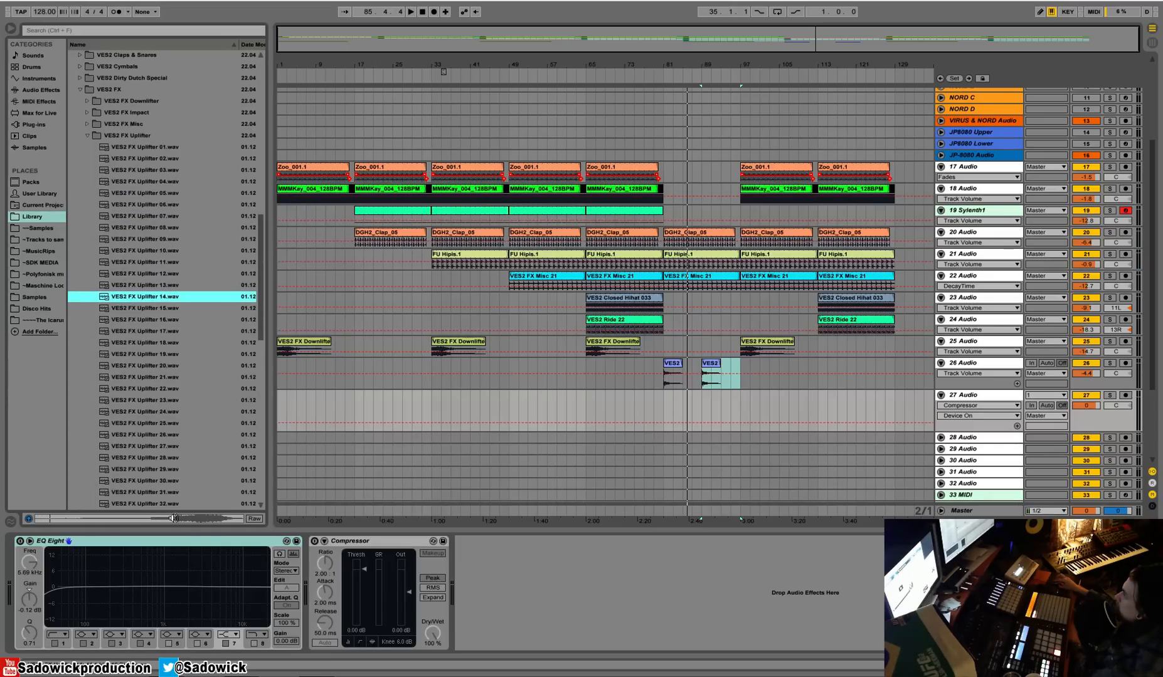
left_click_drag(146, 301, 703, 405)
Move the uplifter clip on track 27 Audio so that it ends exactly at bar 97.
key("space")
left_click_drag(741, 63, 728, 350)
mouse_move(725, 396)
left_mouse_down()
mouse_move(758, 396)
mouse_move(747, 397)
left_mouse_up()
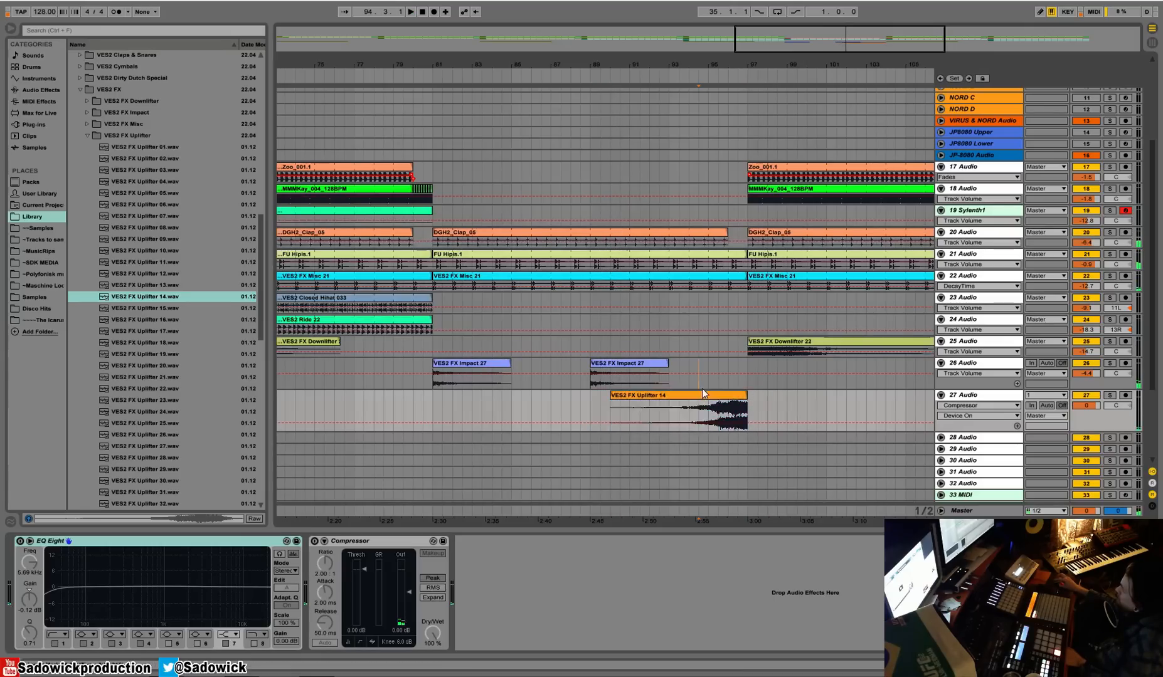
Change the warp mode of the VES2 FX Uplifter 14 clip on track 27 Audio to Re-Pitch.
key("space")
left_click(699, 384)
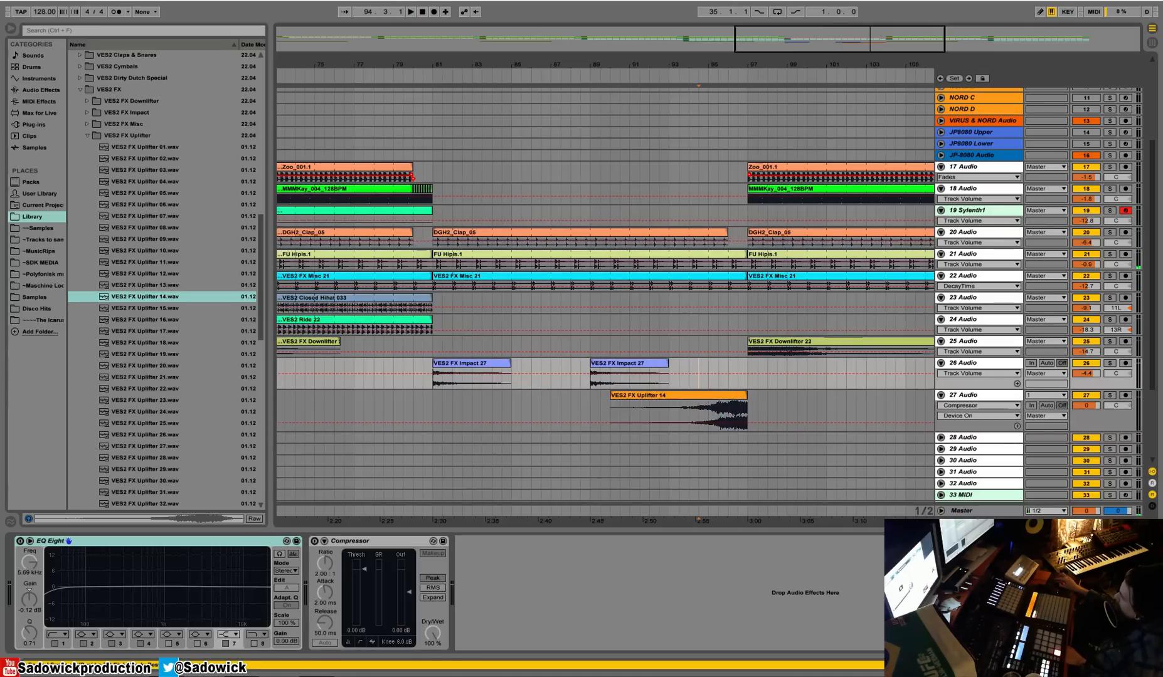
key("shift+Tab")
key("shift+Tab")
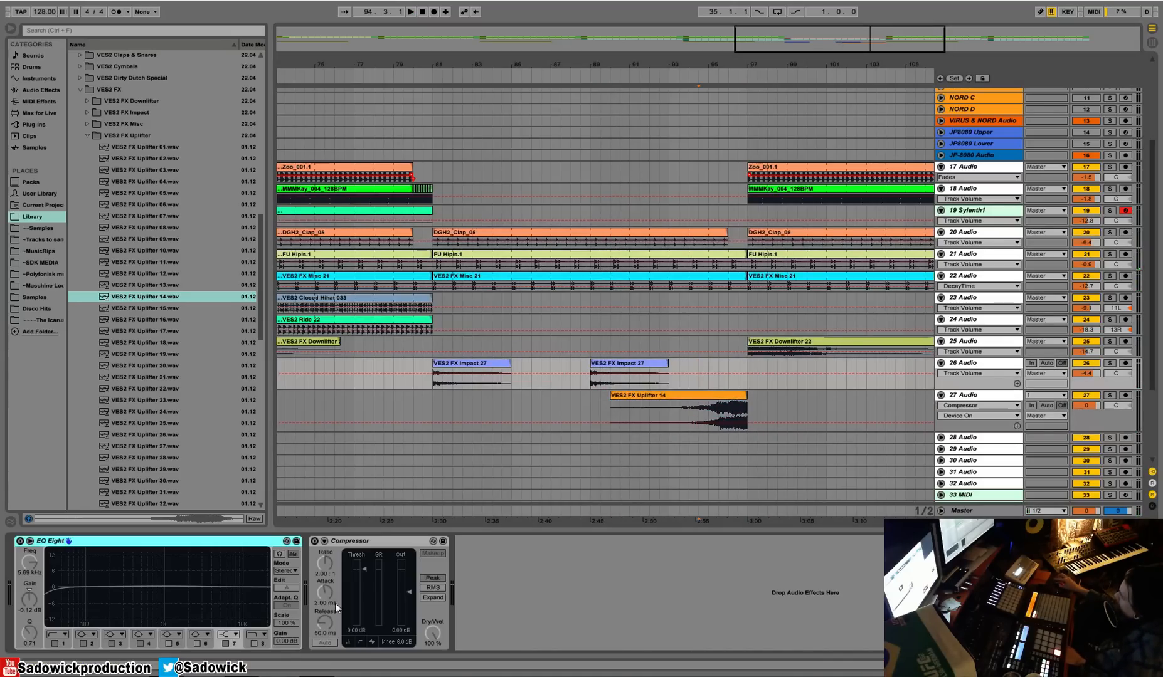
left_click(697, 396)
key("space")
key("shift+Tab")
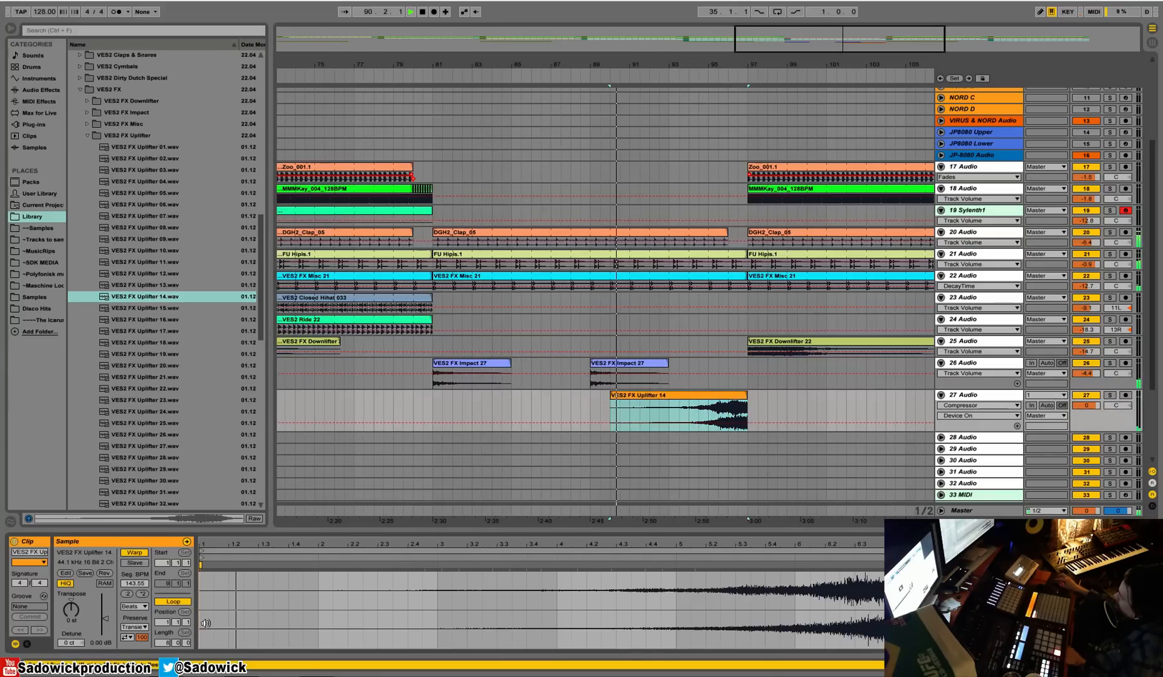
left_click(134, 606)
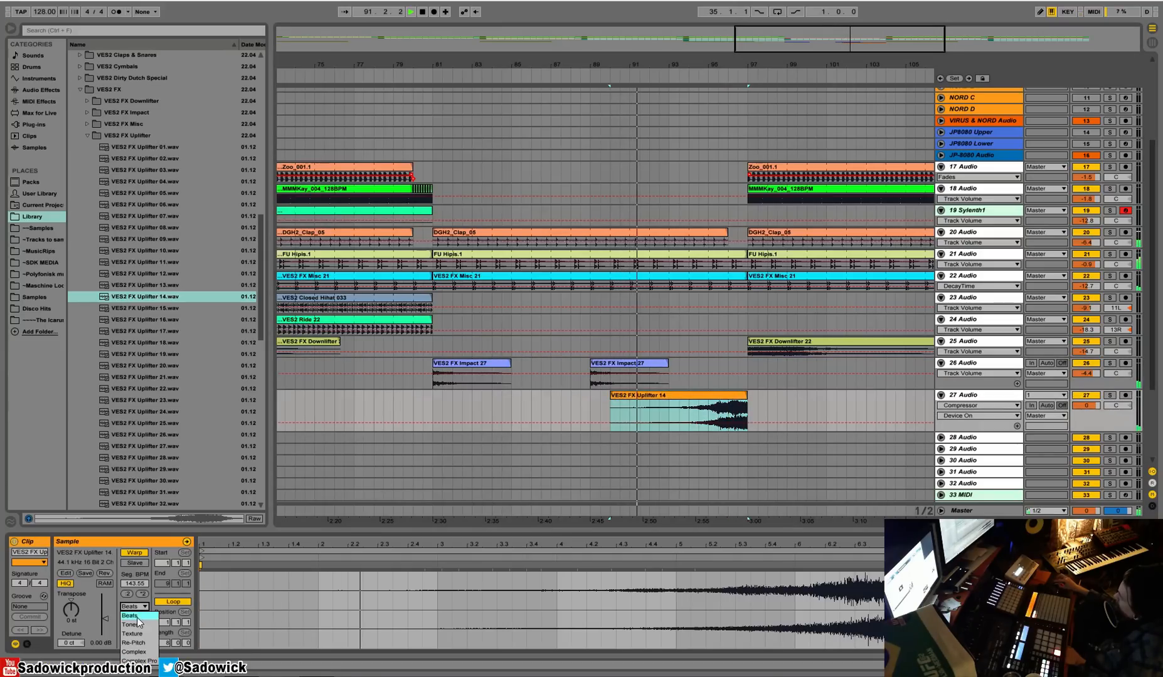
left_click(139, 643)
Copy the sidechain Compressor from track 25 Audio to track 27 Audio and lower track 27's volume to -11.1.
left_click_drag(1086, 406, 1085, 422)
left_click(983, 342)
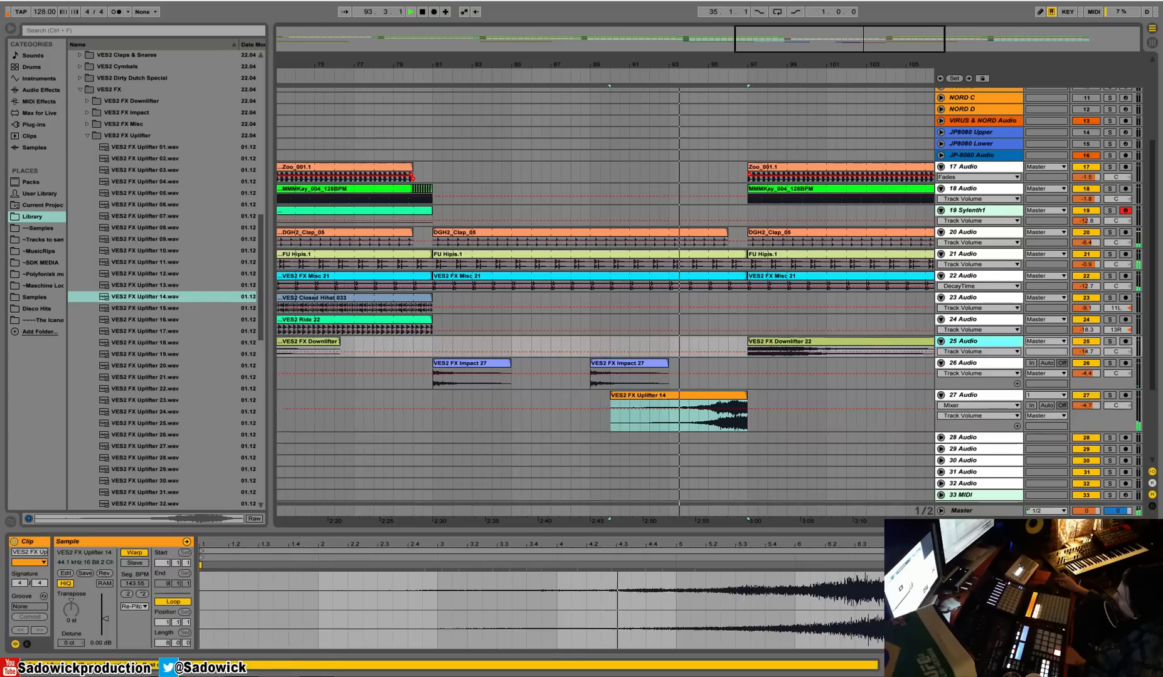
key("shift+Tab")
right_click(826, 538)
left_click(844, 406)
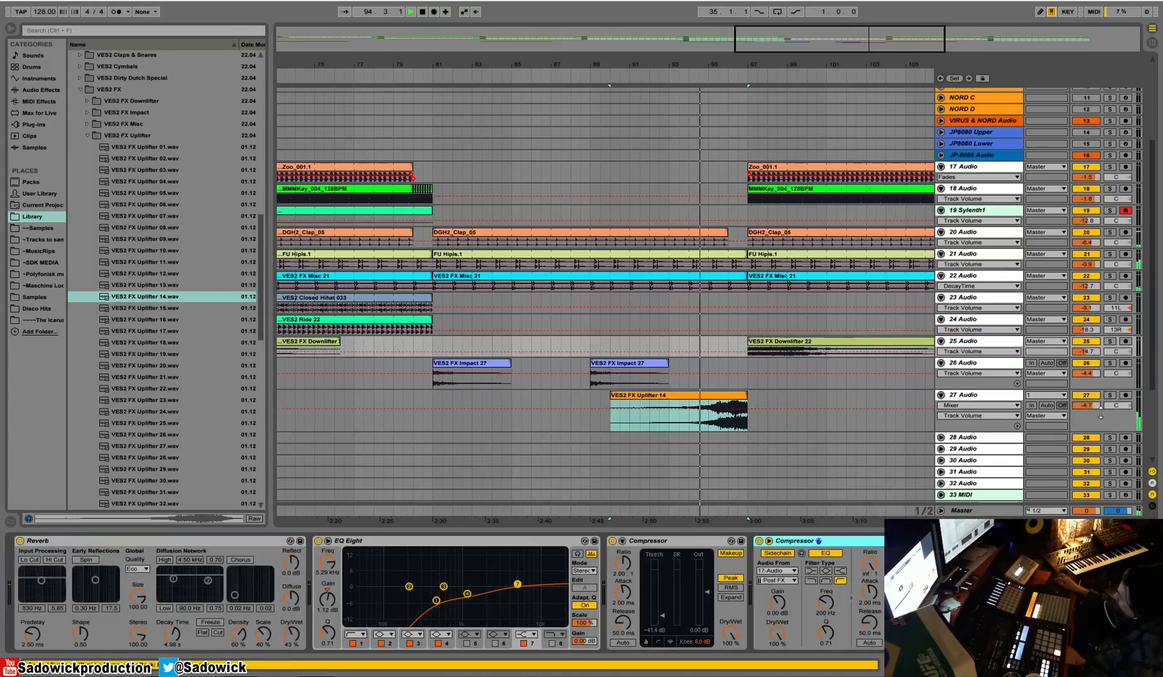
left_click(982, 396)
key("ctrl+v")
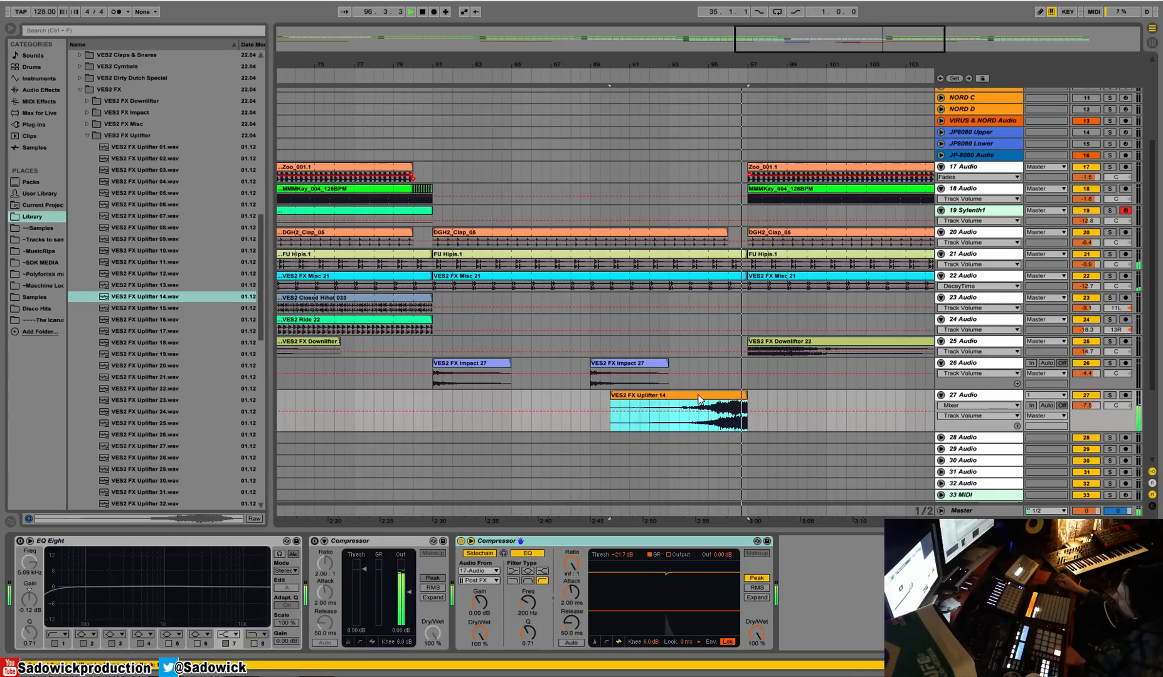
left_click_drag(1086, 406, 1086, 416)
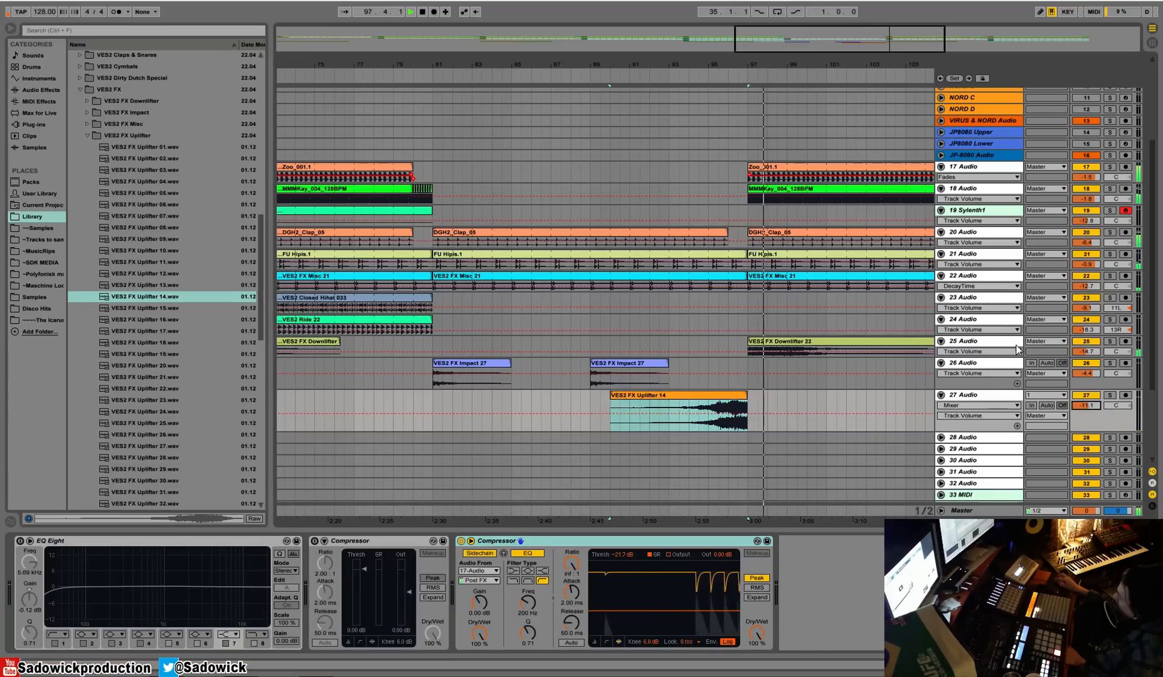
Copy the Reverb from track 25 Audio and paste it ahead of the EQ Eight on track 27 Audio.
left_click(979, 342)
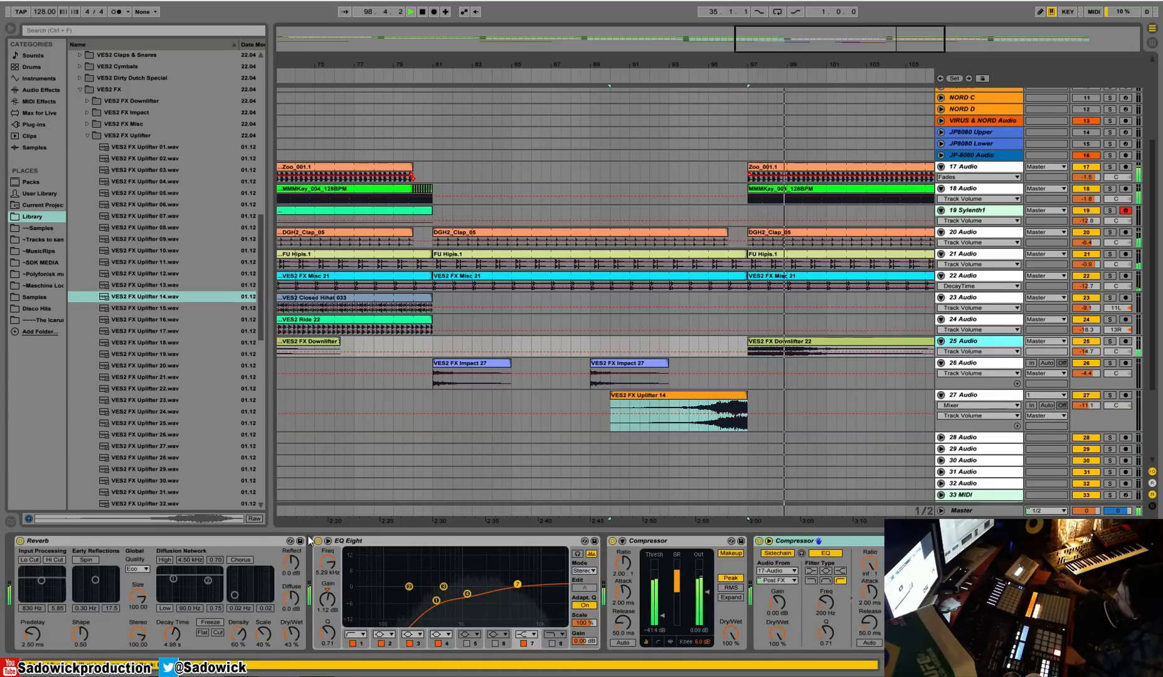
right_click(218, 541)
left_click(252, 410)
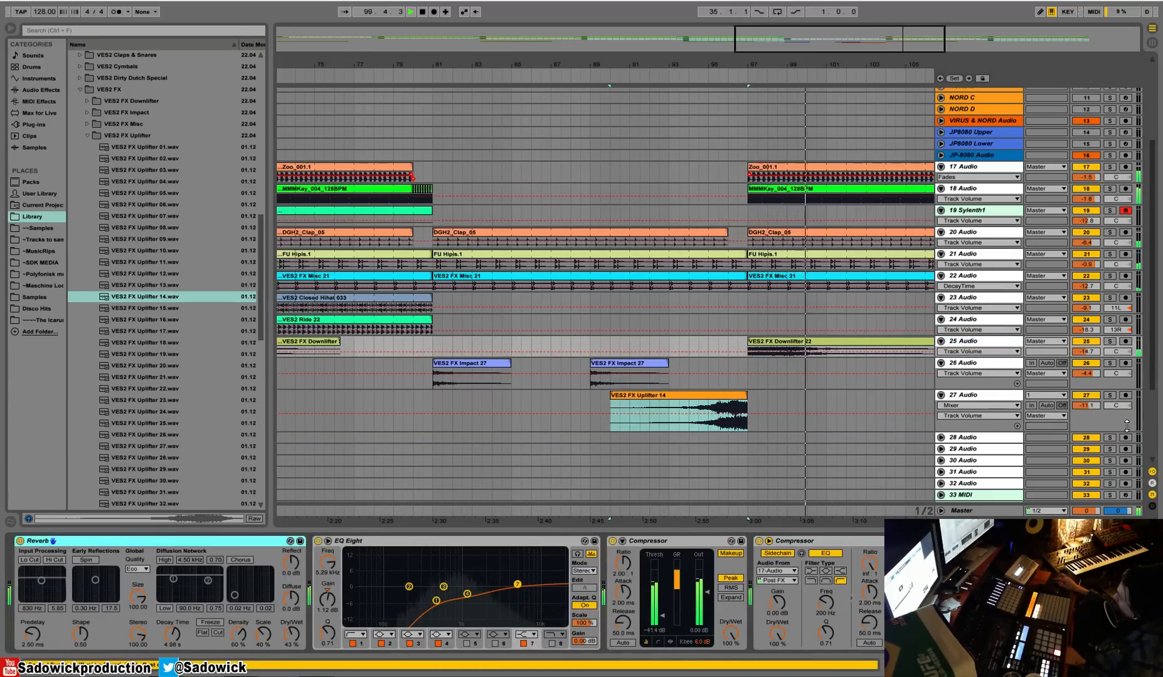
left_click(972, 395)
right_click(160, 543)
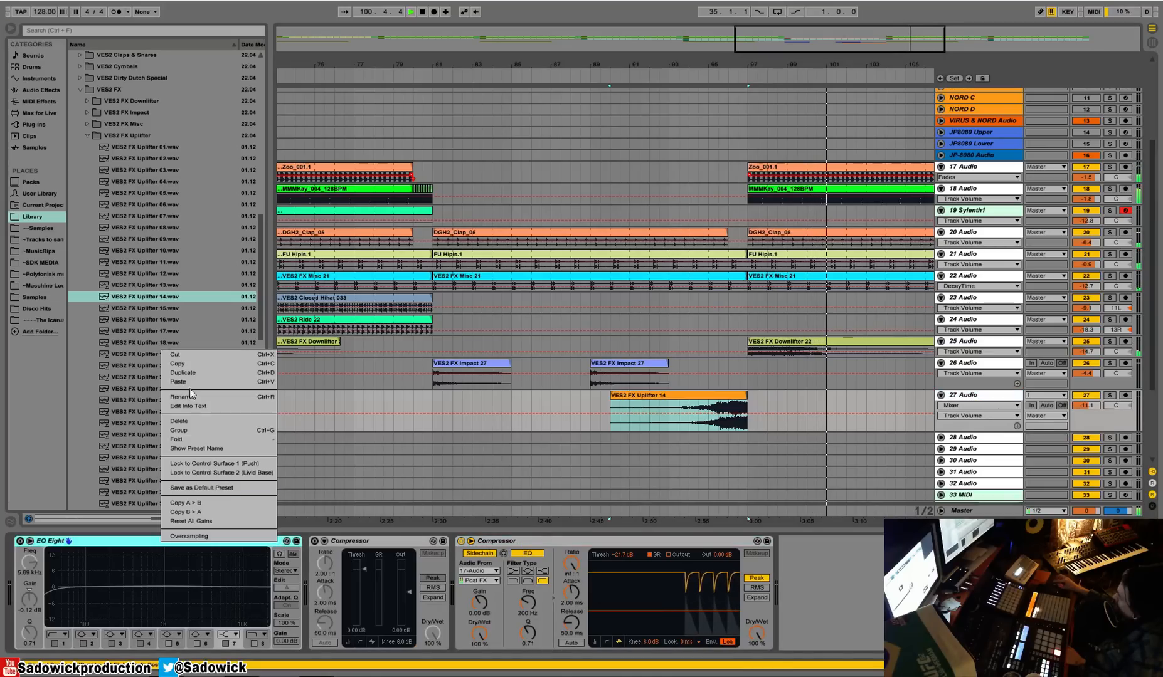
left_click(192, 379)
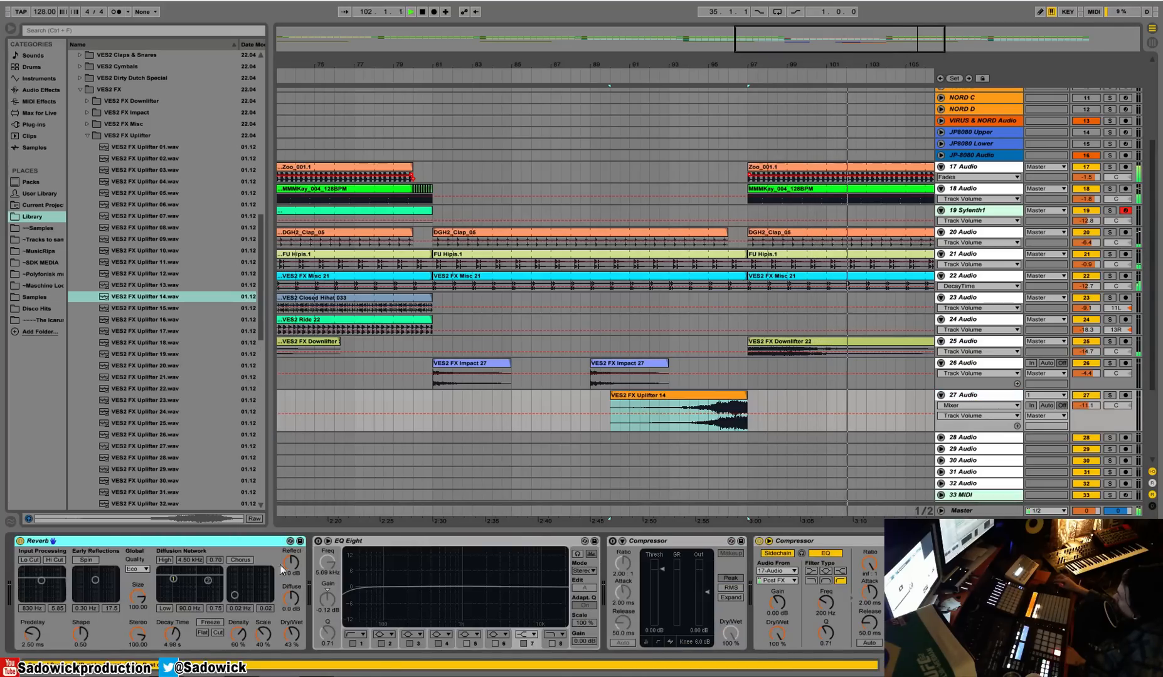
Copy the uplifter section at bars 81–97 on track 27 Audio to bar 33 and set the track volume to -13.1.
left_click_drag(725, 73, 725, 22)
left_click_drag(646, 398, 734, 405)
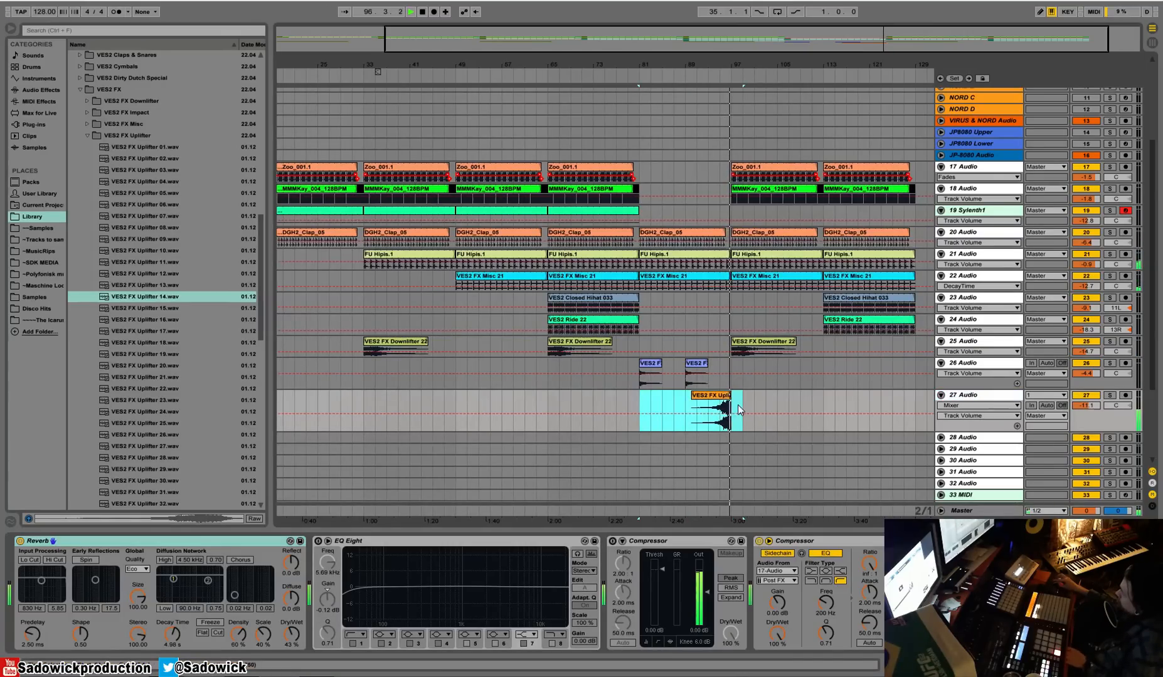
left_click(363, 400)
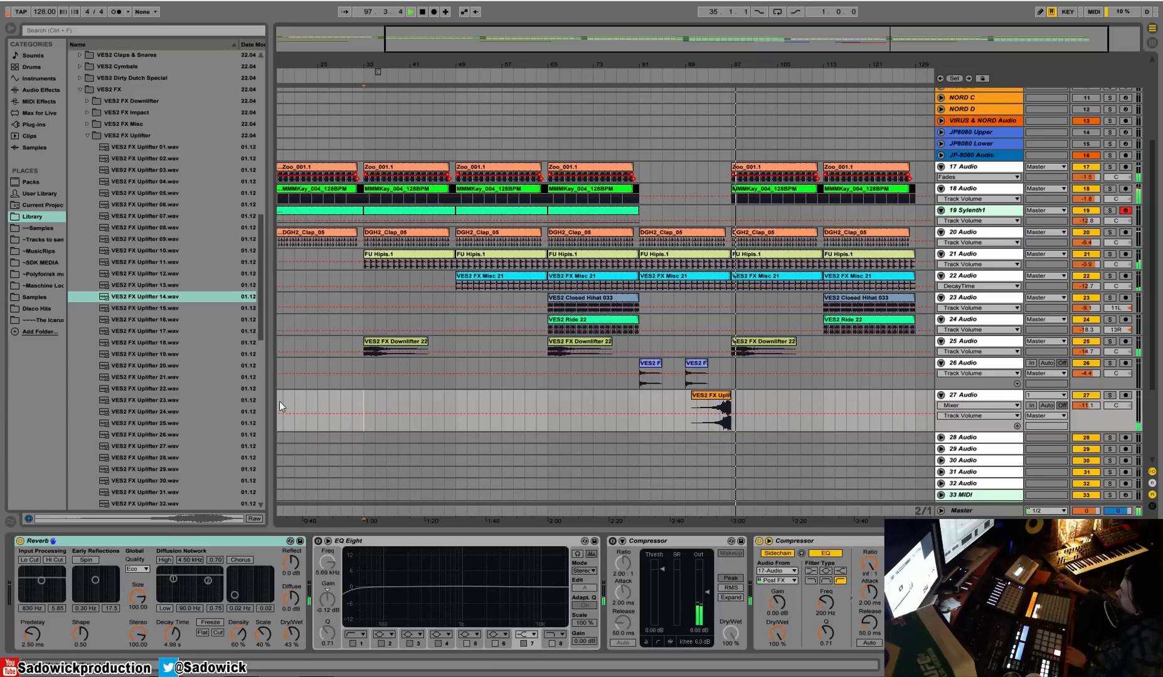
left_click(356, 74)
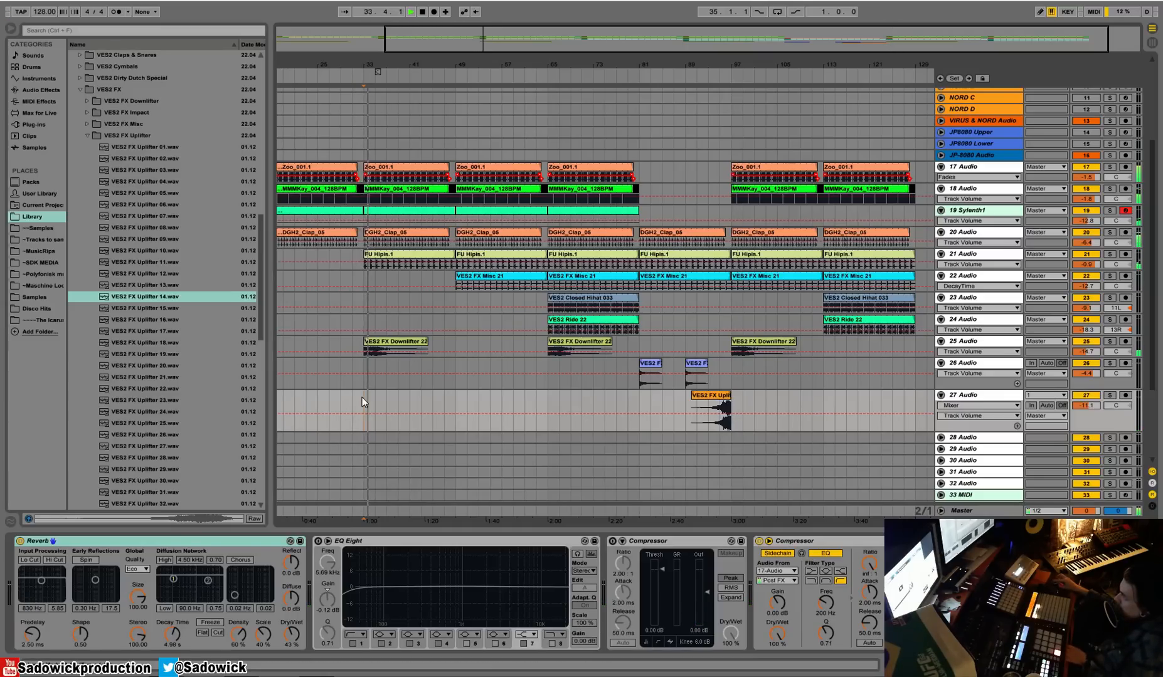
key("ctrl+v")
left_click(445, 76)
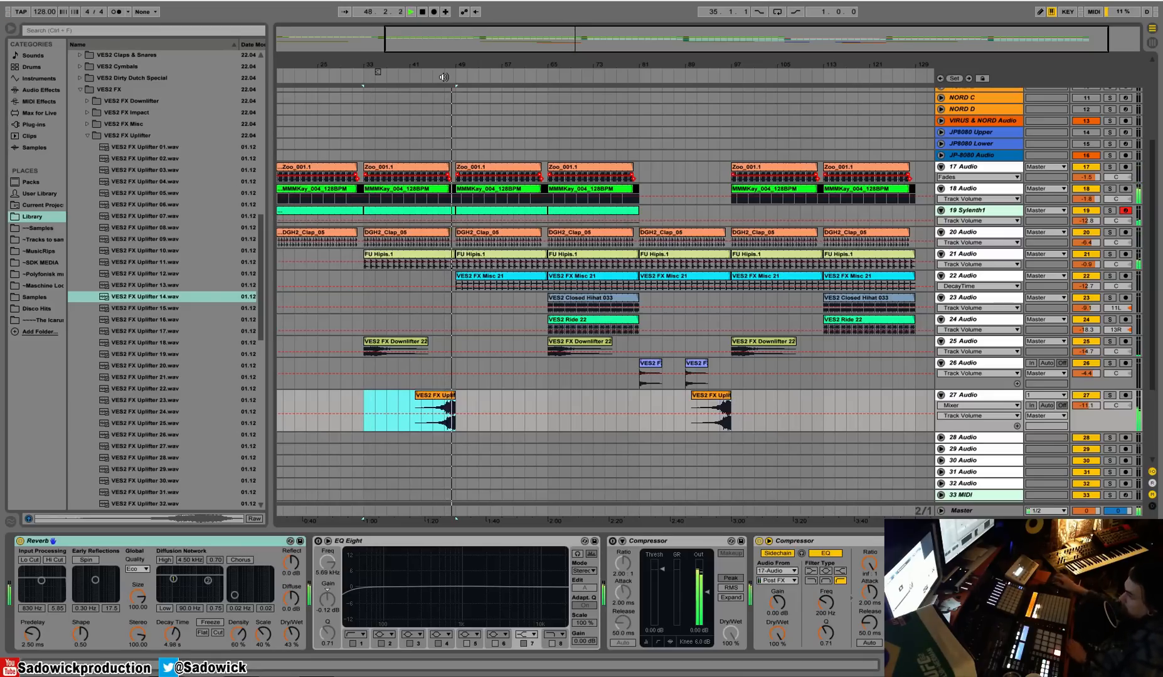
left_click_drag(1087, 406, 1087, 412)
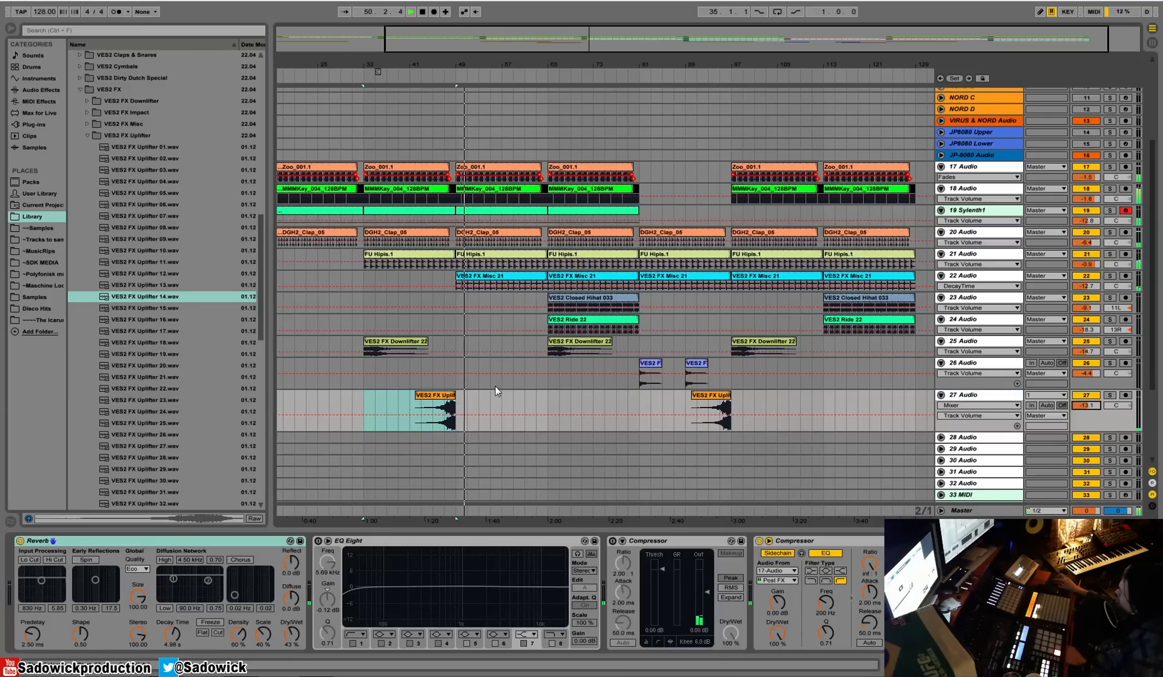
Copy the uplifter section at bars 81–97 on track 27 Audio to bar 113, so the uplifter ends at bar 129.
left_click_drag(736, 64, 738, 59)
left_click_drag(748, 411, 664, 411)
left_click_drag(748, 409, 664, 411)
key("ctrl+c")
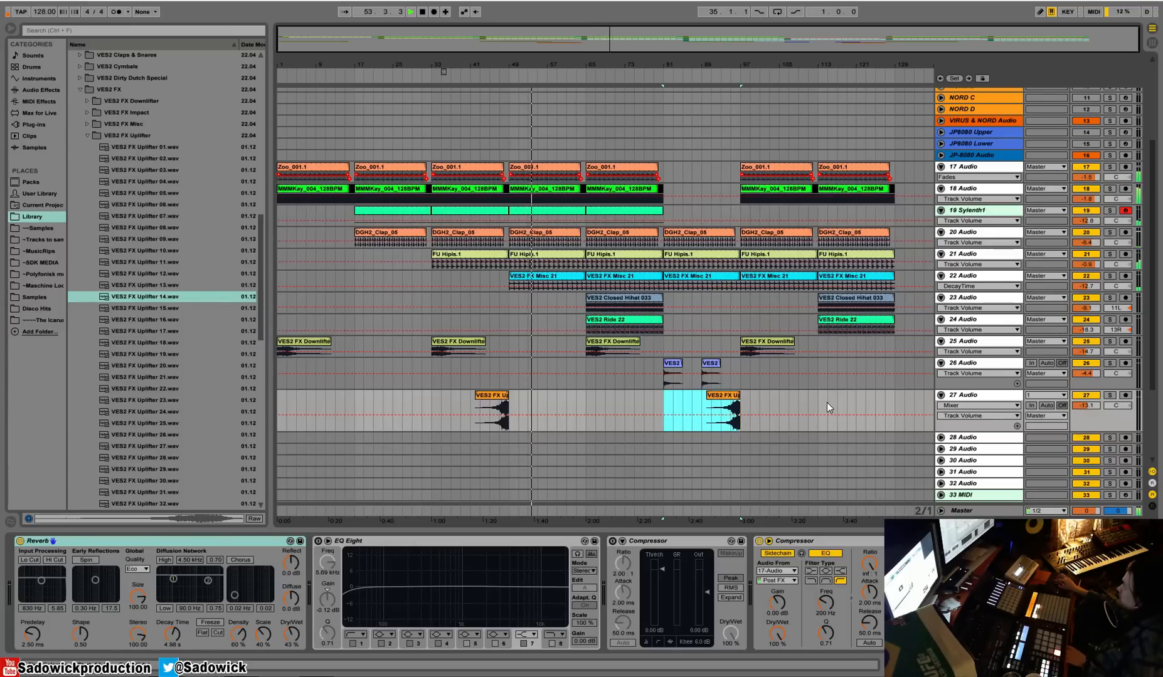
left_click(821, 402)
key("ctrl+v")
Duplicate the 19 Sylenth1 clip to bars 81–97 and automate its Auto Filter Frequency to fall to 26.0 Hz by bar 97.
left_click(625, 216)
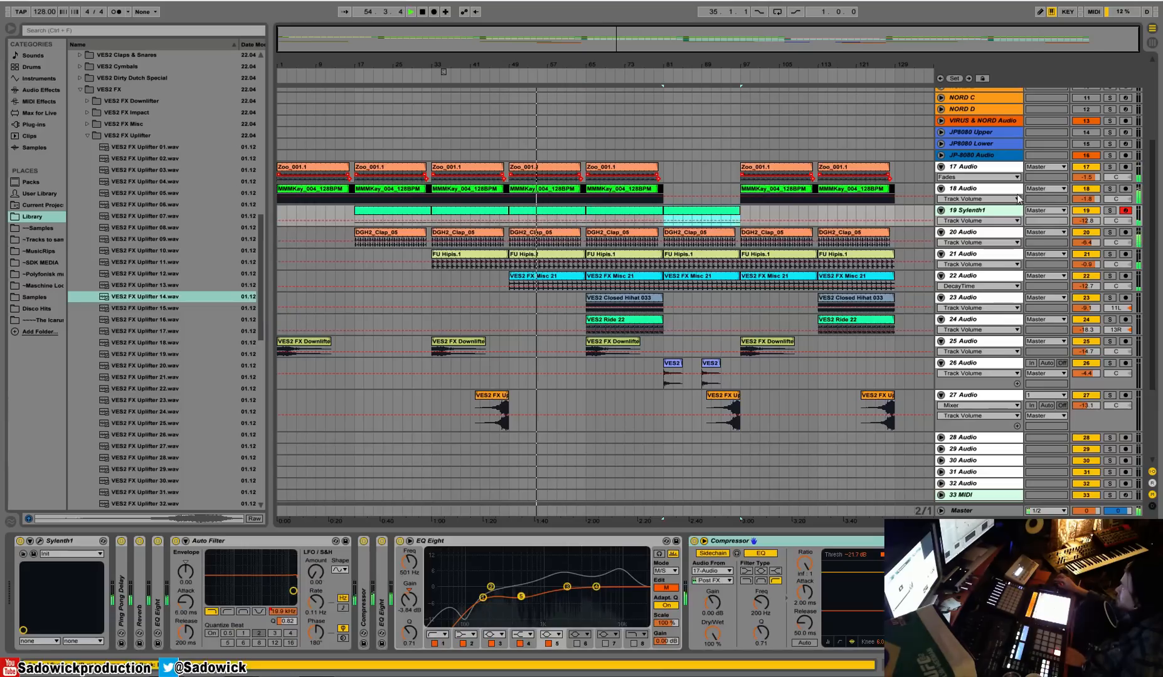
key("ctrl+d")
left_click(283, 611)
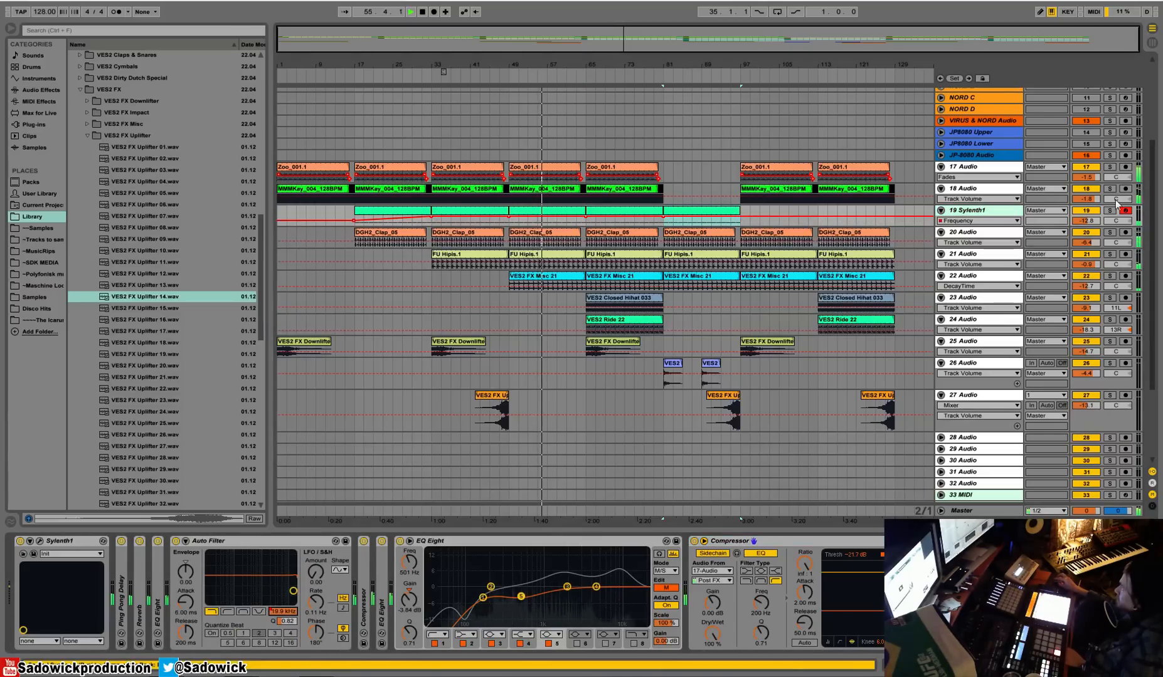
left_click_drag(1081, 228, 1007, 294)
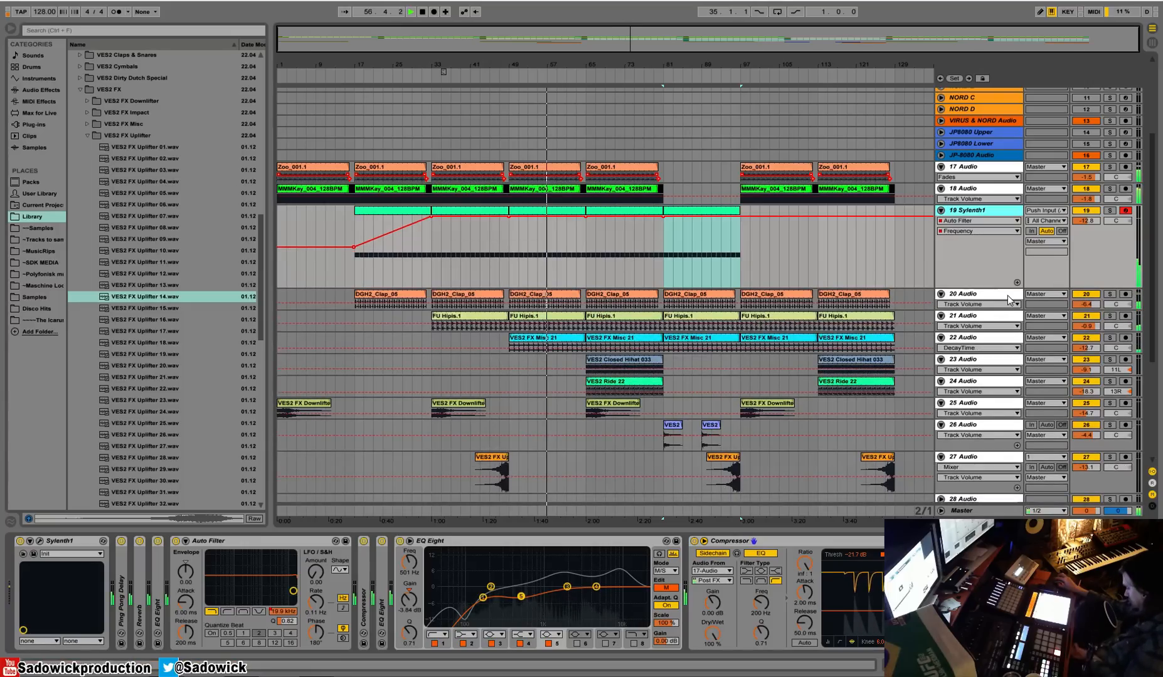
left_click(667, 279)
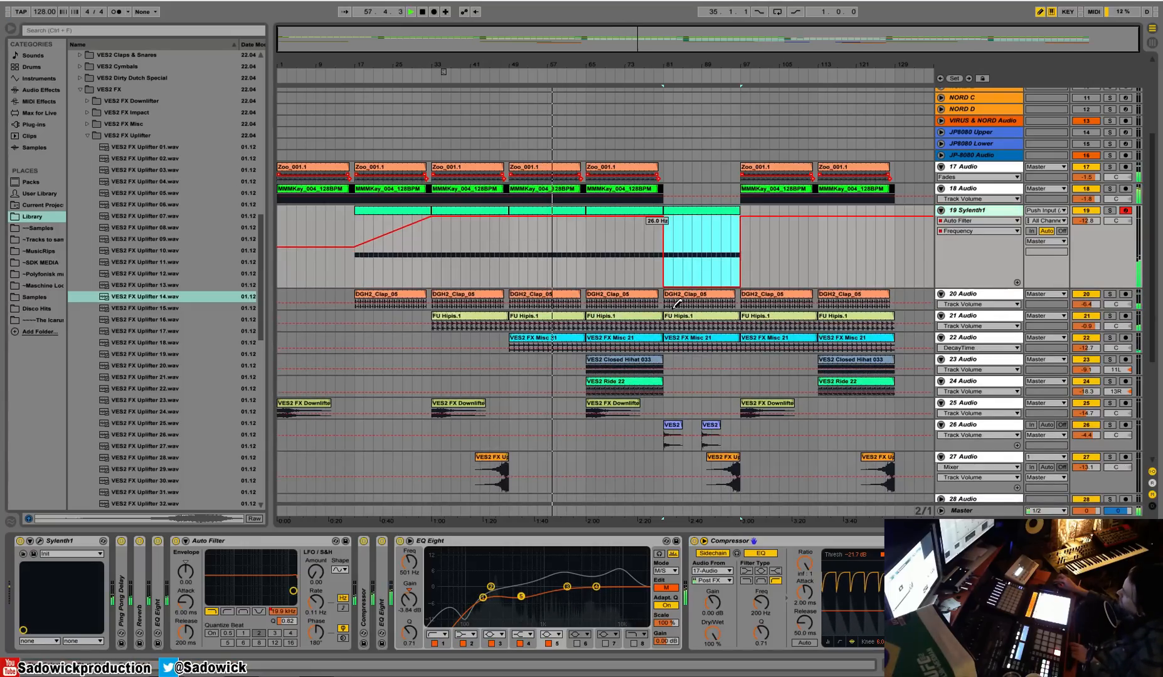
left_click(742, 218)
Play back the section from about bar 77 to bar 97 to check the Sylenth1 filter fade-out.
left_click(716, 71)
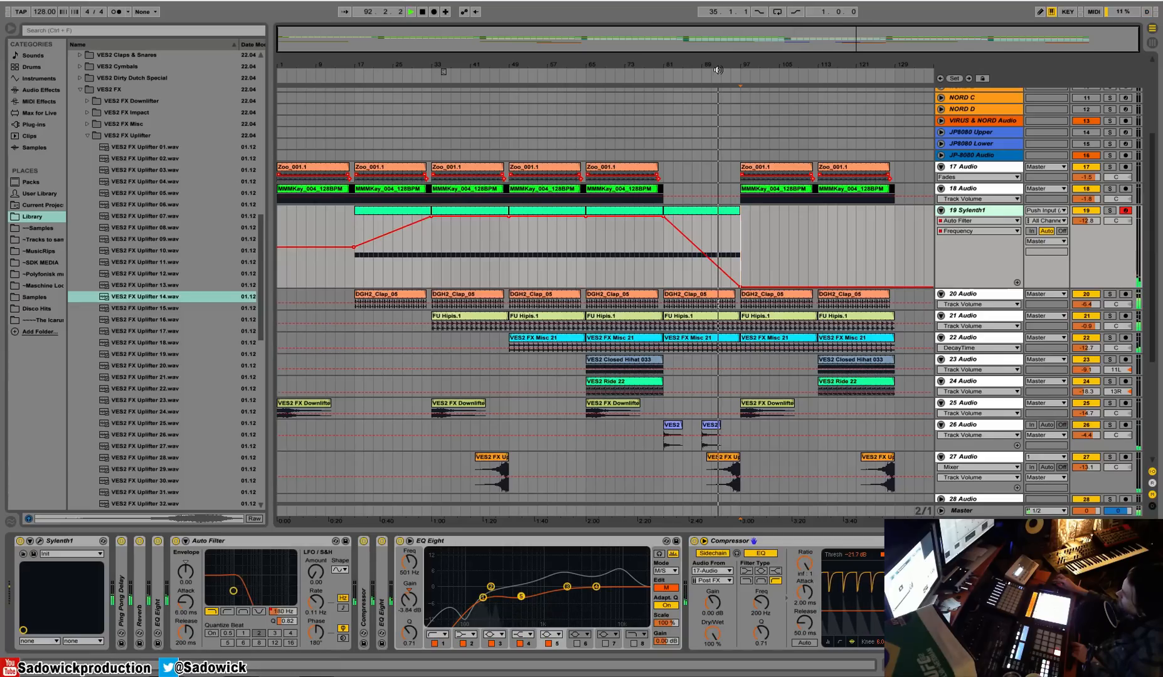
key("space")
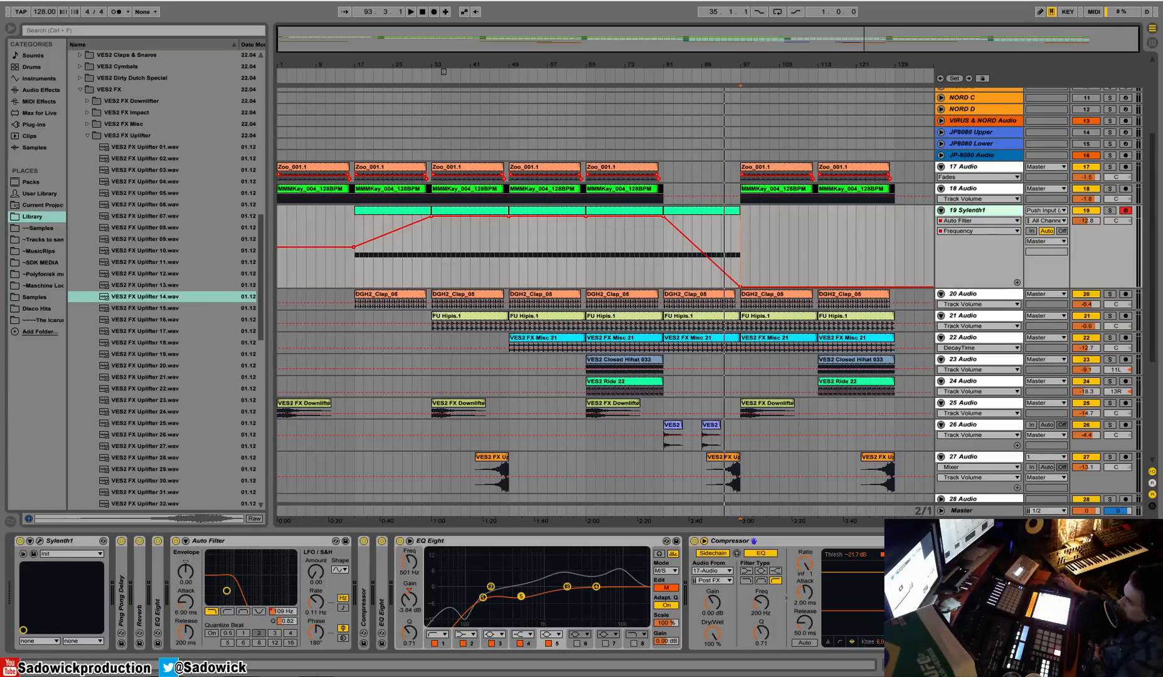
left_click(647, 171)
key("space")
left_click(644, 70)
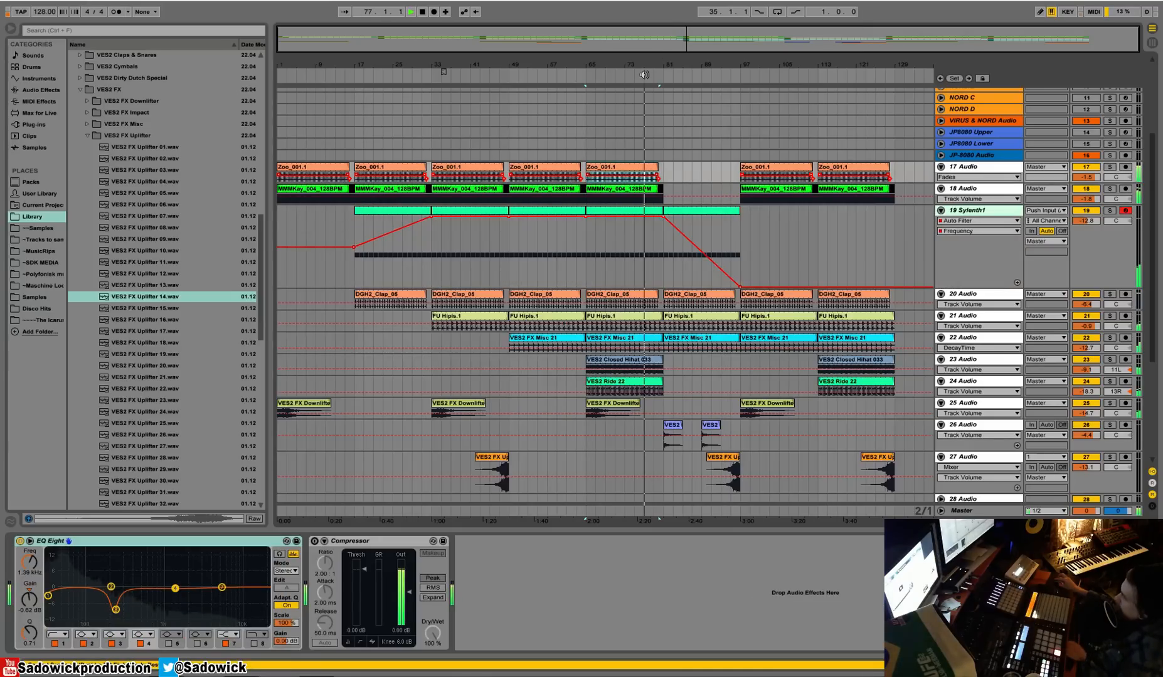
left_click(663, 74)
left_click_drag(980, 288, 979, 258)
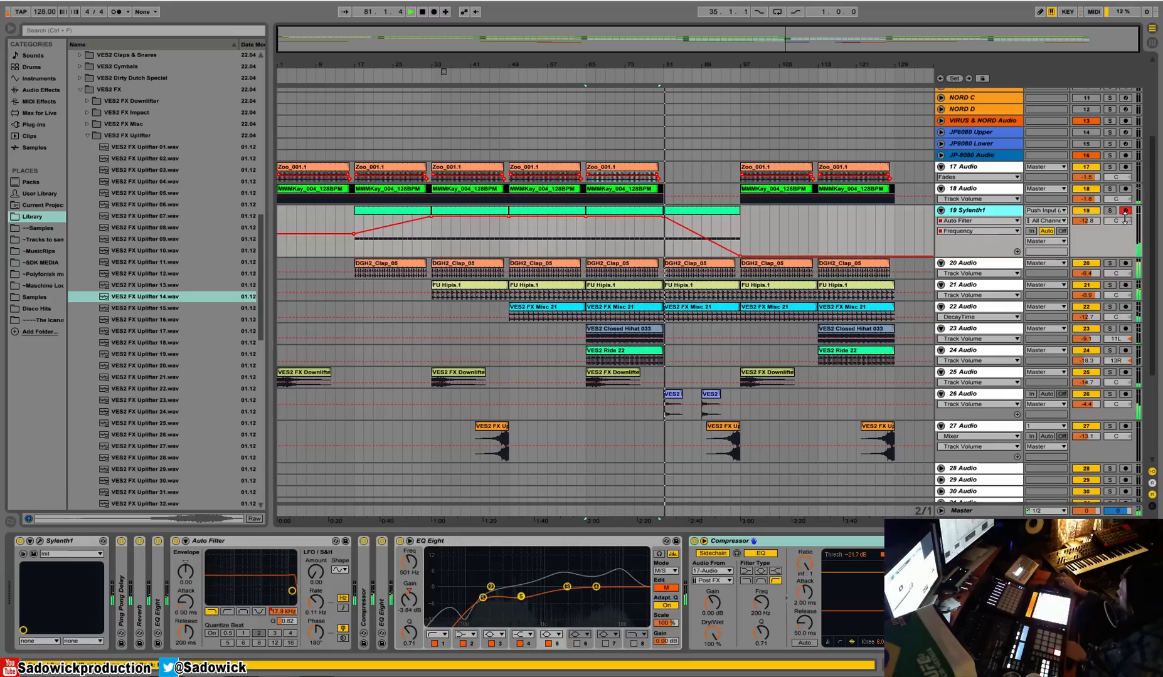
left_click(728, 76)
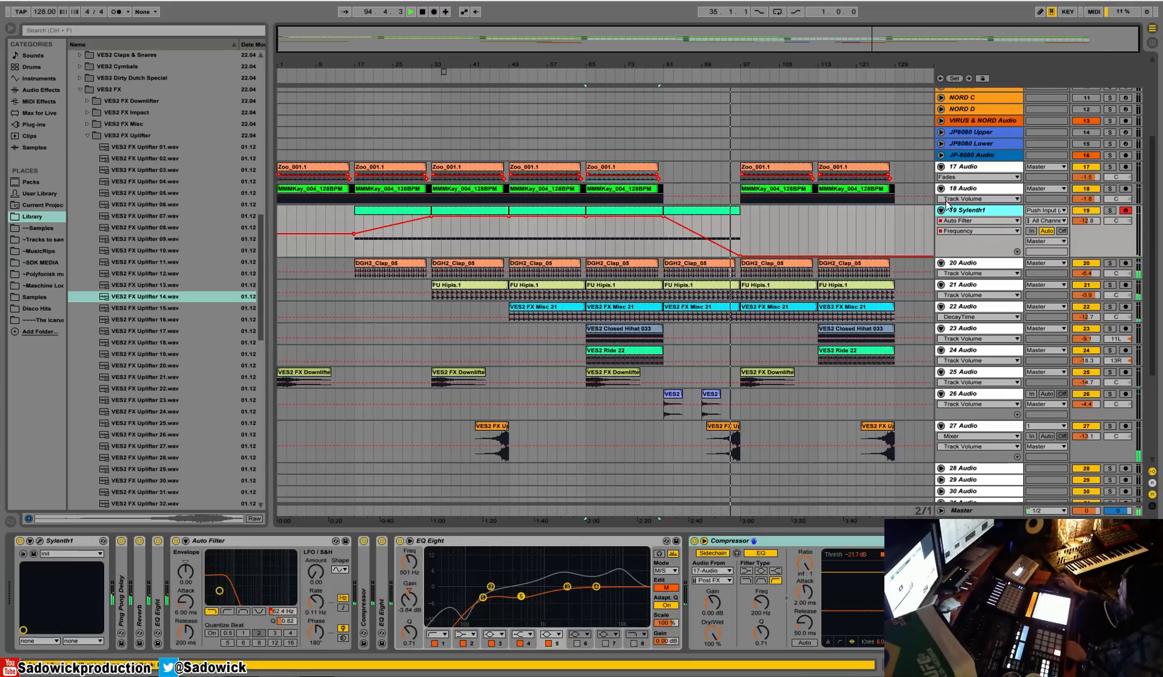
left_click_drag(1102, 258, 1102, 224)
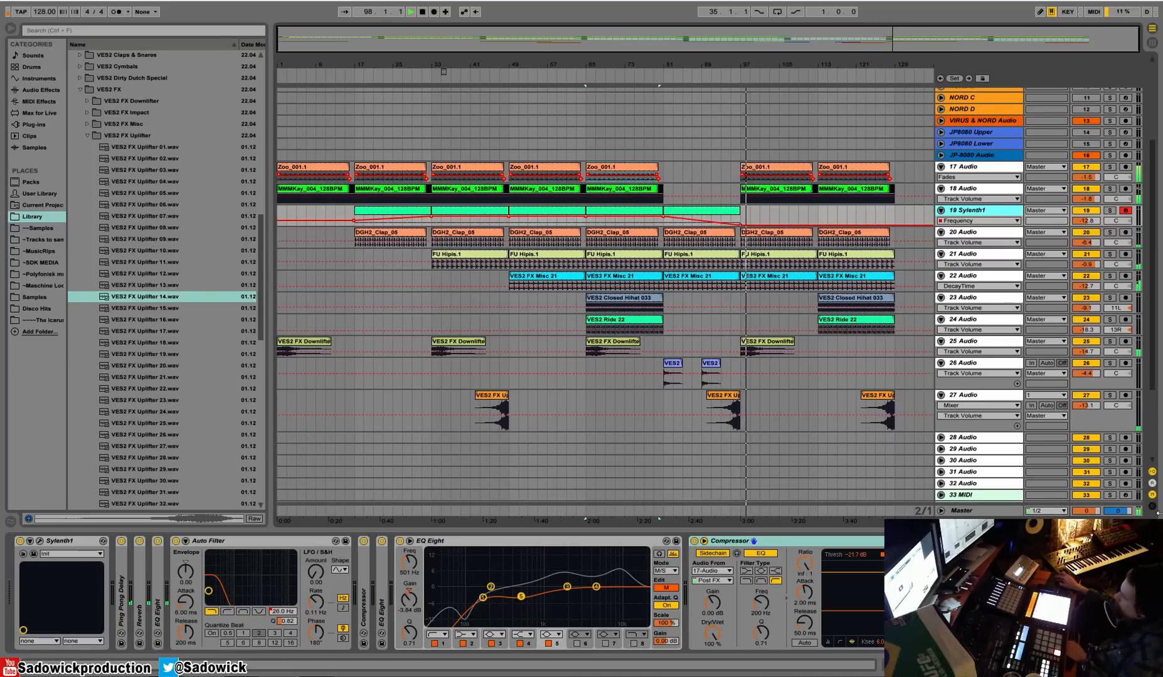
Add a small peak at bar 81 to the Master's FabFilter Timeless 2 Wet Level automation, fading out by about bar 90.
left_click(961, 511)
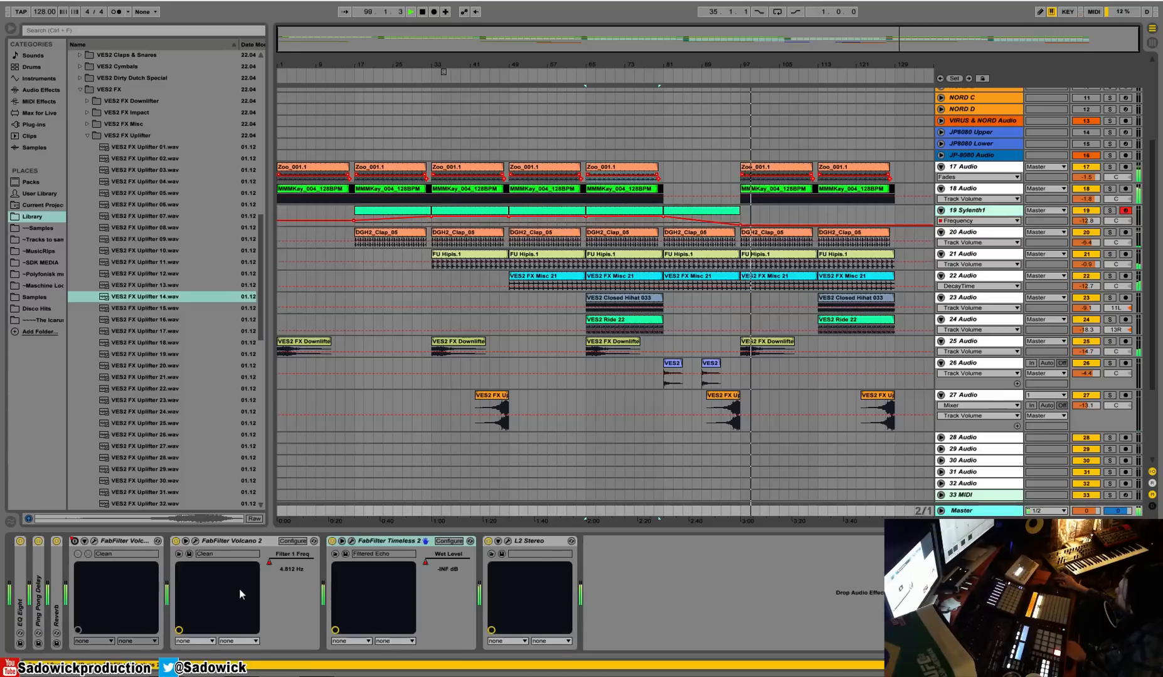
left_click(426, 564)
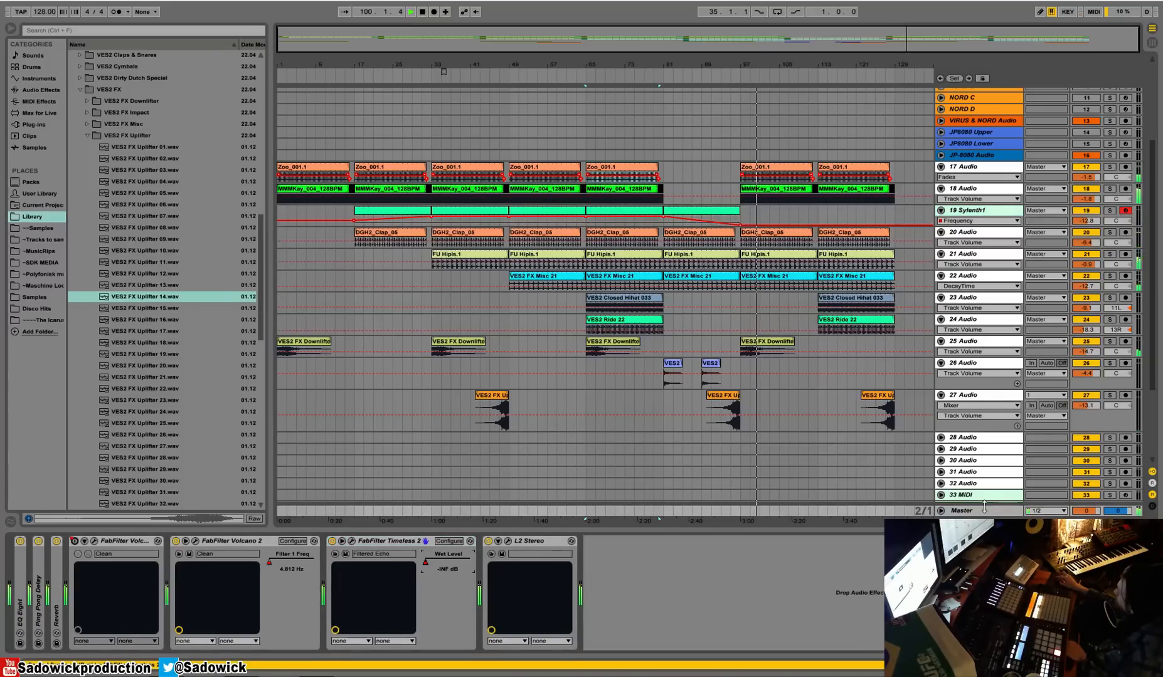
left_click_drag(982, 504, 976, 426)
key("b")
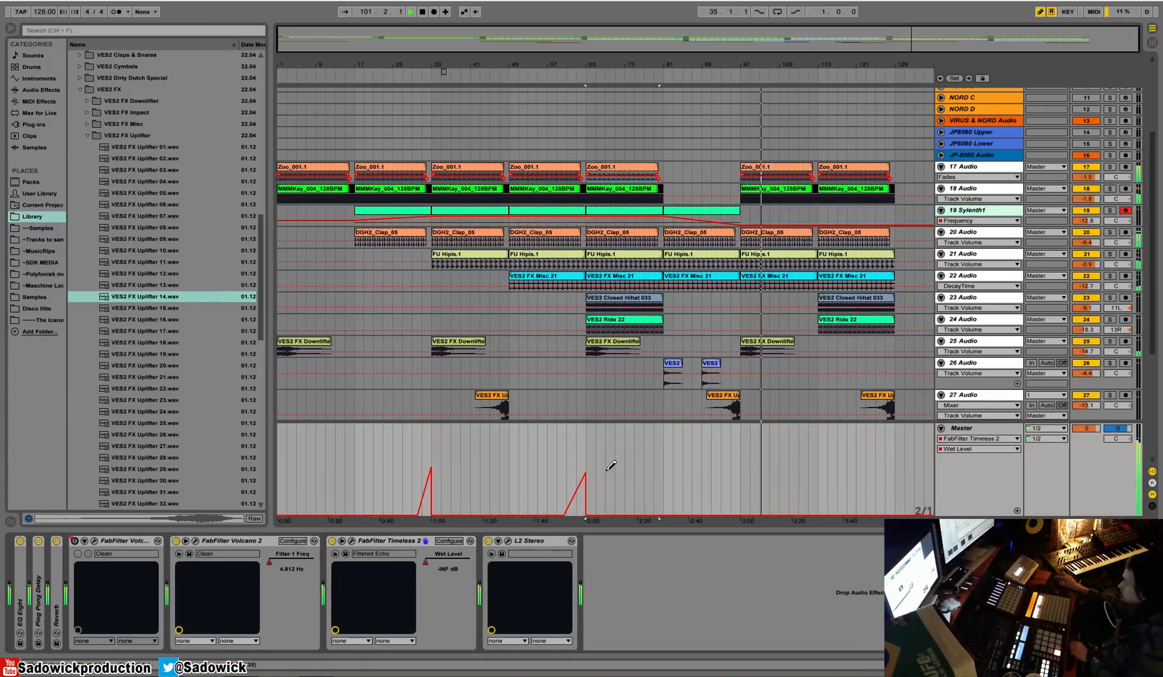
left_click(668, 496)
key("b")
mouse_move(663, 514)
left_mouse_down()
mouse_move(648, 515)
mouse_move(708, 515)
left_mouse_up()
left_click(670, 494)
key("space")
key("space")
left_click(672, 495)
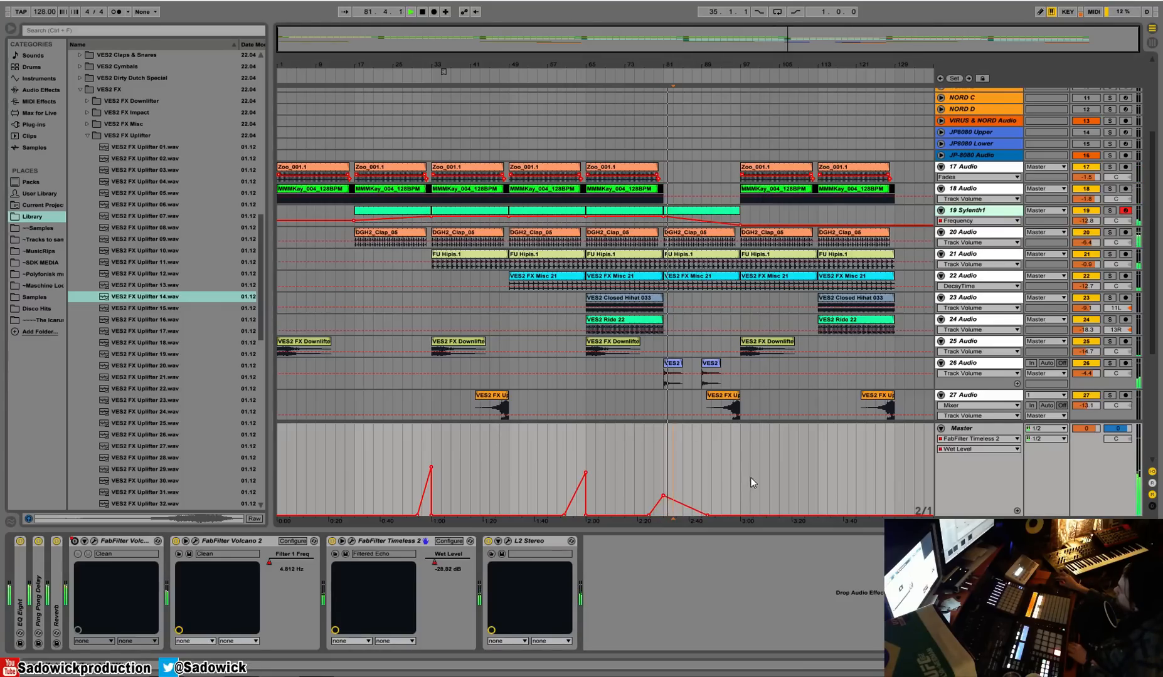
Add a second Wet Level peak near bar 97 and raise the dip between the two peaks, moving it to about bar 88.
key("b")
left_click(731, 483)
left_click(731, 516)
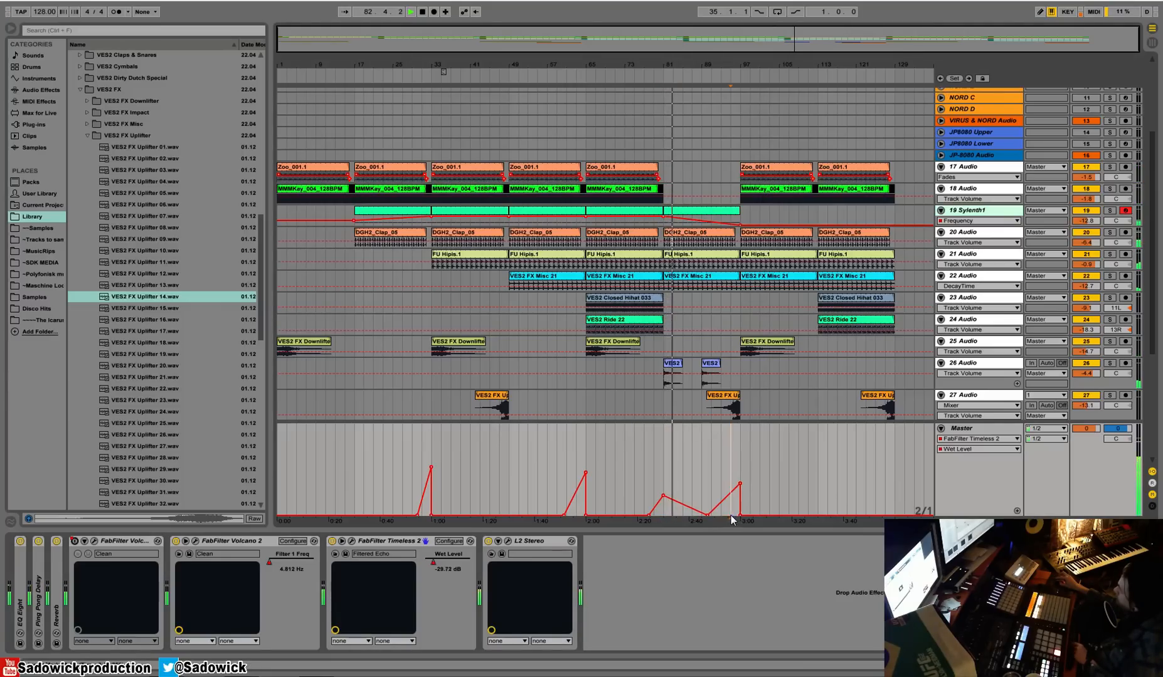
left_click_drag(708, 517, 699, 508)
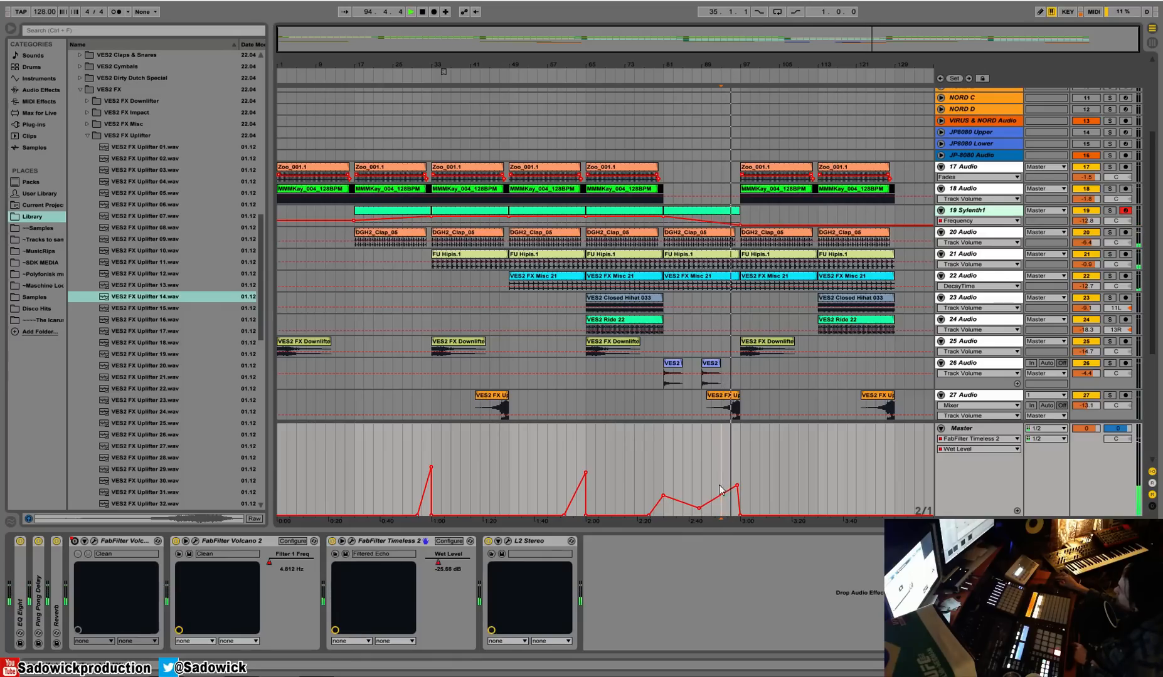
Draw a short rising ramp from about bar 95 to bar 97 in the Master's FabFilter Volcano 2 Filter 1 Freq automation.
left_click(270, 563)
key("b")
left_click(734, 479)
key("b")
left_click(731, 478)
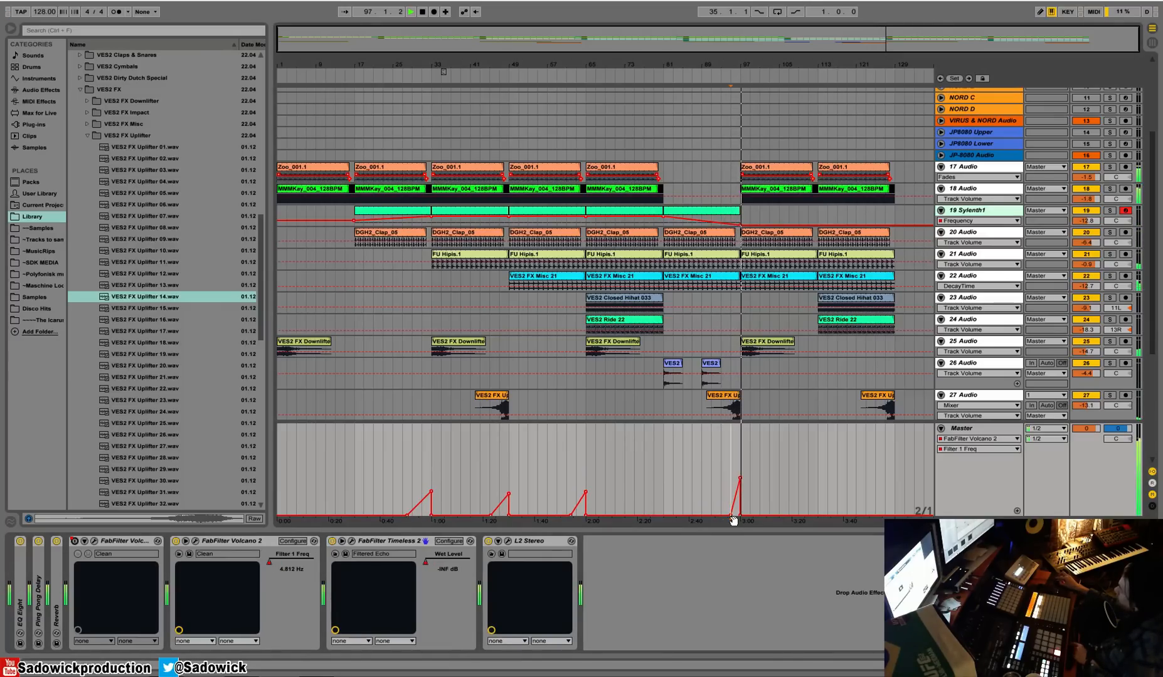
Start the Filter 1 Freq ramp into bar 97 at about bar 89, and add smaller ramps peaking at bars 81 and 129.
left_click_drag(732, 516, 701, 516)
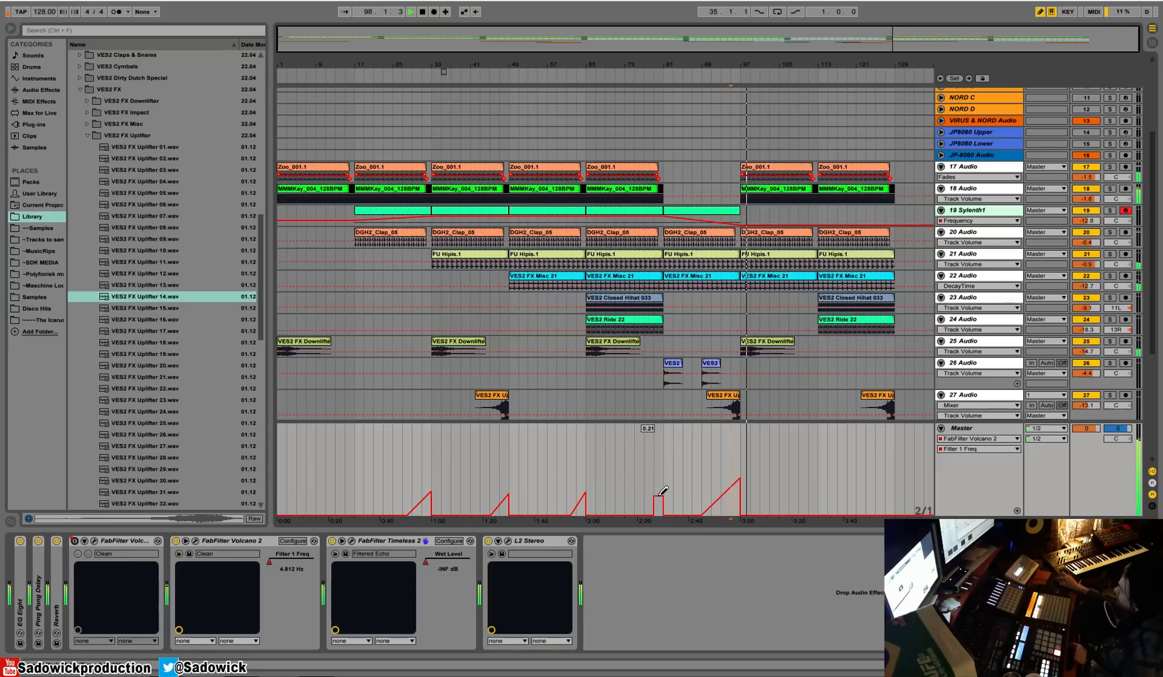
left_click(659, 498)
left_click(889, 495)
key("b")
left_click_drag(885, 516, 859, 516)
Duplicate bars 113–129 of tracks 17 to 22 to bar 129 and delete the copied clap clip on track 20.
left_click_drag(902, 164, 819, 284)
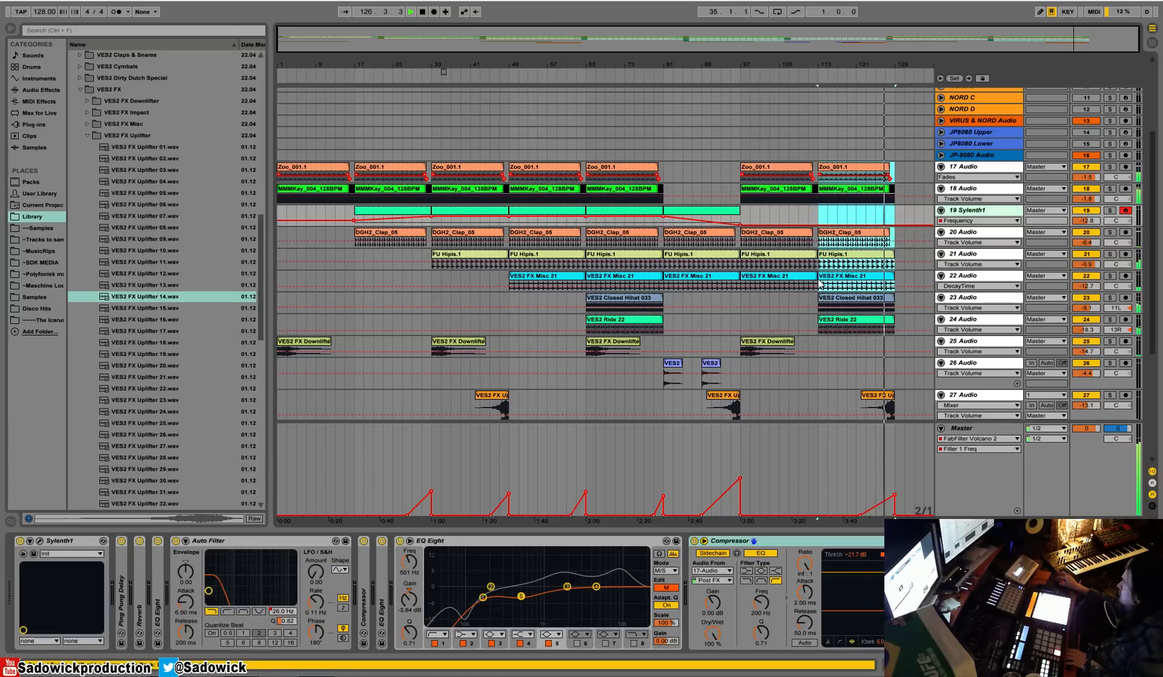
key("ctrl+d")
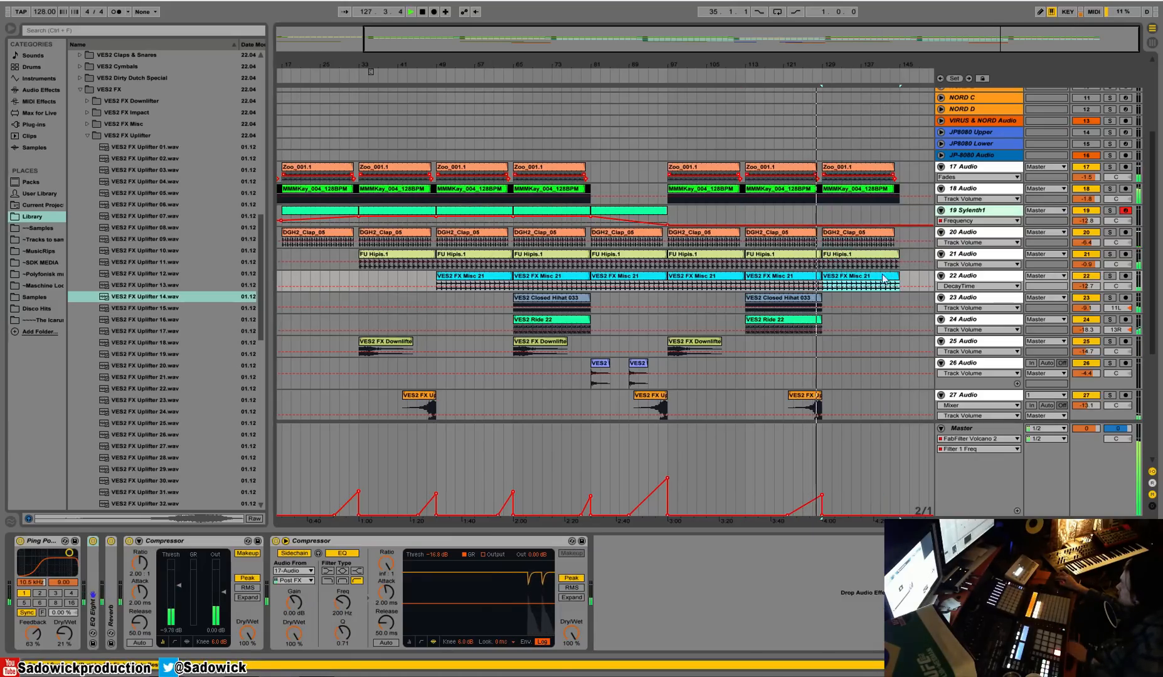
left_click(887, 237)
key("Delete")
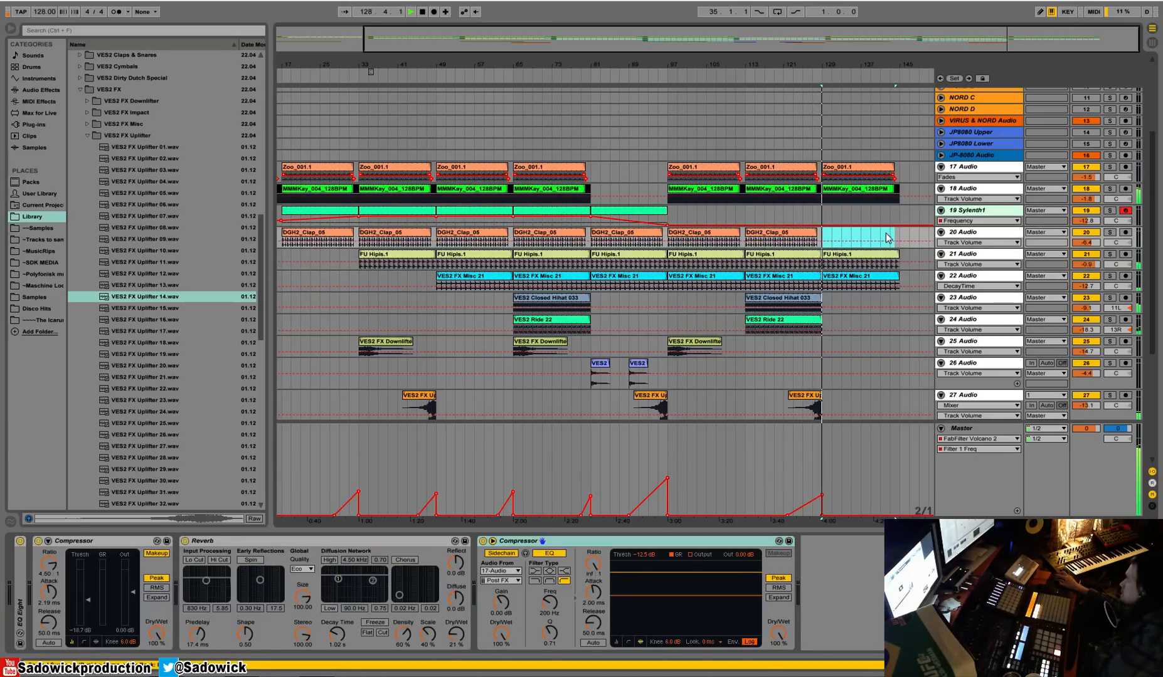
Duplicate the VES2 FX Downlifter clip to bar 129, and copy bars 129–145 of tracks 17 to 22 to bar 145.
left_click_drag(822, 348, 668, 354)
key("ctrl+d")
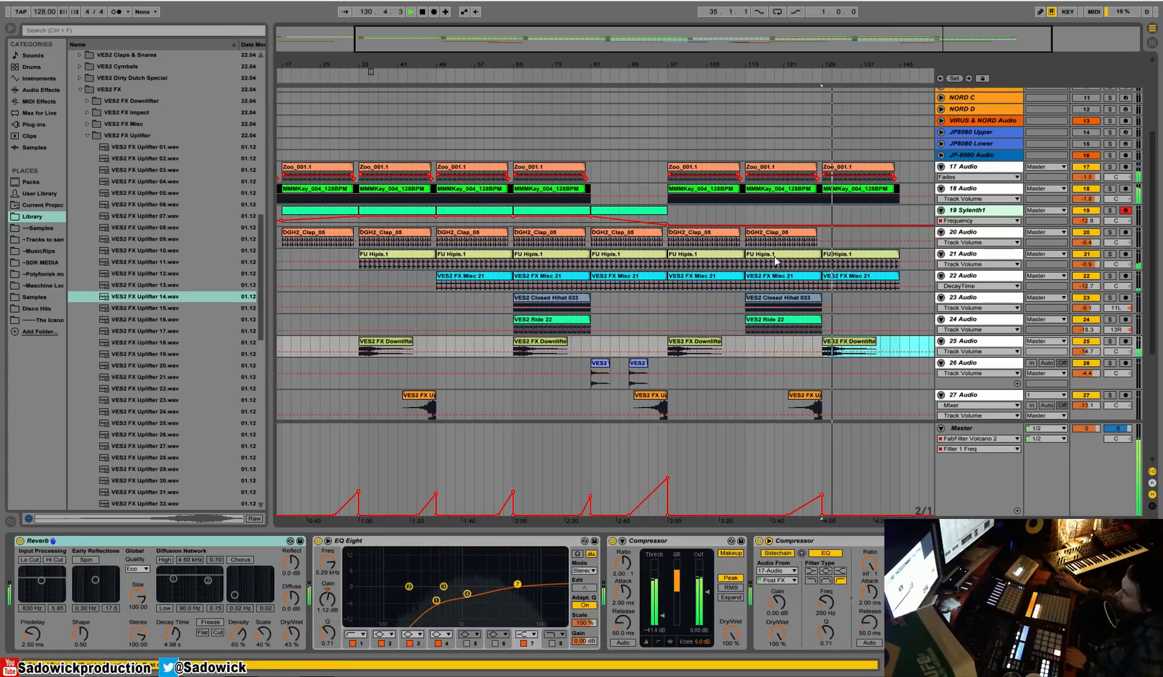
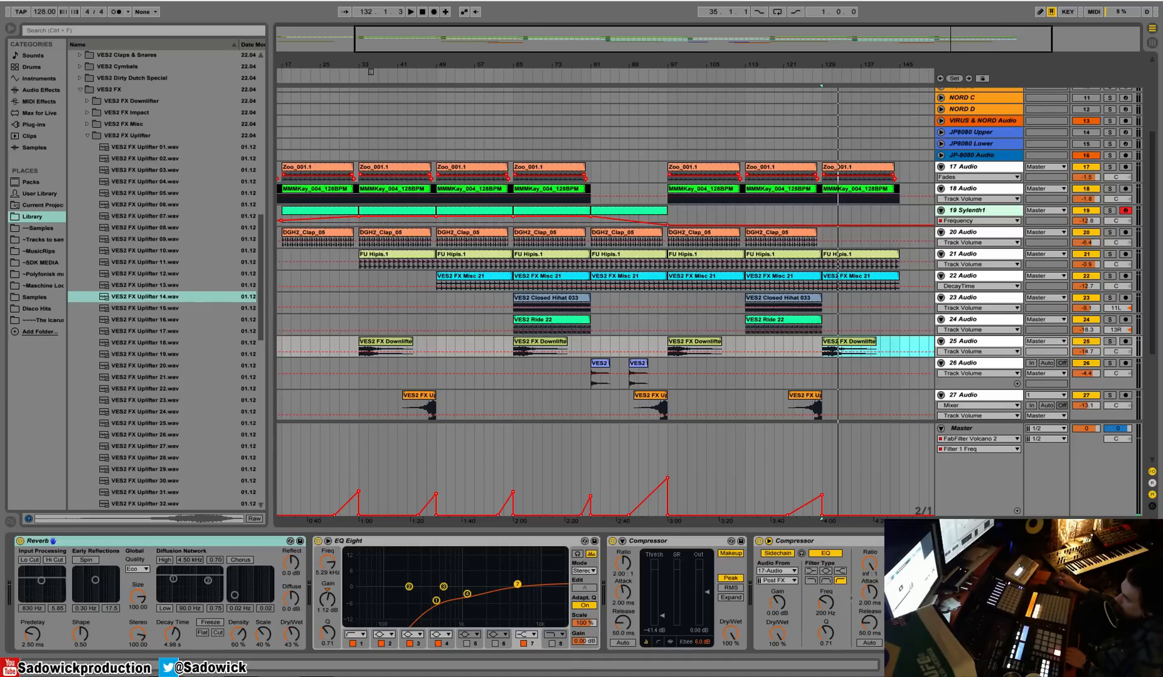
left_click_drag(882, 58, 806, 59)
left_click_drag(825, 205, 758, 290)
key("ctrl+d")
key("space")
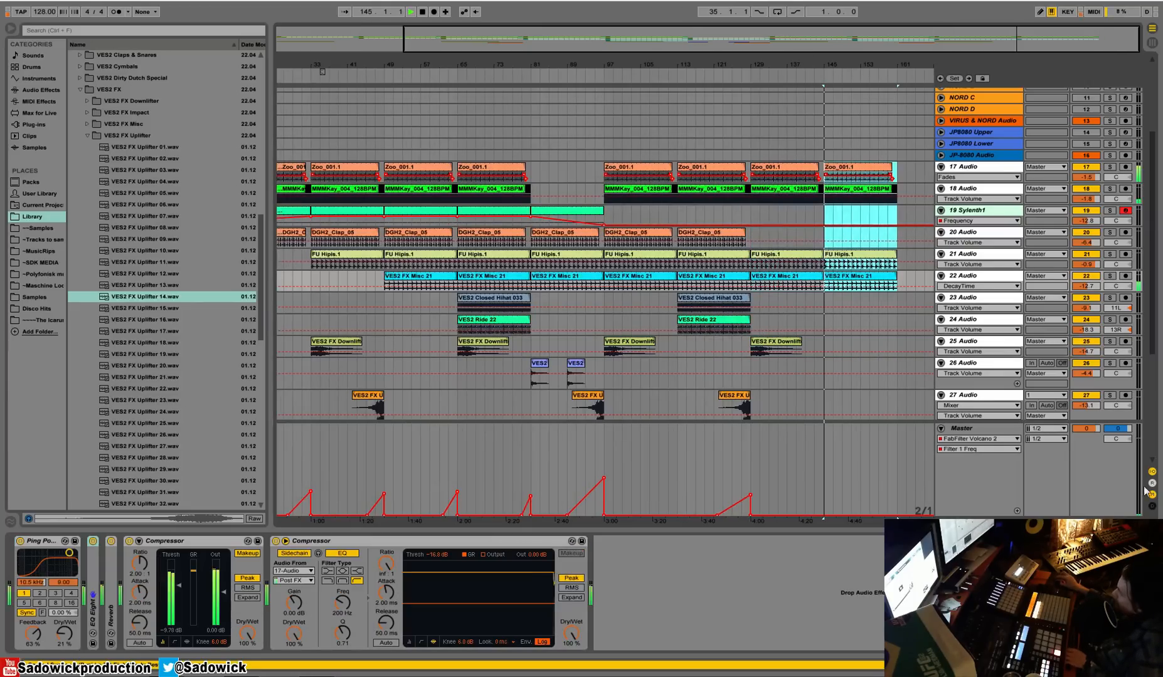
Show the Device On automation of the Master's first FabFilter Volcano 2 and switch the device on from bar 145 onward.
left_click(962, 429)
right_click(80, 542)
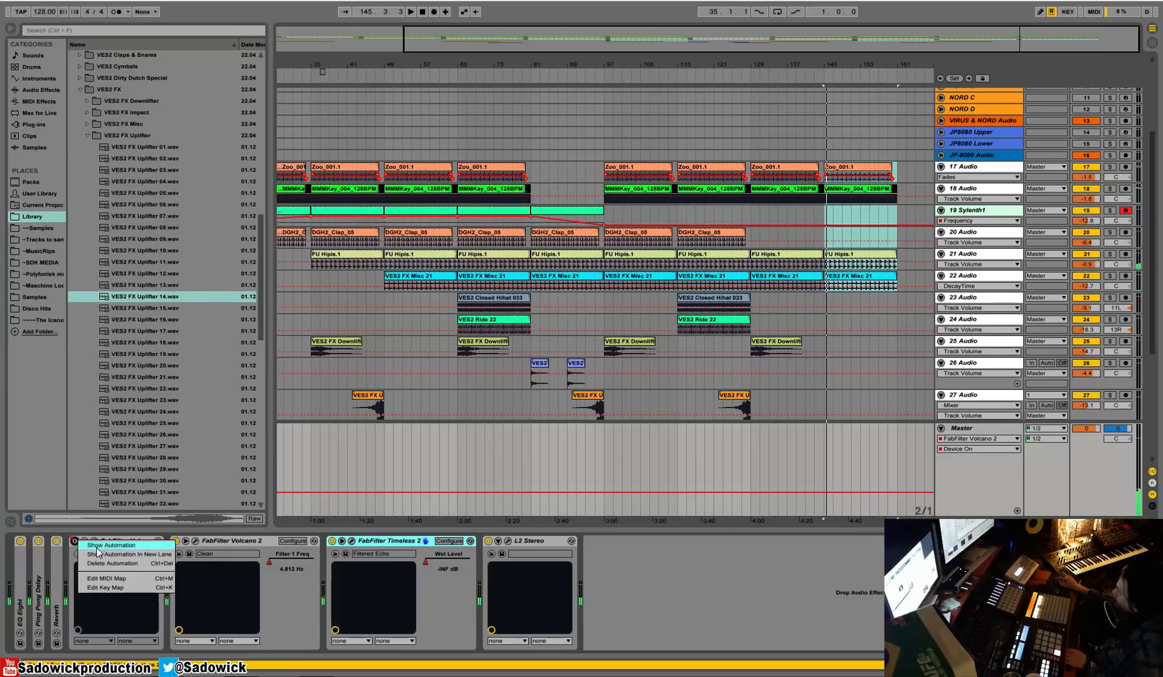
left_click(113, 546)
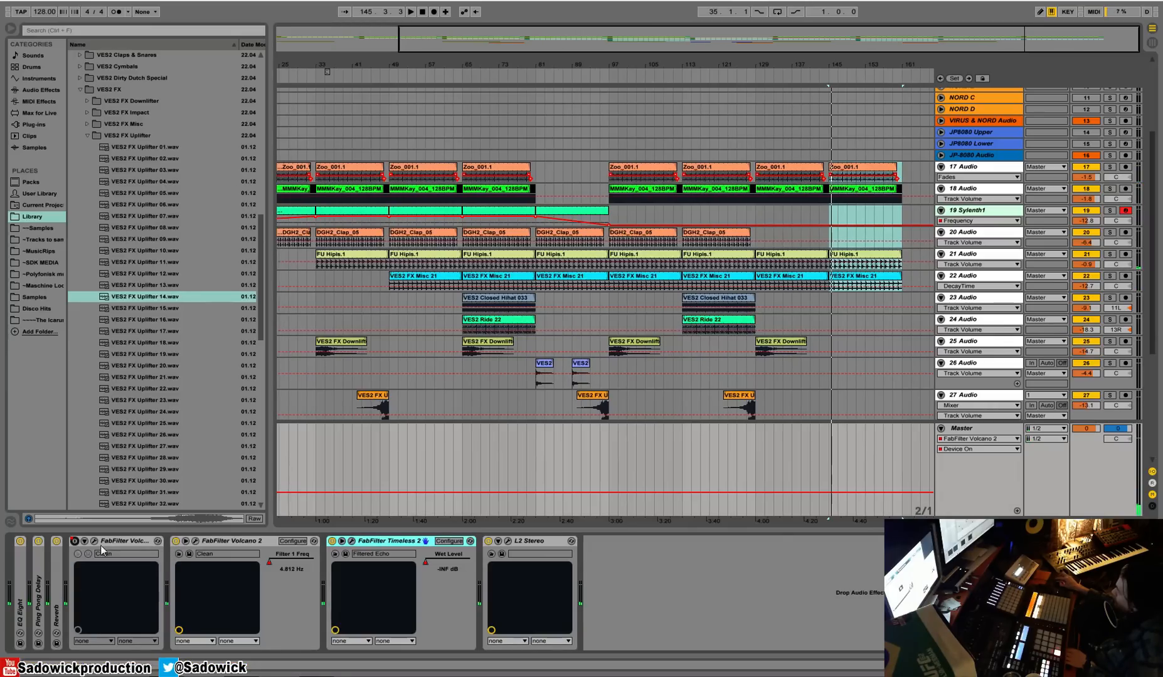
right_click(76, 542)
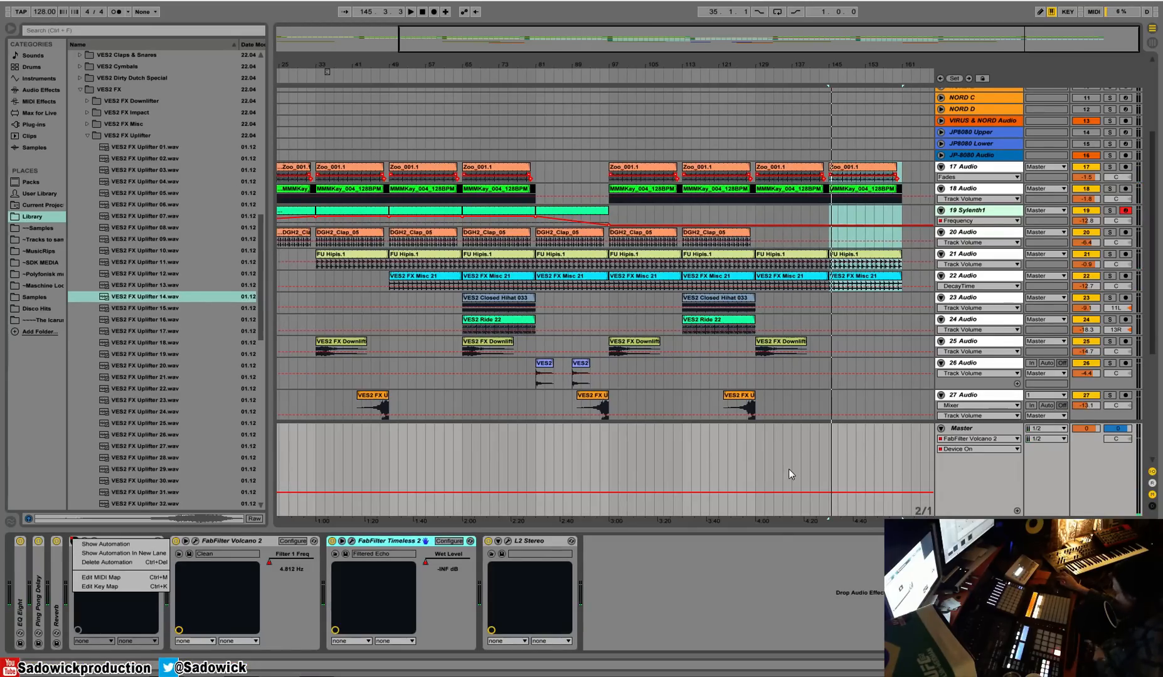
left_click(839, 480)
key("b")
left_click_drag(839, 480, 914, 456)
left_click(921, 493)
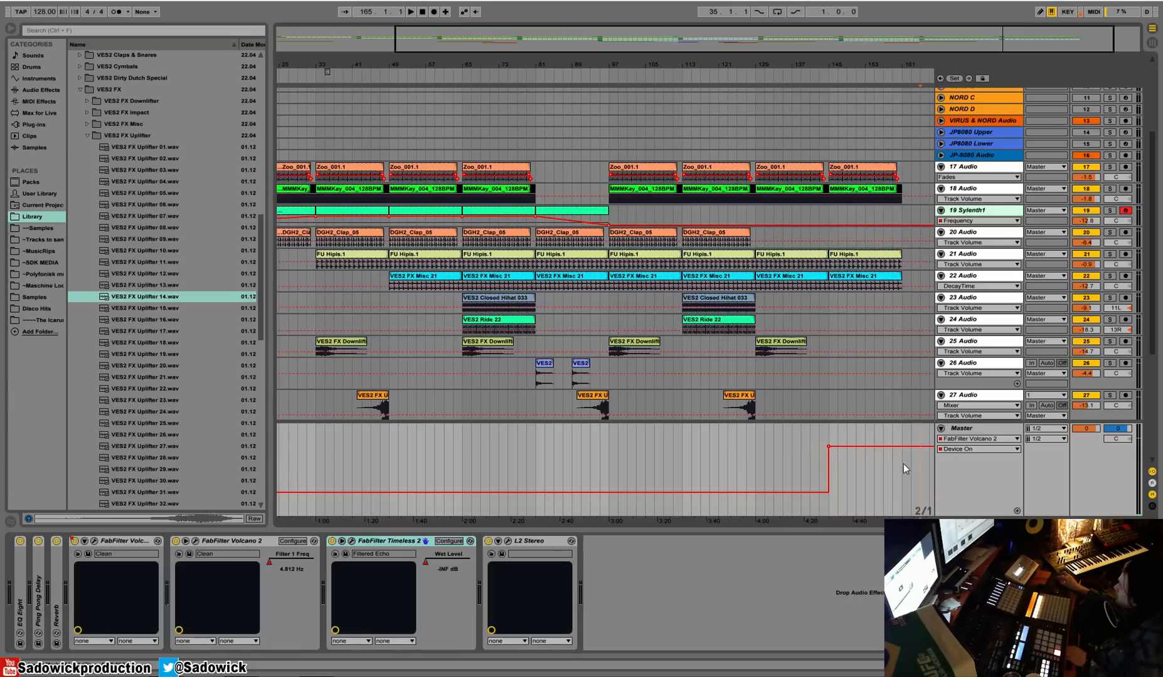
Duplicate the track 27 uplifter so it ends at bar 145 and the track 25 downlifter to bar 145, then play the transition.
left_click_drag(830, 397, 756, 380)
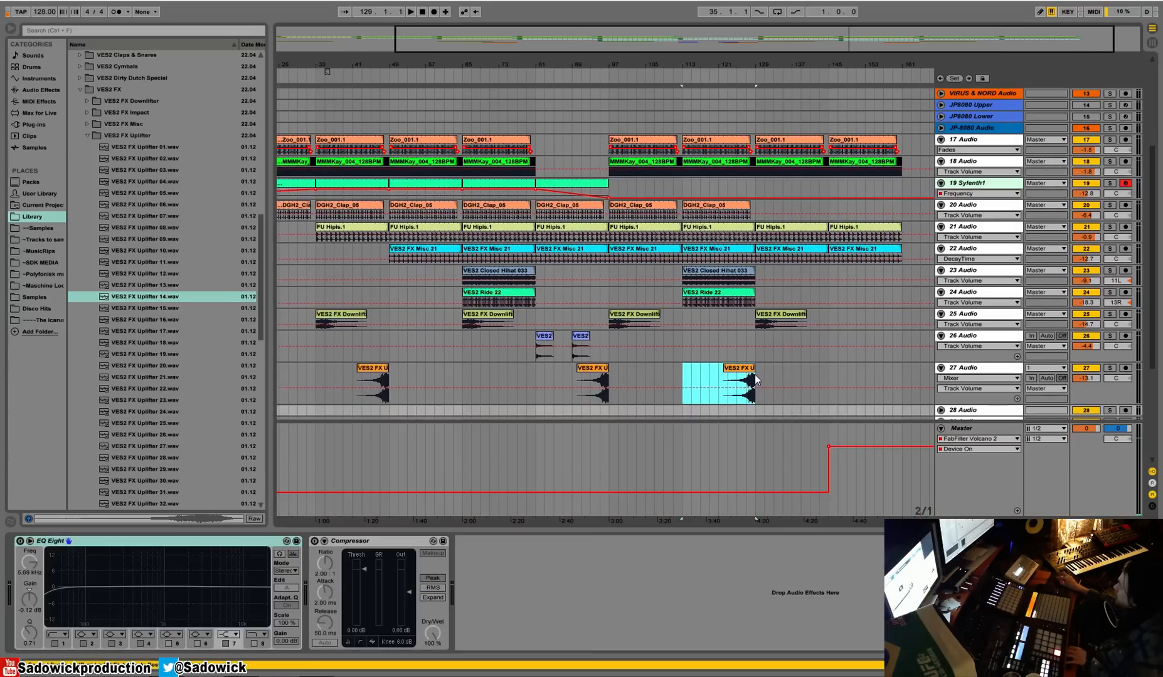
key("ctrl+d")
left_click_drag(834, 312, 757, 324)
key("ctrl+d")
left_click(816, 70)
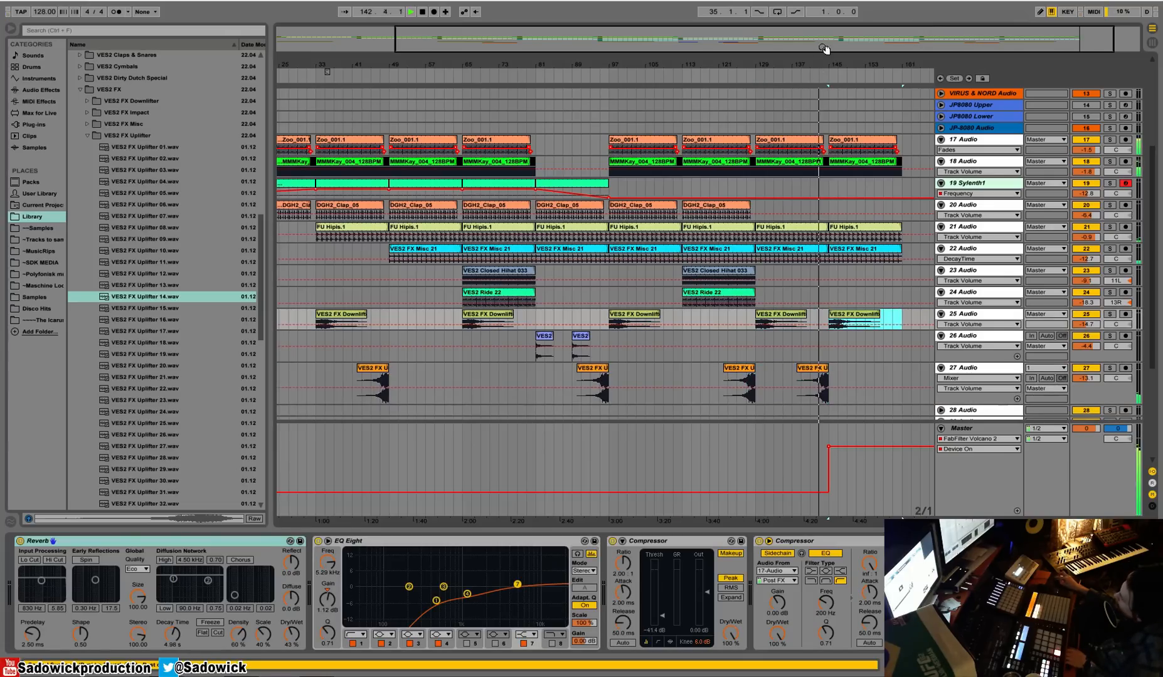
Collapse tracks 17 to 27 to overview the whole arrangement, and stop playback.
left_click_drag(825, 50, 815, 57)
left_click(941, 183)
left_click(941, 195)
left_click(941, 206)
left_click(941, 217)
left_click(941, 229)
left_click(941, 241)
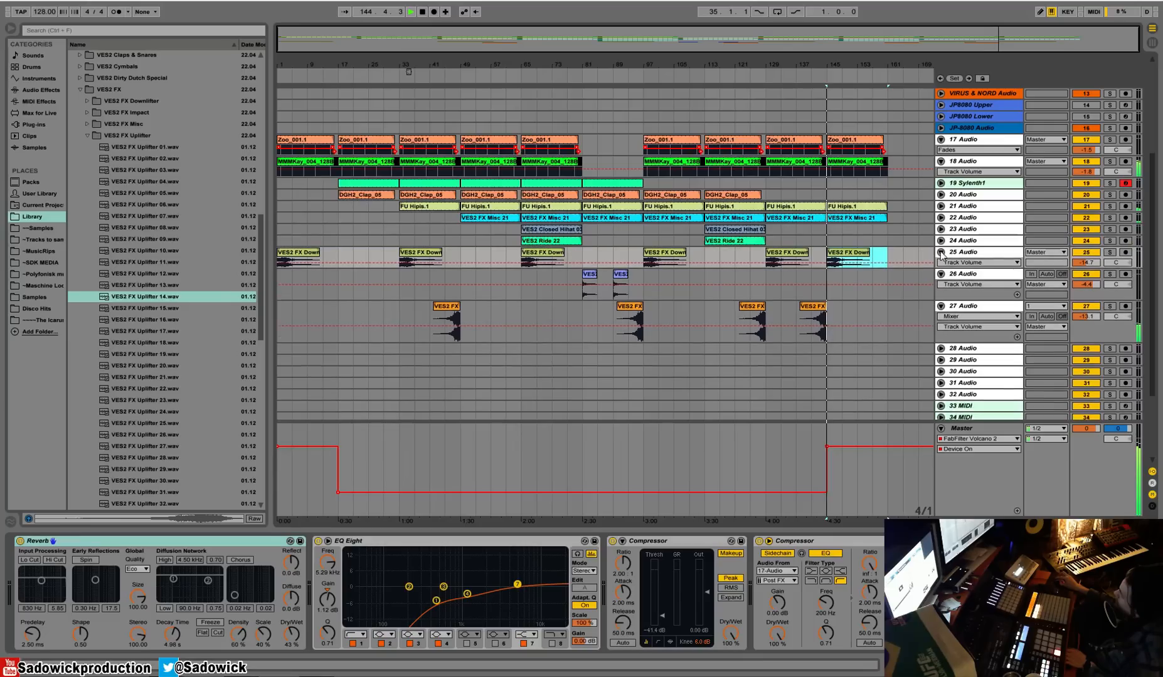
left_click(941, 251)
left_click(941, 263)
left_click(941, 274)
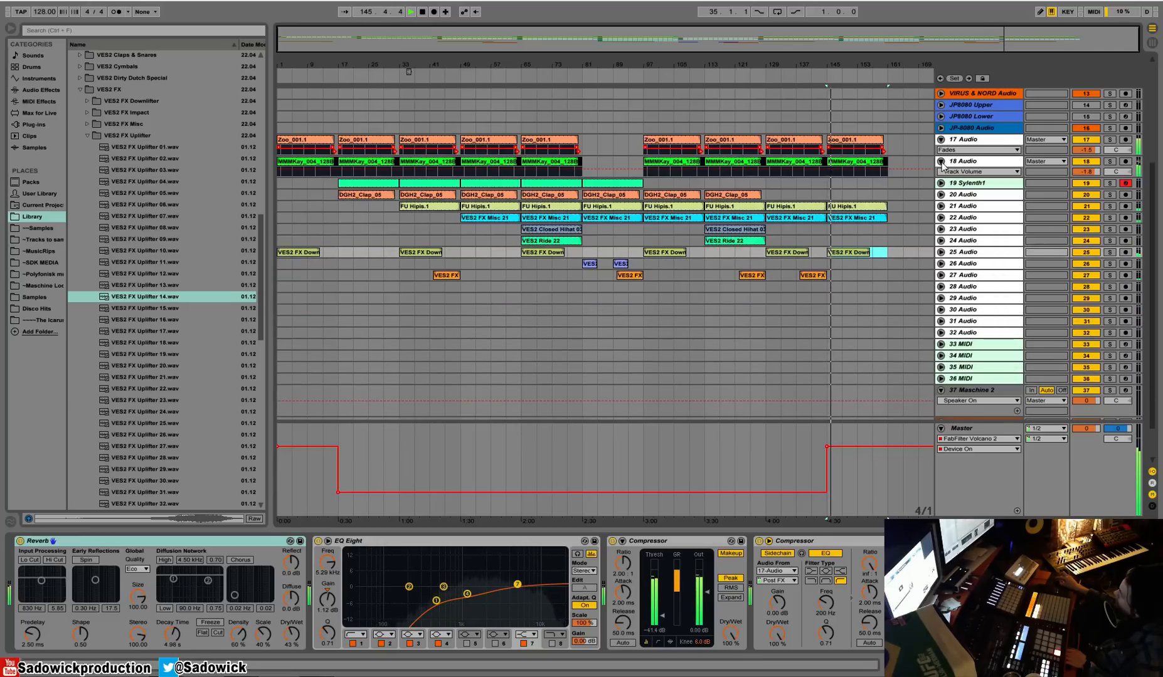
left_click(941, 161)
left_click(941, 139)
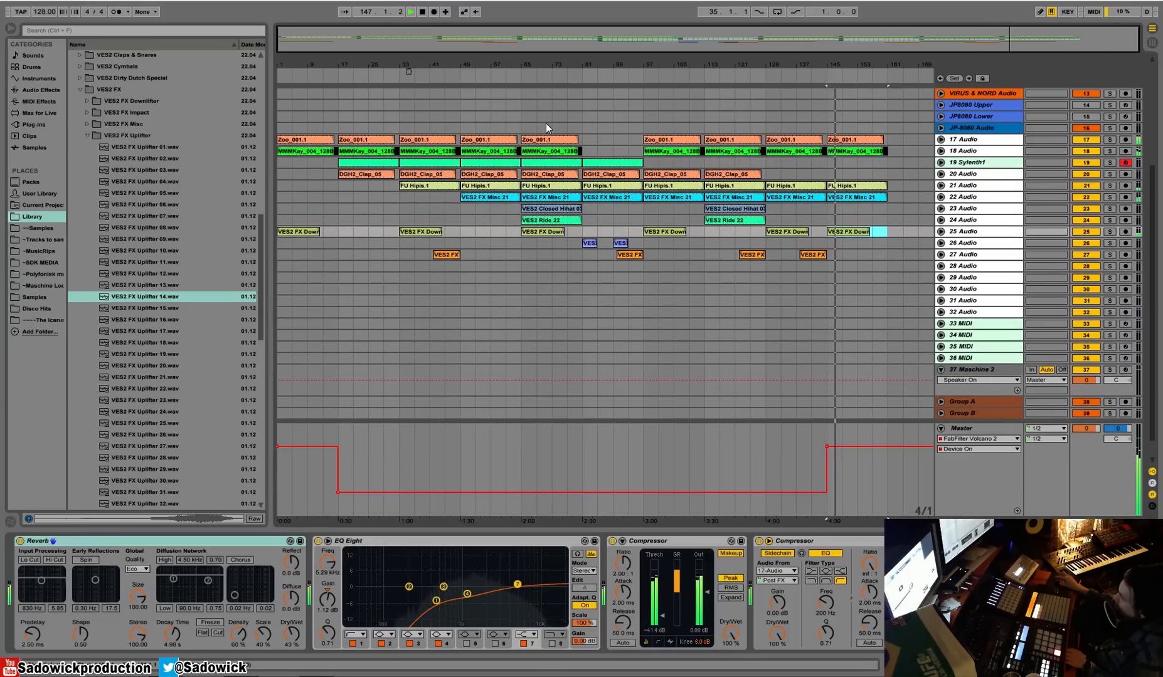
key("space")
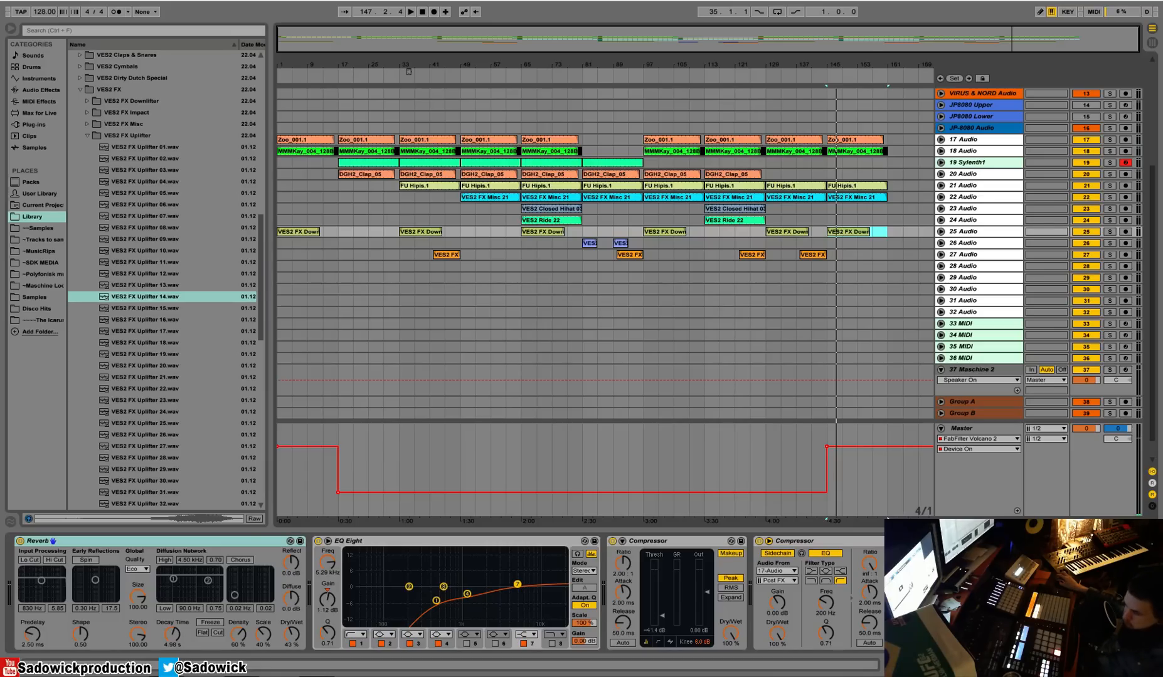
Browse the Darkroomtechno FX samples and audition Horn.1, Marble_127BPM.1, pipe.1 and Seaside Suicide.1.
key("space")
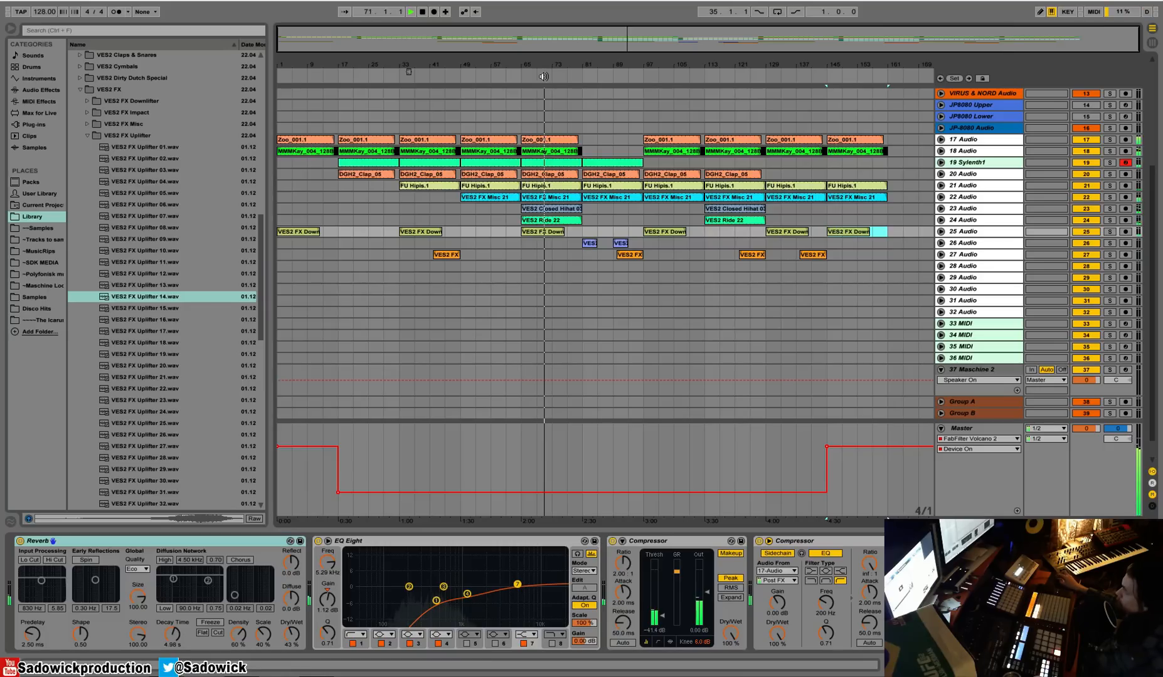
left_click(38, 227)
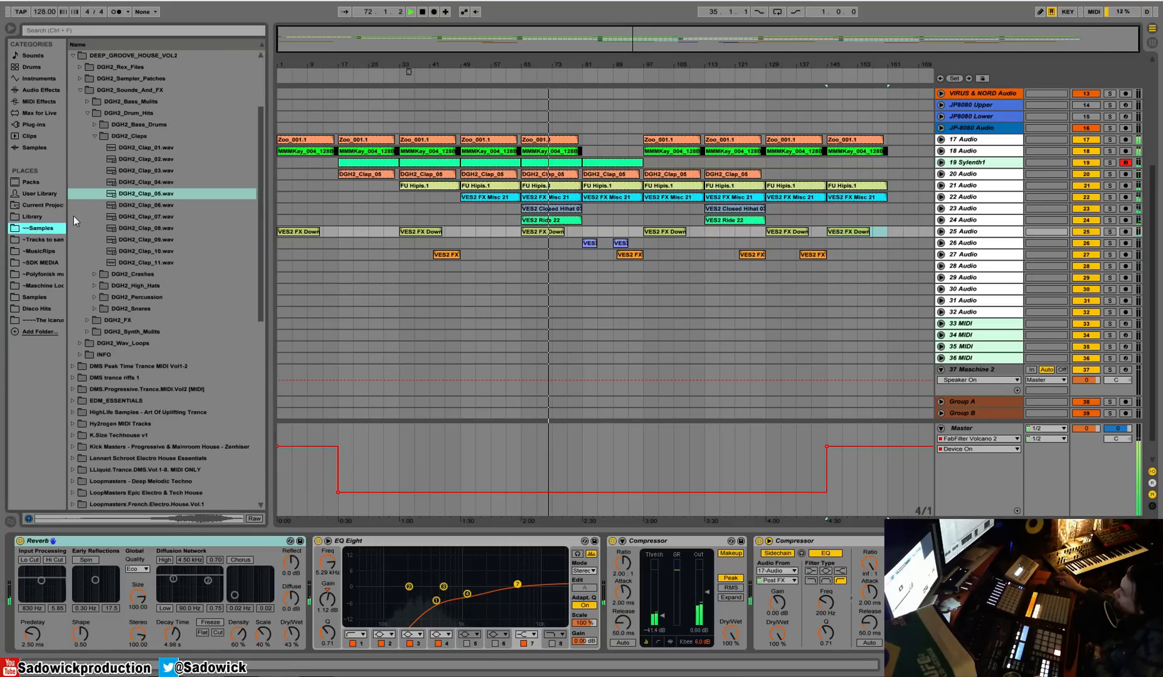
left_click_drag(261, 162, 262, 138)
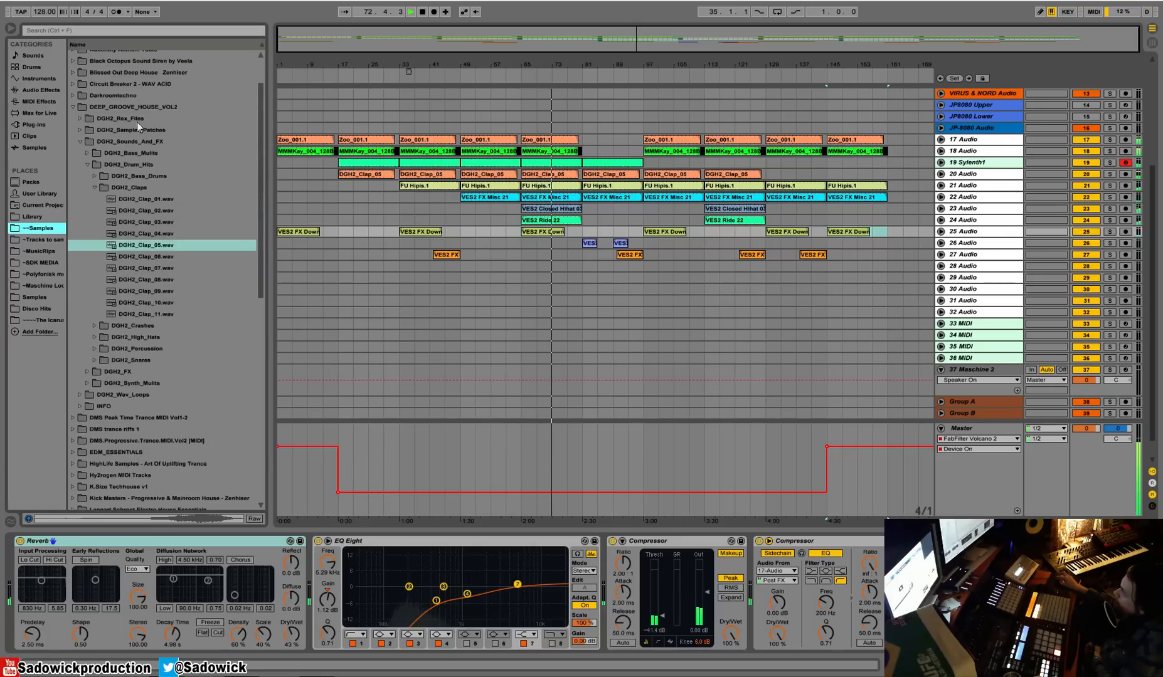
left_click(71, 107)
left_click(71, 96)
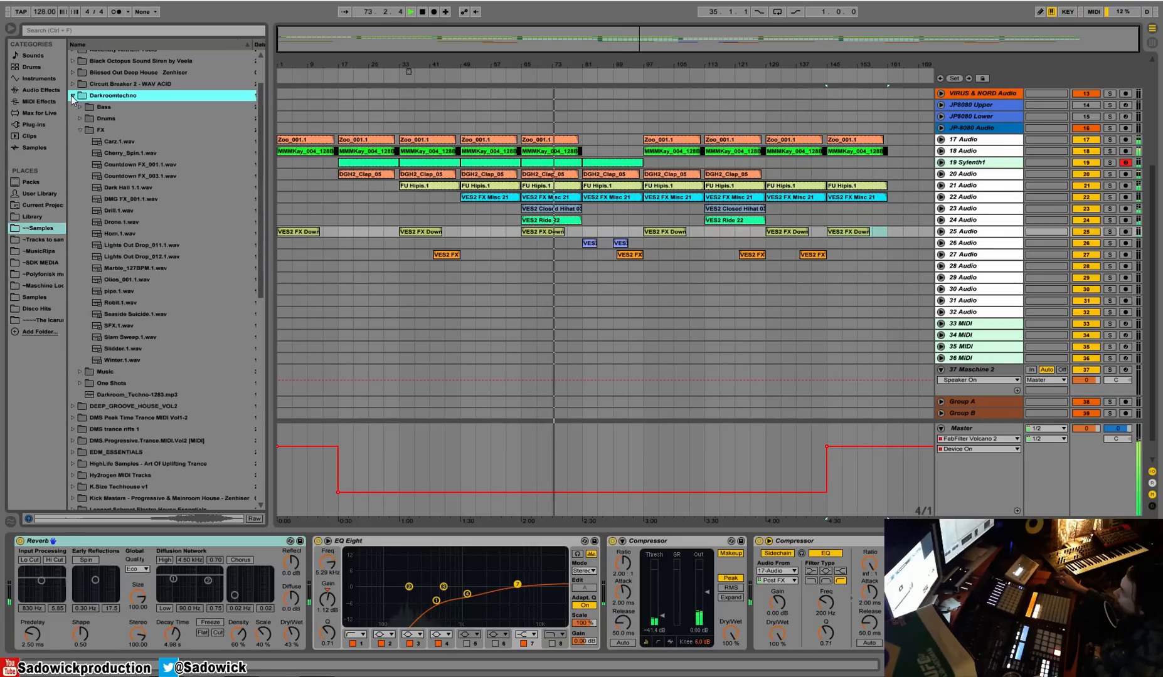
left_click(116, 234)
key("space")
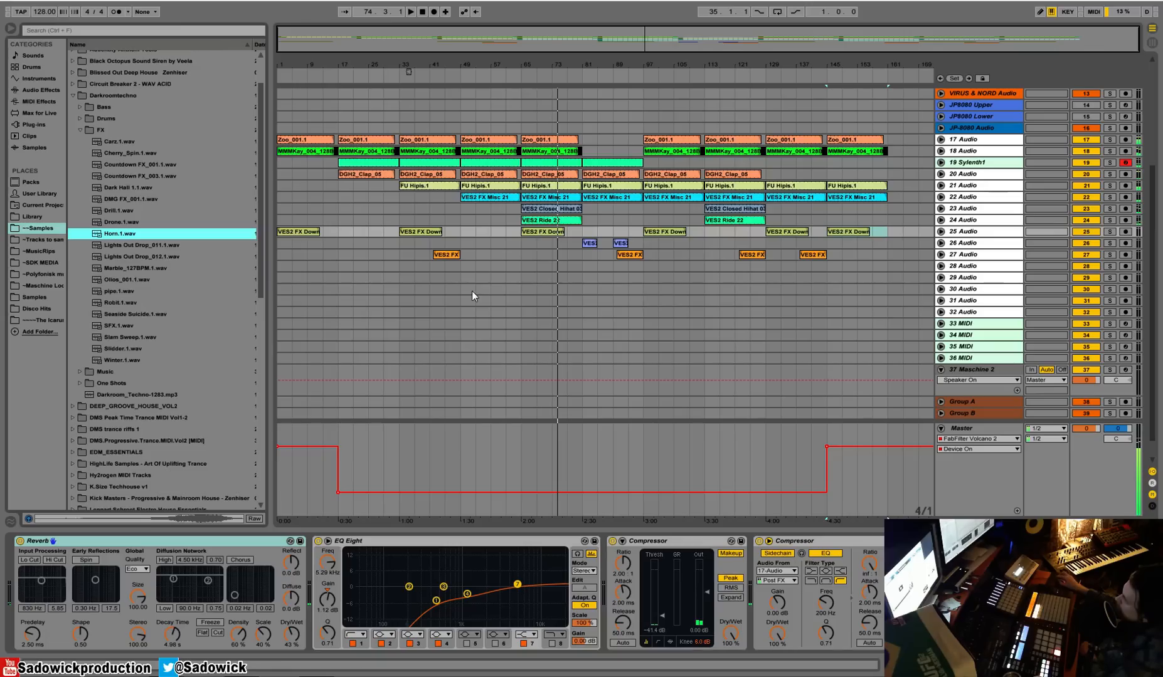
left_click(136, 268)
left_click(124, 291)
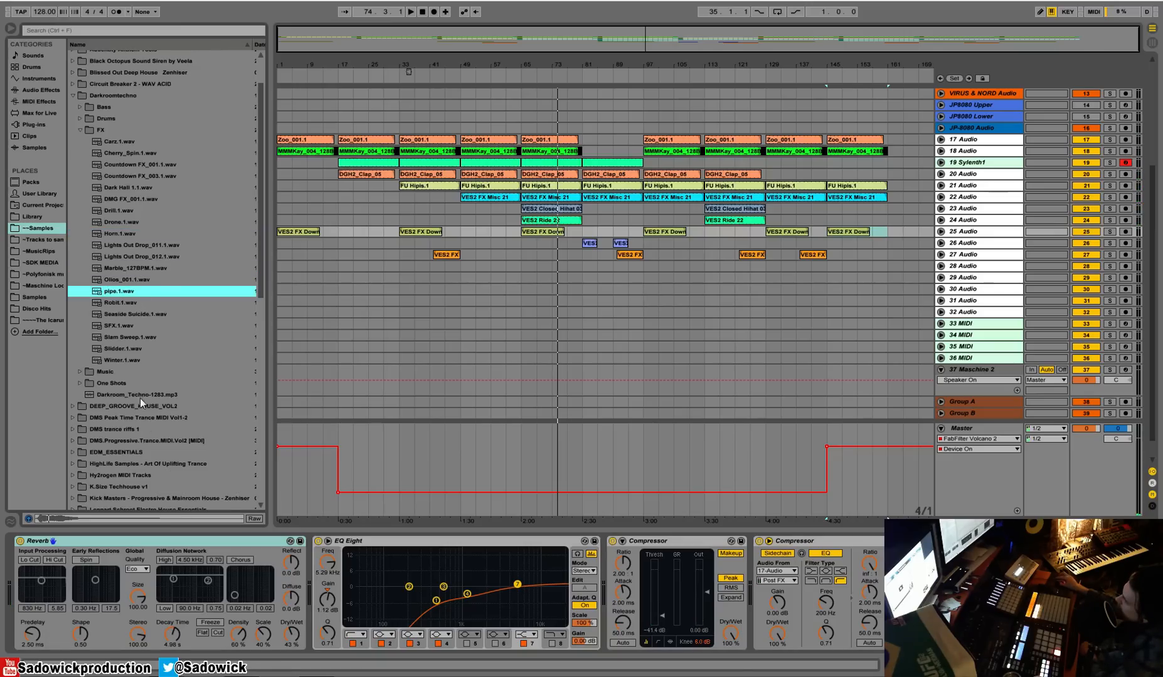
left_click(119, 313)
Place Seaside Suicide.1.wav on track 28 at bar 83 and lower the track's volume.
left_click_drag(125, 313, 602, 266)
left_click_drag(986, 271, 986, 333)
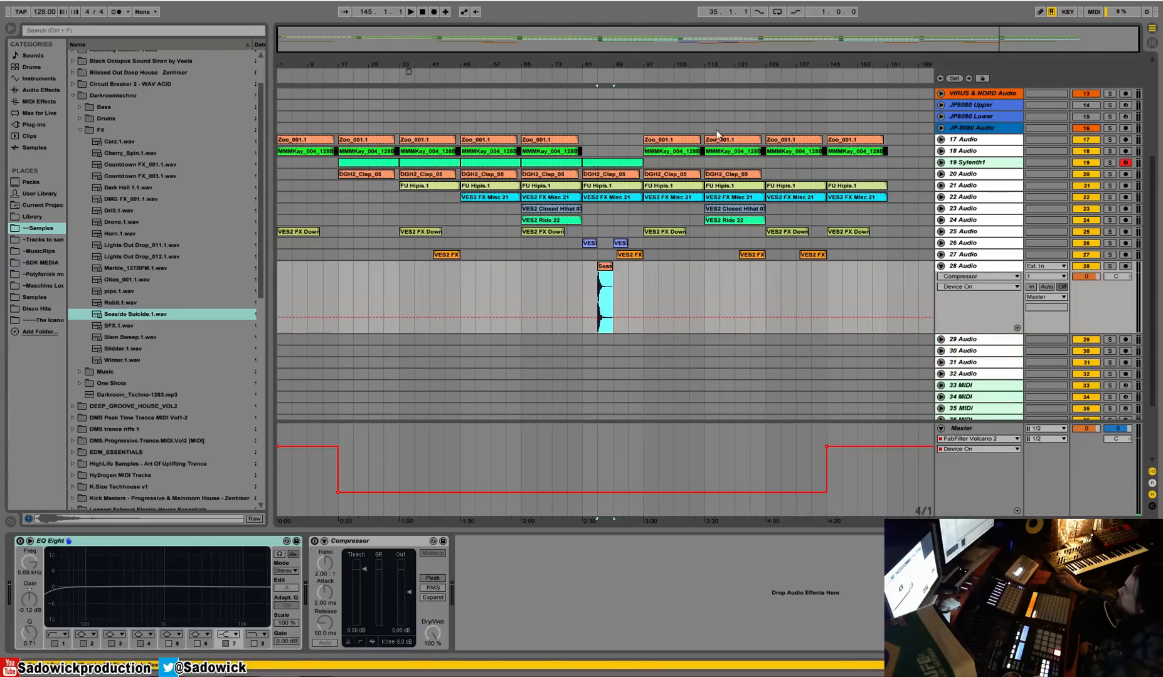
left_click(576, 71)
left_click_drag(603, 64, 641, 326)
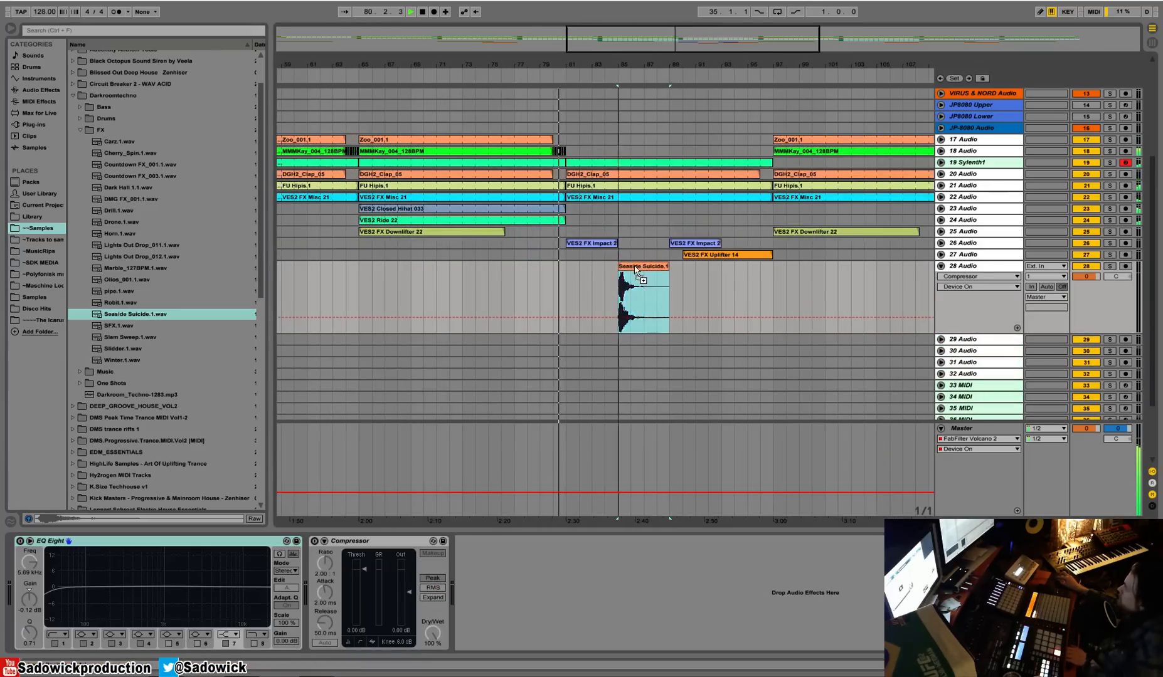
left_click_drag(1086, 276, 1086, 306)
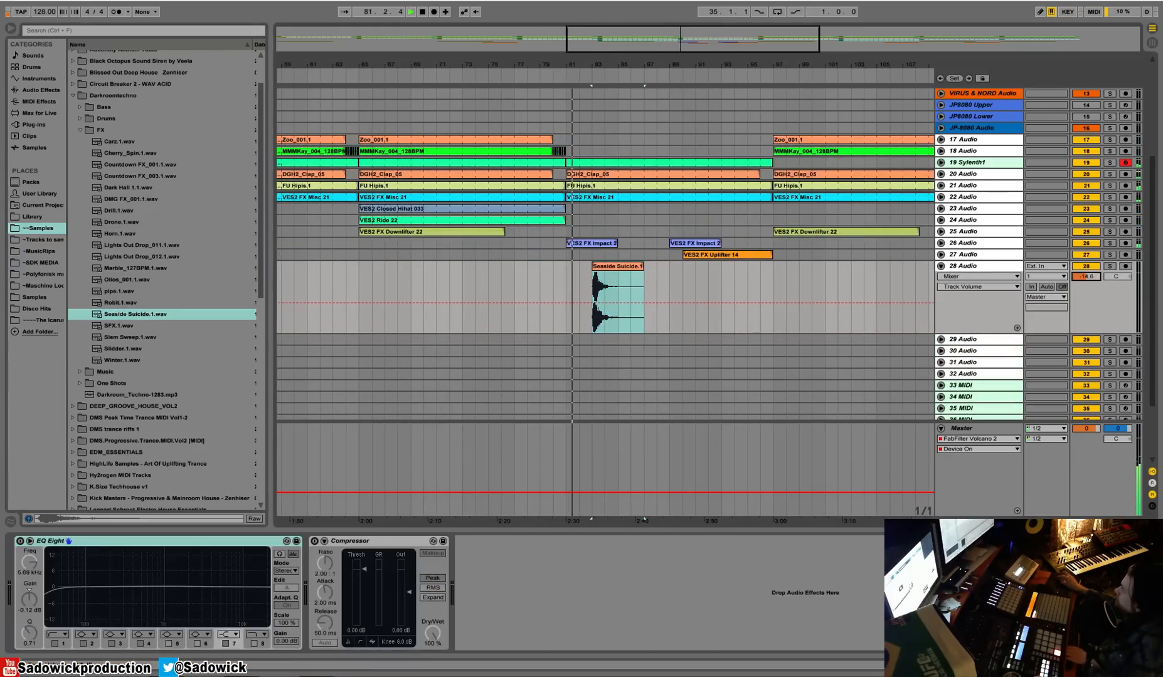
Audition Slidder.1, Winter.1 and Slam Sweep.1, and place Slam Sweep.1.wav on track 28 at bar 87.
left_click(129, 349)
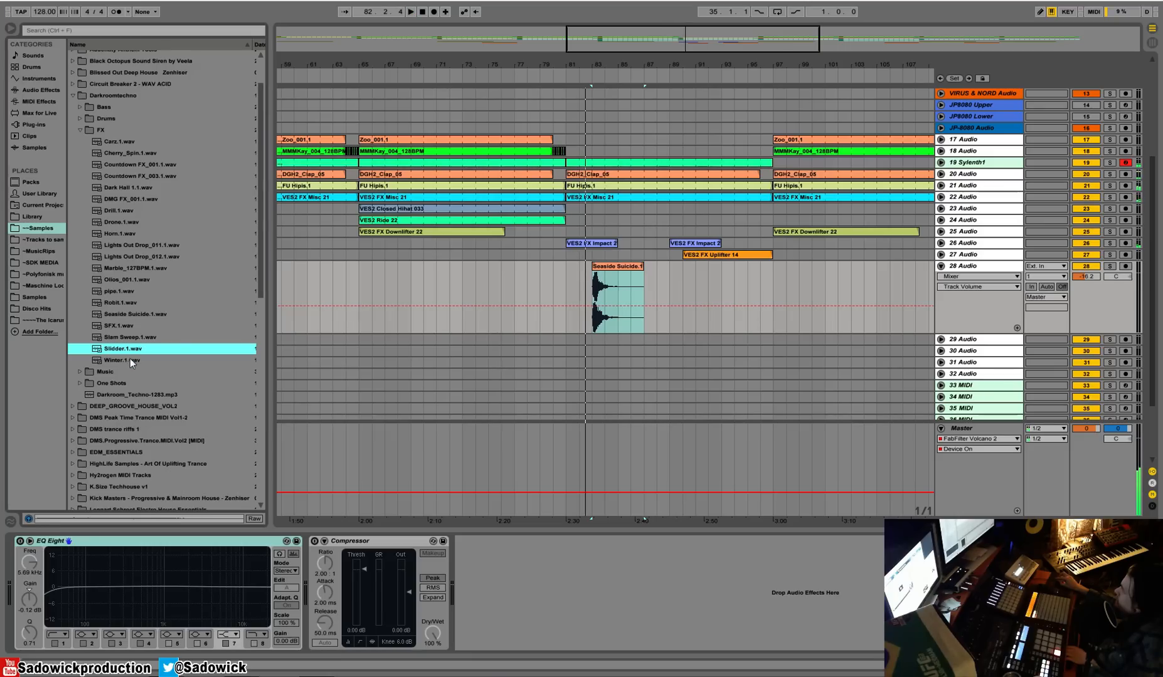
left_click(130, 359)
left_click(134, 339)
left_click_drag(126, 337, 647, 269)
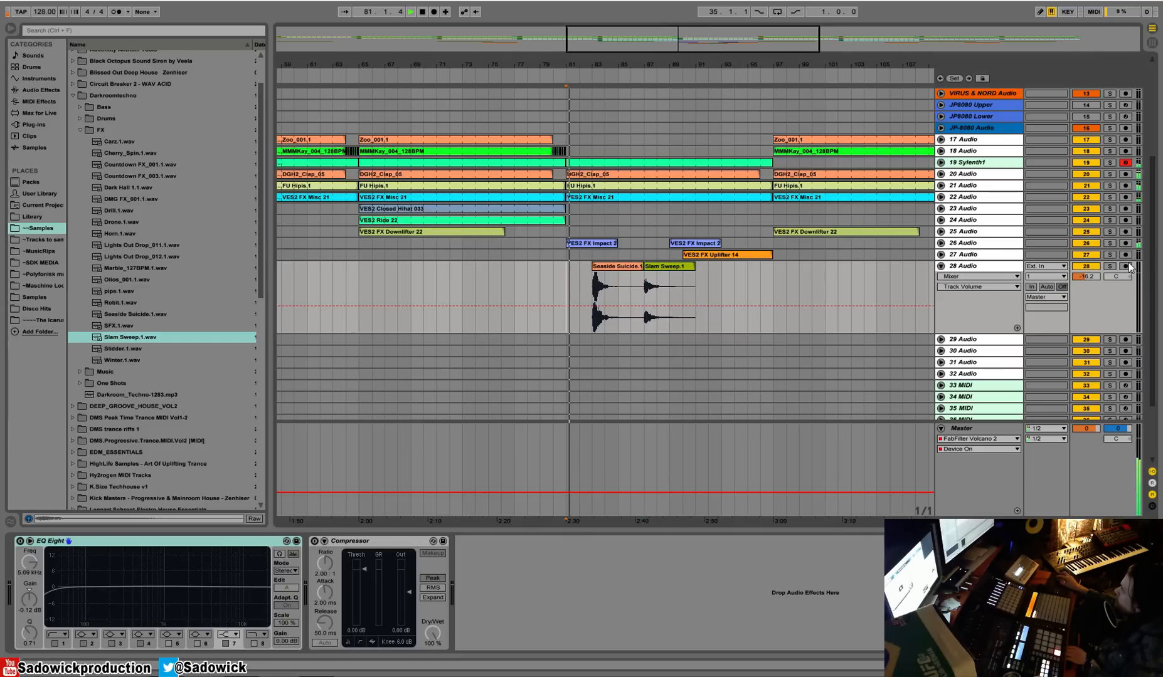
Set track 28's volume to -19.0 dB, move the Slam Sweep.1 clip to bar 86, and play from bar 83.
left_click_drag(1085, 277, 1086, 282)
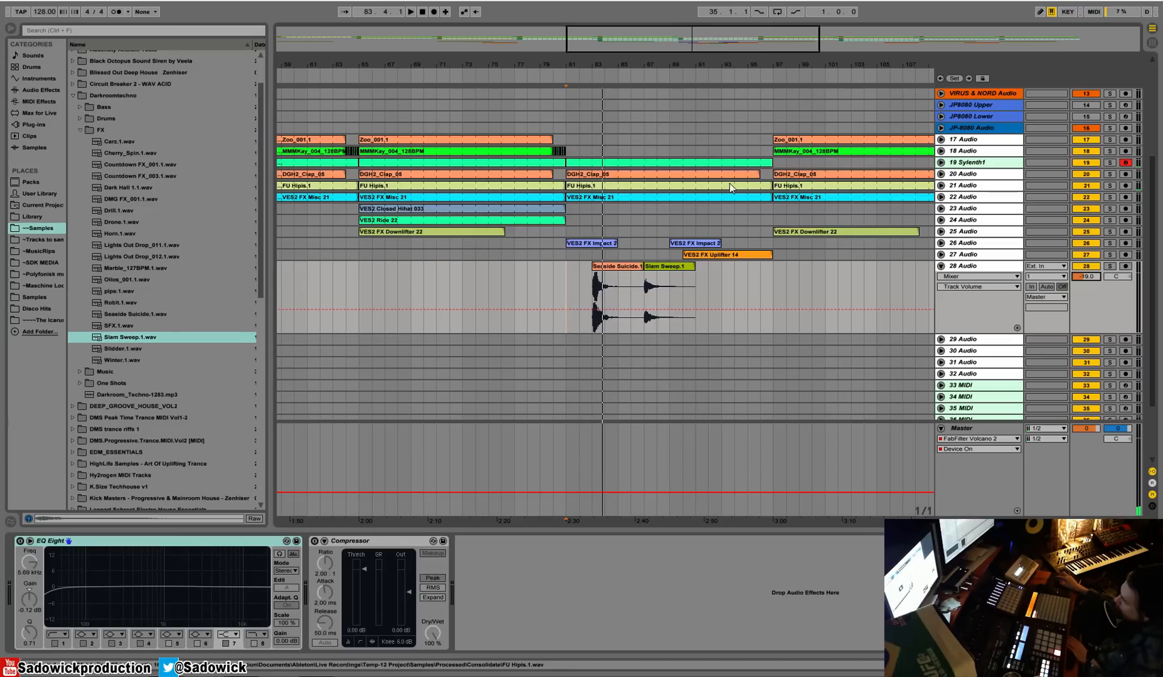
left_click_drag(664, 268, 650, 268)
left_click(617, 269)
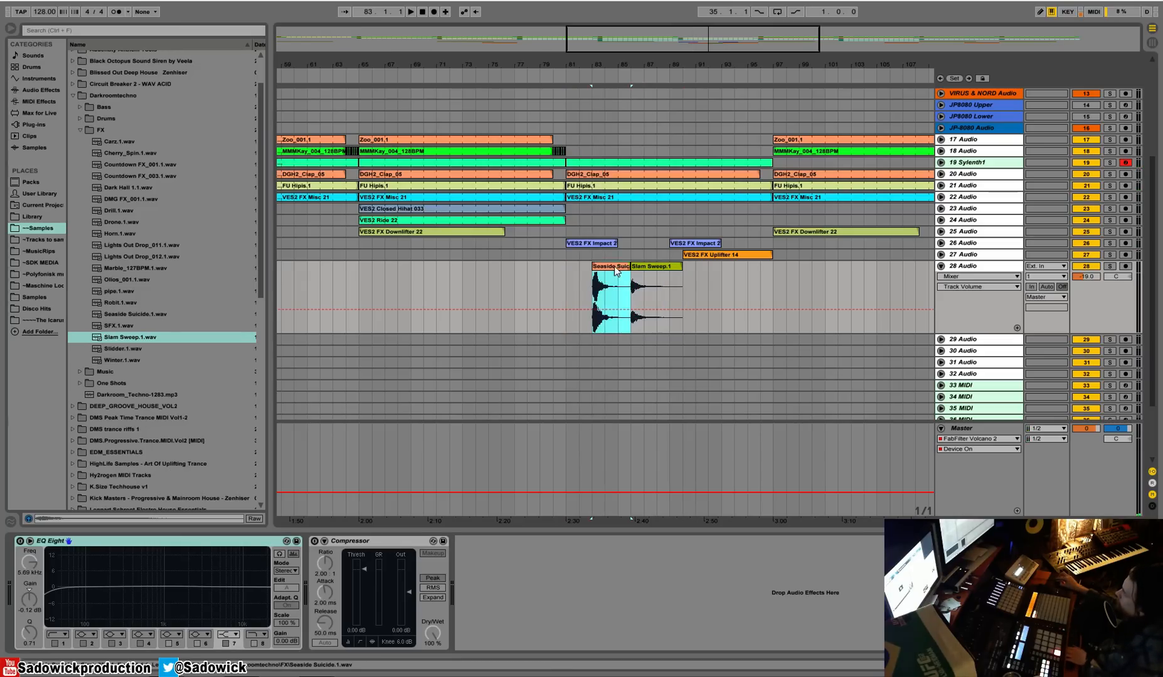
key("space")
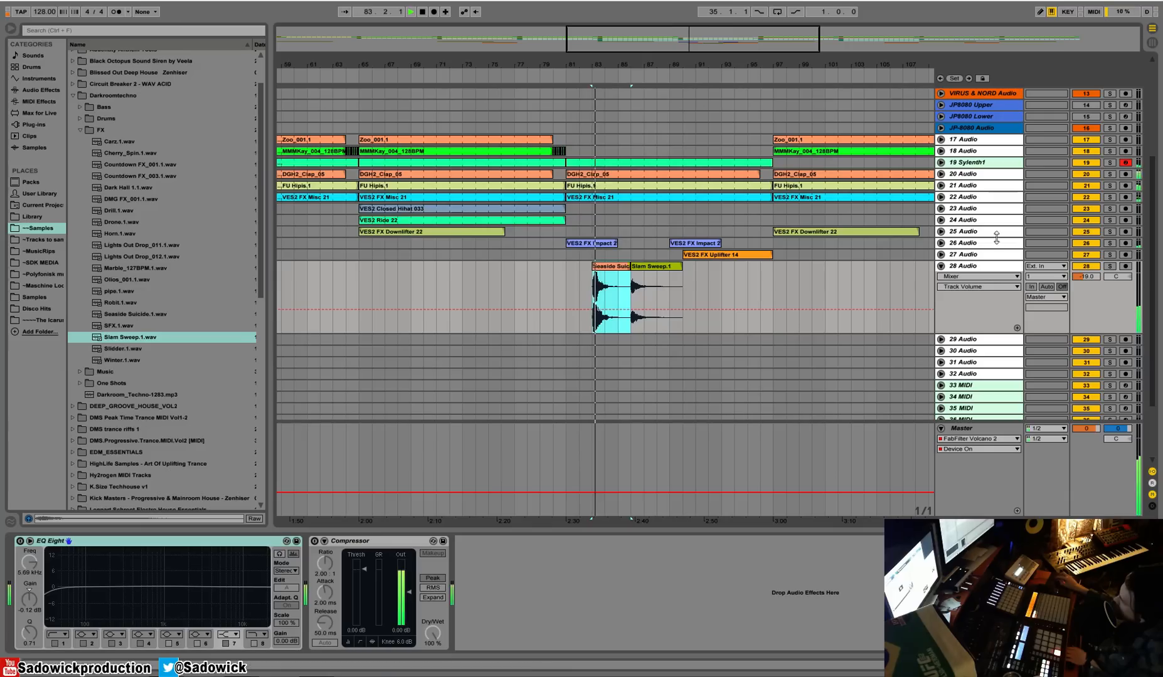
Add a Ping Pong Delay to track 28 with a one-step beat delay, filter width 9.00, 46% Dry/Wet and 72% Feedback.
left_click(44, 90)
key("space")
left_click_drag(109, 344, 31, 585)
left_click_drag(64, 633, 64, 641)
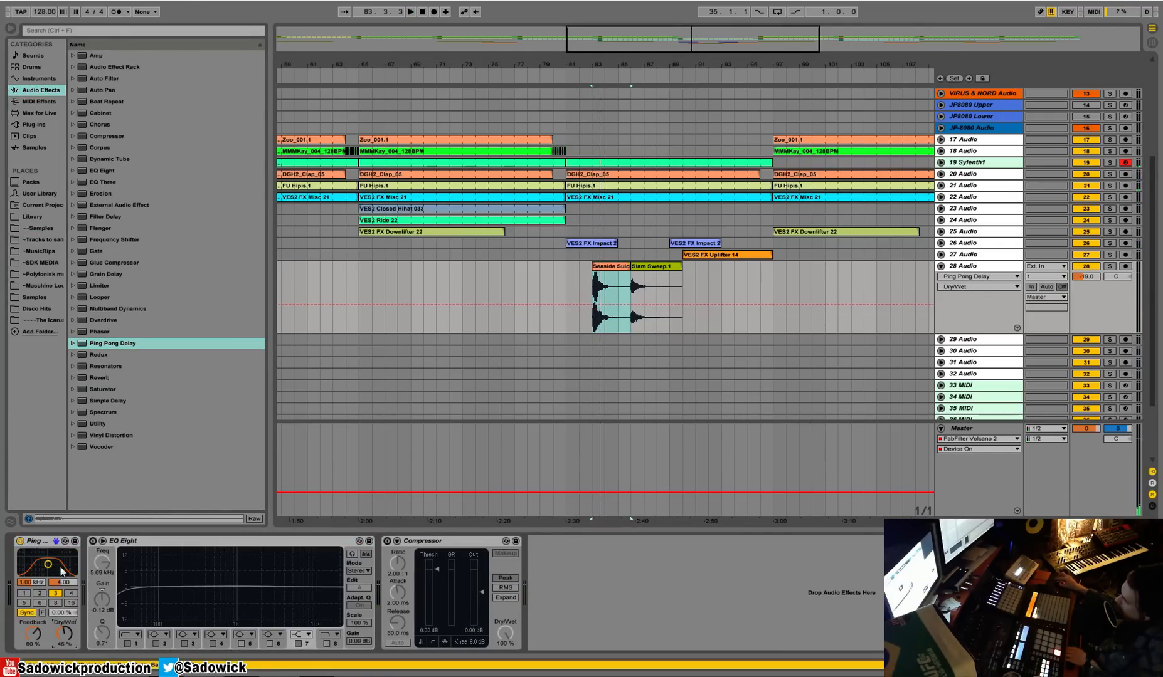
left_click(25, 594)
key("space")
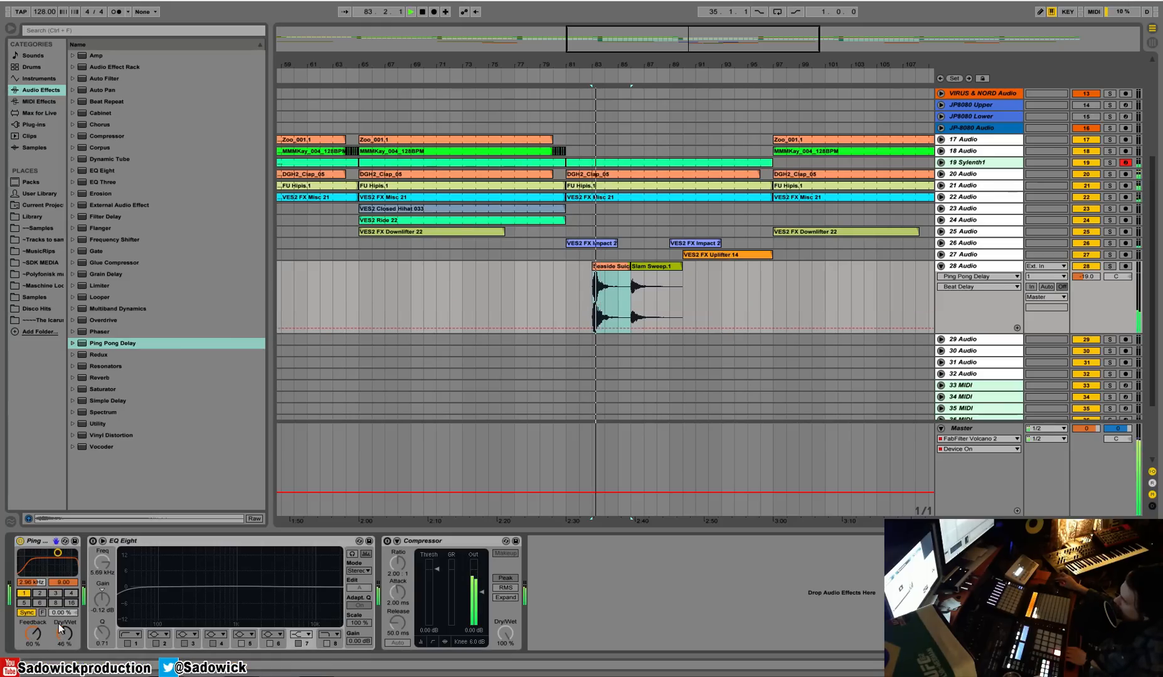
left_click_drag(35, 639, 36, 632)
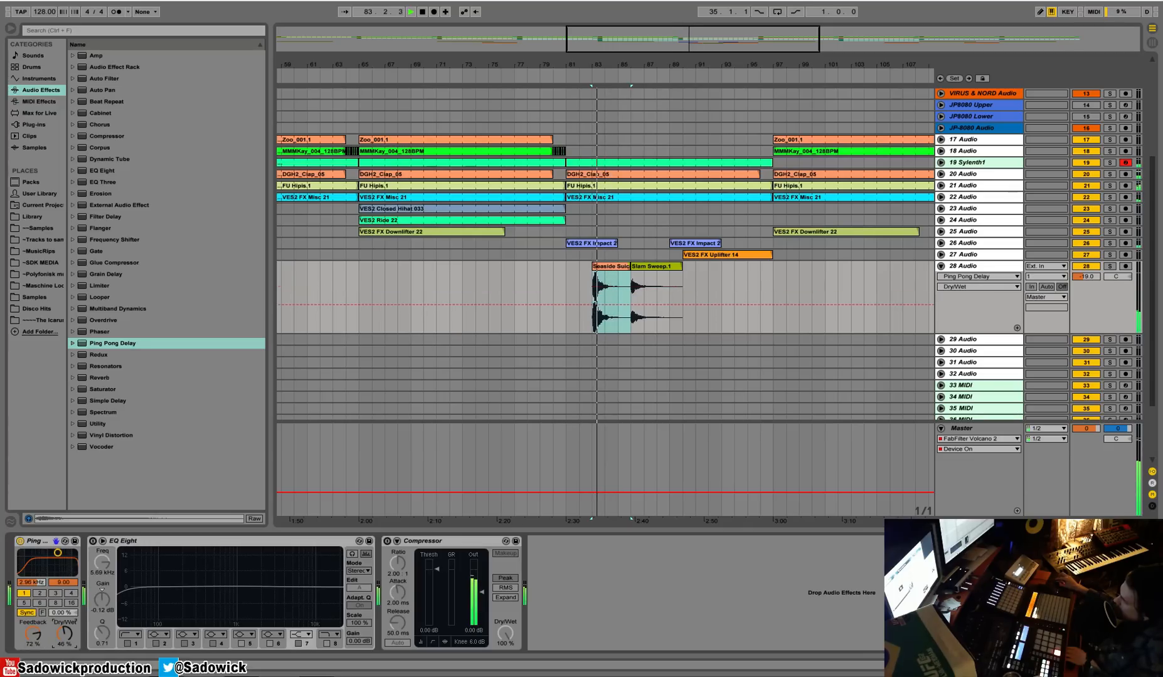
Enable track 28's EQ Eight, set its low-cut band to about 708 Hz, and play the result.
left_click(92, 541)
left_click_drag(120, 596, 225, 598)
key("space")
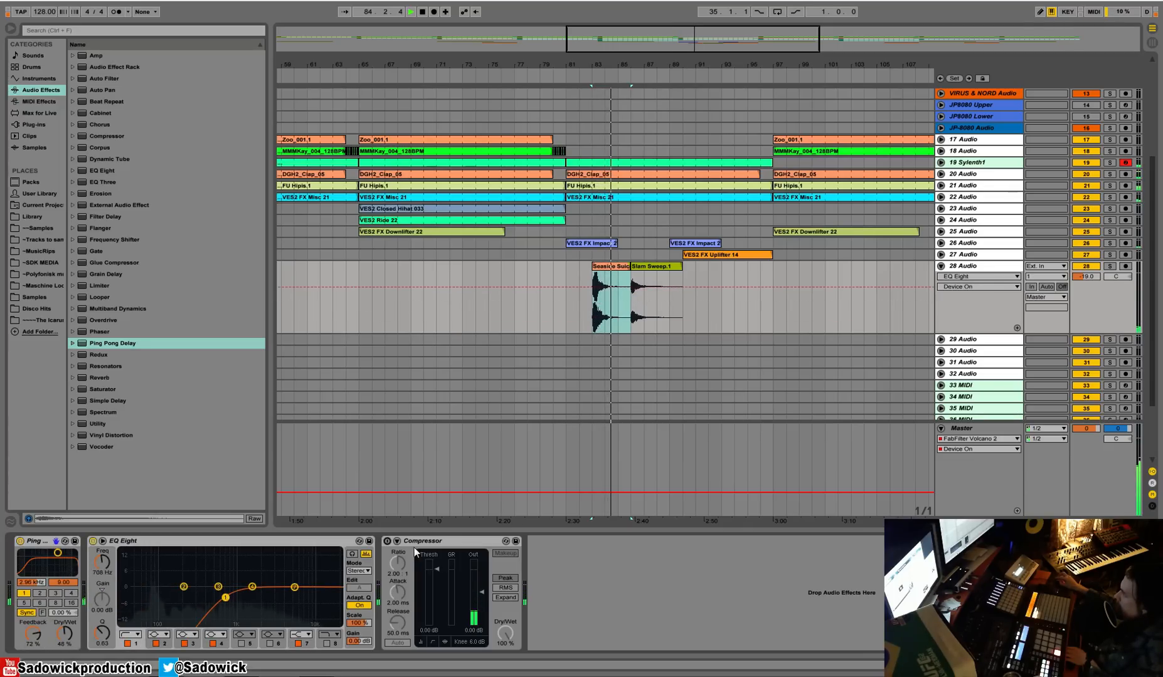
Enable track 28's Compressor, lower its threshold to about -36.5 dB, and play the result.
left_click(387, 541)
left_click_drag(437, 569, 438, 614)
key("space")
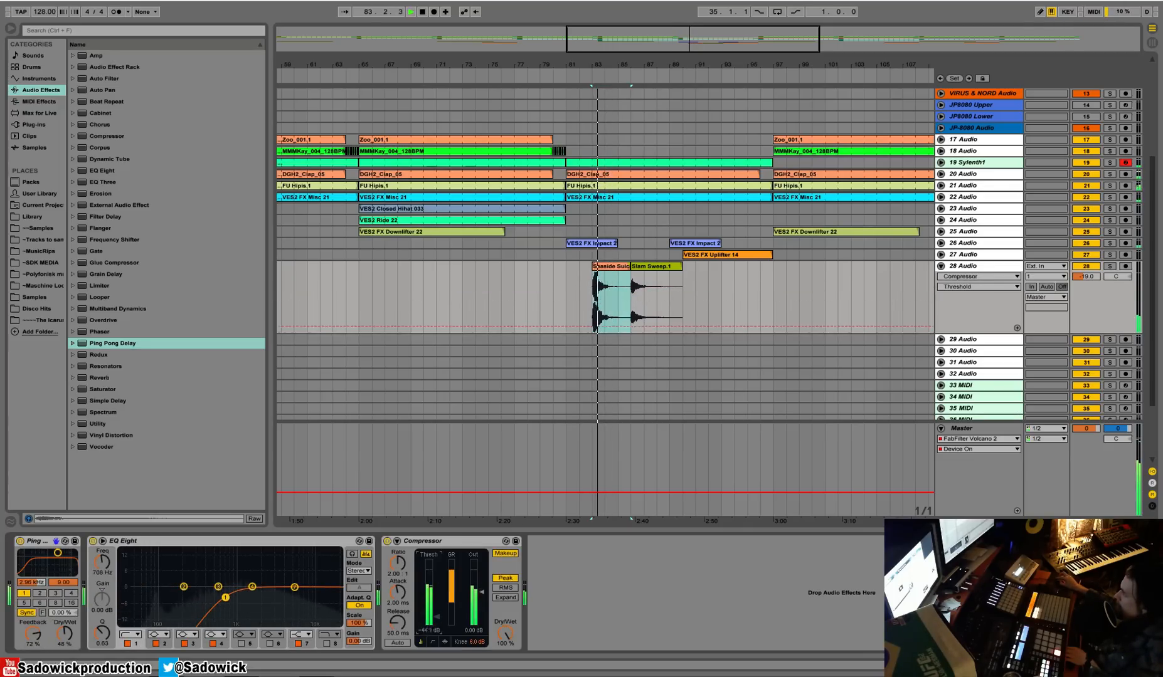
Boost track 28's EQ band 7 to 4.59 dB at 5.49 kHz, set the low cut to about 548 Hz and volume to -17.9 dB.
left_click_drag(293, 588, 293, 575)
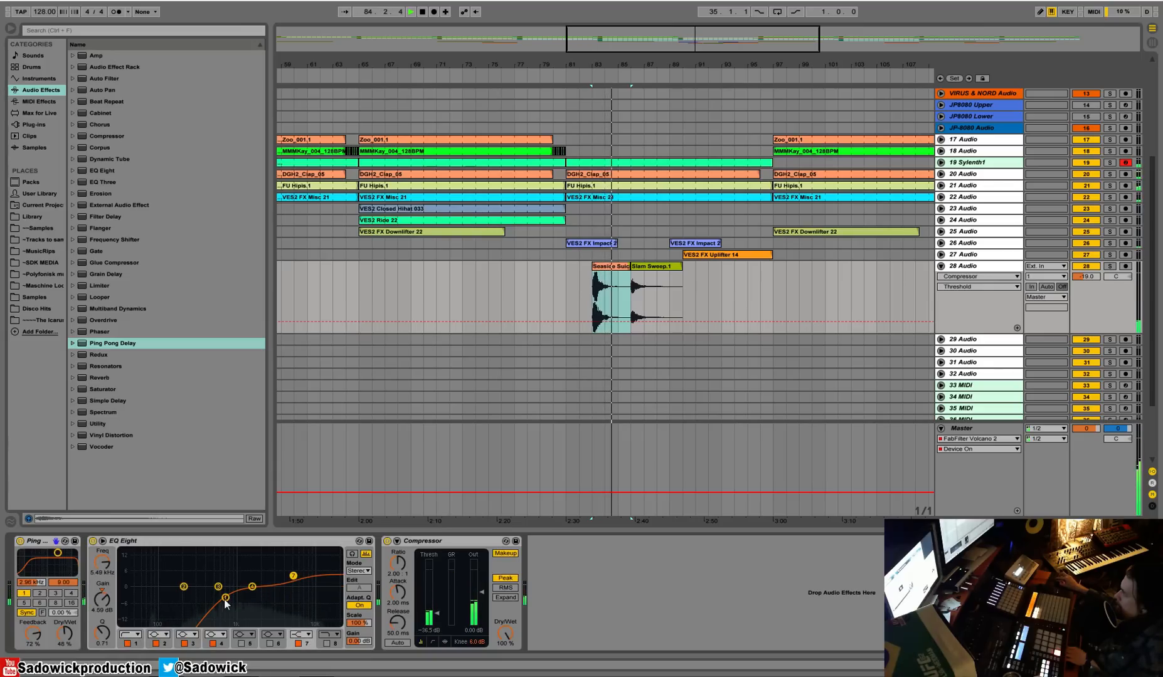
left_click_drag(226, 598, 217, 597)
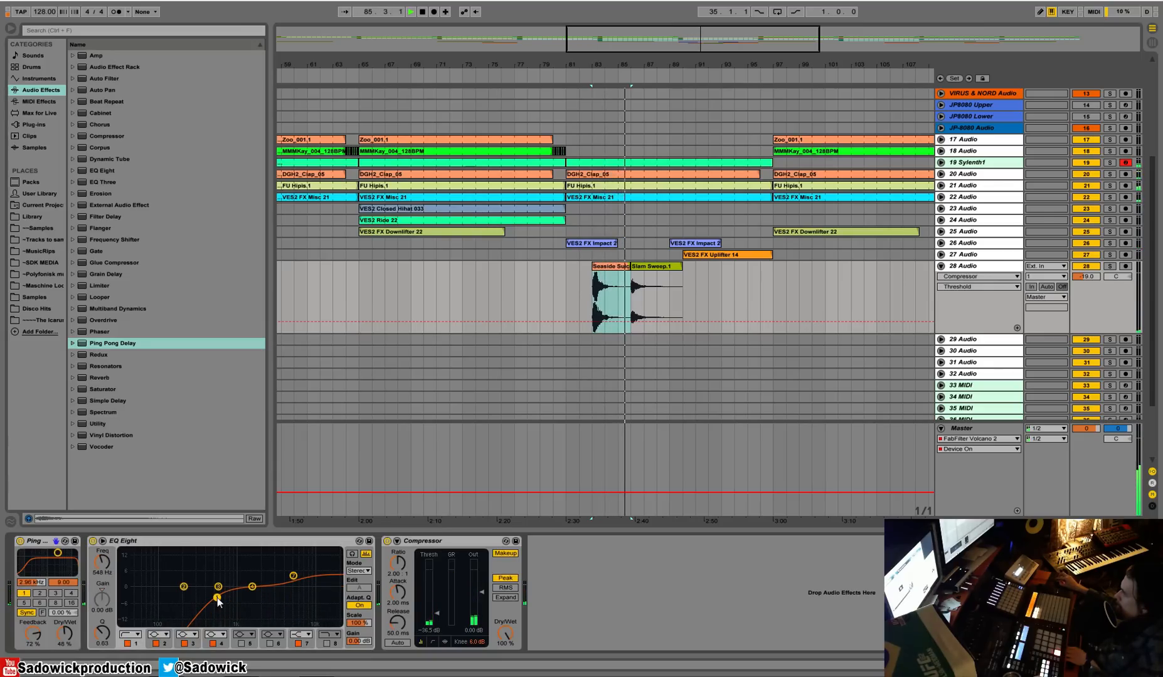
left_click_drag(1086, 277, 1086, 272)
Trim the Slam Sweep.1 clip on track 28 to end at bar 89, and duplicate bars 81–89 of the track to bar 89.
left_click_drag(700, 62, 680, 33)
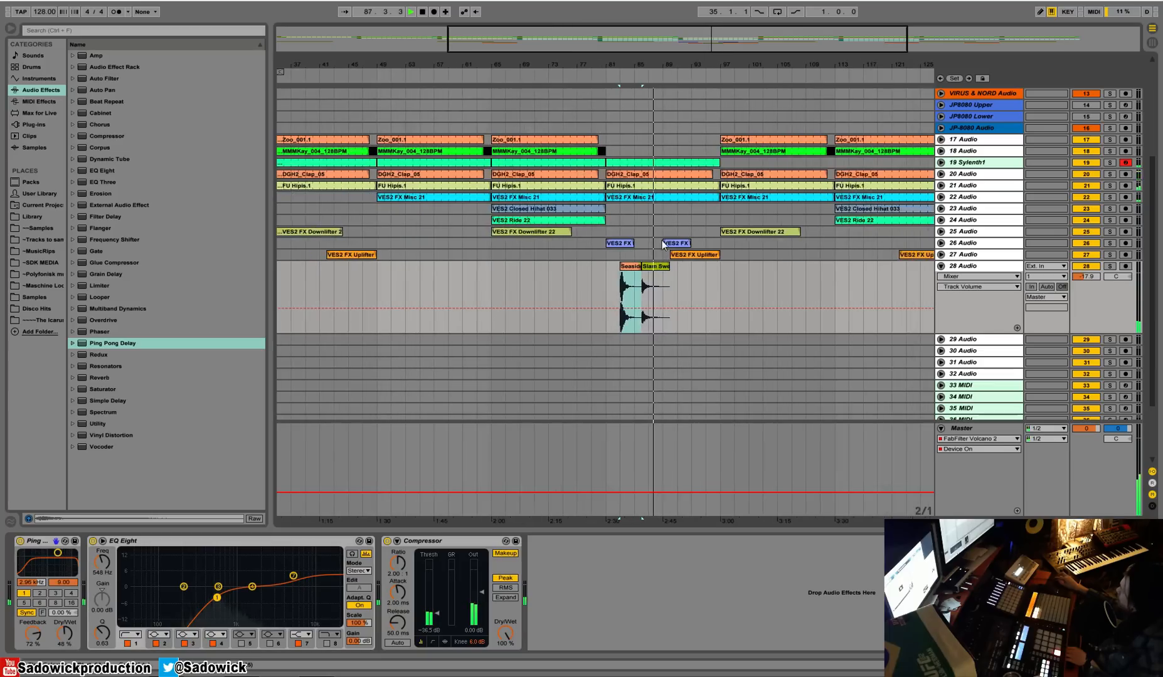
left_click(649, 267)
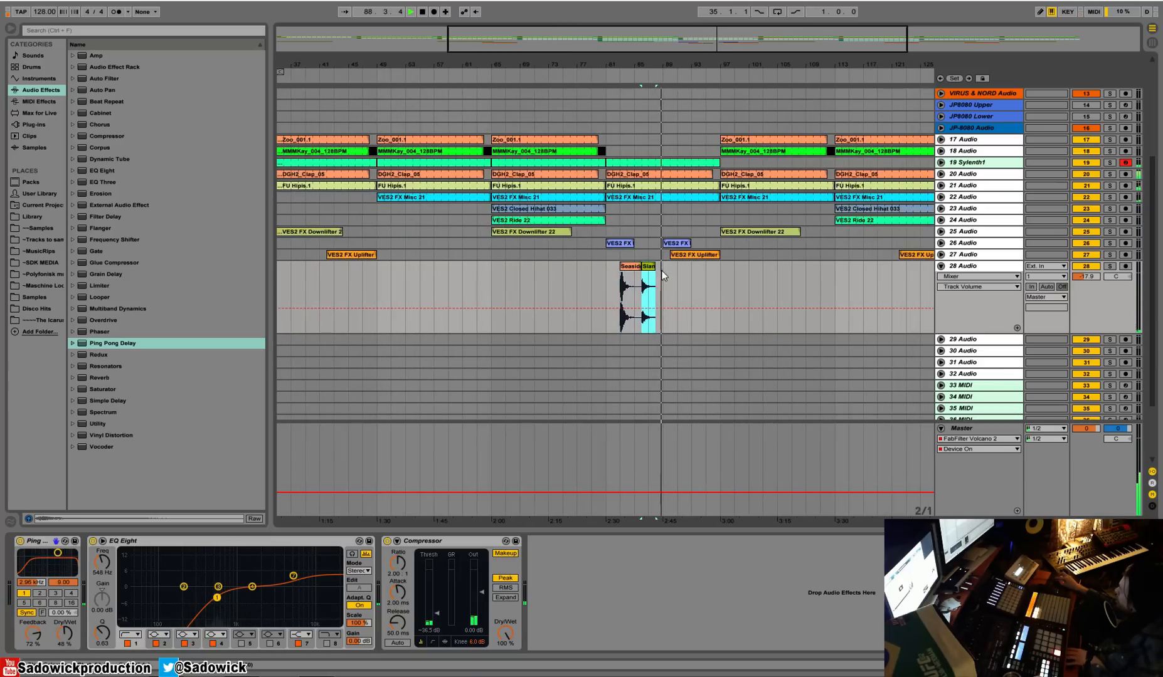
left_click_drag(655, 267, 605, 270)
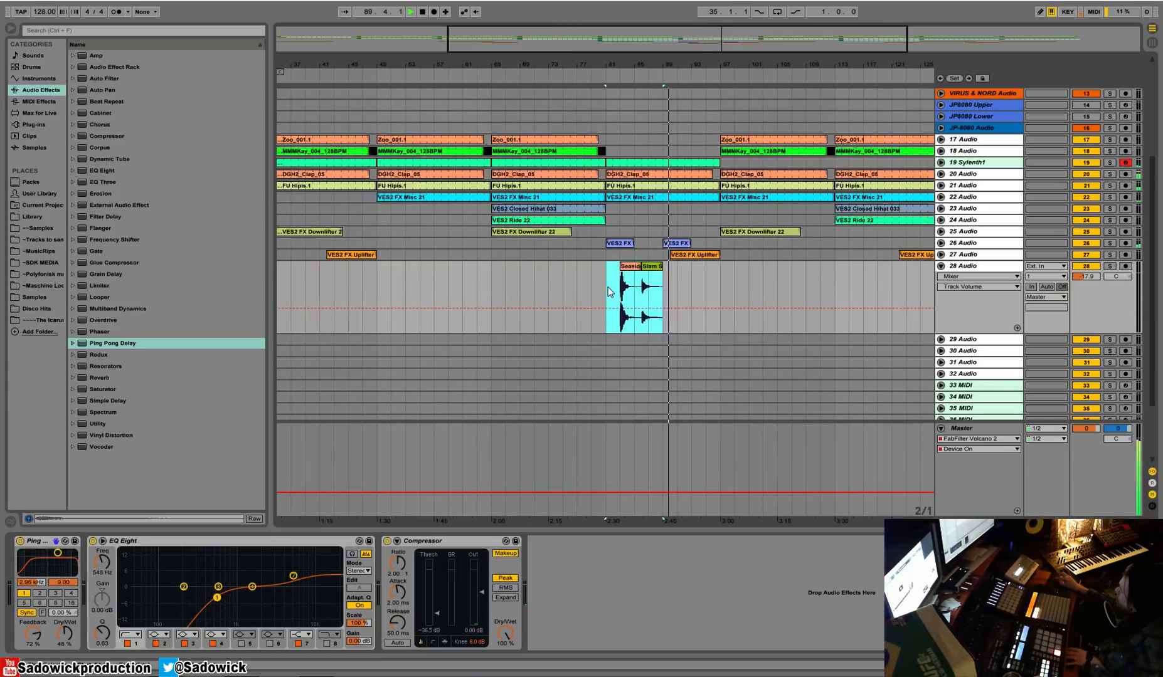
key("ctrl+d")
Remove the DGH2_Clap_05 section from bar 89 to bar 97 on track 20.
left_click(704, 198)
left_click_drag(711, 175, 663, 175)
left_click(647, 78)
left_click(654, 77)
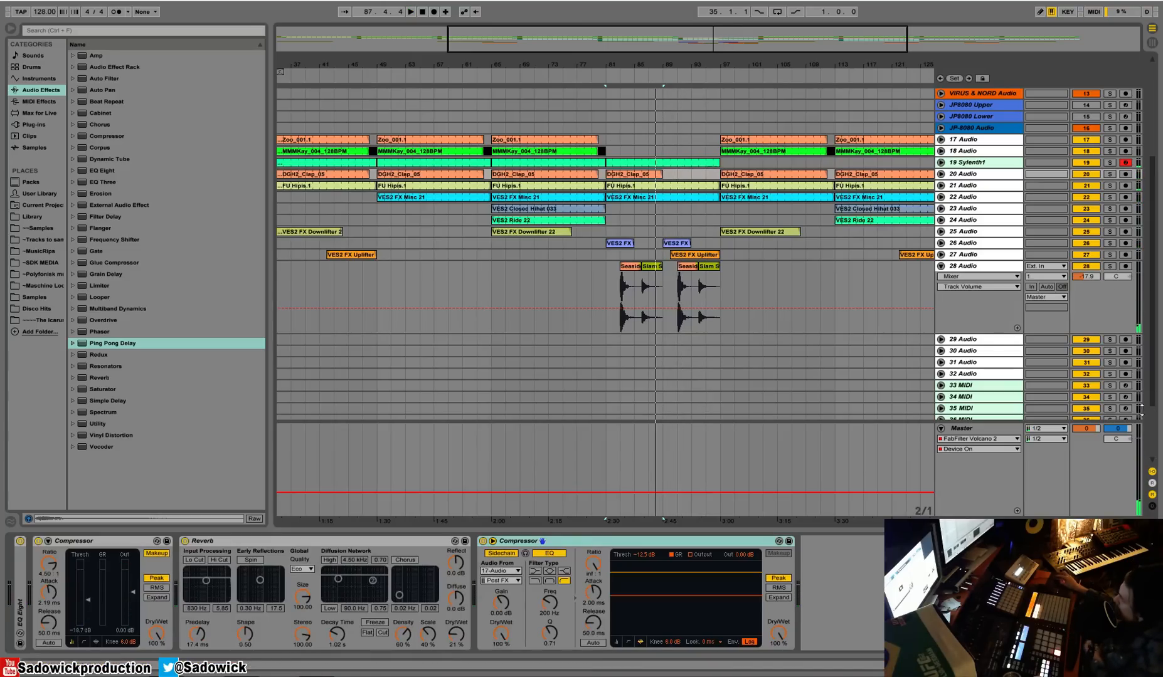
Fold track 28 and unfold the empty audio track 29.
left_click_drag(1099, 303, 1094, 273)
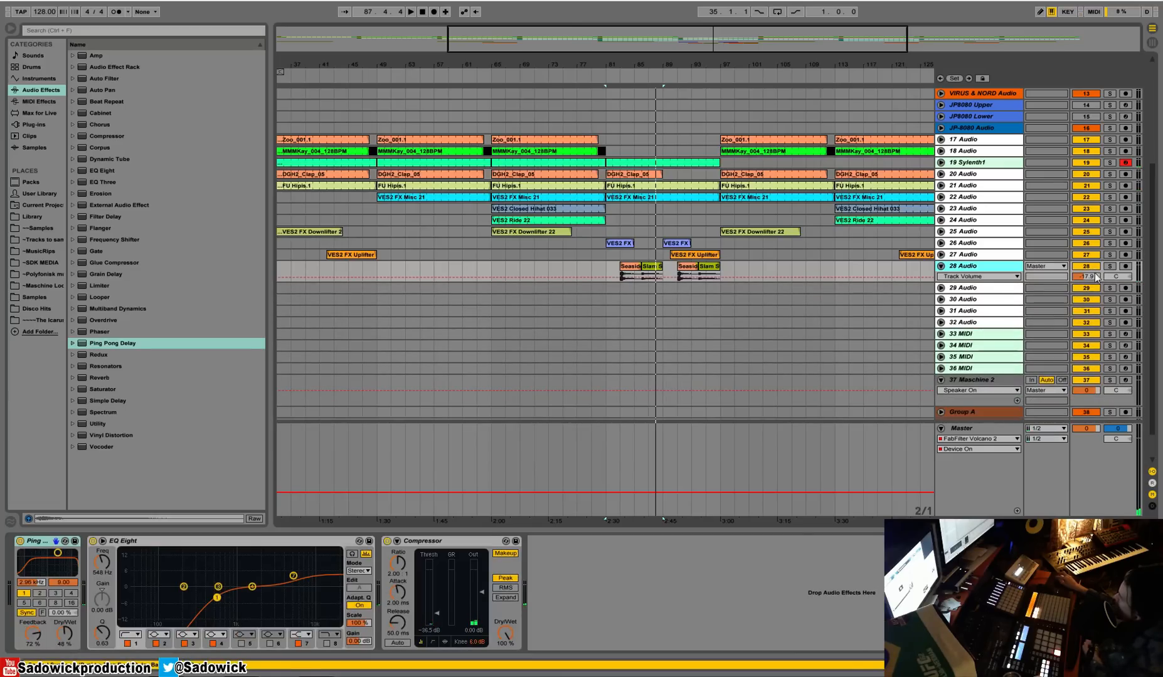
left_click(998, 294)
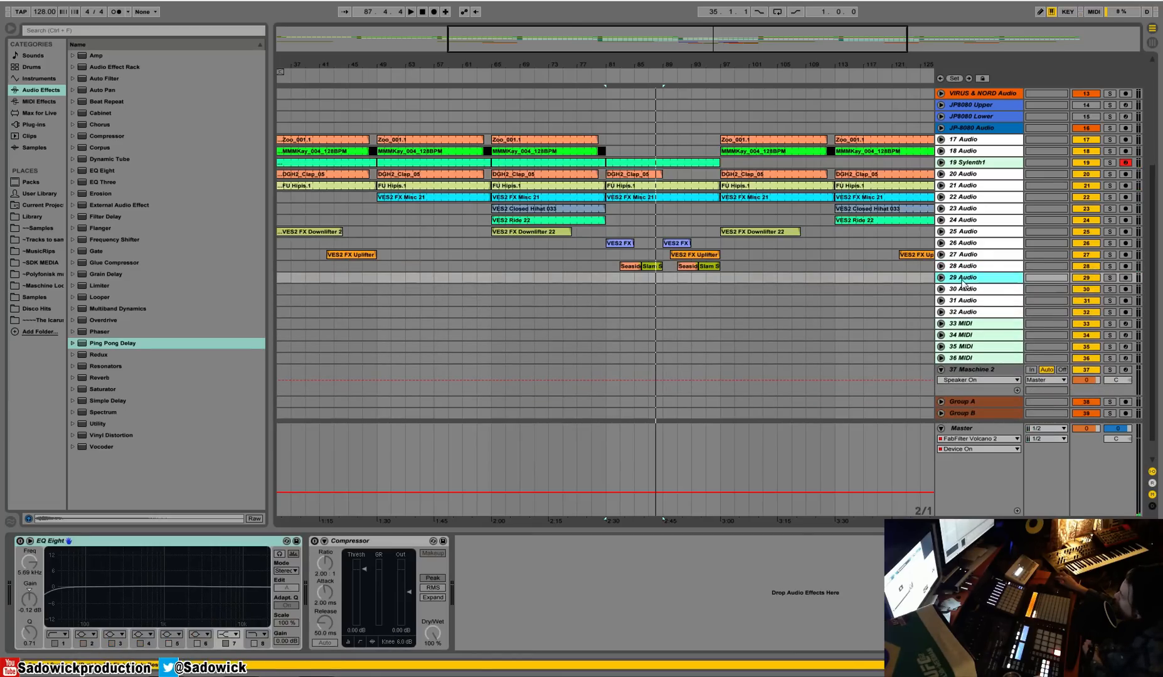
double_click(961, 281)
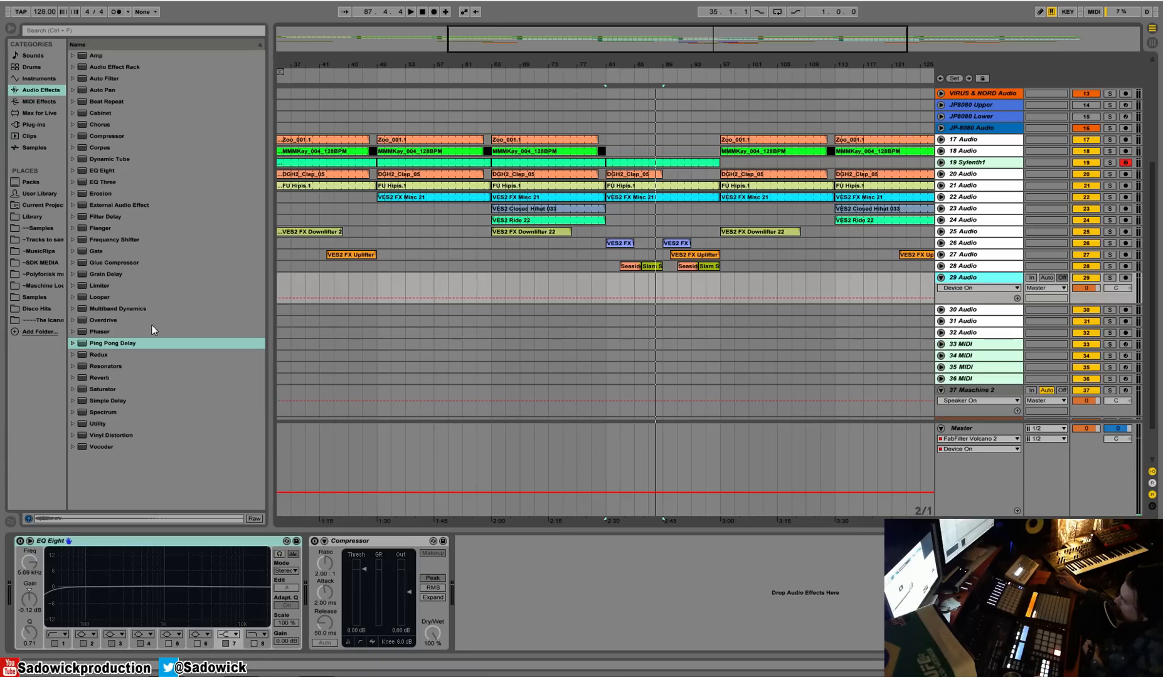
Audition the App_001, Blu_001 and Cold_001 loops in the Darkroomtechno Music sample folder.
left_click(44, 229)
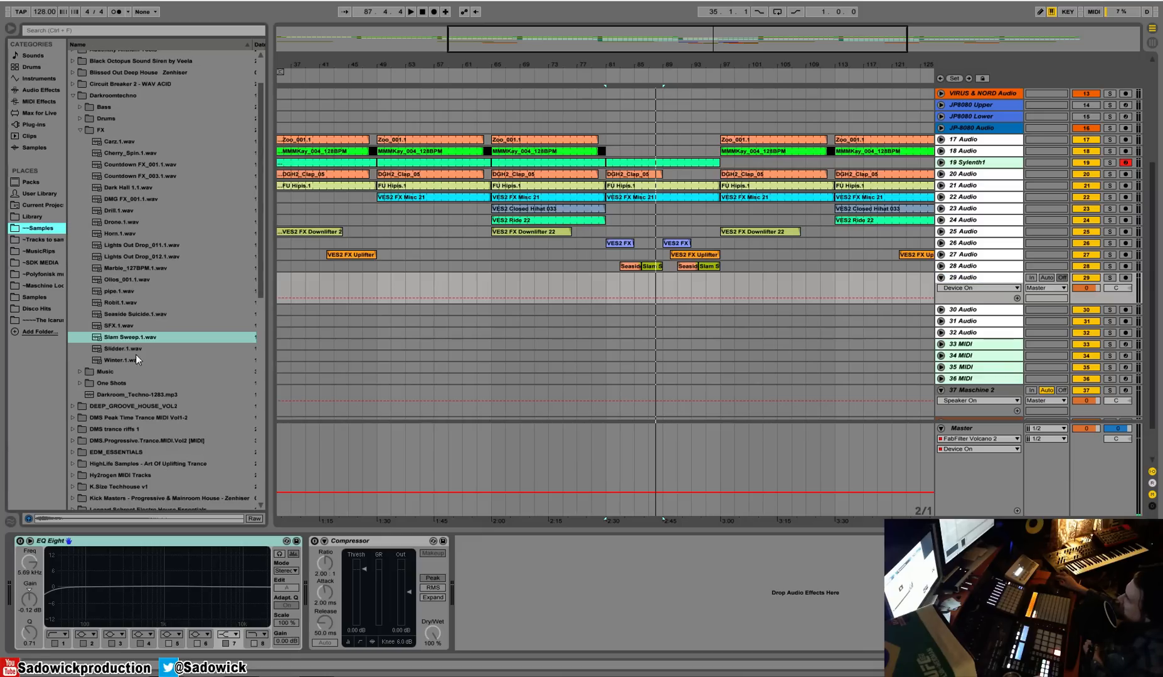
left_click(81, 131)
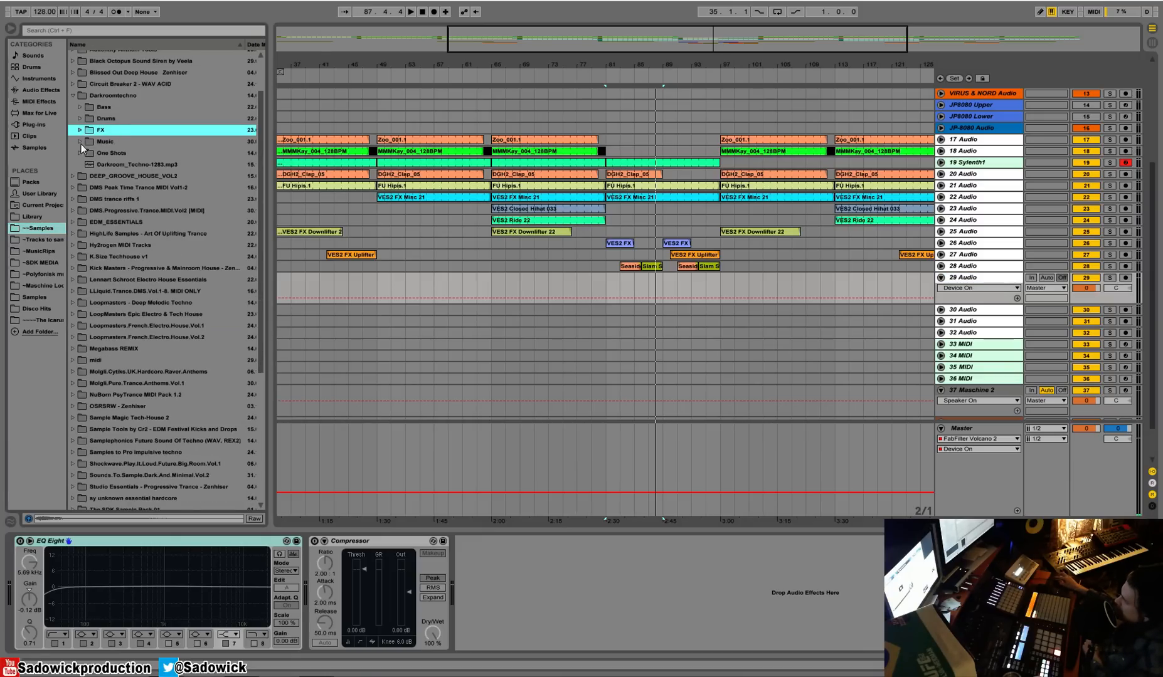
left_click(81, 143)
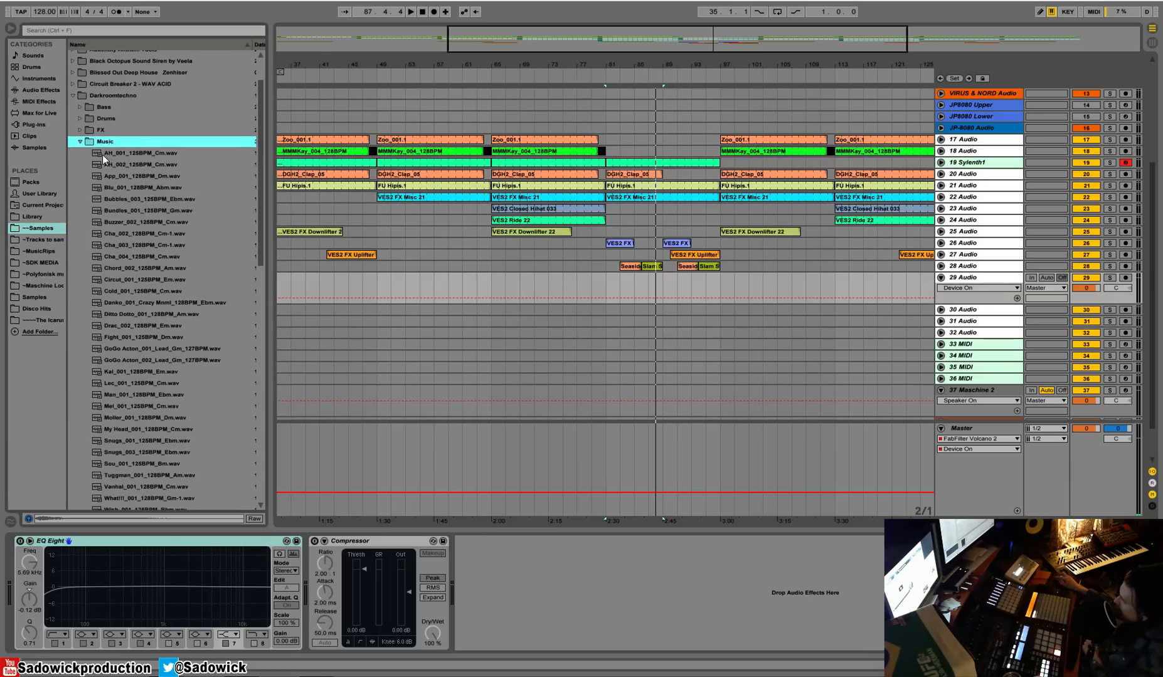
left_click(131, 176)
key("Down")
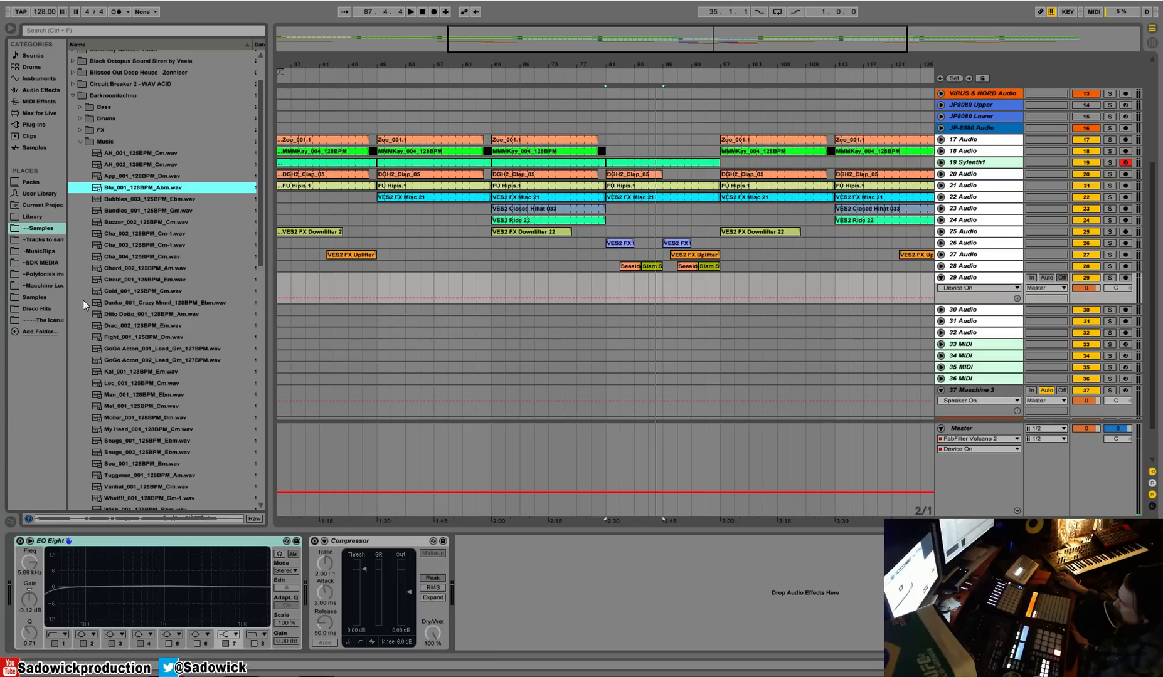
left_click(128, 292)
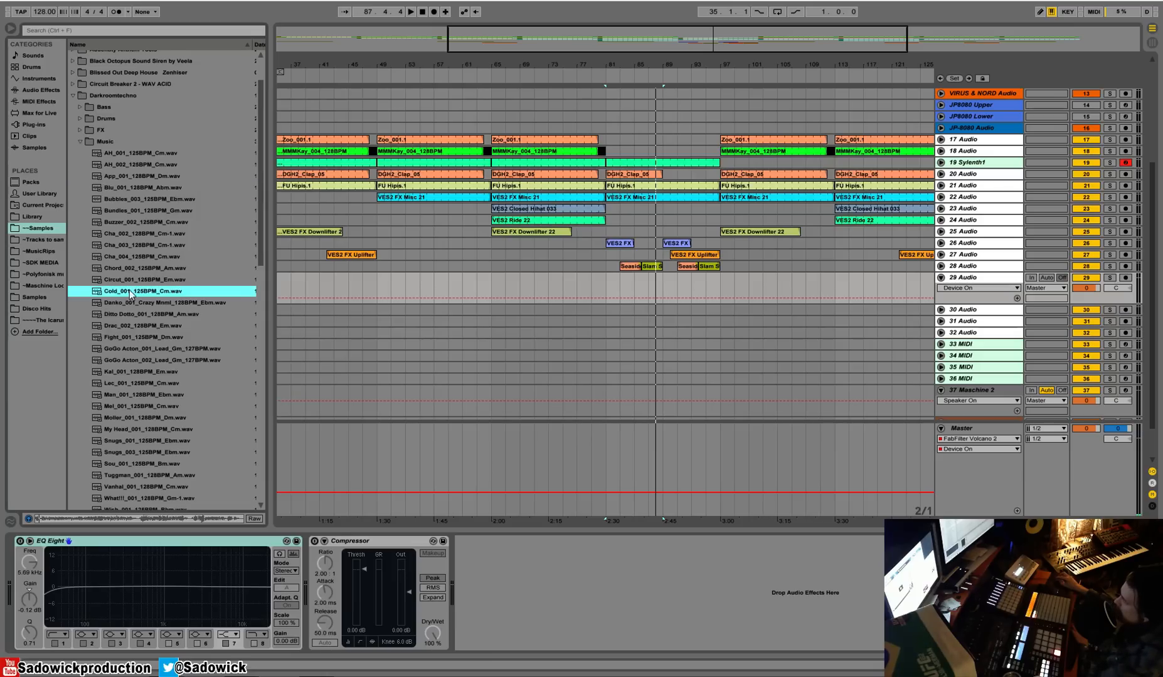
Place Dark Hall 1.1.wav from the Darkroomtechno FX folder on track 29 at bar 89.
left_click(81, 143)
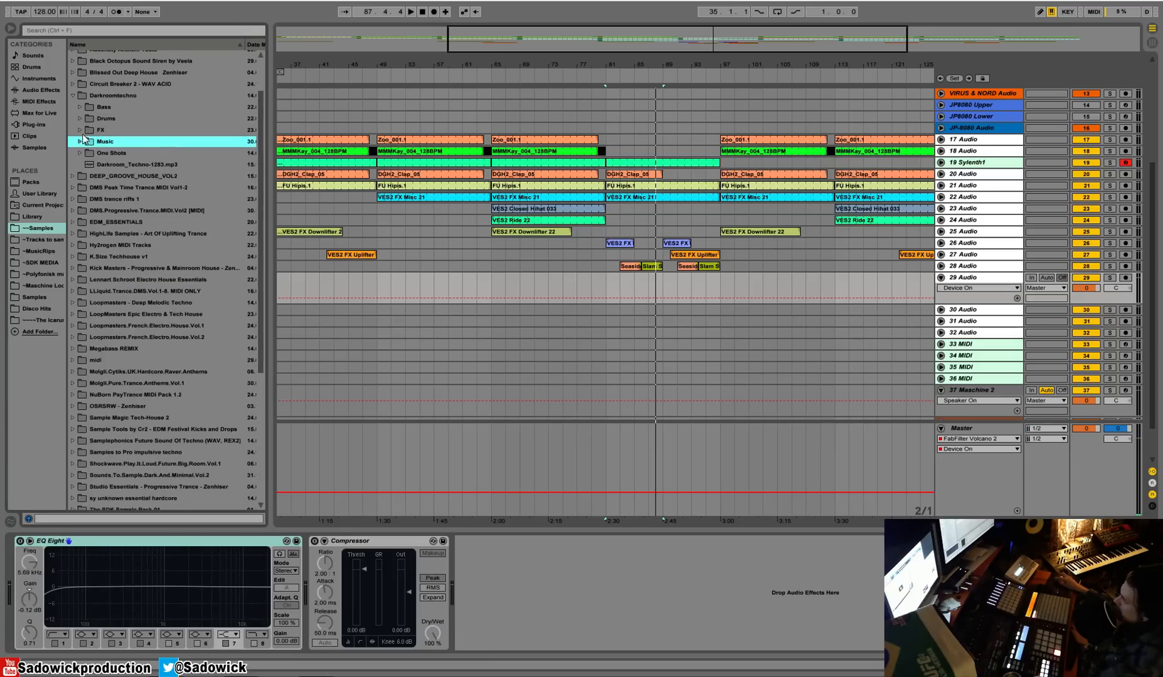
left_click(80, 130)
left_click(108, 188)
left_click_drag(108, 189, 672, 287)
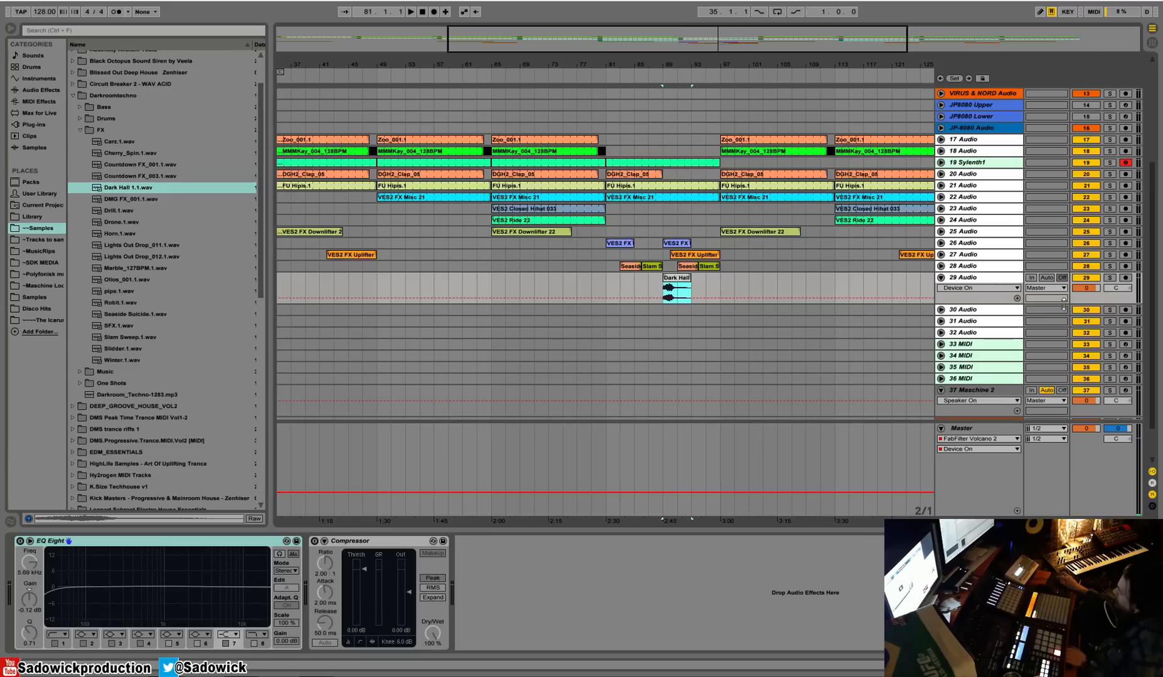
Copy the Dark Hall clip to bar 81 on track 29, play it, and set the track volume to -10.9 dB.
left_click_drag(1084, 288, 1084, 298)
left_click_drag(678, 278, 620, 295)
key("space")
mouse_move(1087, 288)
left_mouse_down()
mouse_move(1086, 335)
mouse_move(1087, 292)
left_mouse_up()
Add a Reverb to track 29 with 14.1 s decay time and the input high cut, Spin, High shelf and Chorus switched off, and play it.
left_click(41, 89)
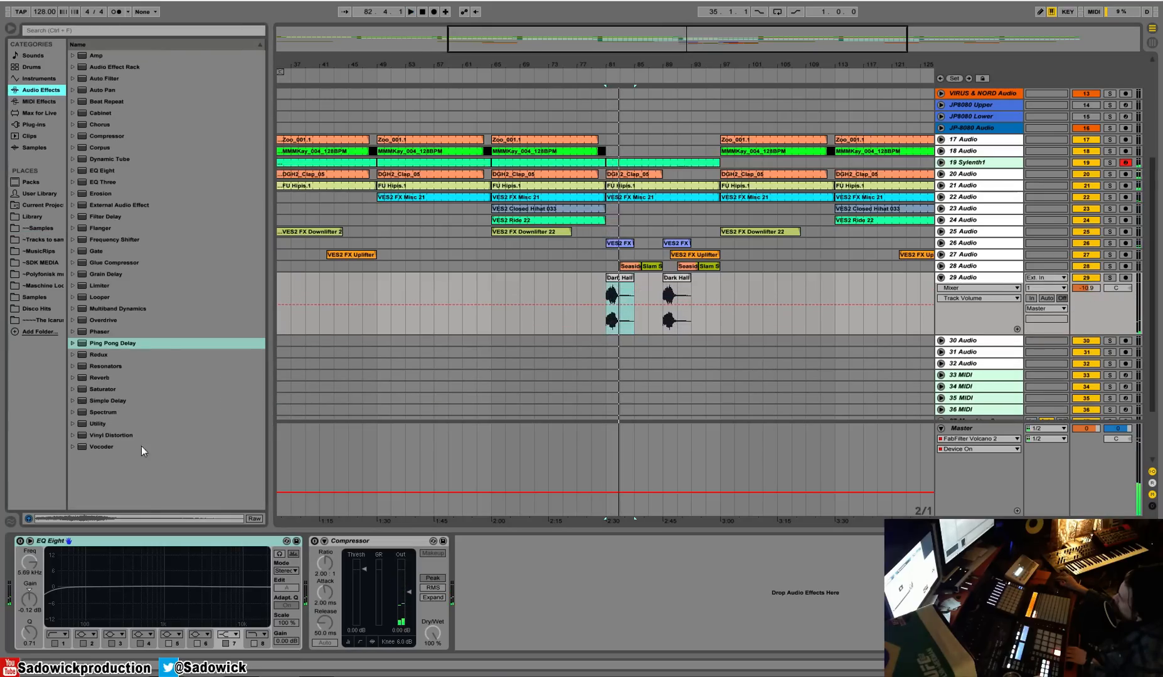
left_click_drag(97, 379, 38, 590)
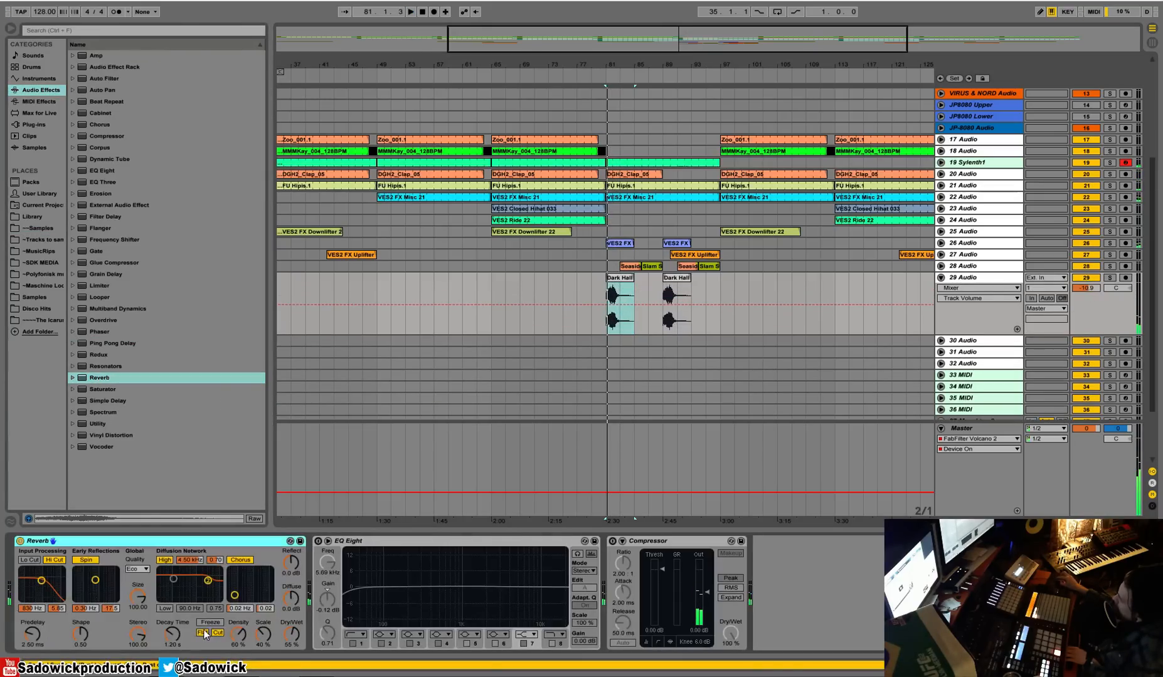
left_click_drag(172, 634, 173, 595)
left_click(82, 561)
left_click(54, 561)
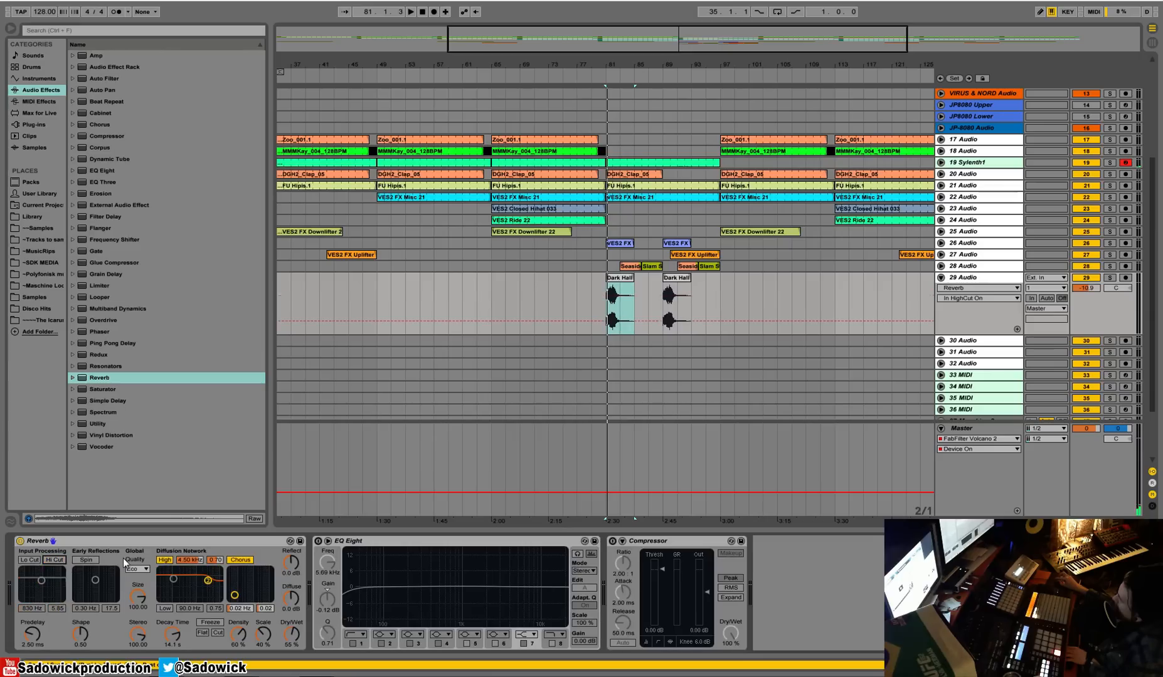
left_click(162, 562)
left_click(239, 560)
key("space")
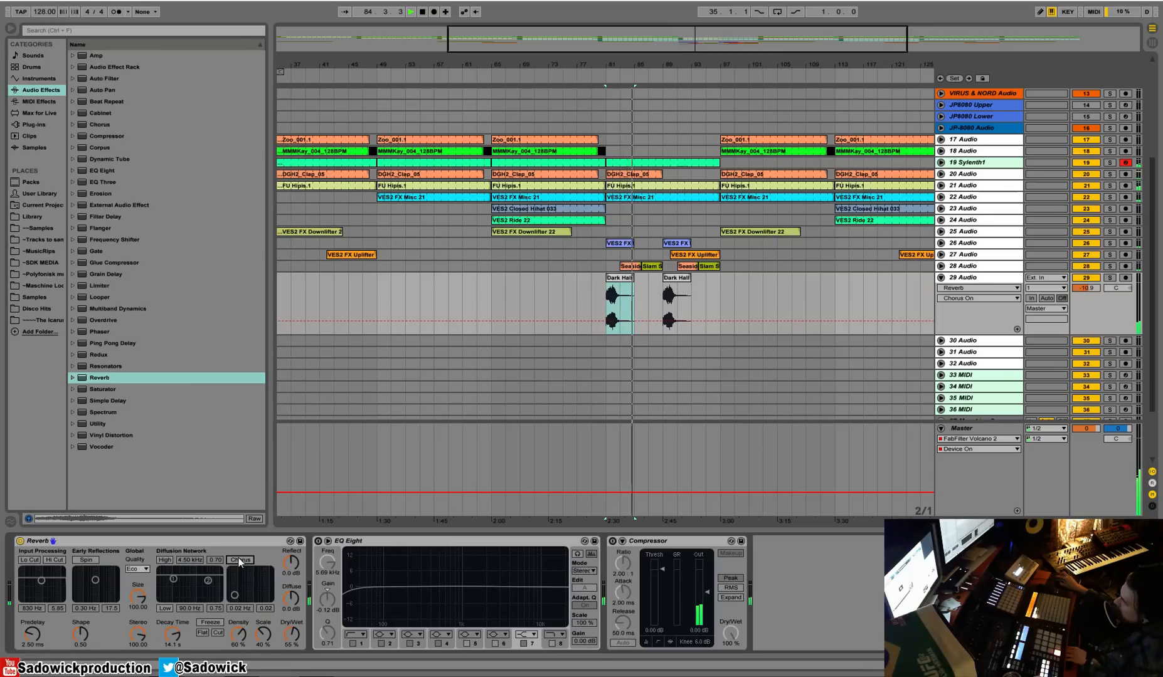
Lengthen track 29's reverb decay time to about 18.5 s and set its Dry/Wet to 46% while replaying the section.
key("space")
key("space")
left_click_drag(173, 634, 173, 629)
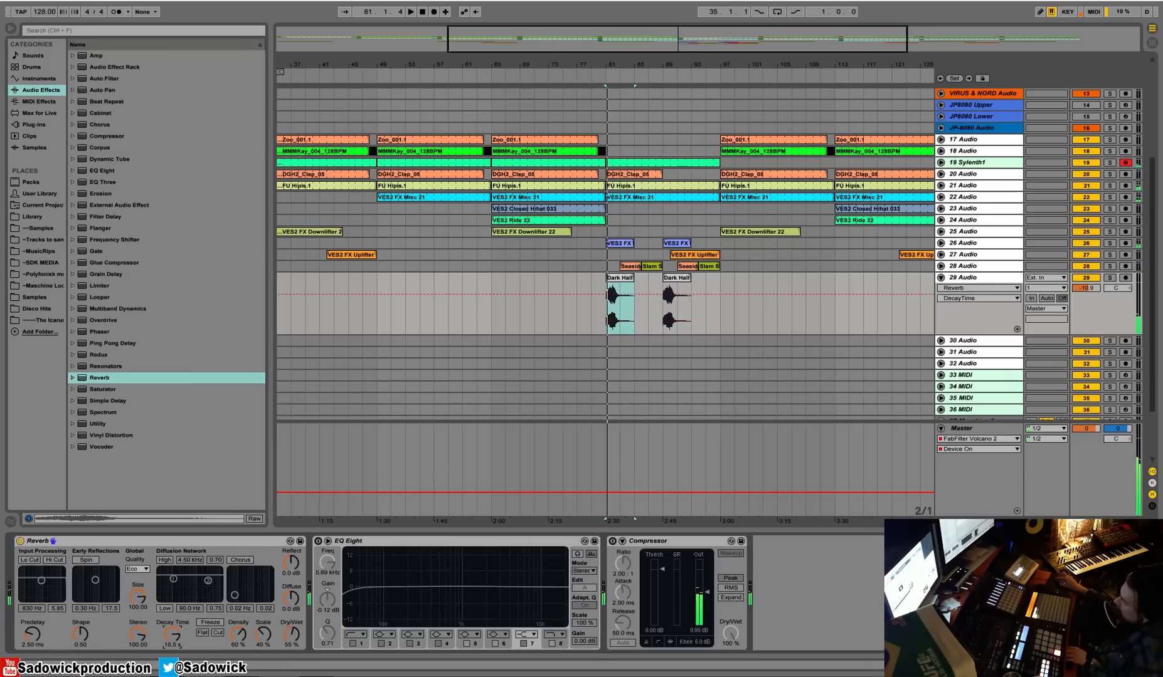
left_click_drag(292, 638, 291, 646)
Enable track 29's EQ Eight with a 237 Hz low cut and Compressor at about -14 dB threshold, and set the volume to -14.6 dB.
left_click(318, 541)
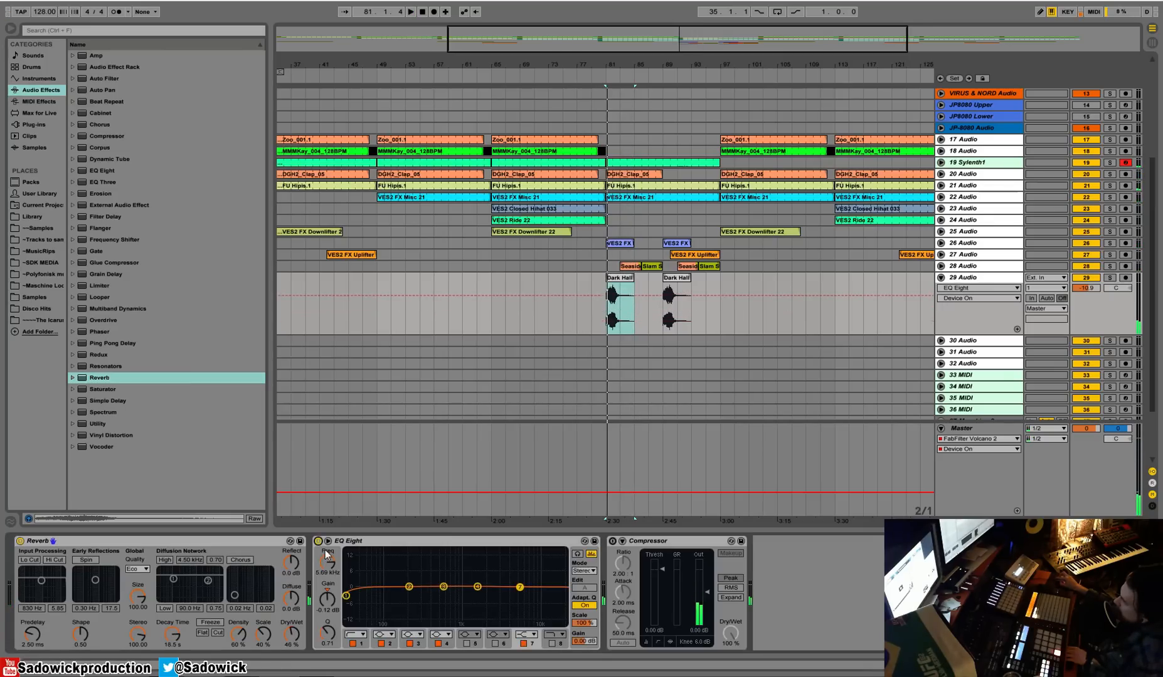
mouse_move(421, 594)
left_mouse_down()
mouse_move(404, 597)
mouse_move(430, 597)
mouse_move(415, 594)
left_mouse_up()
left_click(613, 541)
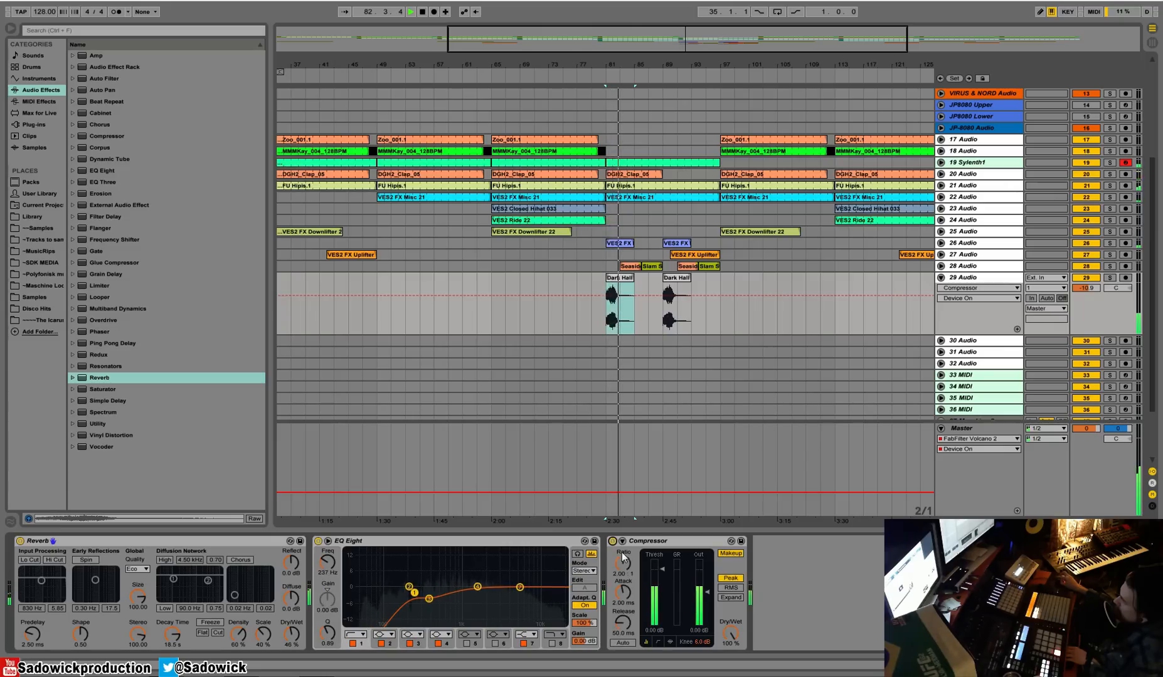
left_click_drag(662, 569, 662, 592)
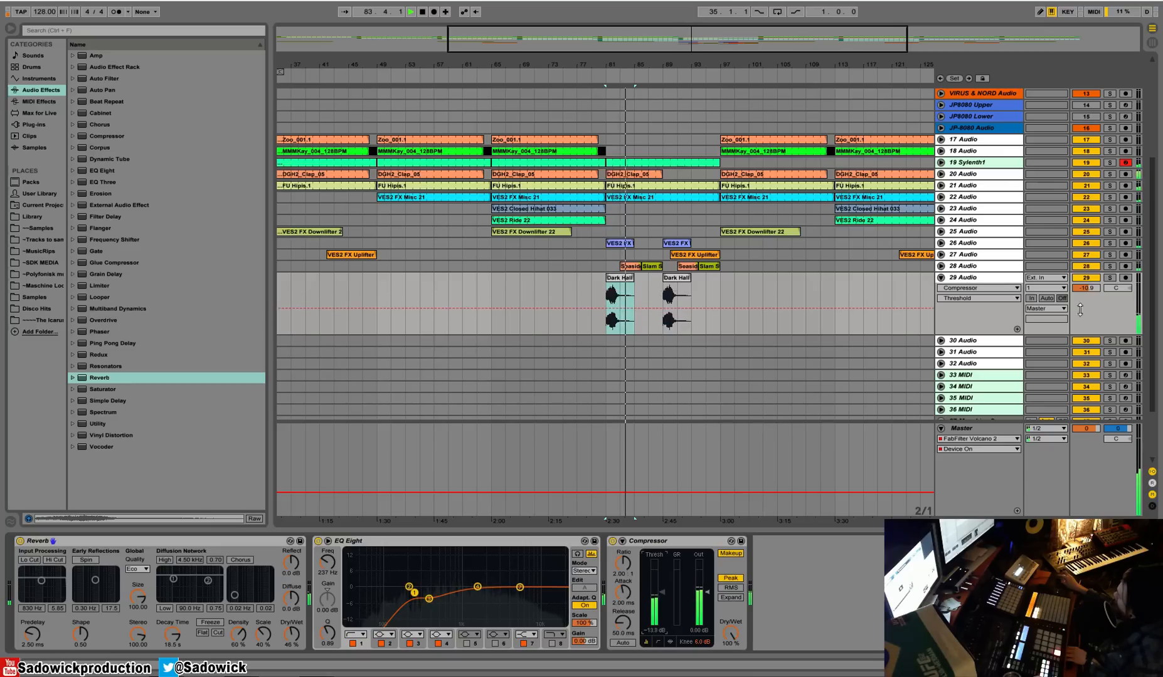
left_click_drag(1086, 288, 1086, 295)
Copy track 29's Dark Hall range from bars 81–97 to bar 49, play it, and lower the track volume to -16.2 dB.
left_click_drag(721, 288, 609, 303)
key("space")
left_click_drag(649, 64, 727, 62)
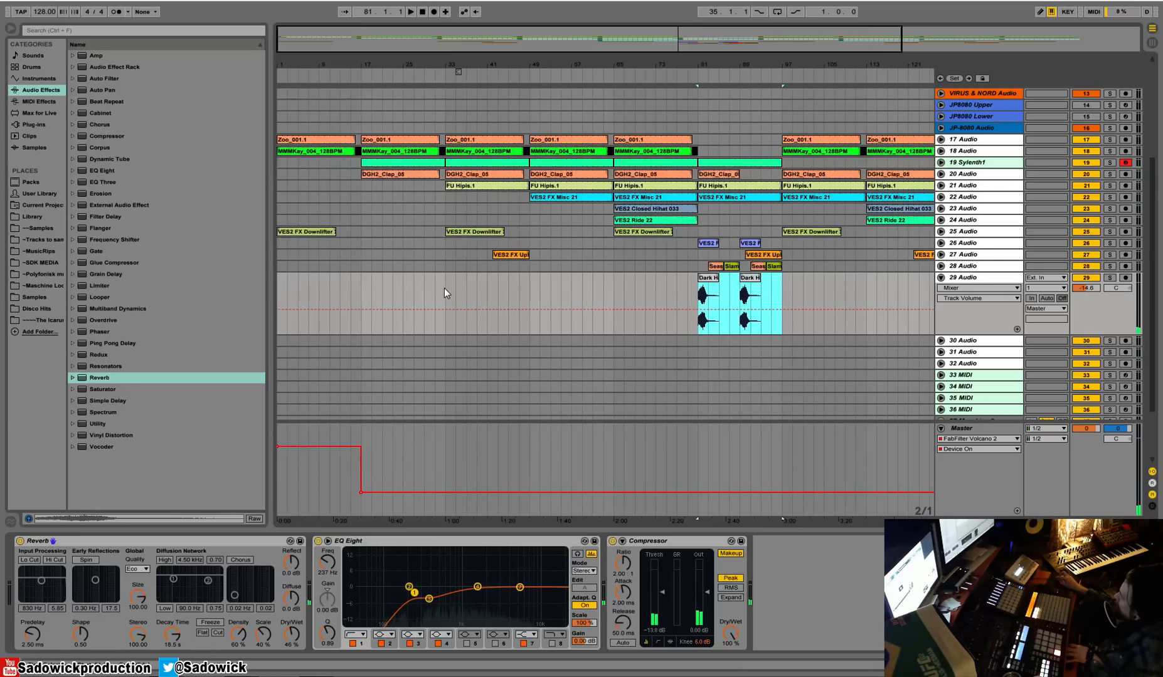
left_click(445, 288)
left_click(526, 285)
key("ctrl+v")
key("space")
left_click_drag(1087, 289, 1090, 306)
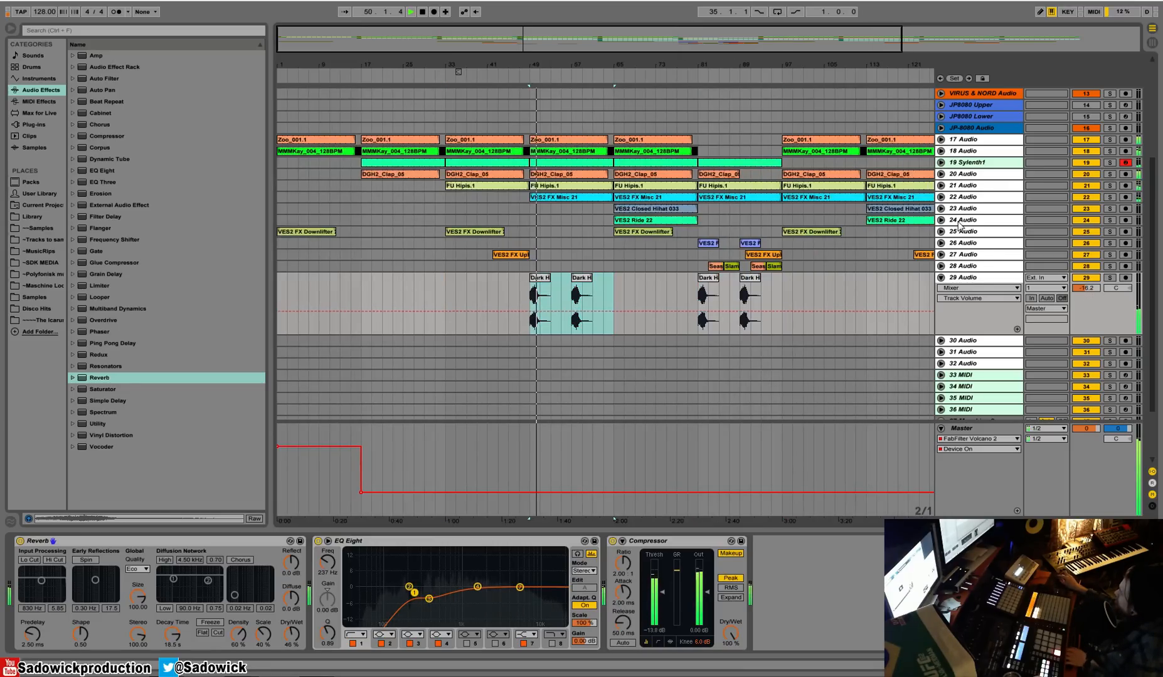
Copy the sidechain Compressor from track 22 to the end of track 29's device chain and play the result.
left_click(964, 198)
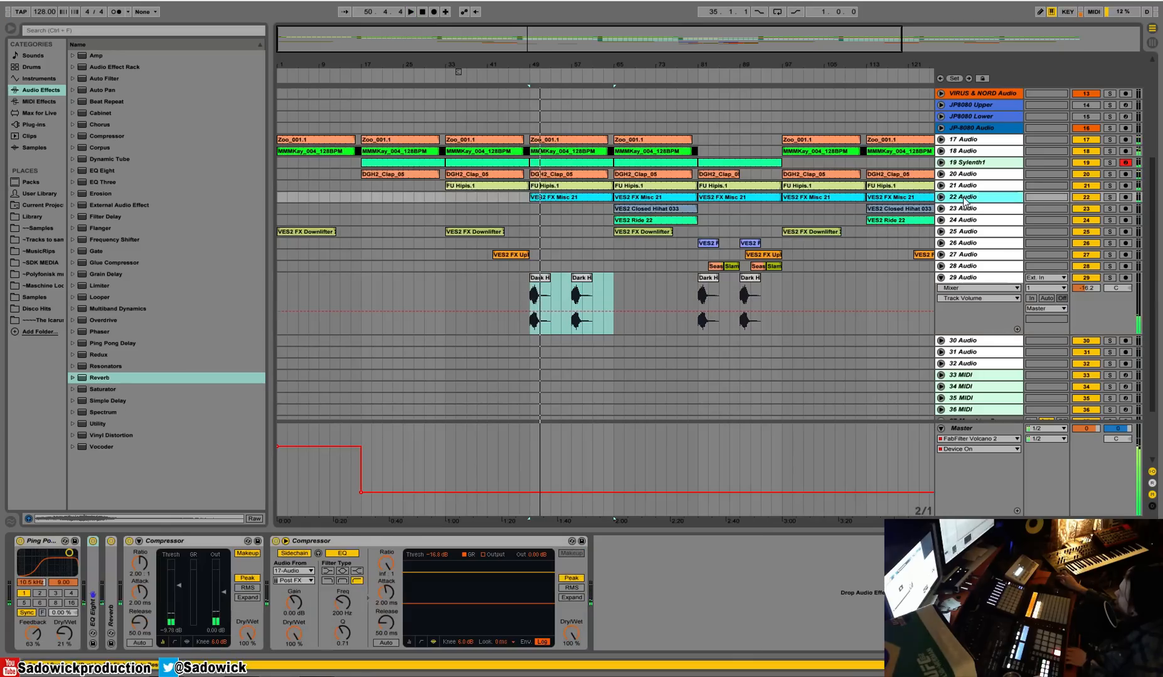
right_click(416, 543)
left_click(467, 412)
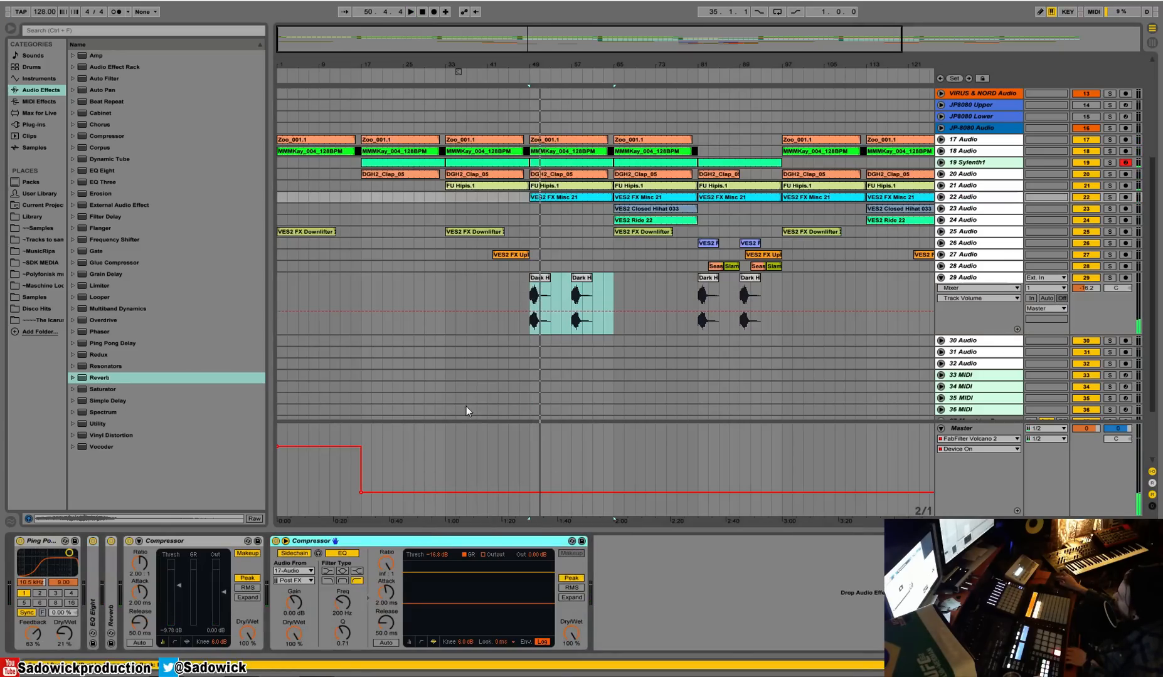
left_click(1092, 300)
left_click(816, 587)
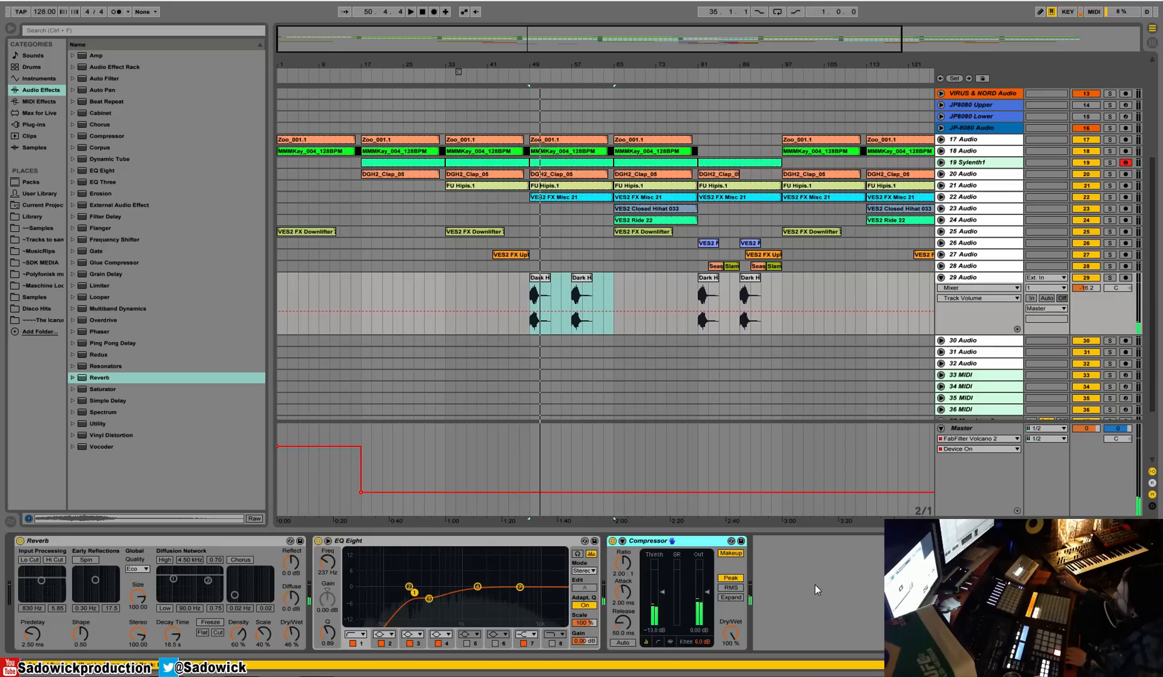
double_click(386, 539)
right_click(541, 579)
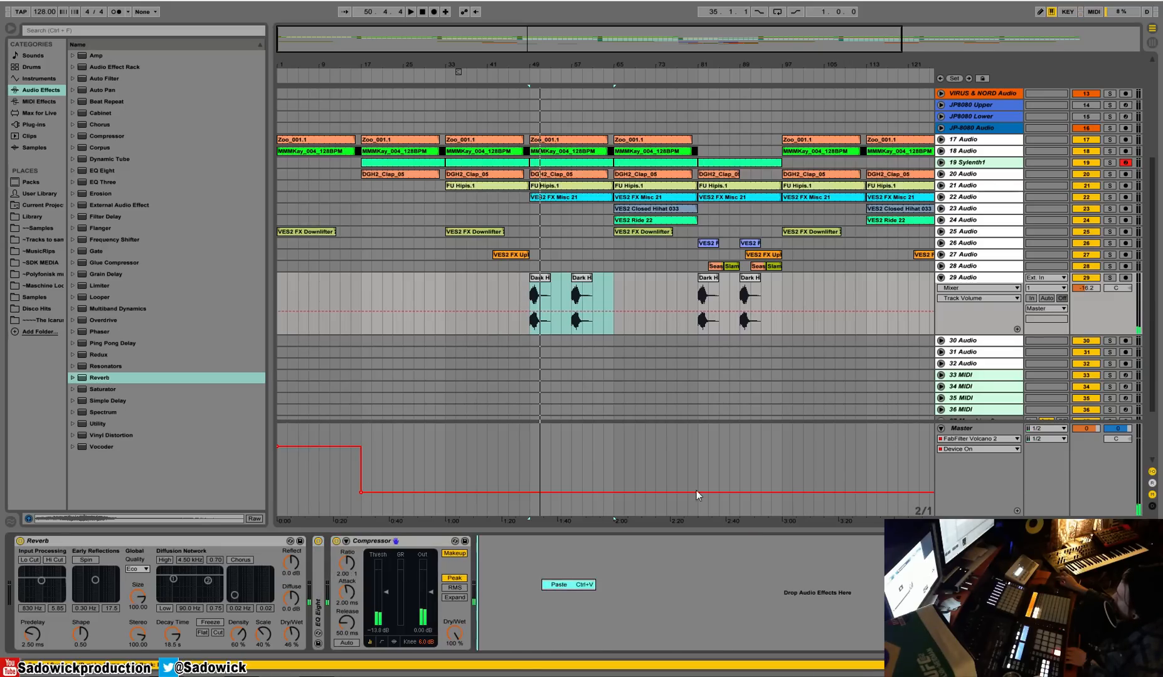
key("ctrl+v")
key("space")
Duplicate track 29's Dark Hall clips from bars 49–65 to bar 65 and from bars 81–97 to bar 97.
left_click_drag(614, 284, 531, 285)
key("ctrl+d")
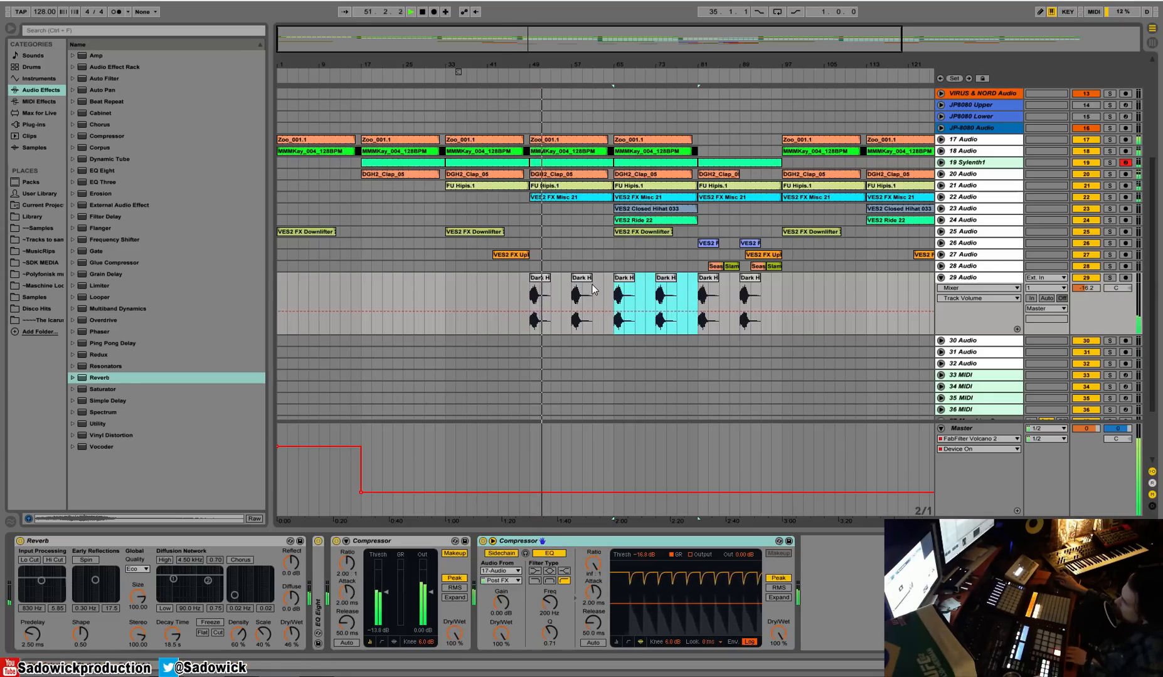
key("space")
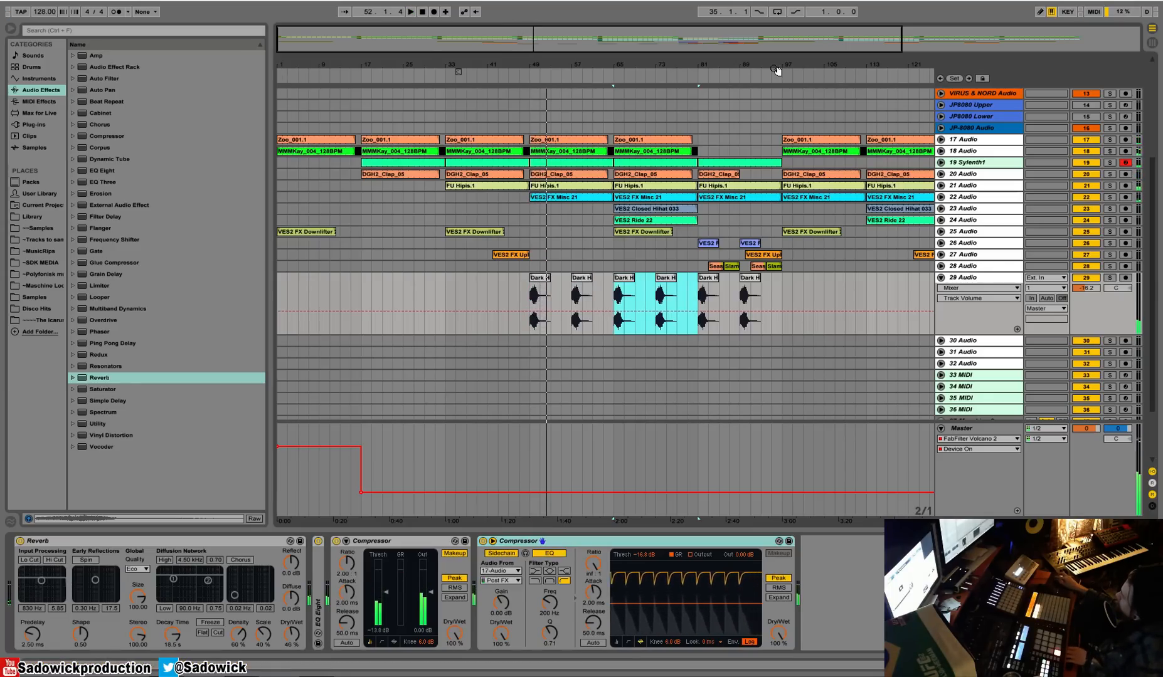
left_click_drag(778, 67, 778, 55)
left_click_drag(673, 281, 603, 297)
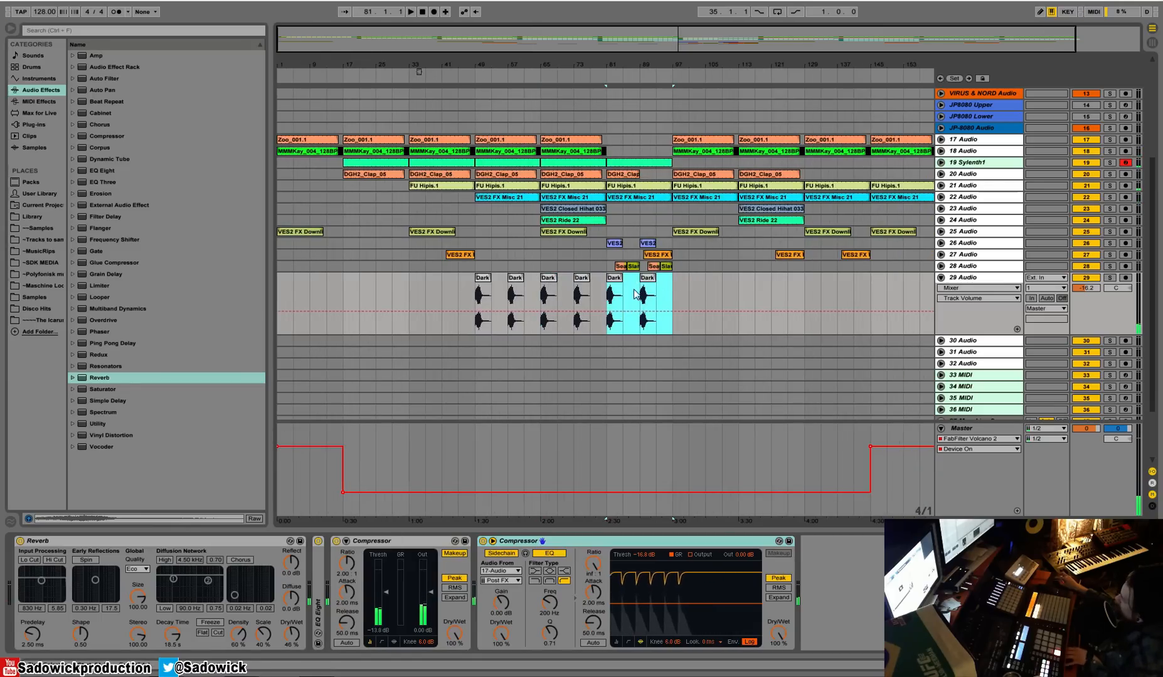
key("ctrl+d")
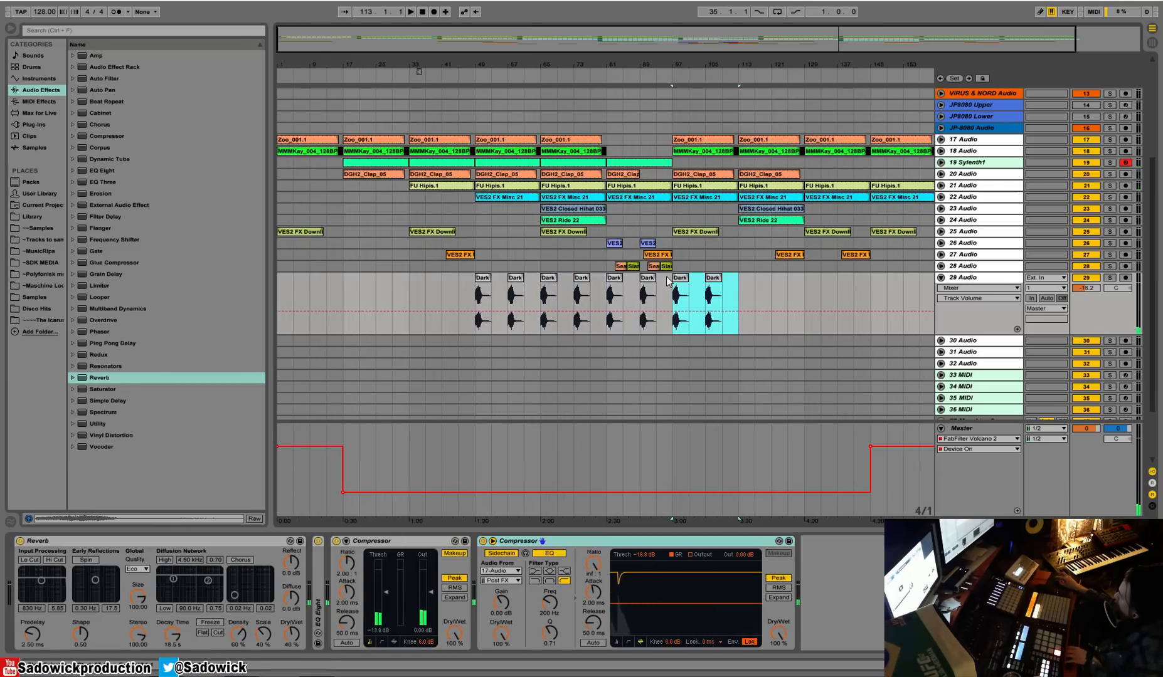
Move track 29's Dark Hall clips from bars 97–113 to bar 113, duplicate them to bar 129, and play the result.
key("space")
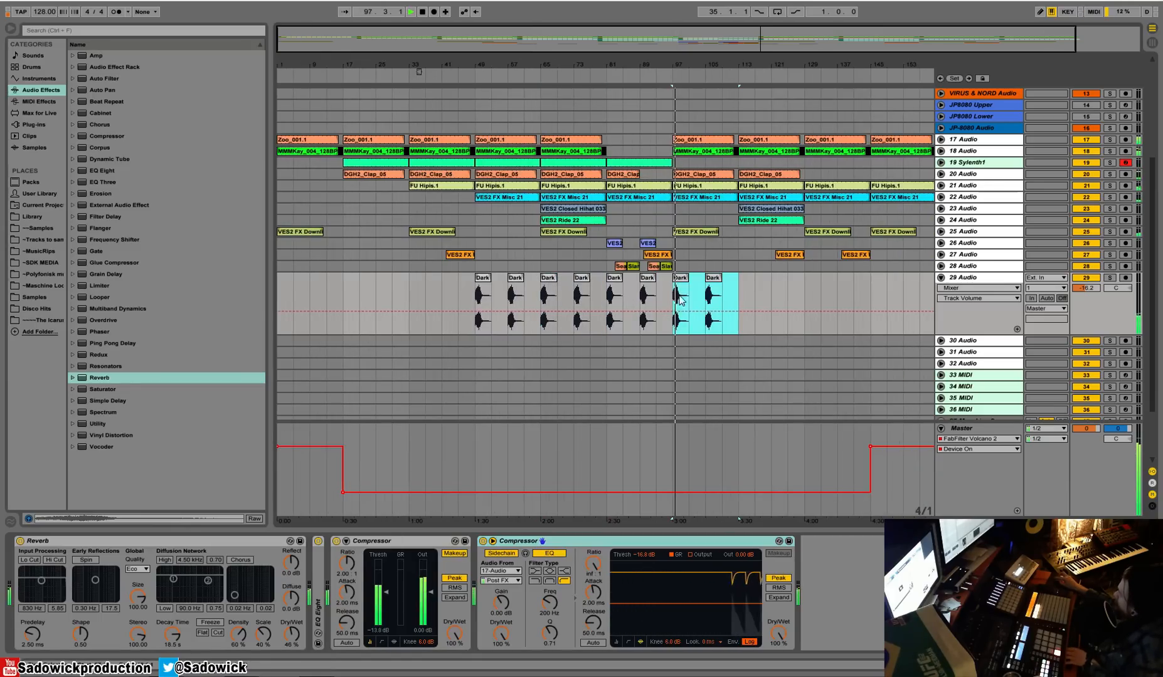
left_click_drag(722, 294, 807, 276)
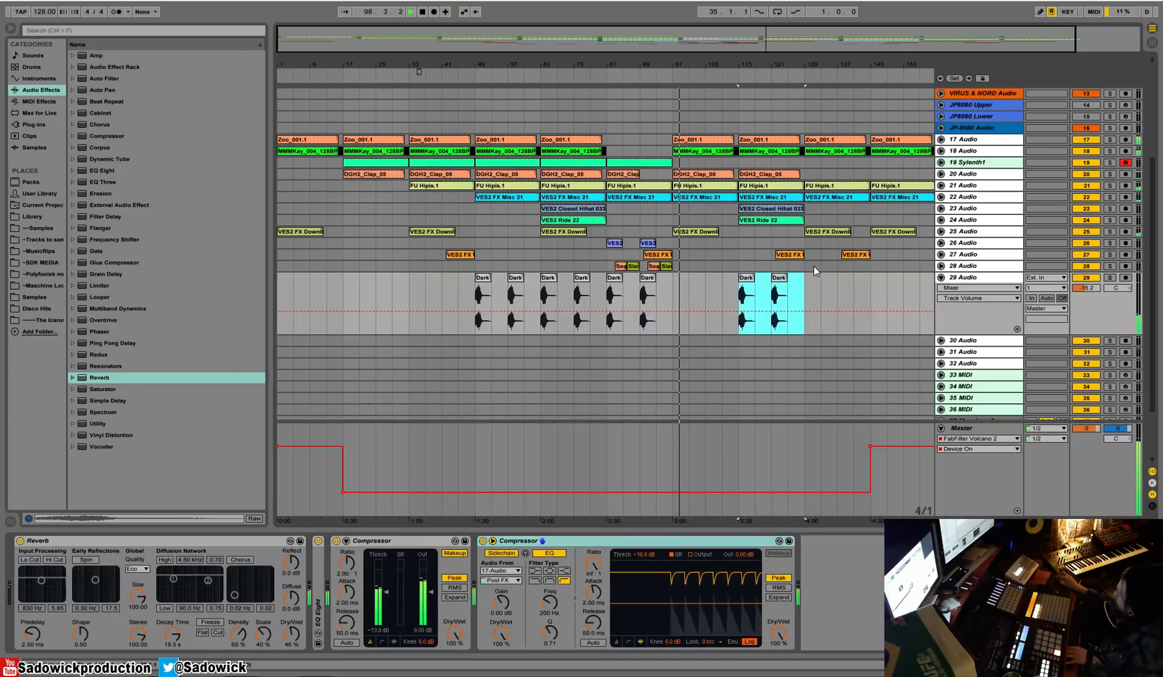
key("ctrl+d")
key("space")
key("space")
Paste the sidechain Compressor at the end of track 28's device chain and set the track volume to -17.9 dB.
left_click_drag(675, 266, 607, 266)
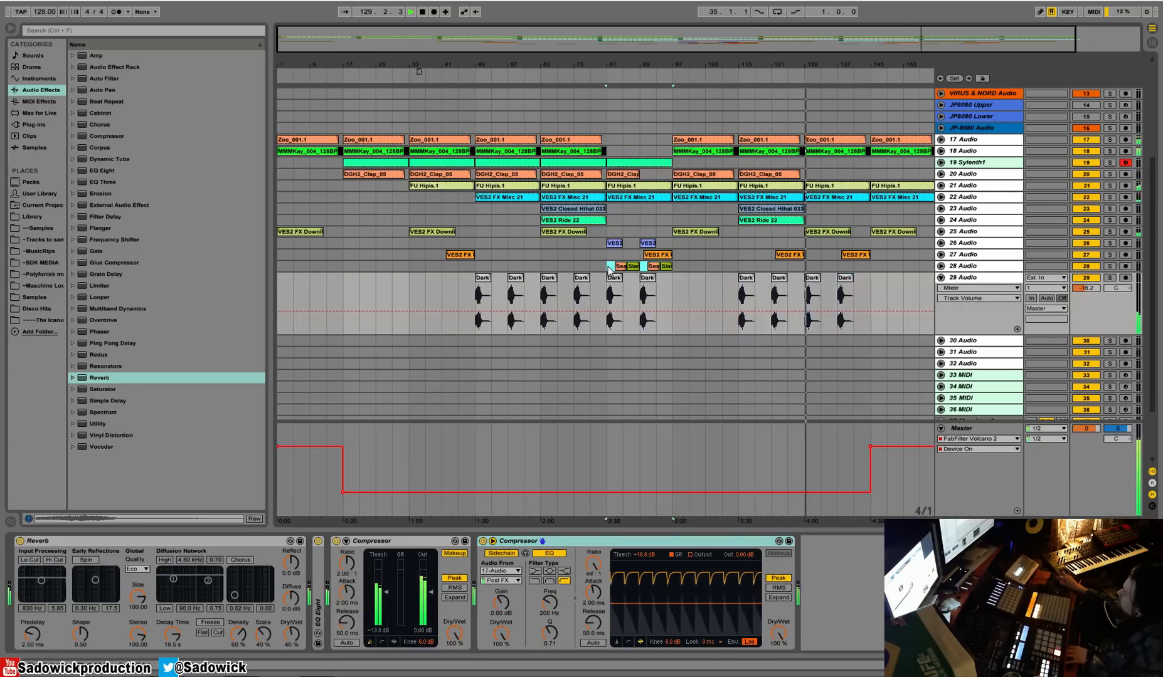
right_click(658, 604)
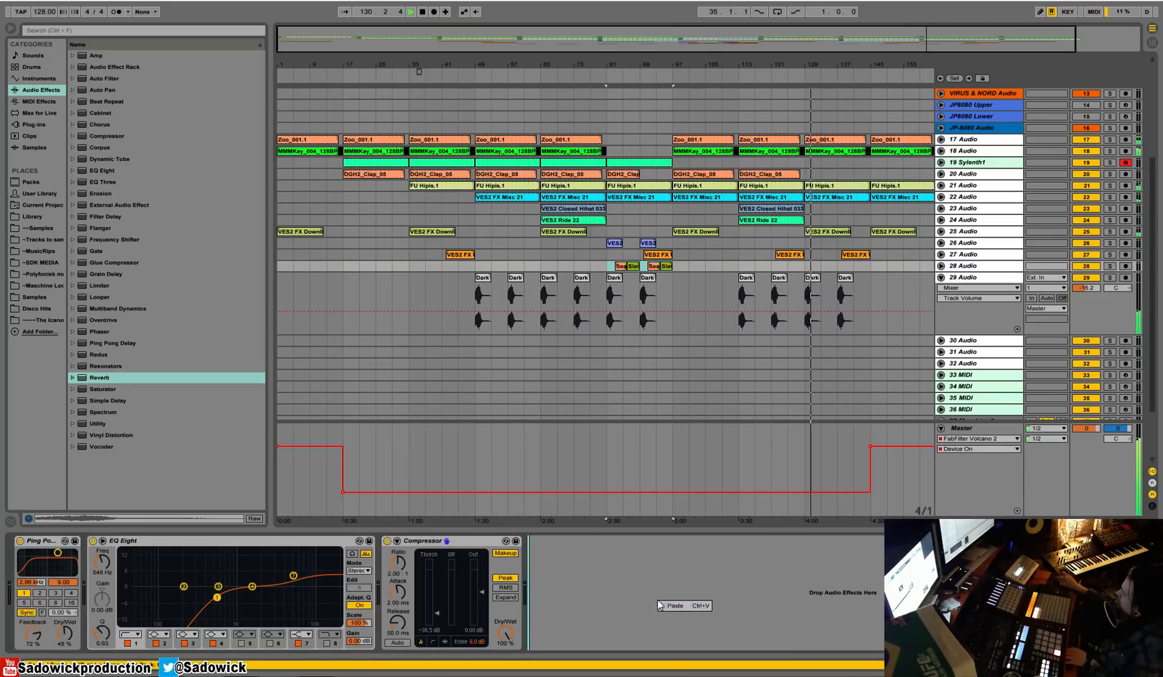
left_click(675, 606)
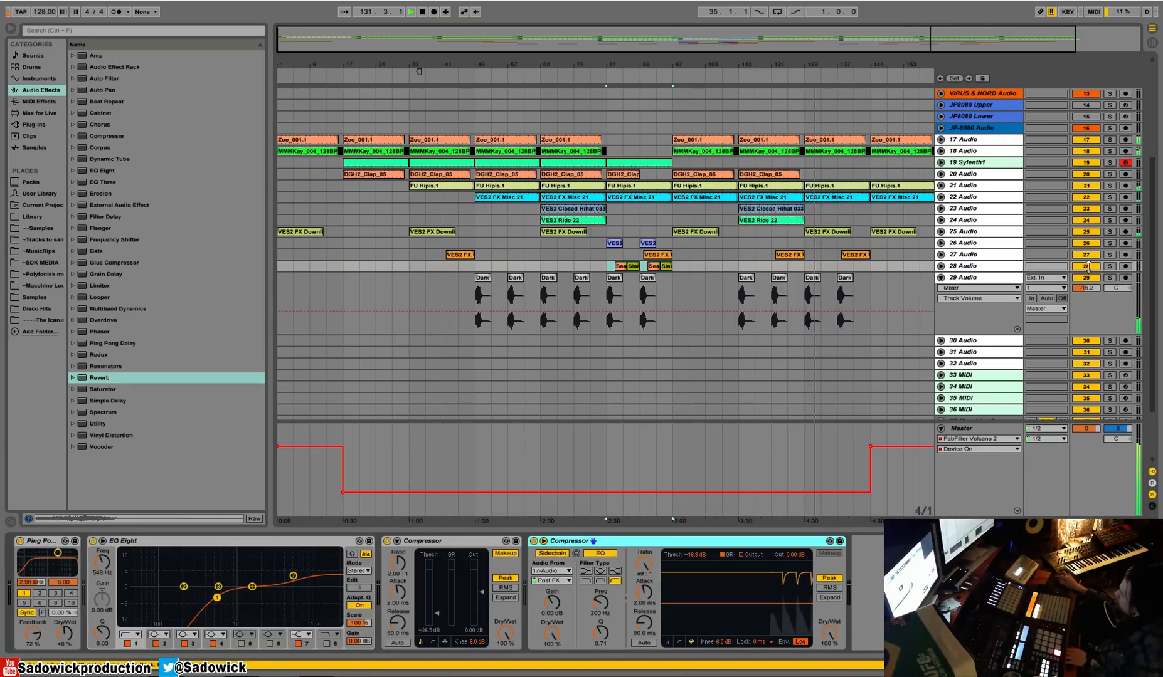
left_click_drag(1077, 272, 1080, 285)
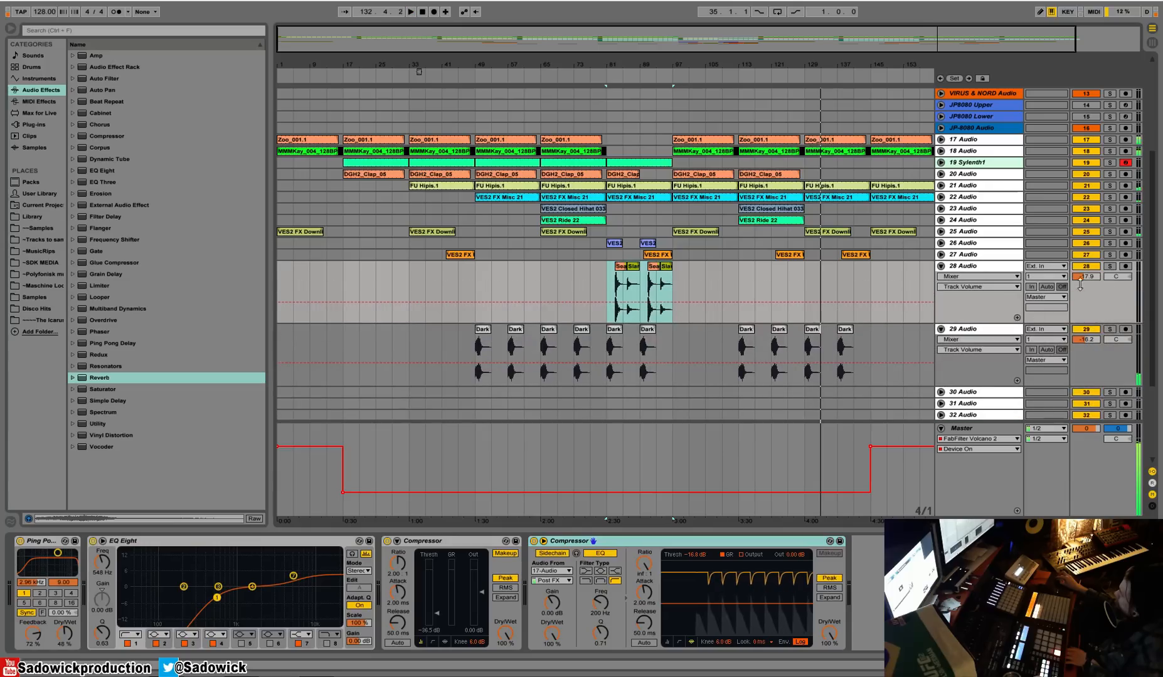
Listen to track 28's samples soloed between bars 81 and 97, checking the playback from bar 81.
left_click(610, 279)
key("space")
key("space")
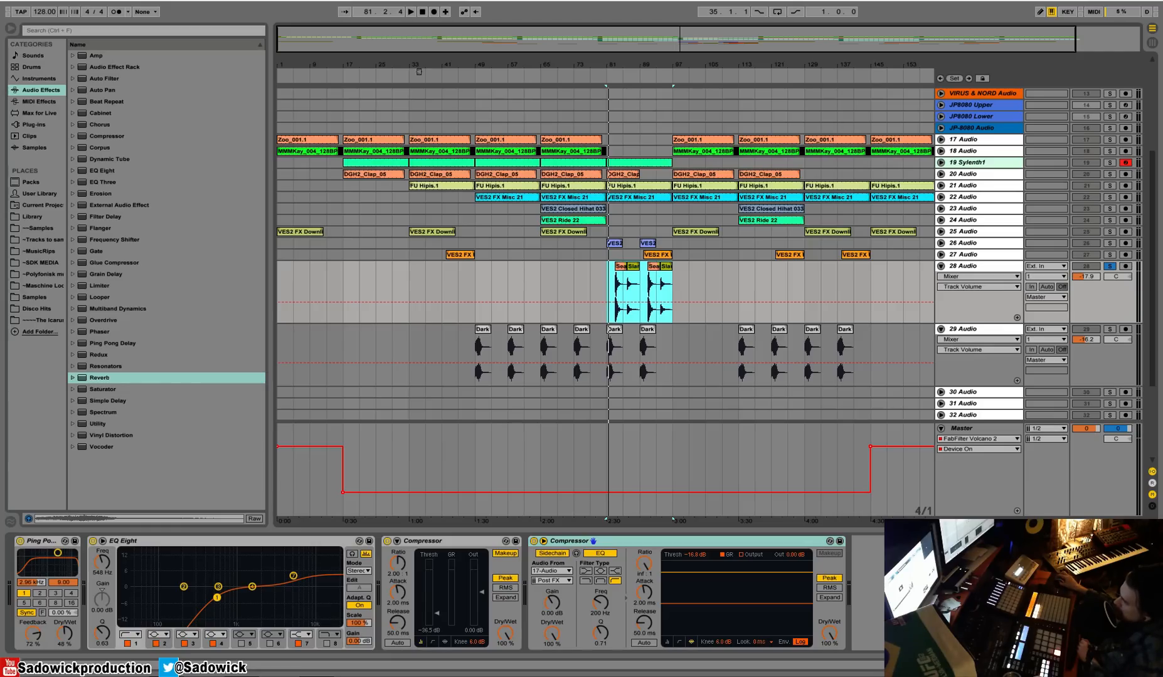
left_click(620, 267)
key("space")
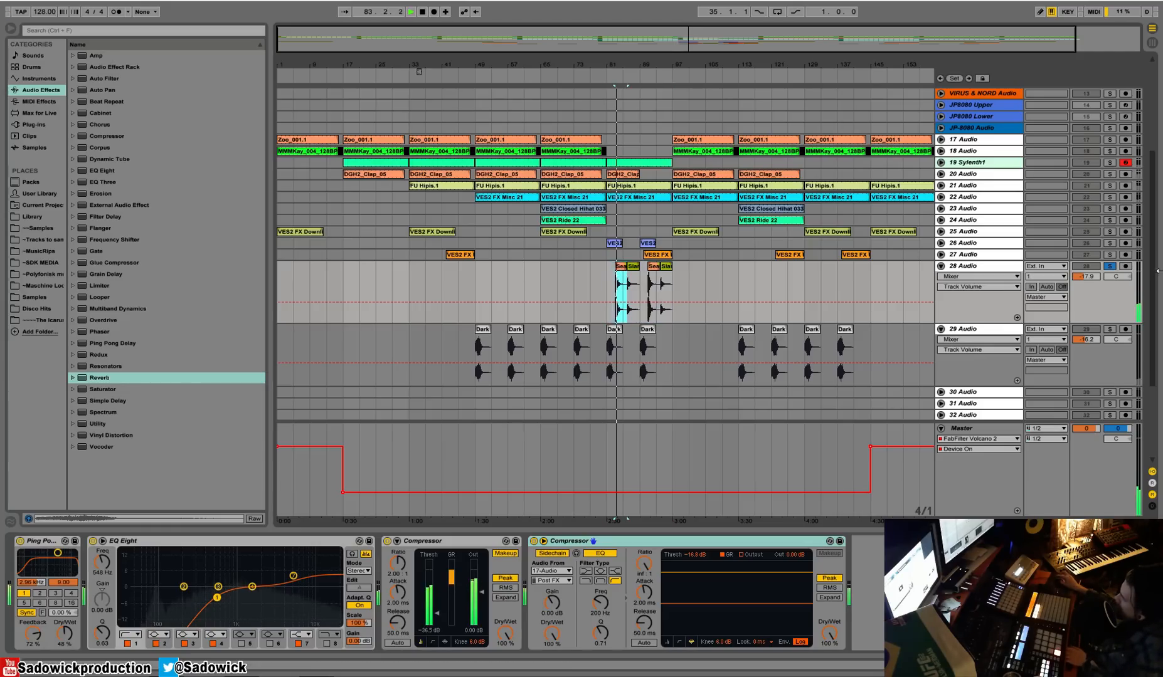
key("space")
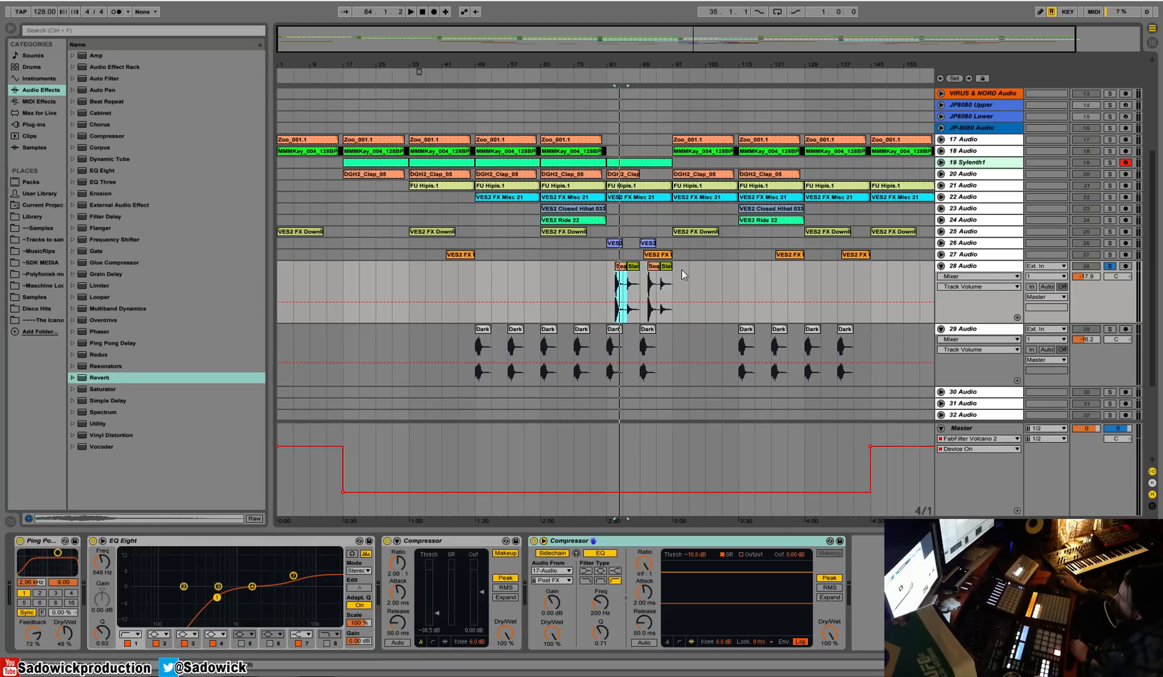
left_click(607, 272)
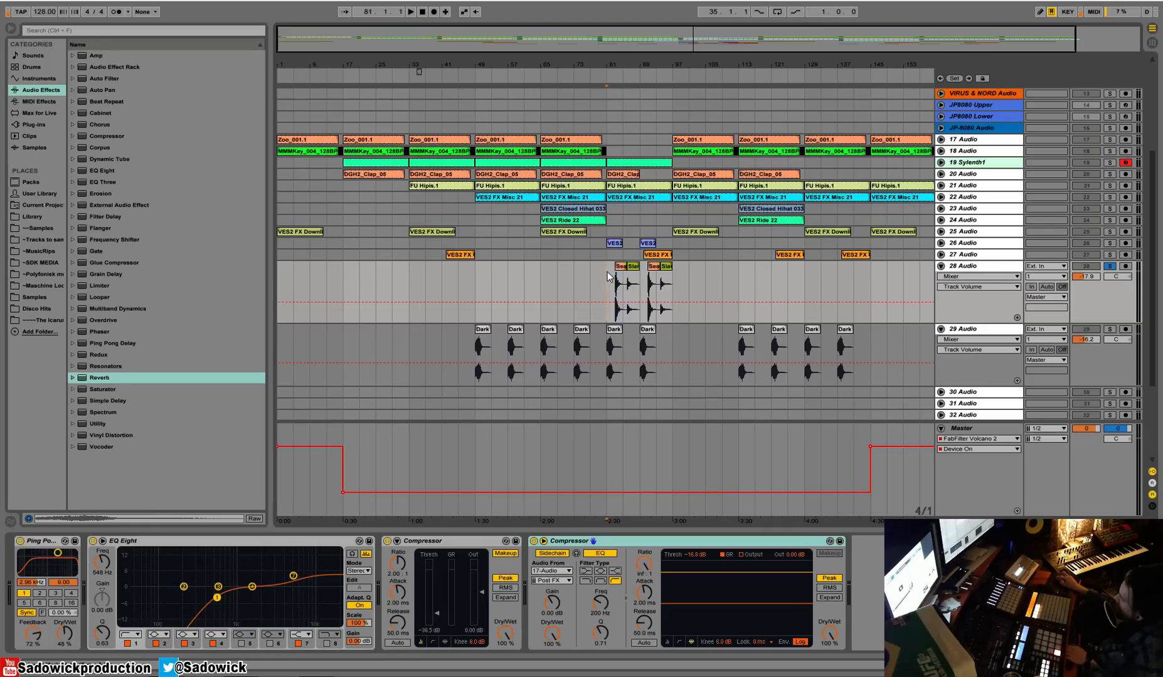
left_click(1109, 271)
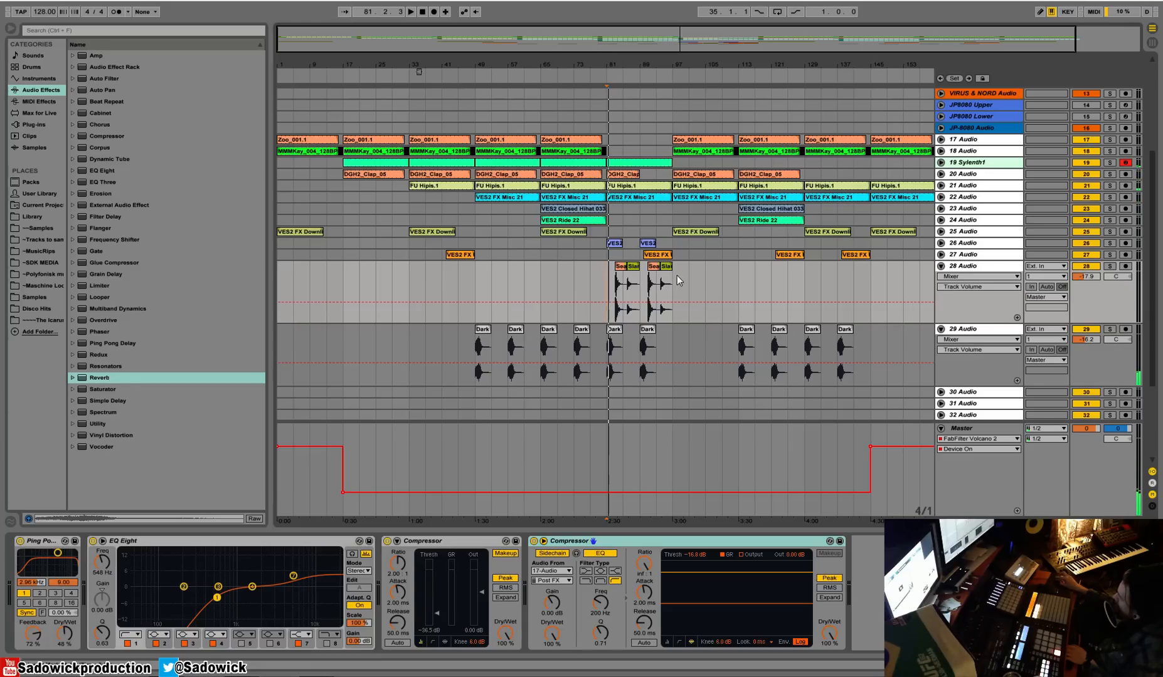
Insert a Reverb after track 28's Ping Pong Delay with 37% Dry/Wet, and turn off its Flat, Cut, Spin and Hi Cut options.
left_click_drag(677, 280, 611, 286)
left_click(1099, 306)
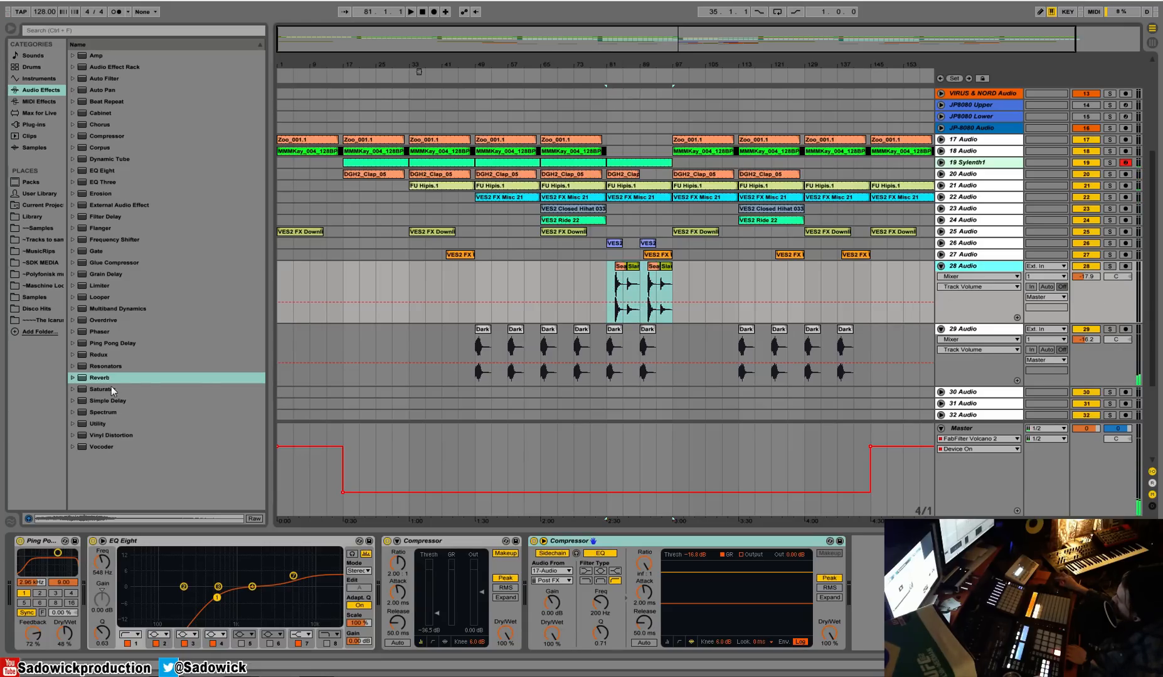
left_click_drag(107, 379, 110, 554)
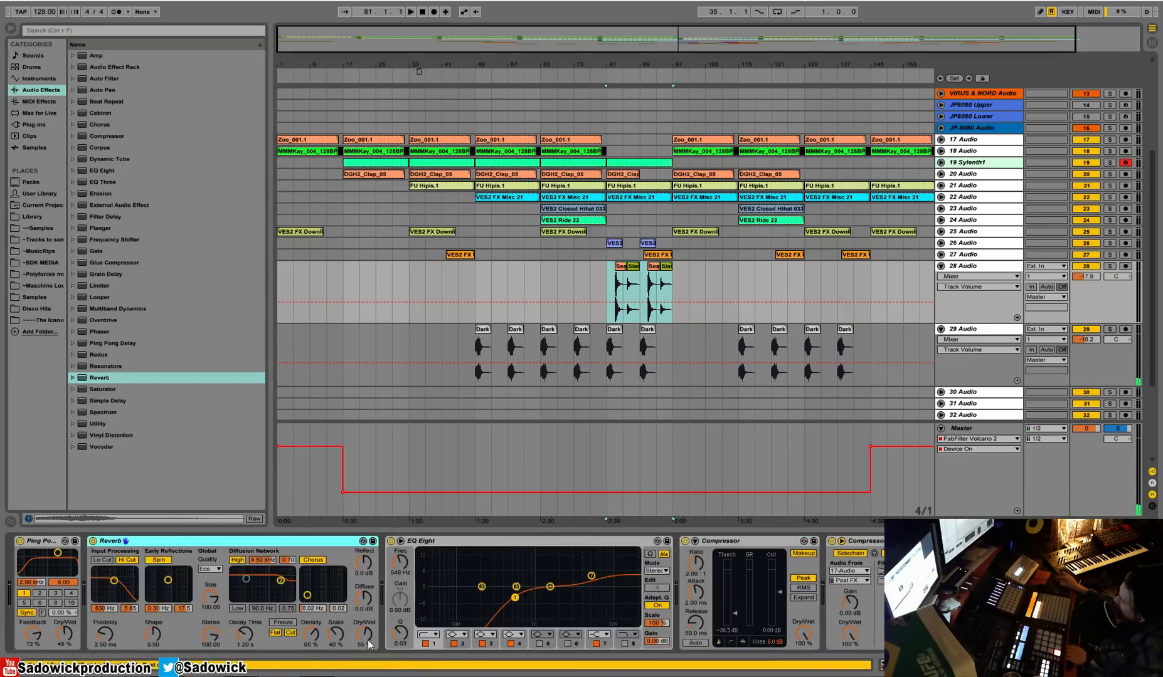
left_click_drag(369, 640, 368, 651)
left_click(291, 634)
left_click(276, 634)
left_click(146, 561)
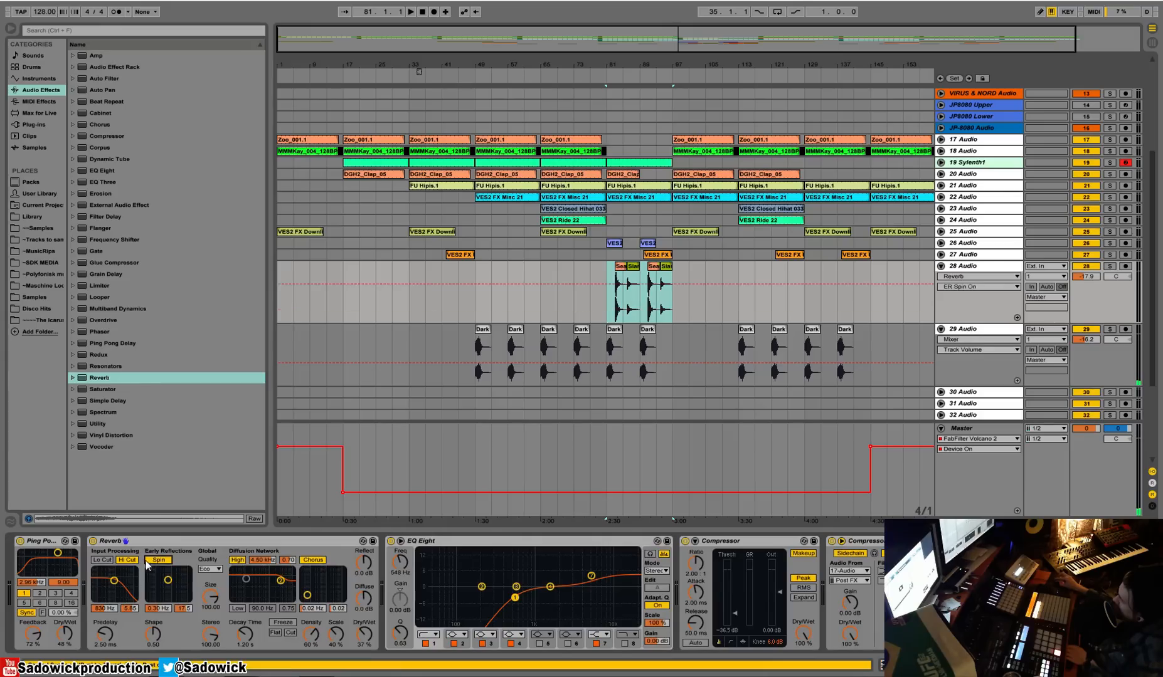
left_click(128, 560)
During playback, turn off the High and Chorus options in track 28's Reverb and set its Decay Time to 2.76 s.
key("space")
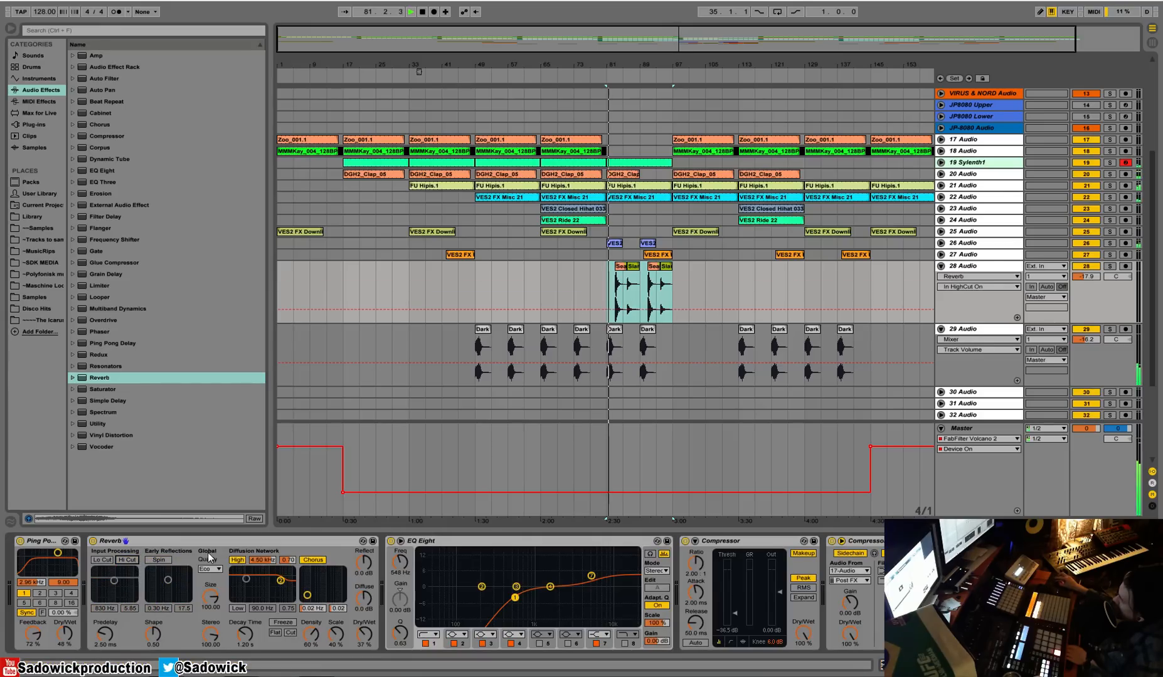
left_click(237, 560)
left_click(313, 560)
left_click_drag(245, 634, 245, 602)
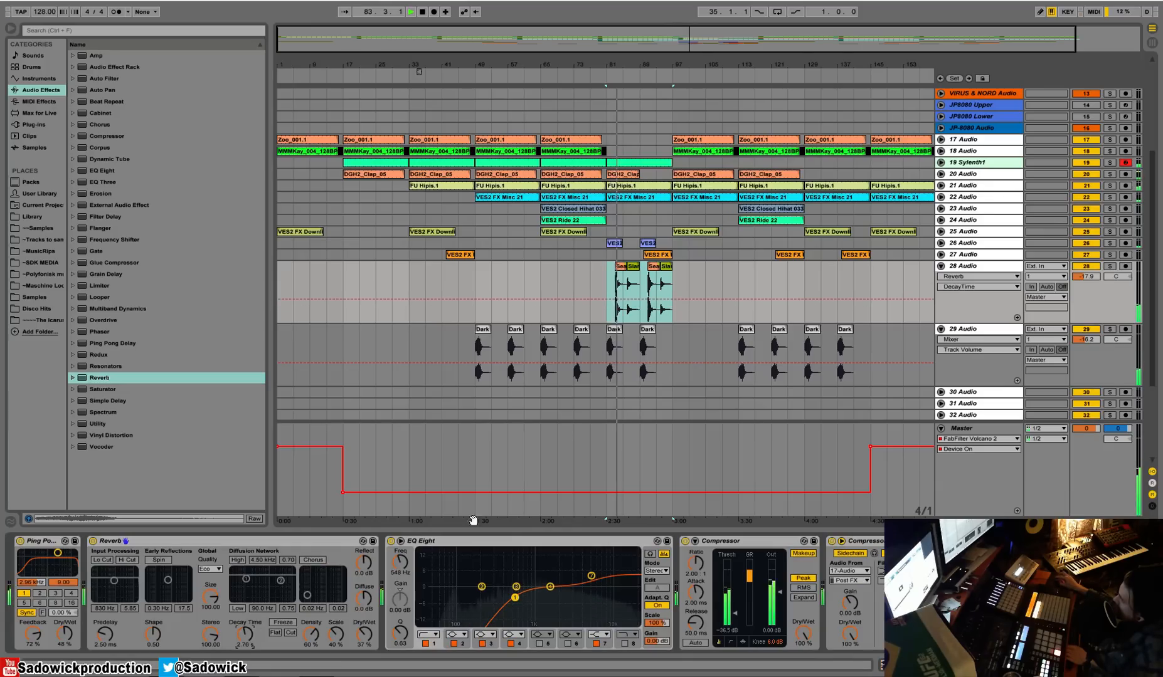
Raise track 28's first Compressor ratio to 31.5:1 and lower the track volume to -19.6 dB while checking it soloed.
left_click_drag(695, 565, 695, 534)
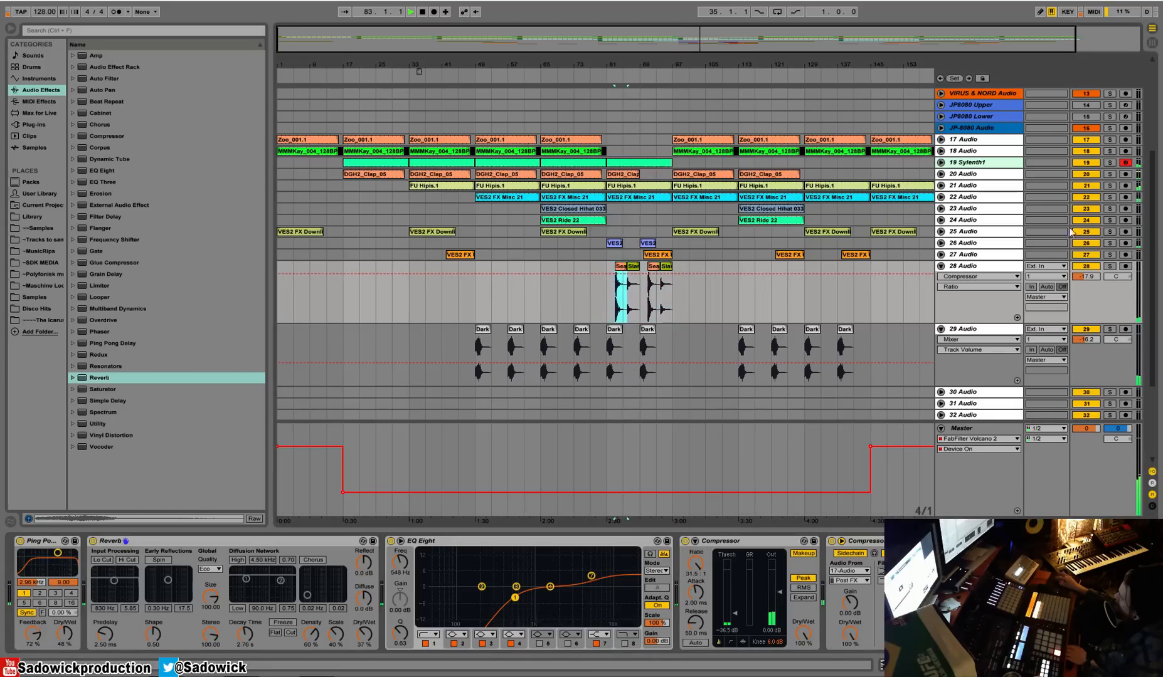
left_click(1110, 266)
left_click_drag(1090, 276, 1089, 282)
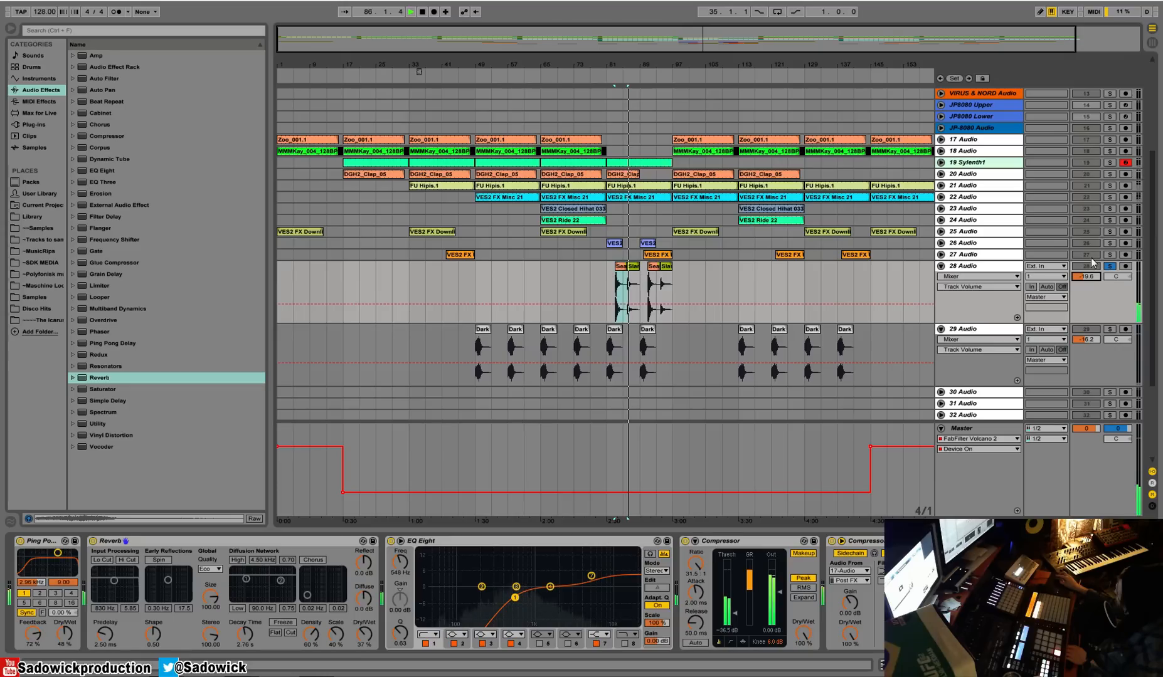
left_click(1110, 266)
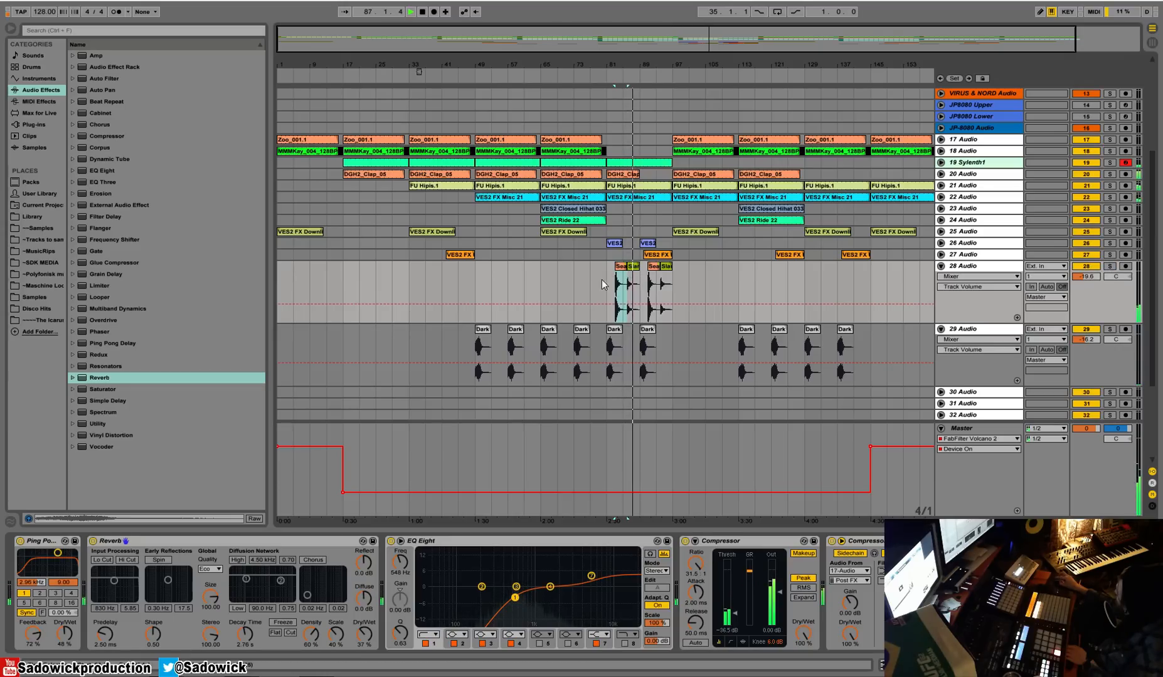
Insert a Reverb on the Master between FabFilter Timeless 2 and L2 Stereo and set its Dry/Wet to 0%.
left_click_drag(602, 282, 678, 282)
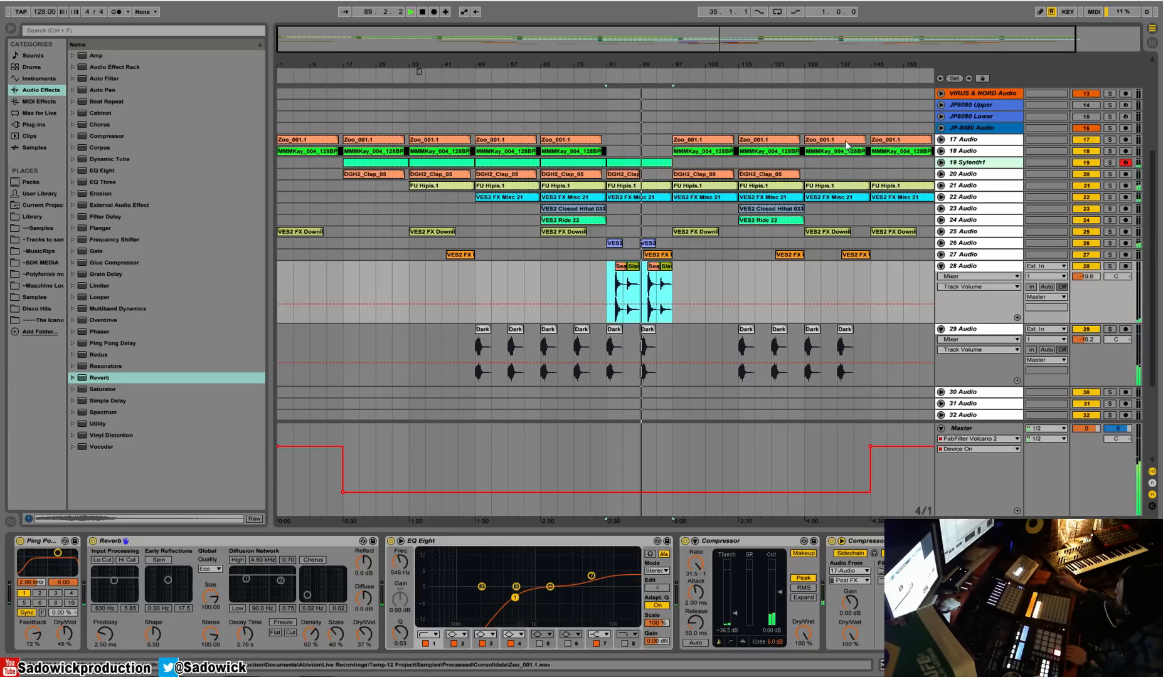
key("minus")
left_click(1105, 450)
left_click_drag(1097, 308, 1096, 273)
left_click(1095, 458)
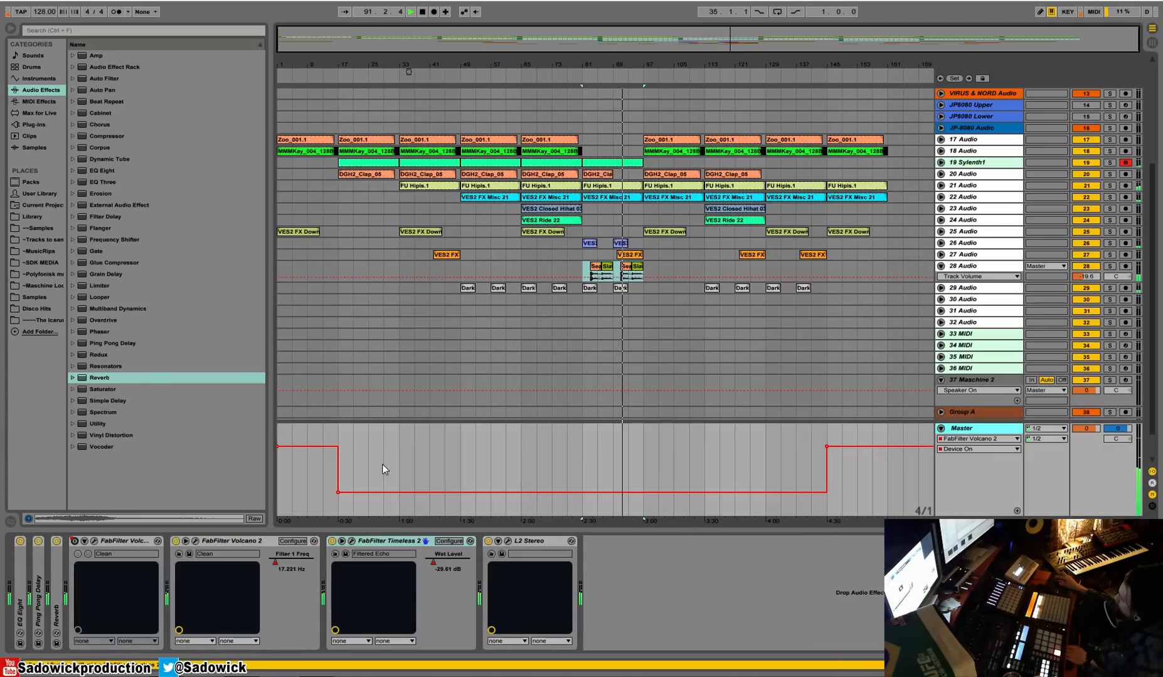
left_click_drag(94, 379, 474, 606)
left_click(752, 636)
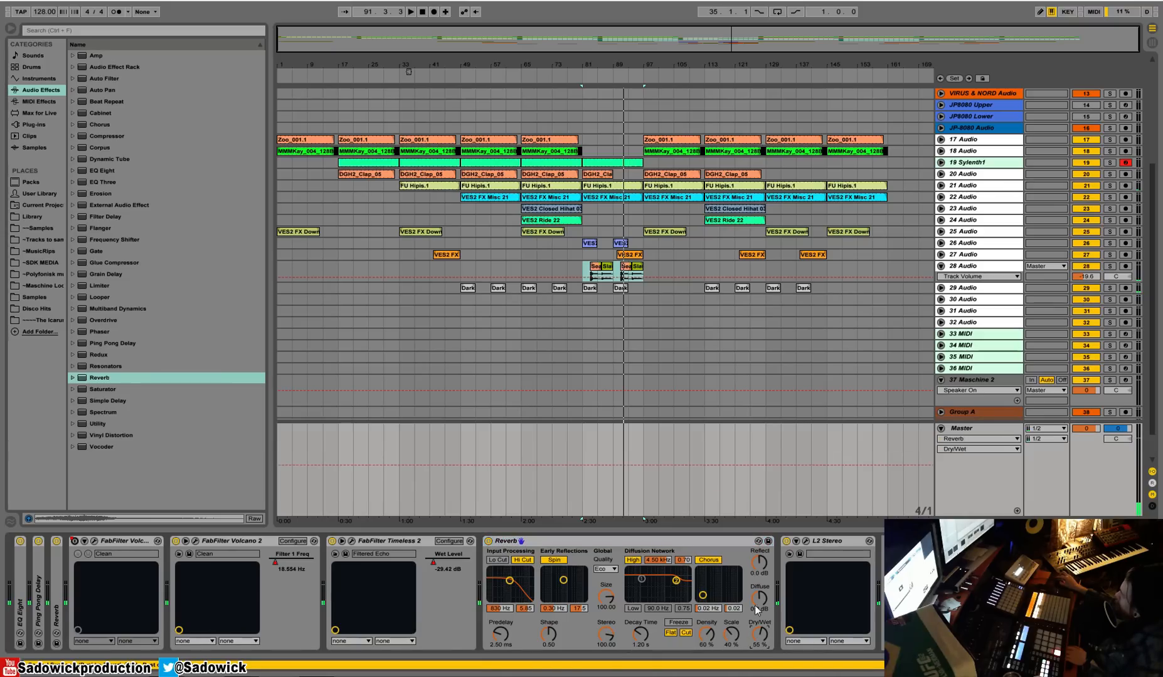
left_click_drag(755, 635, 755, 668)
Turn off the master Reverb's Lo Cut, Hi Cut, Spin, High, Chorus, Flat and Cut options and set its quality to High.
left_click(489, 540)
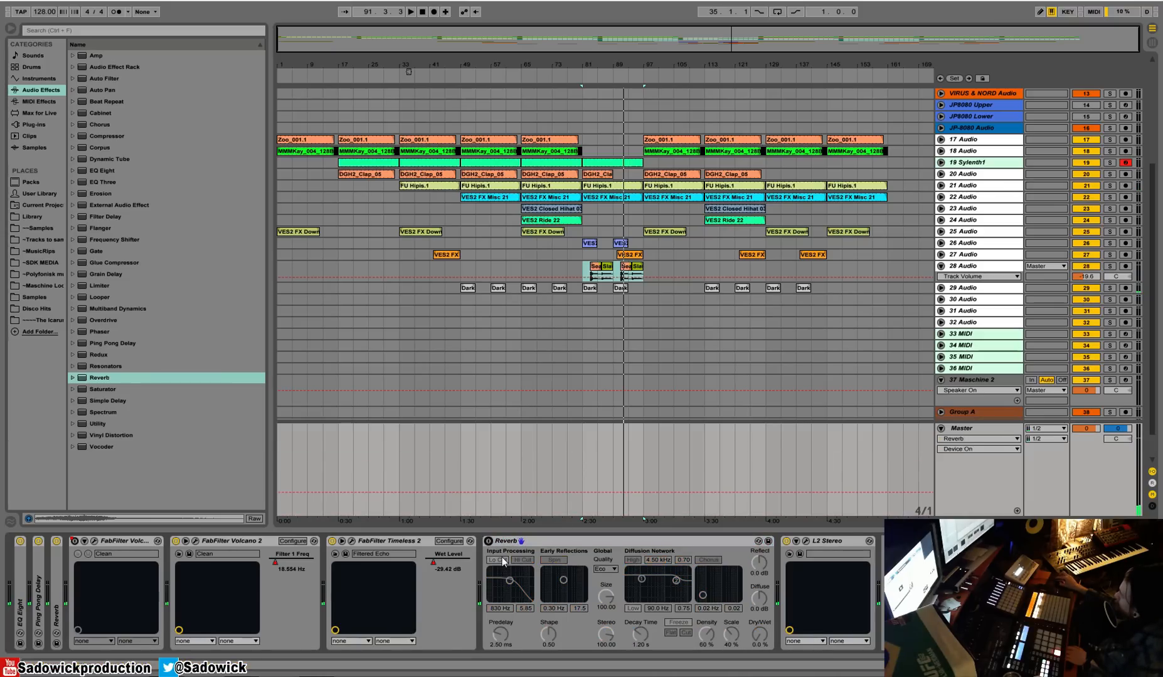
left_click(488, 541)
left_click(498, 560)
left_click(522, 561)
left_click(498, 560)
left_click(556, 561)
left_click(631, 561)
left_click(631, 560)
left_click(606, 569)
left_click(601, 588)
left_click(606, 569)
left_click(602, 596)
left_click(715, 561)
left_click(670, 633)
left_click(686, 633)
Automate the master Reverb's Dry/Wet at 0% with a raised section of about 26% across bars 81–97.
left_click(759, 635)
key("space")
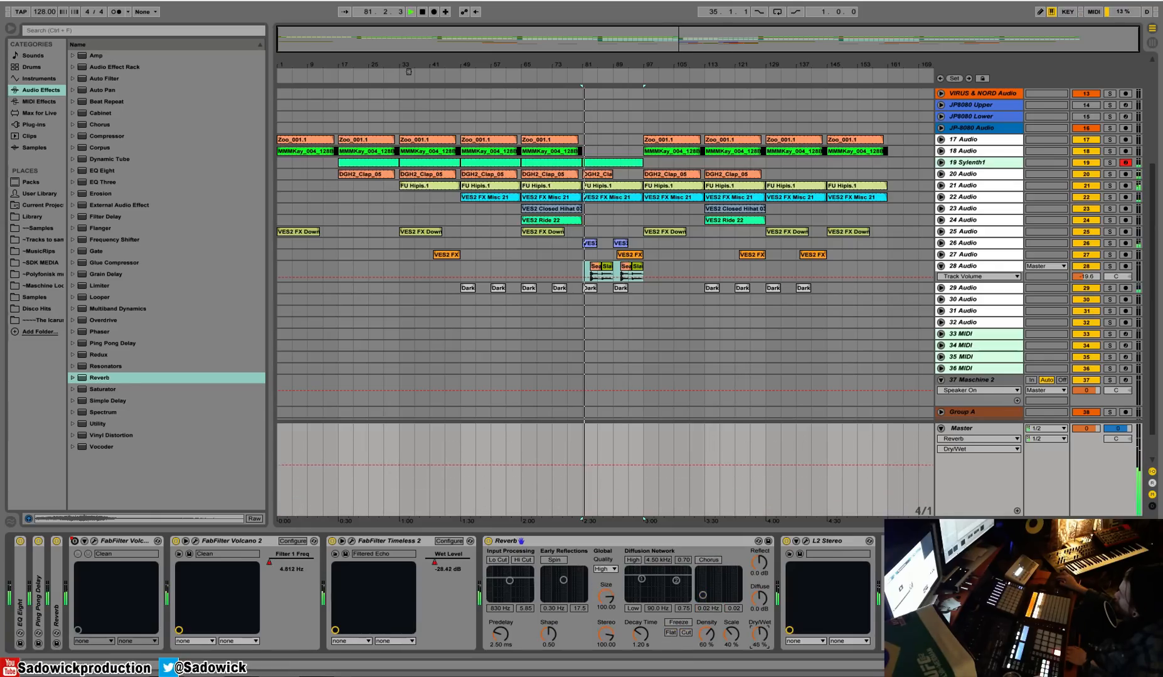
left_click_drag(644, 451, 578, 458)
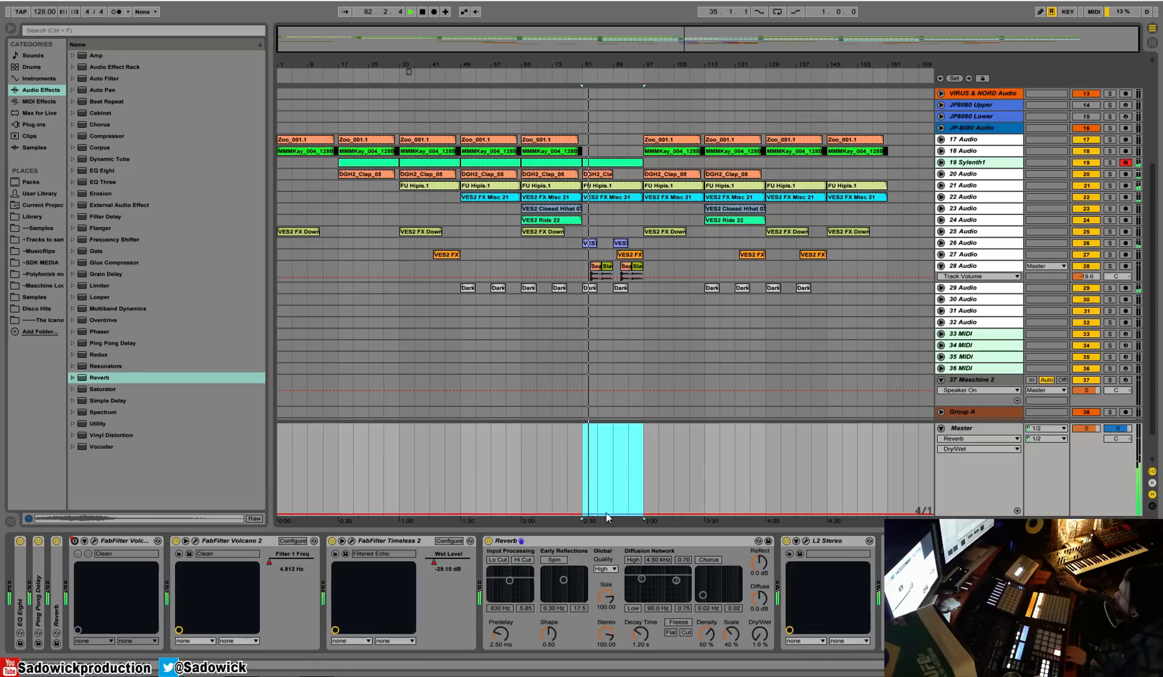
left_click_drag(760, 634, 760, 647)
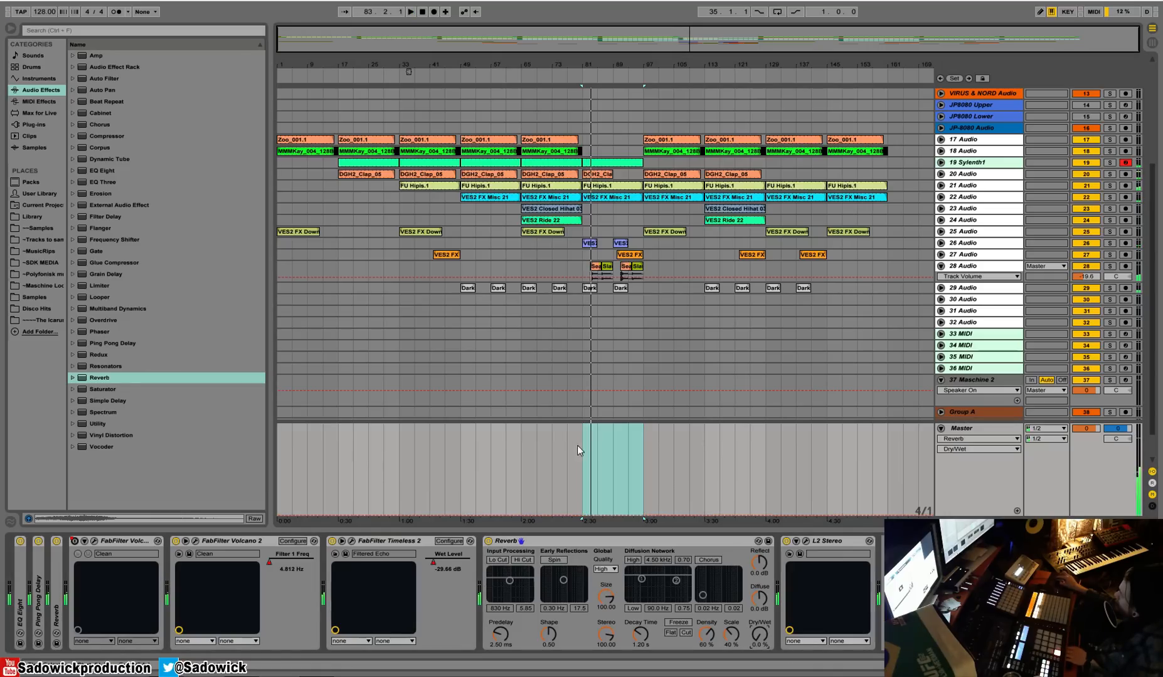
left_click_drag(581, 448, 646, 464)
key("space")
left_click_drag(594, 515, 594, 493)
left_click(583, 464)
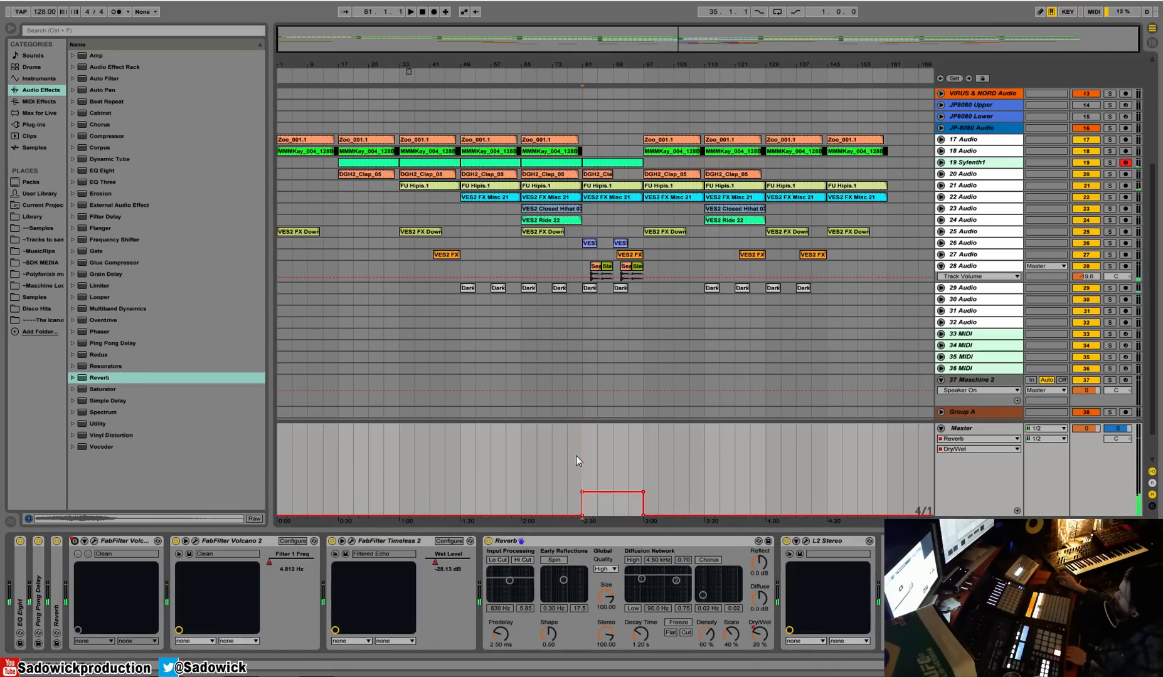
Ramp the master Reverb's Dry/Wet up from about bar 77 to 36% at bar 81, and play the transition.
left_click_drag(582, 516, 568, 515)
left_click(582, 458)
left_click_drag(609, 491, 609, 481)
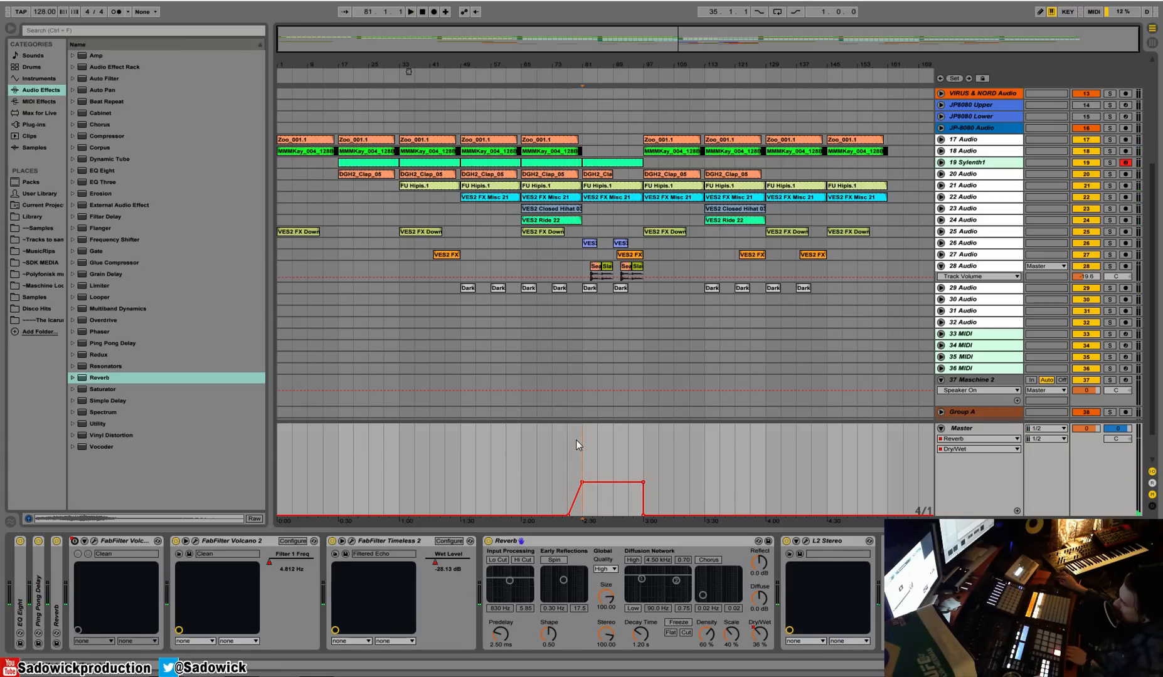
key("space")
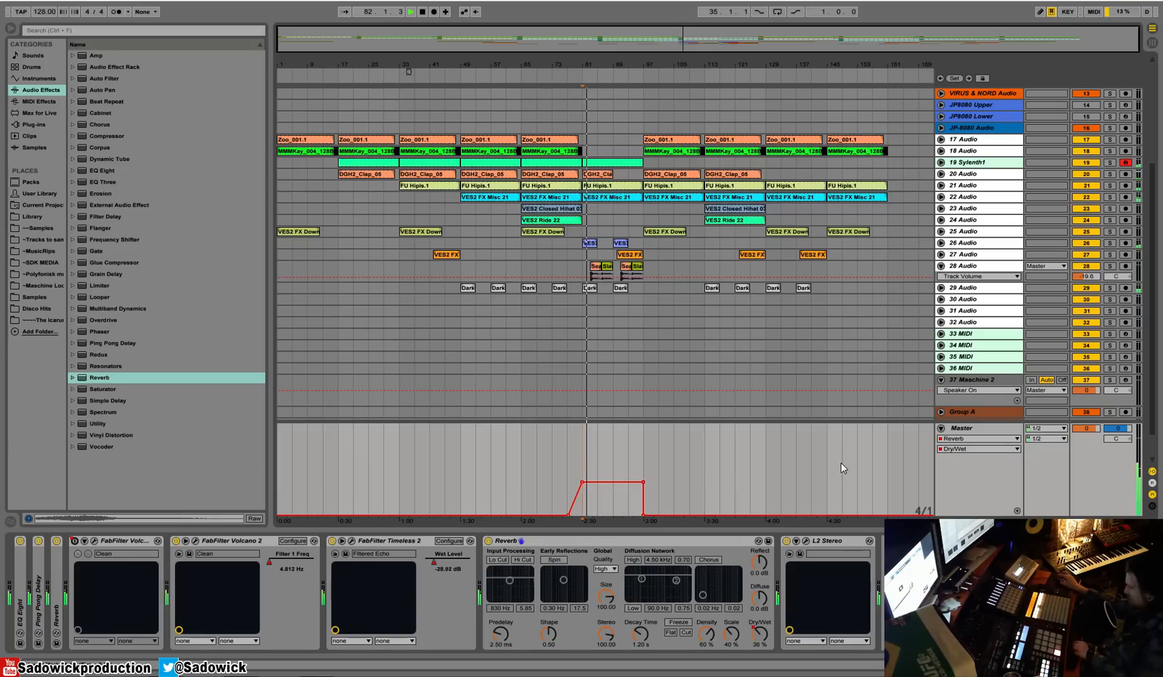
Raise the master Reverb's Dry/Wet automation to 28% from bar 145 onward, with a short ramp leading into it.
left_click(836, 491)
left_click(841, 515)
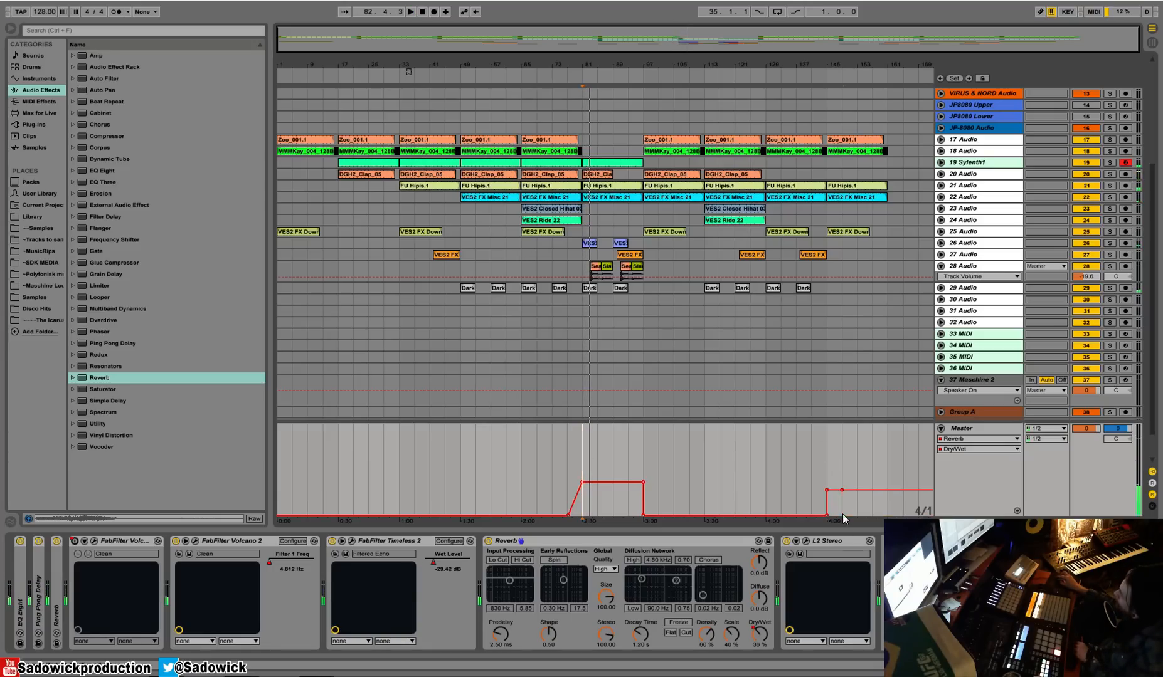
left_click_drag(826, 516, 818, 514)
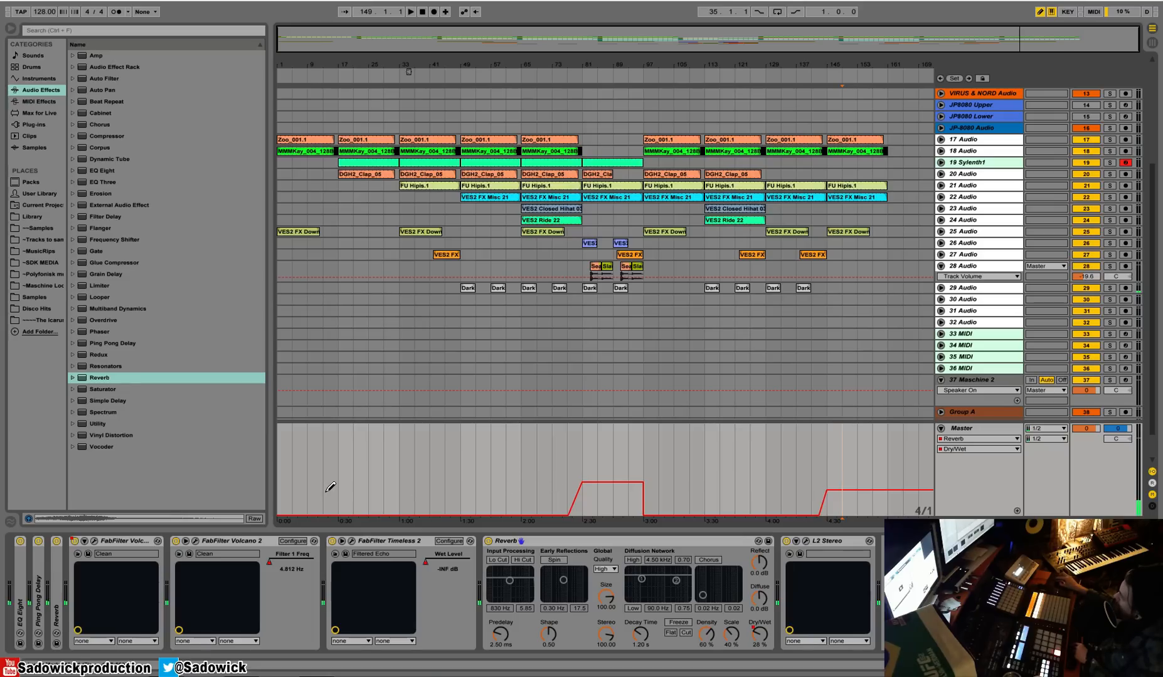
Draw a short rising Dry/Wet ramp on the master Reverb that ends at bar 33 and drops back to zero.
left_click(391, 496)
mouse_move(383, 496)
left_mouse_down()
mouse_move(378, 515)
mouse_move(400, 490)
left_mouse_up()
left_click(385, 499)
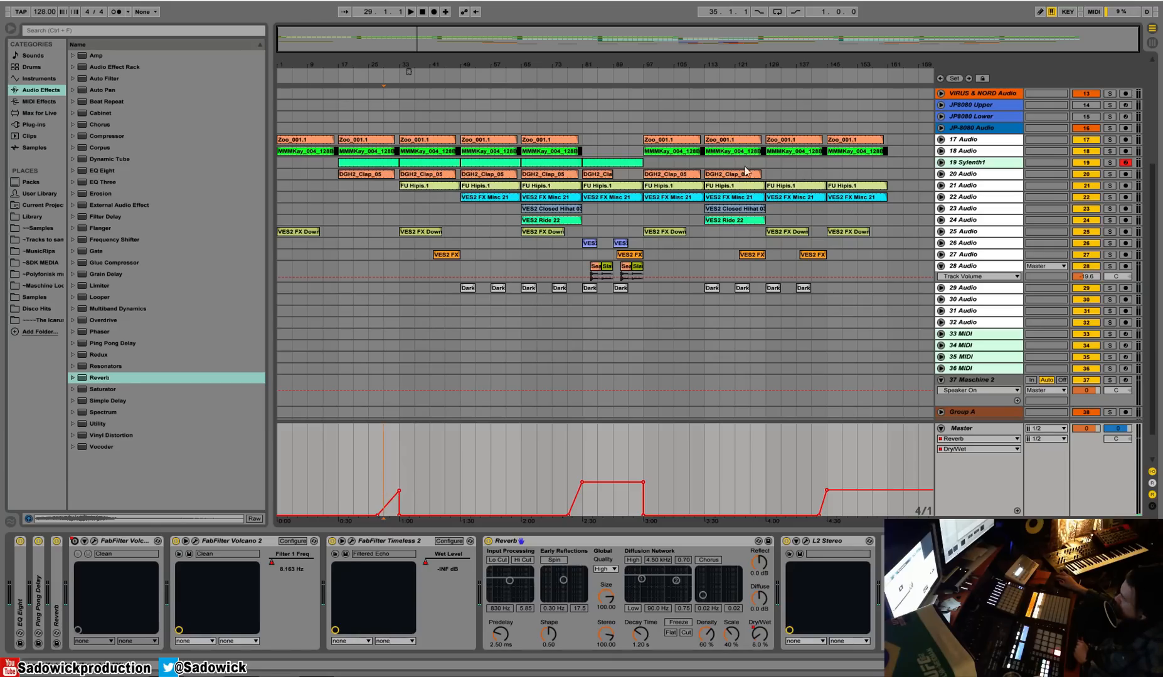
Play the transition at about bar 81 to check the master reverb ramp.
left_click_drag(576, 67, 576, 68)
left_click(579, 72)
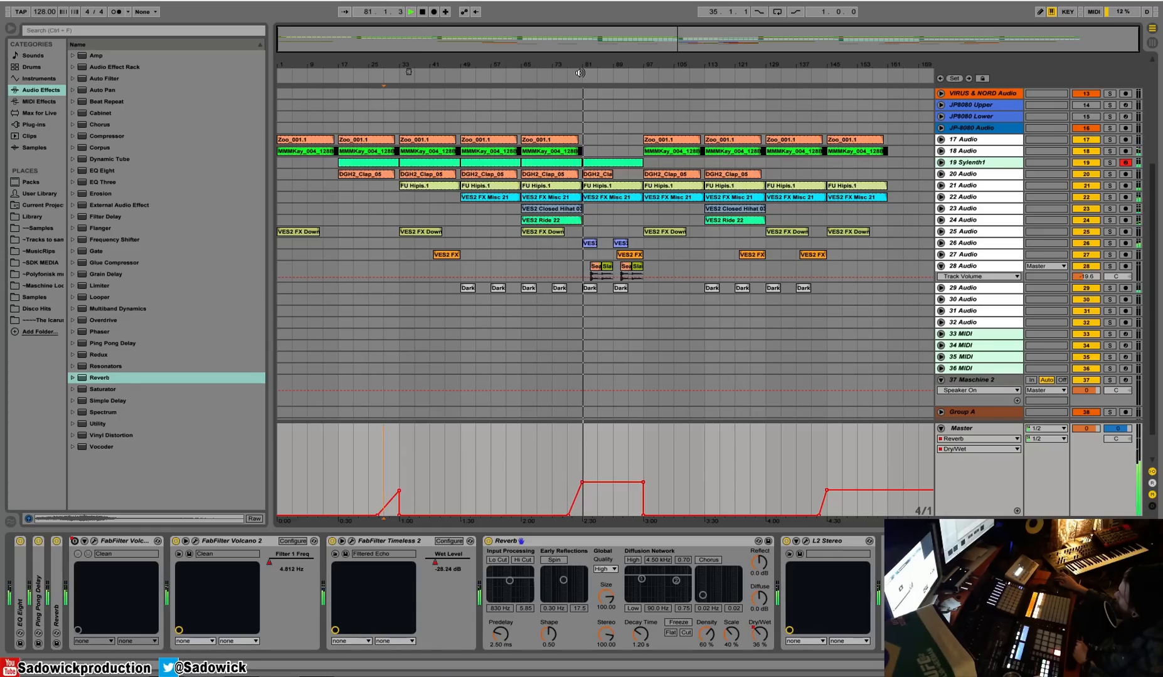
key("space")
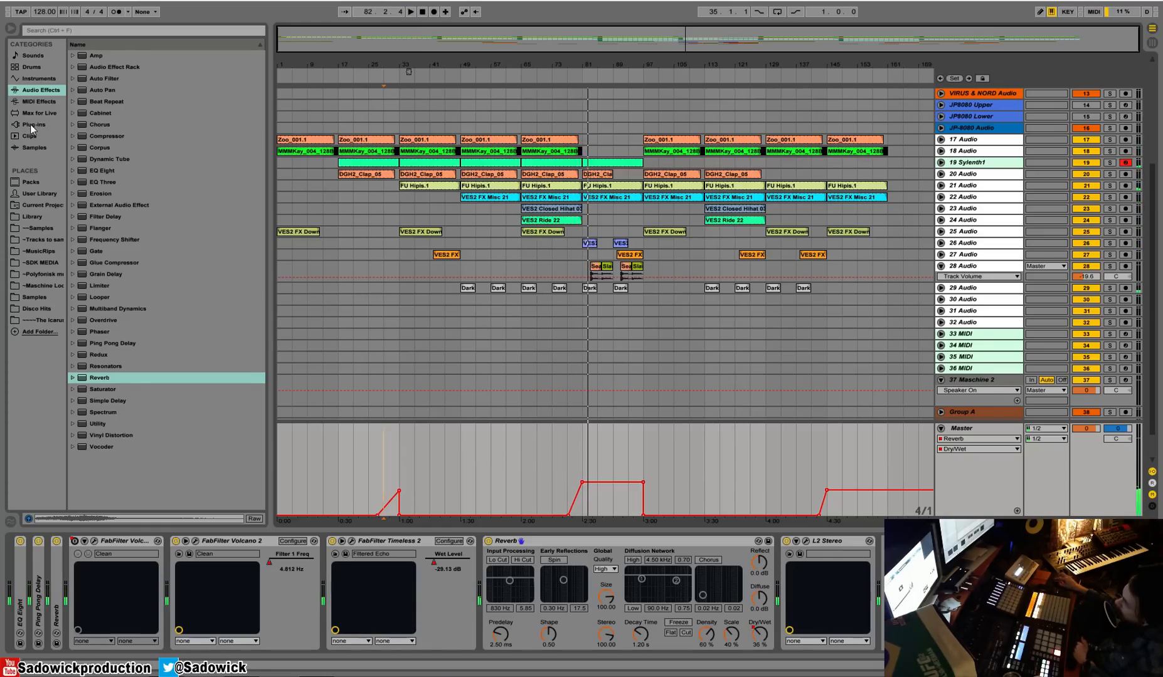
Show the plug-in list and collapse the second FabFilter Volcano 2, the Timeless 2 and the Reverb on the master.
left_click(30, 125)
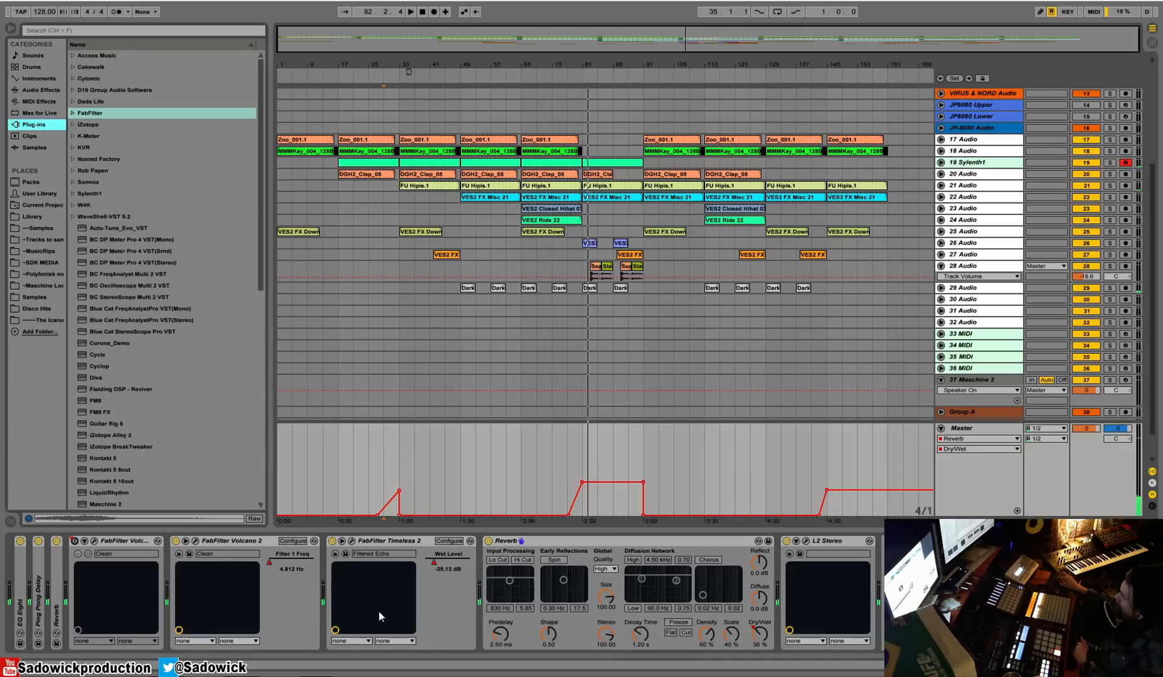
double_click(220, 543)
double_click(242, 539)
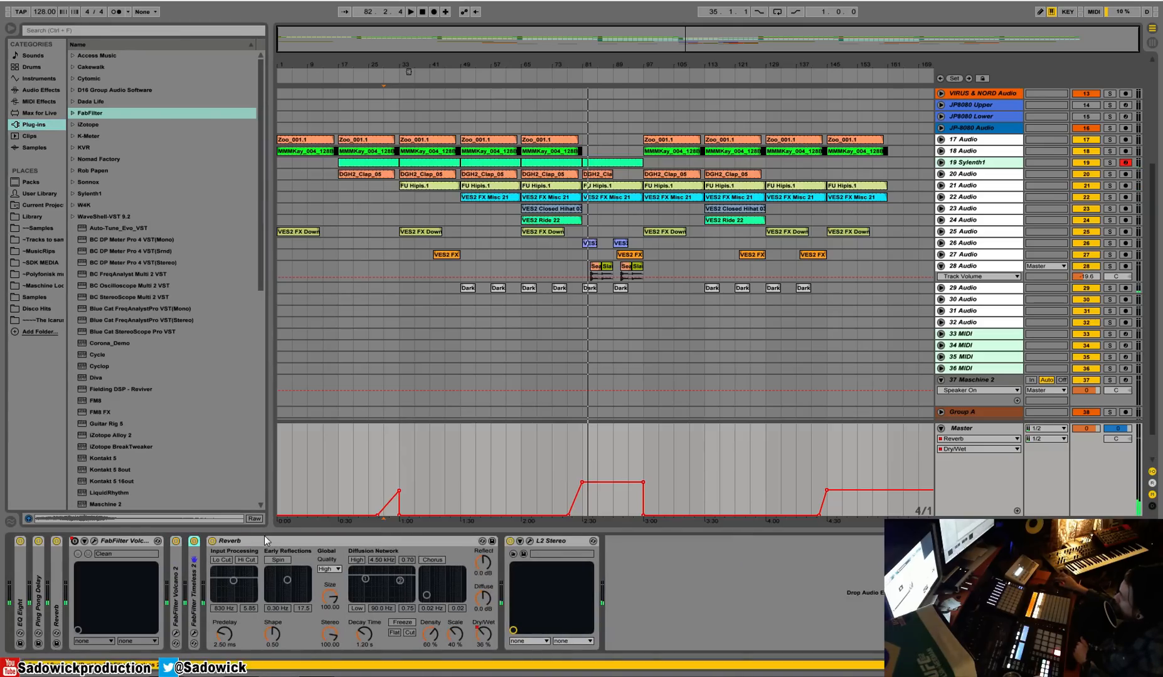
double_click(264, 539)
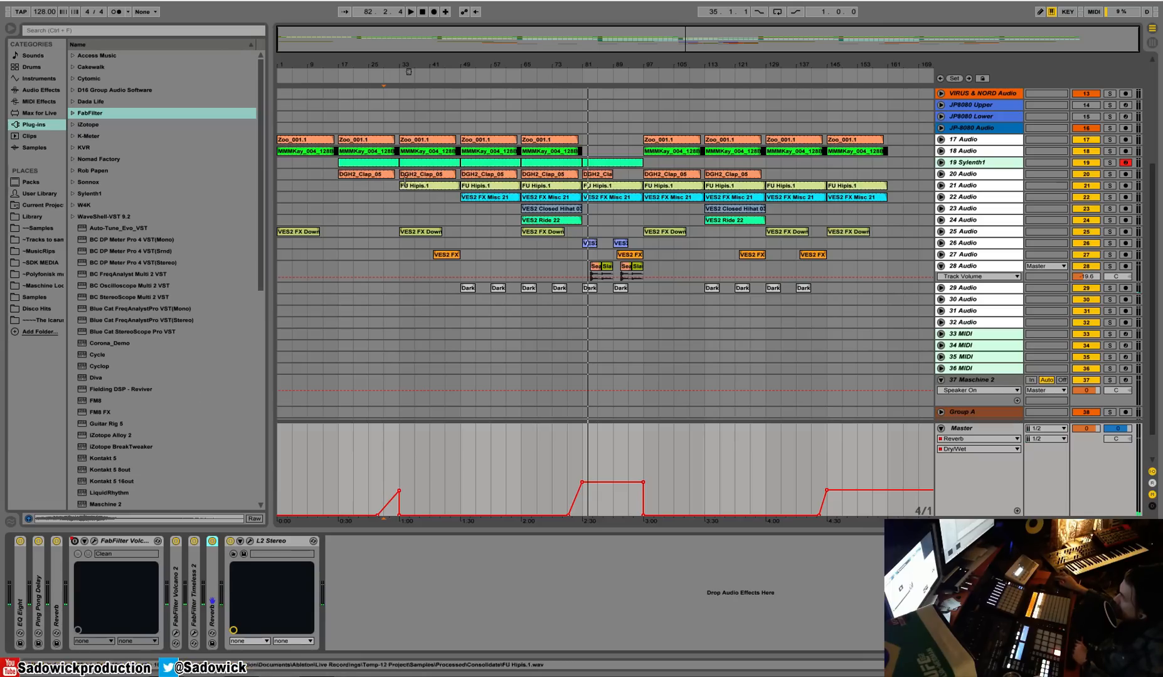
Audition the arrangement from about bar 17, jumping ahead to about bars 41, 55, 91 and 95.
left_click(308, 139)
key("space")
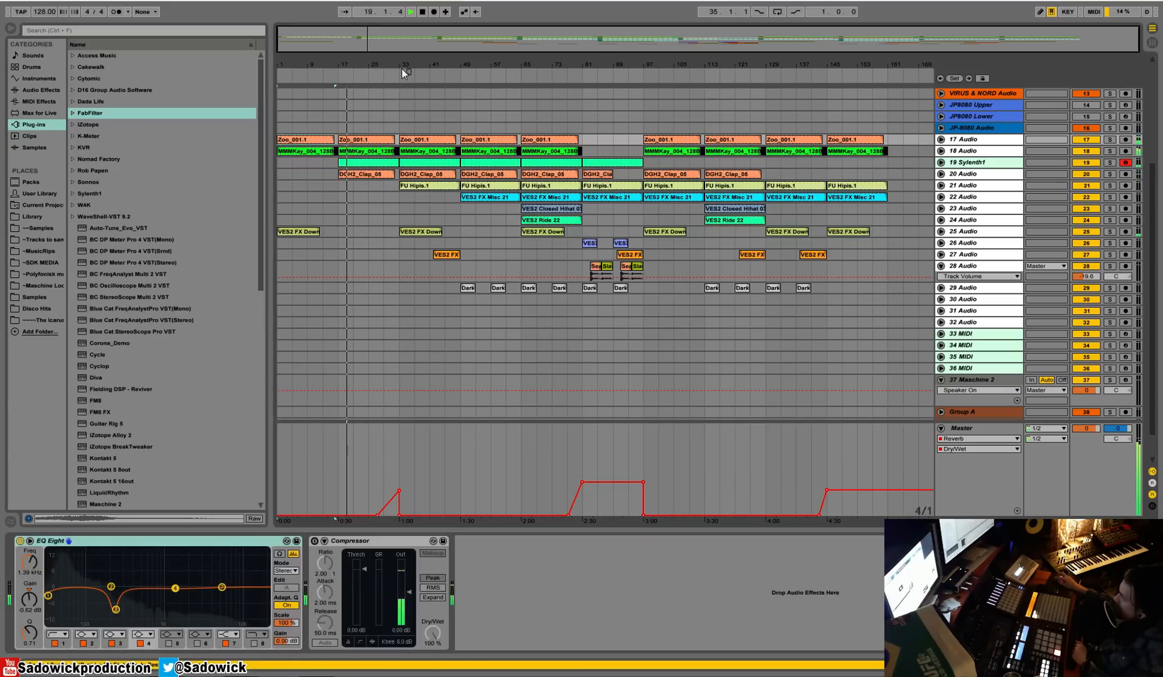
left_click(432, 77)
left_click(485, 75)
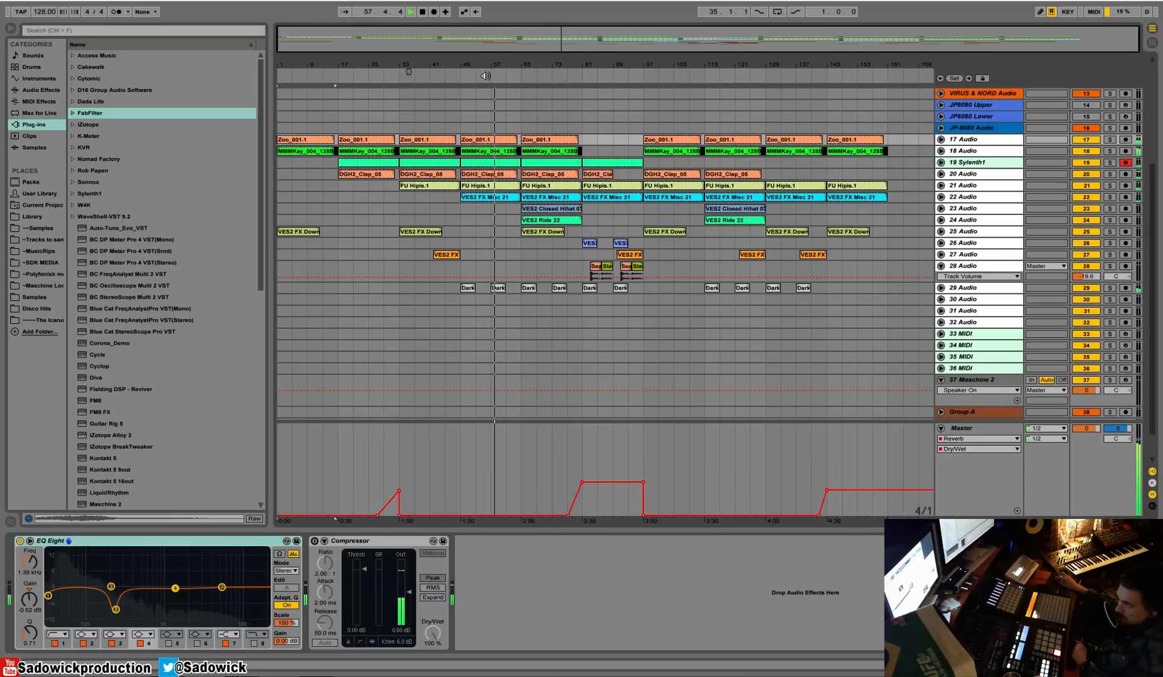
left_click(620, 79)
left_click(637, 74)
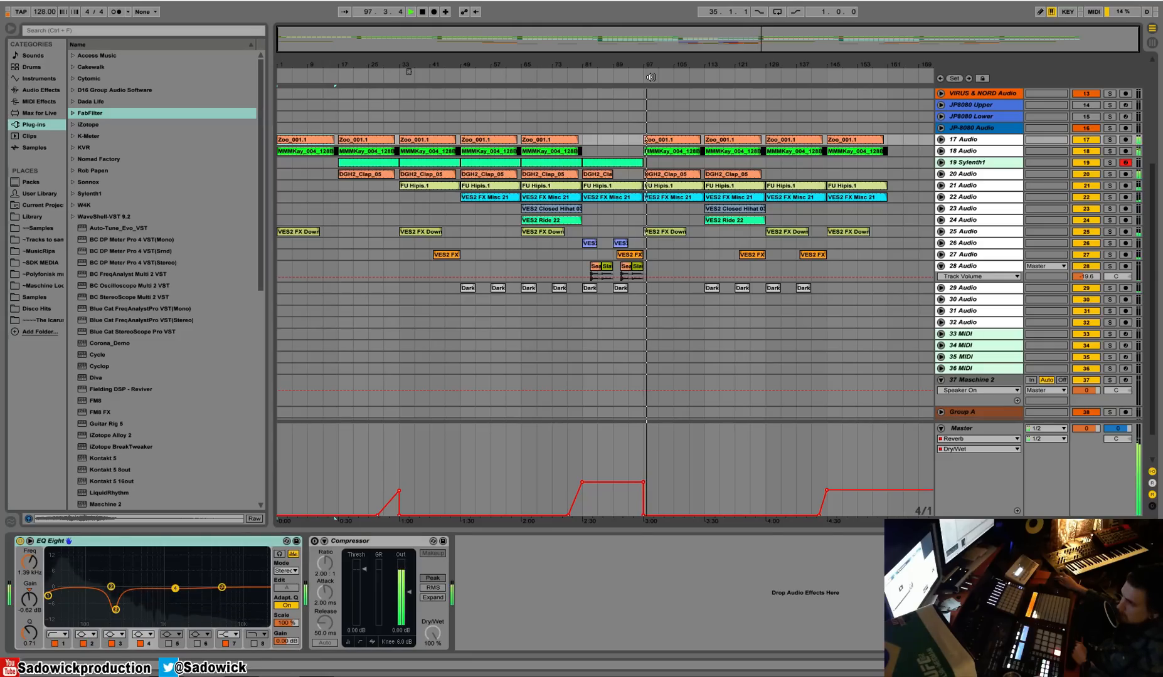
double_click(970, 300)
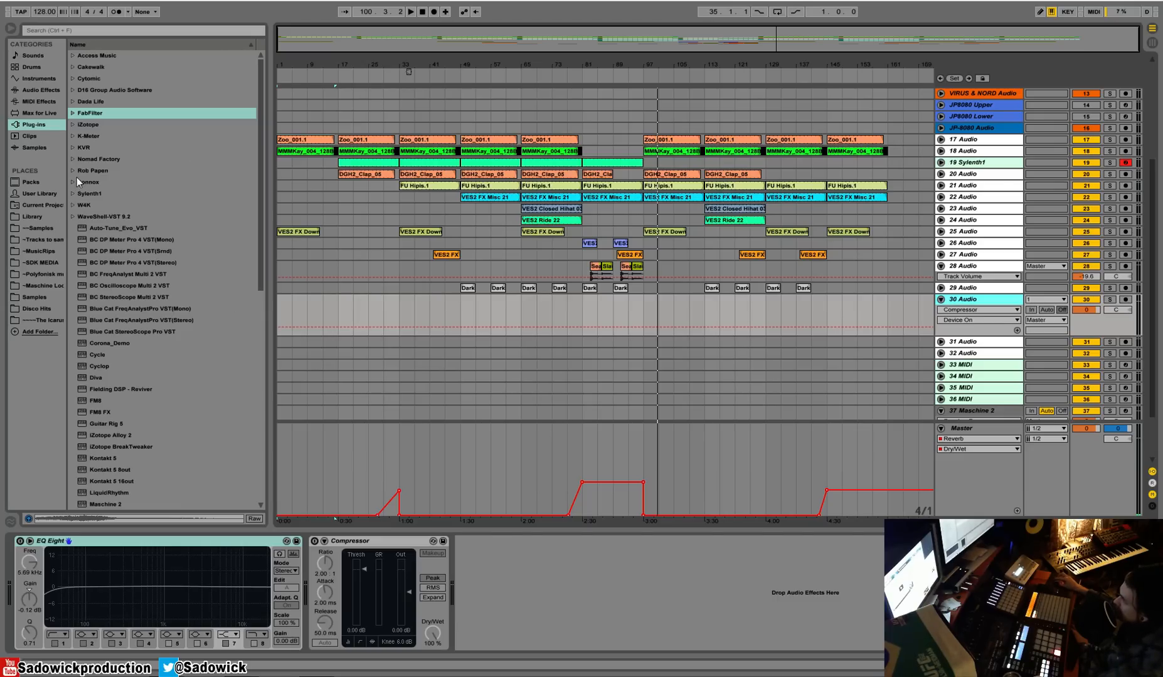
left_click(263, 129)
left_click(70, 144)
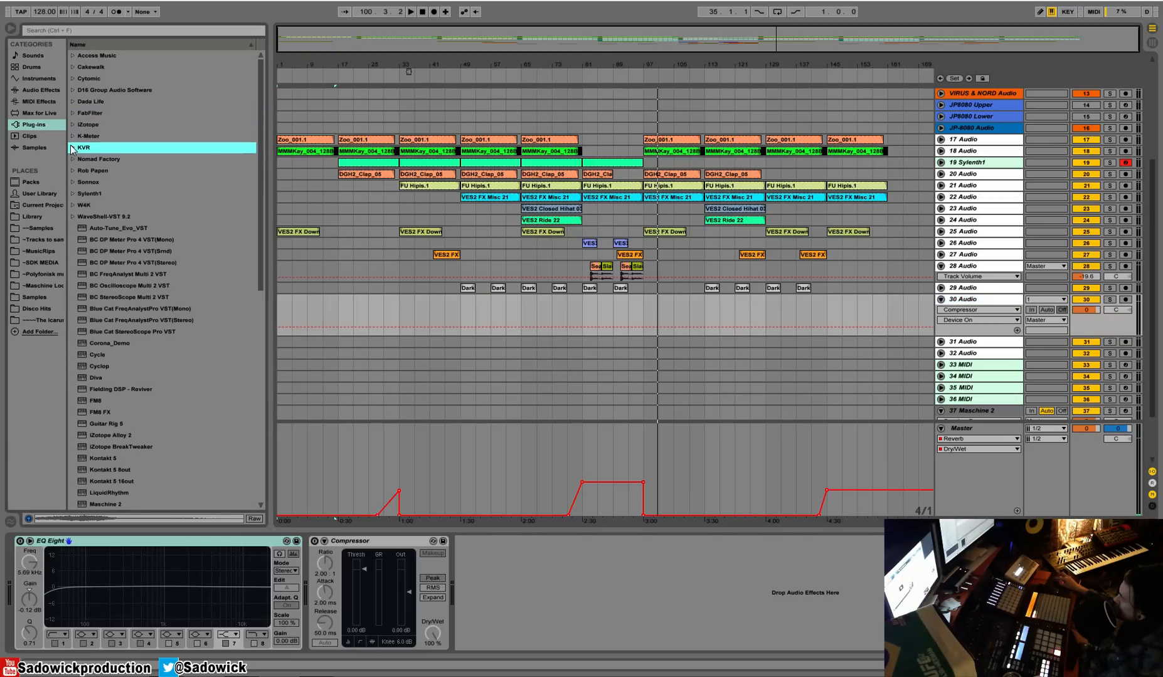
left_click(72, 137)
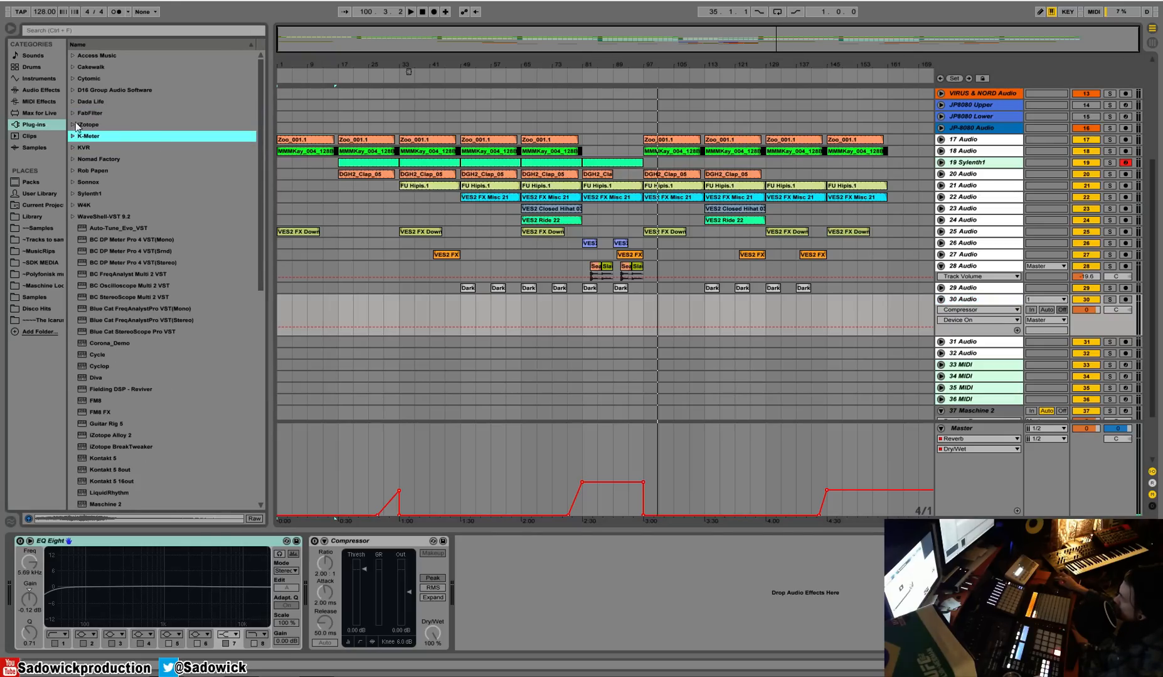
Collapse the remaining expanded FabFilter Volcano 2 on the master track and narrow the browser to widen the arrangement.
left_click(1101, 473)
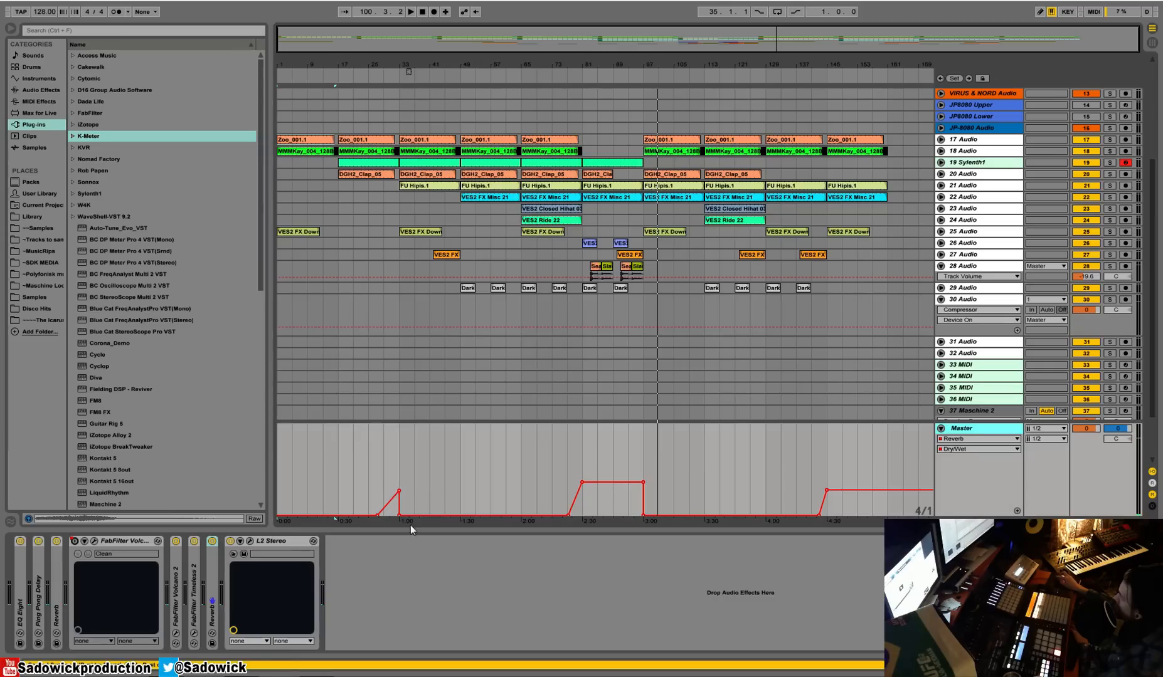
double_click(118, 540)
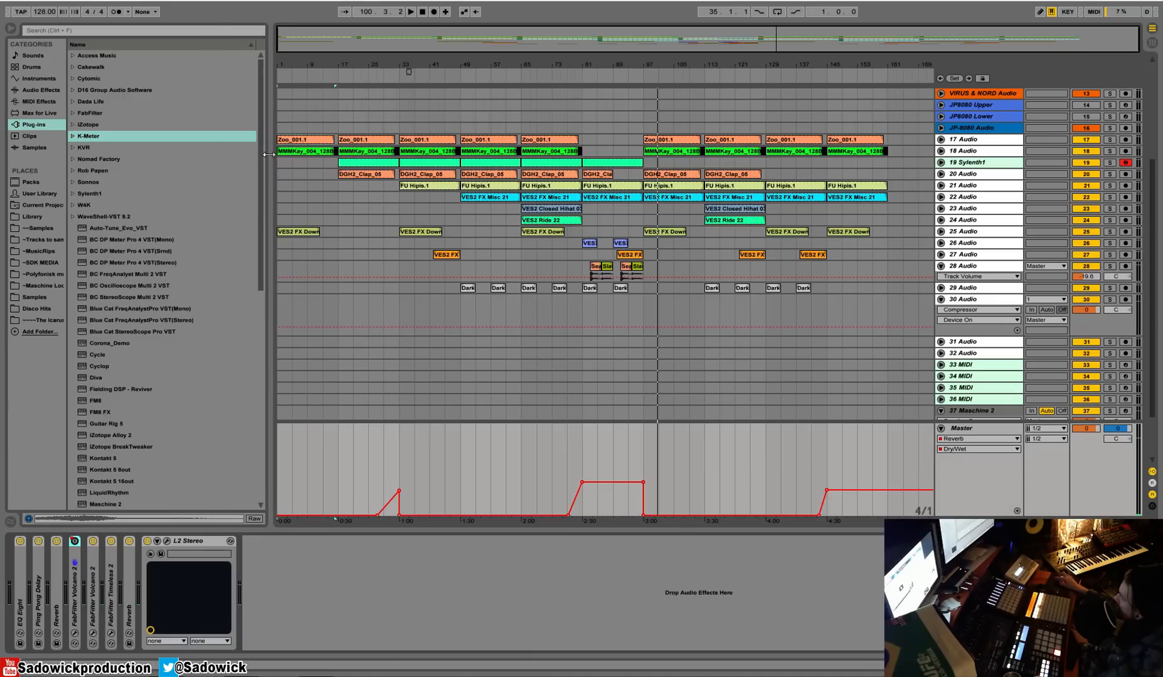
left_click_drag(268, 155, 218, 163)
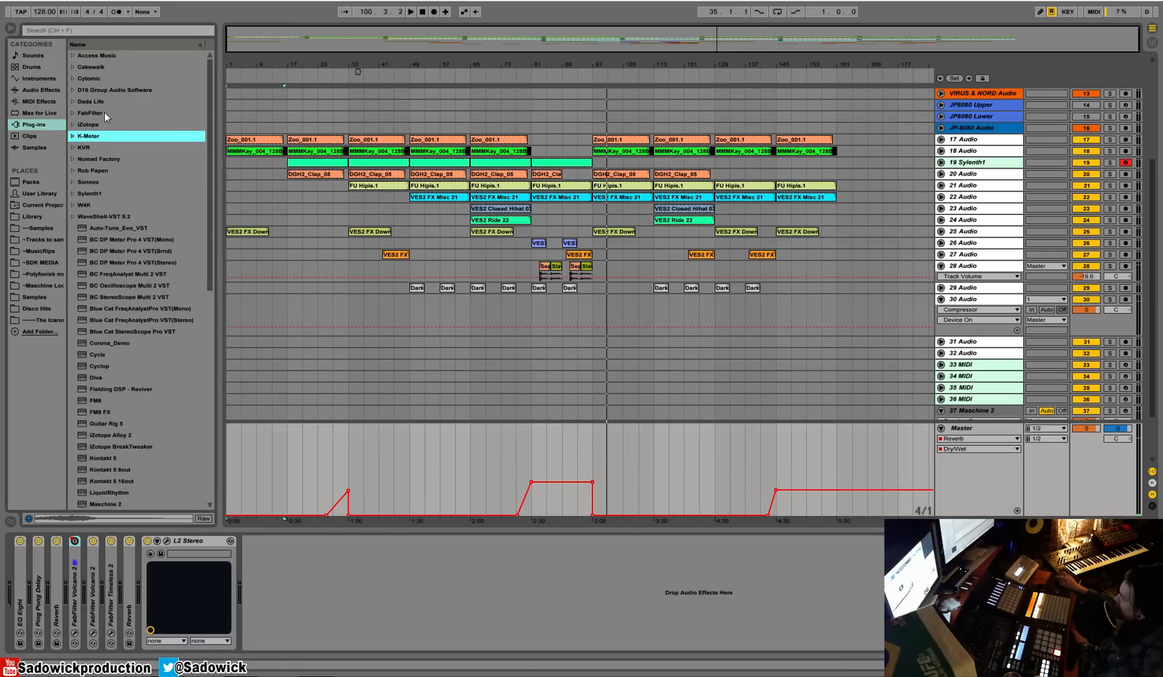
left_click(73, 194)
left_click(73, 194)
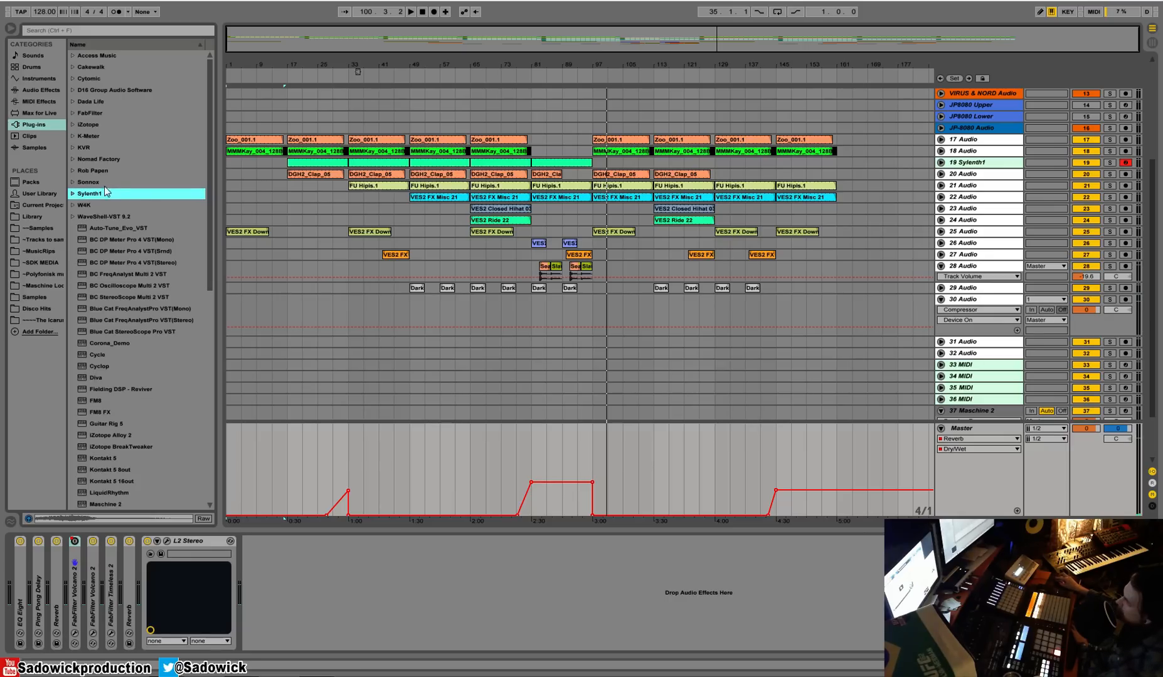
left_click(70, 149)
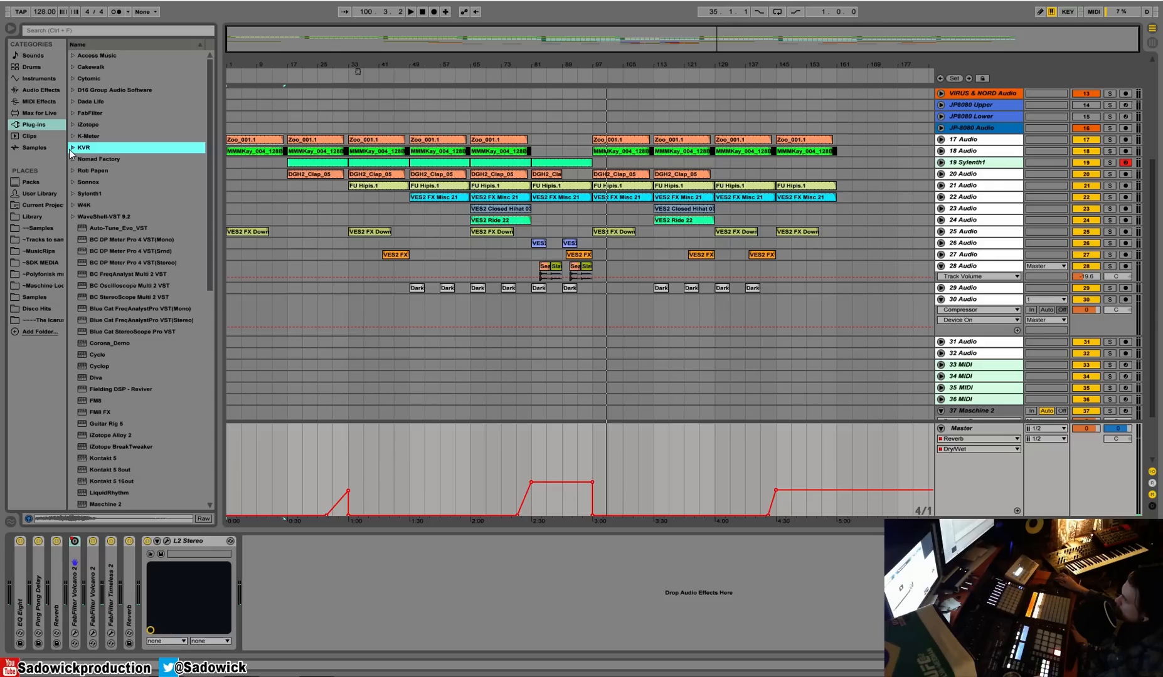
left_click(73, 92)
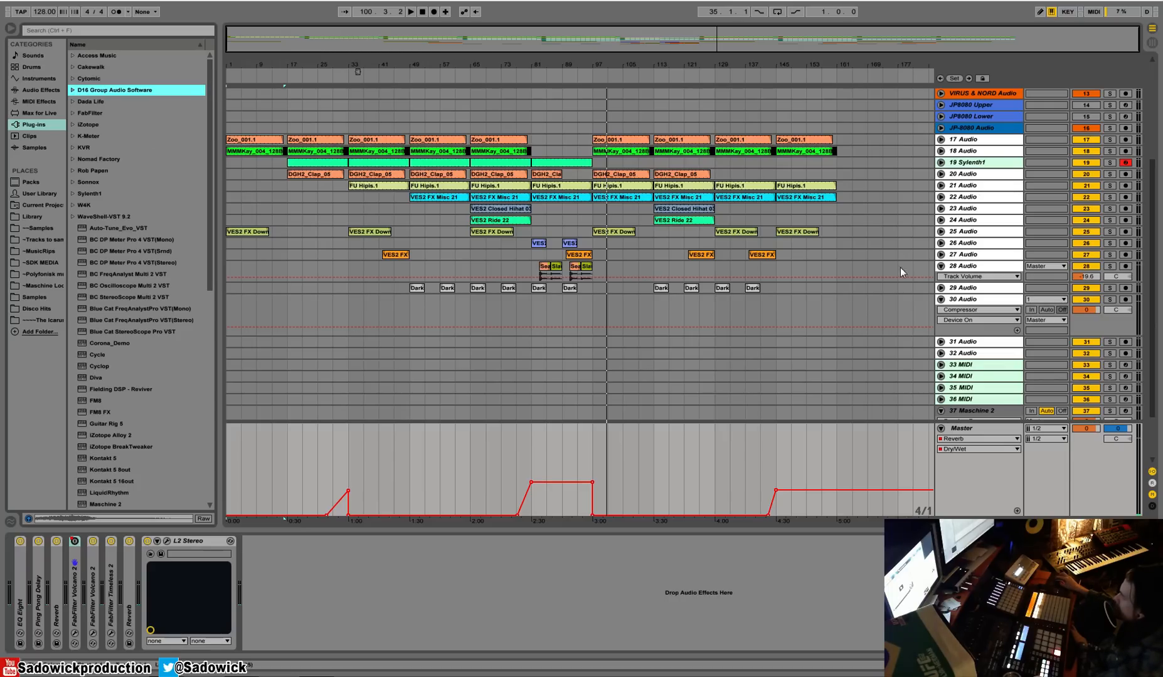
Reduce the master track's height, fold track 30 Audio and select the master track.
left_click_drag(979, 428, 979, 449)
left_click(941, 300)
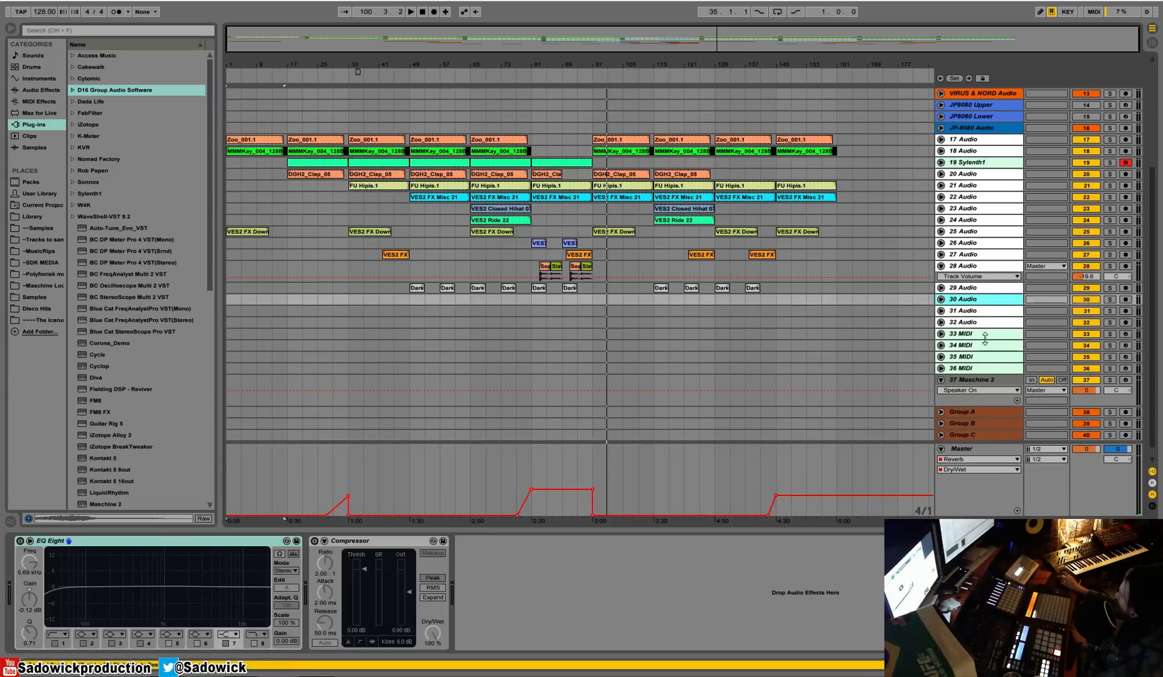
scroll(973, 377, "down", 1)
left_click(1099, 488)
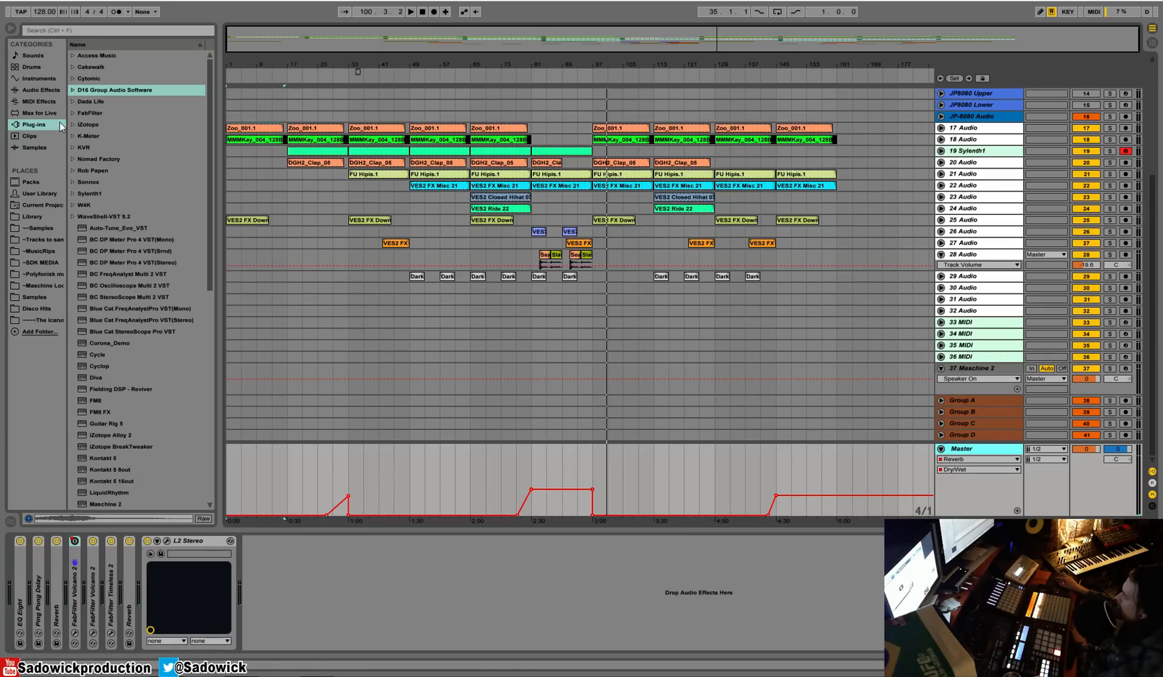
Insert the C6 Stereo plug-in from WaveShell-VST 9.2 on the master, between the Reverb and L2 Stereo.
left_click(74, 217)
scroll(129, 347, "down", 3)
left_click_drag(127, 415, 189, 596)
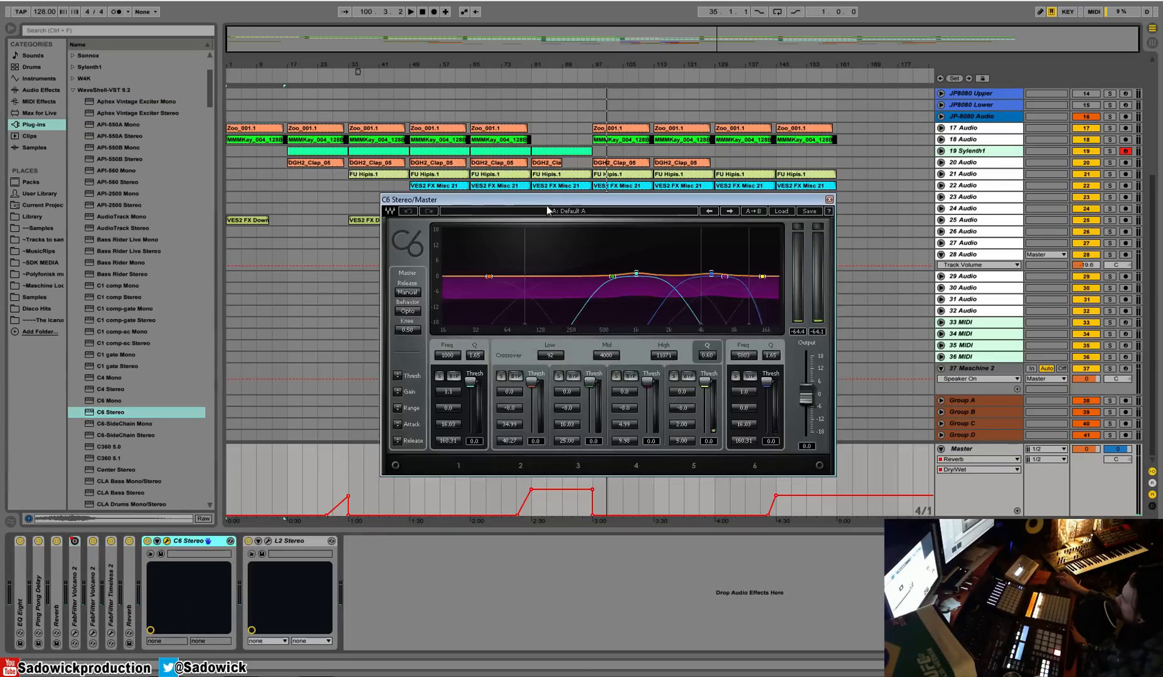
Solo band 2 of the C6 while playing from bar 33, set its threshold to -16.7, adjust its range slightly, and unsolo it.
key("space")
left_click(501, 376)
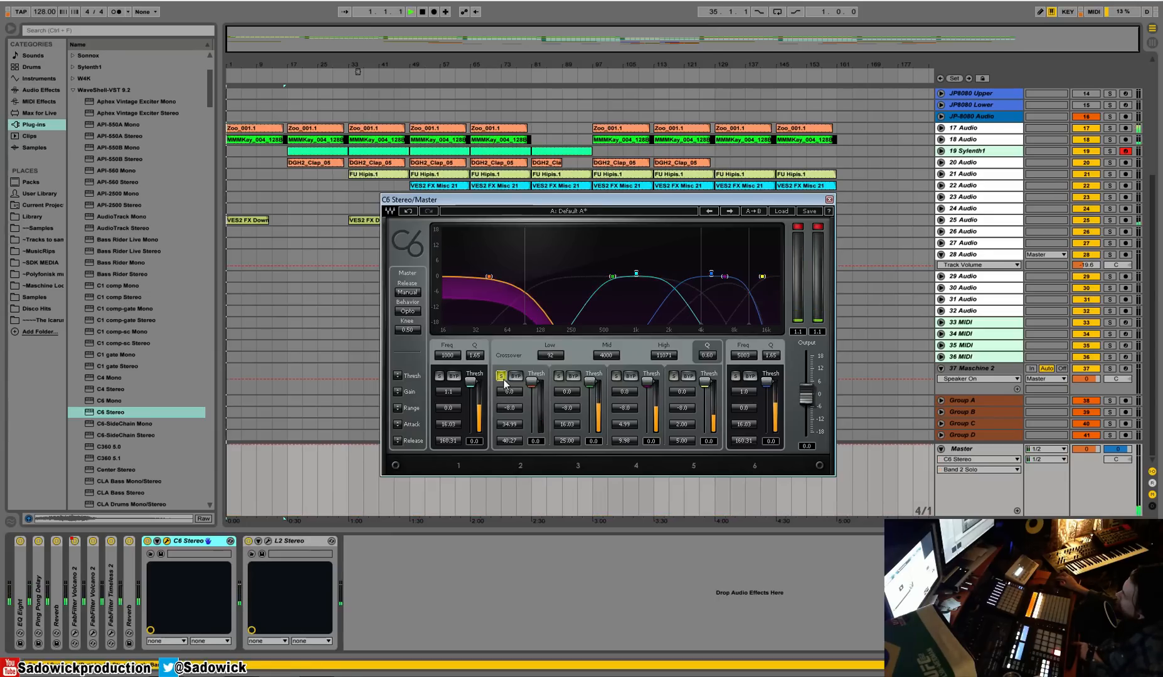
left_click_drag(532, 392, 532, 391)
left_click(366, 128)
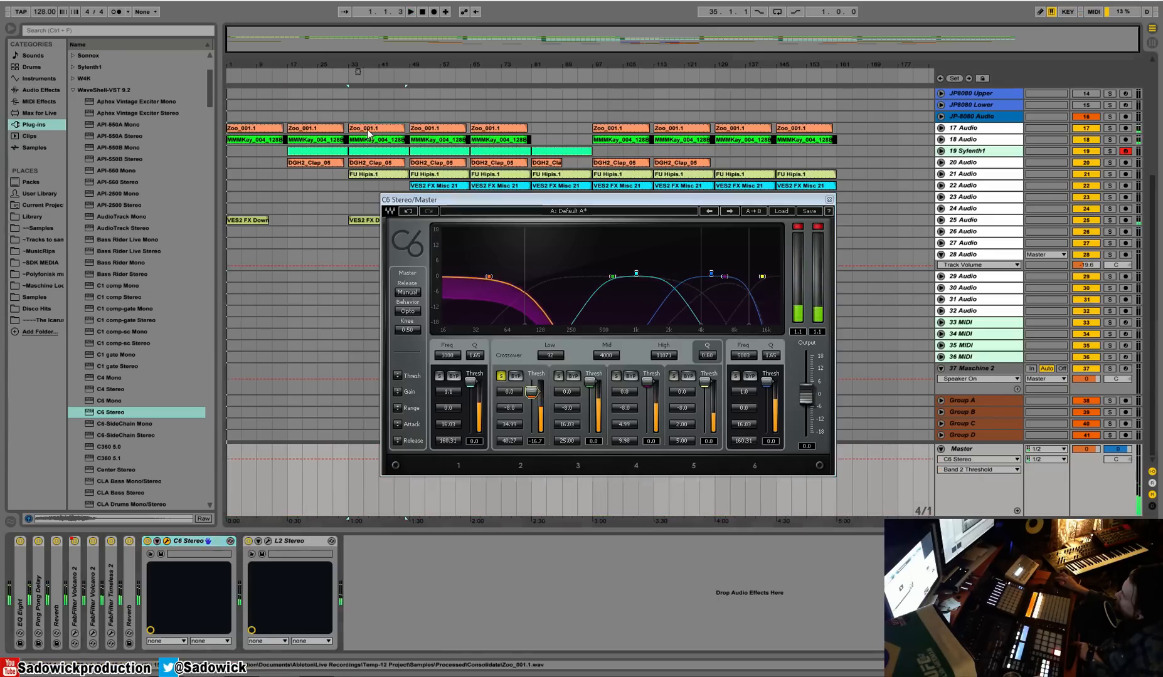
key("space")
key("space")
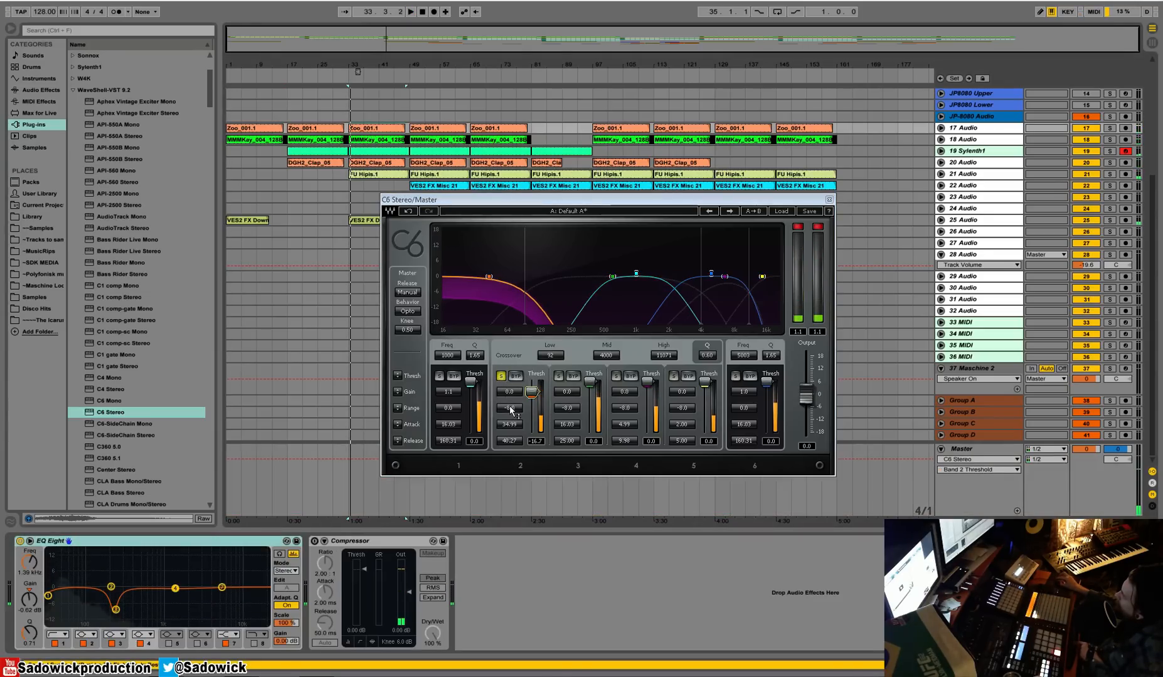
left_click_drag(509, 408, 509, 400)
key("space")
left_click(501, 376)
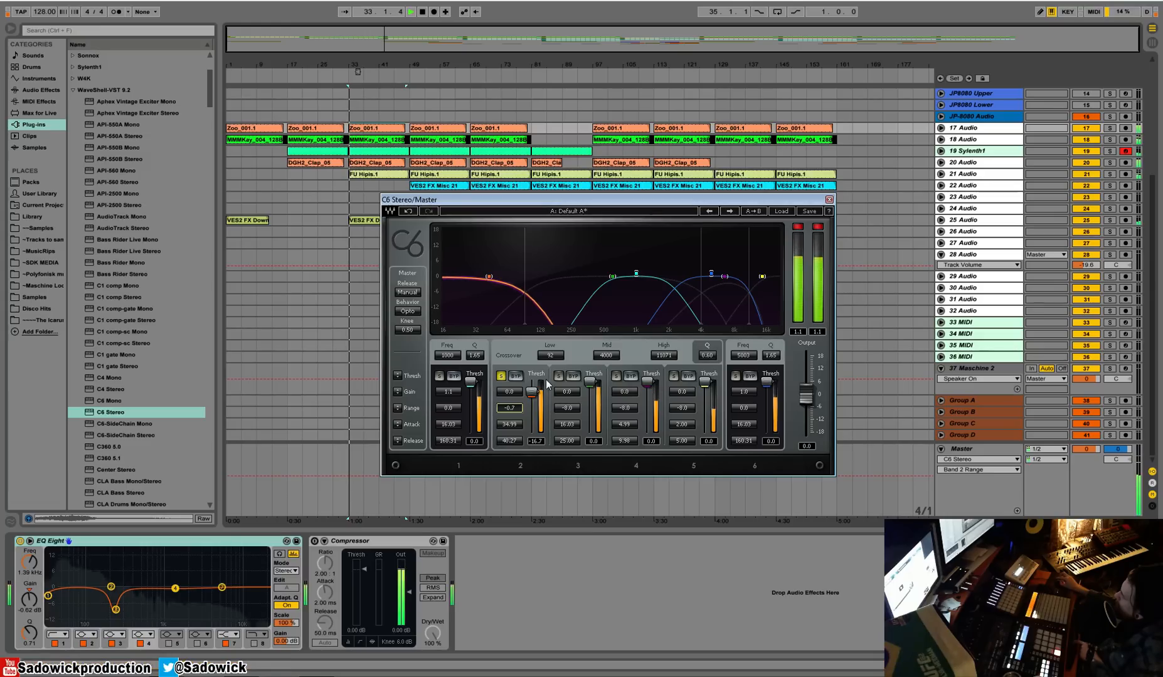
Solo C6 band 3, set its threshold to -11.4, lower the mid crossover to 1600, and unsolo it.
left_click(559, 376)
left_click_drag(589, 383, 590, 389)
left_click_drag(613, 277, 592, 275)
key("space")
key("space")
left_click_drag(589, 389, 589, 388)
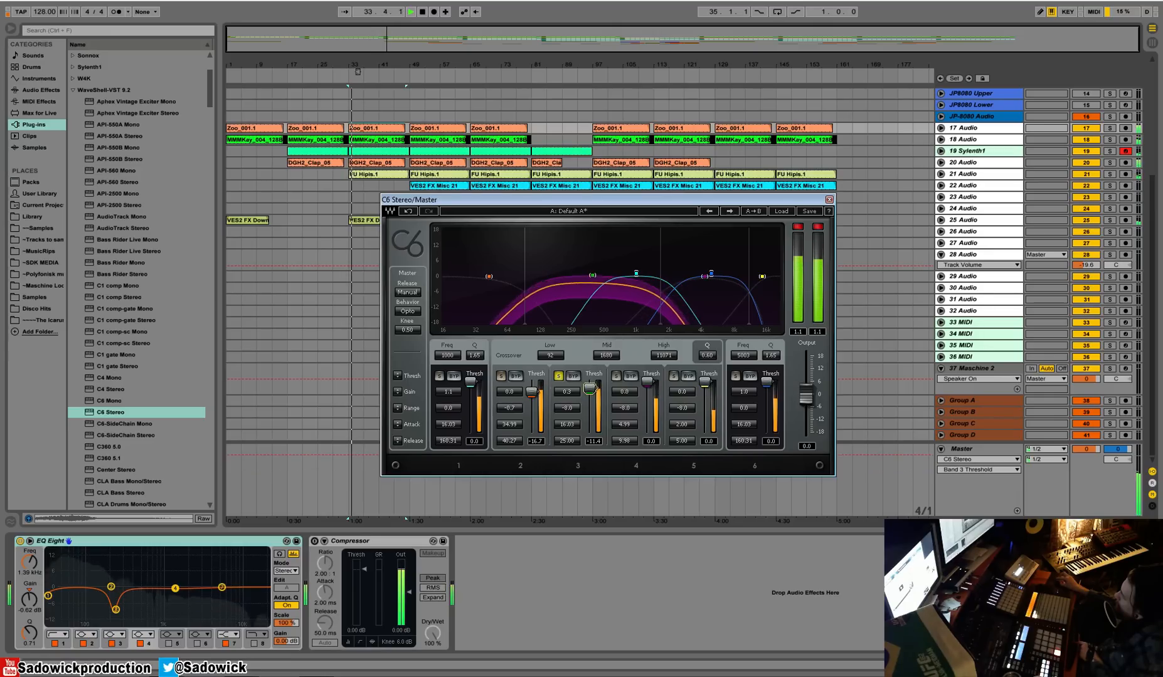
left_click(559, 377)
Solo C6 band 4 and set its threshold to -19.9 while checking the playback.
left_click(616, 376)
left_click_drag(649, 382, 650, 394)
key("space")
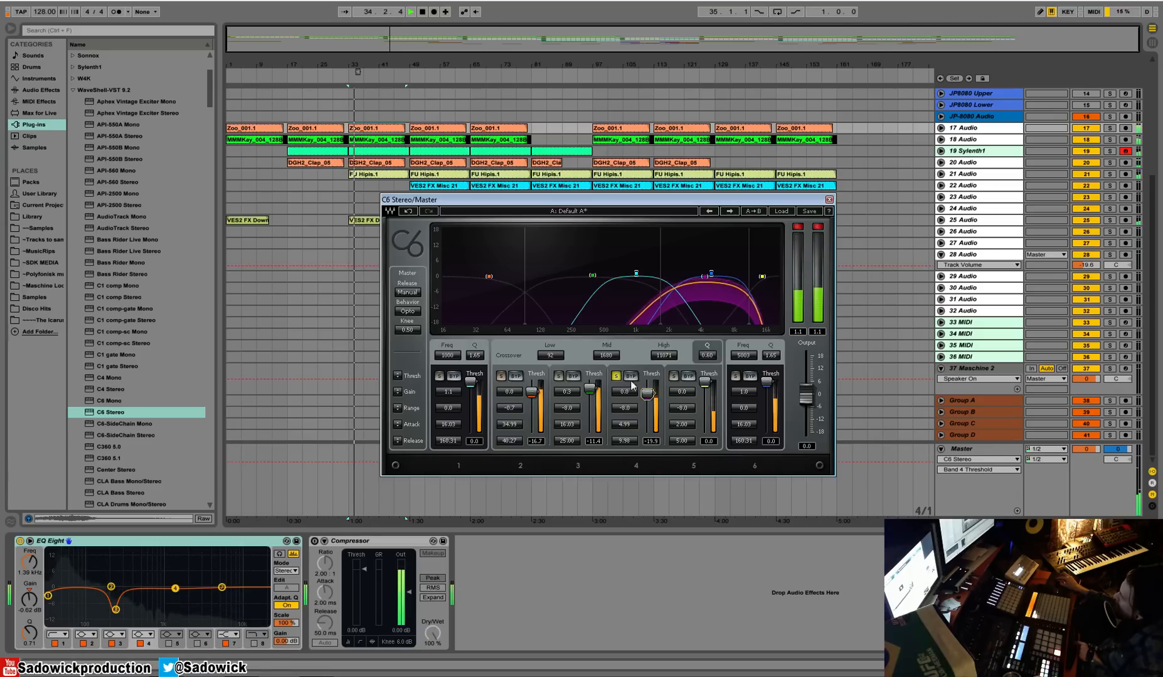
key("space")
Solo C6 band 5, set its threshold to -19.4, unsolo it, close the plug-in window and play from about bar 70.
left_click(673, 376)
key("space")
left_click_drag(705, 382, 705, 389)
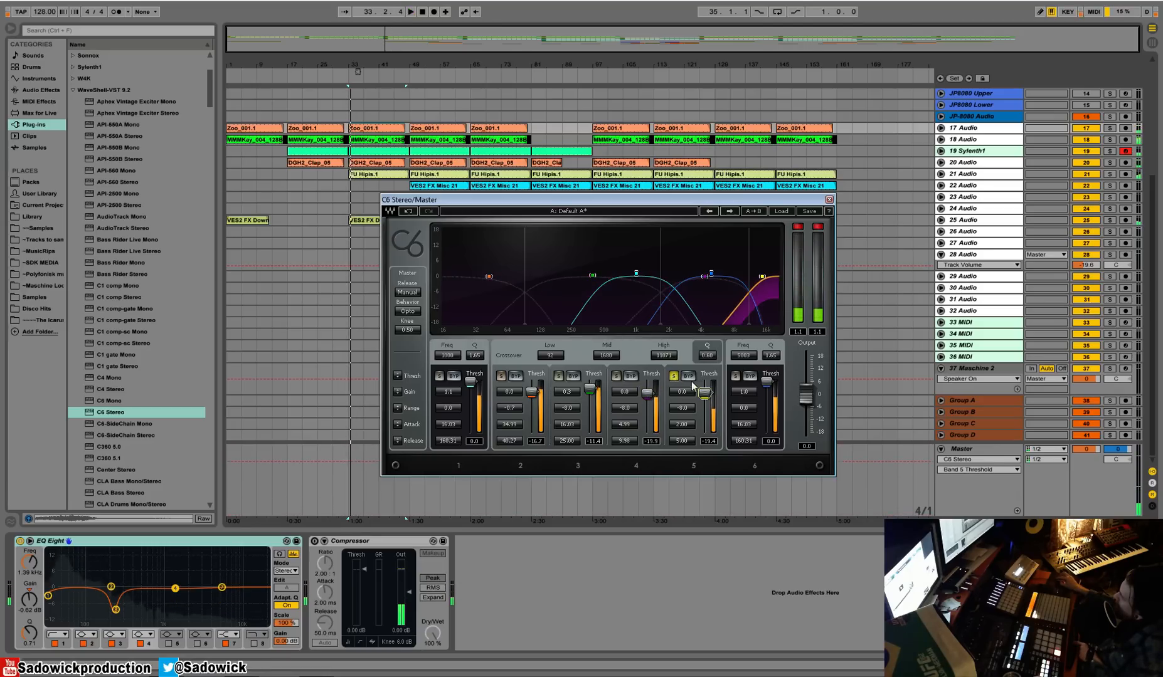
left_click(673, 376)
left_click_drag(825, 200, 758, 171)
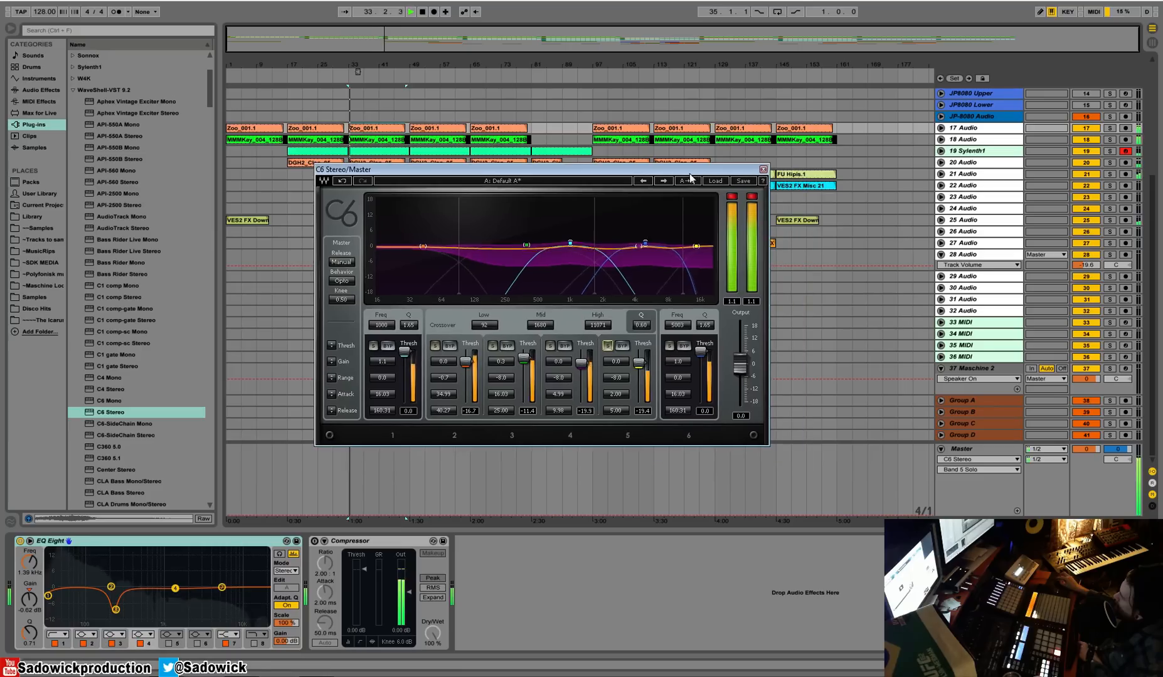
left_click(762, 170)
left_click(489, 73)
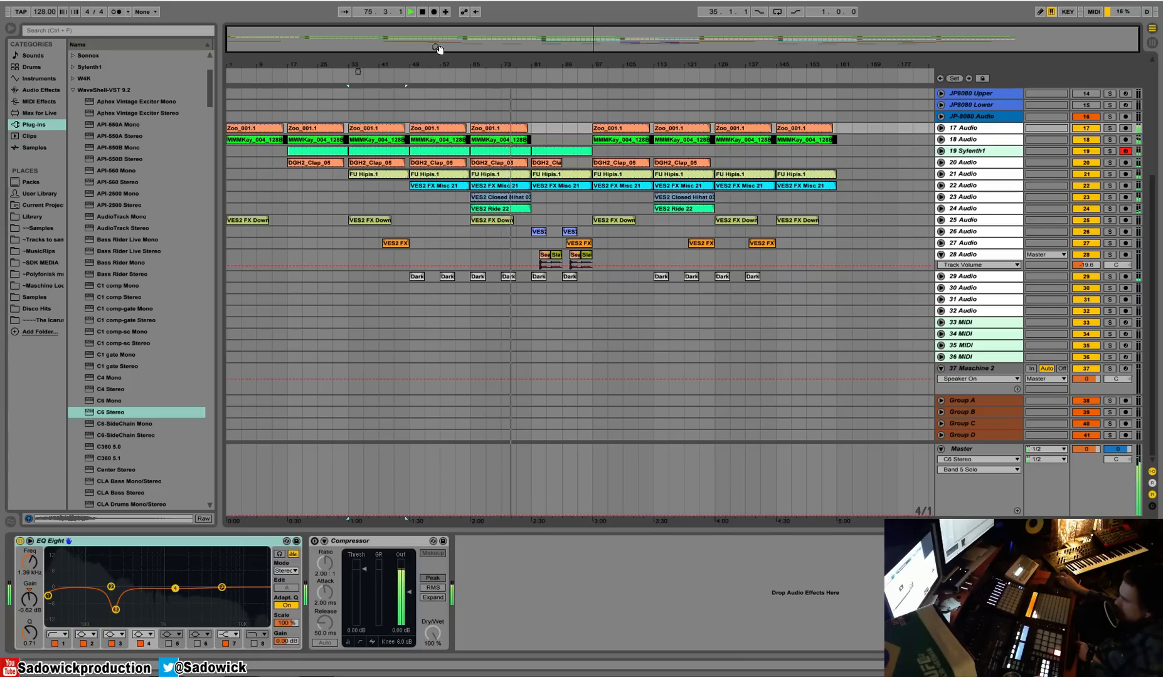
Open the L2 Stereo limiter on the master, lower its threshold slightly during playback from bar 33, and move its window over the arrangement.
left_click(966, 449)
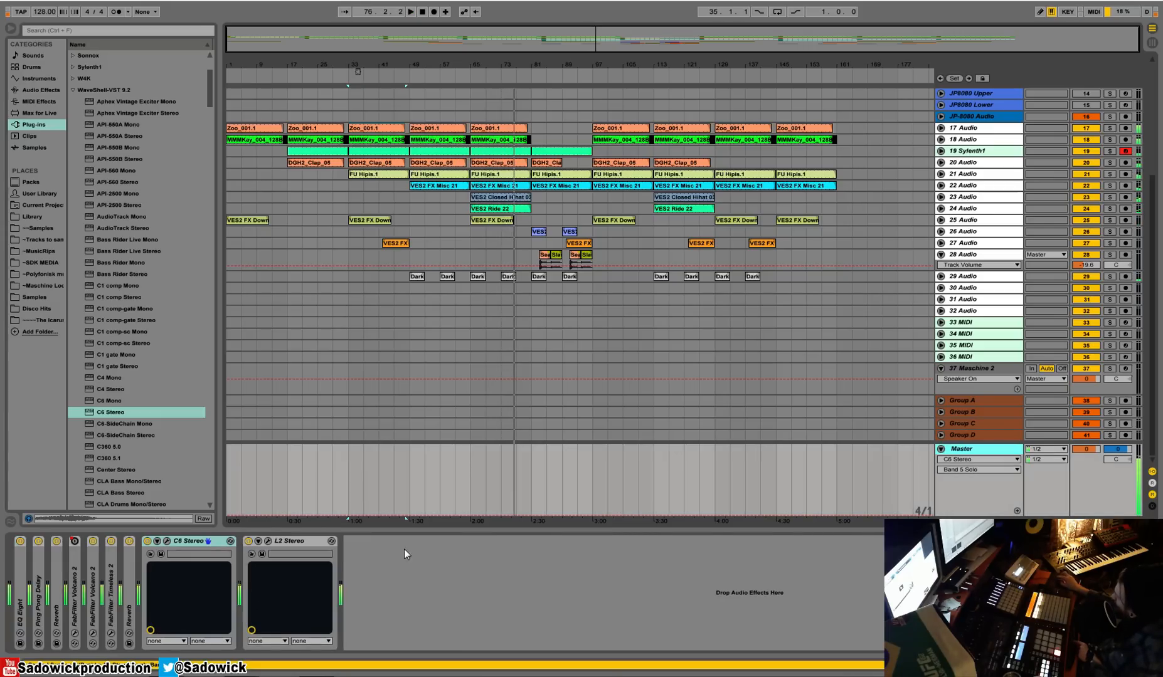
left_click(267, 541)
key("space")
left_click_drag(65, 74, 64, 81)
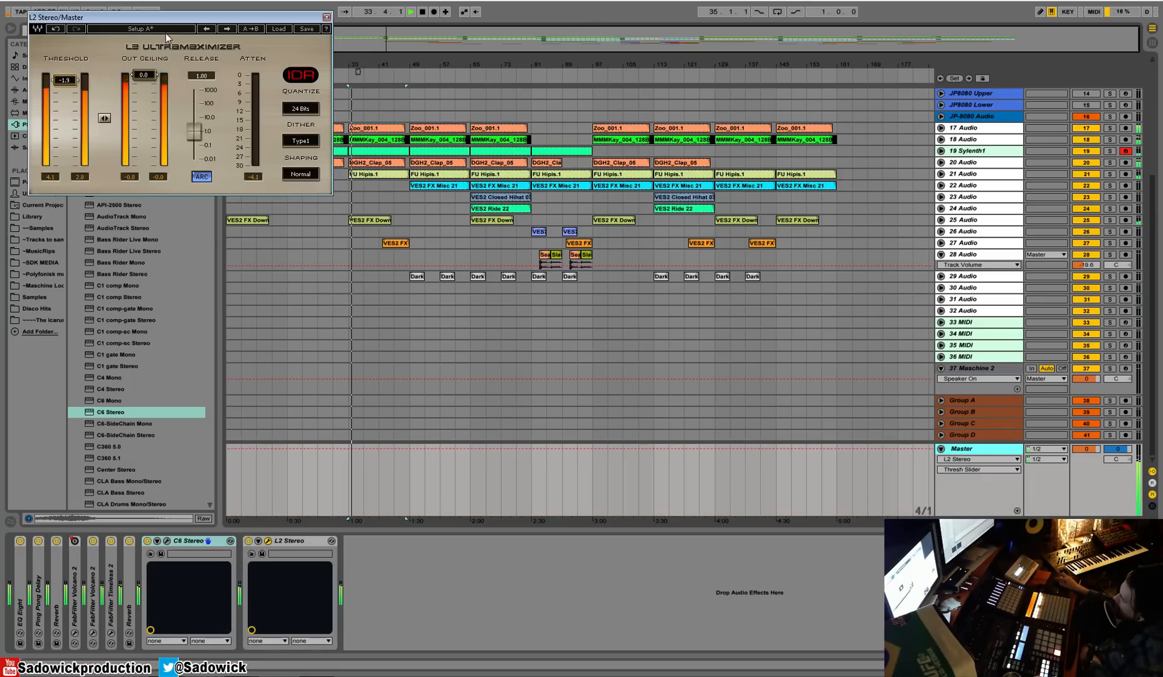
key("space")
left_click_drag(193, 23, 401, 215)
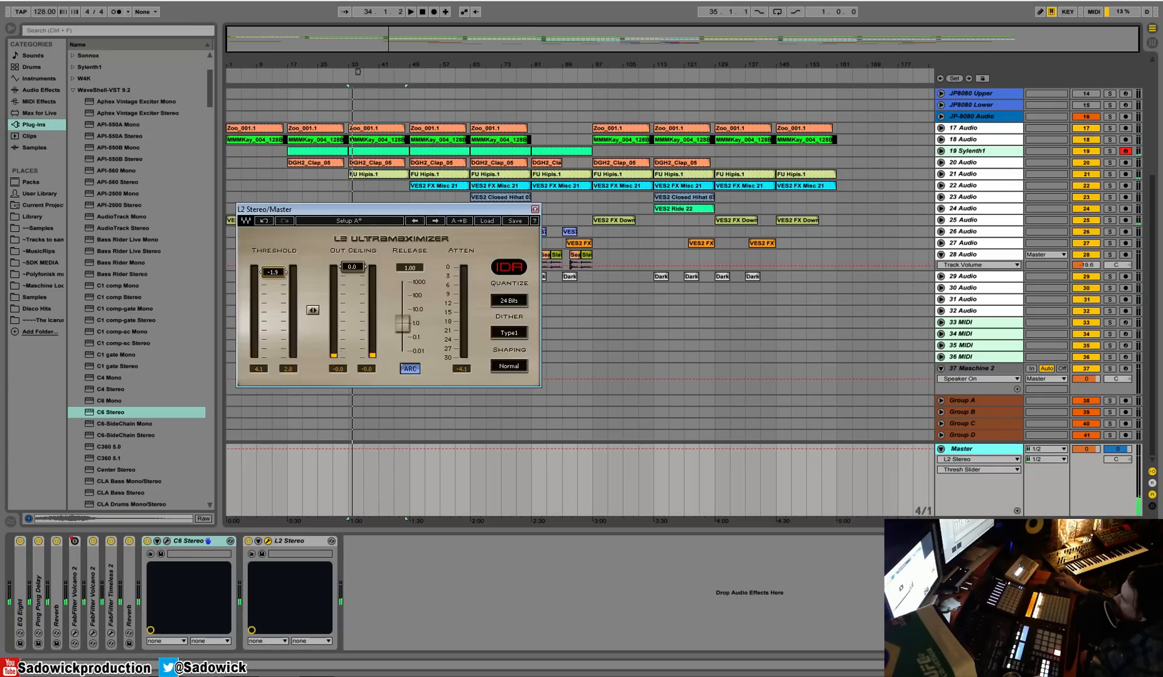